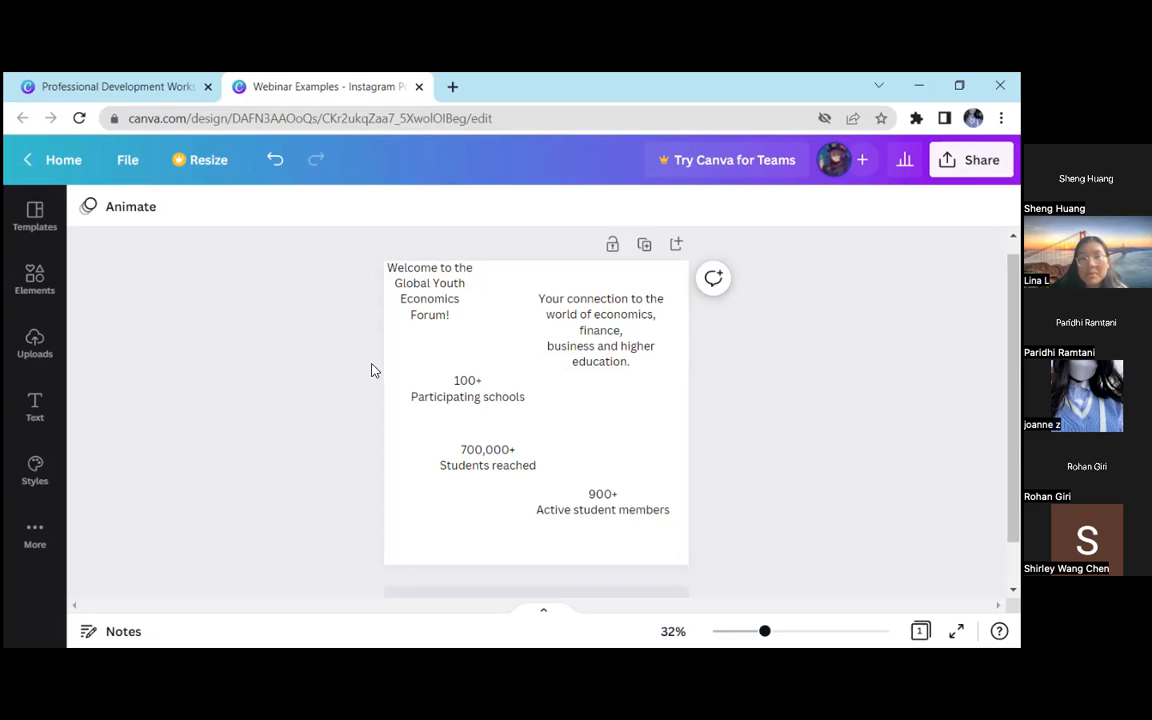
Add a blank second page and open the template collection for it
{"action": "scroll", "coordinate": [432, 411], "scroll_direction": "down", "scroll_amount": 1}
{"action": "left_click", "coordinate": [588, 553]}
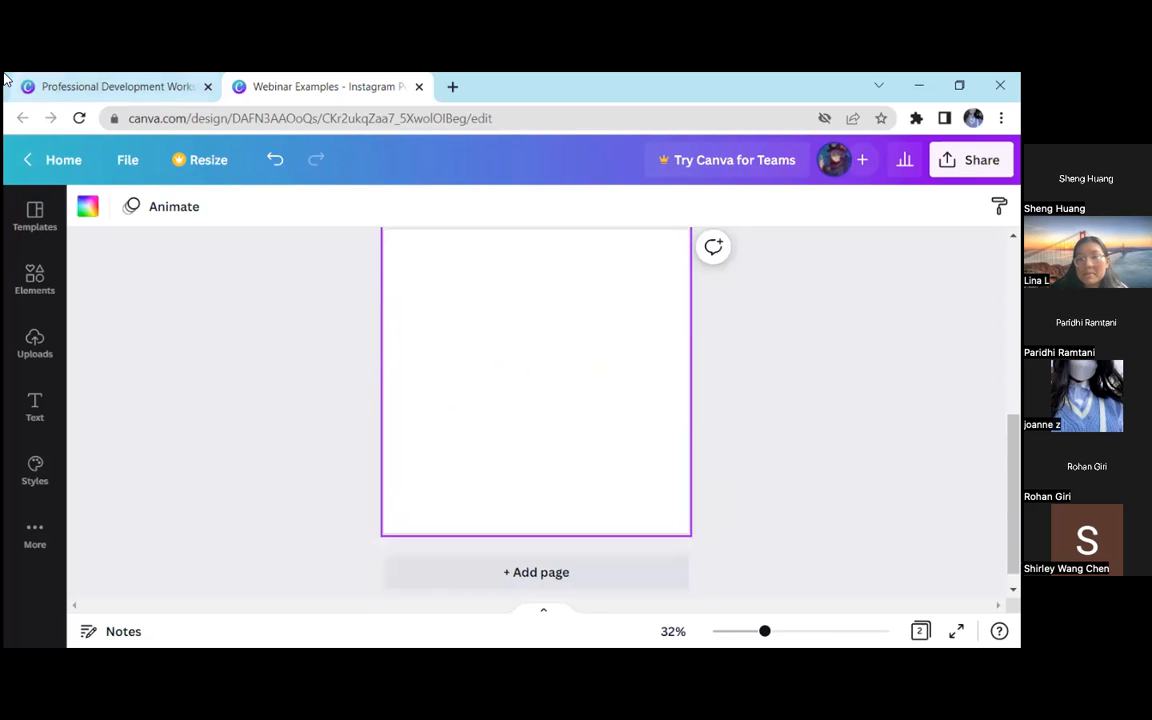
{"action": "left_click", "coordinate": [38, 218]}
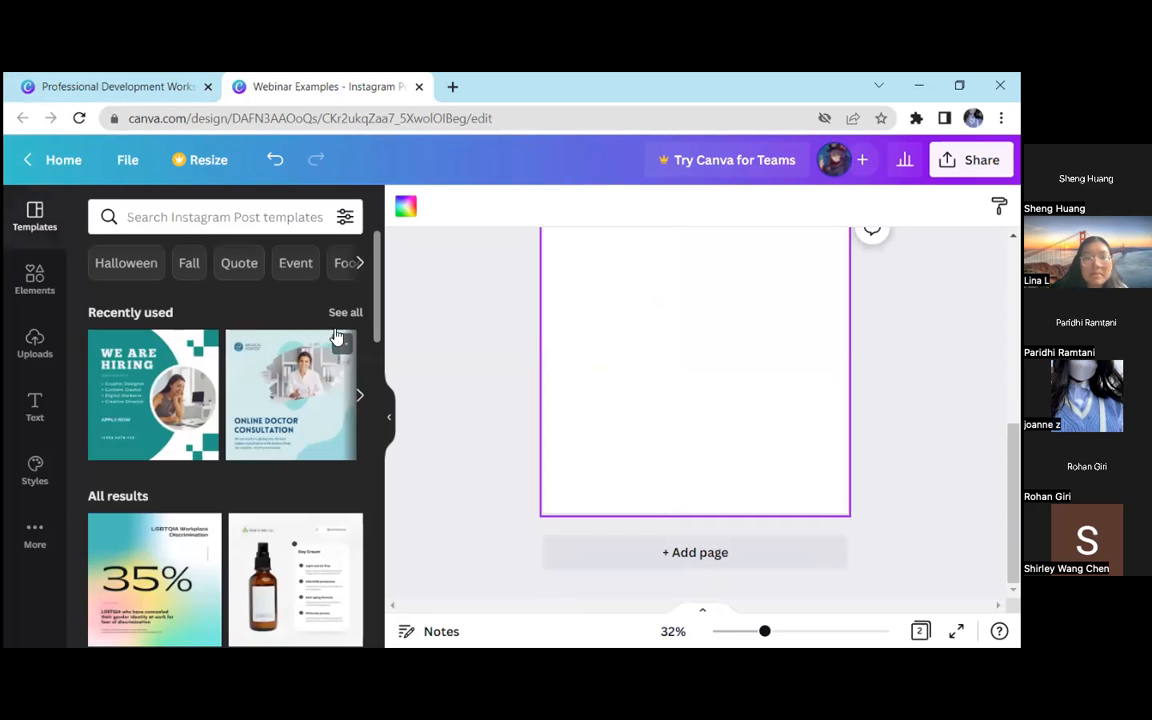
Apply the cover page of the Green Taupe Meditation Modern Elegant Mindfulness Instagram Post template to page 2
{"action": "scroll", "coordinate": [236, 356], "scroll_direction": "down", "scroll_amount": 10}
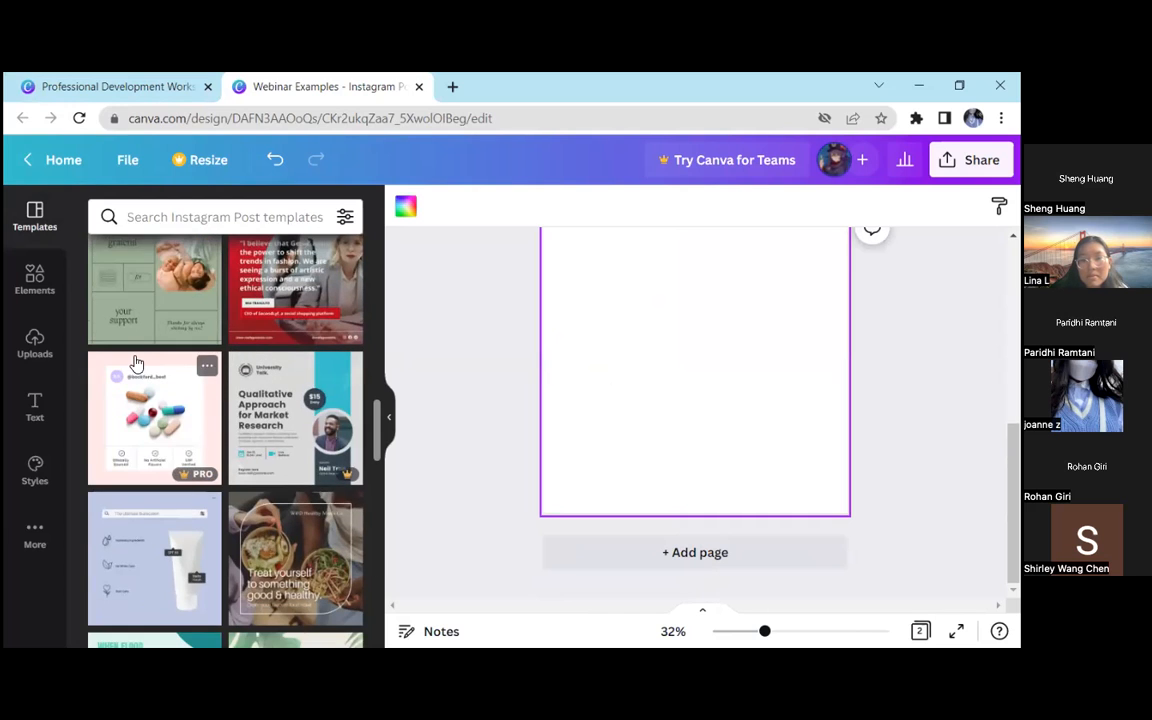
{"action": "scroll", "coordinate": [229, 357], "scroll_direction": "up", "scroll_amount": 3}
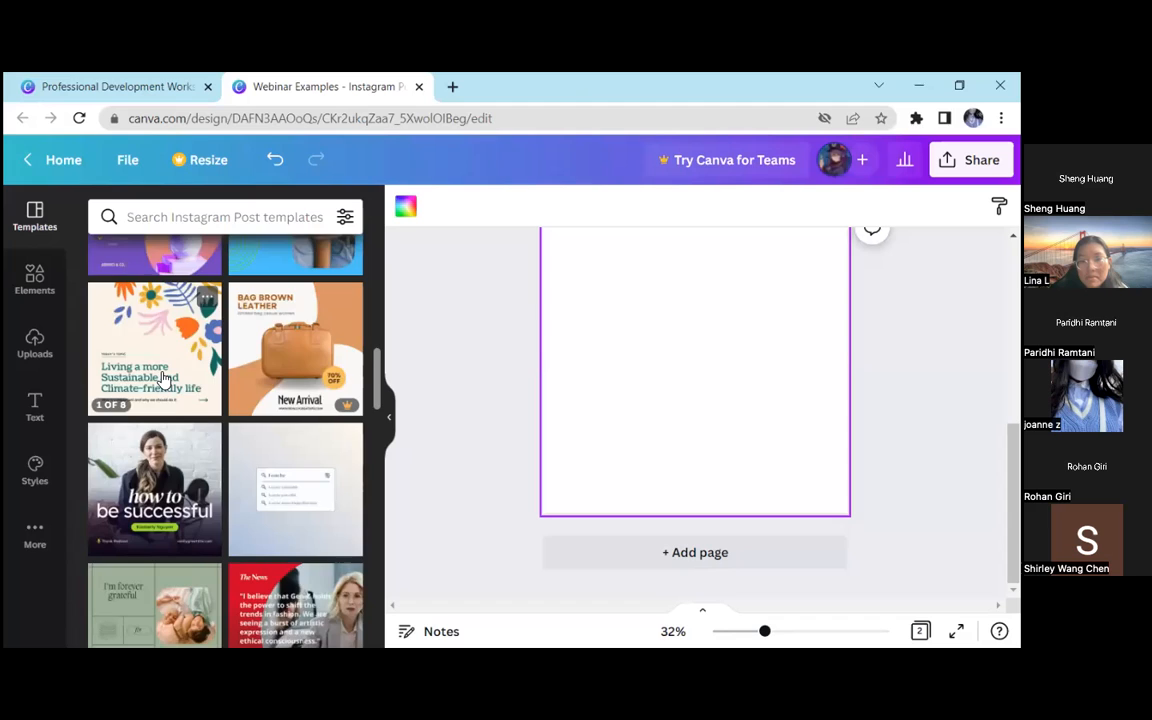
{"action": "scroll", "coordinate": [163, 377], "scroll_direction": "down", "scroll_amount": 3}
{"action": "scroll", "coordinate": [165, 374], "scroll_direction": "down", "scroll_amount": 3}
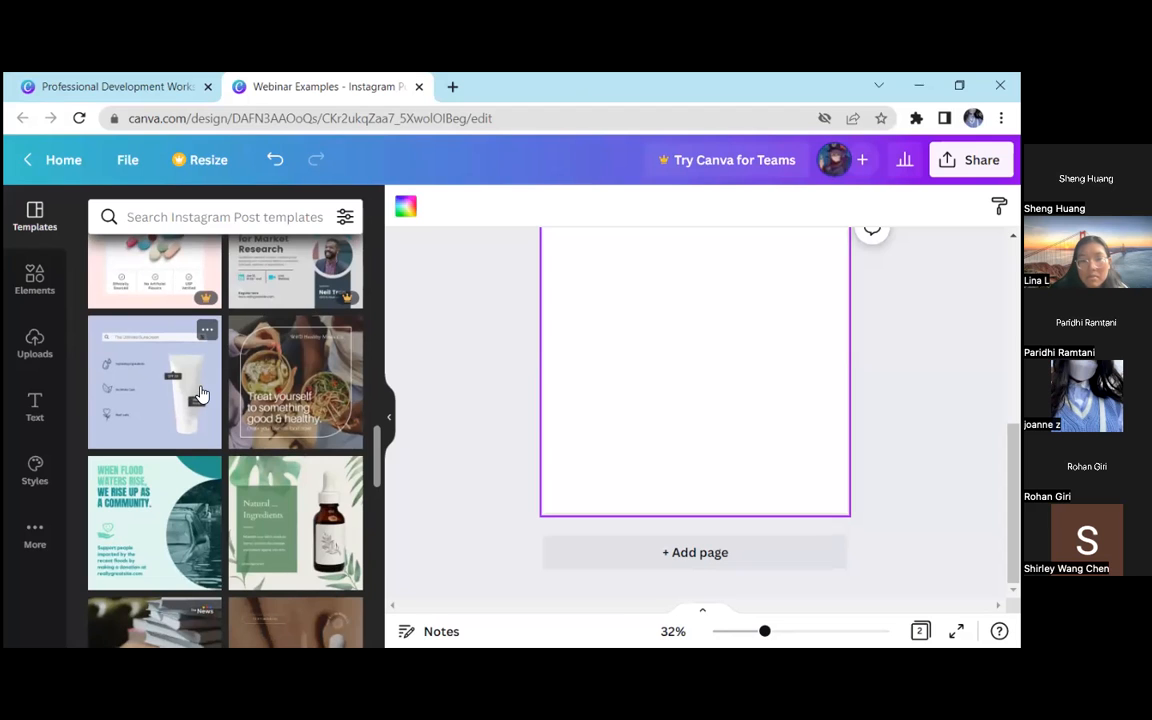
{"action": "scroll", "coordinate": [200, 393], "scroll_direction": "down", "scroll_amount": 2}
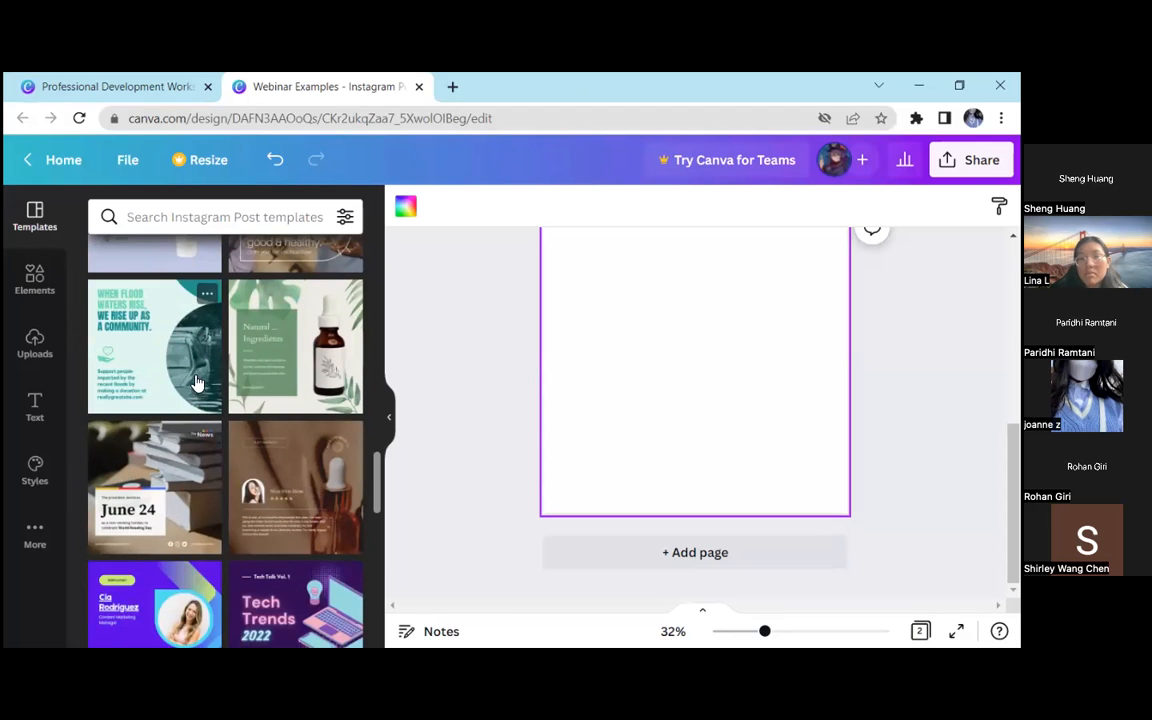
{"action": "scroll", "coordinate": [659, 404], "scroll_direction": "up", "scroll_amount": 5}
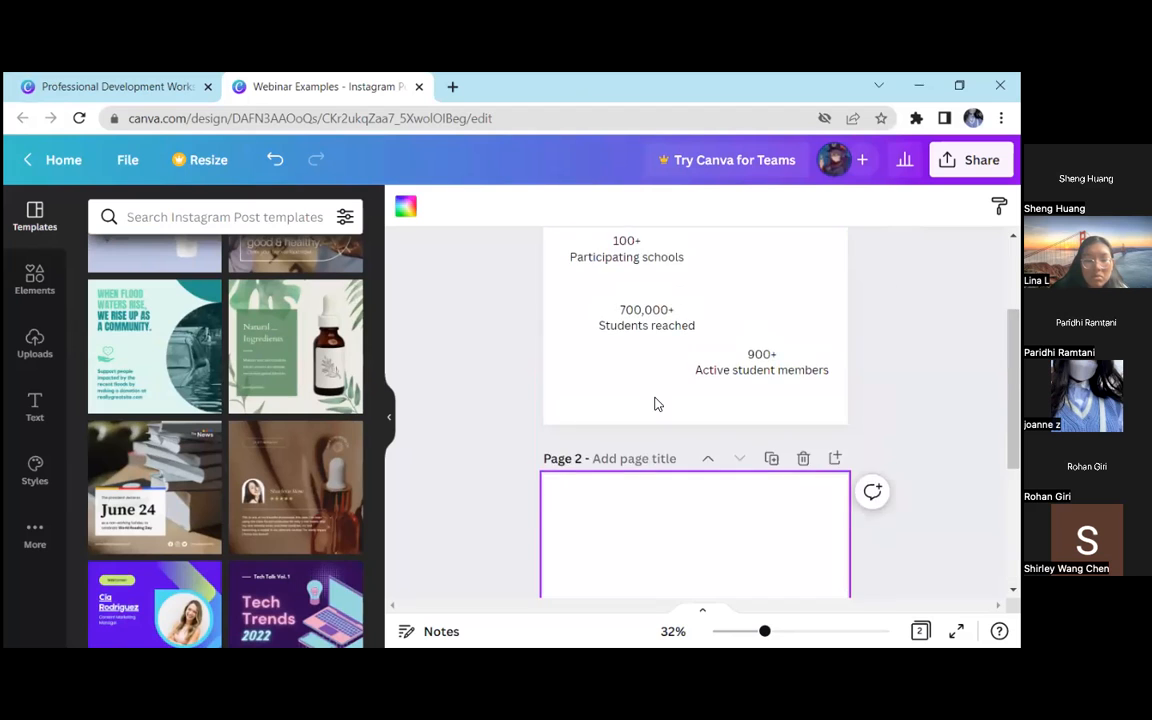
{"action": "scroll", "coordinate": [641, 443], "scroll_direction": "down", "scroll_amount": 5}
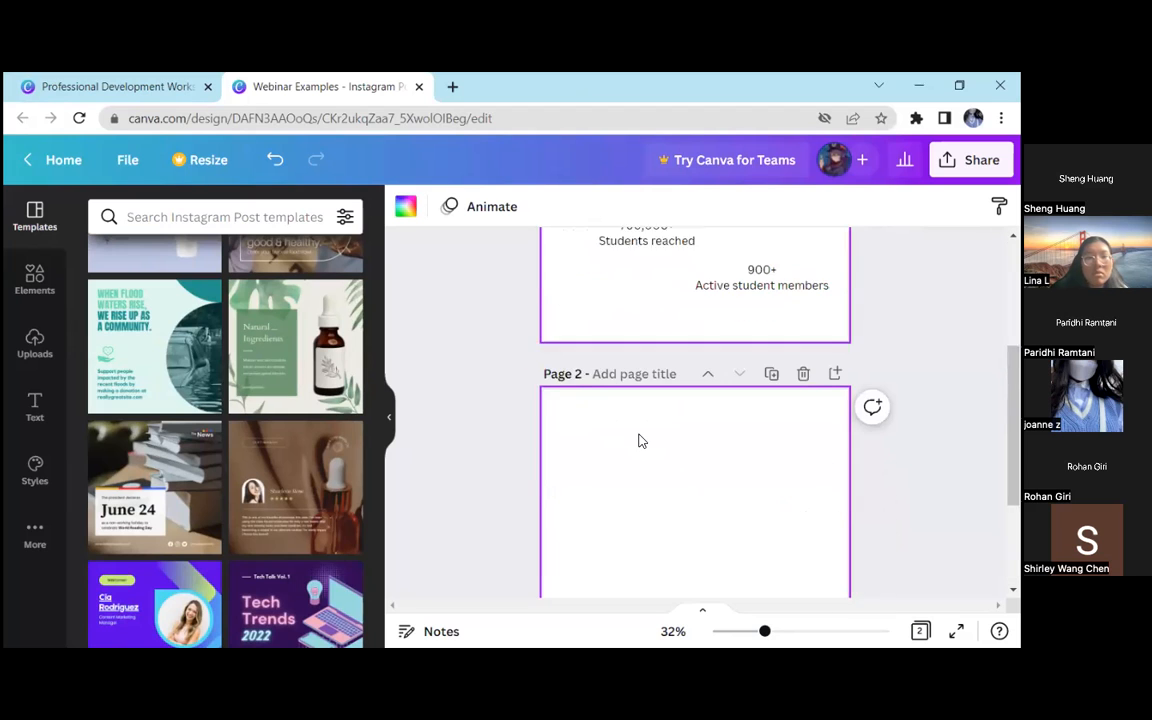
{"action": "scroll", "coordinate": [172, 423], "scroll_direction": "down", "scroll_amount": 3}
{"action": "scroll", "coordinate": [172, 423], "scroll_direction": "down", "scroll_amount": 3}
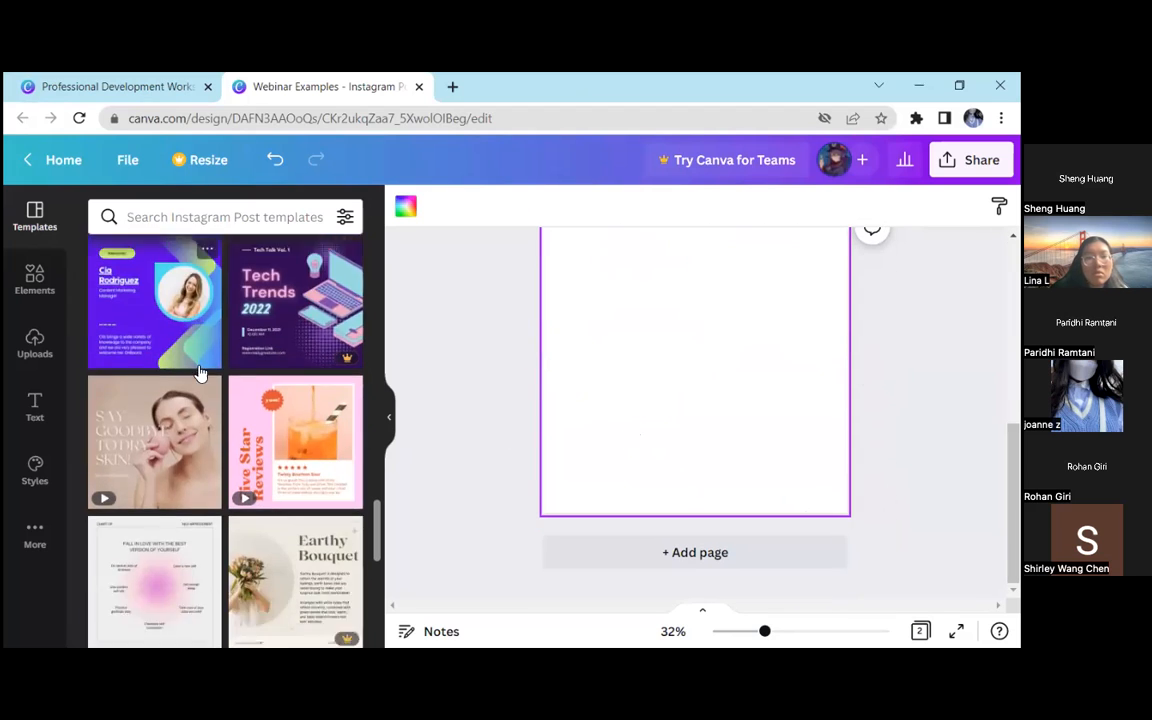
{"action": "scroll", "coordinate": [208, 366], "scroll_direction": "down", "scroll_amount": 1}
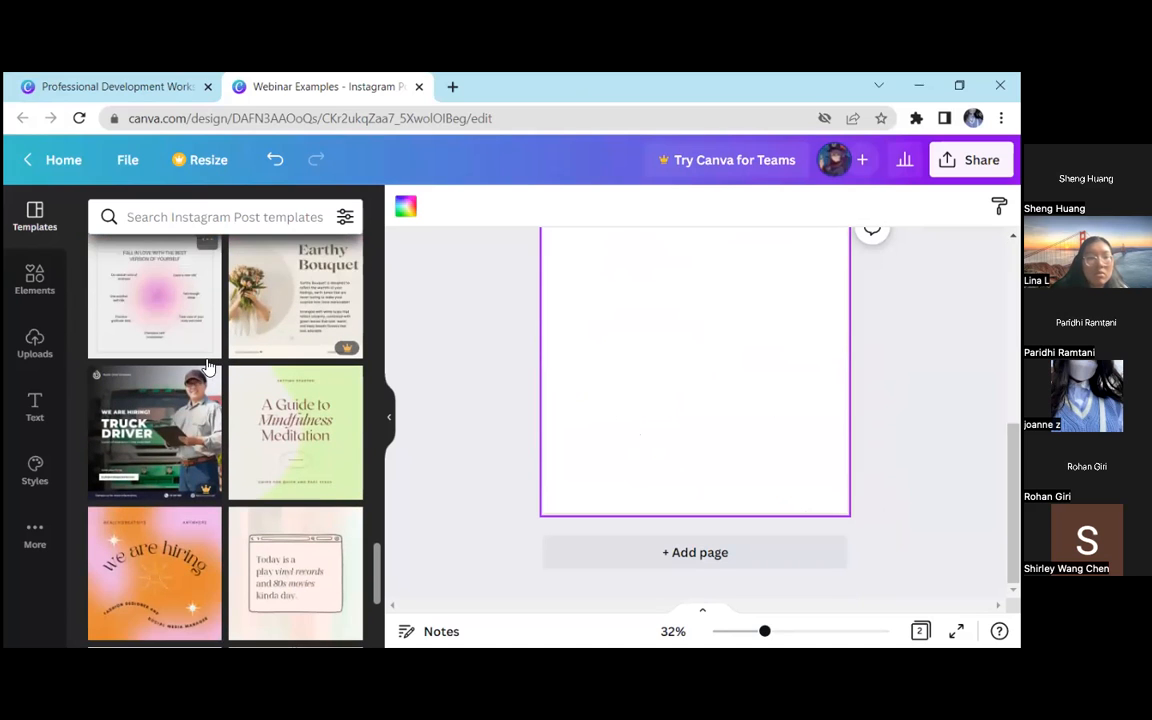
{"action": "scroll", "coordinate": [287, 348], "scroll_direction": "down", "scroll_amount": 1}
{"action": "left_click", "coordinate": [287, 348]}
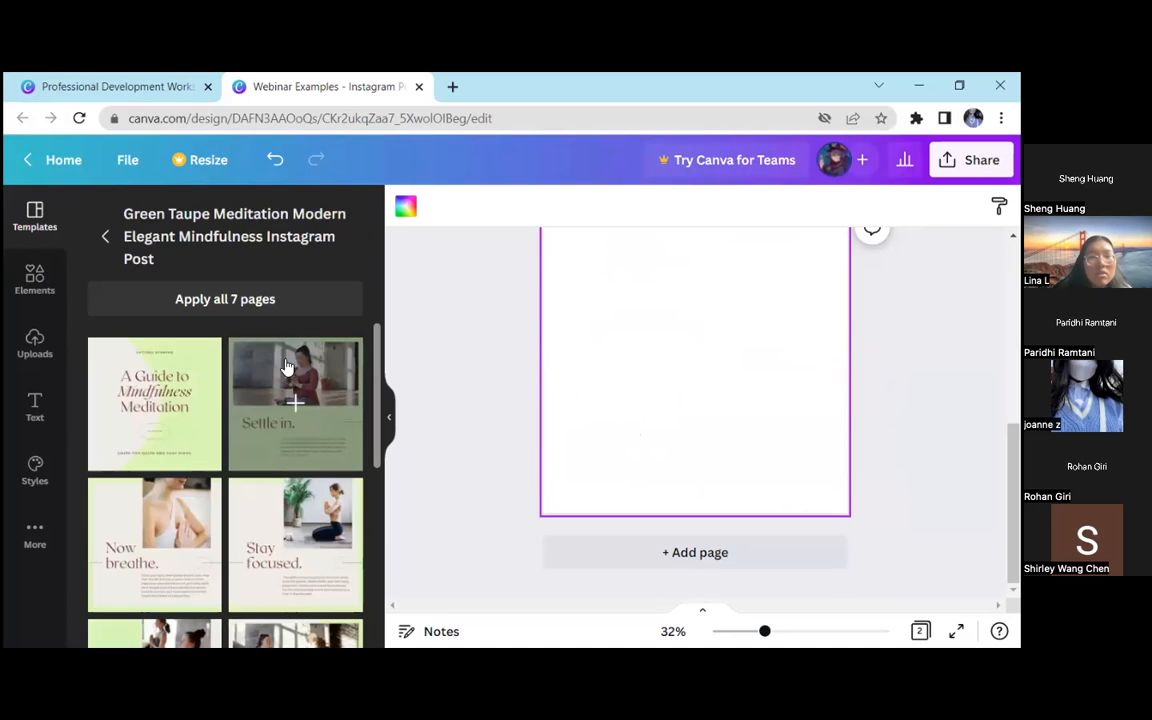
{"action": "left_click", "coordinate": [175, 388]}
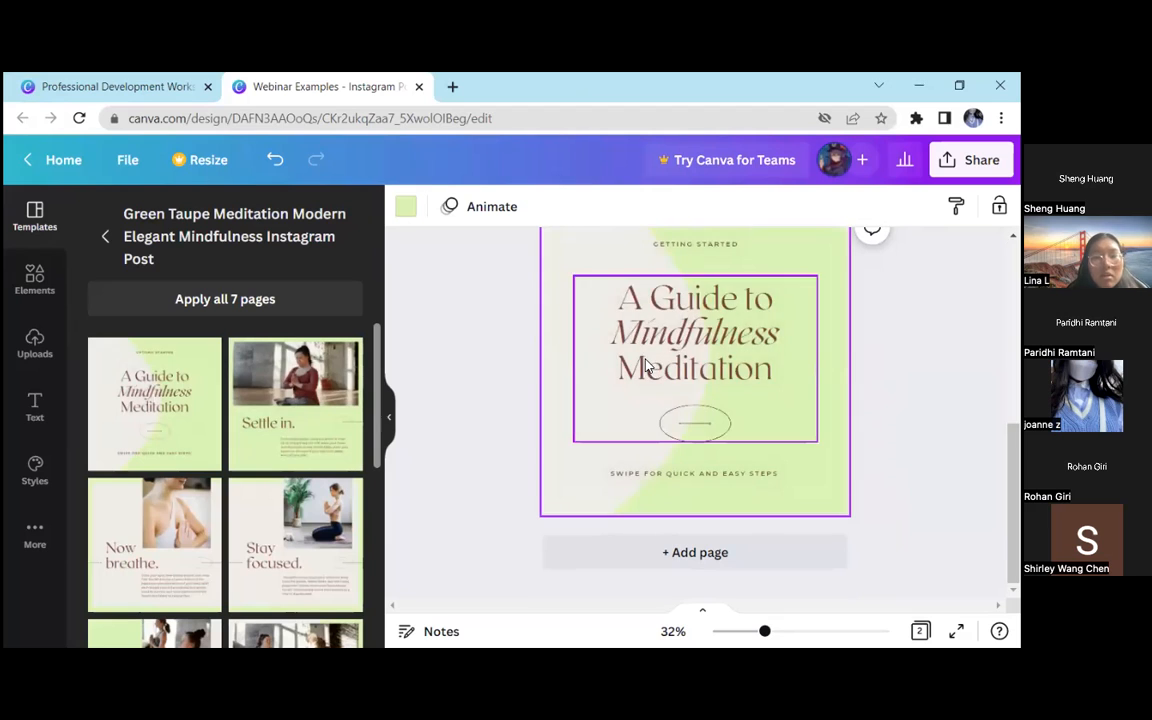
{"action": "scroll", "coordinate": [672, 358], "scroll_direction": "up", "scroll_amount": 1}
{"action": "left_click", "coordinate": [790, 332]}
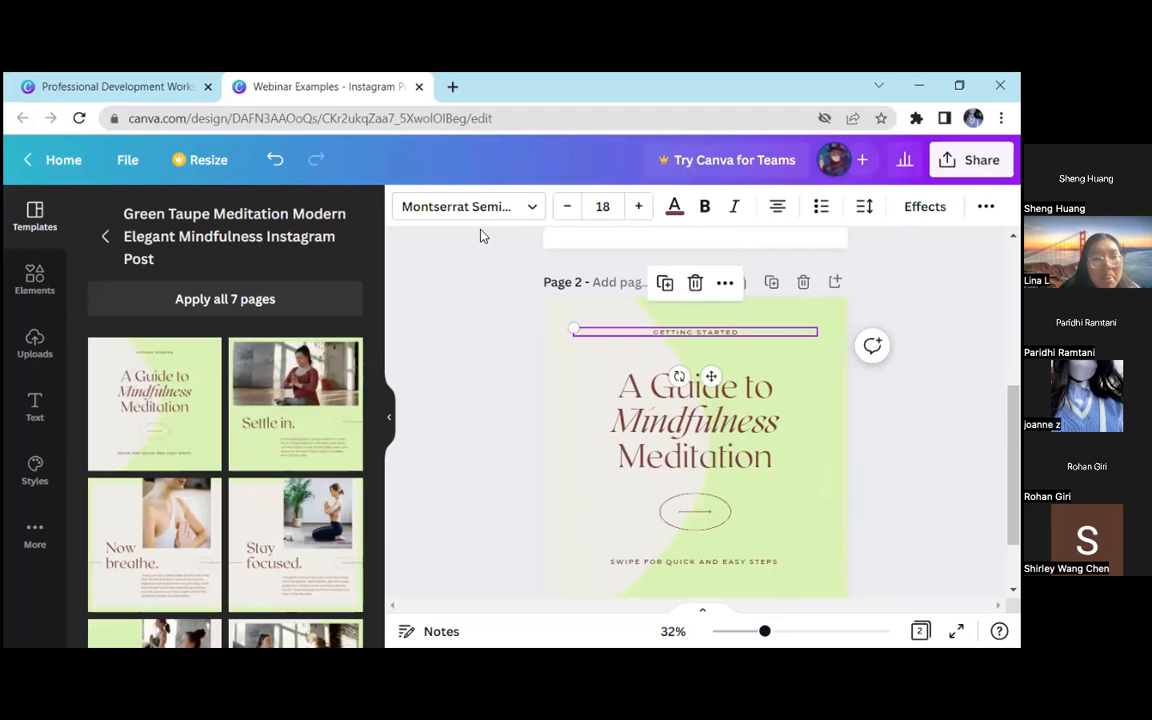
{"action": "left_click", "coordinate": [795, 352]}
{"action": "left_click", "coordinate": [407, 209]}
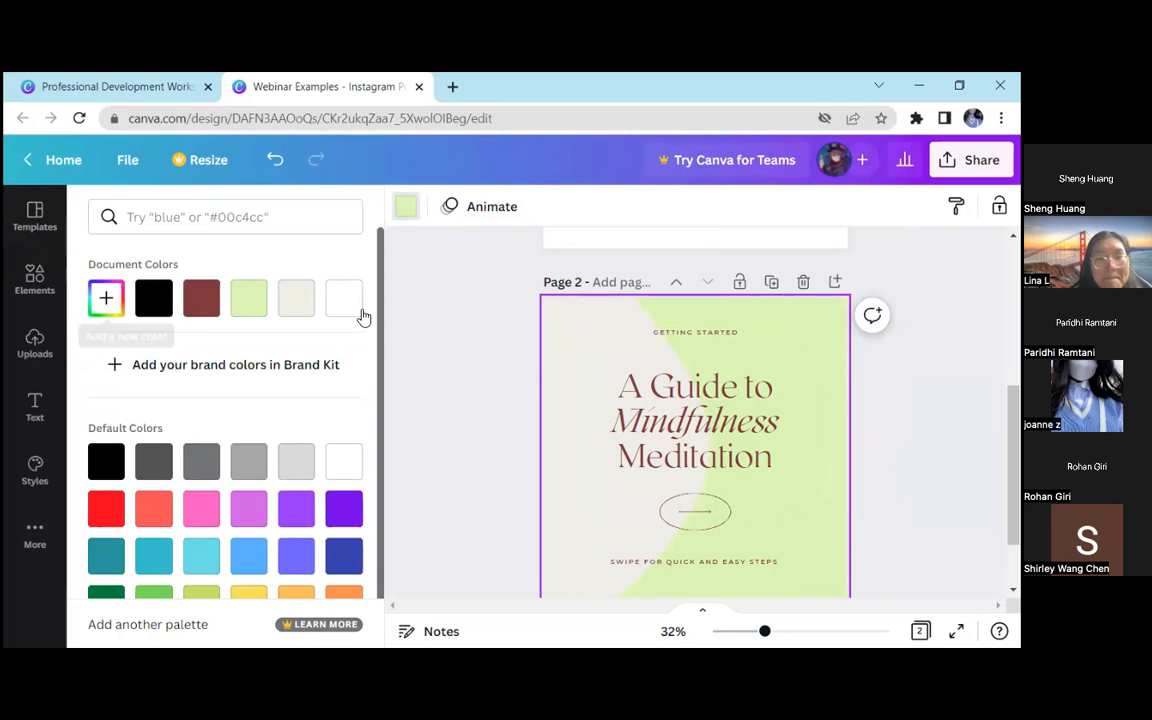
{"action": "scroll", "coordinate": [475, 365], "scroll_direction": "down", "scroll_amount": 1}
Set the background of page 1 to the custom red #DB5B5B
{"action": "scroll", "coordinate": [490, 371], "scroll_direction": "up", "scroll_amount": 4}
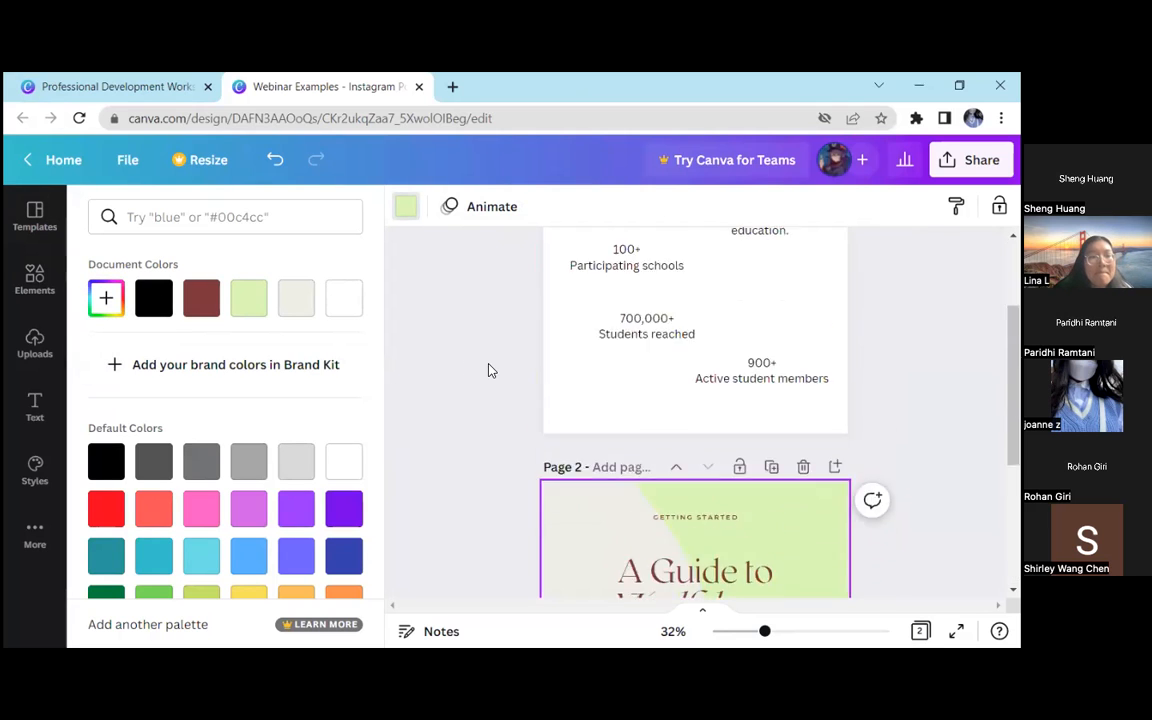
{"action": "left_click", "coordinate": [406, 207]}
{"action": "left_click", "coordinate": [406, 207]}
{"action": "left_click", "coordinate": [106, 298]}
{"action": "left_click", "coordinate": [240, 352]}
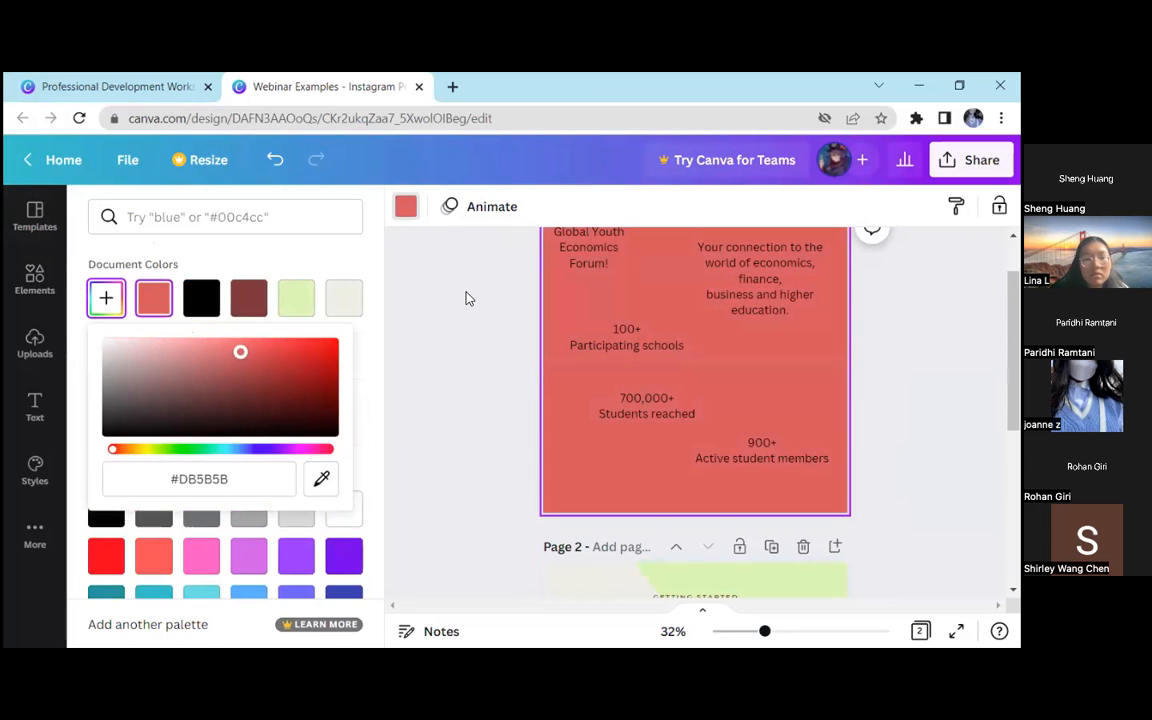
{"action": "left_click", "coordinate": [585, 293]}
{"action": "left_click", "coordinate": [489, 327]}
Change the green background of page 2 to the custom colour #CADFA7
{"action": "scroll", "coordinate": [489, 328], "scroll_direction": "down", "scroll_amount": 3}
{"action": "left_click", "coordinate": [714, 331]}
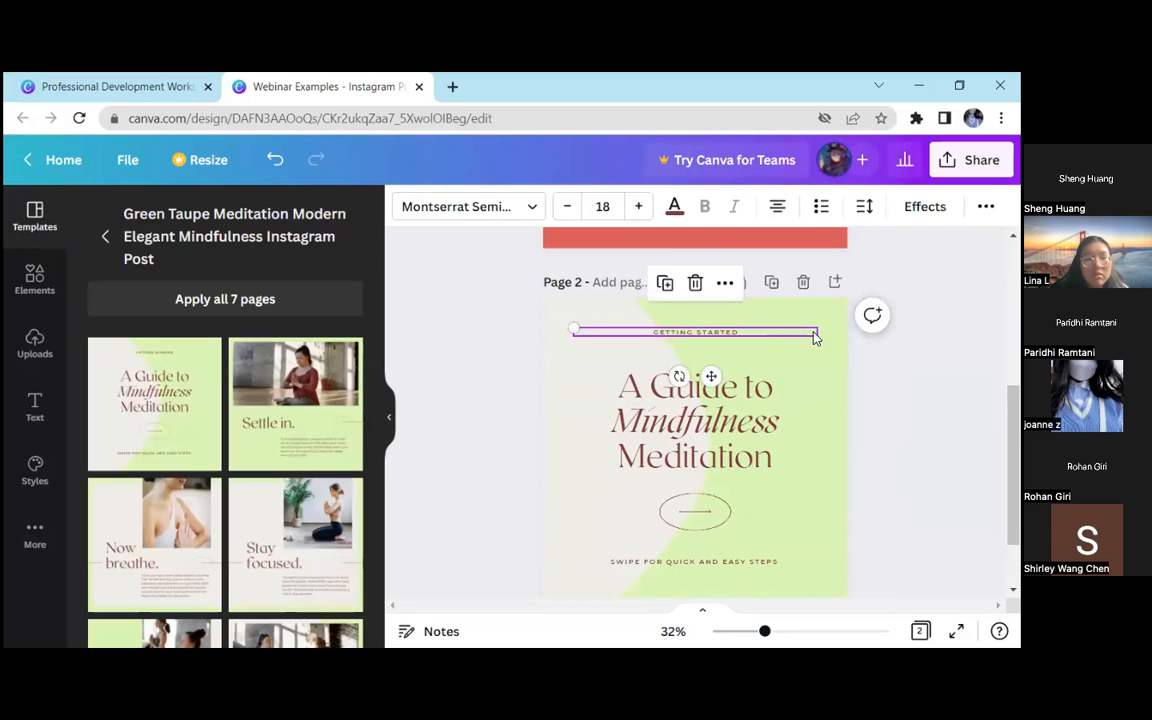
{"action": "left_click", "coordinate": [828, 309]}
{"action": "left_click", "coordinate": [406, 207]}
{"action": "scroll", "coordinate": [517, 311], "scroll_direction": "down", "scroll_amount": 1}
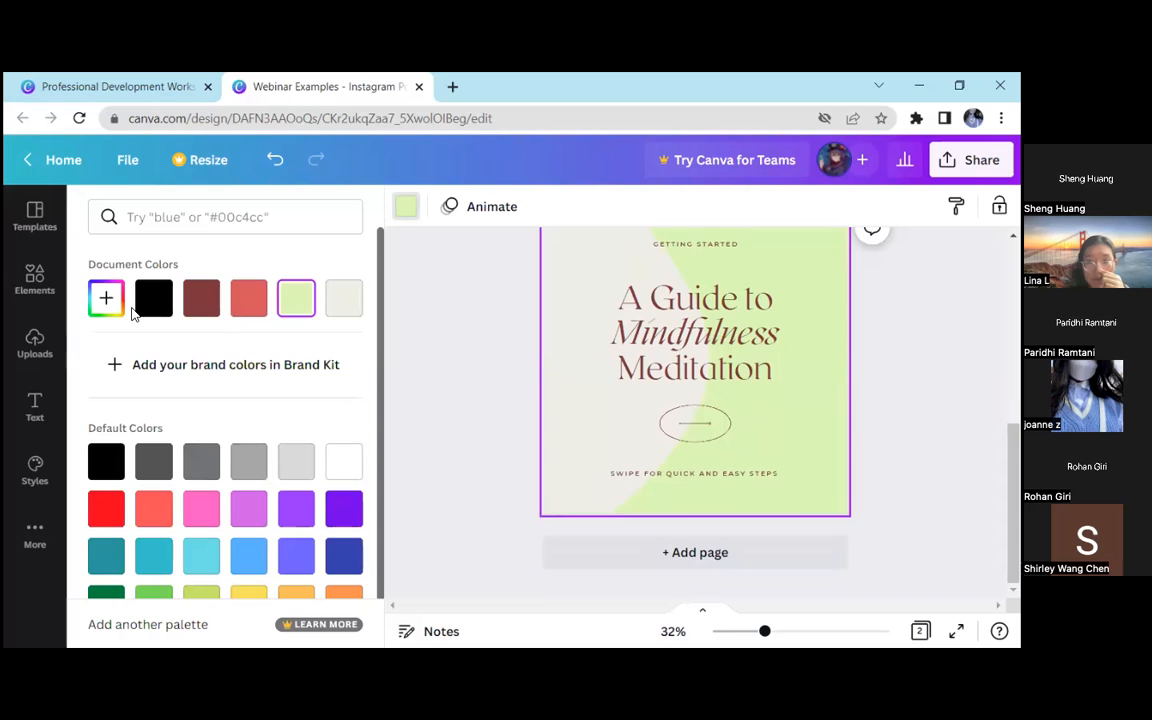
{"action": "left_click", "coordinate": [107, 299]}
{"action": "mouse_move", "coordinate": [165, 343]}
{"action": "left_mouse_down"}
{"action": "mouse_move", "coordinate": [177, 380]}
{"action": "mouse_move", "coordinate": [211, 342]}
{"action": "mouse_move", "coordinate": [162, 350]}
{"action": "left_mouse_up"}
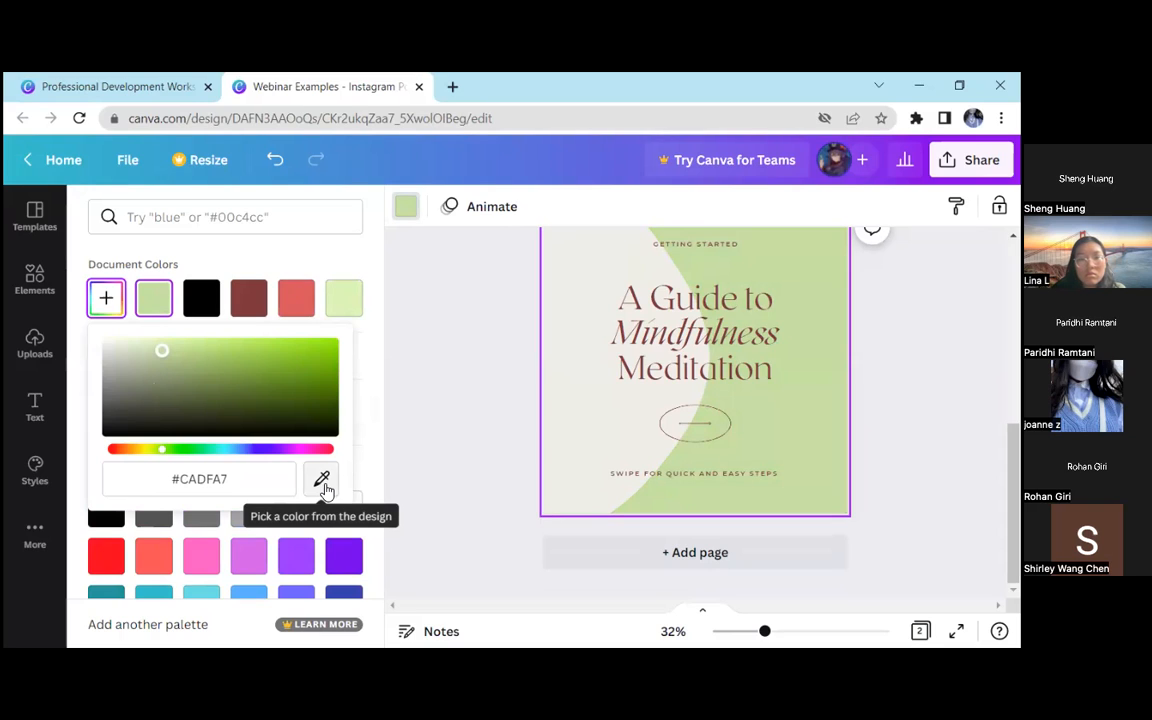
Sample the red background of page 1 with the eyedropper and apply it to the background of page 2
{"action": "scroll", "coordinate": [470, 440], "scroll_direction": "up", "scroll_amount": 5}
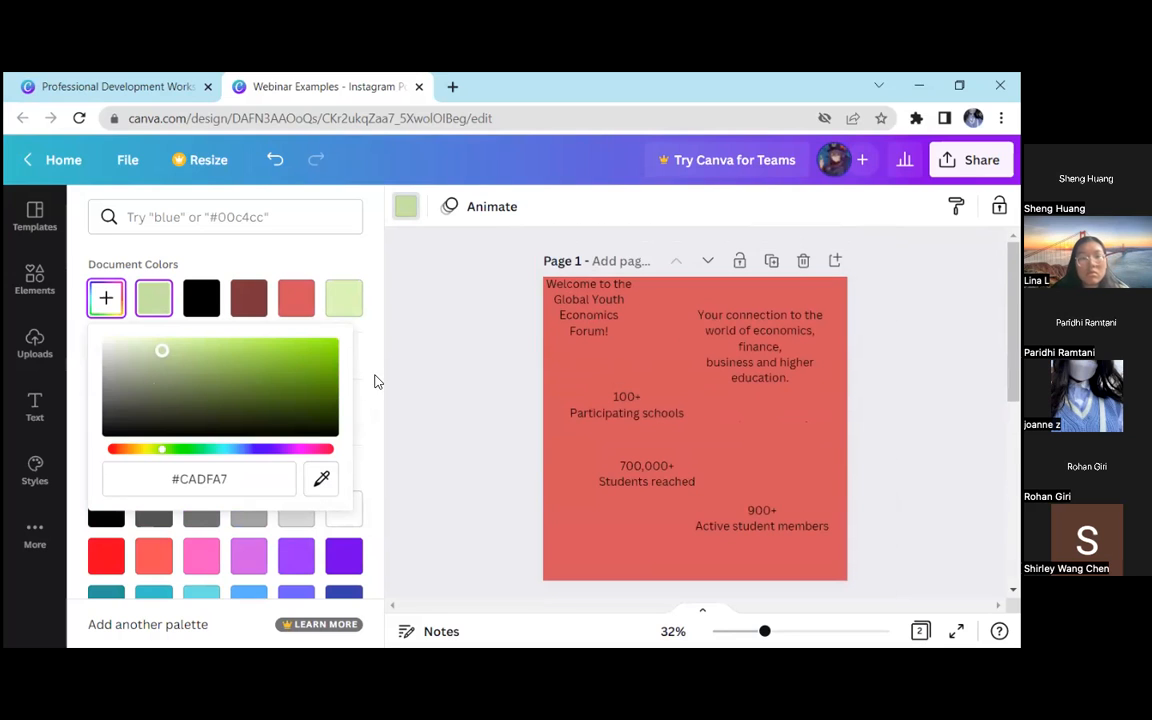
{"action": "left_click", "coordinate": [323, 480]}
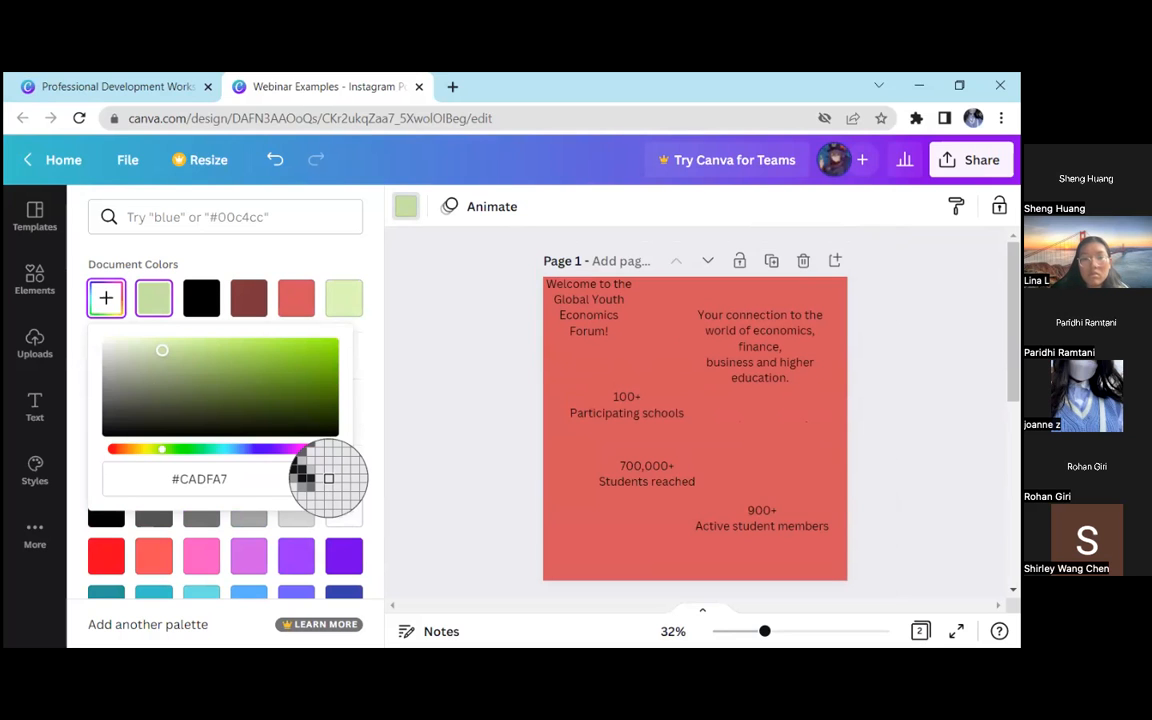
{"action": "left_click", "coordinate": [595, 320]}
{"action": "scroll", "coordinate": [748, 377], "scroll_direction": "down", "scroll_amount": 3}
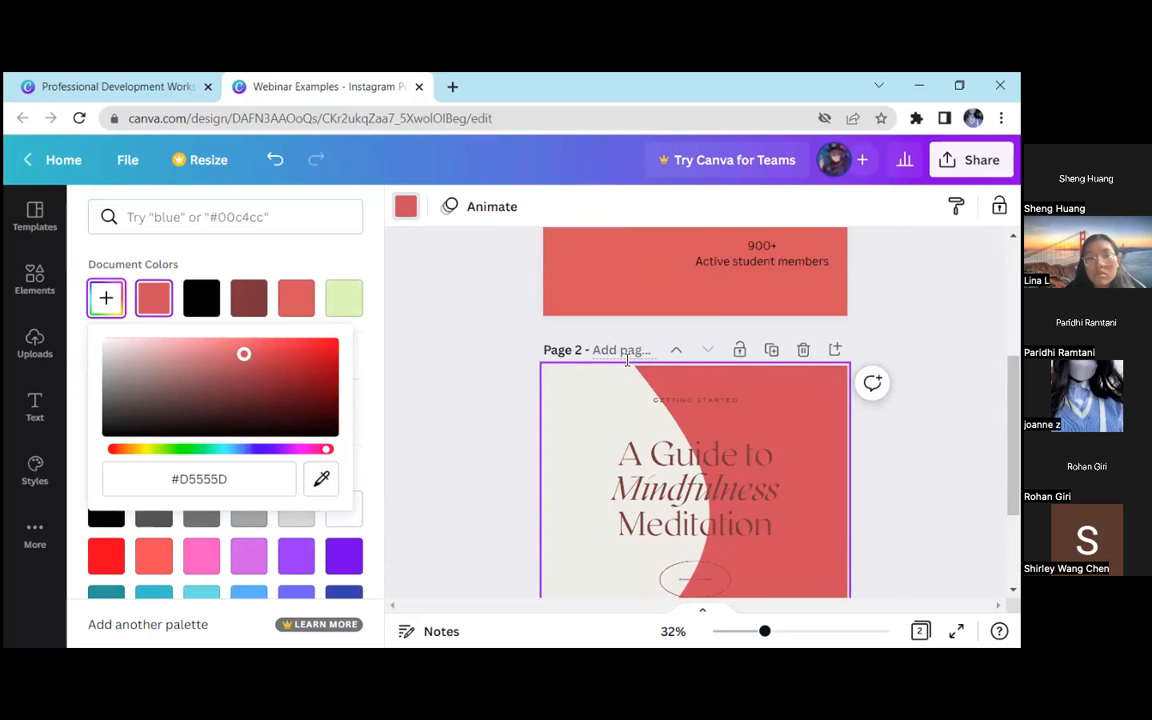
{"action": "scroll", "coordinate": [748, 377], "scroll_direction": "down", "scroll_amount": 1}
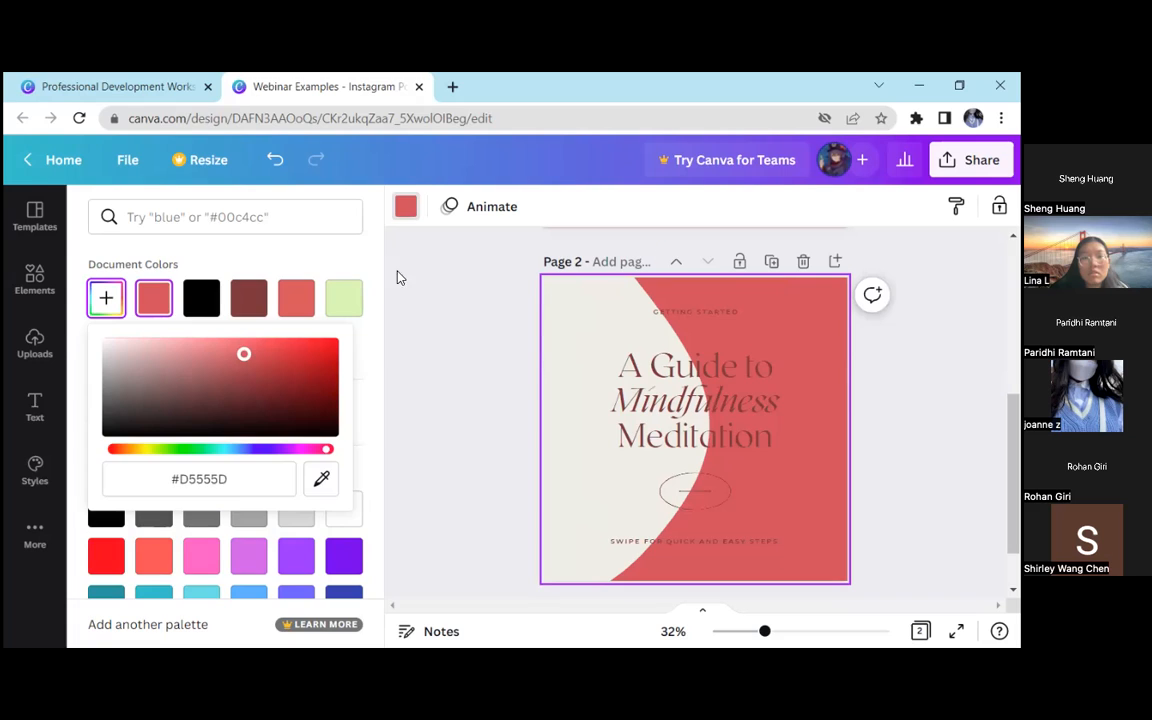
{"action": "left_click", "coordinate": [428, 309]}
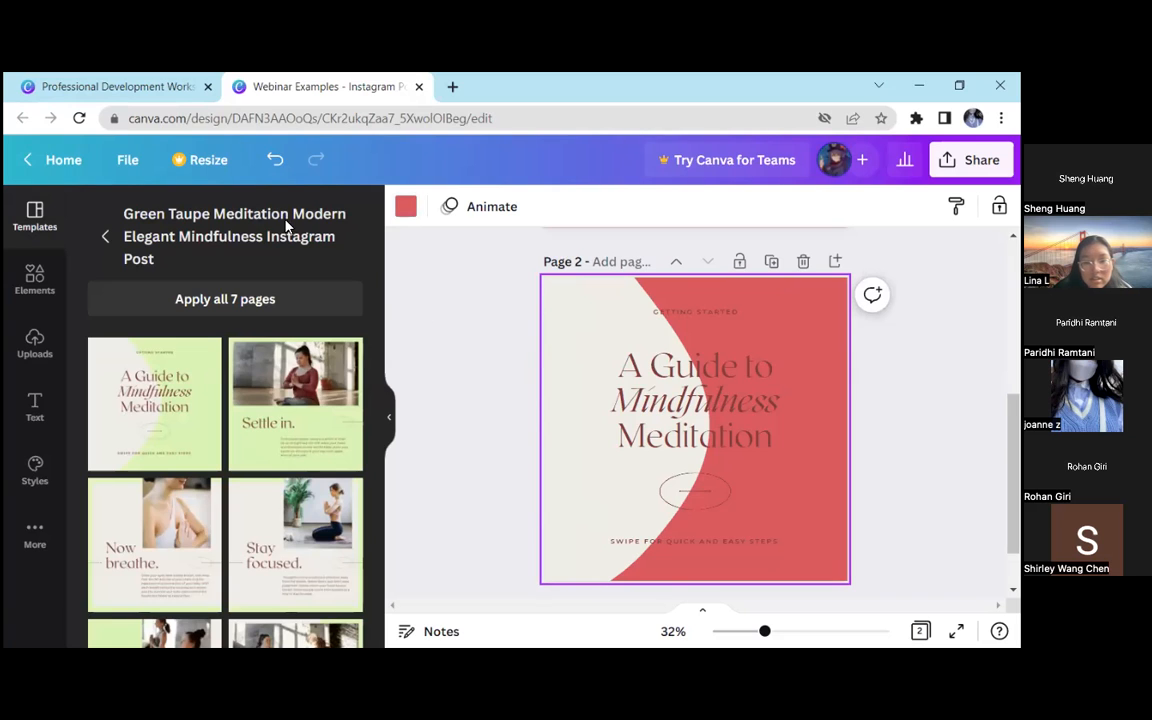
Examine the hex code of page 2's custom background colour and the options for copying it
{"action": "scroll", "coordinate": [411, 224], "scroll_direction": "up", "scroll_amount": 3}
{"action": "left_click", "coordinate": [405, 206]}
{"action": "left_click", "coordinate": [105, 298]}
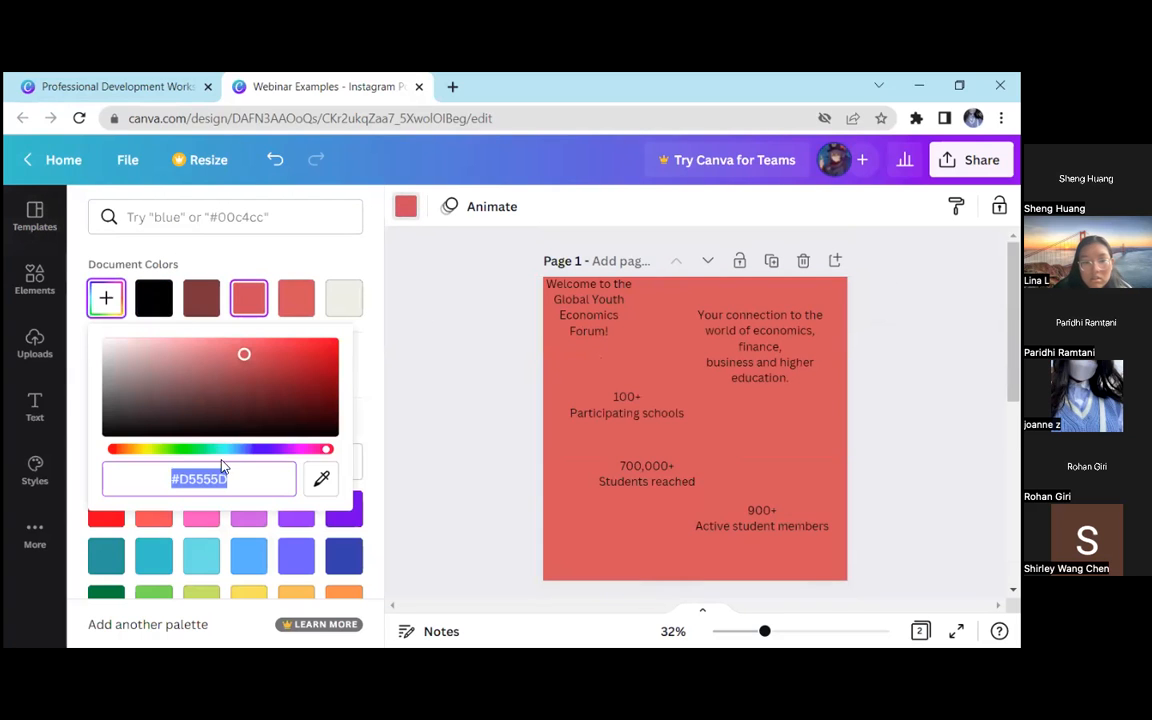
{"action": "right_click", "coordinate": [205, 478]}
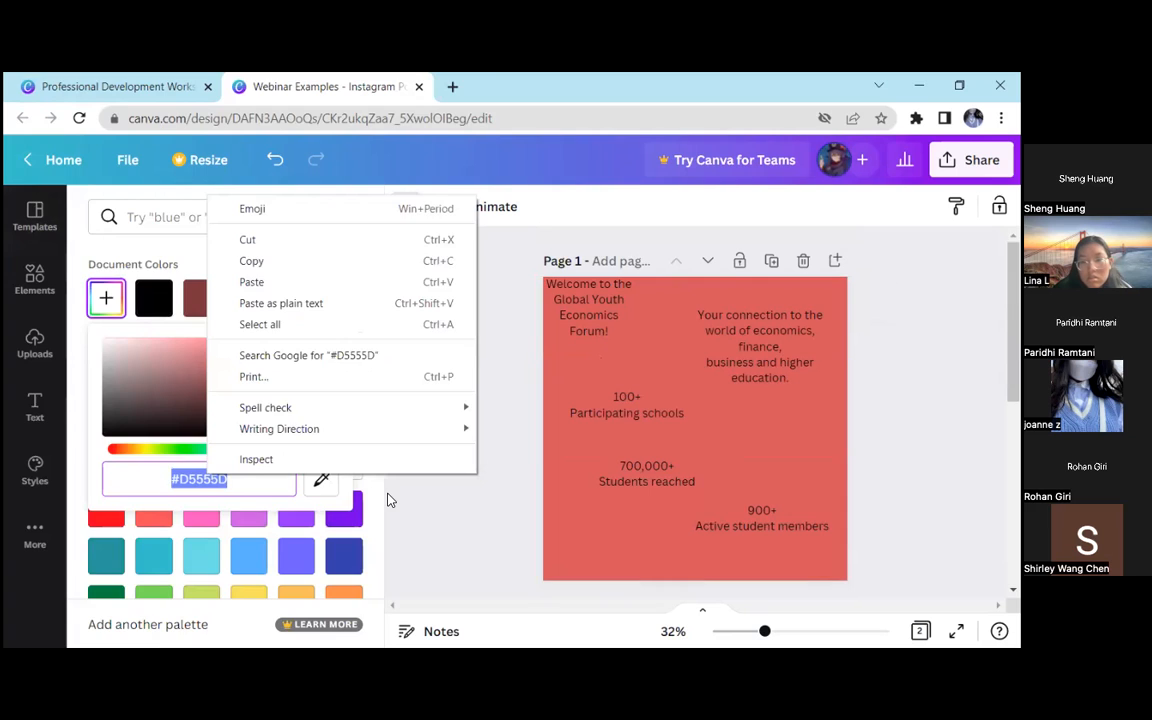
{"action": "left_click", "coordinate": [389, 499]}
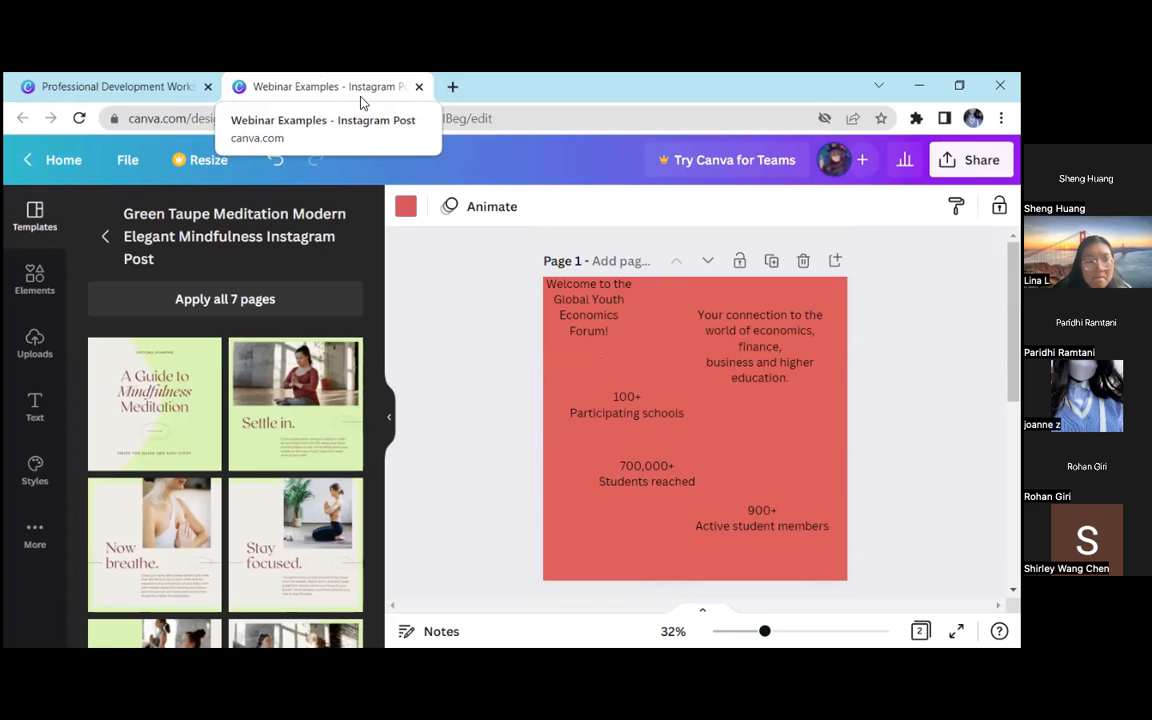
Adjust the custom background colour of page 2 to the muted pink #D4A4A7
{"action": "left_click", "coordinate": [406, 208]}
{"action": "left_click", "coordinate": [107, 299]}
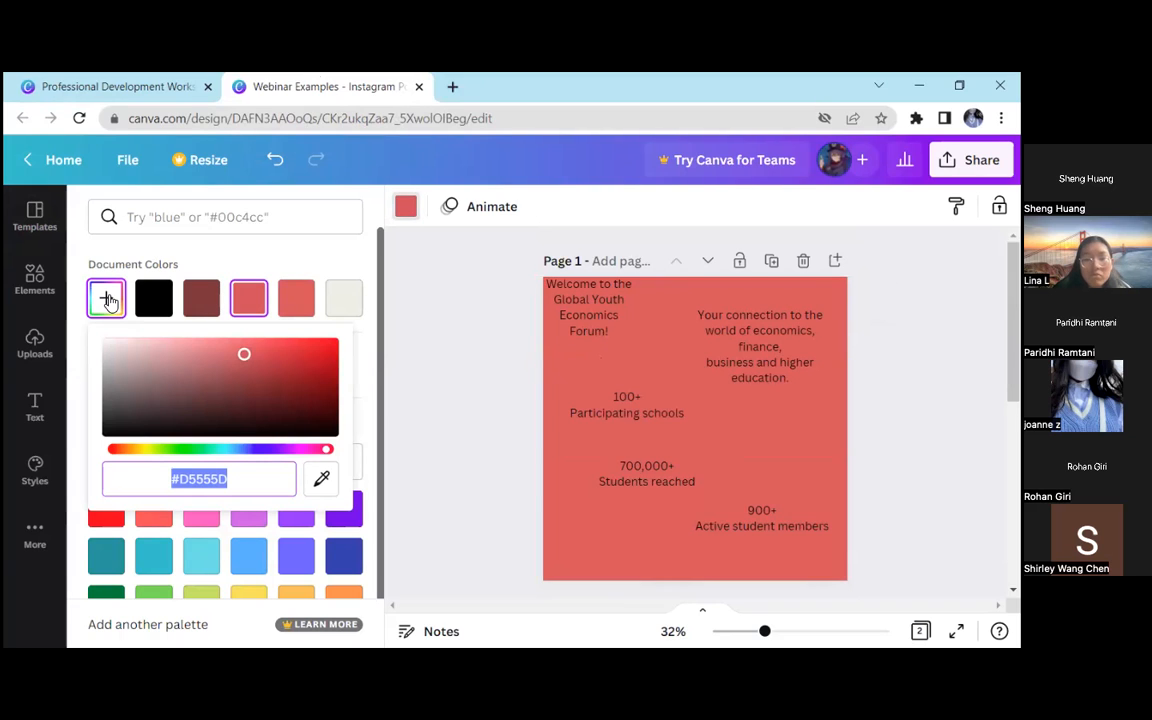
{"action": "left_click_drag", "start_coordinate": [226, 345], "coordinate": [336, 461]}
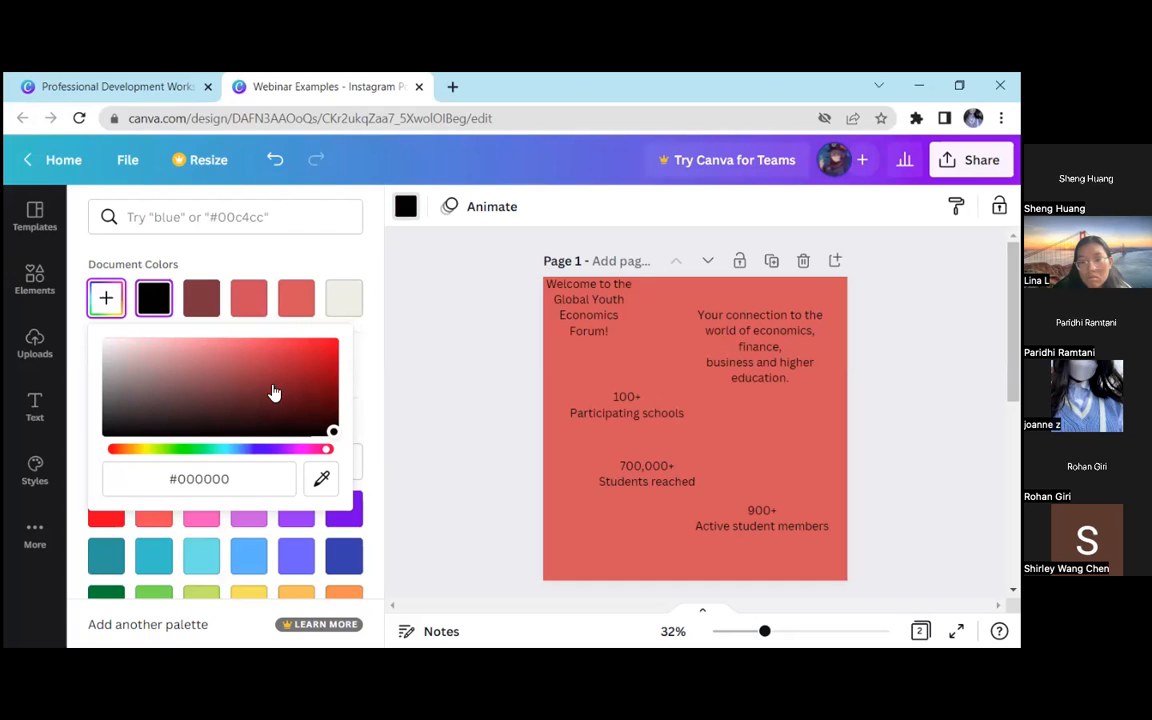
{"action": "left_click_drag", "start_coordinate": [195, 391], "coordinate": [154, 378]}
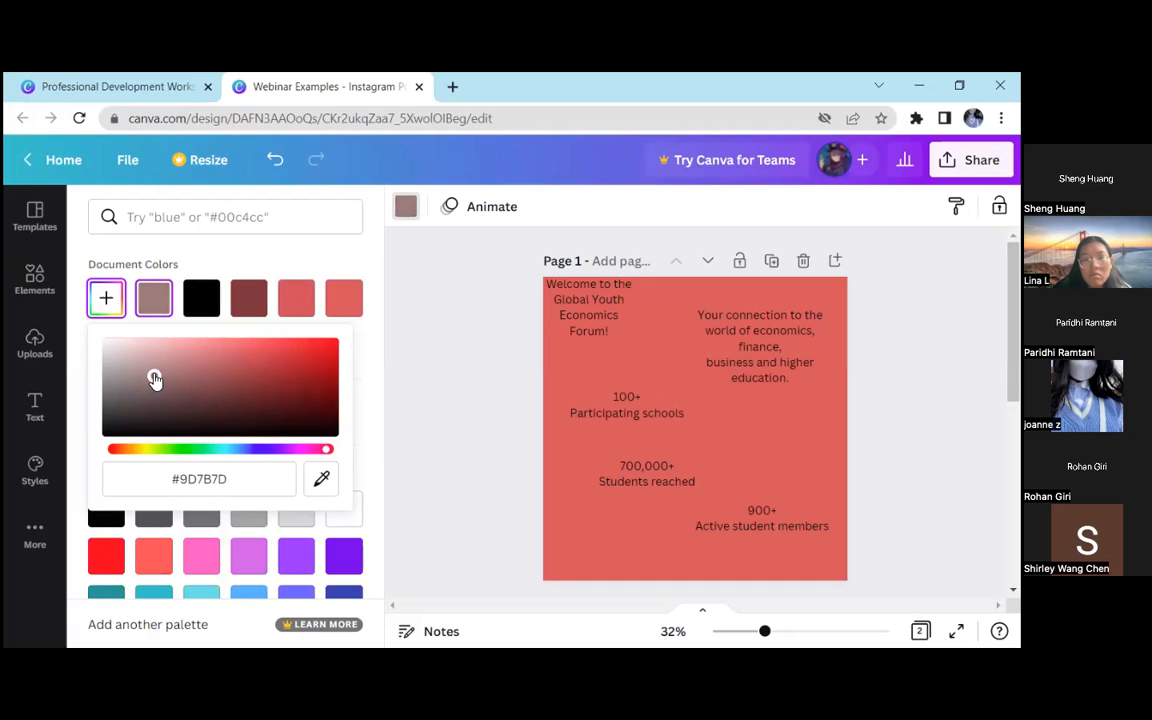
{"action": "left_click_drag", "start_coordinate": [154, 378], "coordinate": [155, 355]}
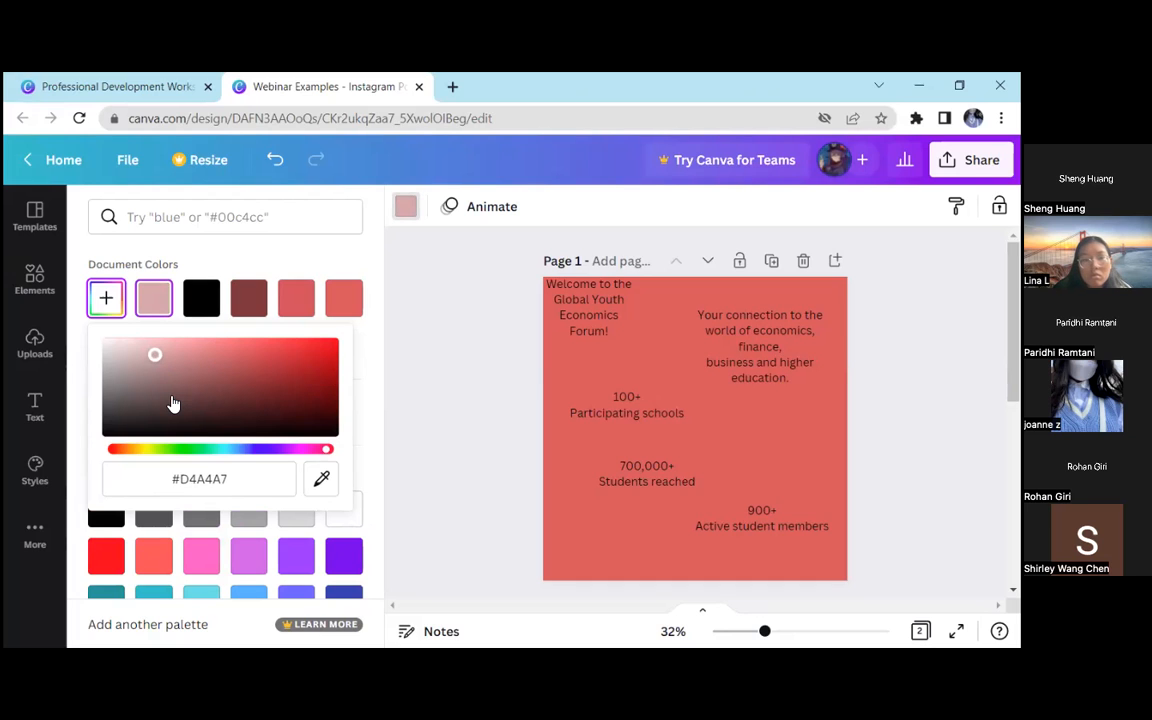
{"action": "left_click", "coordinate": [170, 86]}
{"action": "left_click", "coordinate": [248, 460]}
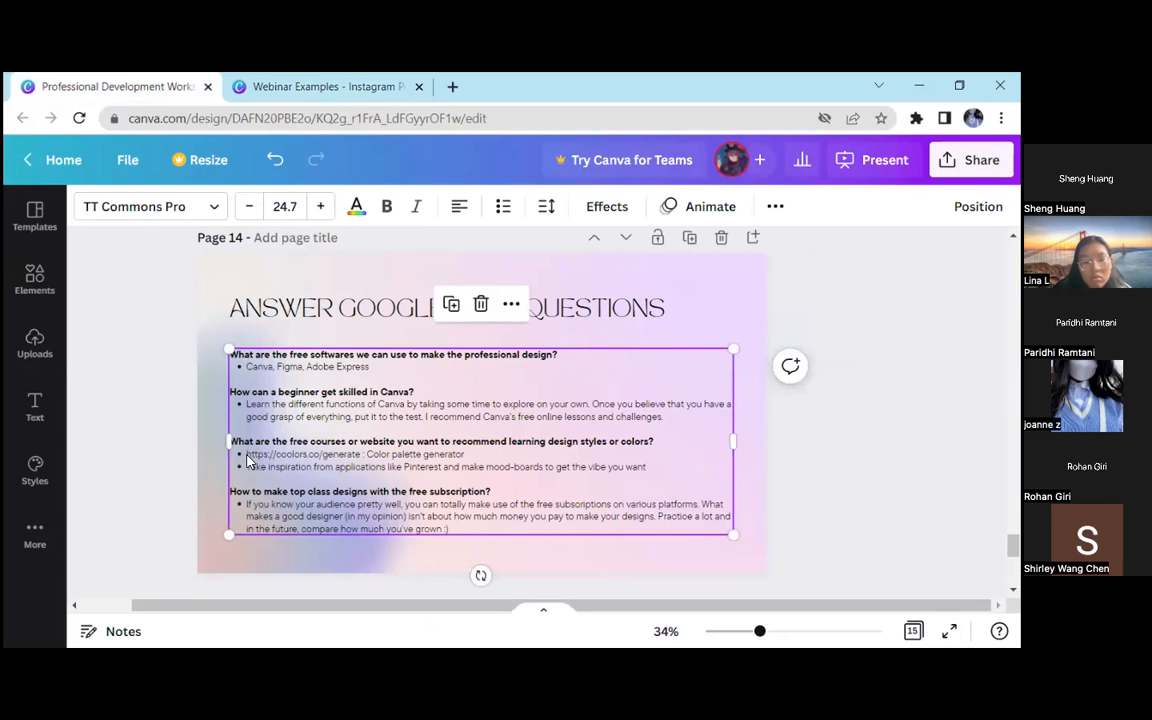
{"action": "left_click_drag", "start_coordinate": [247, 455], "coordinate": [472, 458]}
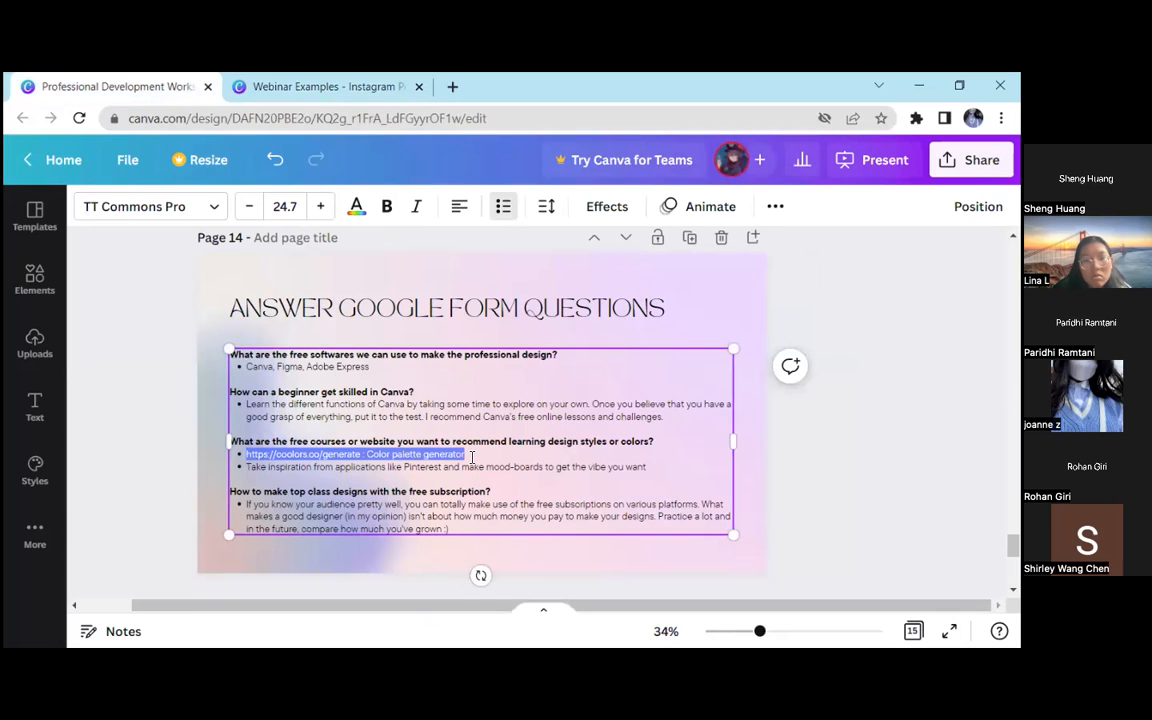
{"action": "left_click", "coordinate": [219, 288]}
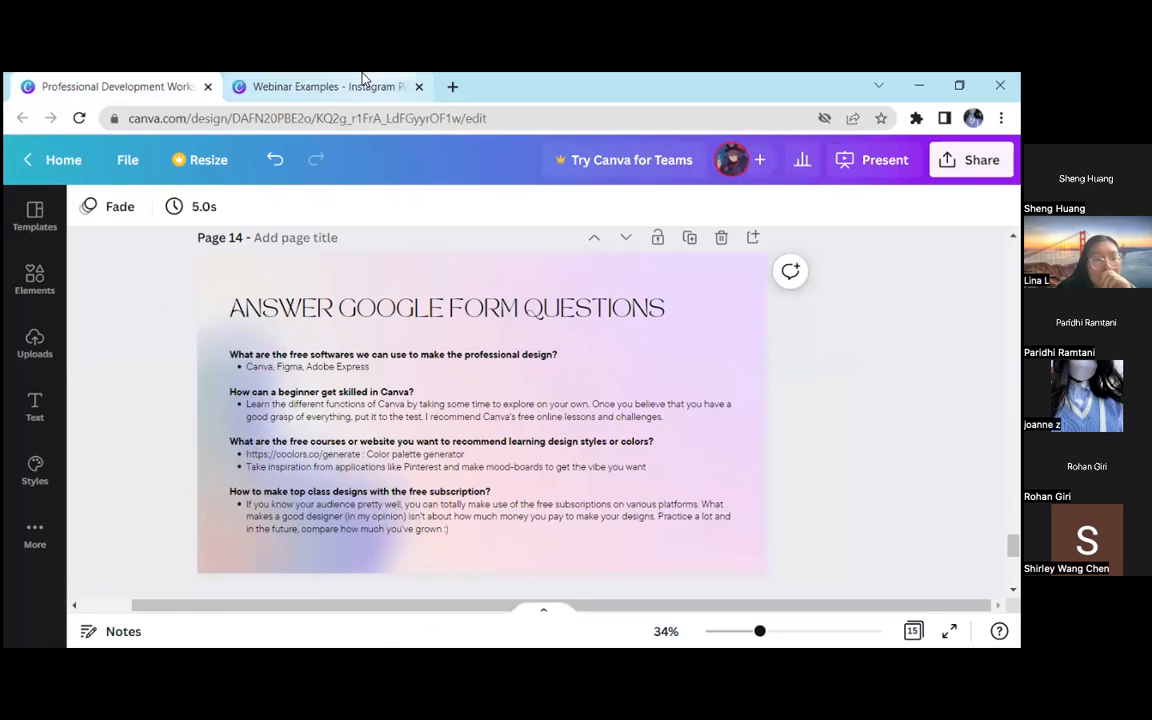
{"action": "left_click", "coordinate": [330, 86]}
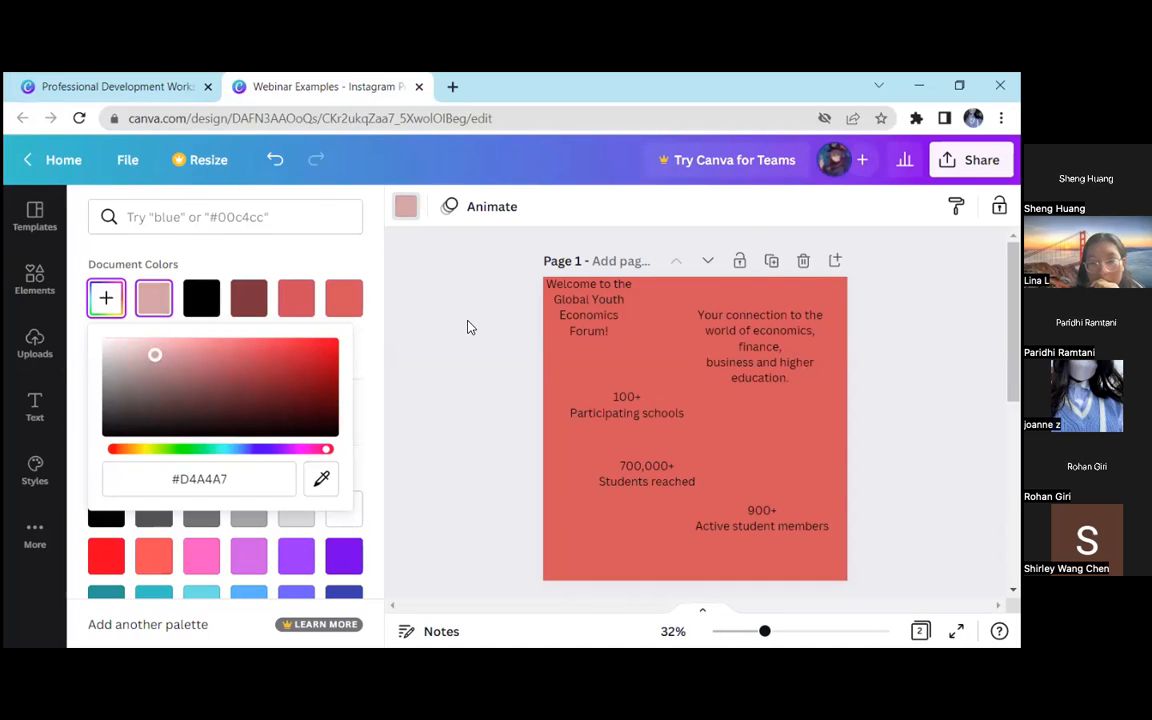
Lighten page 2's custom background colour to the pale pink #E1CCCD and close the colour picker
{"action": "left_click_drag", "start_coordinate": [157, 357], "coordinate": [125, 349]}
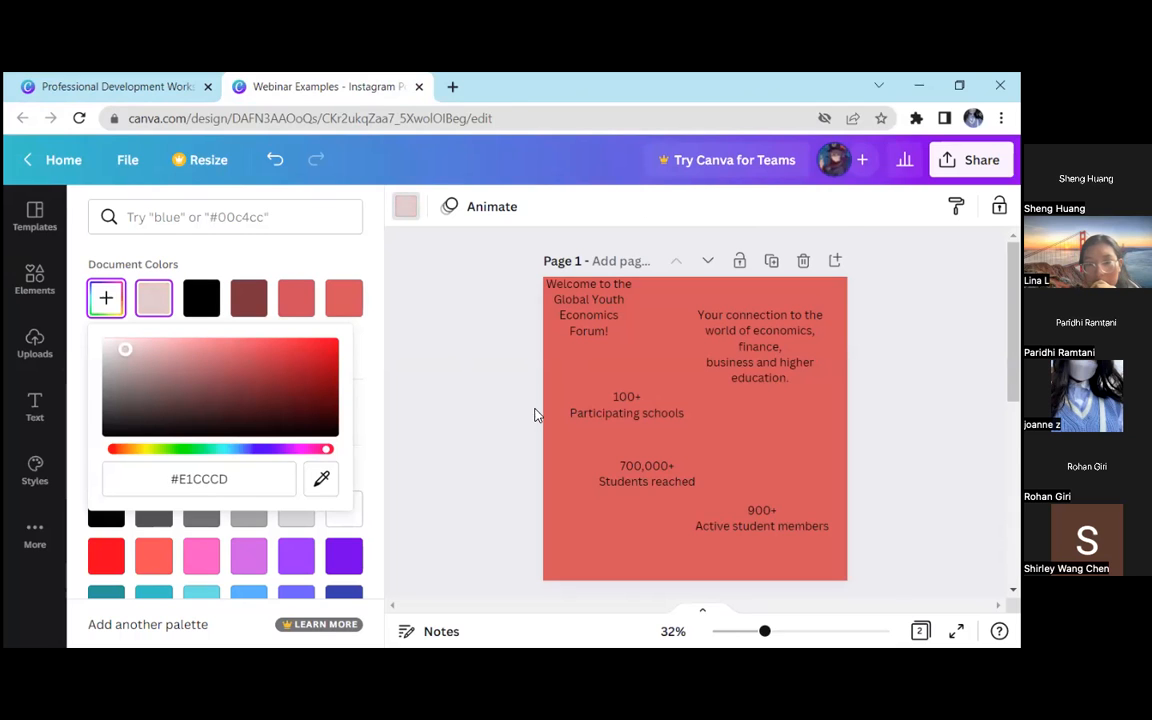
{"action": "scroll", "coordinate": [500, 405], "scroll_direction": "down", "scroll_amount": 5}
{"action": "scroll", "coordinate": [478, 375], "scroll_direction": "up", "scroll_amount": 5}
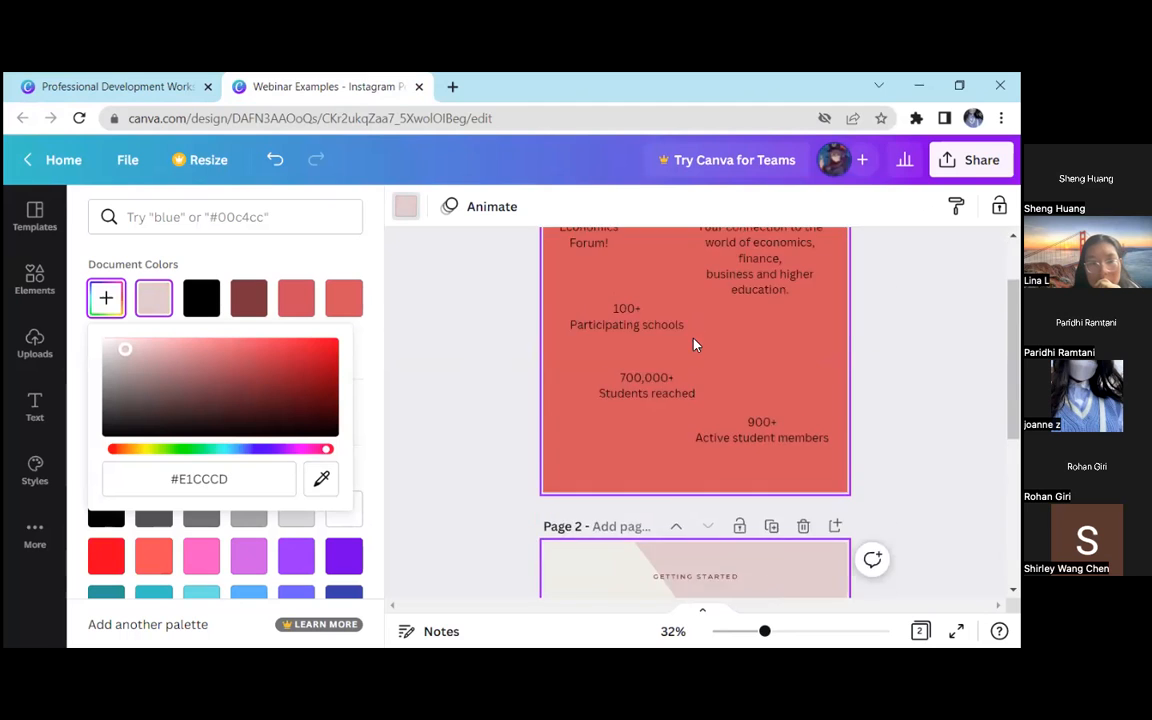
{"action": "scroll", "coordinate": [572, 357], "scroll_direction": "down", "scroll_amount": 3}
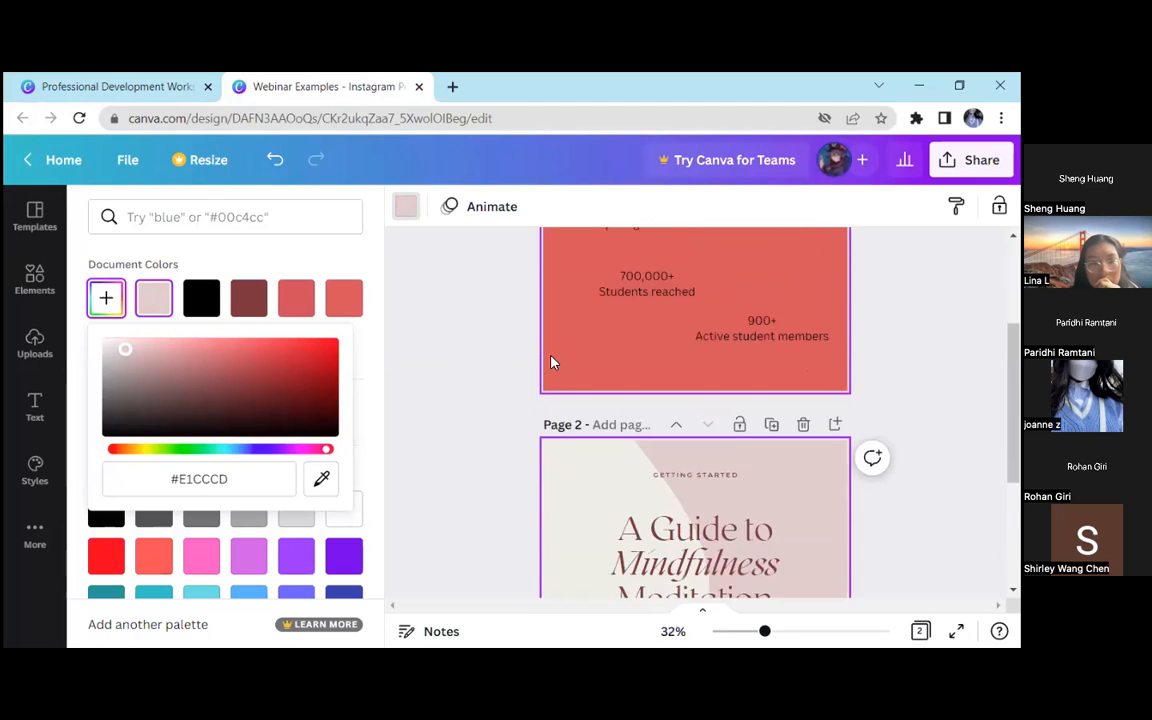
{"action": "scroll", "coordinate": [665, 330], "scroll_direction": "down", "scroll_amount": 2}
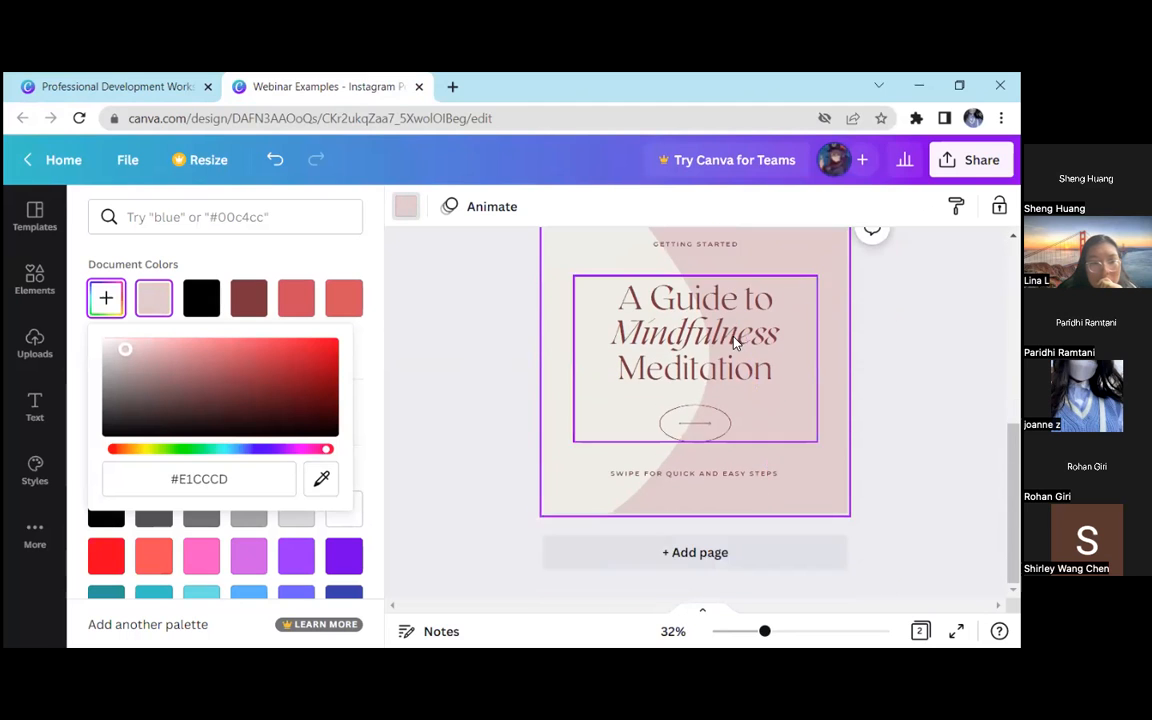
{"action": "scroll", "coordinate": [812, 299], "scroll_direction": "up", "scroll_amount": 2}
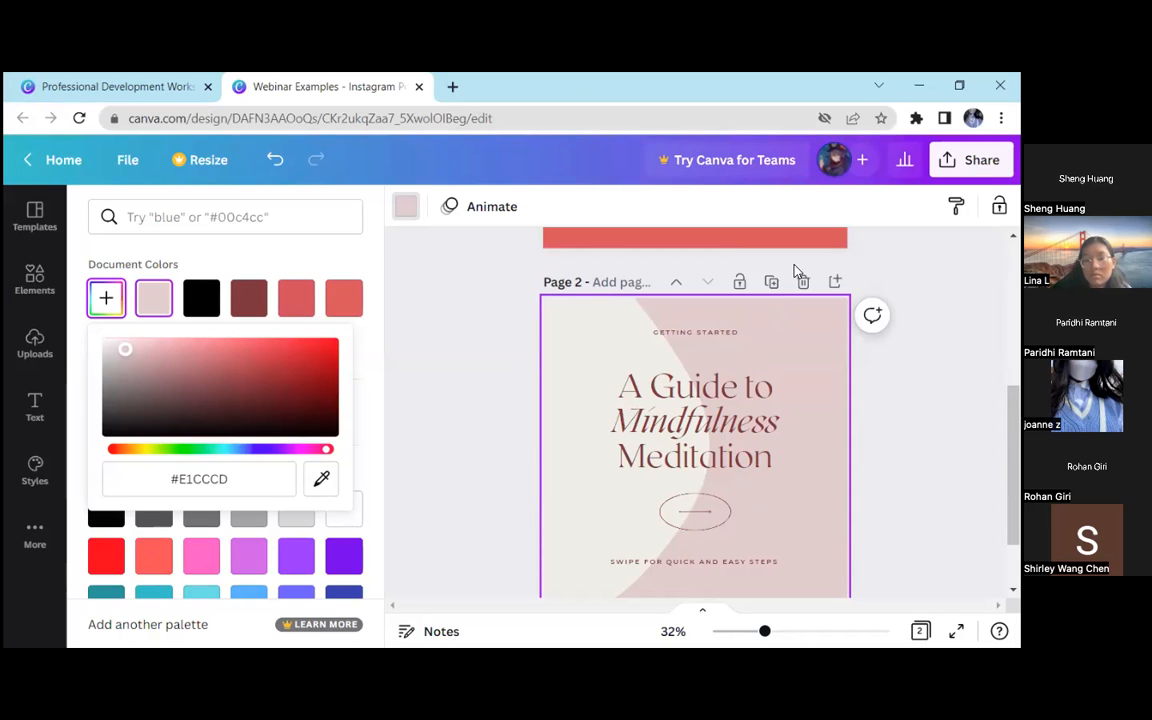
{"action": "scroll", "coordinate": [797, 273], "scroll_direction": "down", "scroll_amount": 2}
{"action": "left_click", "coordinate": [490, 322]}
{"action": "scroll", "coordinate": [492, 322], "scroll_direction": "up", "scroll_amount": 2}
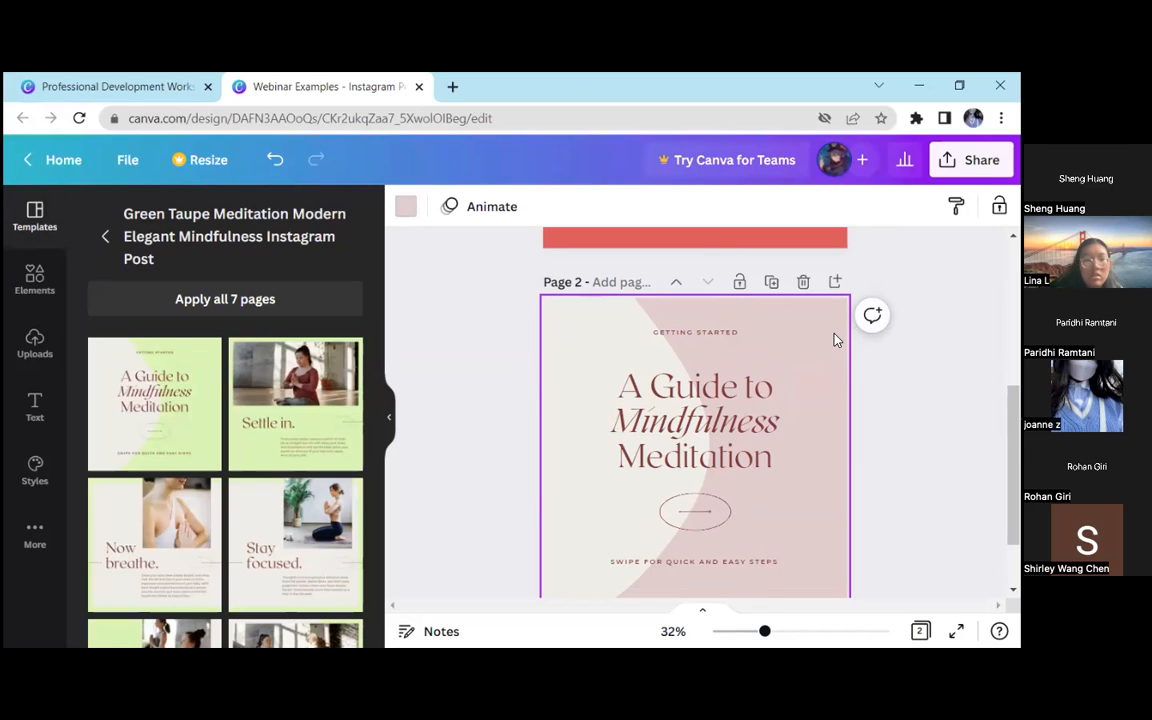
Select page 1's background and examine the document colours offered for it against the design on page 2
{"action": "scroll", "coordinate": [470, 335], "scroll_direction": "up", "scroll_amount": 5}
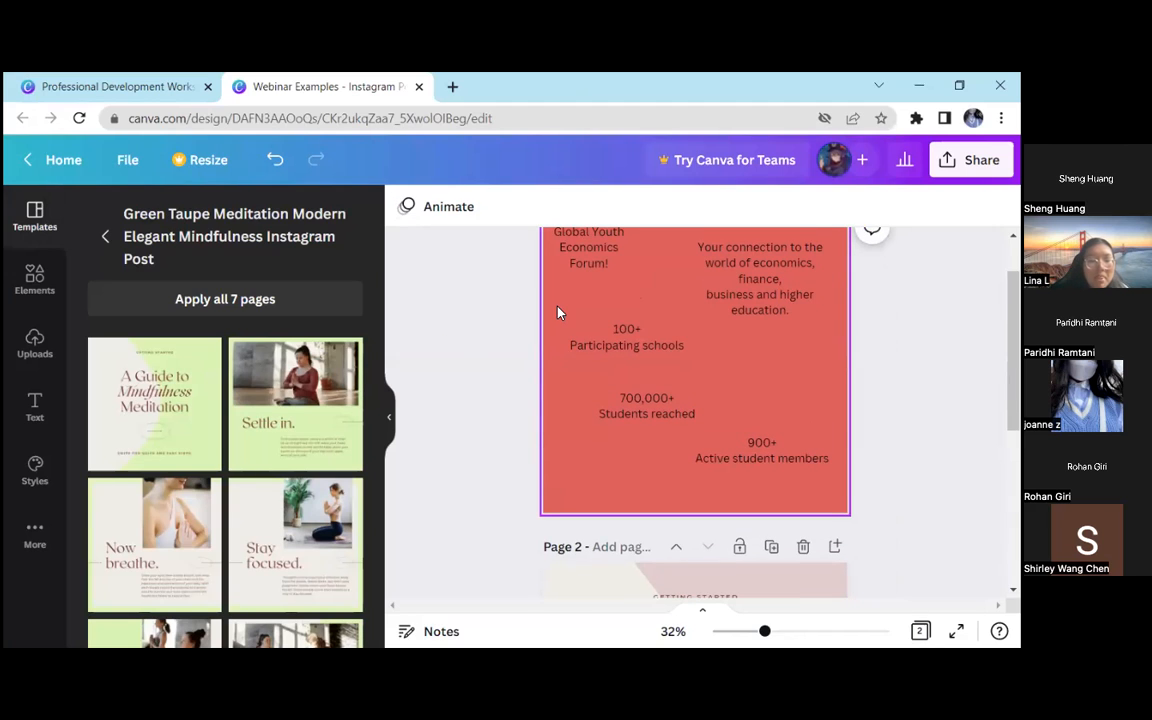
{"action": "scroll", "coordinate": [557, 313], "scroll_direction": "up", "scroll_amount": 1}
{"action": "left_click", "coordinate": [578, 360]}
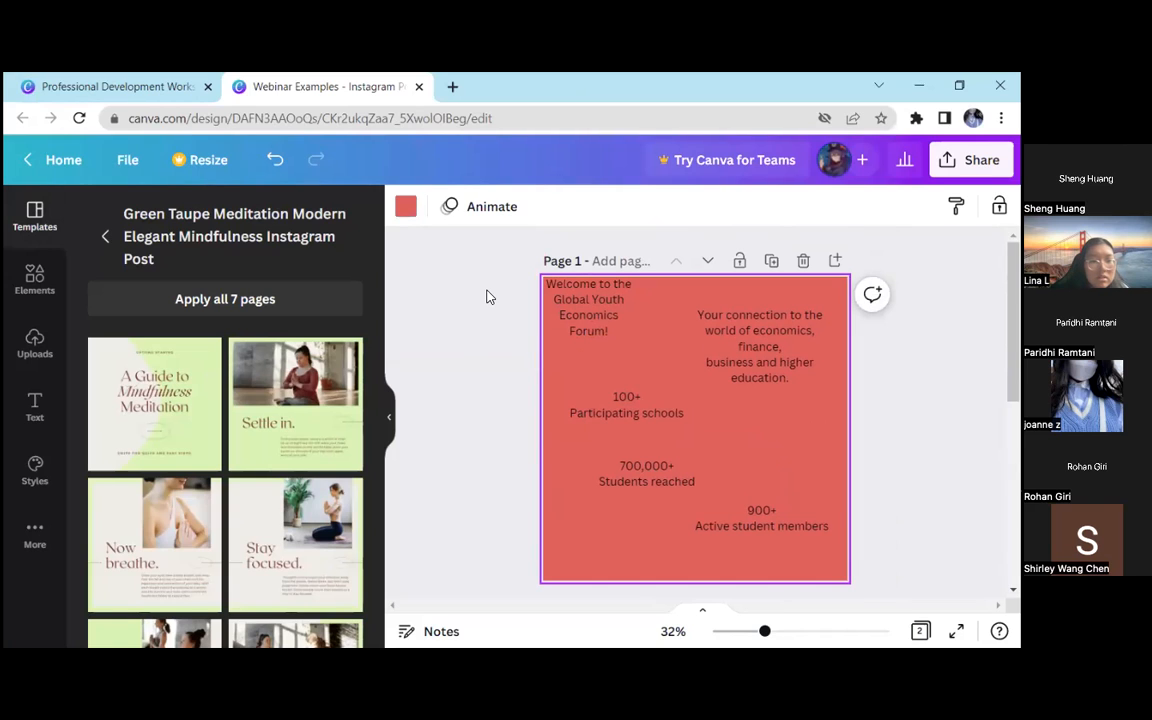
{"action": "left_click", "coordinate": [405, 206]}
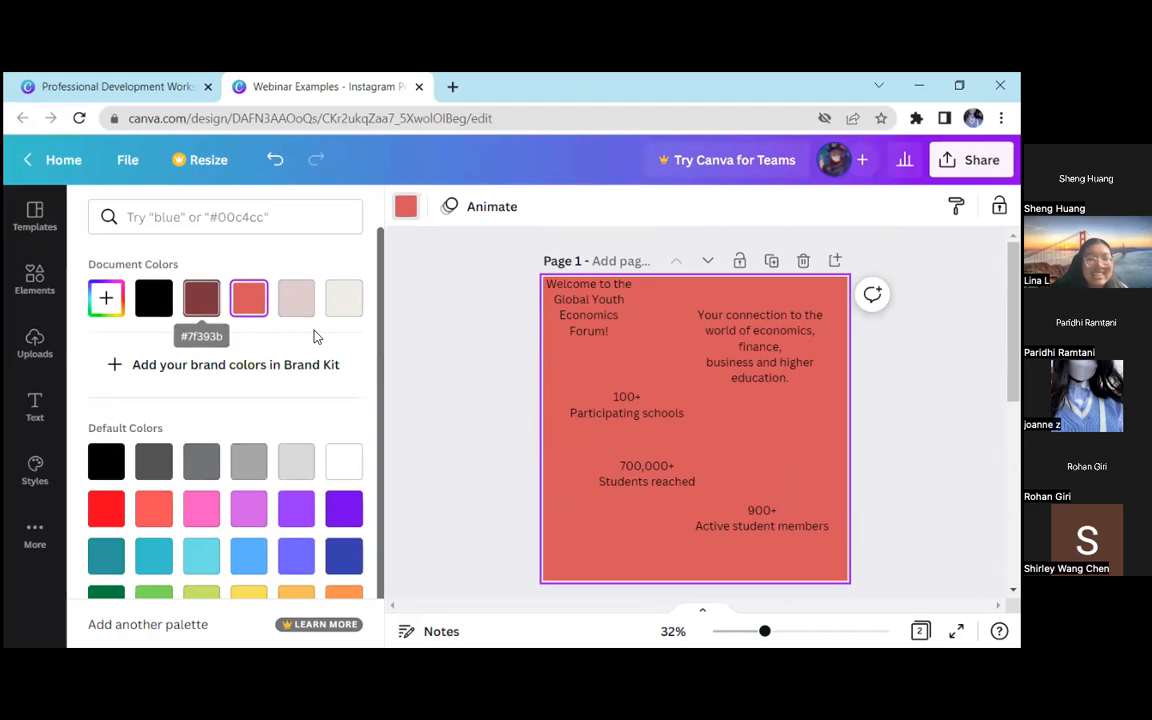
{"action": "scroll", "coordinate": [479, 435], "scroll_direction": "down", "scroll_amount": 3}
{"action": "scroll", "coordinate": [477, 438], "scroll_direction": "down", "scroll_amount": 2}
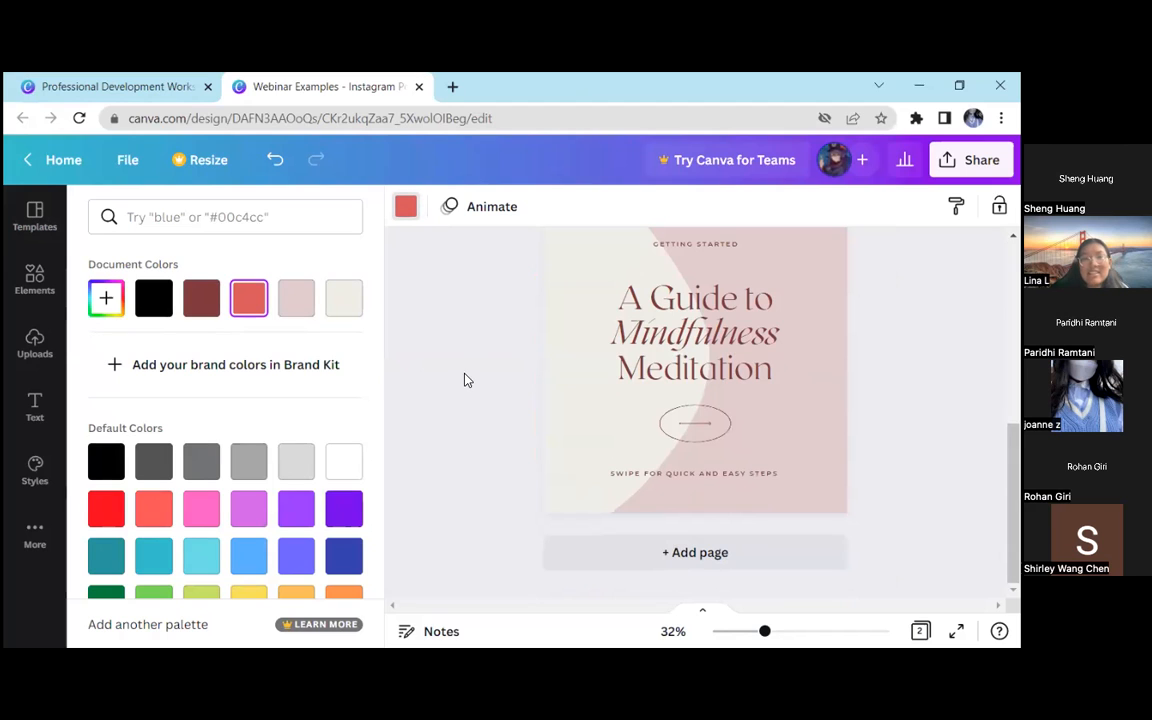
Change page 2's custom background colour to the light blue #ADCFEF
{"action": "left_click", "coordinate": [810, 262]}
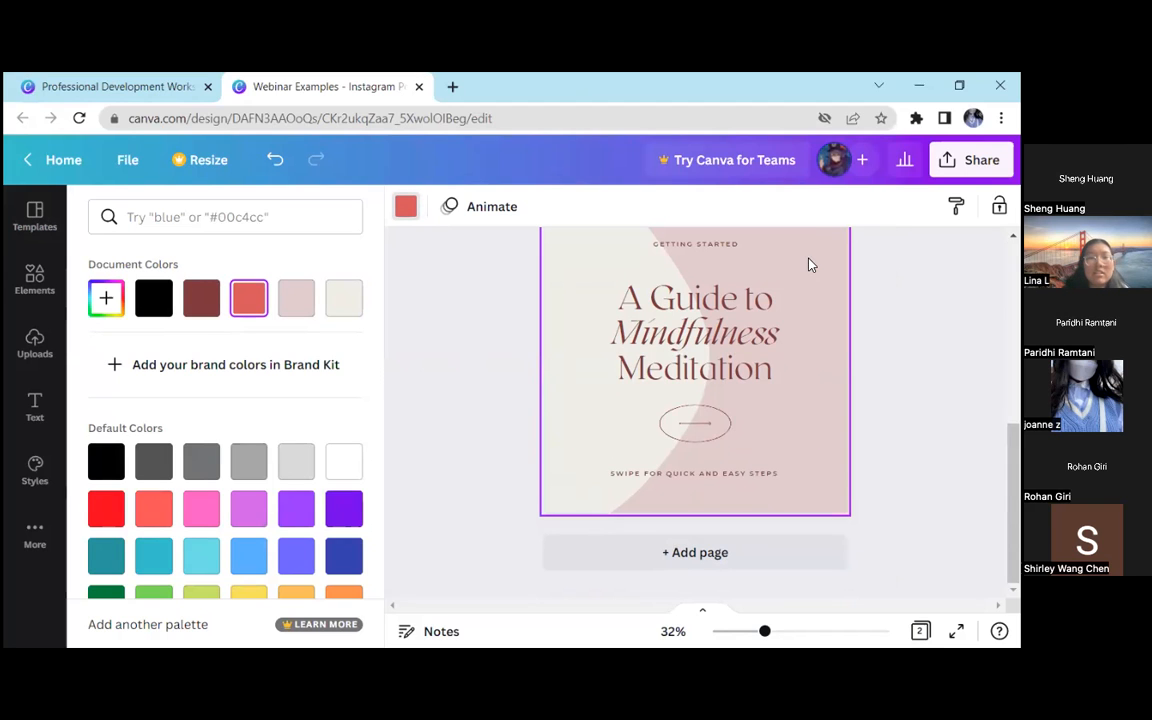
{"action": "left_click", "coordinate": [106, 300]}
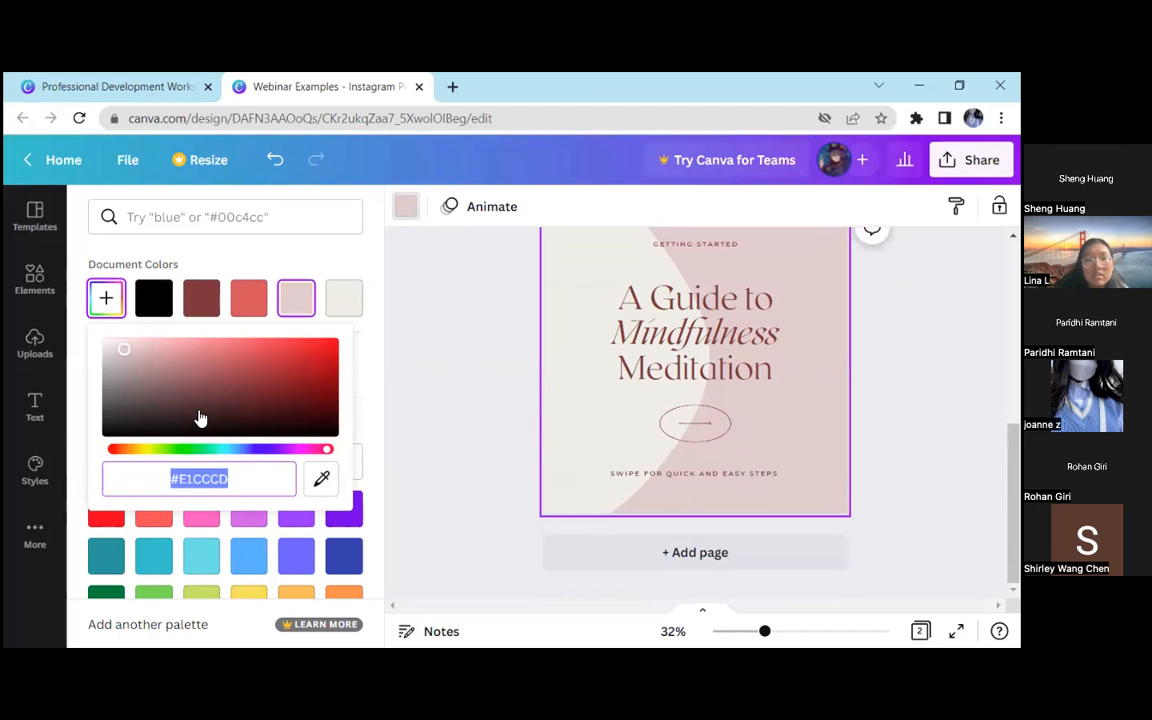
{"action": "left_click", "coordinate": [229, 451]}
{"action": "left_click_drag", "start_coordinate": [229, 453], "coordinate": [238, 451]}
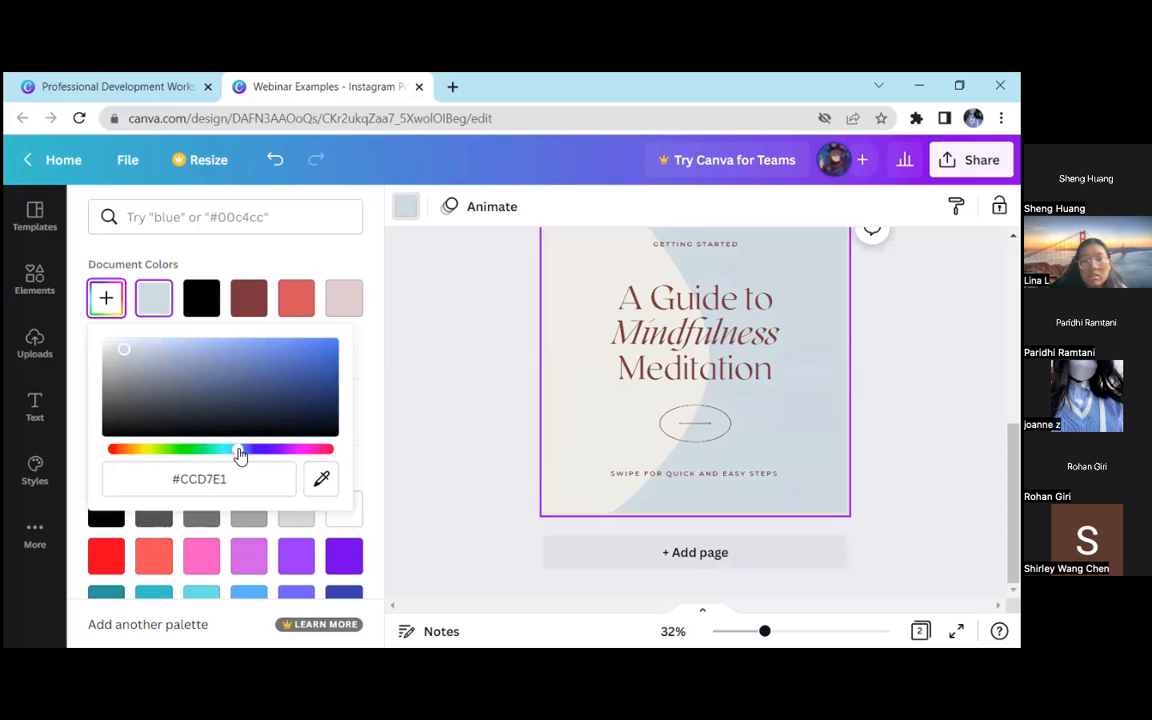
{"action": "left_click", "coordinate": [188, 347]}
{"action": "left_click_drag", "start_coordinate": [188, 347], "coordinate": [167, 344]}
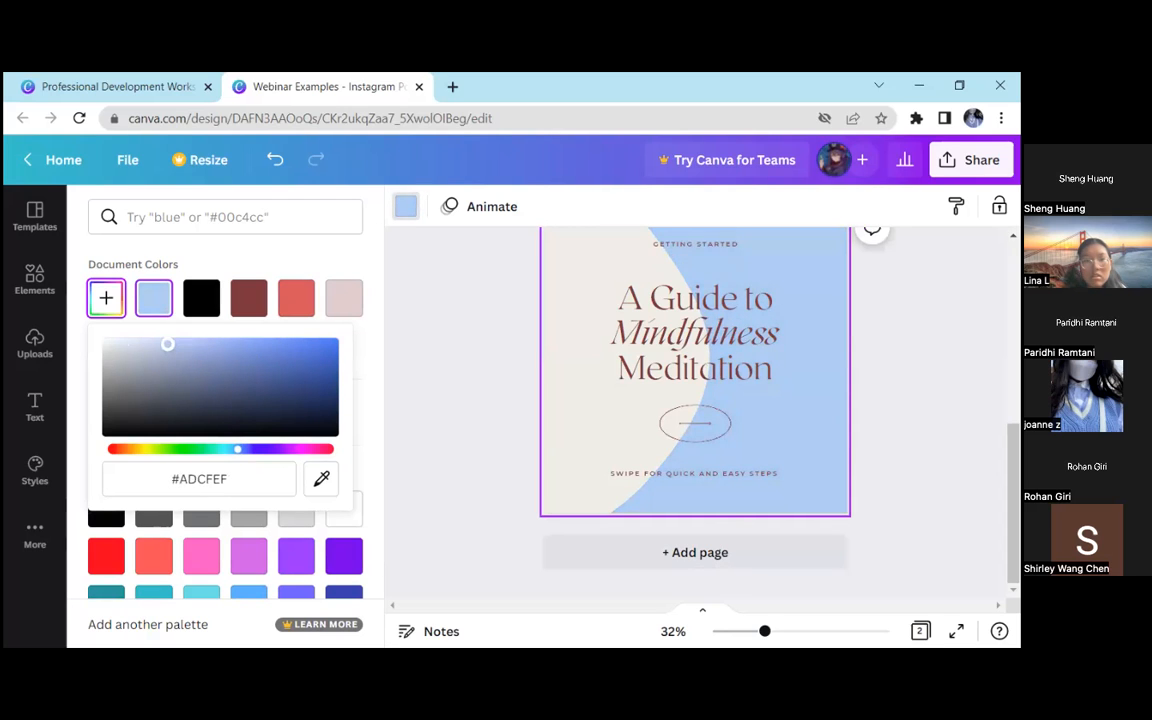
Examine the hex code of page 2's custom background colour in the colour picker
{"action": "left_click", "coordinate": [171, 479]}
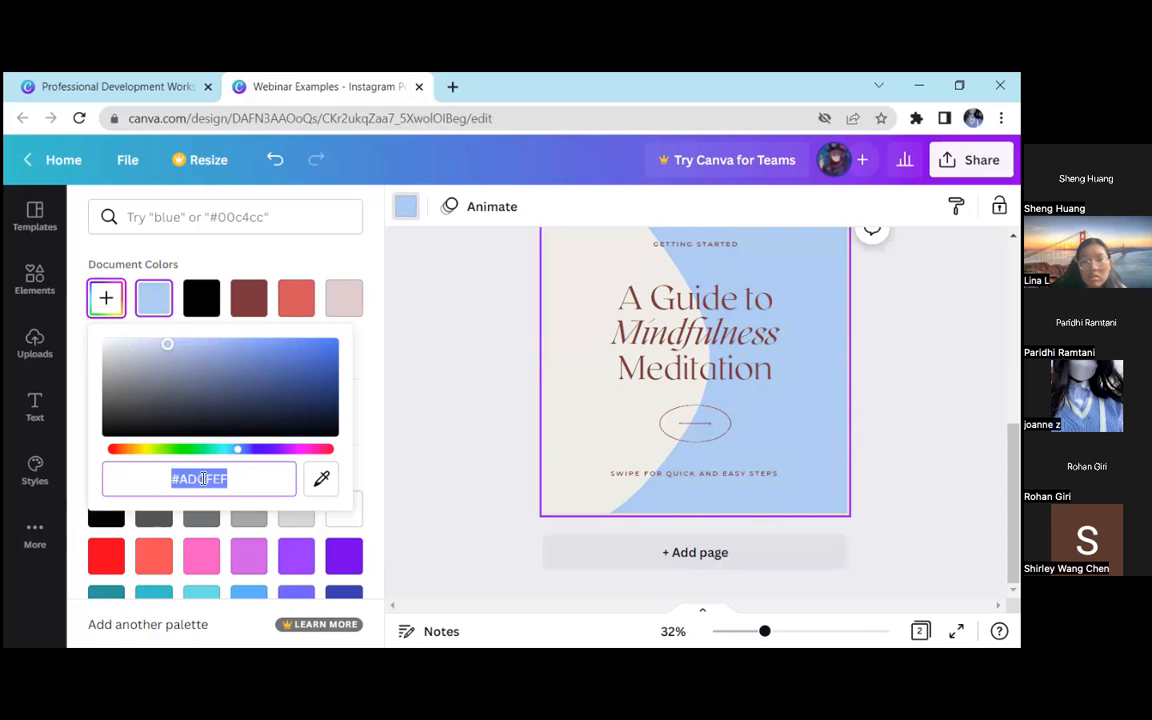
{"action": "left_click", "coordinate": [287, 252]}
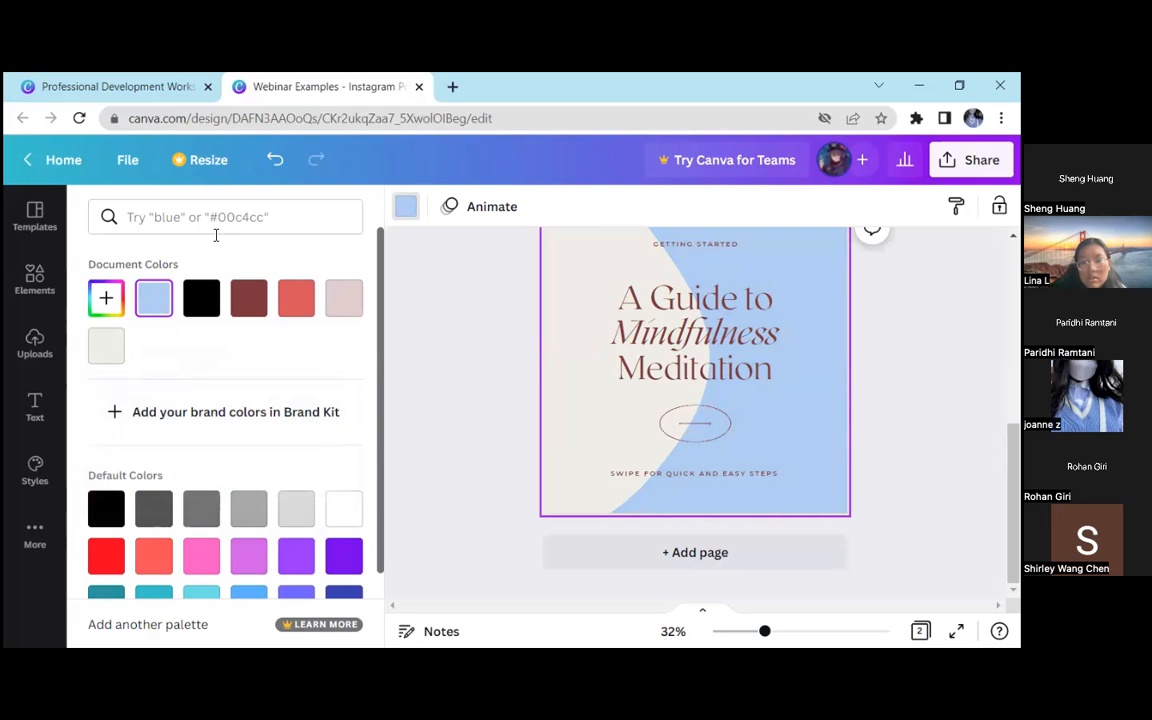
{"action": "left_click", "coordinate": [113, 305]}
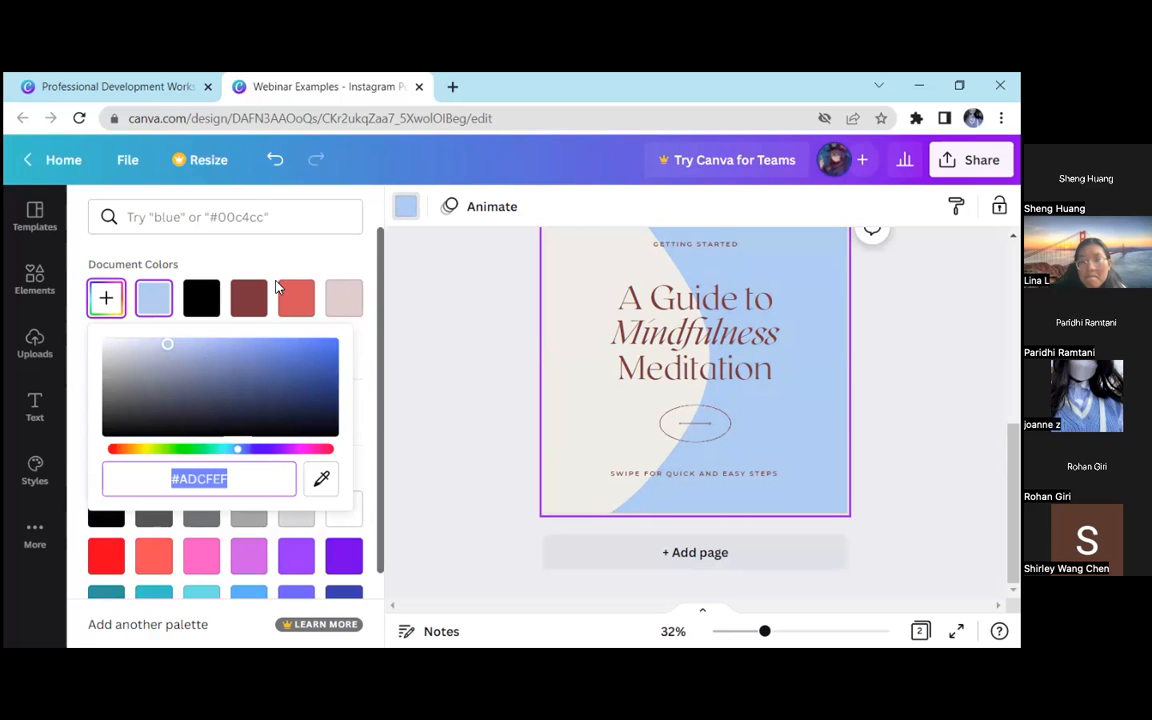
{"action": "left_click", "coordinate": [327, 252]}
{"action": "left_click", "coordinate": [432, 293]}
Examine the hex code of page 1's custom background colour
{"action": "scroll", "coordinate": [440, 310], "scroll_direction": "up", "scroll_amount": 3}
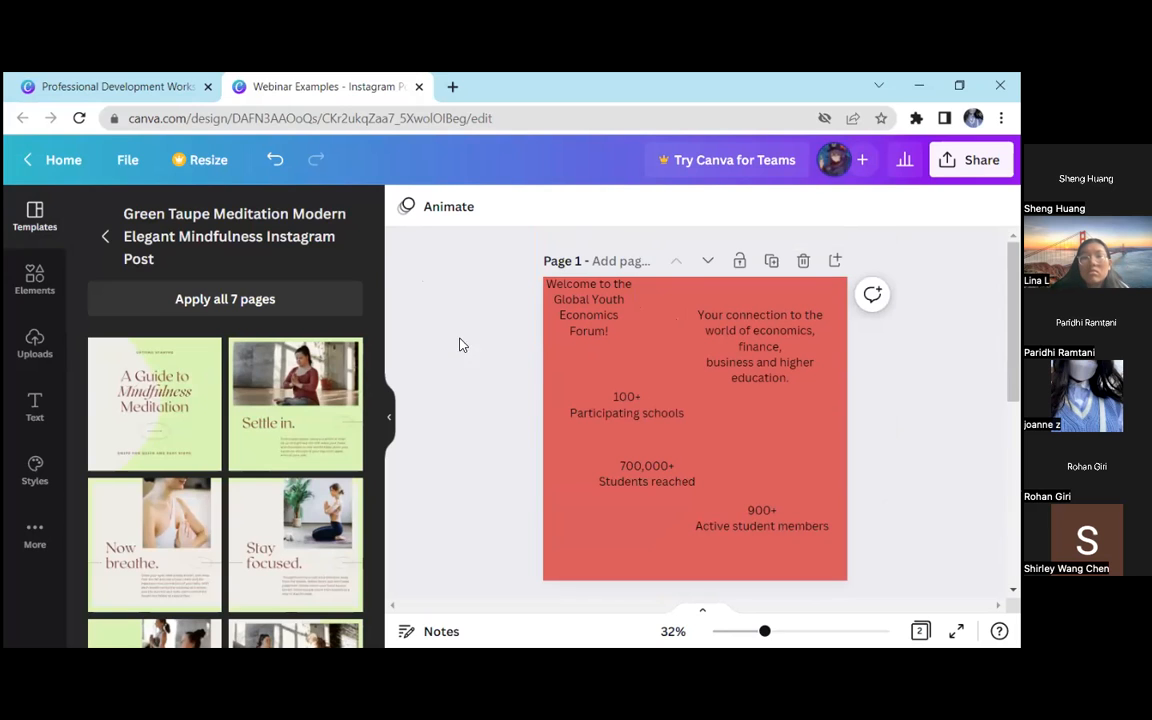
{"action": "left_click", "coordinate": [592, 346]}
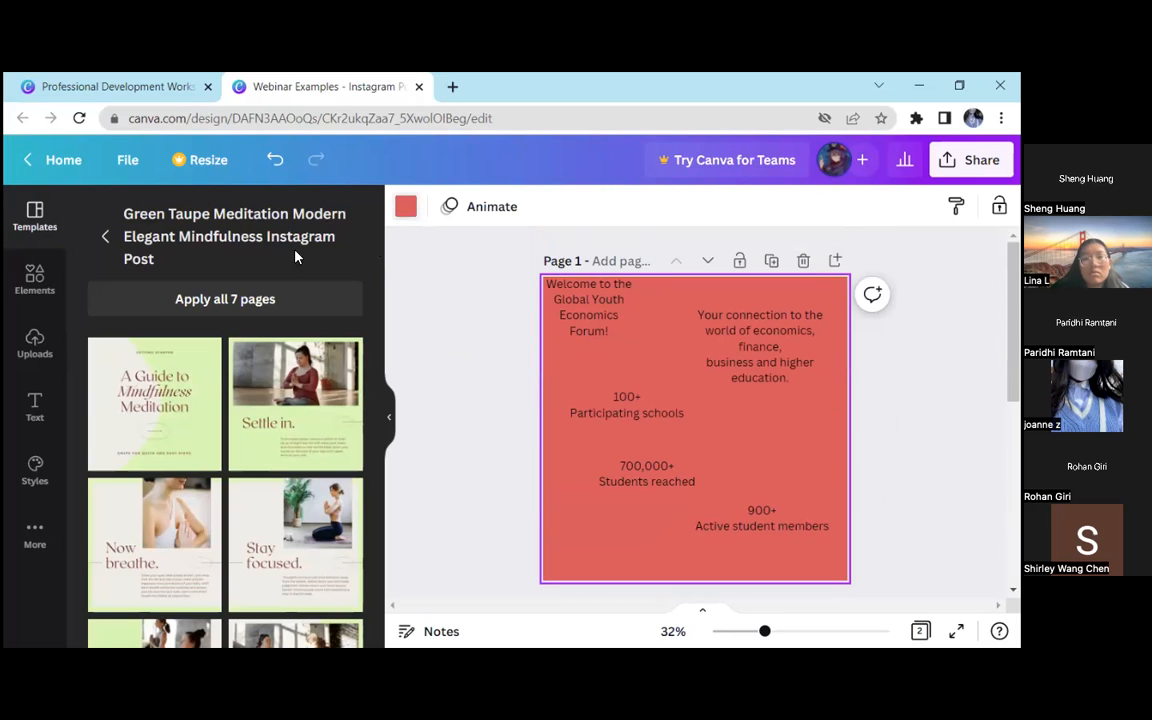
{"action": "left_click", "coordinate": [405, 206]}
{"action": "left_click", "coordinate": [106, 298]}
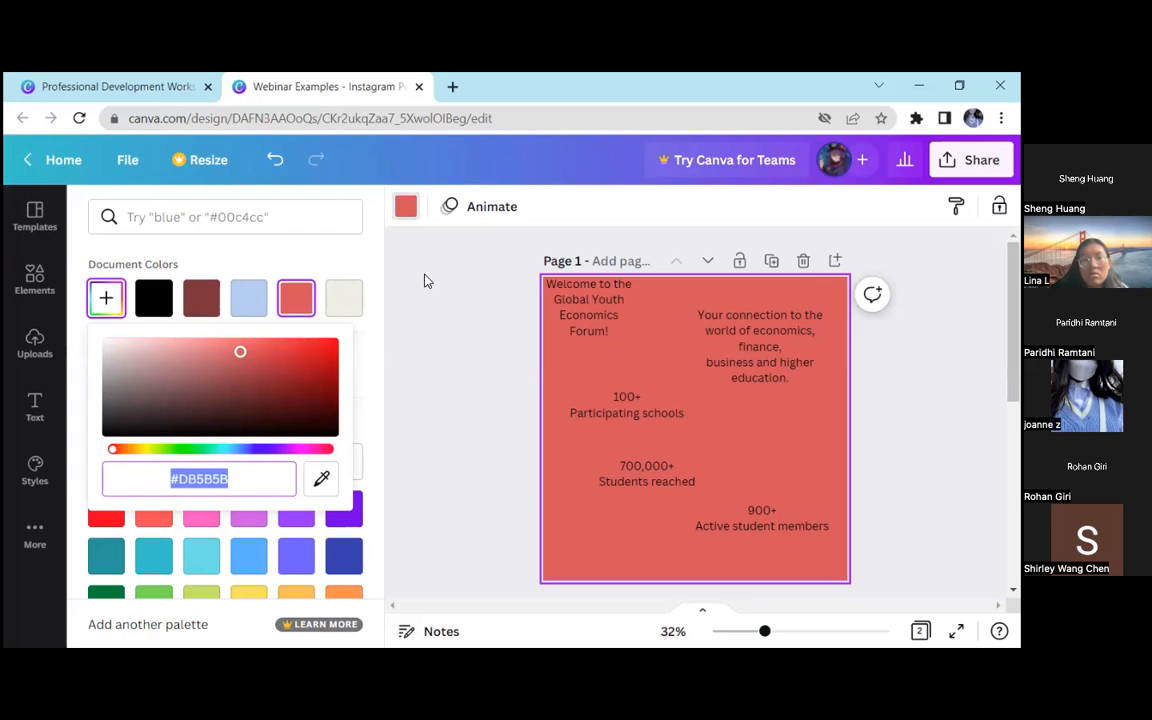
{"action": "key", "text": "Escape"}
Highlight the "Mindfulness Meditation" lines of page 2's heading and compare the text on pages 1 and 2
{"action": "scroll", "coordinate": [475, 405], "scroll_direction": "down", "scroll_amount": 5}
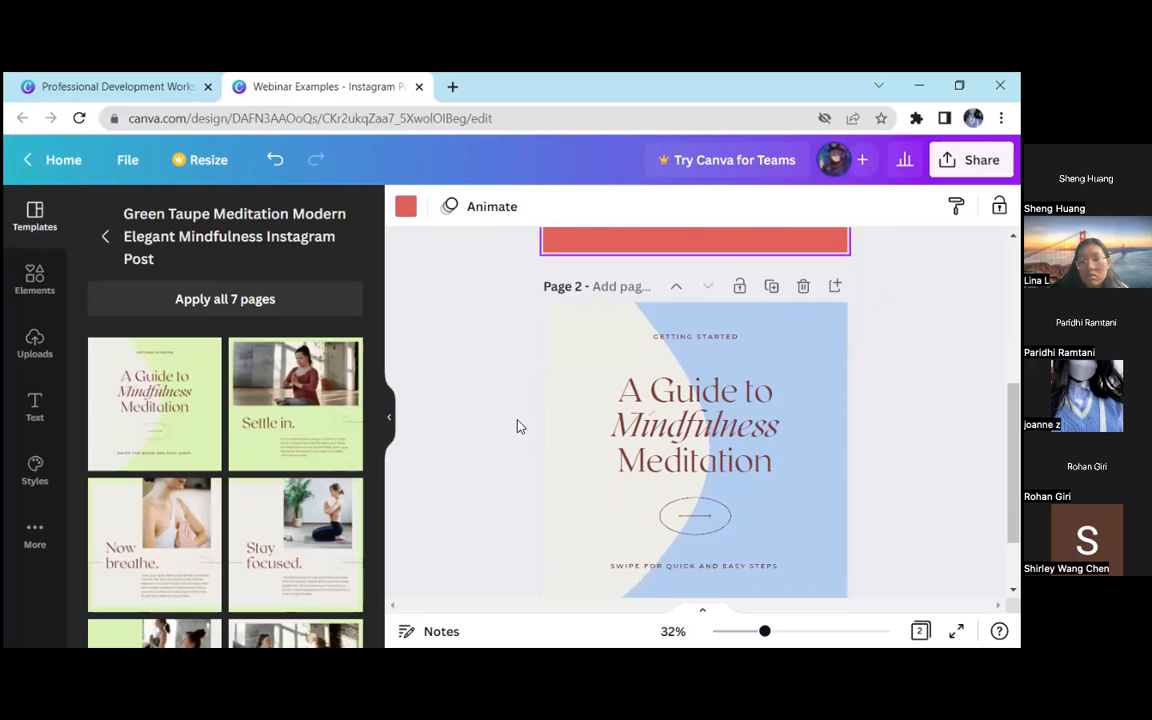
{"action": "triple_click", "coordinate": [740, 420]}
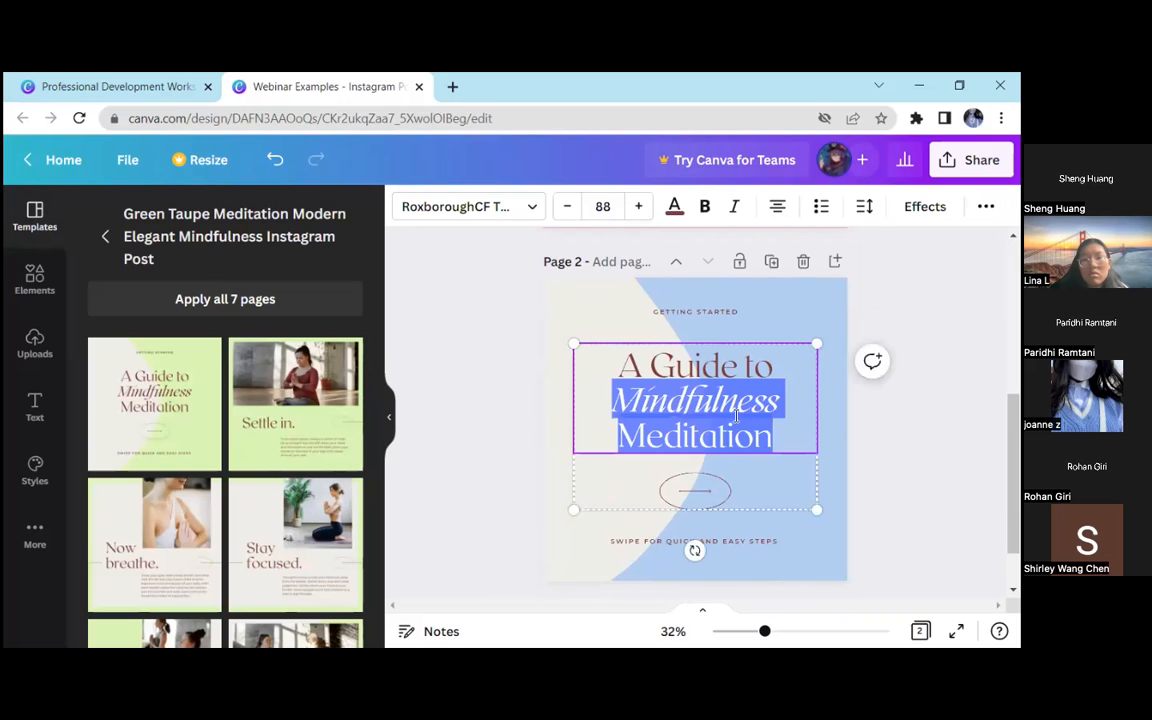
{"action": "left_click", "coordinate": [481, 370]}
{"action": "scroll", "coordinate": [519, 357], "scroll_direction": "up", "scroll_amount": 5}
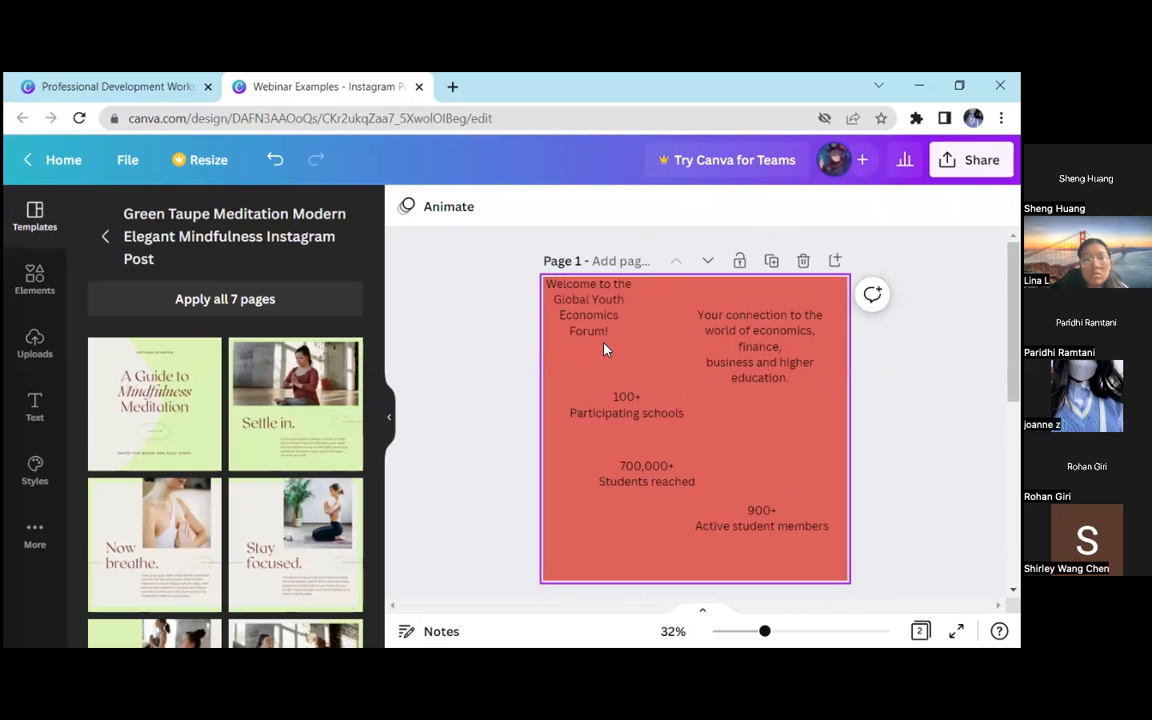
{"action": "scroll", "coordinate": [560, 375], "scroll_direction": "down", "scroll_amount": 5}
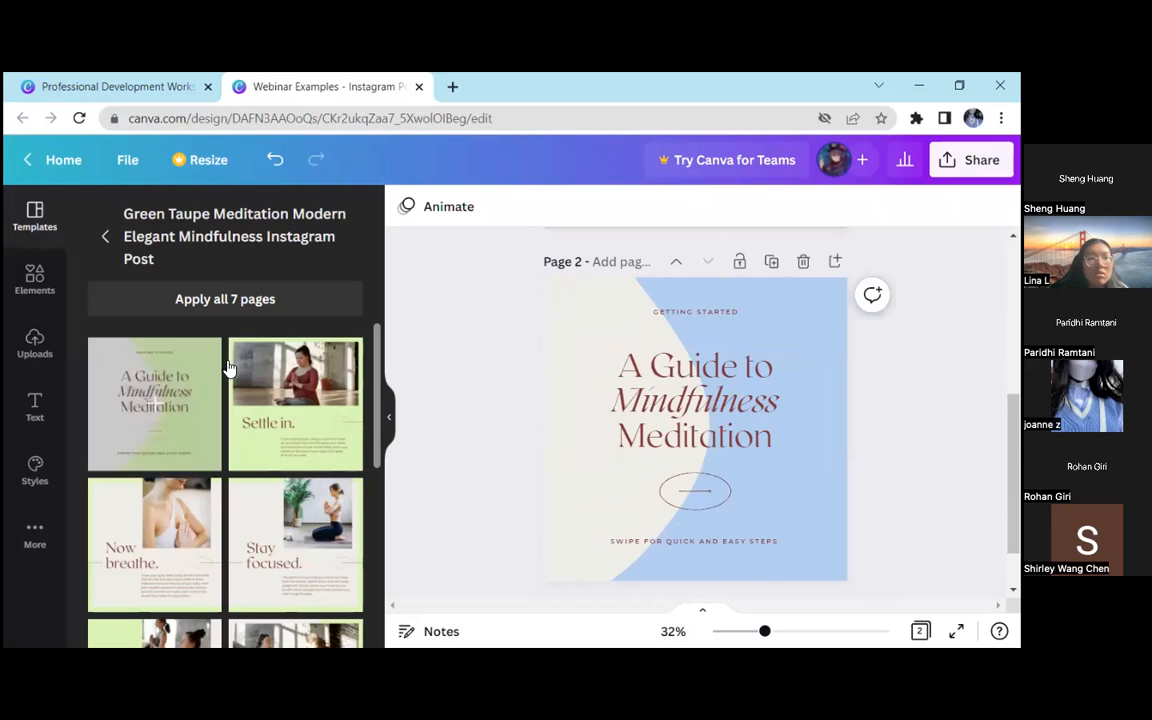
{"action": "scroll", "coordinate": [580, 435], "scroll_direction": "down", "scroll_amount": 2}
Select the "SWIPE FOR QUICK AND EASY STEPS" line on page 2 and browse the available fonts for it
{"action": "left_click", "coordinate": [689, 480]}
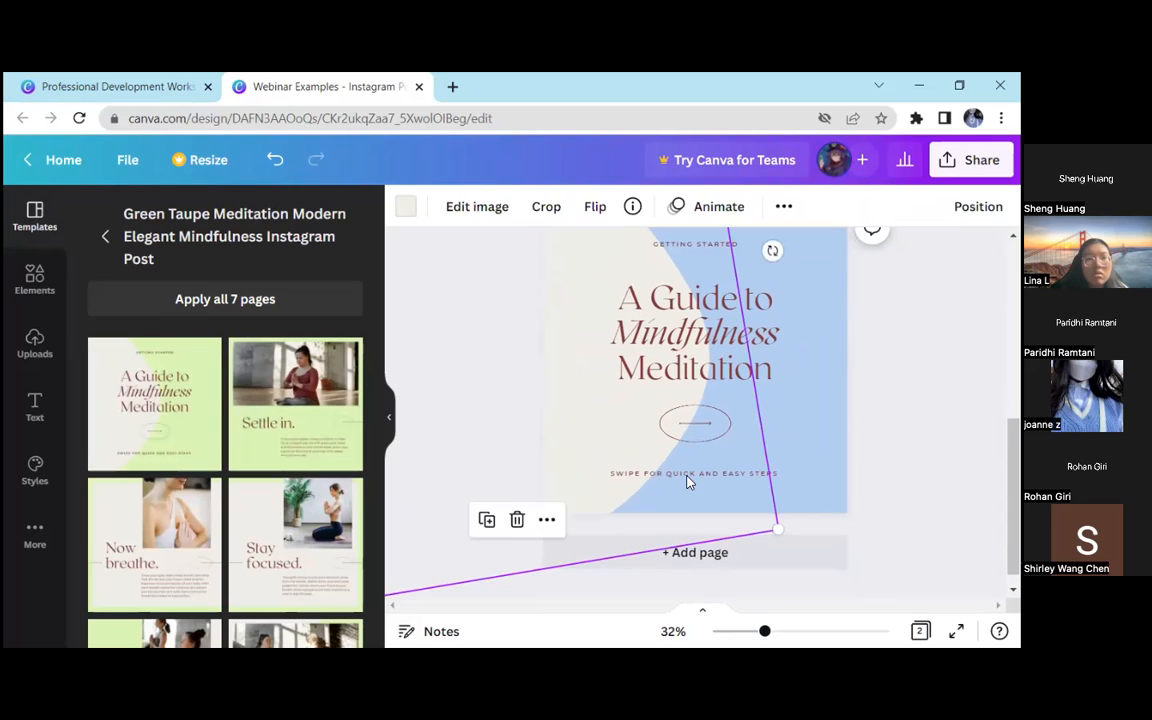
{"action": "left_click", "coordinate": [688, 474]}
{"action": "left_click", "coordinate": [452, 210]}
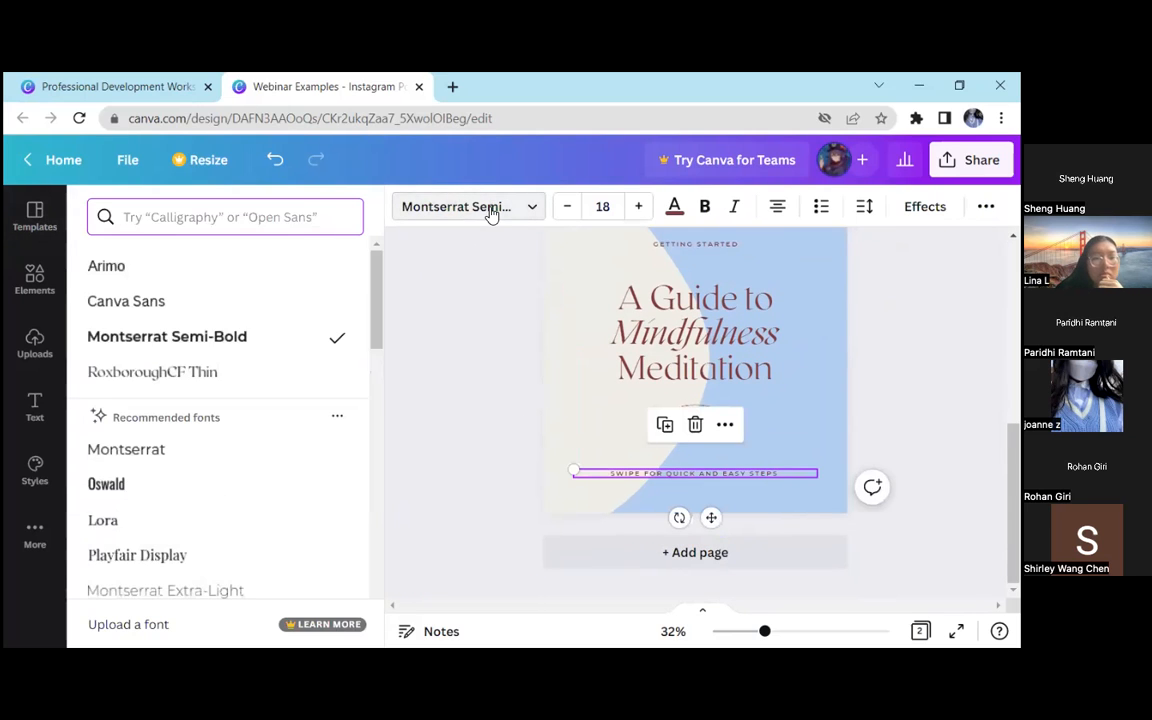
{"action": "scroll", "coordinate": [177, 391], "scroll_direction": "down", "scroll_amount": 4}
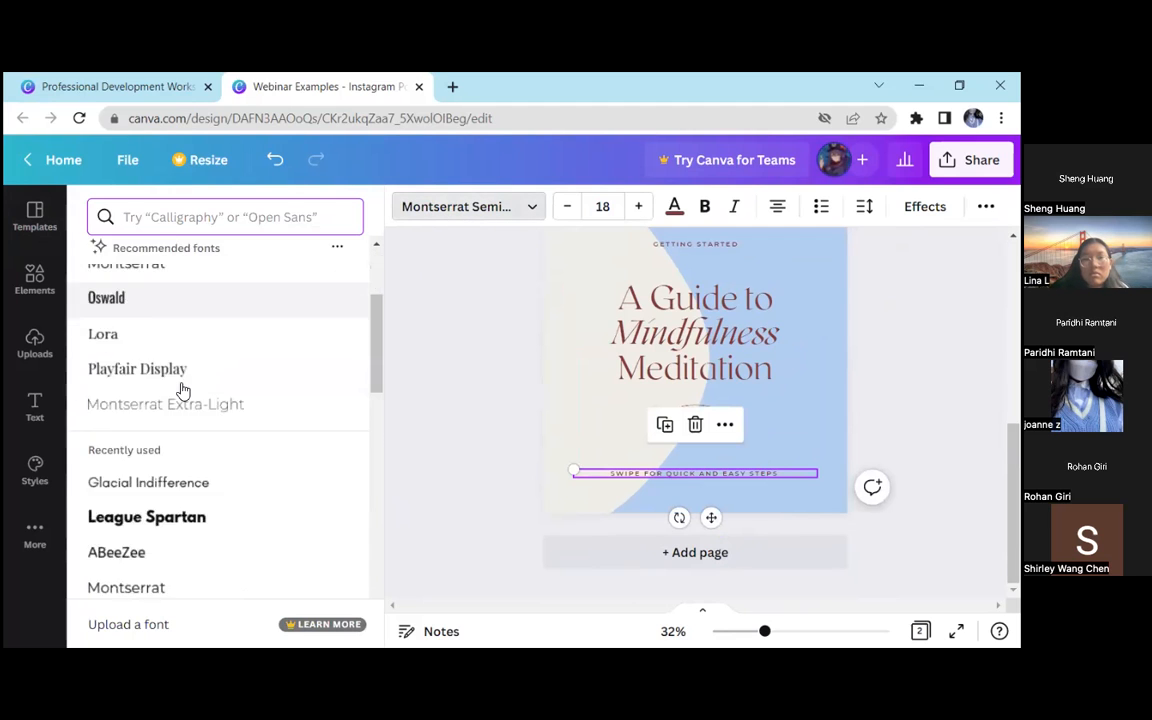
{"action": "scroll", "coordinate": [185, 376], "scroll_direction": "down", "scroll_amount": 10}
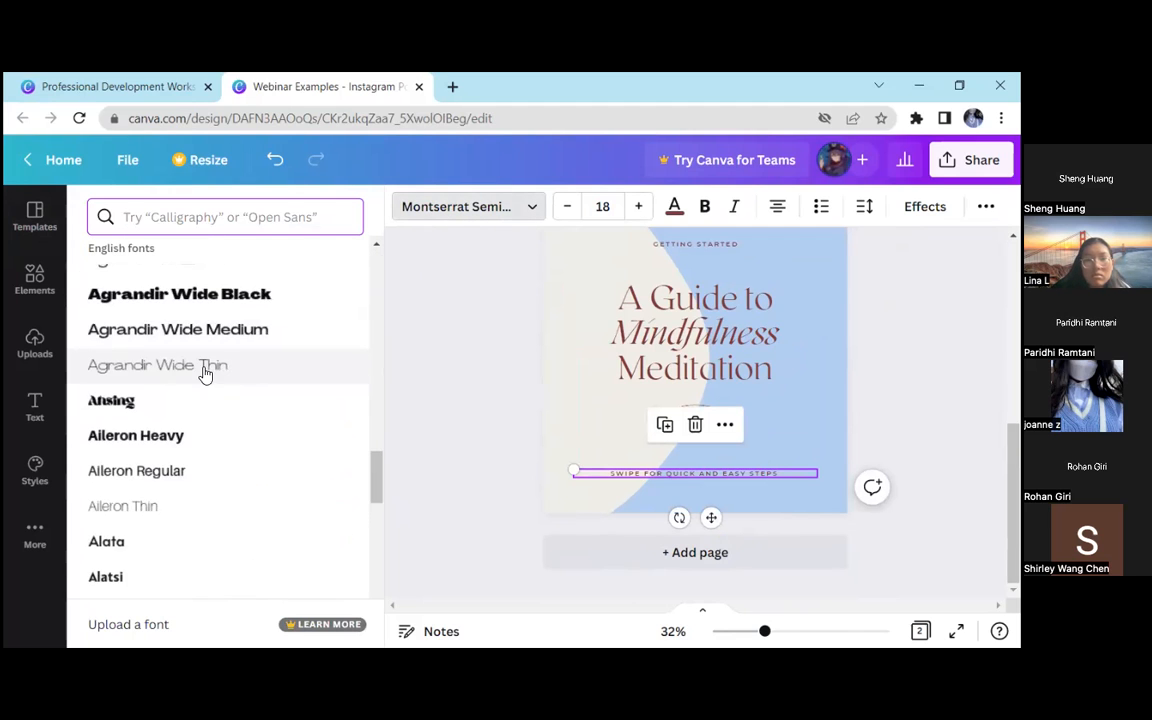
{"action": "scroll", "coordinate": [203, 373], "scroll_direction": "down", "scroll_amount": 6}
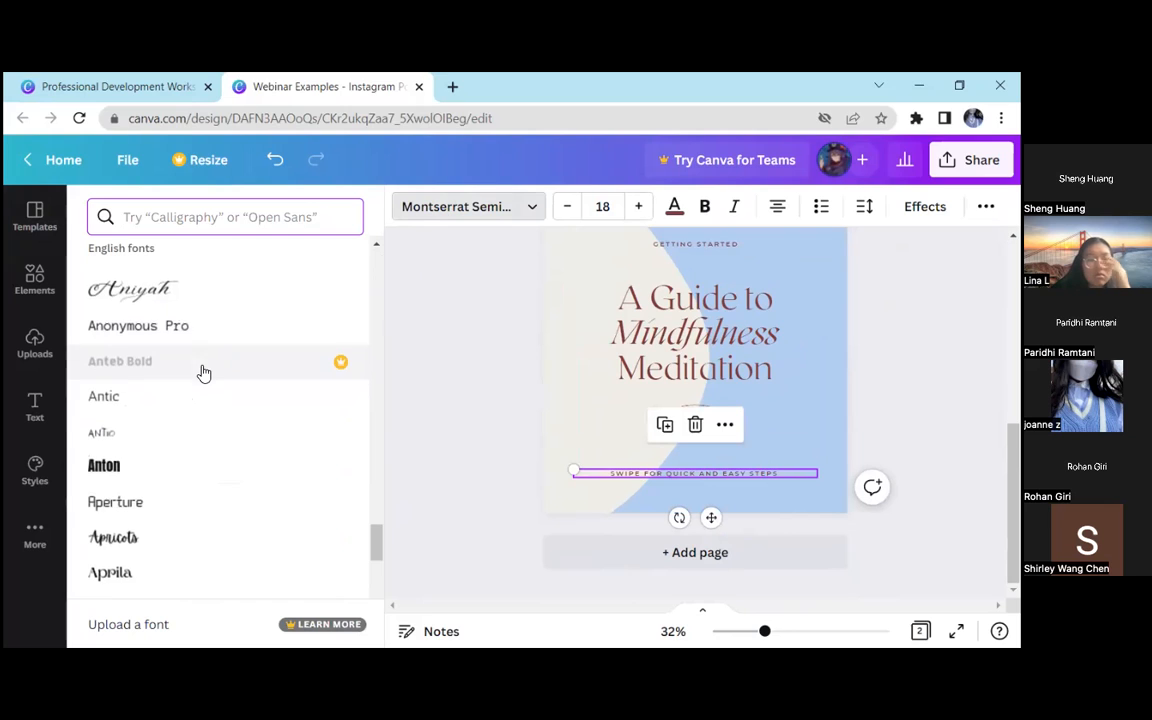
{"action": "scroll", "coordinate": [203, 373], "scroll_direction": "down", "scroll_amount": 3}
{"action": "scroll", "coordinate": [203, 373], "scroll_direction": "down", "scroll_amount": 3}
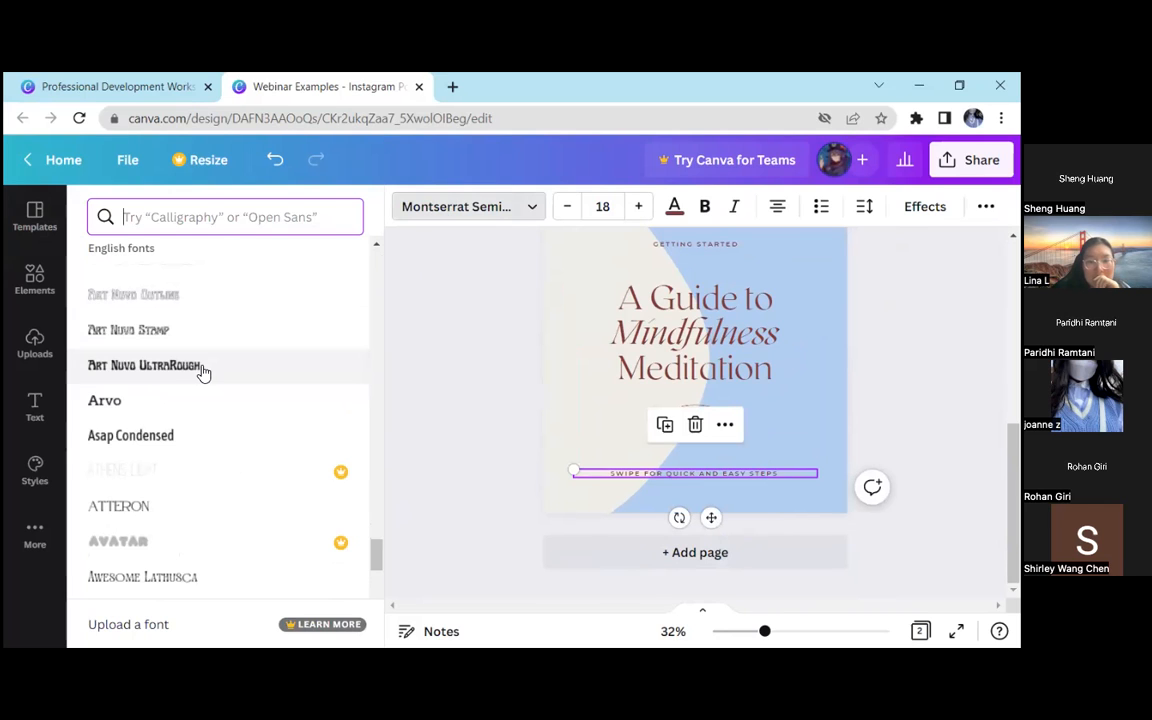
{"action": "scroll", "coordinate": [203, 373], "scroll_direction": "down", "scroll_amount": 5}
{"action": "scroll", "coordinate": [215, 412], "scroll_direction": "down", "scroll_amount": 5}
Try the Barlow SemiCondensed and Batangas fonts on the "SWIPE FOR QUICK AND EASY STEPS" line
{"action": "left_click", "coordinate": [203, 404]}
{"action": "left_click", "coordinate": [232, 434]}
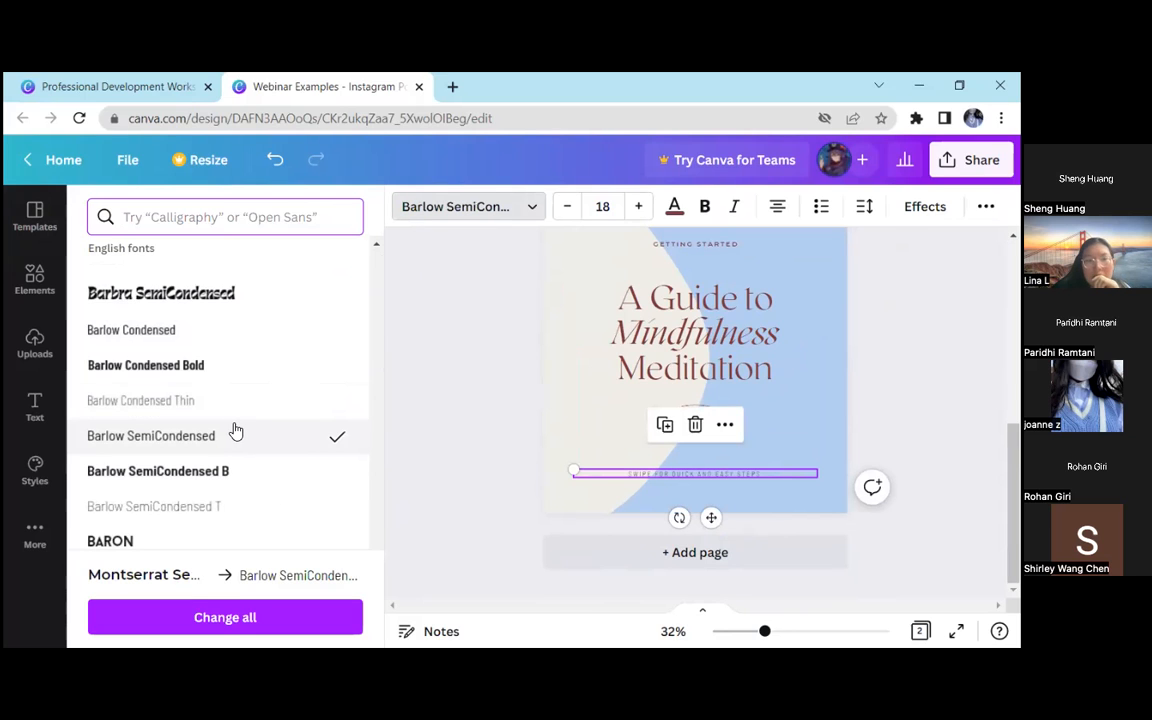
{"action": "scroll", "coordinate": [213, 425], "scroll_direction": "down", "scroll_amount": 3}
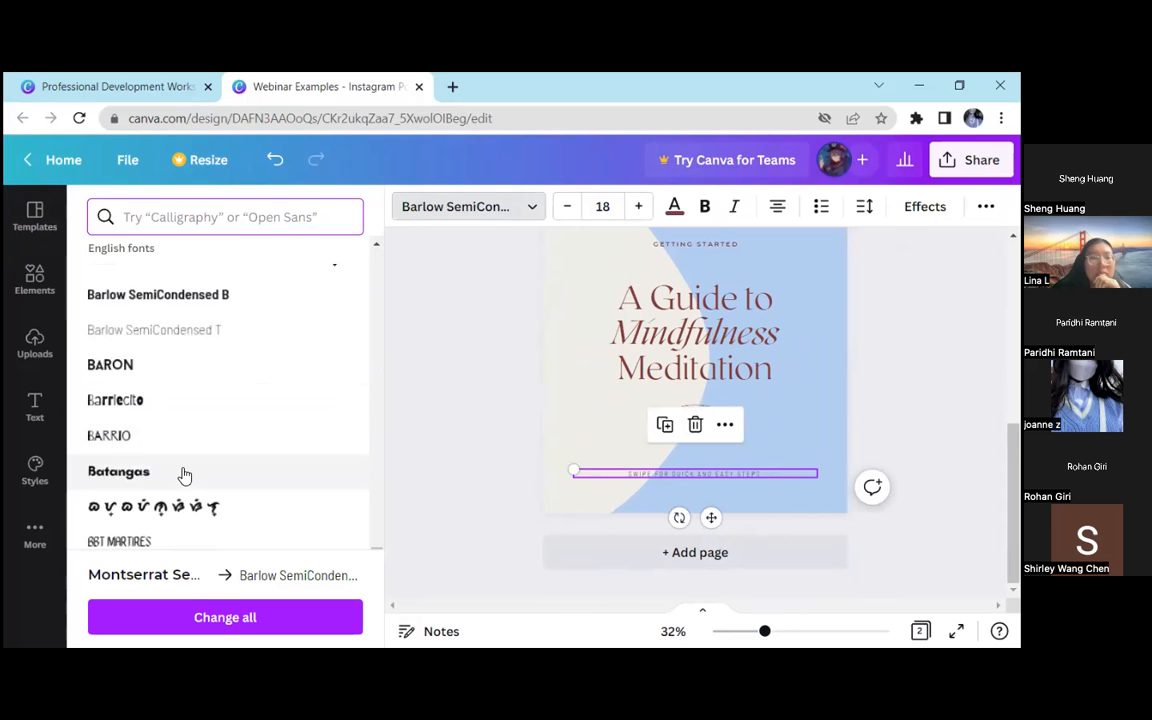
{"action": "left_click", "coordinate": [186, 469]}
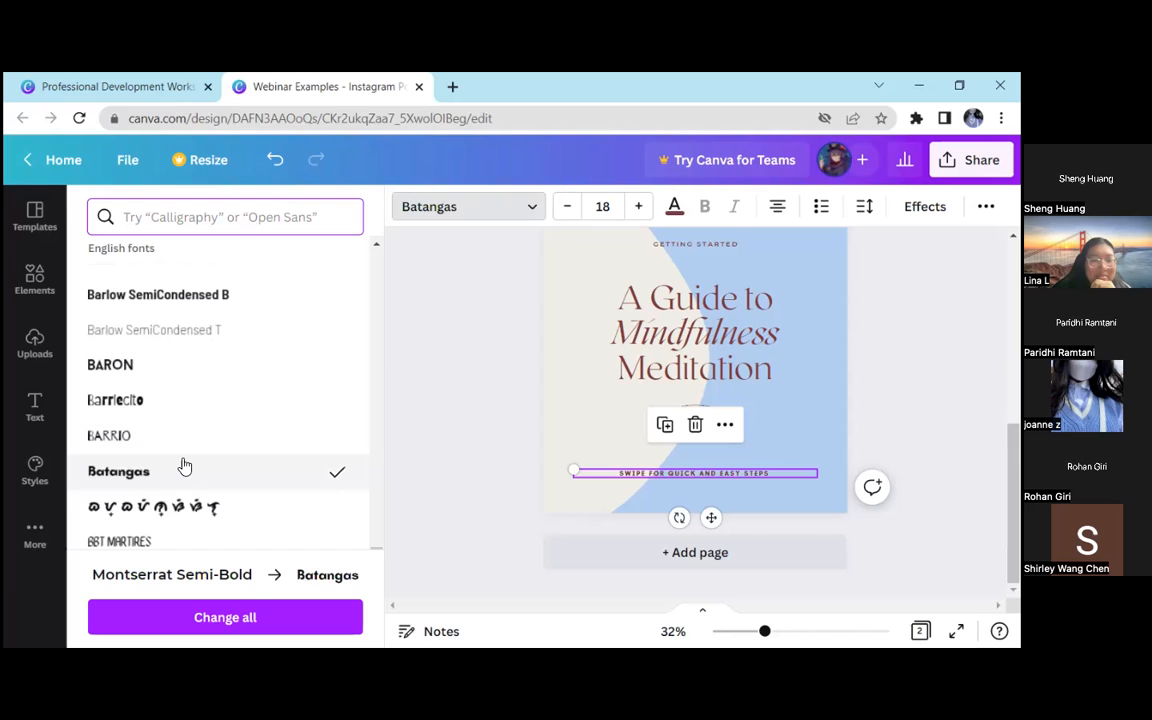
Set the font of the "SWIPE FOR QUICK AND EASY STEPS" line to BBT Martires Thin and close the font list
{"action": "scroll", "coordinate": [224, 460], "scroll_direction": "down", "scroll_amount": 2}
{"action": "left_click", "coordinate": [149, 482]}
{"action": "scroll", "coordinate": [211, 478], "scroll_direction": "down", "scroll_amount": 3}
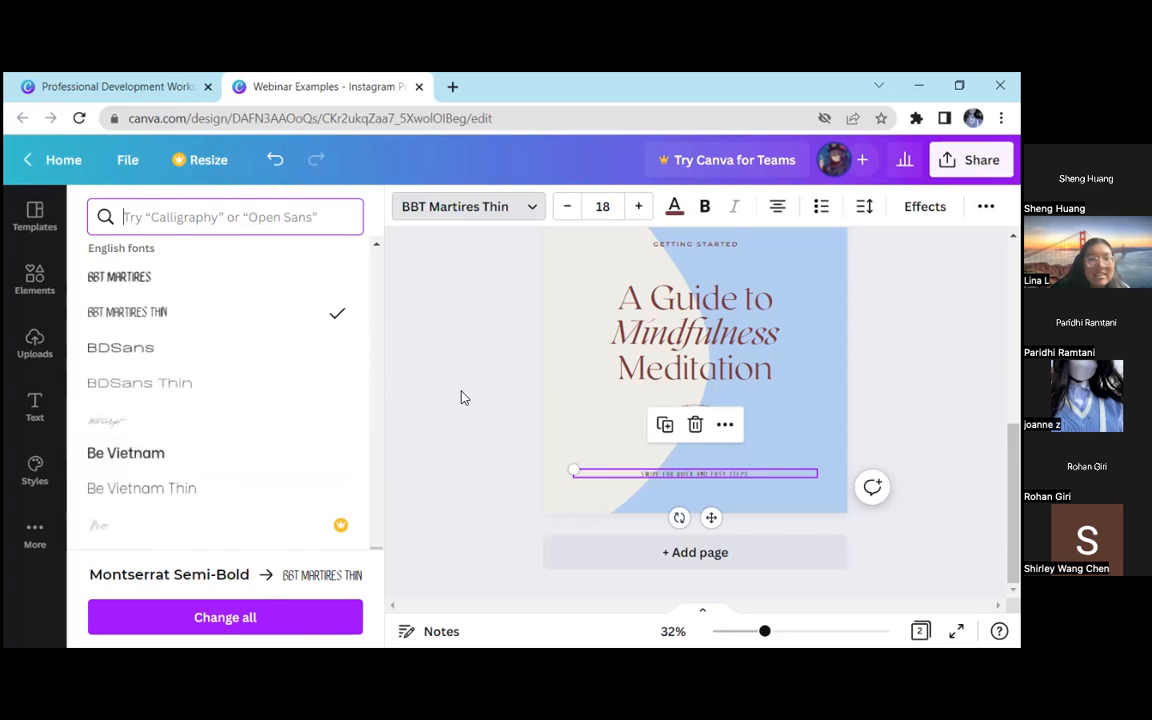
{"action": "left_click", "coordinate": [461, 398]}
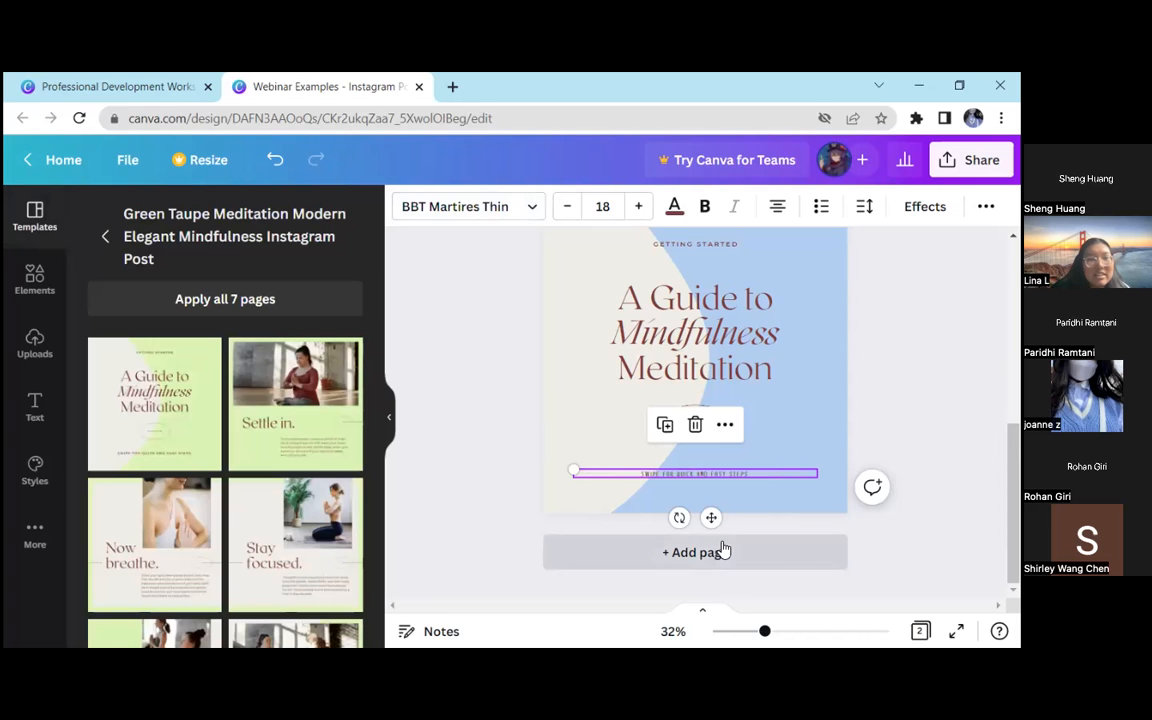
Return to page 1 and collapse the side list of template pages
{"action": "left_click", "coordinate": [783, 513]}
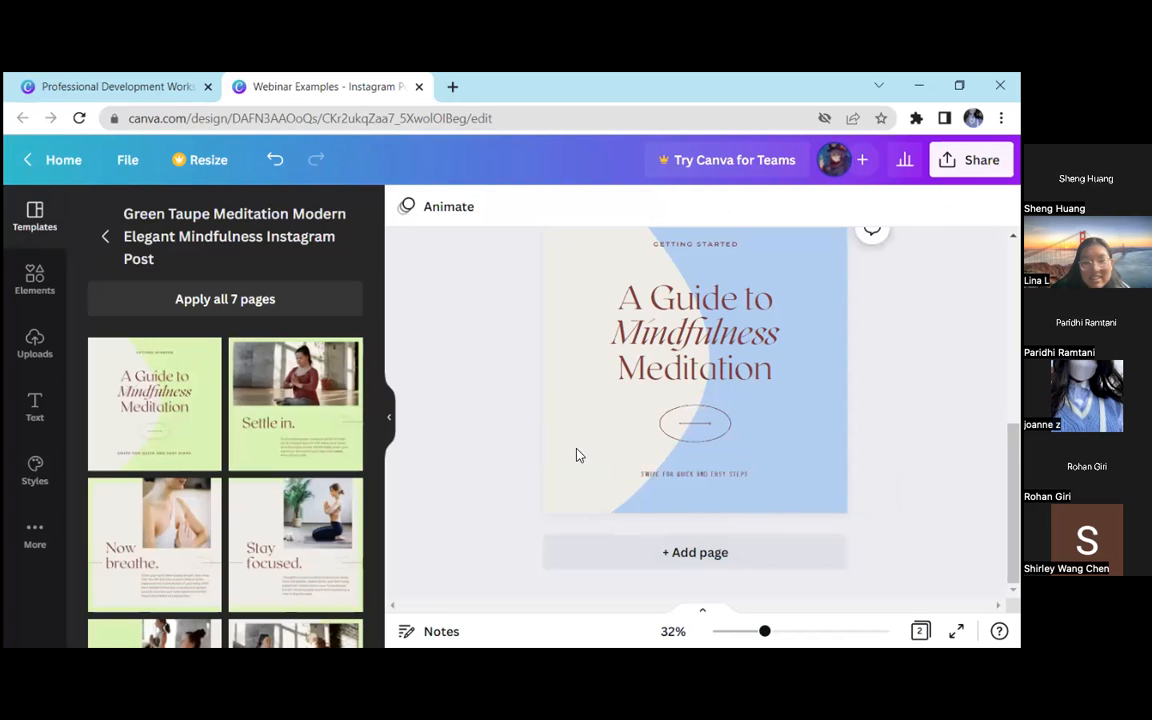
{"action": "scroll", "coordinate": [676, 428], "scroll_direction": "up", "scroll_amount": 3}
{"action": "scroll", "coordinate": [676, 428], "scroll_direction": "up", "scroll_amount": 2}
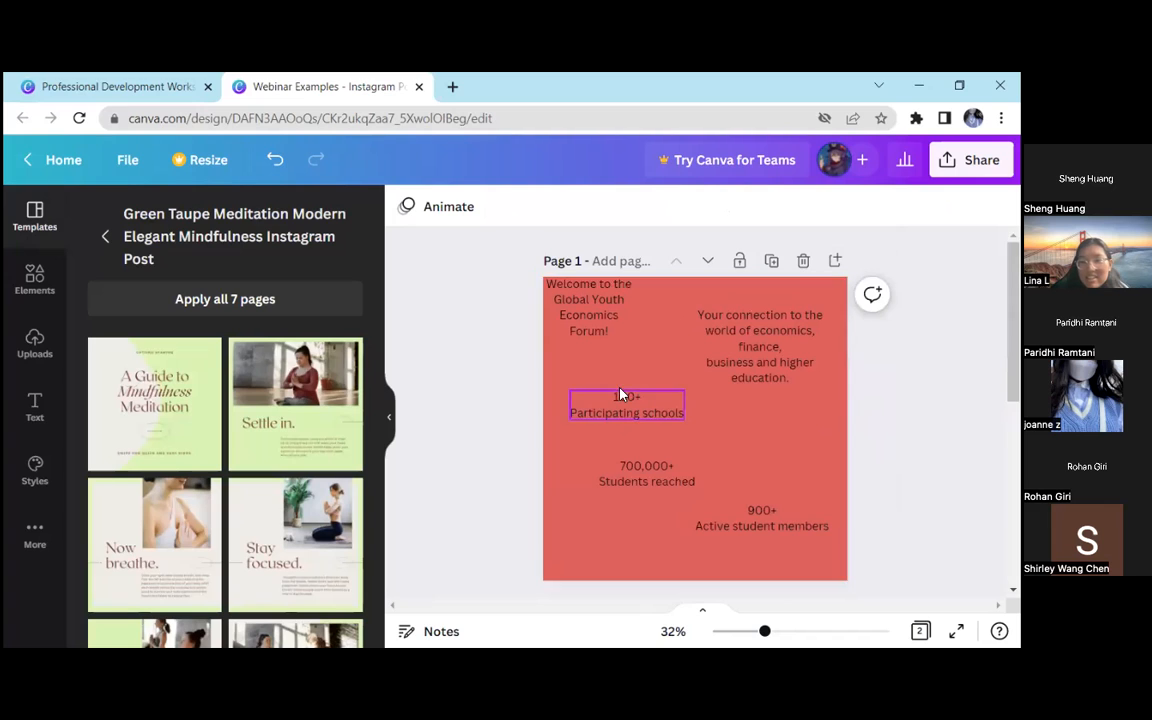
{"action": "left_click", "coordinate": [389, 417]}
{"action": "left_click", "coordinate": [438, 337]}
{"action": "left_click", "coordinate": [530, 369]}
Change the page 1 background colour from red to the light blue used on page 2
{"action": "left_click", "coordinate": [500, 352]}
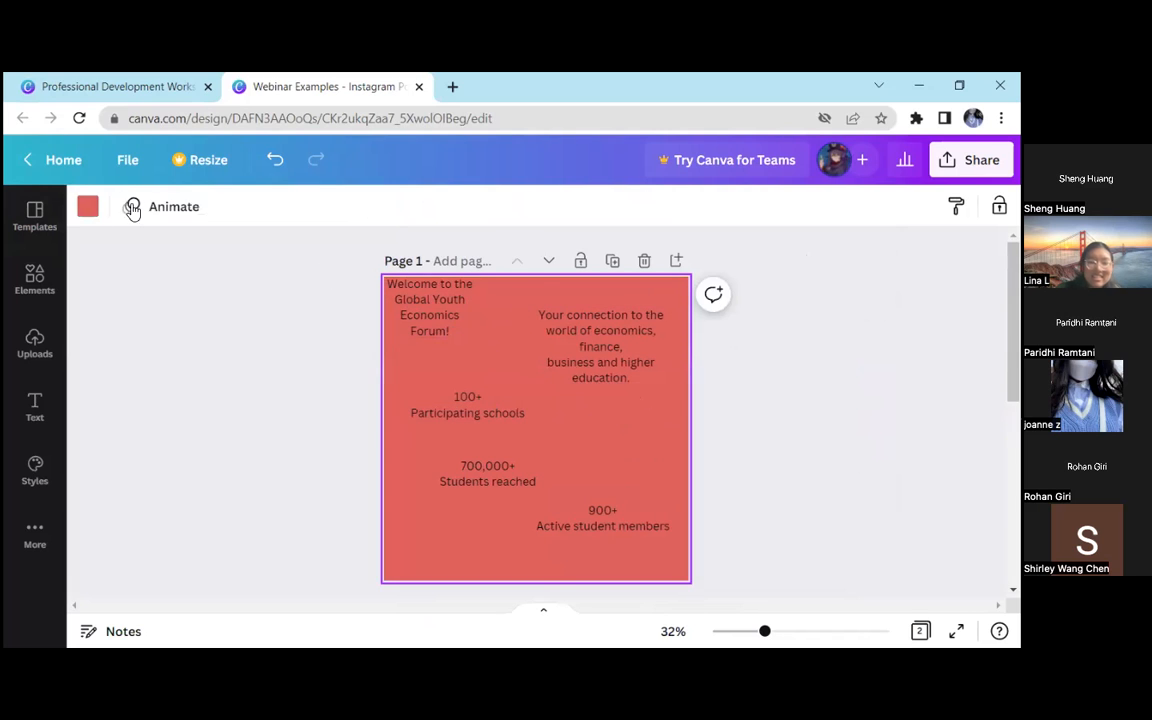
{"action": "left_click", "coordinate": [88, 206]}
{"action": "left_click", "coordinate": [247, 298]}
{"action": "left_click", "coordinate": [450, 311]}
{"action": "left_click", "coordinate": [340, 320]}
{"action": "scroll", "coordinate": [573, 361], "scroll_direction": "down", "scroll_amount": 2}
{"action": "scroll", "coordinate": [573, 361], "scroll_direction": "up", "scroll_amount": 2}
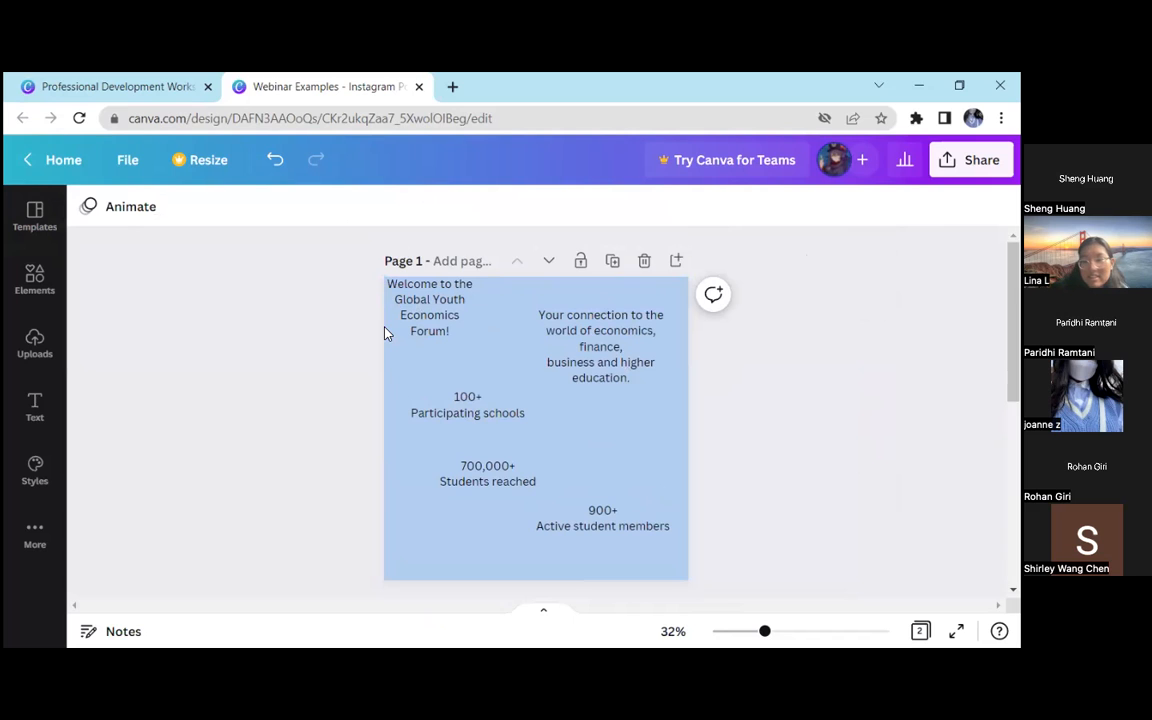
{"action": "scroll", "coordinate": [386, 330], "scroll_direction": "down", "scroll_amount": 1}
{"action": "scroll", "coordinate": [387, 331], "scroll_direction": "up", "scroll_amount": 1}
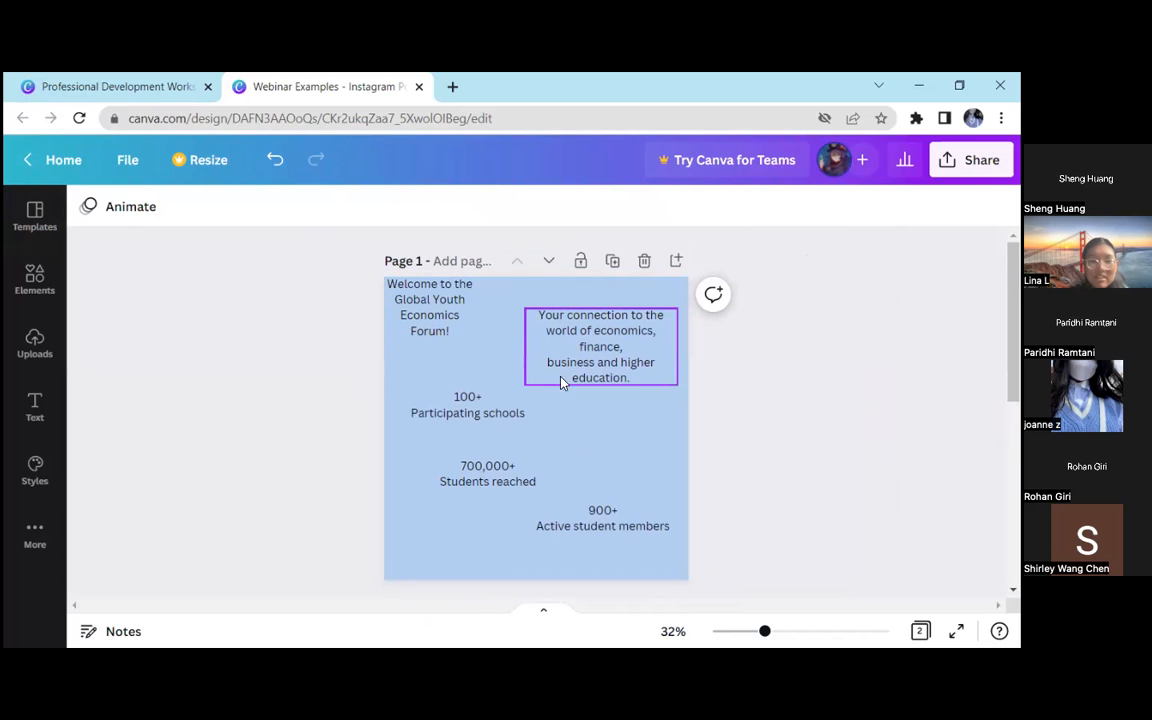
{"action": "scroll", "coordinate": [586, 327], "scroll_direction": "down", "scroll_amount": 1}
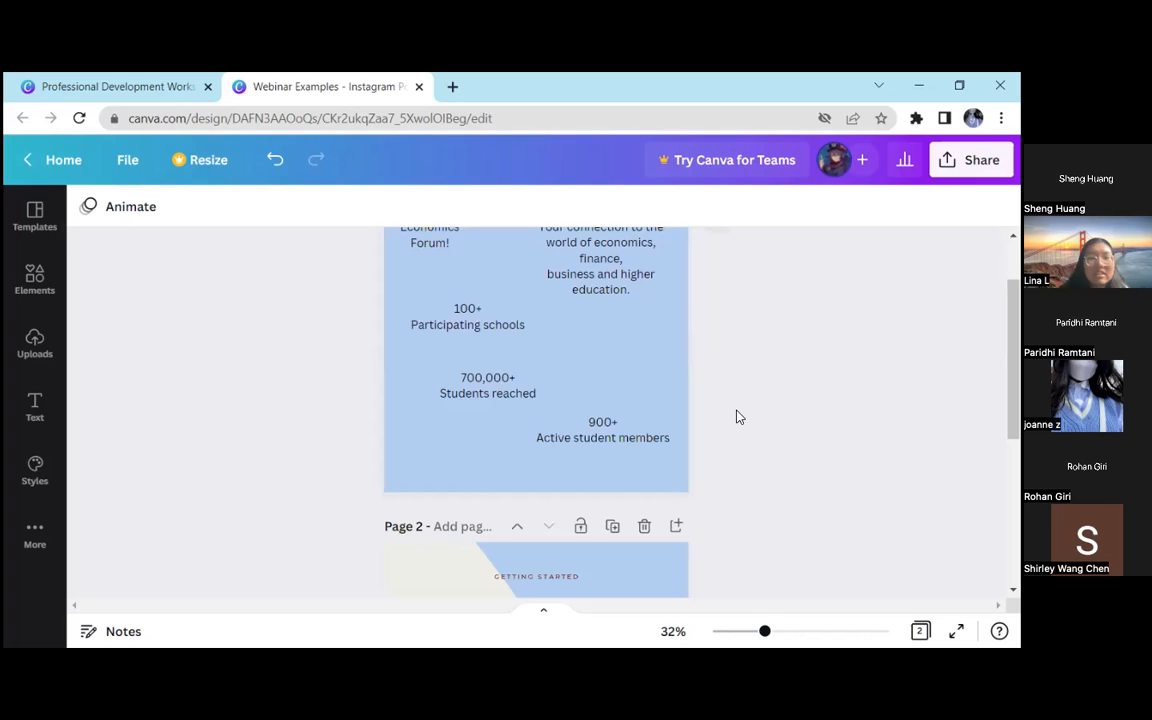
{"action": "scroll", "coordinate": [633, 396], "scroll_direction": "up", "scroll_amount": 1}
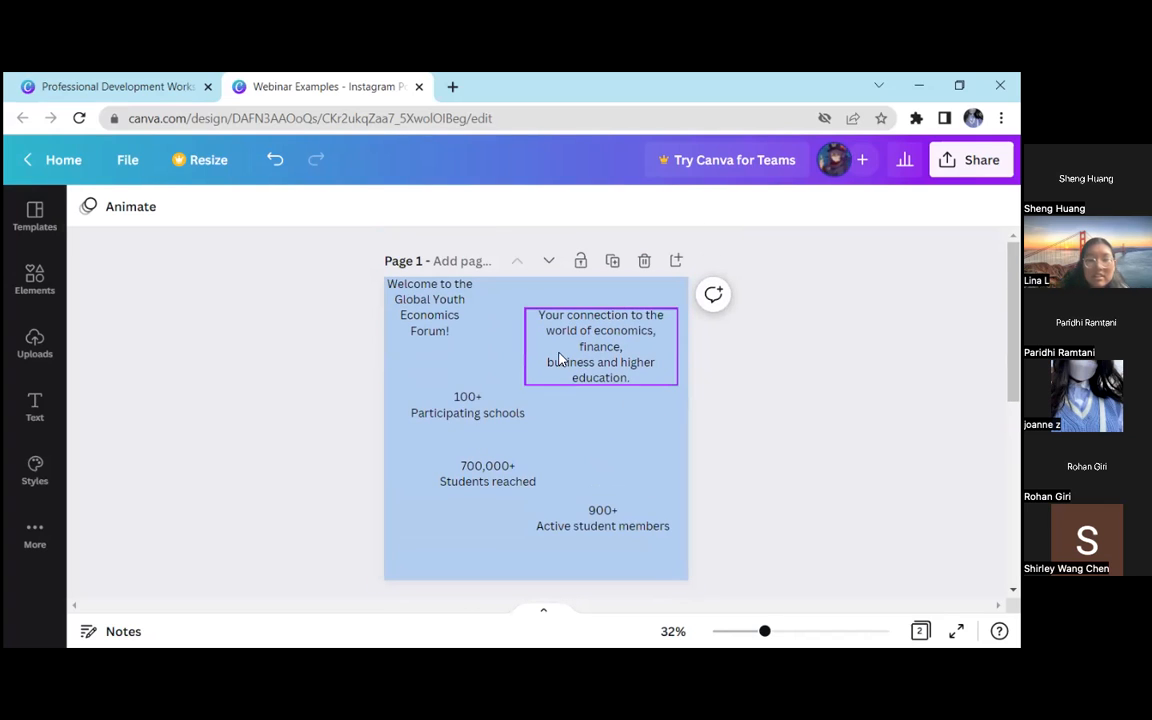
Enlarge the "Welcome to the Global Youth Economics Forum!" heading to font size 39.9 and place it across the upper part of page 1
{"action": "left_click", "coordinate": [465, 318]}
{"action": "left_click_drag", "start_coordinate": [465, 318], "coordinate": [685, 380]}
{"action": "left_click_drag", "start_coordinate": [508, 337], "coordinate": [462, 342]}
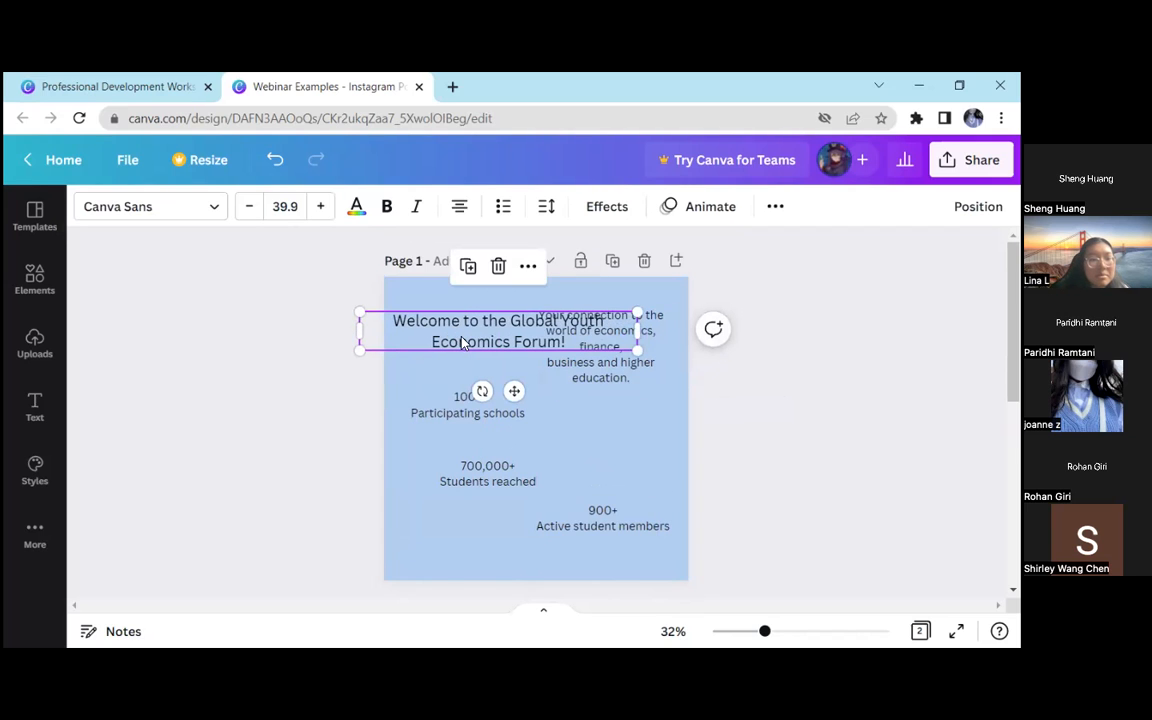
Move the "Your connection to the world of economics" paragraph and the three statistics text boxes to the lower part of page 1
{"action": "left_click_drag", "start_coordinate": [640, 388], "coordinate": [498, 500]}
{"action": "left_click_drag", "start_coordinate": [627, 437], "coordinate": [634, 471]}
{"action": "left_click_drag", "start_coordinate": [495, 390], "coordinate": [532, 439]}
{"action": "left_click_drag", "start_coordinate": [448, 321], "coordinate": [381, 396]}
{"action": "left_click", "coordinate": [702, 342]}
Narrow the welcome heading's text box and centre it horizontally near the top of the page
{"action": "scroll", "coordinate": [563, 345], "scroll_direction": "up", "scroll_amount": 1}
{"action": "left_click_drag", "start_coordinate": [560, 332], "coordinate": [588, 344]}
{"action": "left_click_drag", "start_coordinate": [674, 340], "coordinate": [580, 348]}
{"action": "left_click_drag", "start_coordinate": [575, 337], "coordinate": [589, 339]}
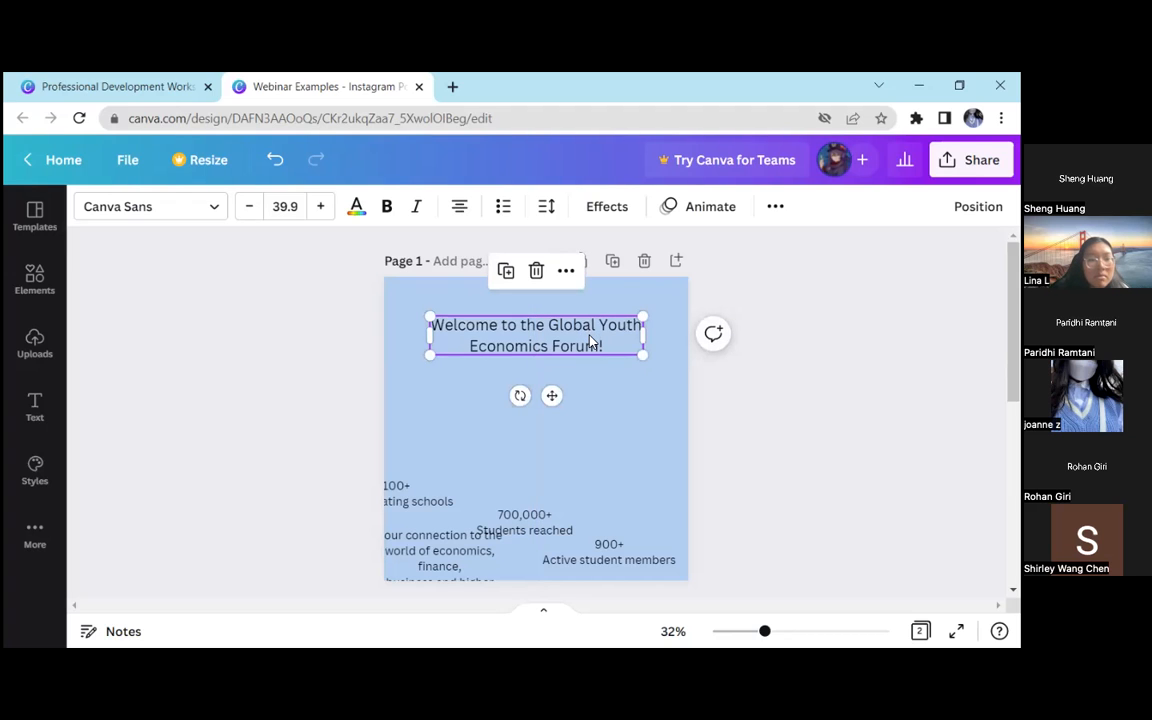
Try the welcome heading at the middle of the page using the alignment guides, then slightly above it
{"action": "mouse_move", "coordinate": [583, 338]}
{"action": "left_mouse_down"}
{"action": "mouse_move", "coordinate": [573, 329]}
{"action": "mouse_move", "coordinate": [585, 330]}
{"action": "left_mouse_up"}
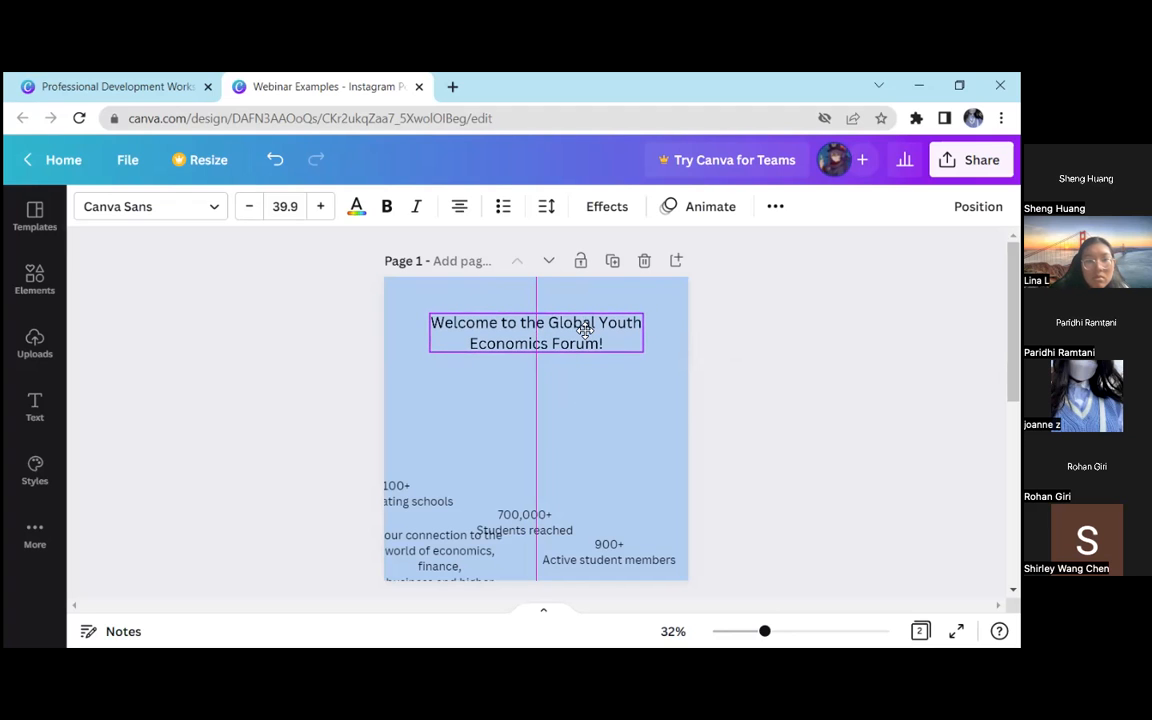
{"action": "left_click_drag", "start_coordinate": [585, 330], "coordinate": [582, 425]}
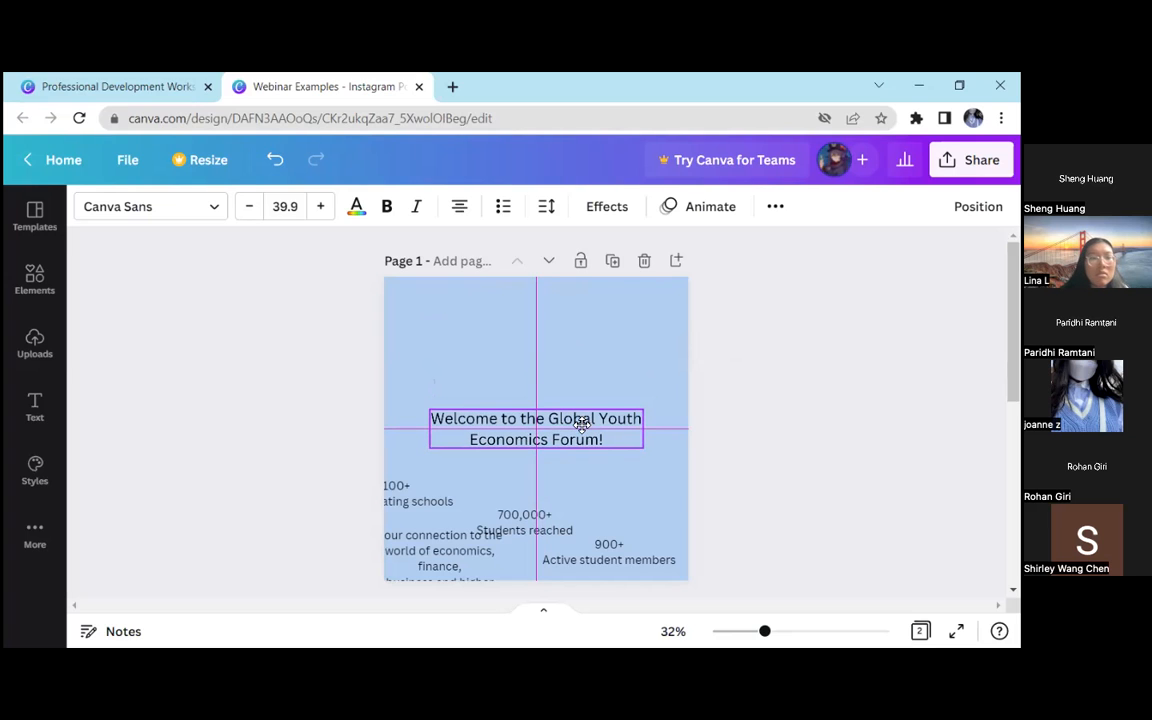
{"action": "left_click_drag", "start_coordinate": [582, 425], "coordinate": [599, 407]}
{"action": "left_click", "coordinate": [694, 375]}
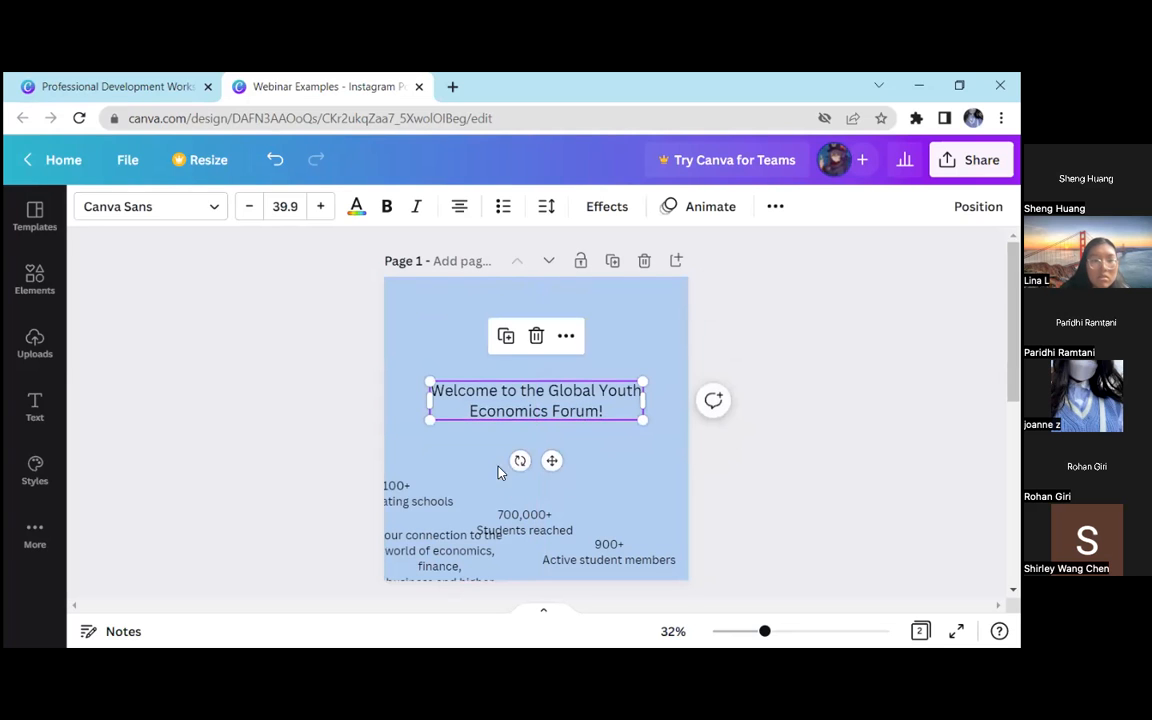
Select the four text boxes below the welcome heading together
{"action": "scroll", "coordinate": [320, 405], "scroll_direction": "down", "scroll_amount": 2}
{"action": "left_click_drag", "start_coordinate": [316, 374], "coordinate": [730, 519]}
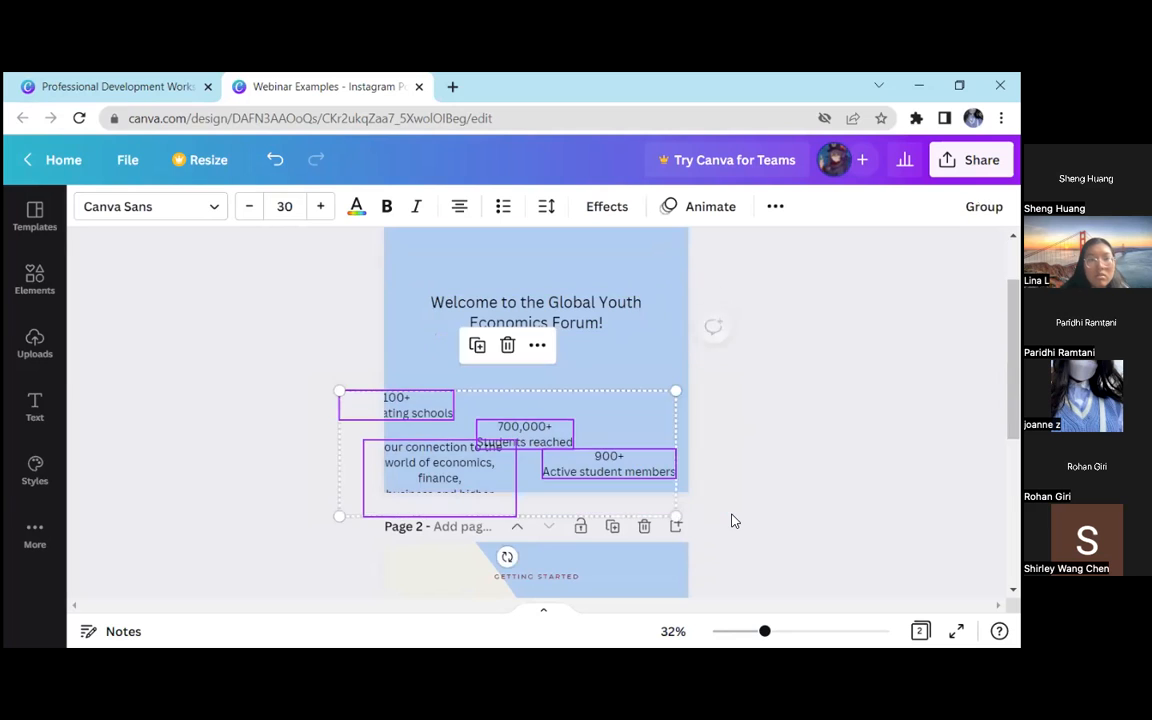
{"action": "scroll", "coordinate": [740, 487], "scroll_direction": "up", "scroll_amount": 2}
Enlarge the welcome heading to font size 45.6 and place it centred near the top of page 1
{"action": "left_click", "coordinate": [599, 401]}
{"action": "left_click_drag", "start_coordinate": [599, 401], "coordinate": [658, 371]}
{"action": "left_click", "coordinate": [707, 417]}
{"action": "left_click", "coordinate": [596, 429]}
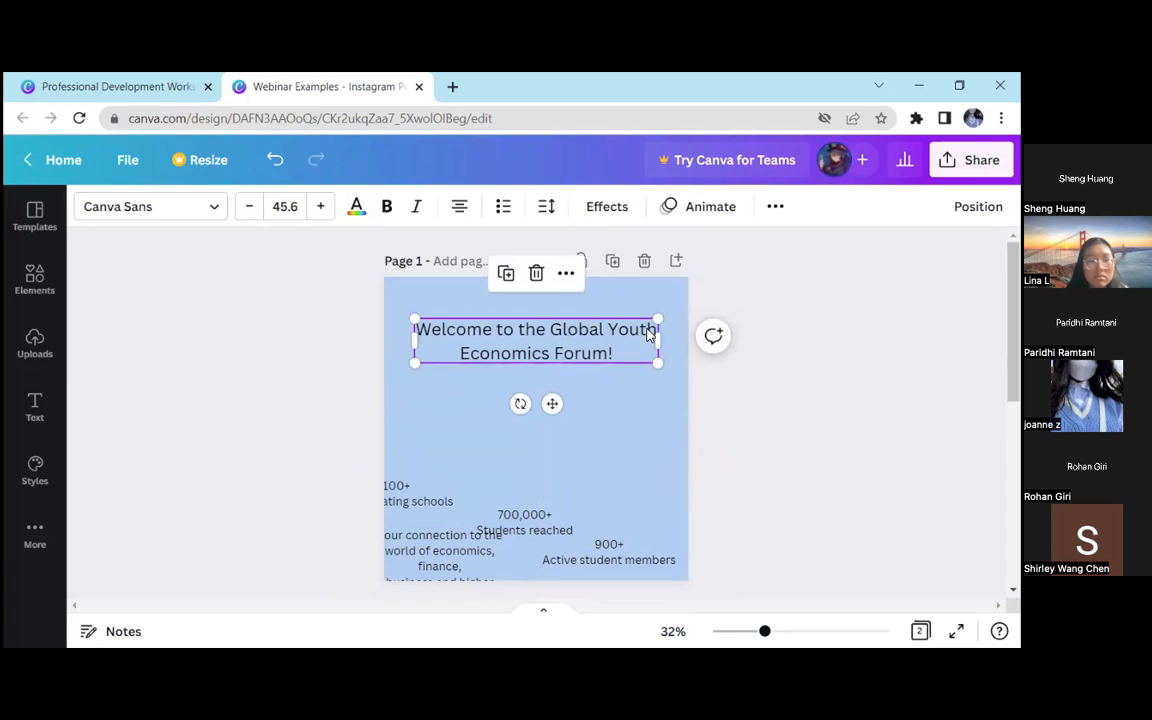
{"action": "left_click_drag", "start_coordinate": [641, 354], "coordinate": [641, 354]}
{"action": "left_click", "coordinate": [652, 303]}
{"action": "left_click", "coordinate": [652, 325]}
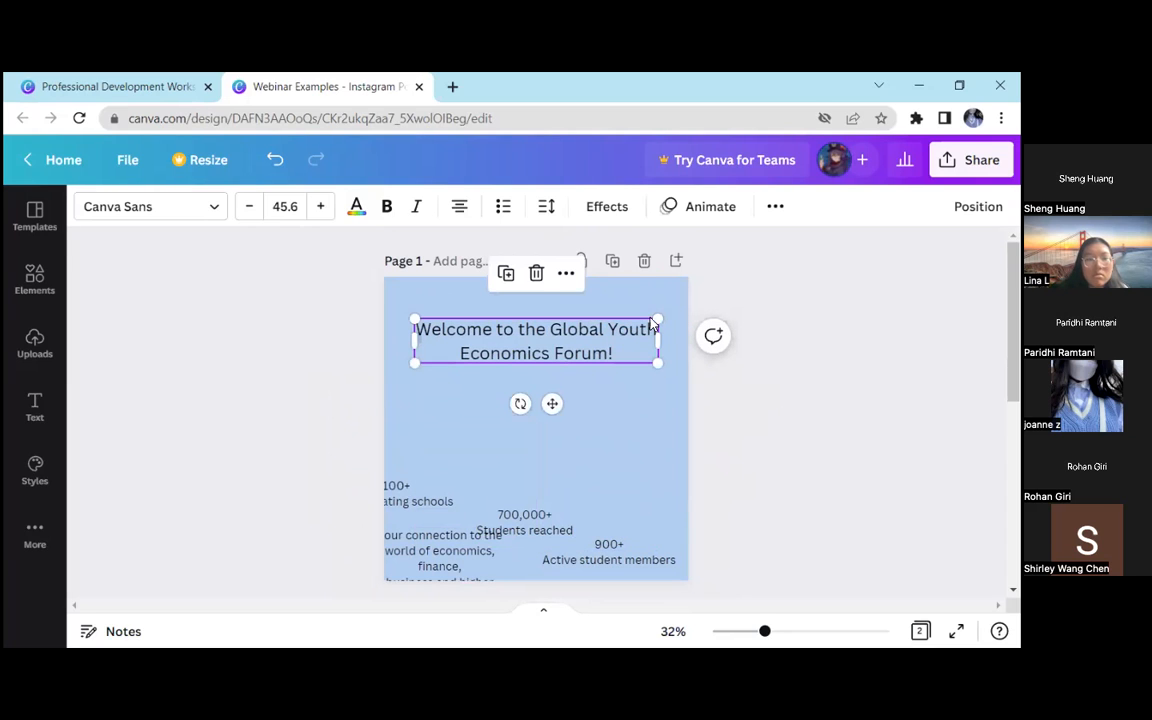
Set the welcome heading's line spacing to 0.98
{"action": "left_click", "coordinate": [549, 206]}
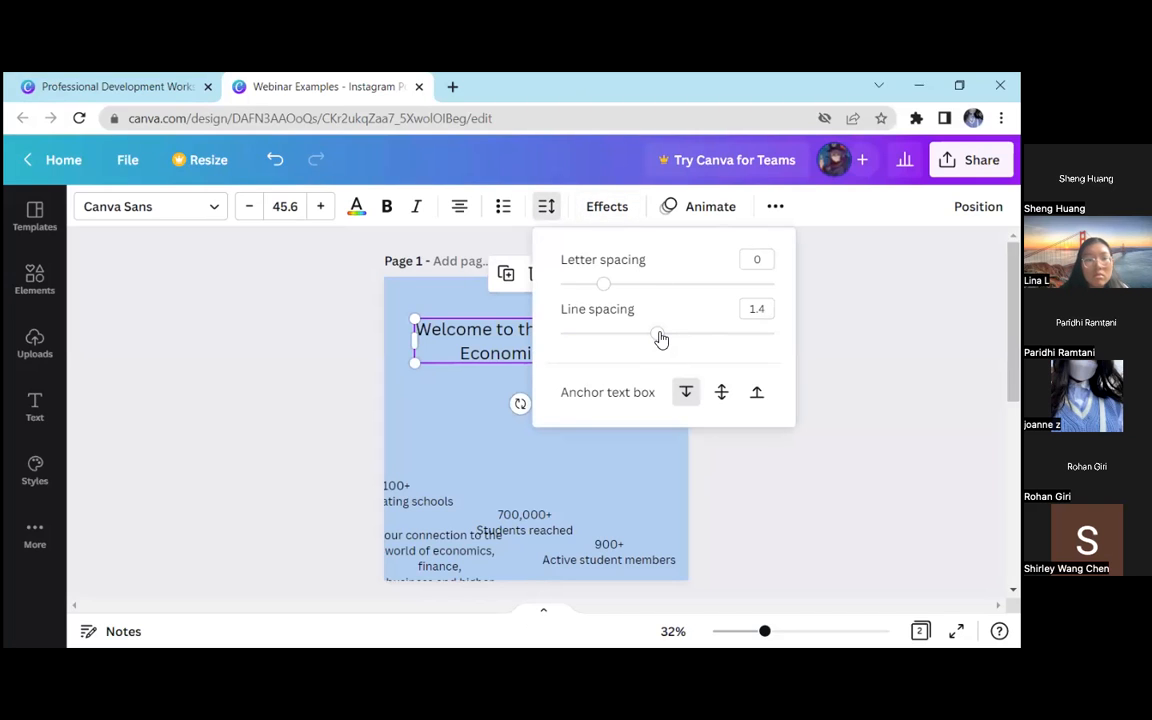
{"action": "left_click_drag", "start_coordinate": [660, 340], "coordinate": [603, 342]}
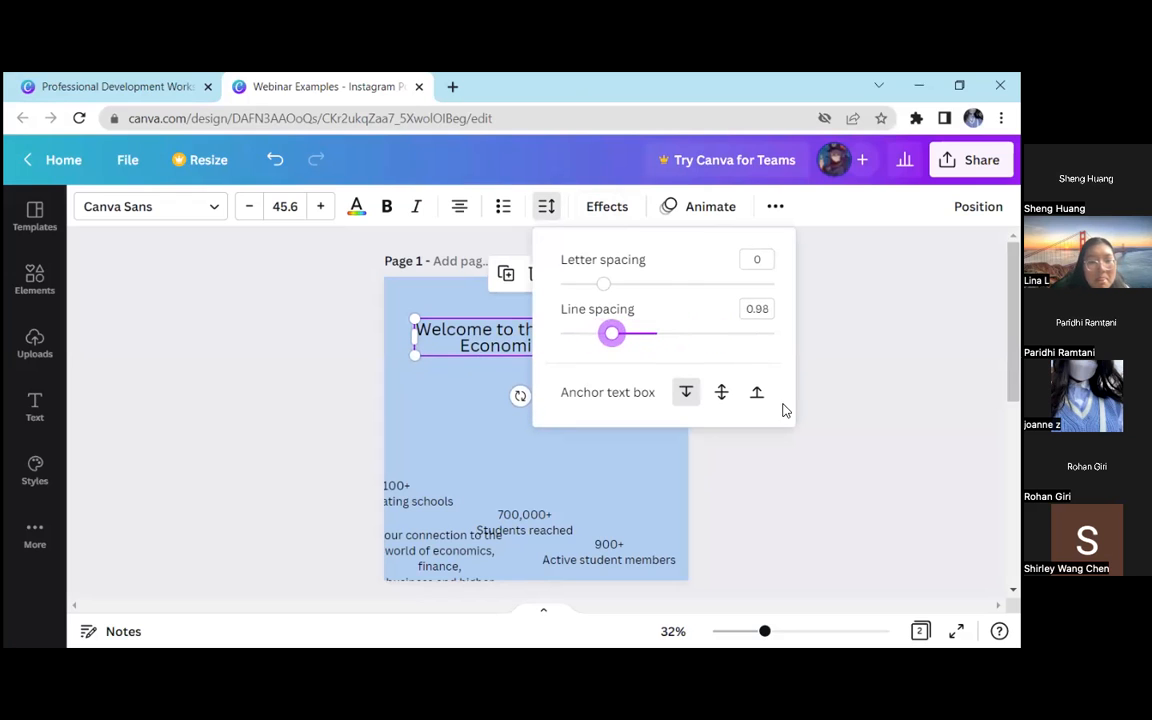
{"action": "left_click", "coordinate": [620, 354]}
Nudge the welcome heading slightly upward, keeping it horizontally centred and selected
{"action": "left_click", "coordinate": [676, 303]}
{"action": "left_click_drag", "start_coordinate": [676, 301], "coordinate": [412, 378]}
{"action": "mouse_move", "coordinate": [580, 352]}
{"action": "left_mouse_down"}
{"action": "mouse_move", "coordinate": [581, 338]}
{"action": "mouse_move", "coordinate": [581, 349]}
{"action": "left_mouse_up"}
{"action": "left_click", "coordinate": [645, 361]}
{"action": "left_click", "coordinate": [630, 346]}
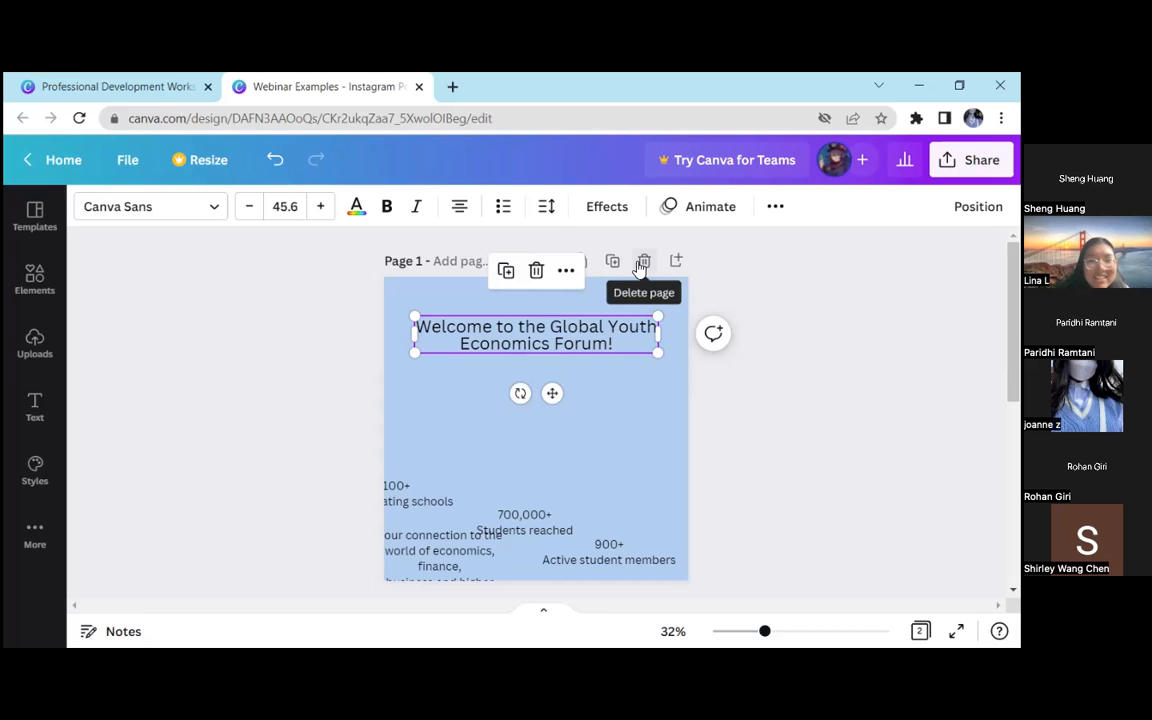
{"action": "left_click", "coordinate": [369, 336]}
{"action": "left_click", "coordinate": [504, 327]}
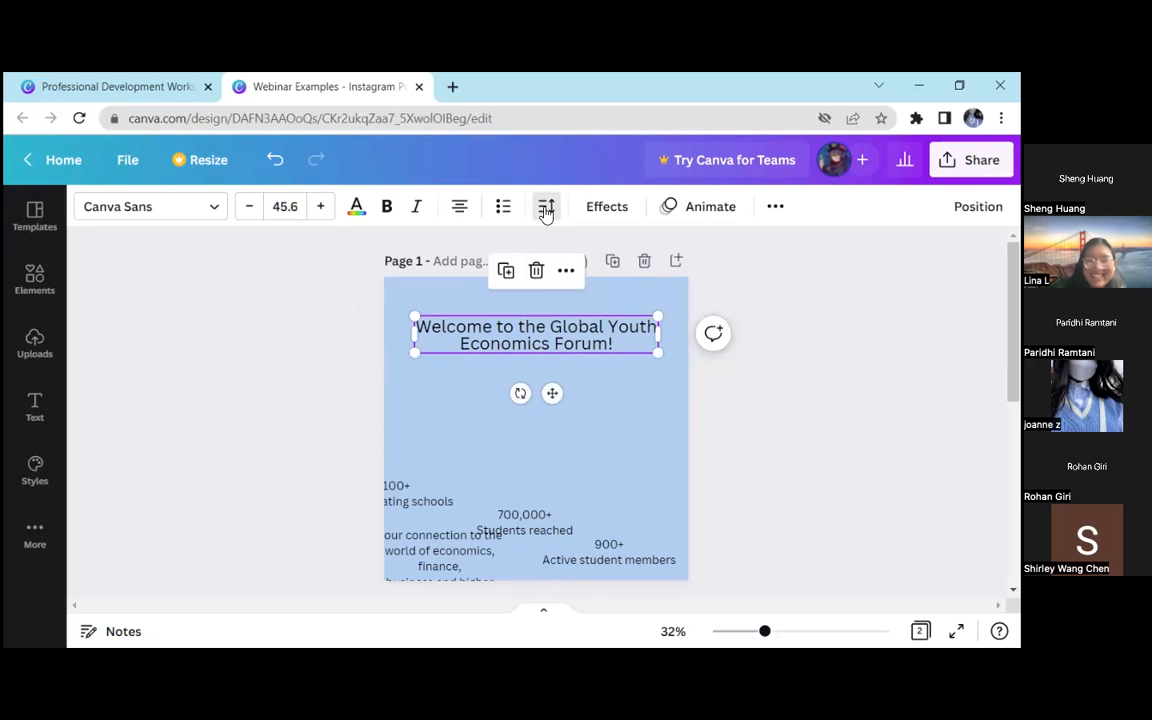
Try letter spacings of 598 and -200 on the welcome heading
{"action": "left_click", "coordinate": [546, 208]}
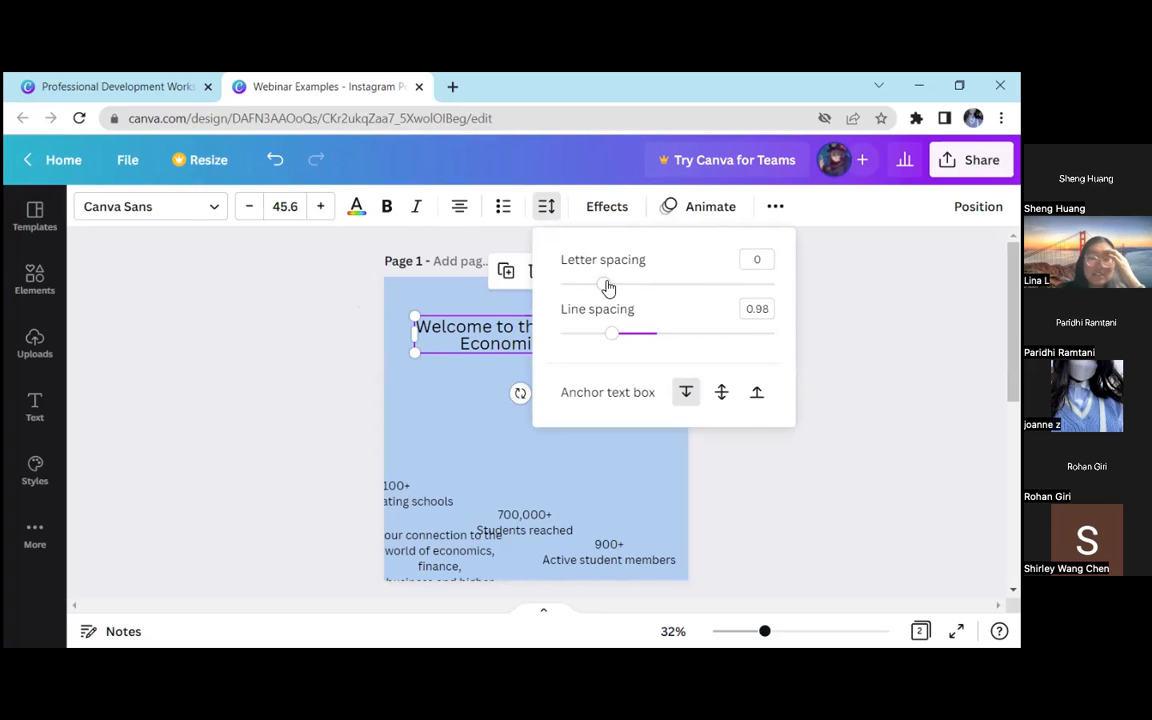
{"action": "left_click_drag", "start_coordinate": [608, 288], "coordinate": [733, 285]}
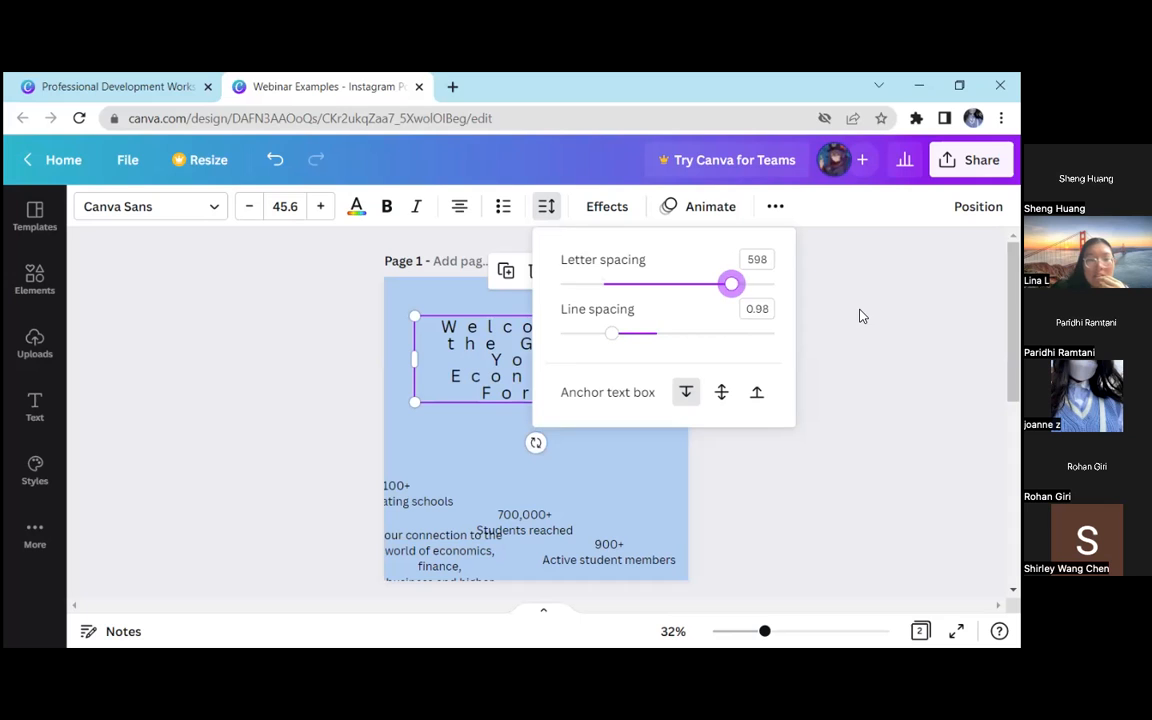
{"action": "left_click", "coordinate": [748, 287]}
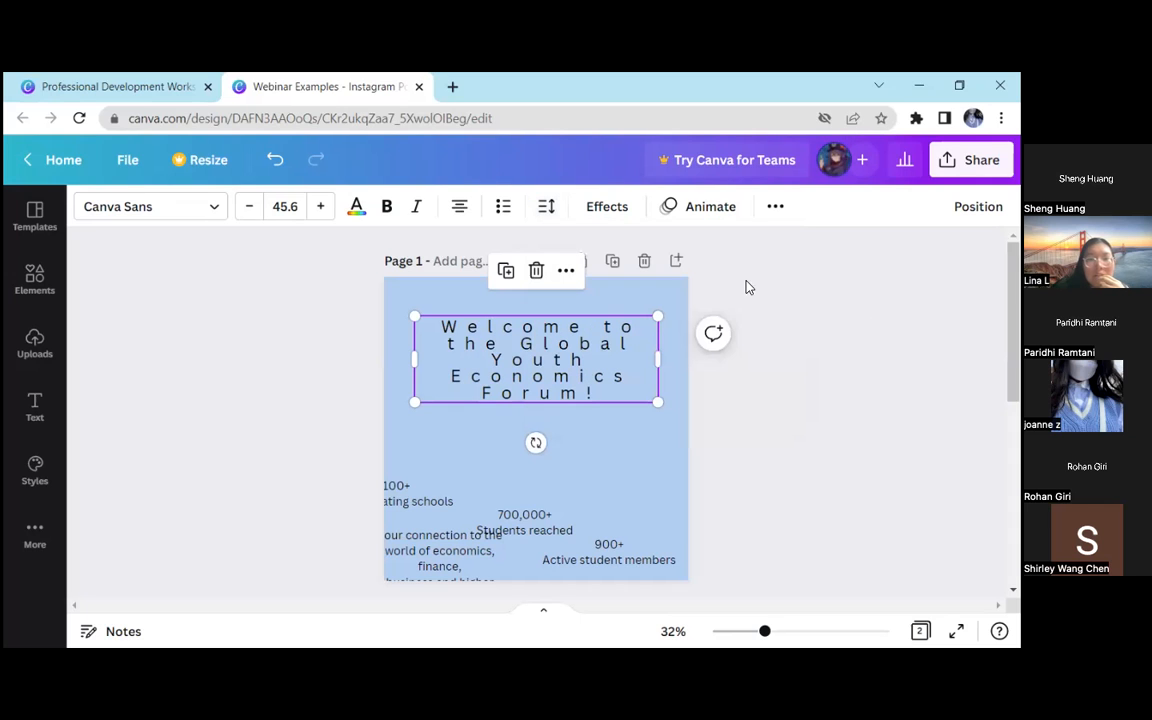
{"action": "left_click", "coordinate": [545, 208]}
{"action": "left_click_drag", "start_coordinate": [725, 290], "coordinate": [558, 285]}
{"action": "left_click", "coordinate": [735, 498]}
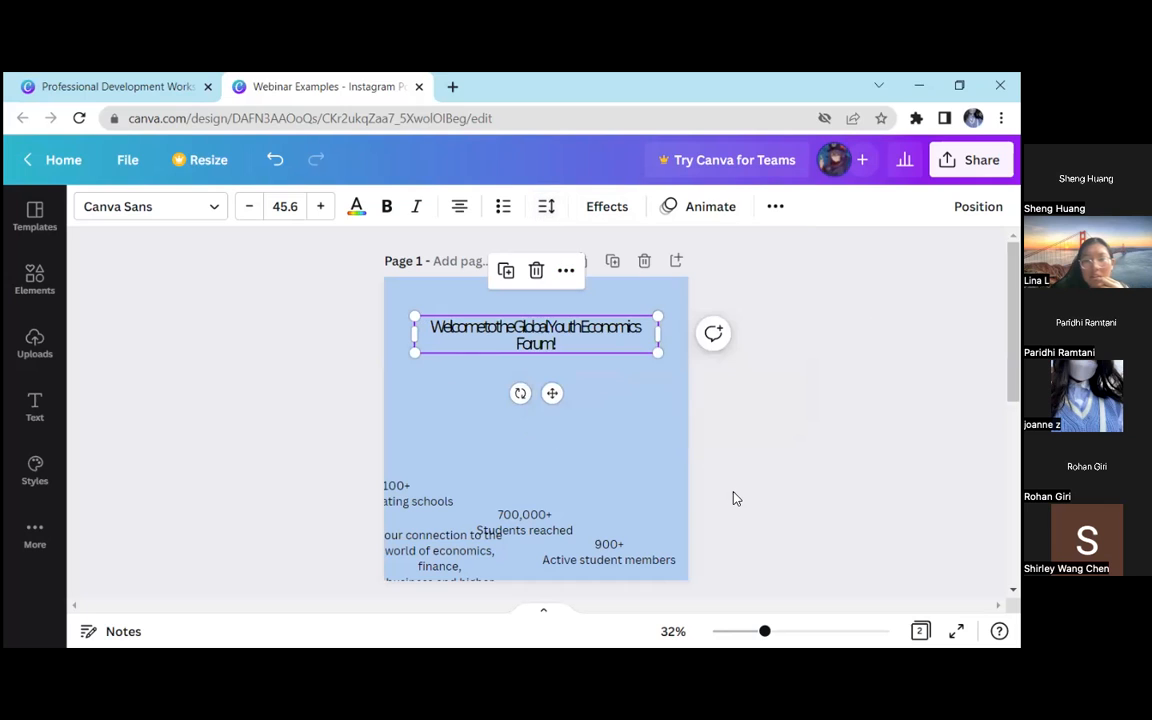
Set the welcome heading's letter spacing to 41 and scale its text to font size 47.2
{"action": "left_click", "coordinate": [542, 208]}
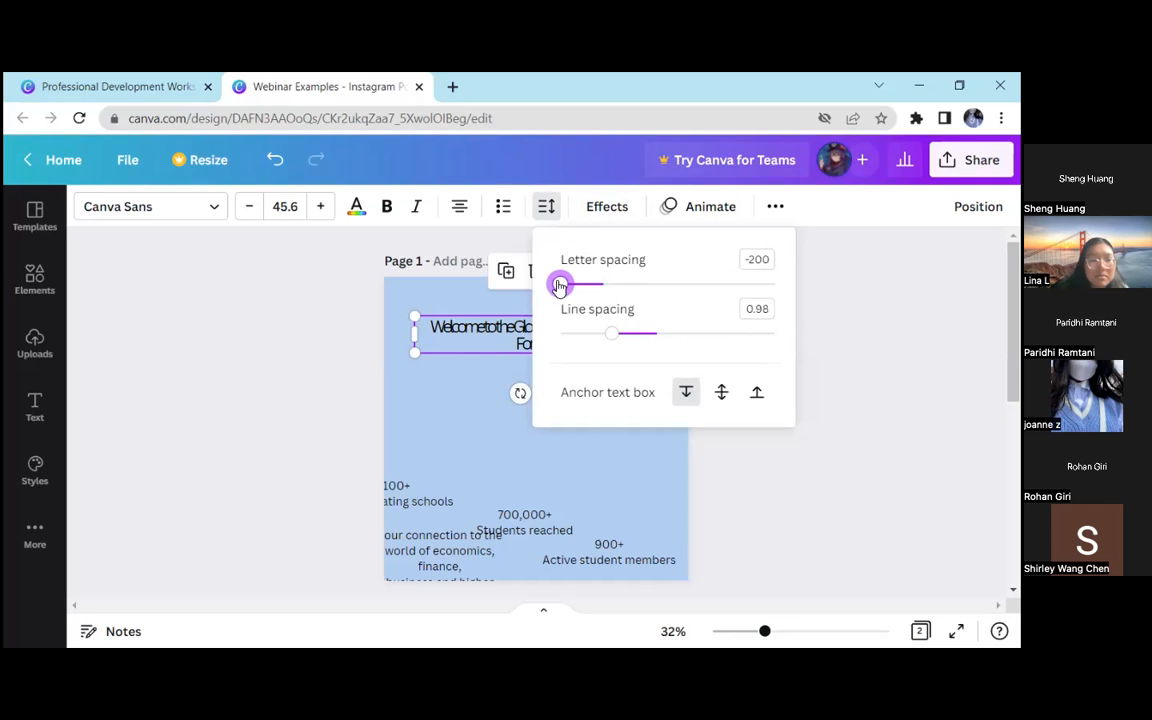
{"action": "left_click_drag", "start_coordinate": [559, 286], "coordinate": [608, 284]}
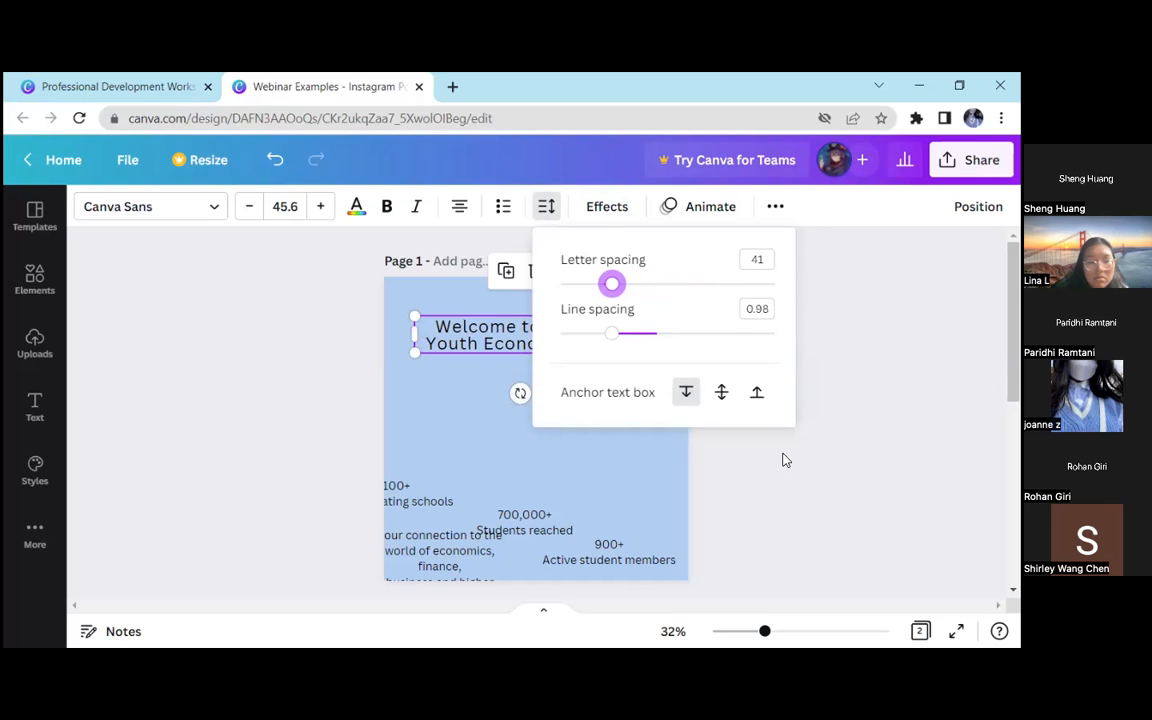
{"action": "left_click", "coordinate": [546, 207]}
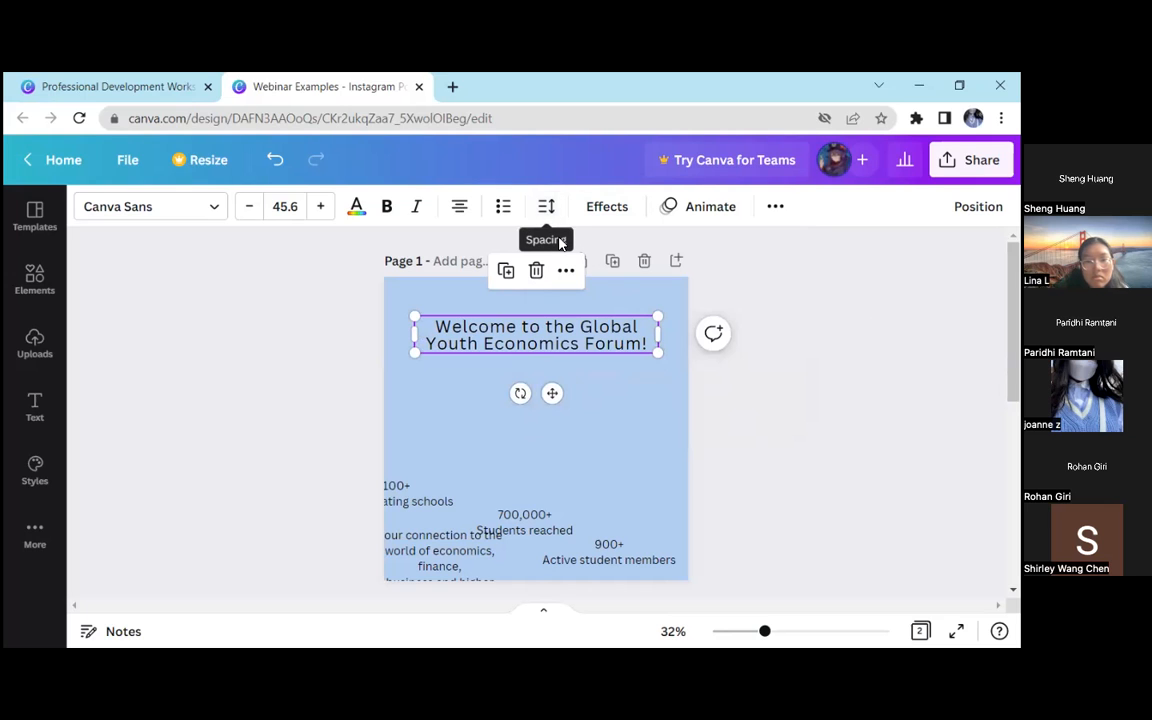
{"action": "left_click_drag", "start_coordinate": [658, 353], "coordinate": [626, 343]}
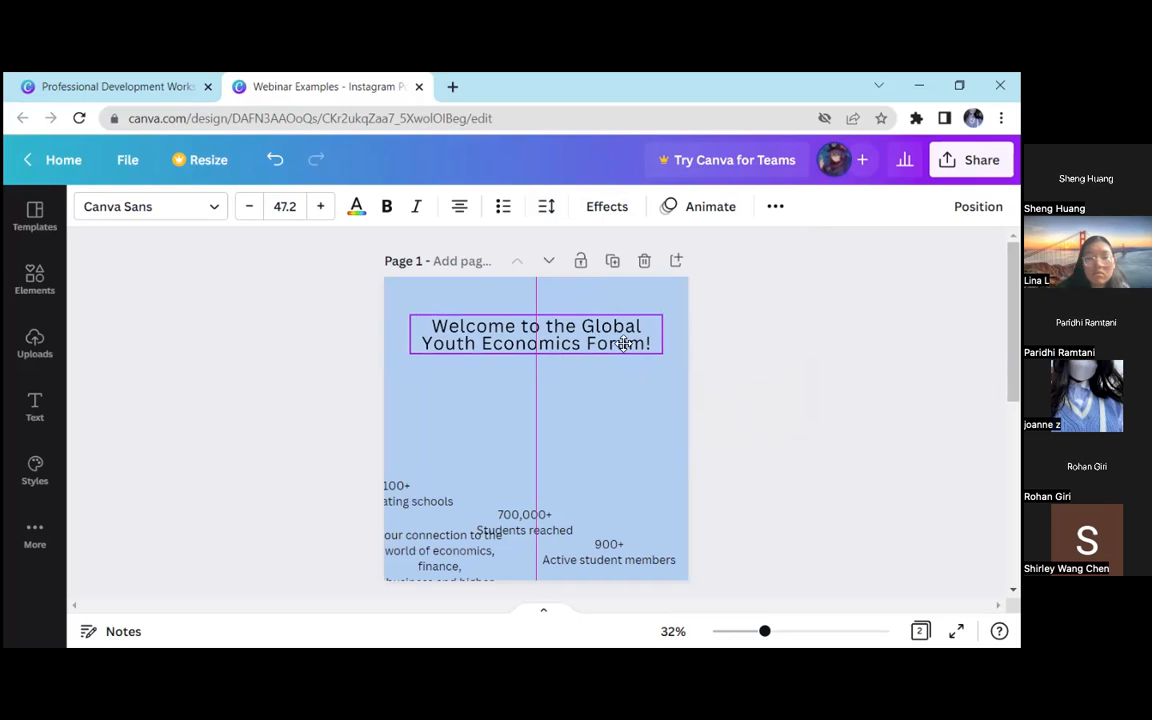
Apply the Curve shape effect to the welcome heading with a curve value of 100
{"action": "left_click", "coordinate": [605, 208]}
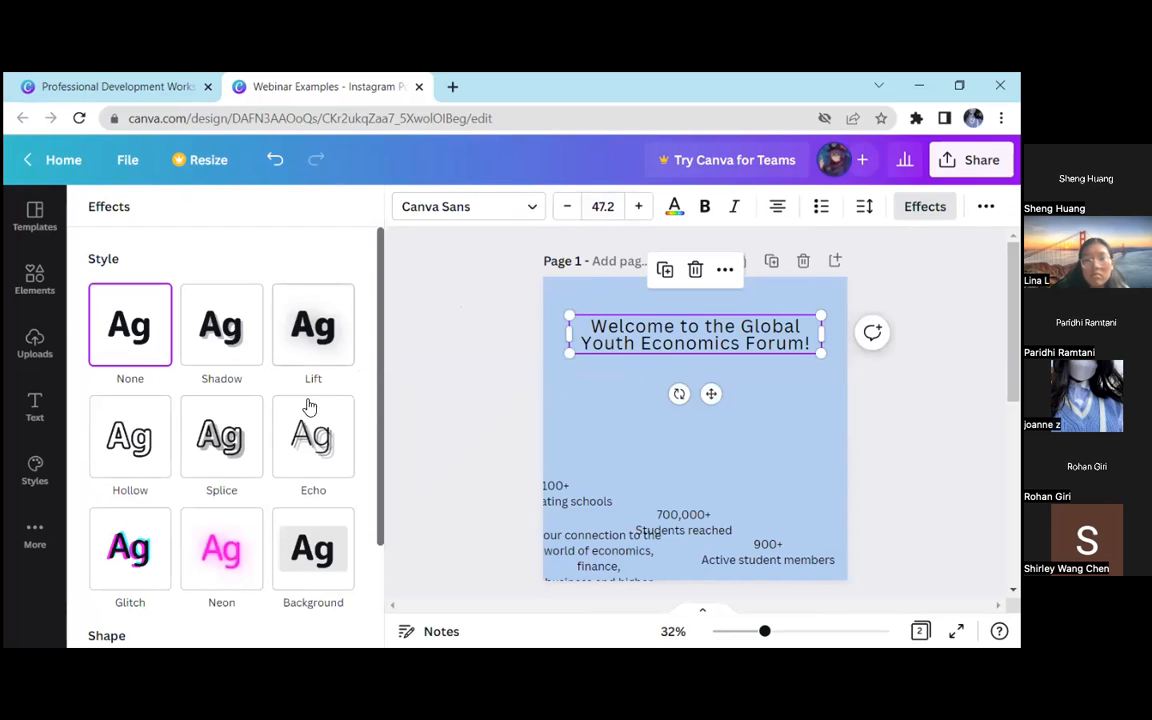
{"action": "scroll", "coordinate": [290, 440], "scroll_direction": "down", "scroll_amount": 2}
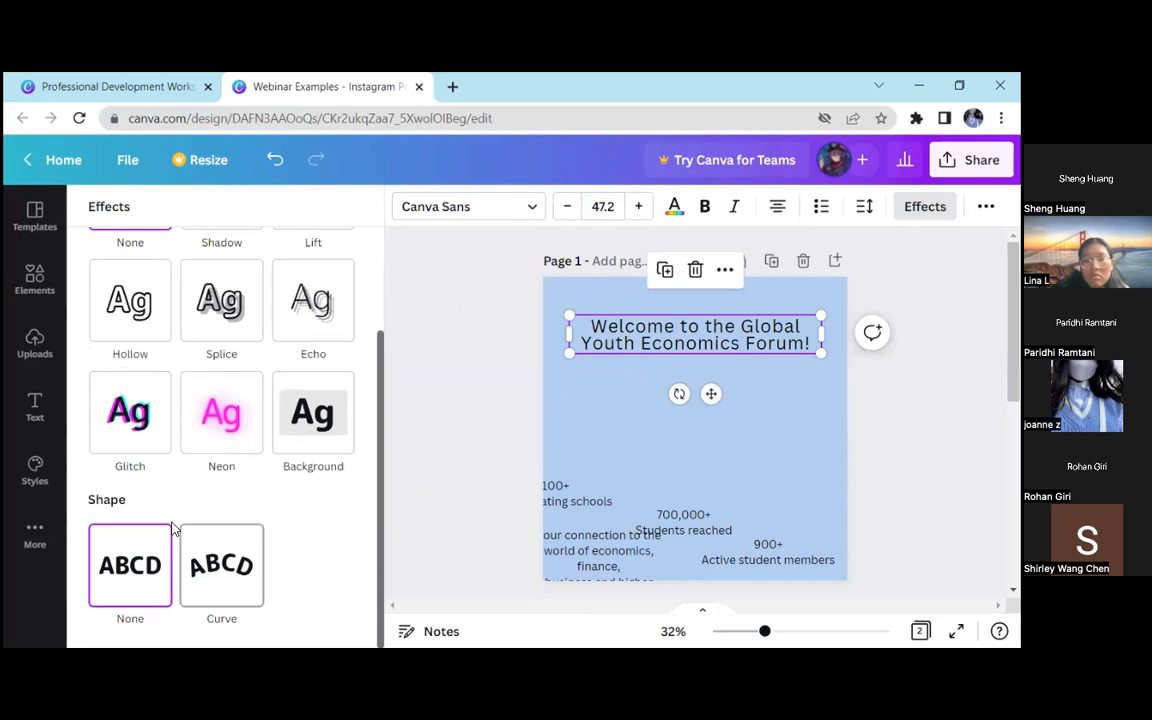
{"action": "left_click", "coordinate": [205, 545]}
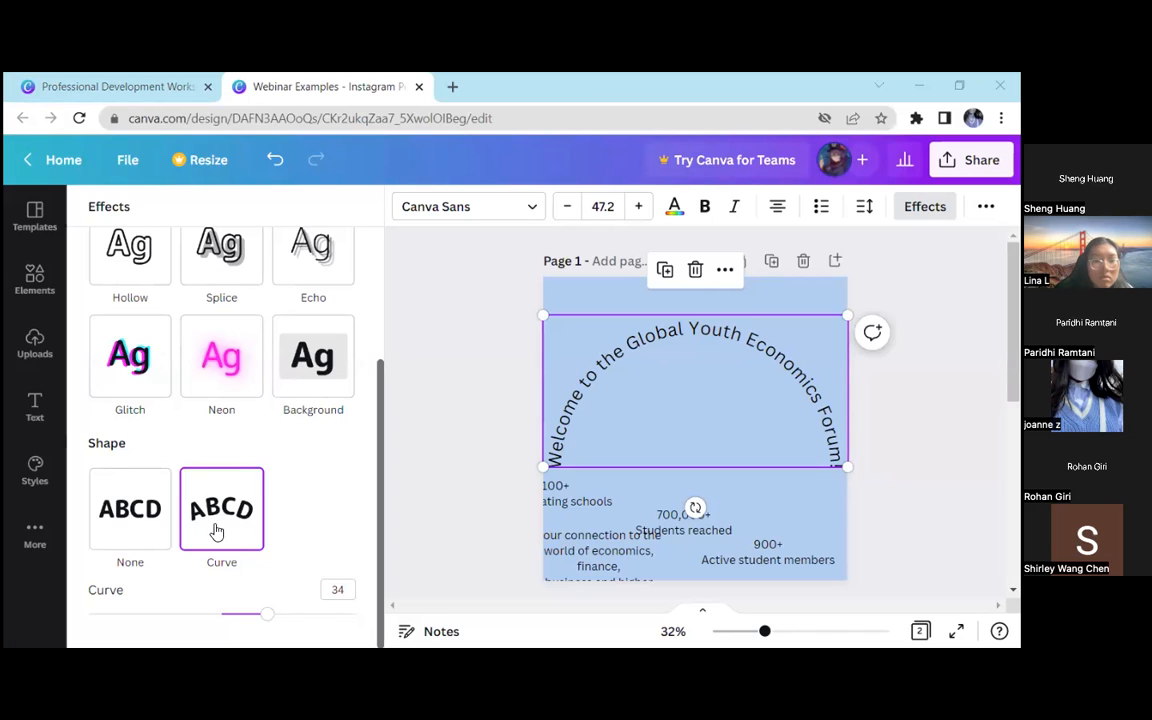
{"action": "left_click_drag", "start_coordinate": [268, 615], "coordinate": [370, 611]}
{"action": "left_click", "coordinate": [502, 467]}
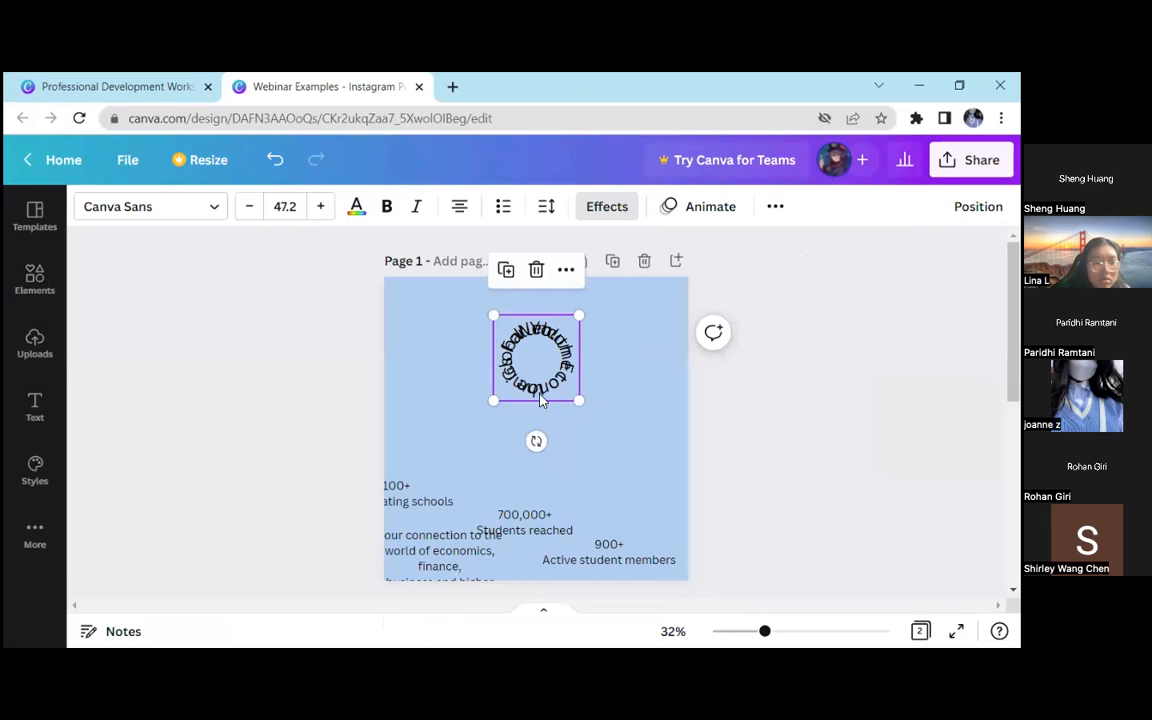
Reduce the welcome heading's curve value to 15
{"action": "left_click", "coordinate": [607, 208]}
{"action": "scroll", "coordinate": [260, 480], "scroll_direction": "down", "scroll_amount": 3}
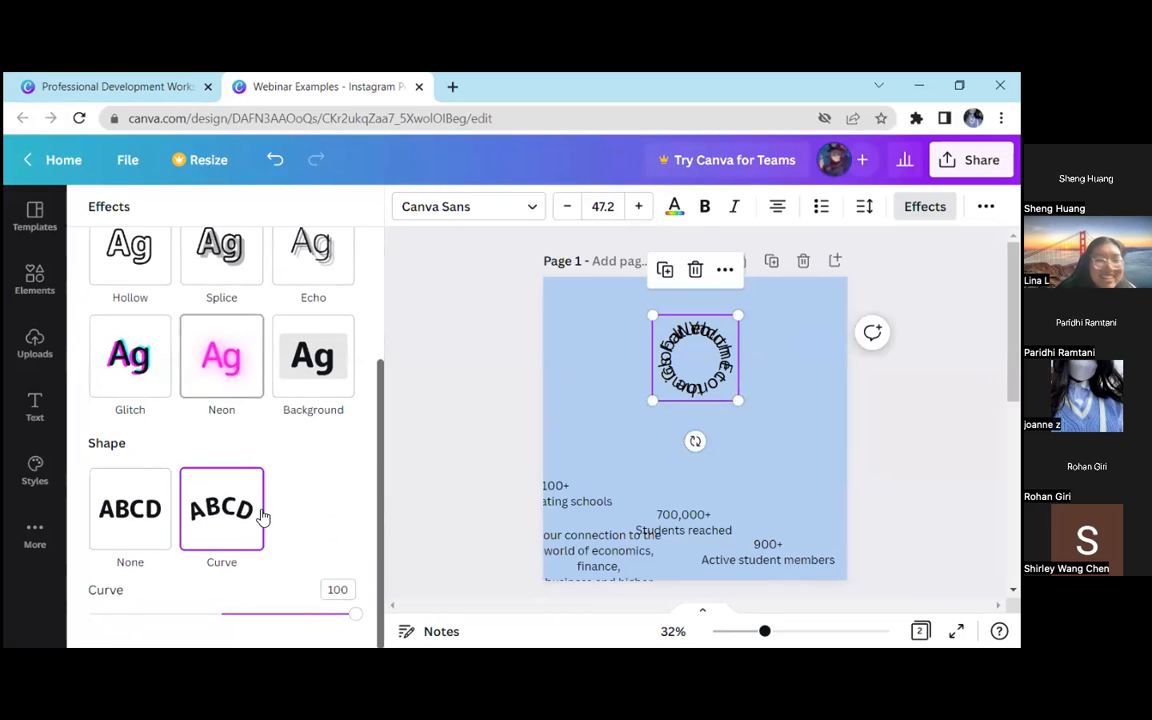
{"action": "left_click_drag", "start_coordinate": [347, 612], "coordinate": [241, 613]}
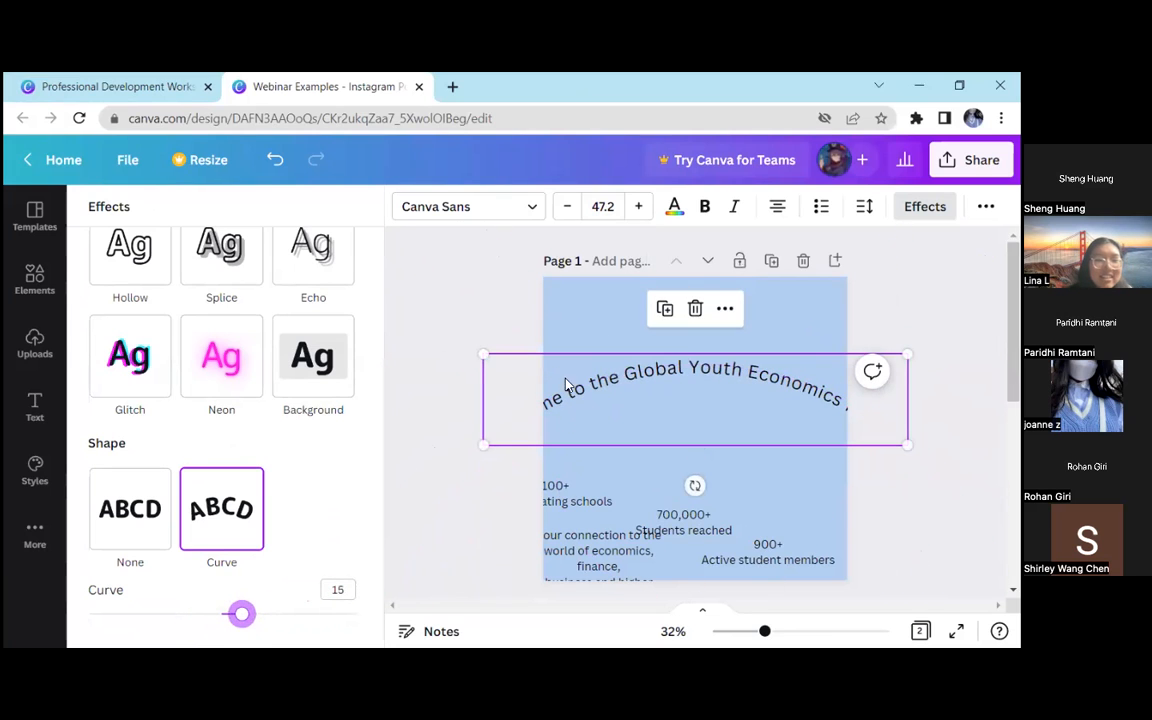
Scale the curved welcome heading to font size 22.9, centre it near the top of page 1 and deselect it
{"action": "left_click_drag", "start_coordinate": [483, 353], "coordinate": [700, 405]}
{"action": "left_click_drag", "start_coordinate": [758, 445], "coordinate": [643, 334]}
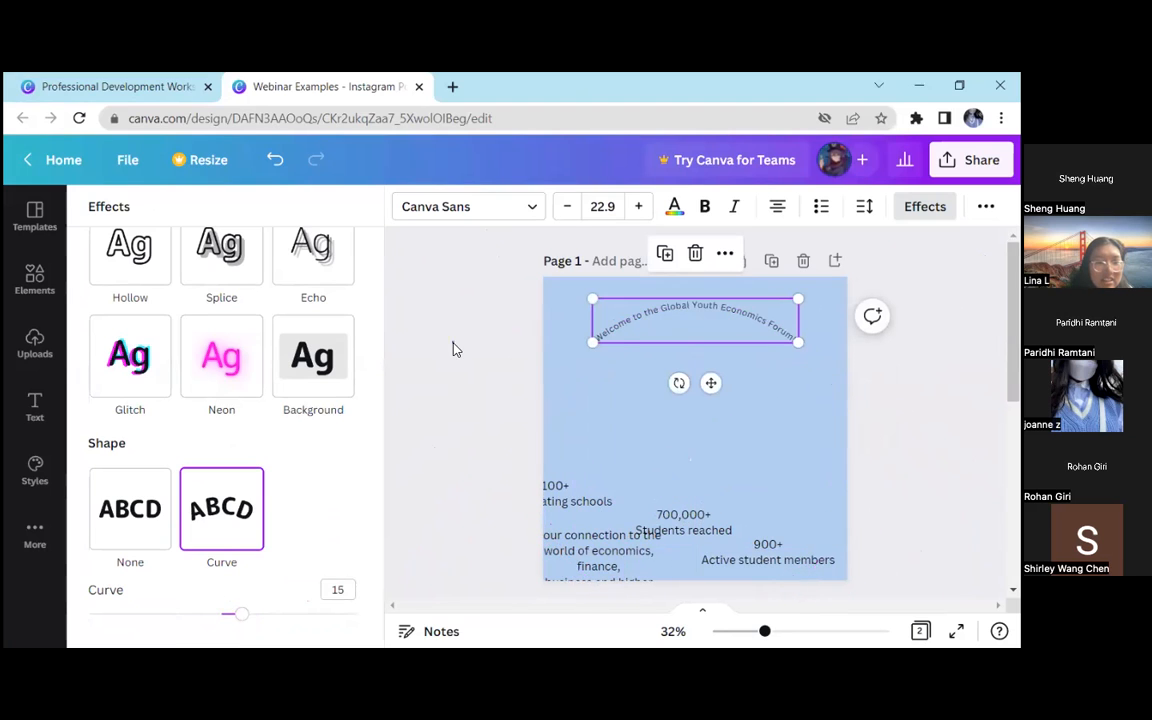
{"action": "left_click", "coordinate": [452, 347]}
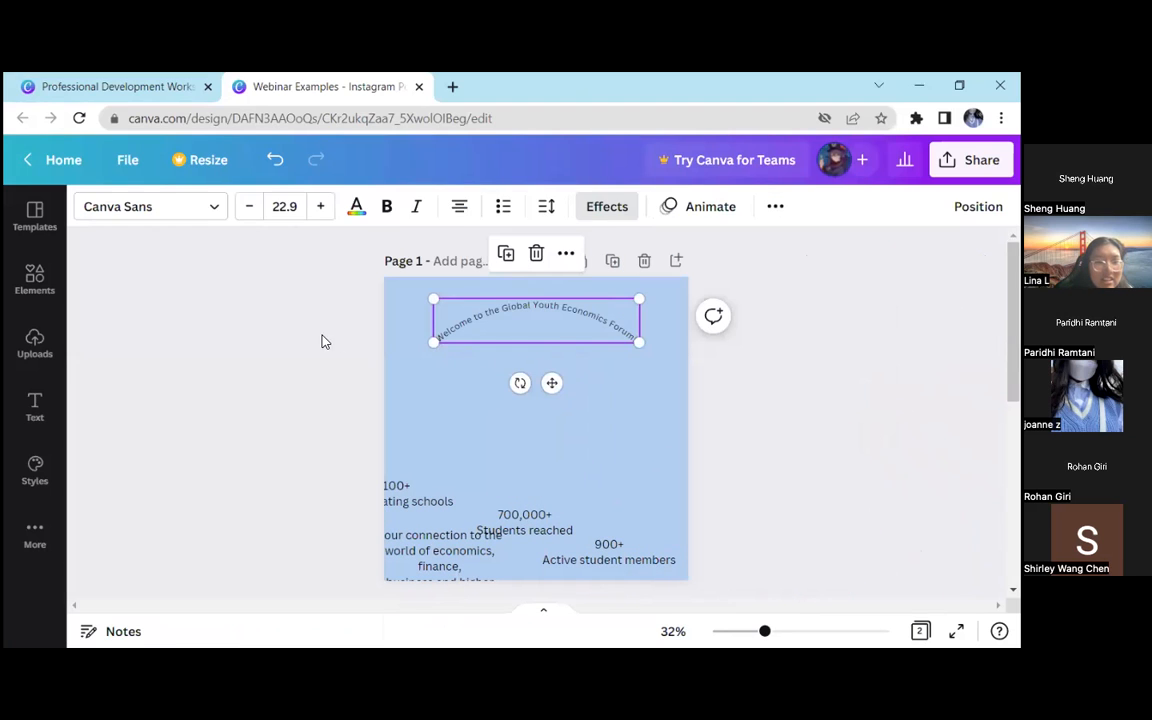
Add a dark red circle to page 1 and centre it beneath the curved welcome heading
{"action": "left_click", "coordinate": [42, 276]}
{"action": "left_click", "coordinate": [336, 472]}
{"action": "left_click", "coordinate": [389, 416]}
{"action": "left_click", "coordinate": [393, 415]}
{"action": "left_click", "coordinate": [509, 404]}
{"action": "left_click_drag", "start_coordinate": [490, 384], "coordinate": [535, 398]}
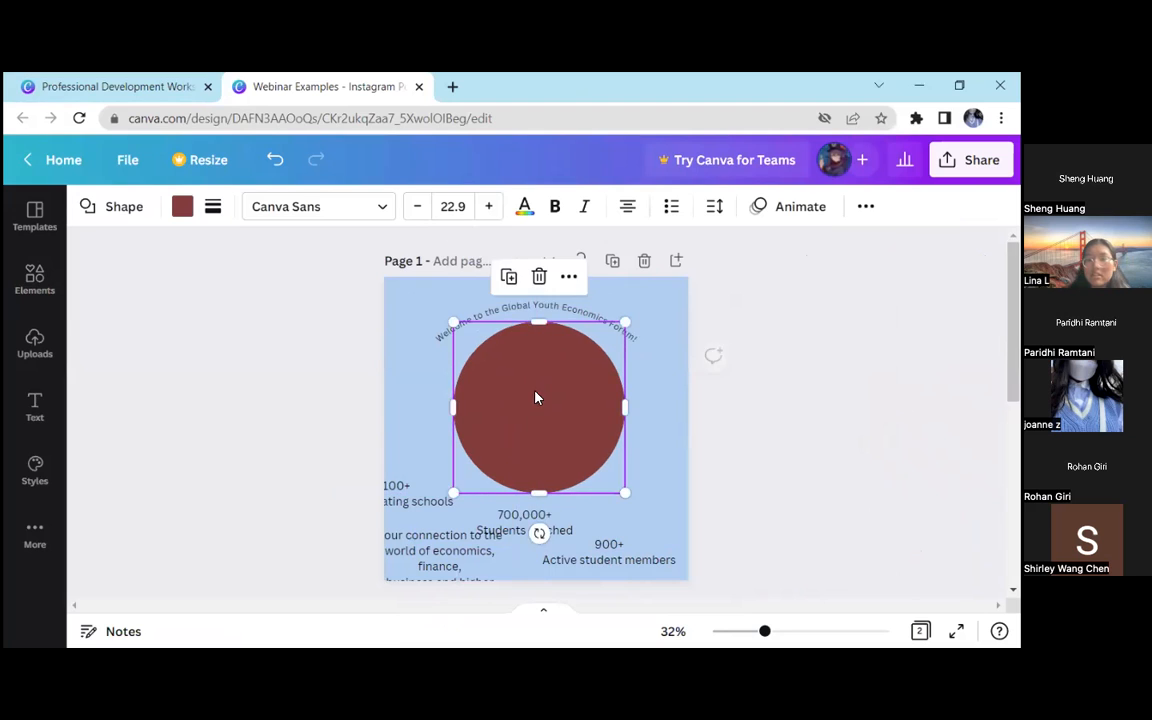
{"action": "left_click_drag", "start_coordinate": [350, 313], "coordinate": [524, 405]}
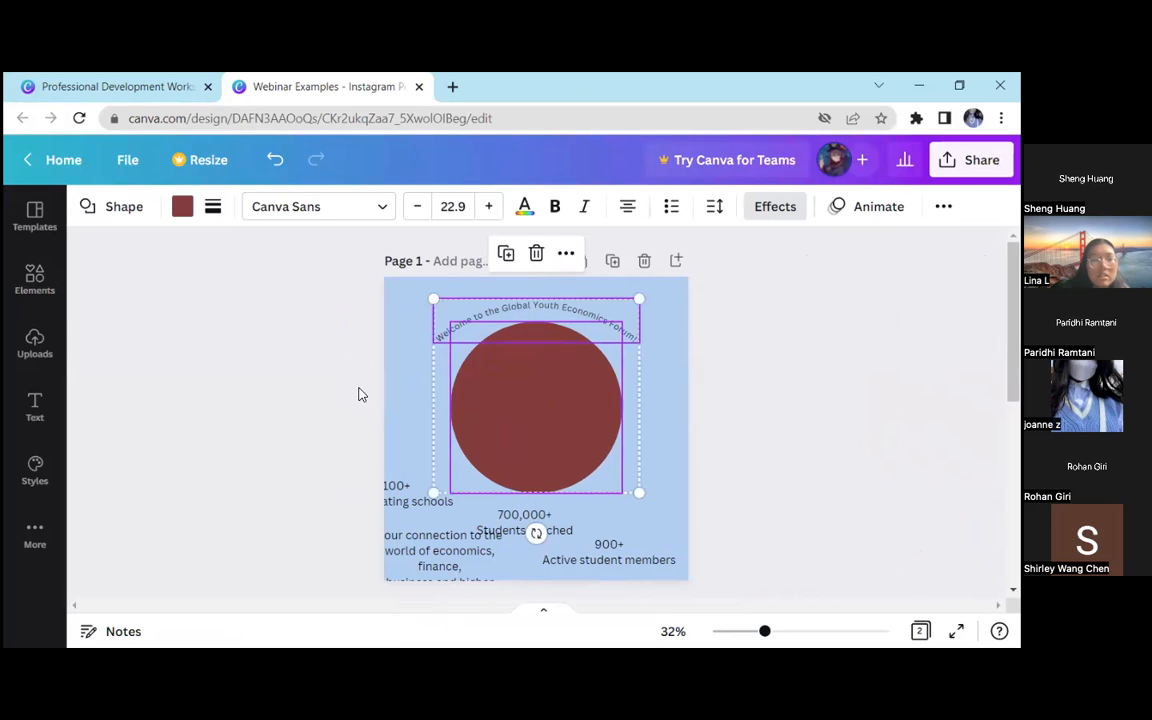
{"action": "left_click", "coordinate": [330, 389]}
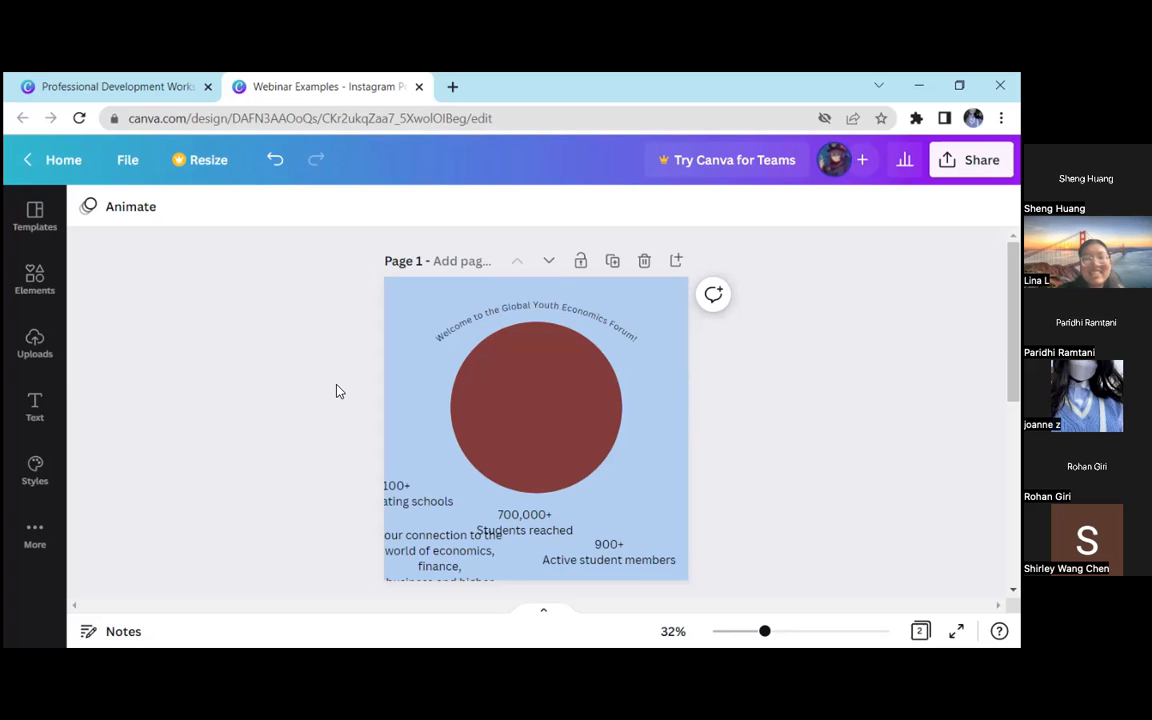
Shift the circle slightly down and set the welcome heading's curve value to 20
{"action": "left_click", "coordinate": [496, 403]}
{"action": "left_click_drag", "start_coordinate": [496, 401], "coordinate": [495, 417]}
{"action": "left_click", "coordinate": [476, 320]}
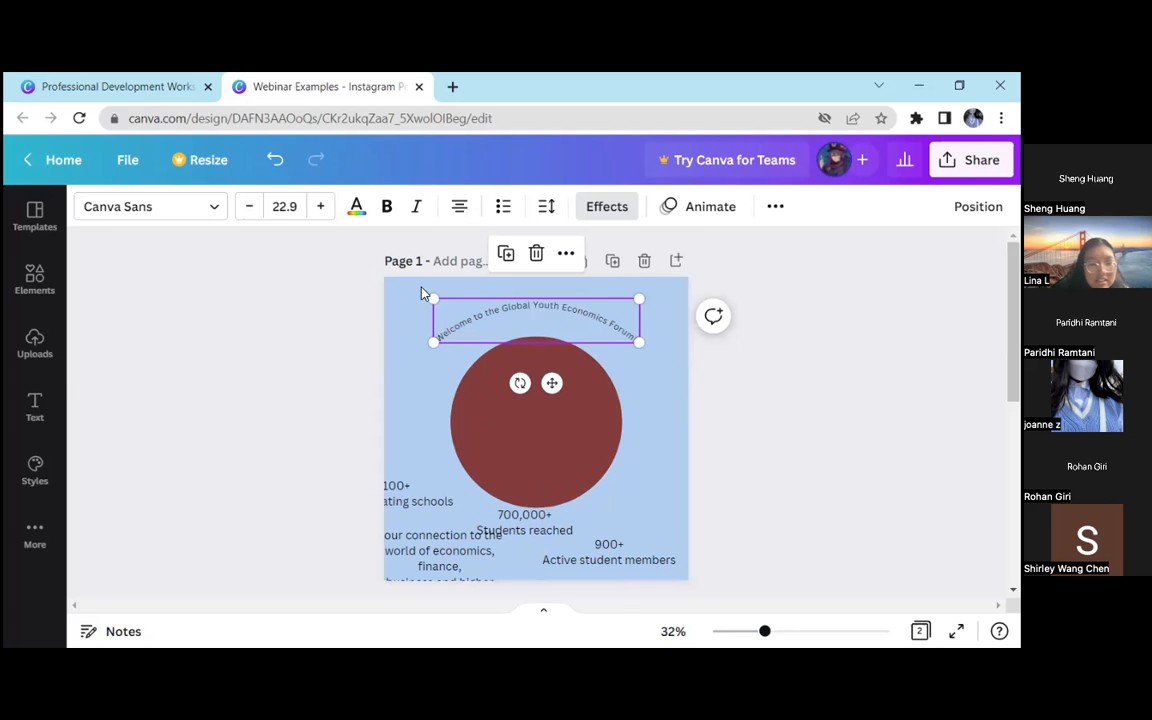
{"action": "left_click", "coordinate": [607, 206]}
{"action": "scroll", "coordinate": [300, 450], "scroll_direction": "down", "scroll_amount": 3}
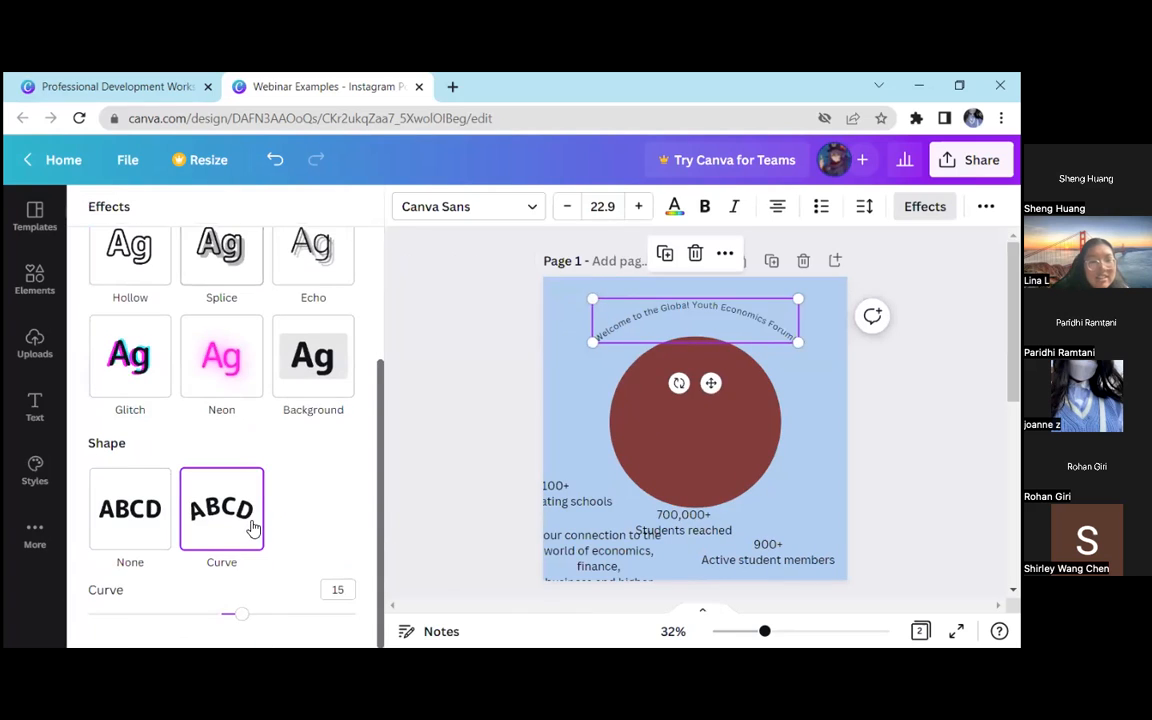
{"action": "left_click", "coordinate": [249, 615]}
Centre the curved welcome heading so that it arcs just above the circle, and deselect it
{"action": "left_click", "coordinate": [422, 390]}
{"action": "left_click", "coordinate": [365, 362]}
{"action": "left_click_drag", "start_coordinate": [516, 330], "coordinate": [517, 338]}
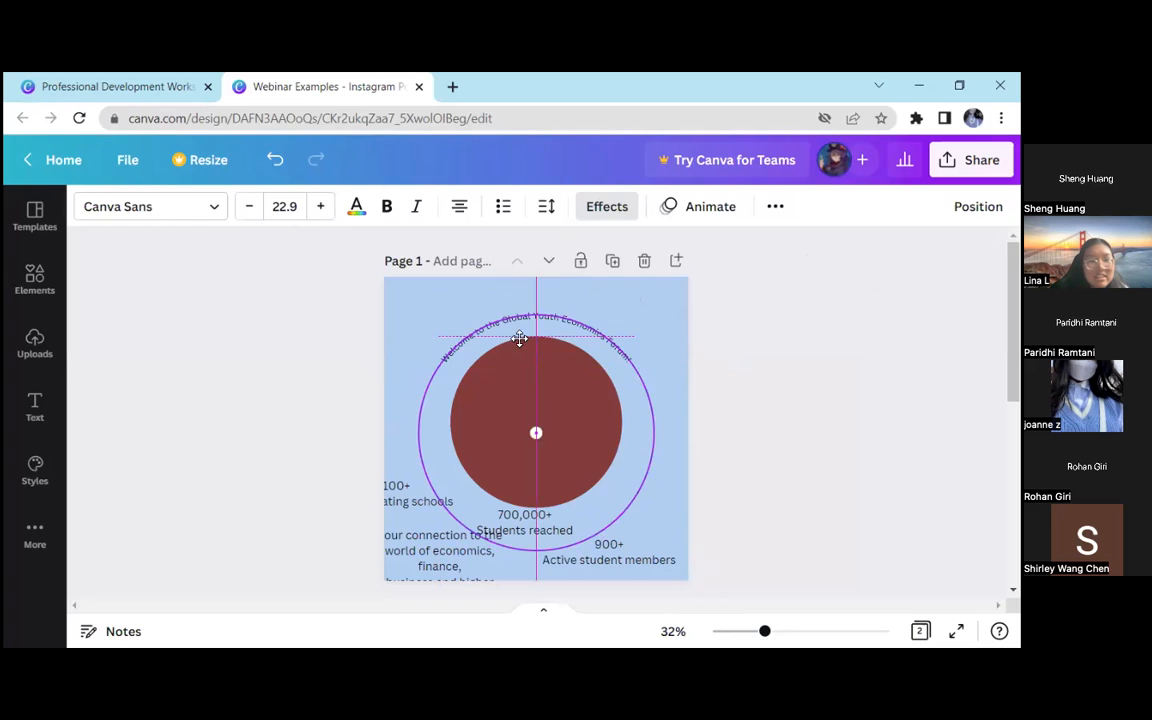
{"action": "left_click", "coordinate": [740, 378]}
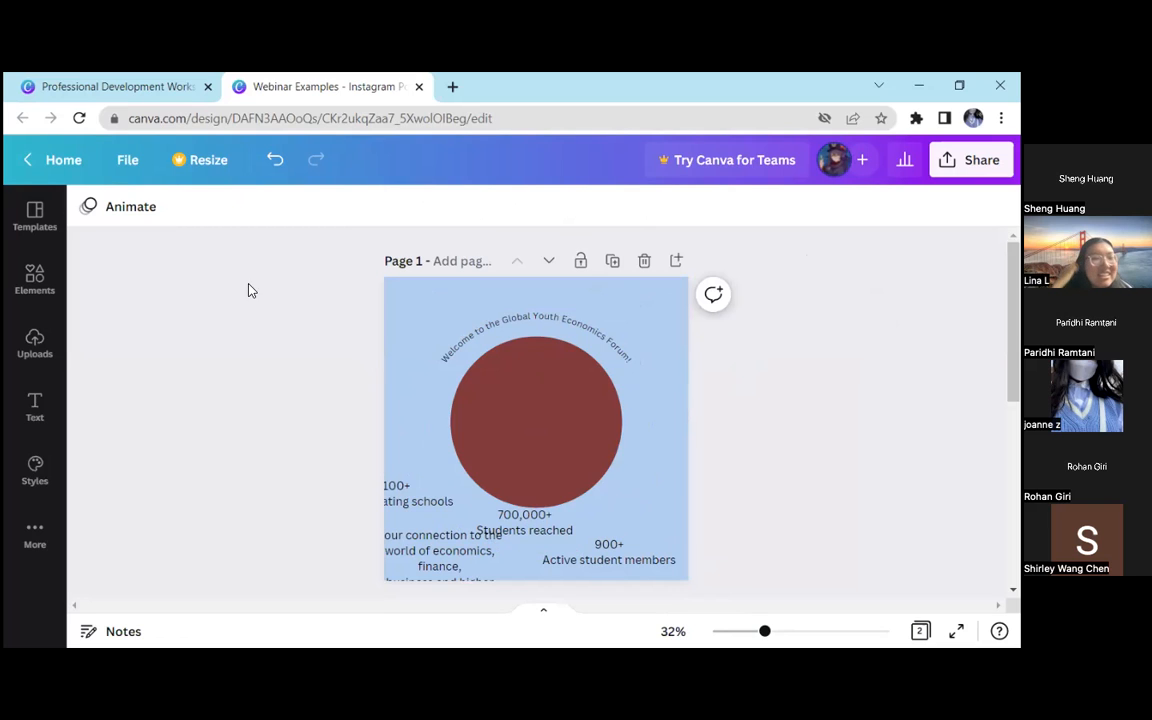
{"action": "left_click", "coordinate": [442, 329]}
{"action": "left_click", "coordinate": [296, 335]}
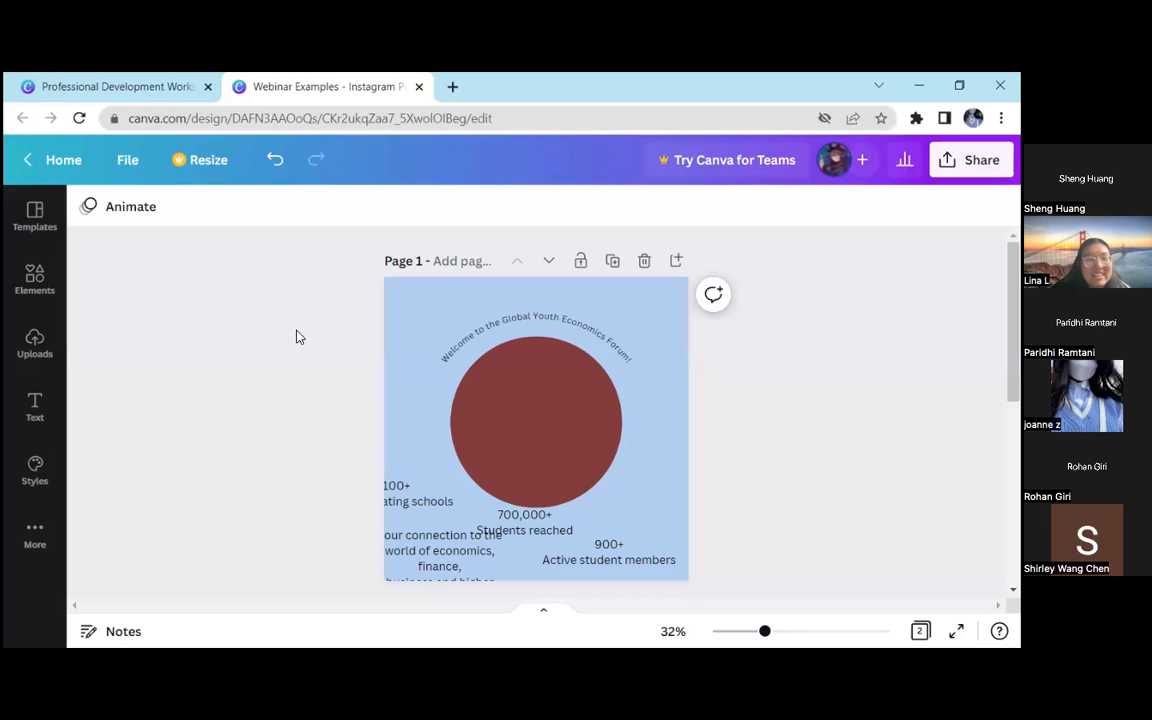
Increase the welcome heading's curve value to 24
{"action": "left_click", "coordinate": [462, 340]}
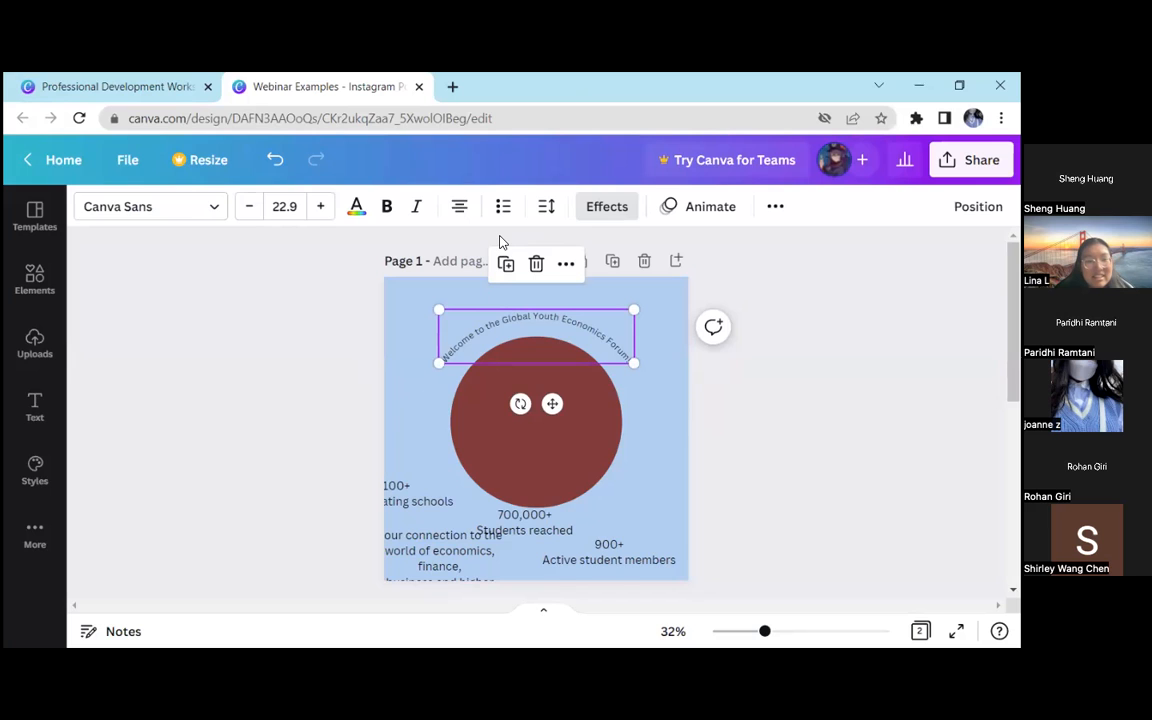
{"action": "left_click", "coordinate": [607, 206]}
{"action": "scroll", "coordinate": [246, 540], "scroll_direction": "down", "scroll_amount": 3}
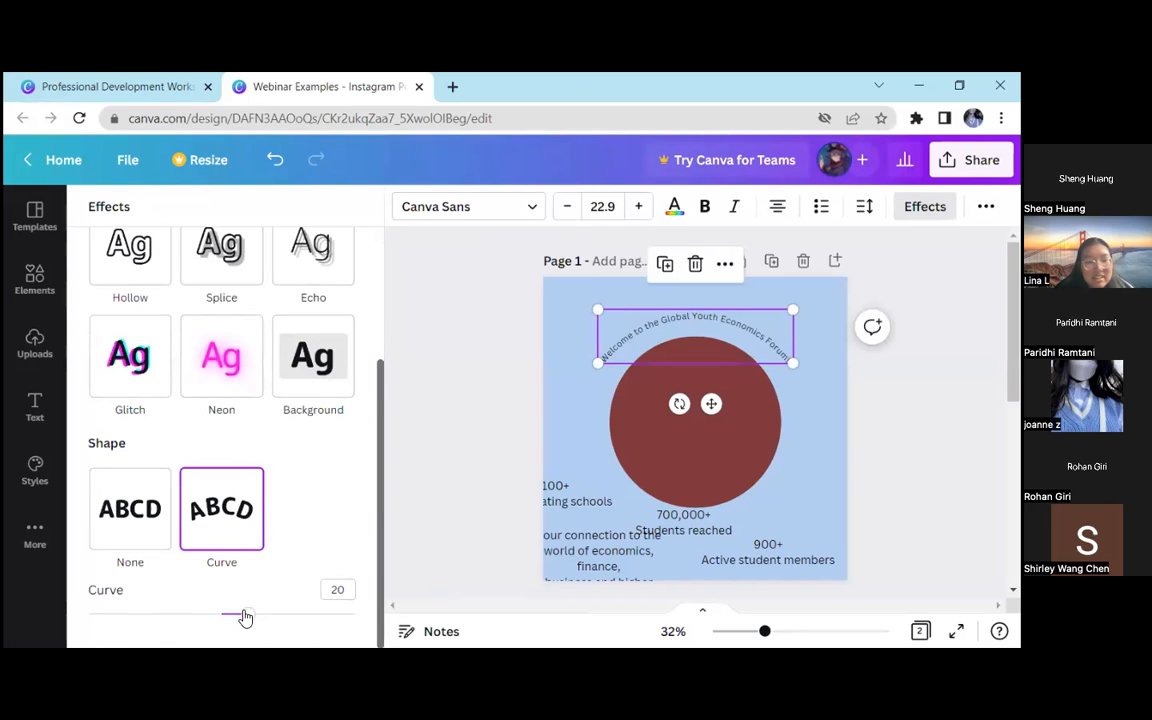
{"action": "left_click_drag", "start_coordinate": [250, 619], "coordinate": [253, 614]}
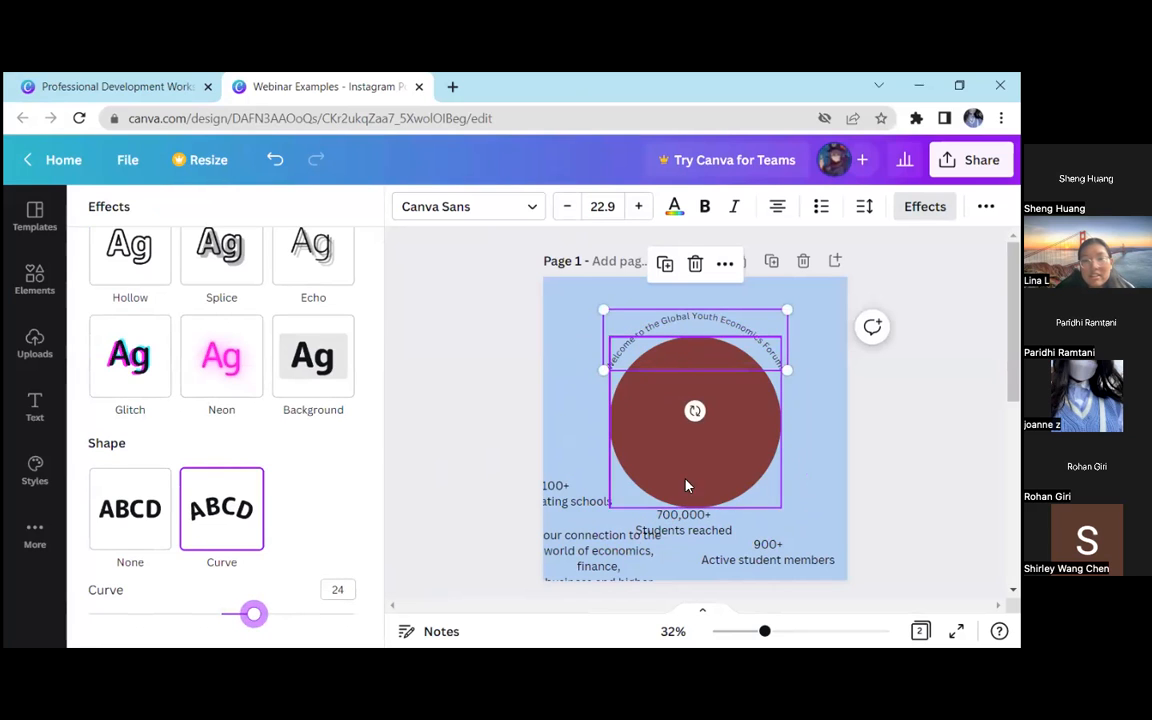
Move the three statistics text boxes and the description text outwards to clear the area below the circle
{"action": "left_click_drag", "start_coordinate": [563, 438], "coordinate": [561, 388]}
{"action": "left_click_drag", "start_coordinate": [579, 499], "coordinate": [566, 305]}
{"action": "left_click_drag", "start_coordinate": [581, 571], "coordinate": [512, 436]}
{"action": "left_click_drag", "start_coordinate": [720, 540], "coordinate": [787, 426]}
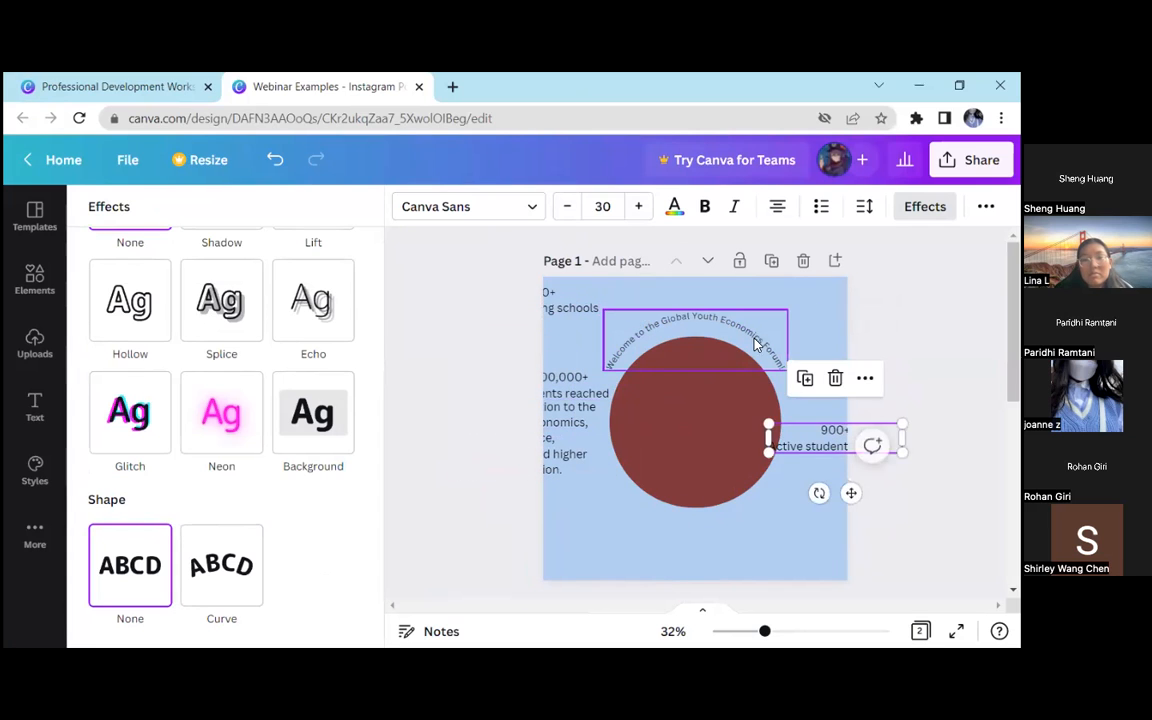
Set the welcome heading's curve value to -24 and place it beneath the circle
{"action": "left_click", "coordinate": [695, 322]}
{"action": "left_click", "coordinate": [337, 588]}
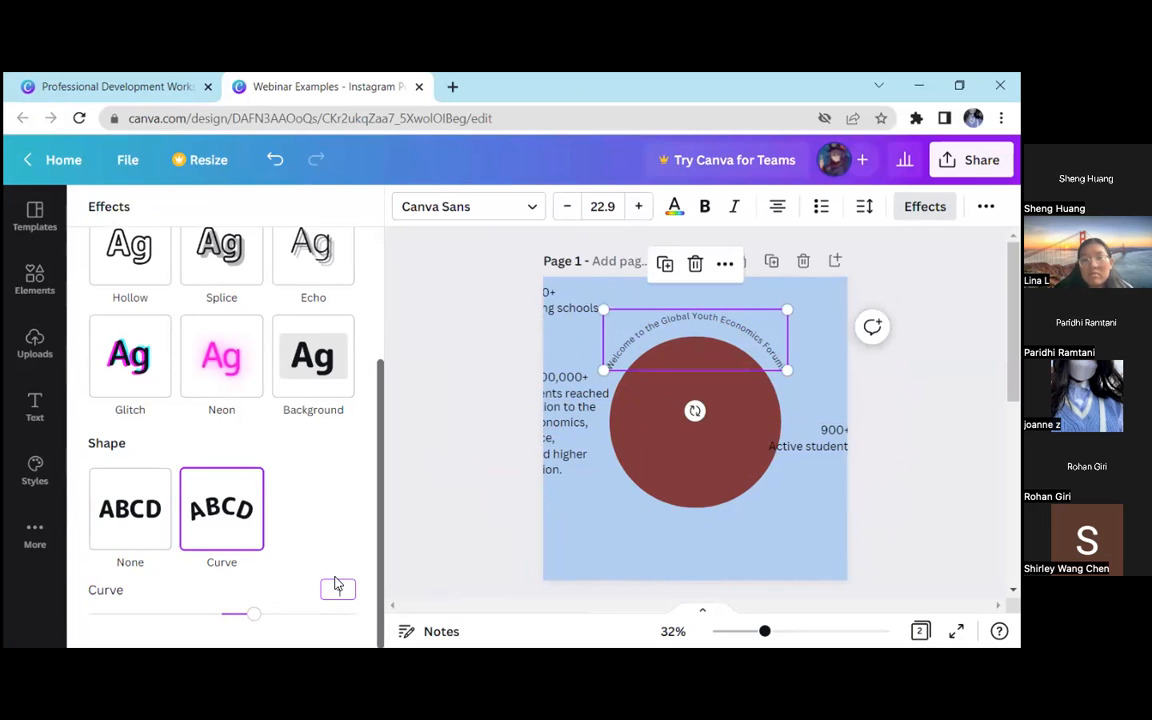
{"action": "type", "text": "-24"}
{"action": "left_click_drag", "start_coordinate": [640, 340], "coordinate": [581, 519]}
{"action": "left_click", "coordinate": [450, 472]}
{"action": "left_click", "coordinate": [700, 383]}
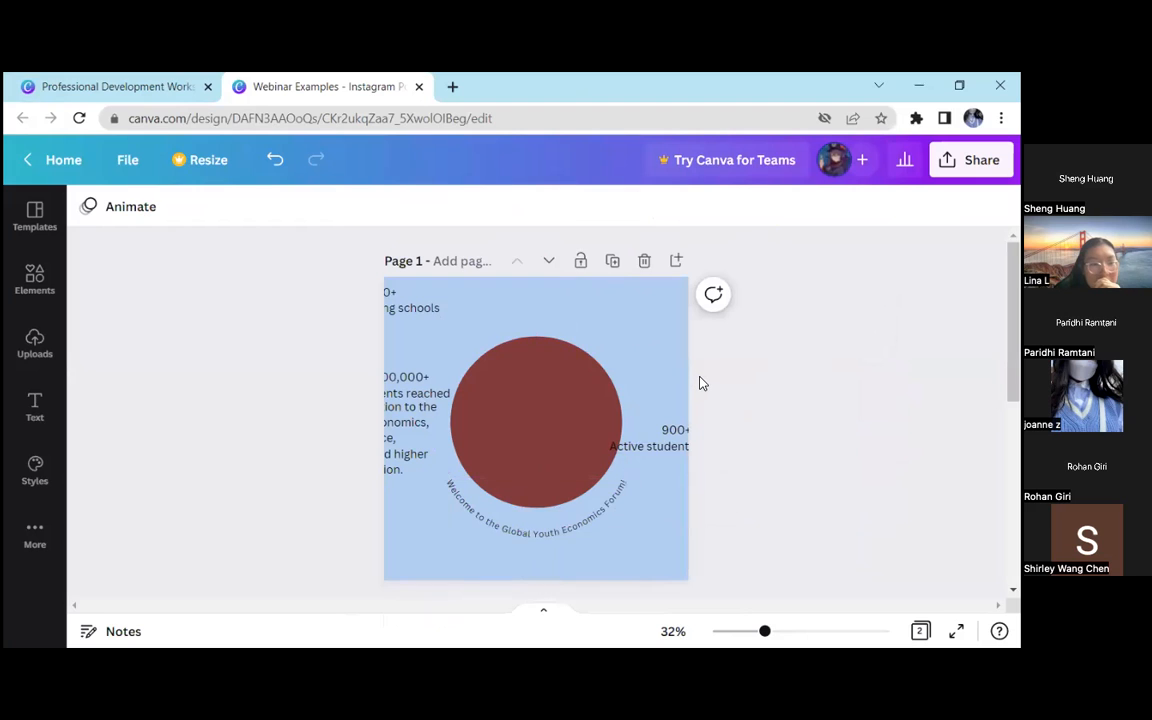
Scale the welcome heading to font size 26.6 and centre it under the circle
{"action": "left_click", "coordinate": [585, 527]}
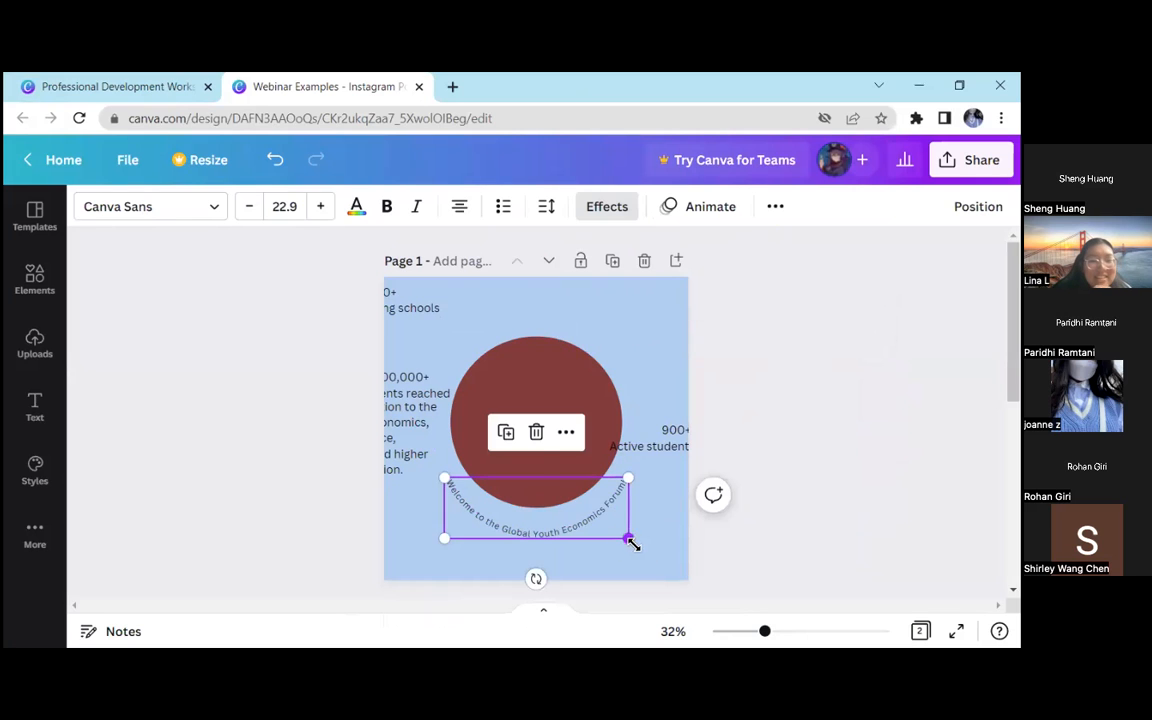
{"action": "left_click_drag", "start_coordinate": [633, 544], "coordinate": [662, 553]}
{"action": "left_click_drag", "start_coordinate": [586, 530], "coordinate": [571, 528]}
{"action": "left_click", "coordinate": [789, 368]}
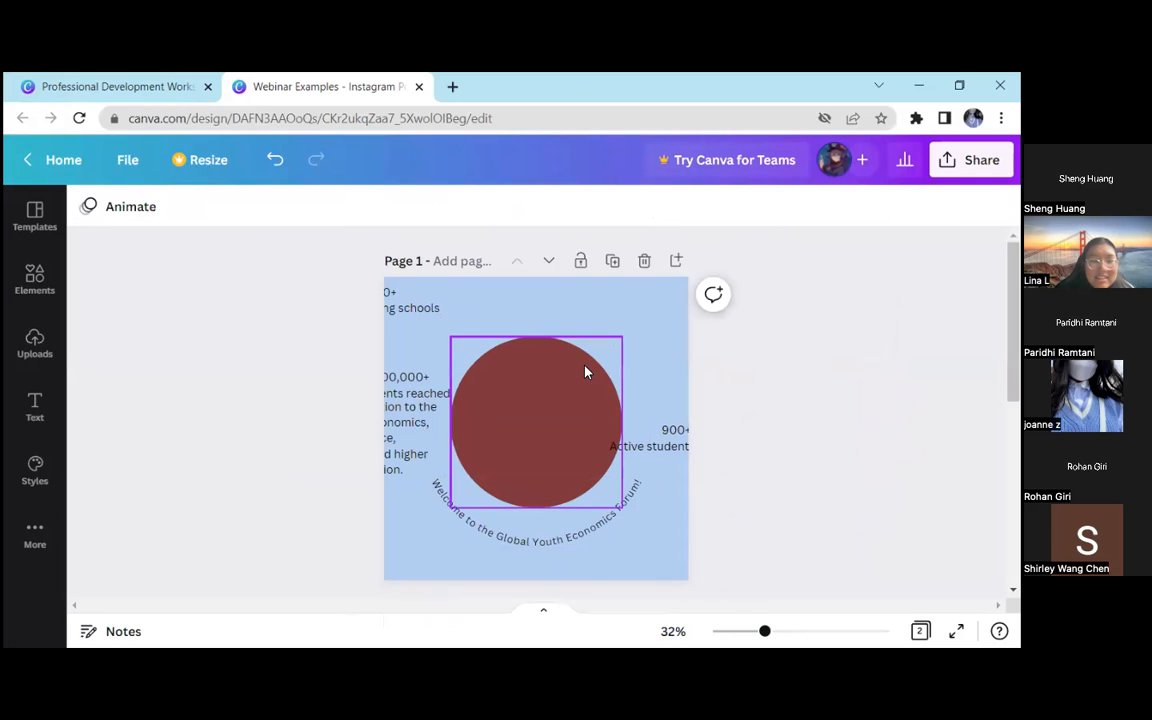
Delete the circle, then move the welcome heading up and set its shape effect to None
{"action": "left_click", "coordinate": [586, 372]}
{"action": "key", "text": "Delete"}
{"action": "left_click_drag", "start_coordinate": [595, 524], "coordinate": [596, 368]}
{"action": "left_click", "coordinate": [604, 206]}
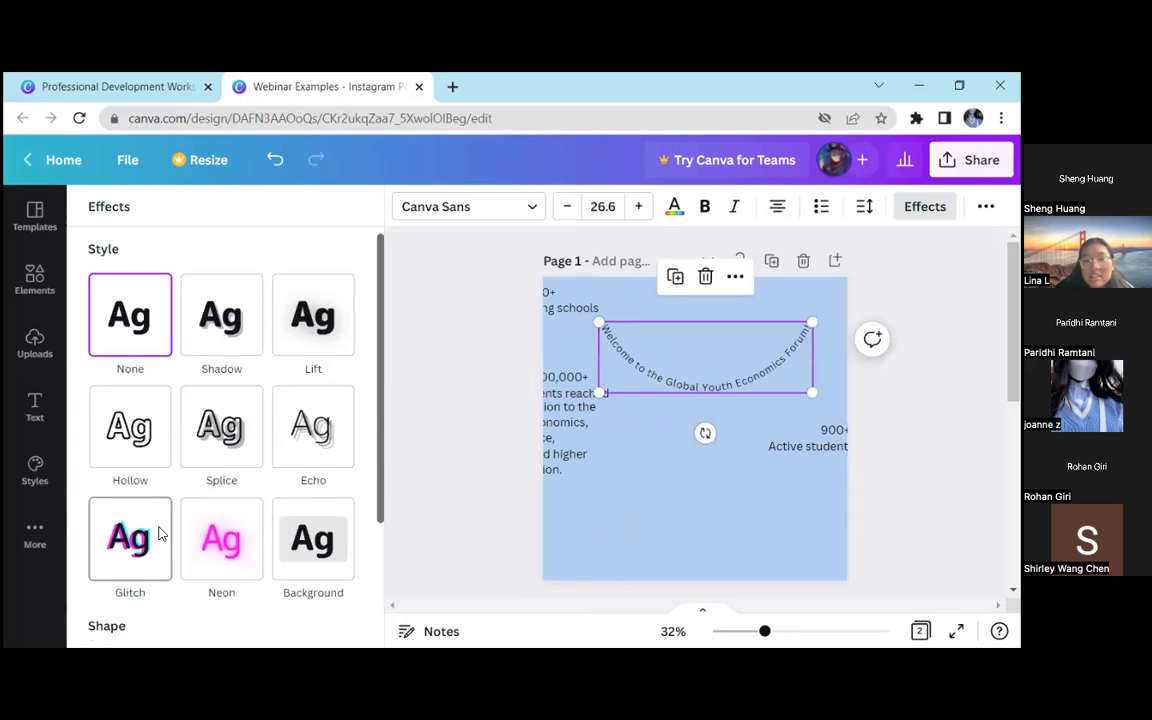
{"action": "scroll", "coordinate": [158, 534], "scroll_direction": "down", "scroll_amount": 3}
{"action": "left_click", "coordinate": [130, 565]}
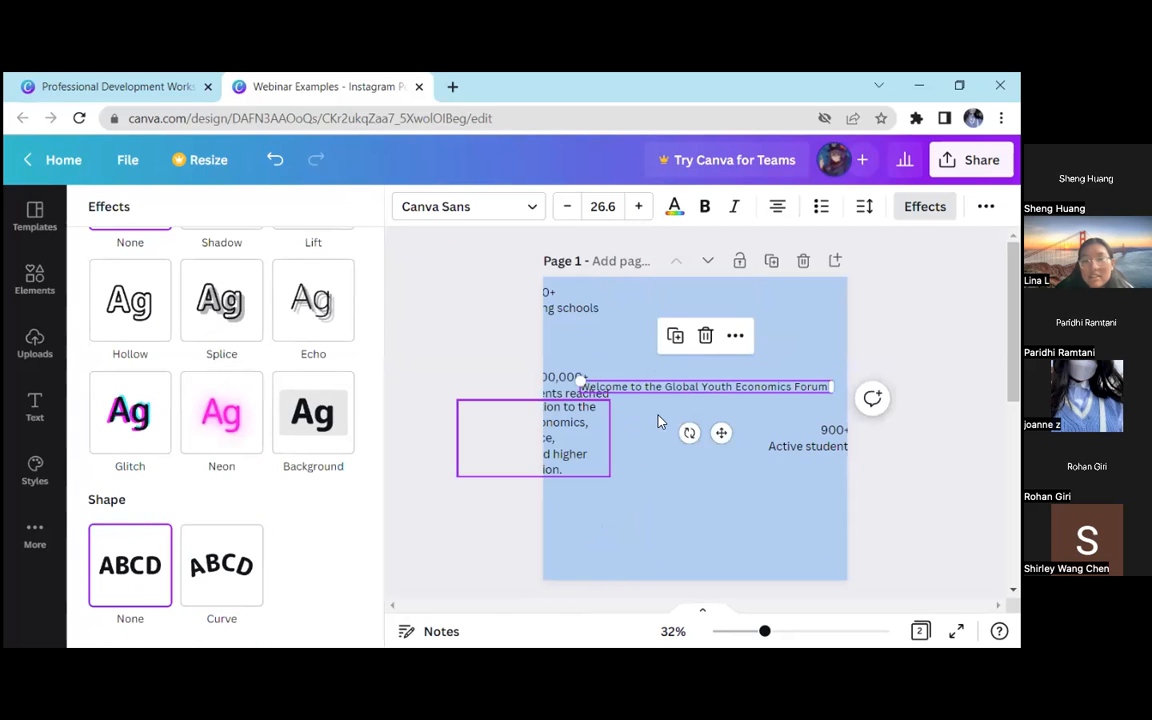
Enlarge the welcome heading to font size 46.4, centre it near the top and rearrange the statistics texts in the page's lower half
{"action": "left_click_drag", "start_coordinate": [702, 390], "coordinate": [751, 357]}
{"action": "left_click_drag", "start_coordinate": [527, 352], "coordinate": [629, 571]}
{"action": "left_click_drag", "start_coordinate": [819, 428], "coordinate": [791, 449]}
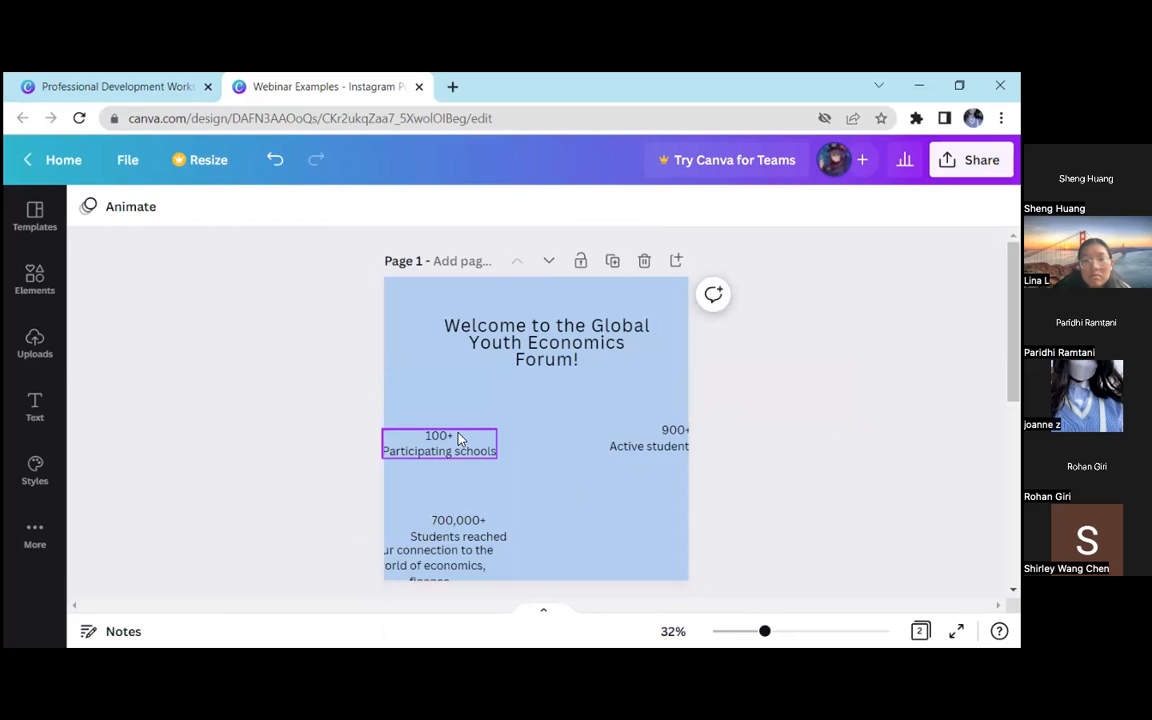
{"action": "left_click_drag", "start_coordinate": [440, 443], "coordinate": [507, 480]}
{"action": "left_click_drag", "start_coordinate": [652, 433], "coordinate": [590, 523]}
{"action": "left_click", "coordinate": [731, 388]}
{"action": "left_click_drag", "start_coordinate": [620, 338], "coordinate": [610, 340]}
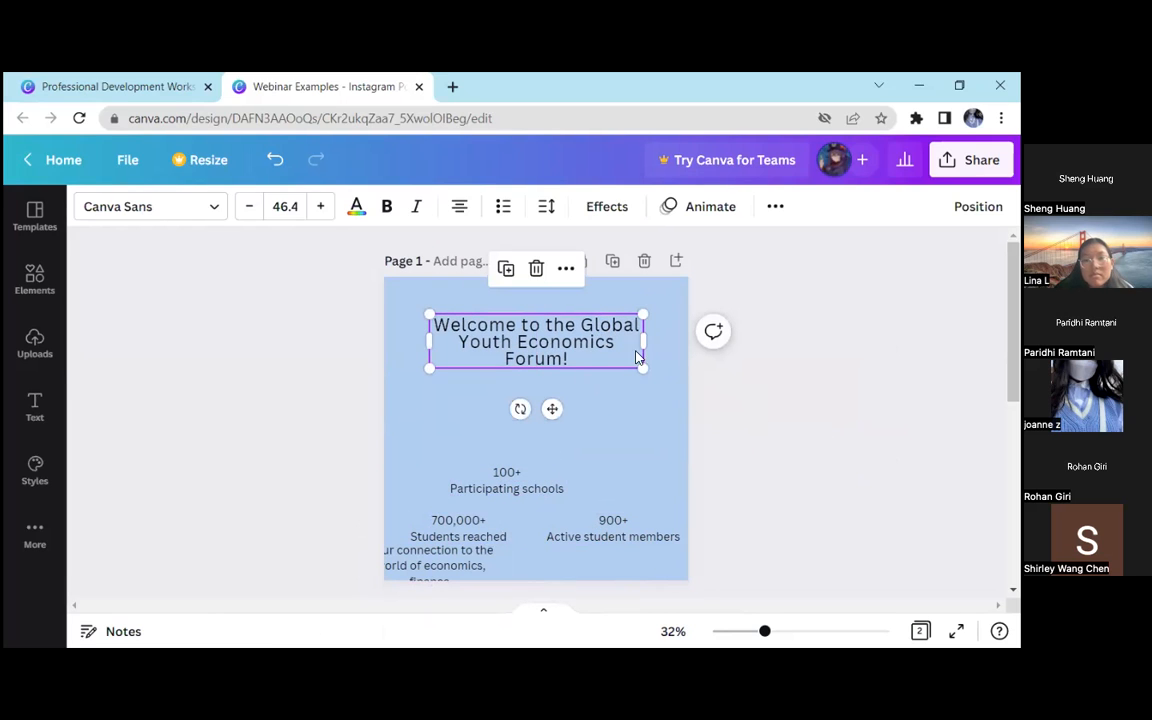
Examine the "Spacing out your elements" examples on page 11 of the professional development presentation and return to the Instagram post design
{"action": "left_click", "coordinate": [210, 214]}
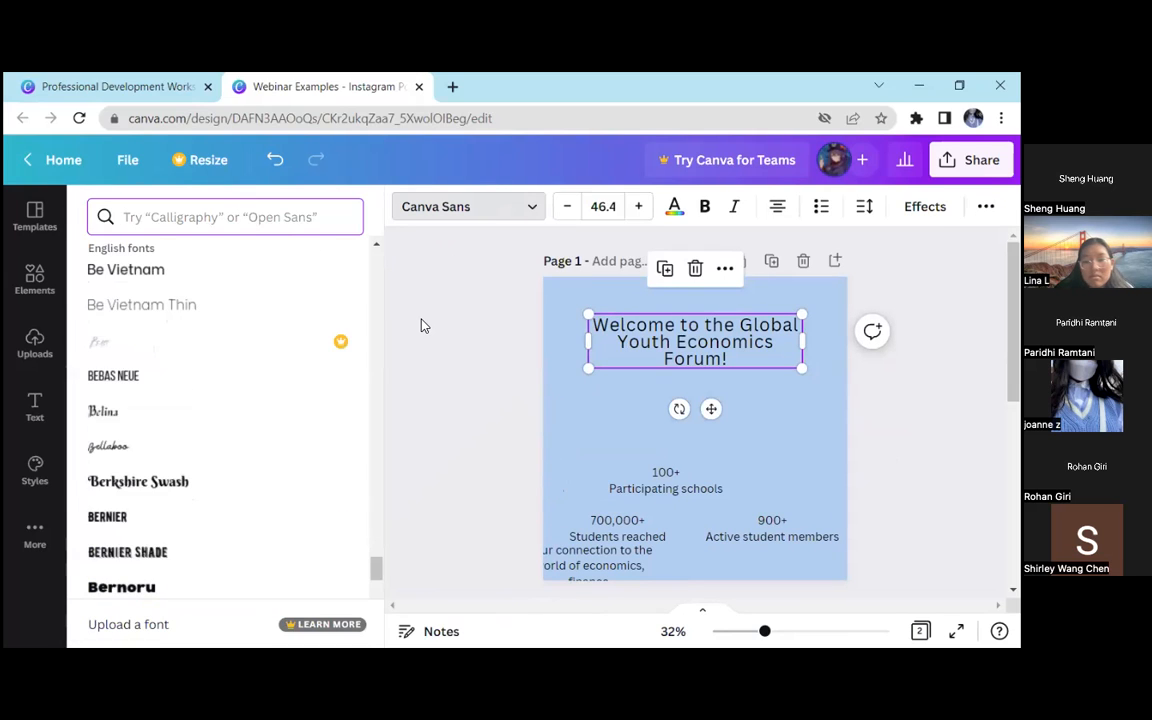
{"action": "left_click", "coordinate": [112, 86]}
{"action": "scroll", "coordinate": [570, 370], "scroll_direction": "up", "scroll_amount": 10}
{"action": "scroll", "coordinate": [495, 355], "scroll_direction": "up", "scroll_amount": 5}
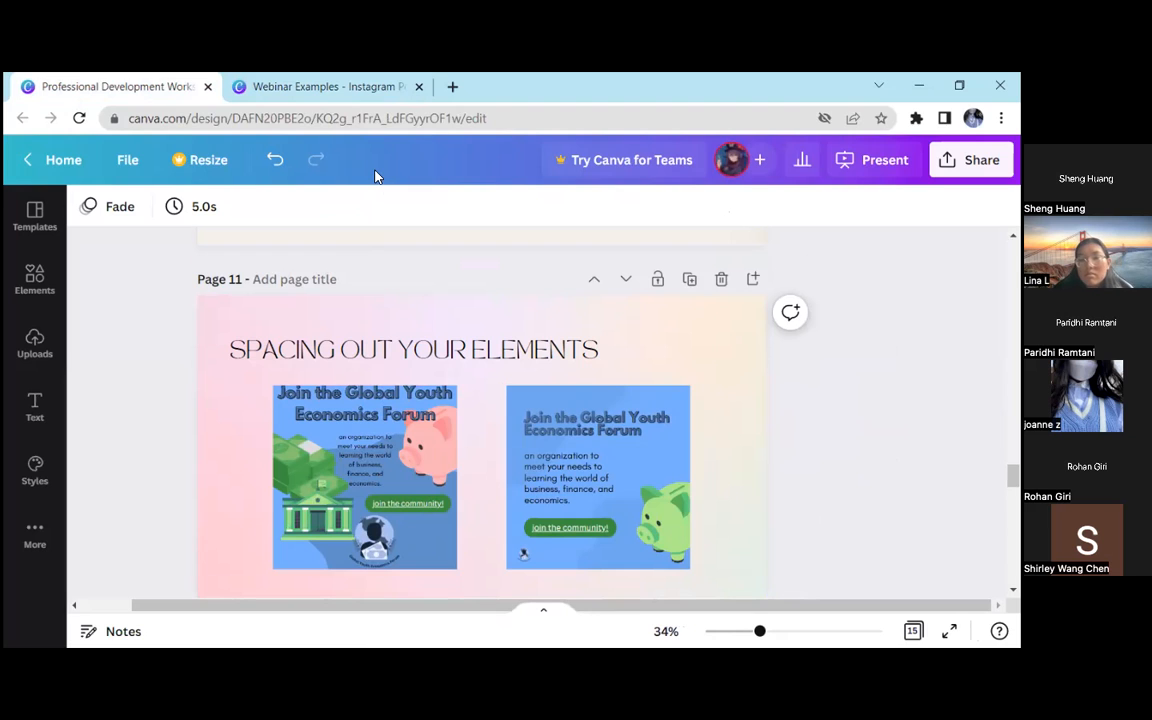
{"action": "key", "text": "ctrl+Tab"}
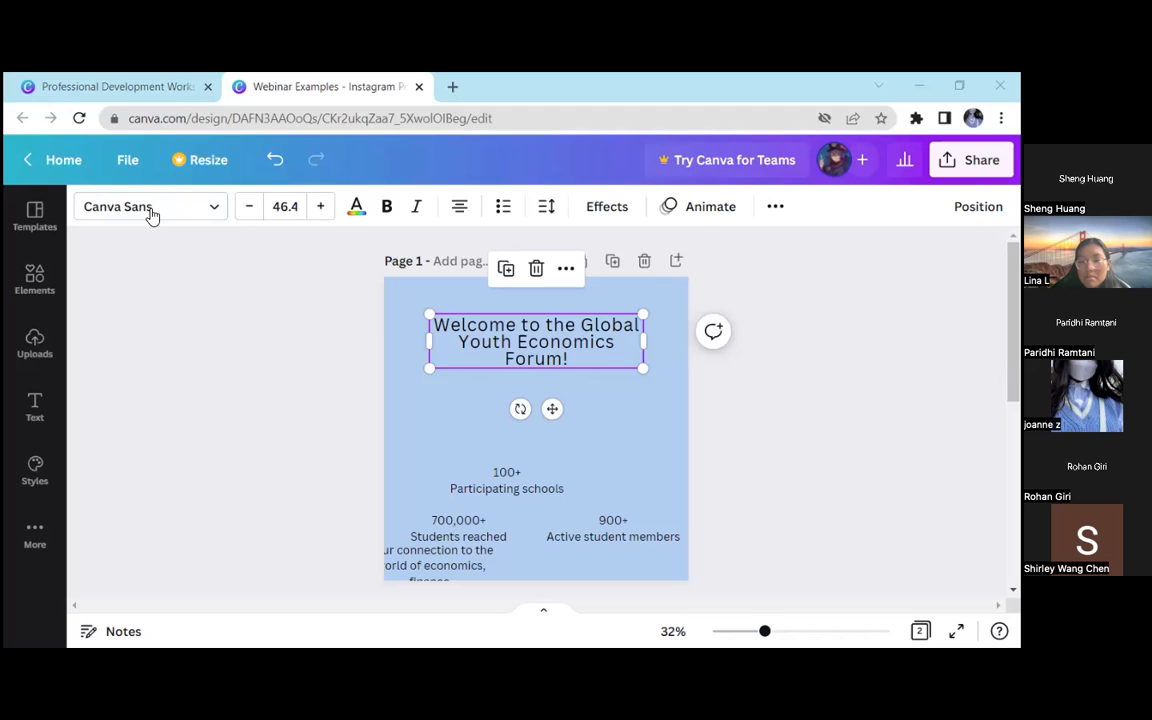
Apply the Shadow style effect to the welcome heading and change its font to Bernoru UltraExpanded
{"action": "left_click", "coordinate": [607, 207]}
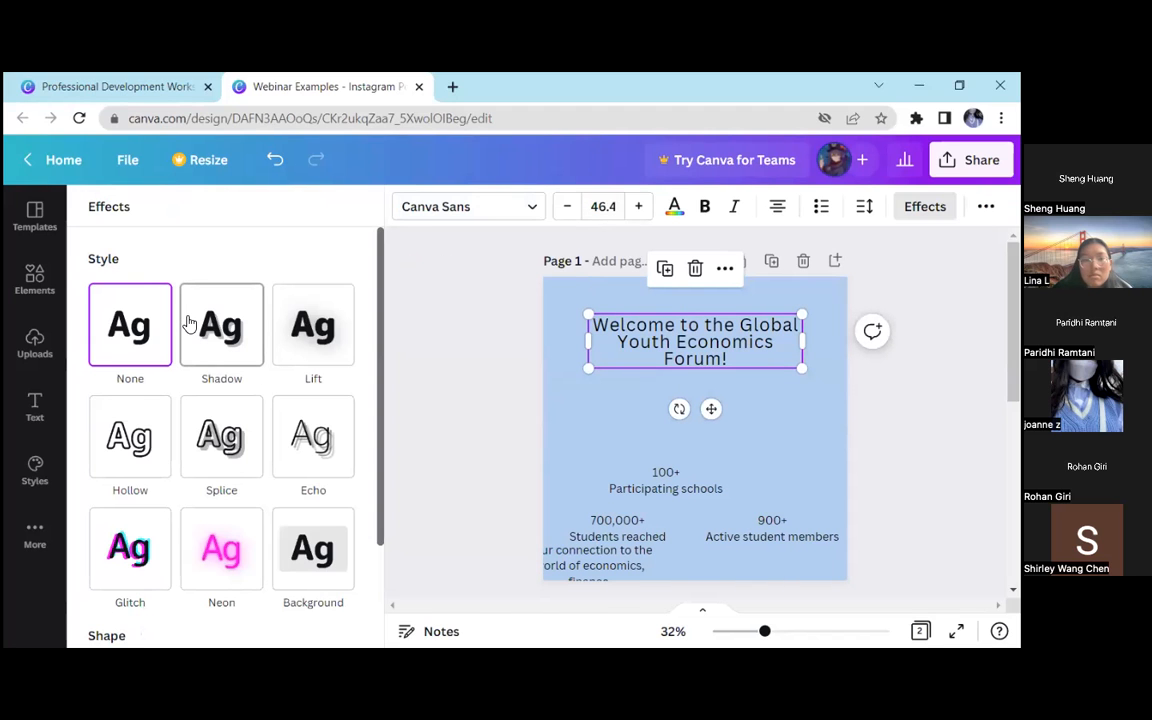
{"action": "left_click", "coordinate": [234, 360]}
{"action": "left_click", "coordinate": [517, 210]}
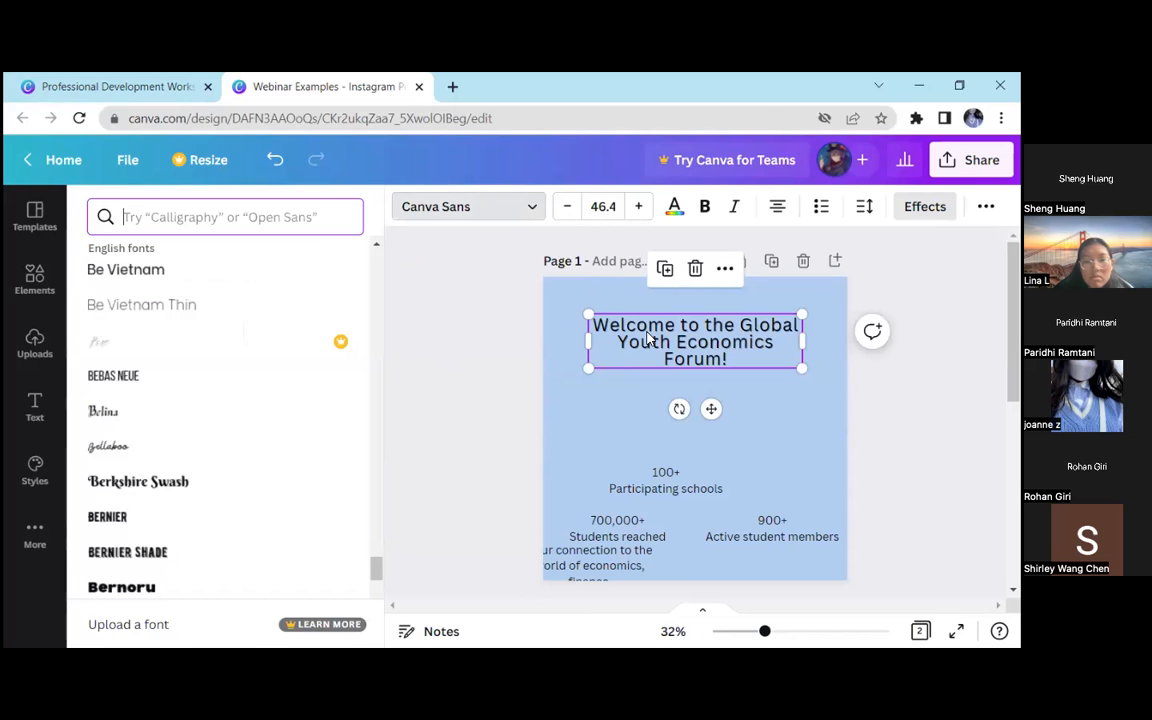
{"action": "scroll", "coordinate": [213, 490], "scroll_direction": "down", "scroll_amount": 5}
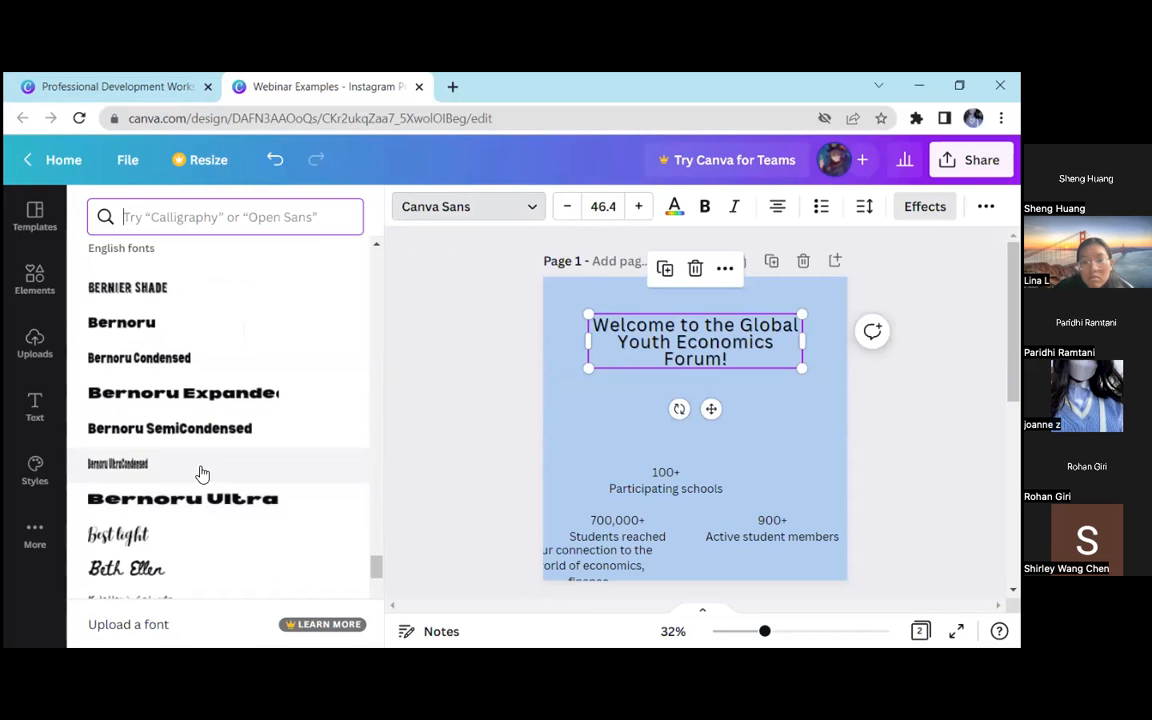
{"action": "left_click", "coordinate": [229, 498]}
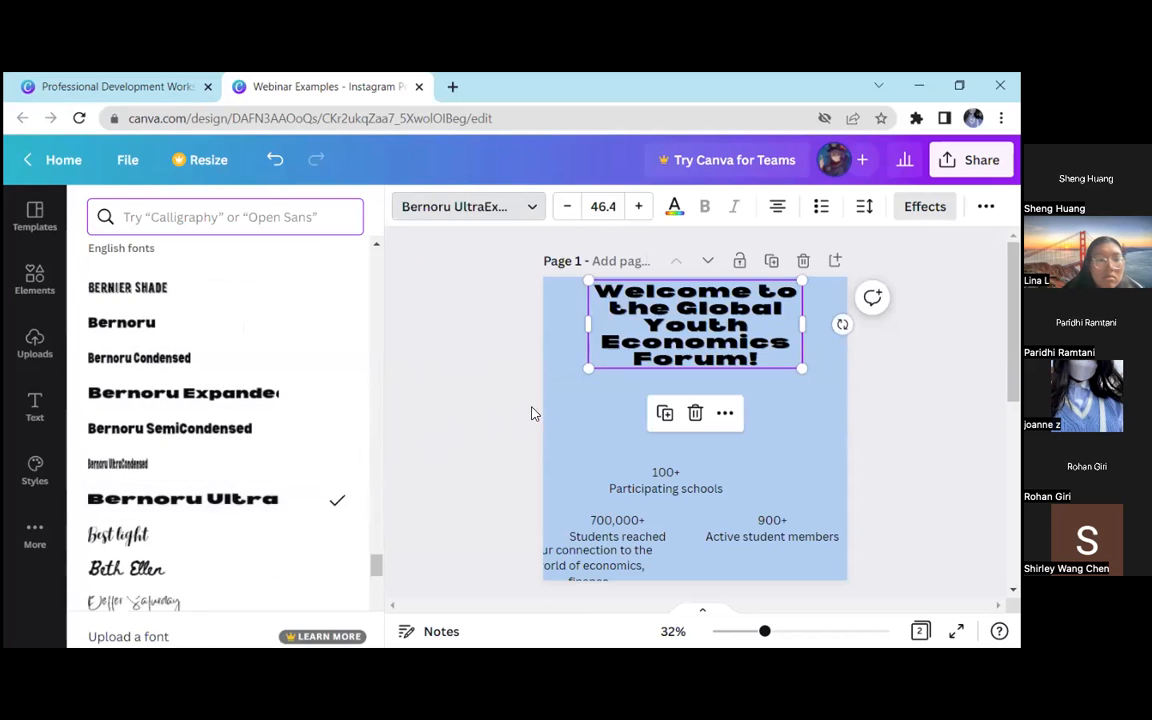
Change the welcome heading's font to the recently used League Spartan
{"action": "scroll", "coordinate": [221, 428], "scroll_direction": "up", "scroll_amount": 5}
{"action": "scroll", "coordinate": [221, 428], "scroll_direction": "up", "scroll_amount": 10}
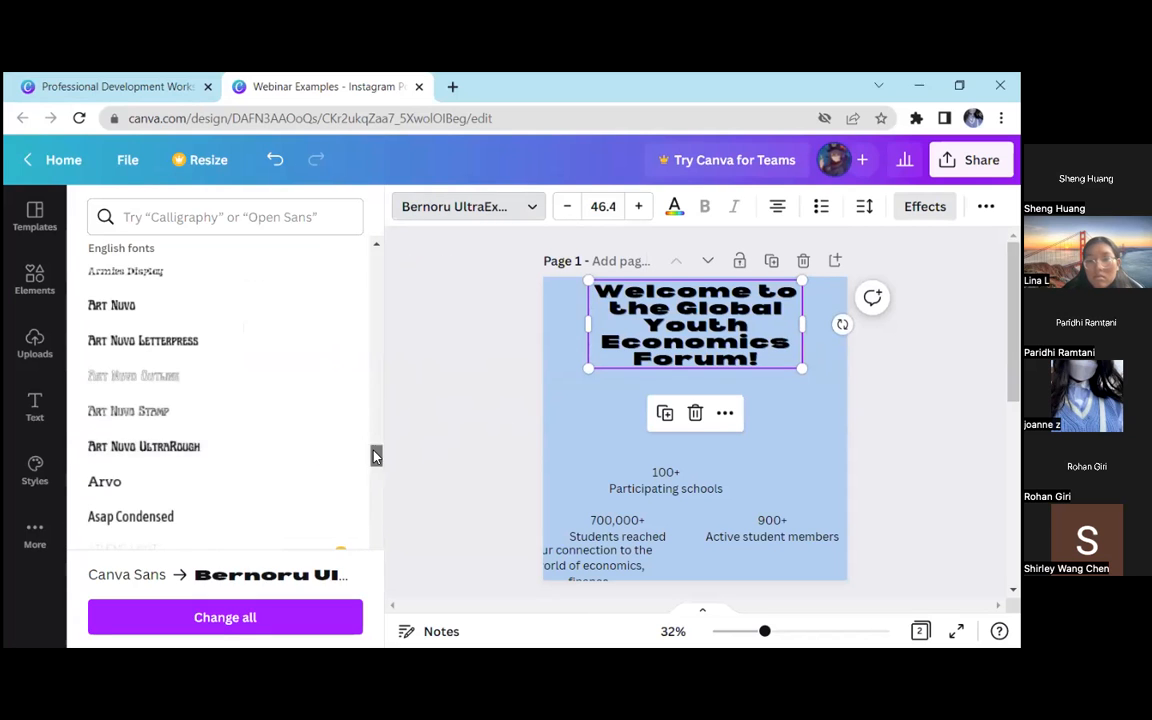
{"action": "left_click_drag", "start_coordinate": [375, 457], "coordinate": [365, 260]}
{"action": "scroll", "coordinate": [244, 375], "scroll_direction": "down", "scroll_amount": 3}
{"action": "left_click", "coordinate": [150, 361]}
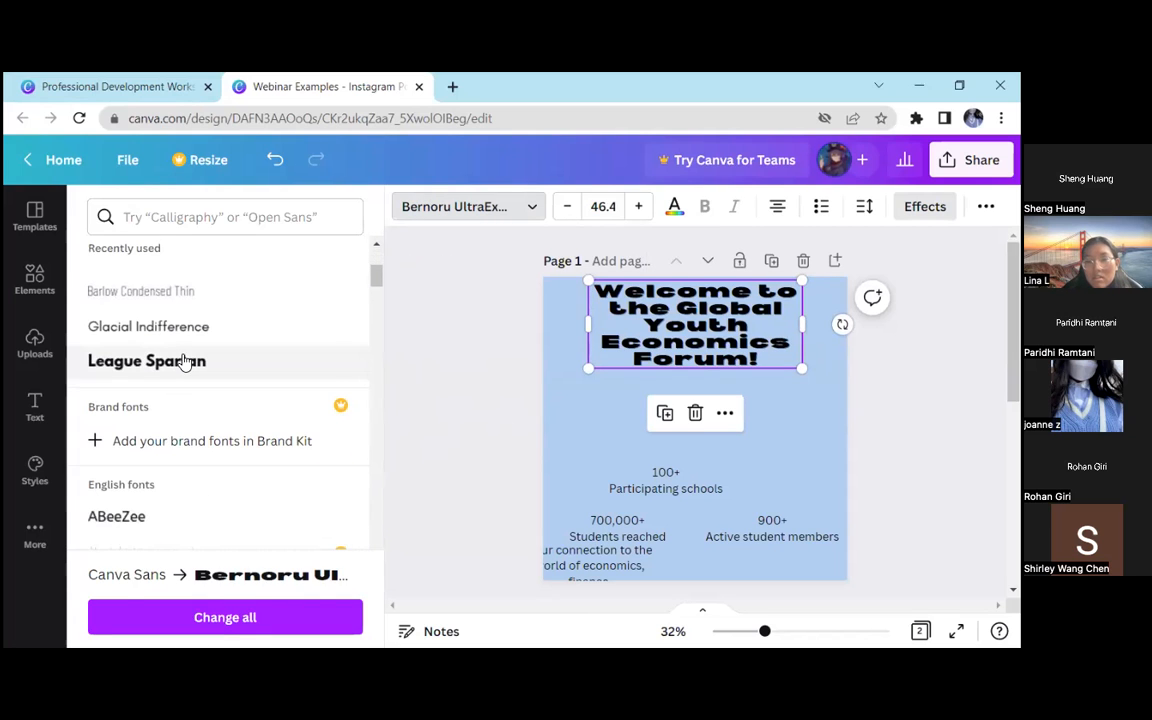
{"action": "left_click", "coordinate": [461, 350]}
{"action": "left_click", "coordinate": [454, 363]}
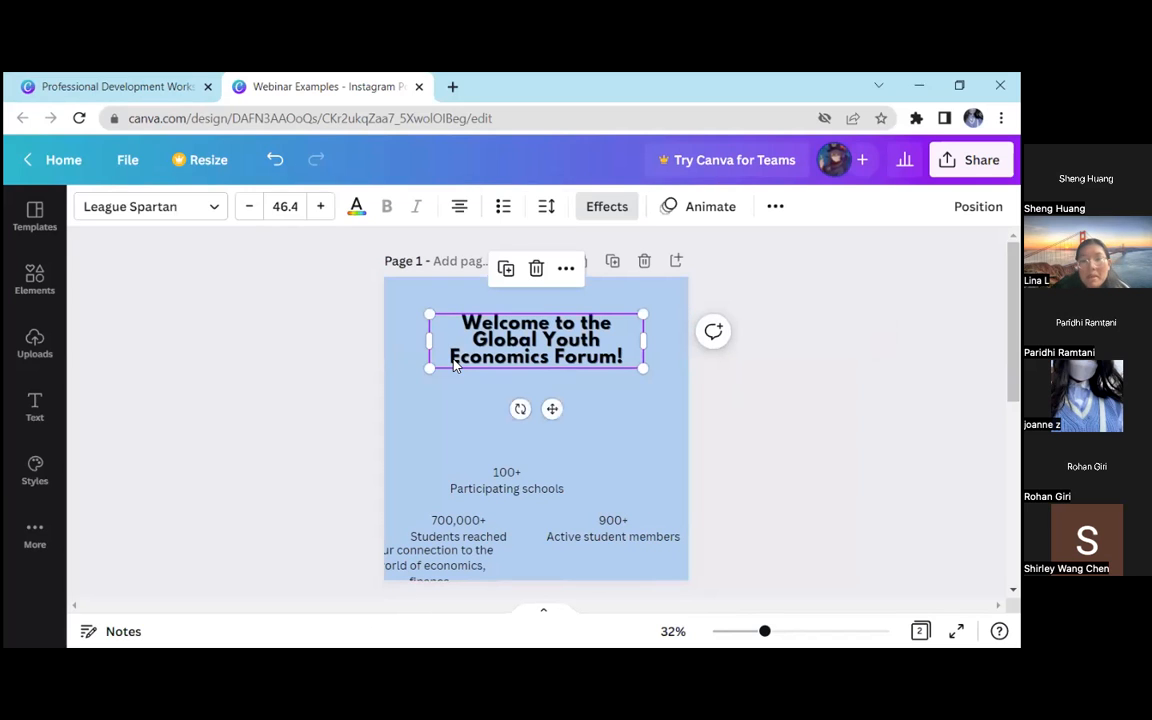
Enlarge the welcome heading to font size 180 and move it up past the page's upper edge
{"action": "left_click_drag", "start_coordinate": [432, 368], "coordinate": [72, 605]}
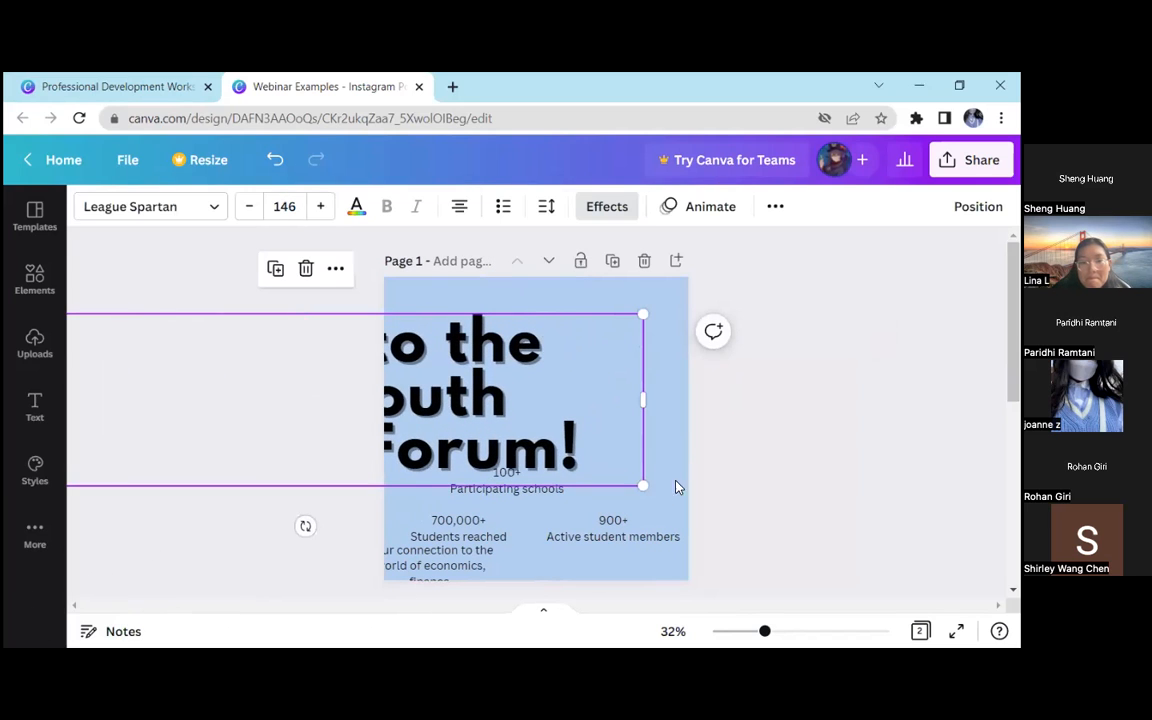
{"action": "left_click_drag", "start_coordinate": [645, 488], "coordinate": [797, 598]}
{"action": "left_click_drag", "start_coordinate": [538, 434], "coordinate": [446, 372]}
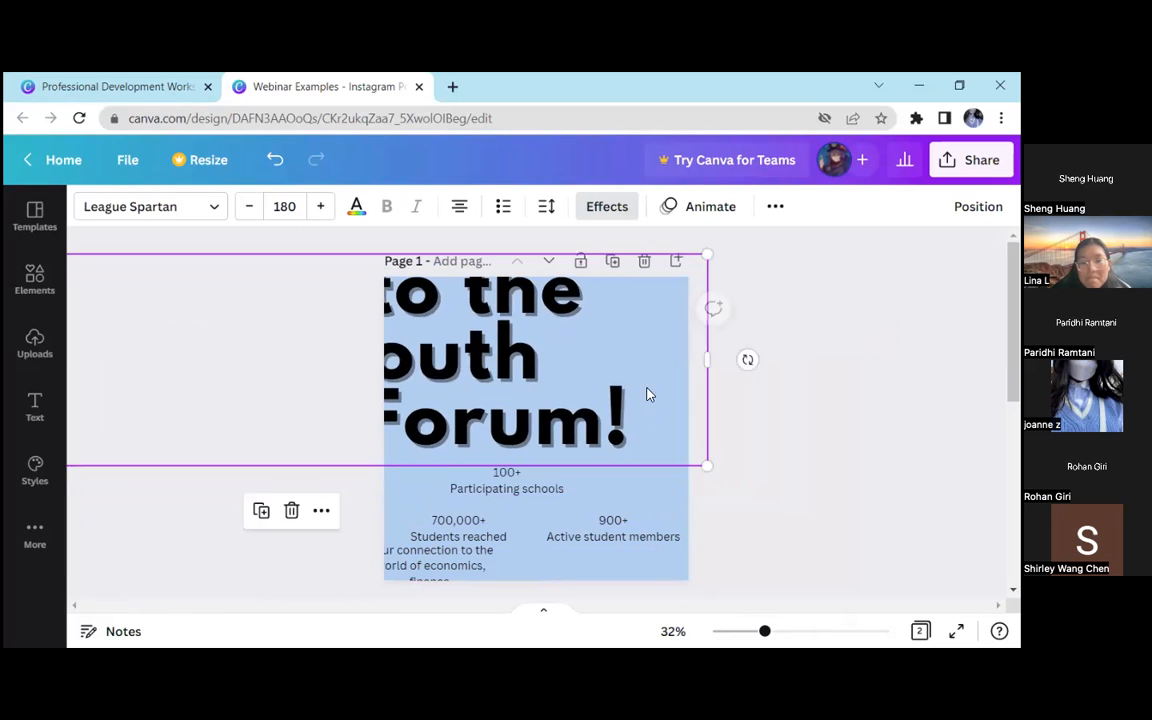
{"action": "left_click", "coordinate": [725, 407]}
Scale the welcome heading down to font size 51.3, centre it near the top of page 1 and deselect it
{"action": "mouse_move", "coordinate": [766, 631]}
{"action": "left_mouse_down"}
{"action": "mouse_move", "coordinate": [821, 631]}
{"action": "mouse_move", "coordinate": [758, 631]}
{"action": "left_mouse_up"}
{"action": "left_click", "coordinate": [681, 439]}
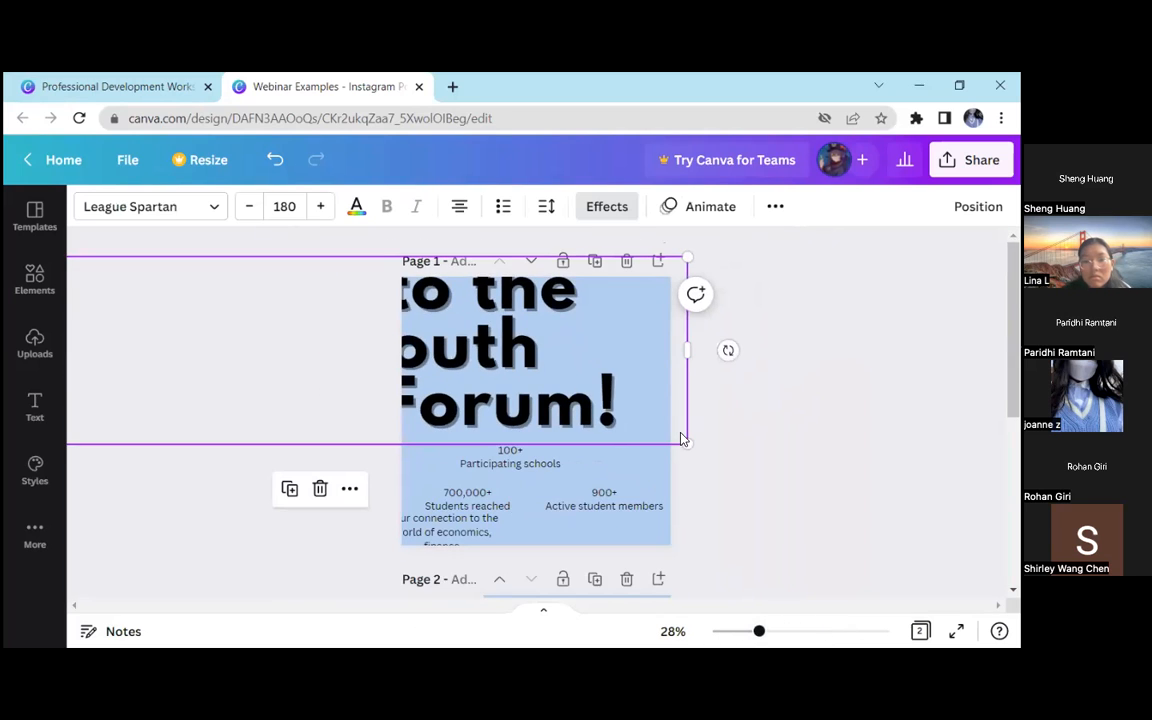
{"action": "left_click_drag", "start_coordinate": [597, 393], "coordinate": [736, 413]}
{"action": "left_click_drag", "start_coordinate": [98, 283], "coordinate": [632, 365]}
{"action": "left_click_drag", "start_coordinate": [640, 416], "coordinate": [565, 368]}
{"action": "left_click_drag", "start_coordinate": [641, 375], "coordinate": [506, 336]}
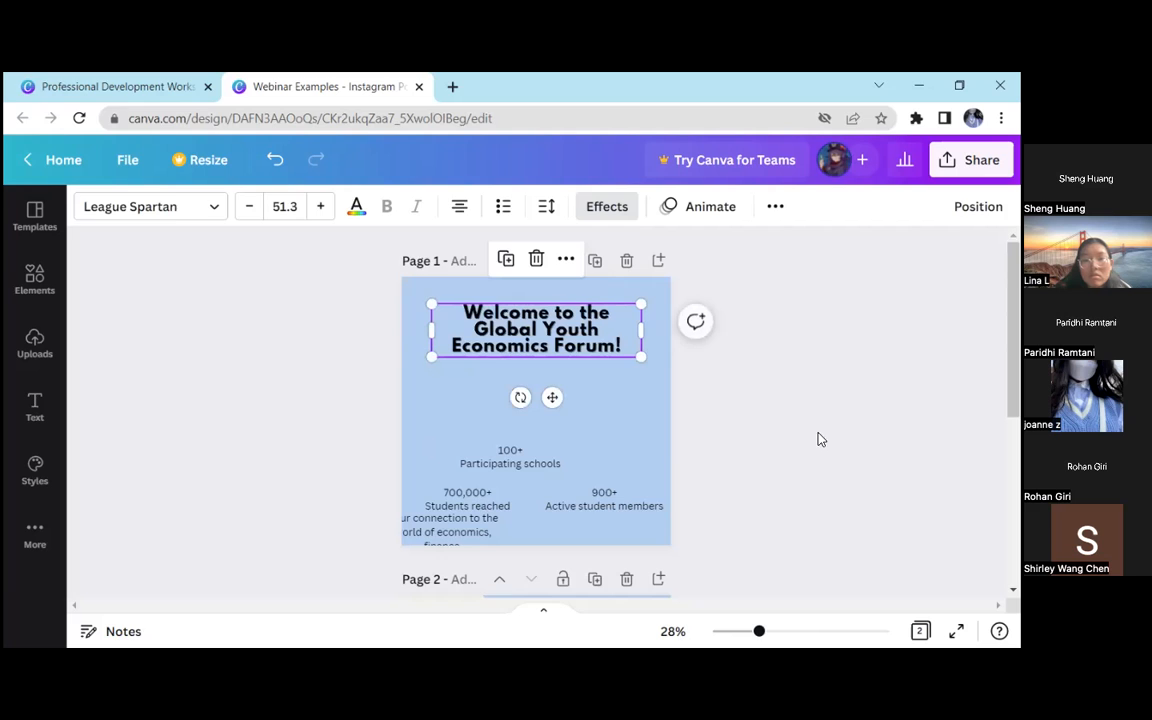
{"action": "left_click", "coordinate": [720, 396]}
{"action": "left_click_drag", "start_coordinate": [762, 631], "coordinate": [767, 631]}
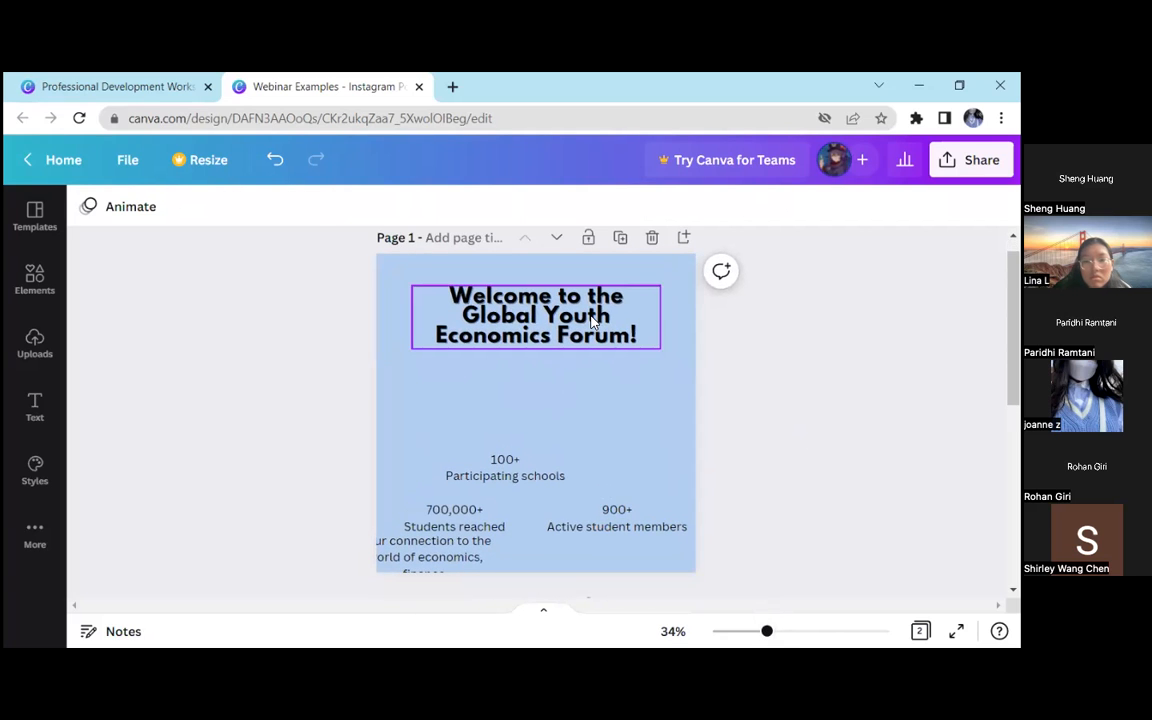
Set the welcome heading's shadow offset to 45 and enlarge the heading to font size 222
{"action": "left_click", "coordinate": [534, 290]}
{"action": "left_click", "coordinate": [607, 206]}
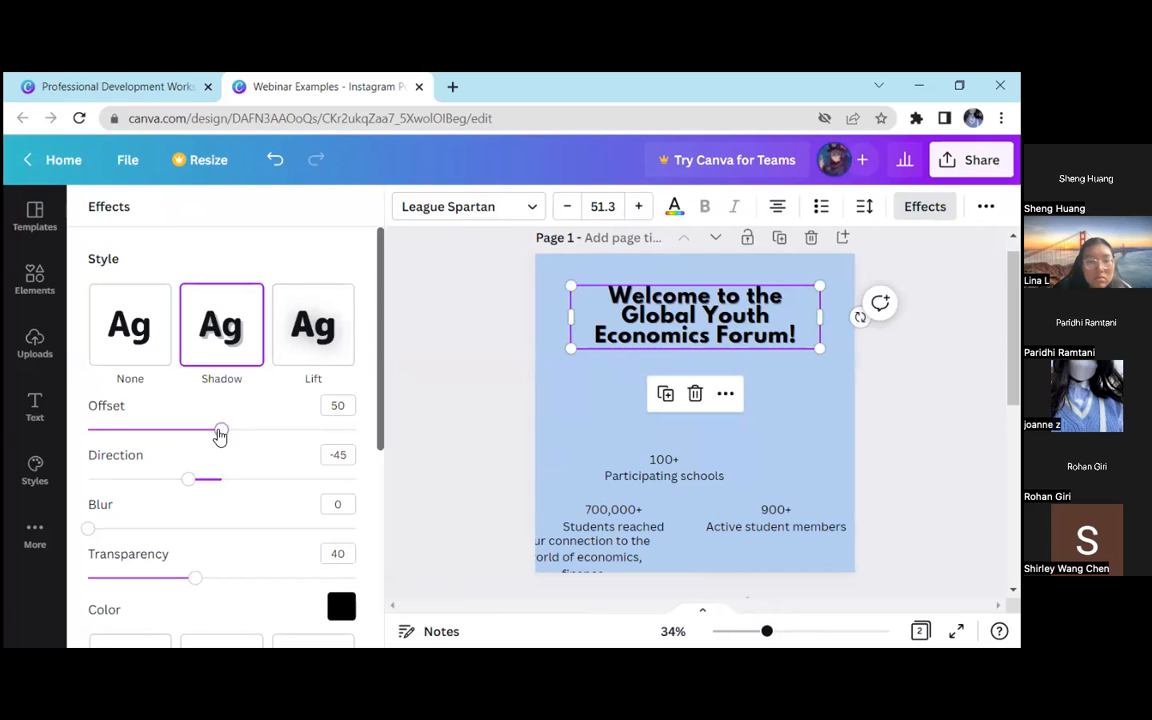
{"action": "left_click_drag", "start_coordinate": [220, 435], "coordinate": [207, 431]}
{"action": "left_click_drag", "start_coordinate": [569, 348], "coordinate": [74, 602]}
{"action": "left_click_drag", "start_coordinate": [815, 486], "coordinate": [905, 612]}
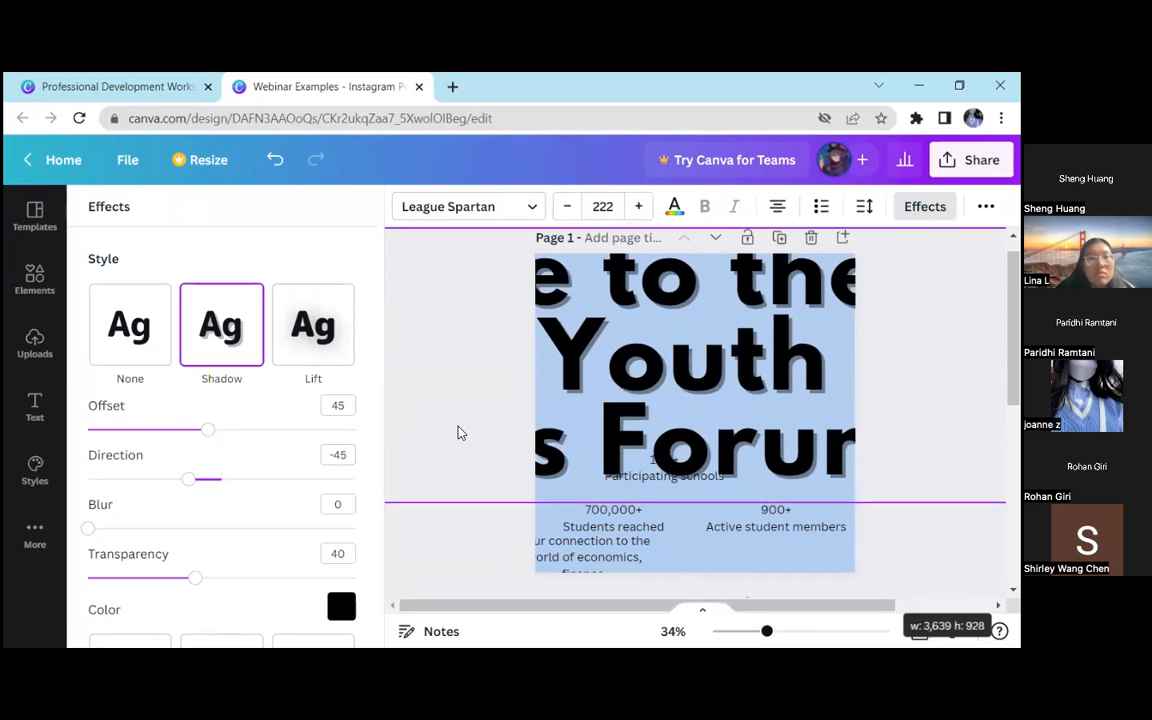
{"action": "left_click_drag", "start_coordinate": [458, 432], "coordinate": [458, 432]}
Try a shadow direction of 59 on the enlarged welcome heading, then set the direction to -38
{"action": "left_click_drag", "start_coordinate": [188, 479], "coordinate": [267, 481]}
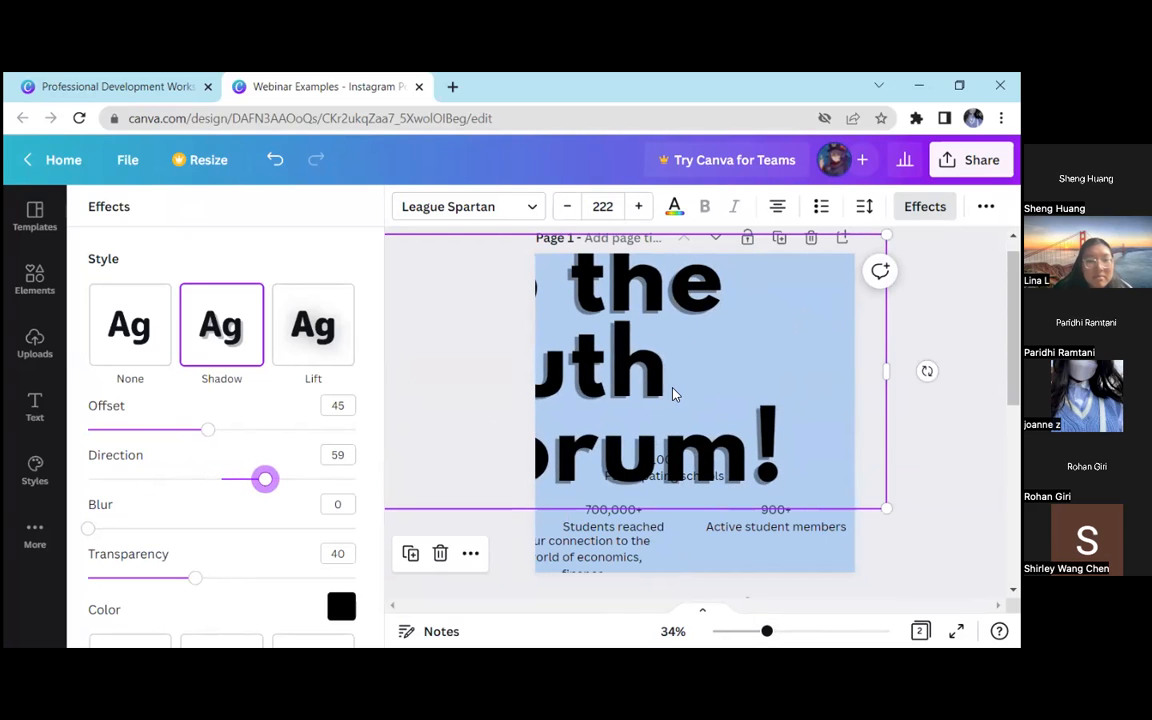
{"action": "mouse_move", "coordinate": [556, 376]}
{"action": "left_mouse_down"}
{"action": "mouse_move", "coordinate": [746, 360]}
{"action": "mouse_move", "coordinate": [541, 369]}
{"action": "left_mouse_up"}
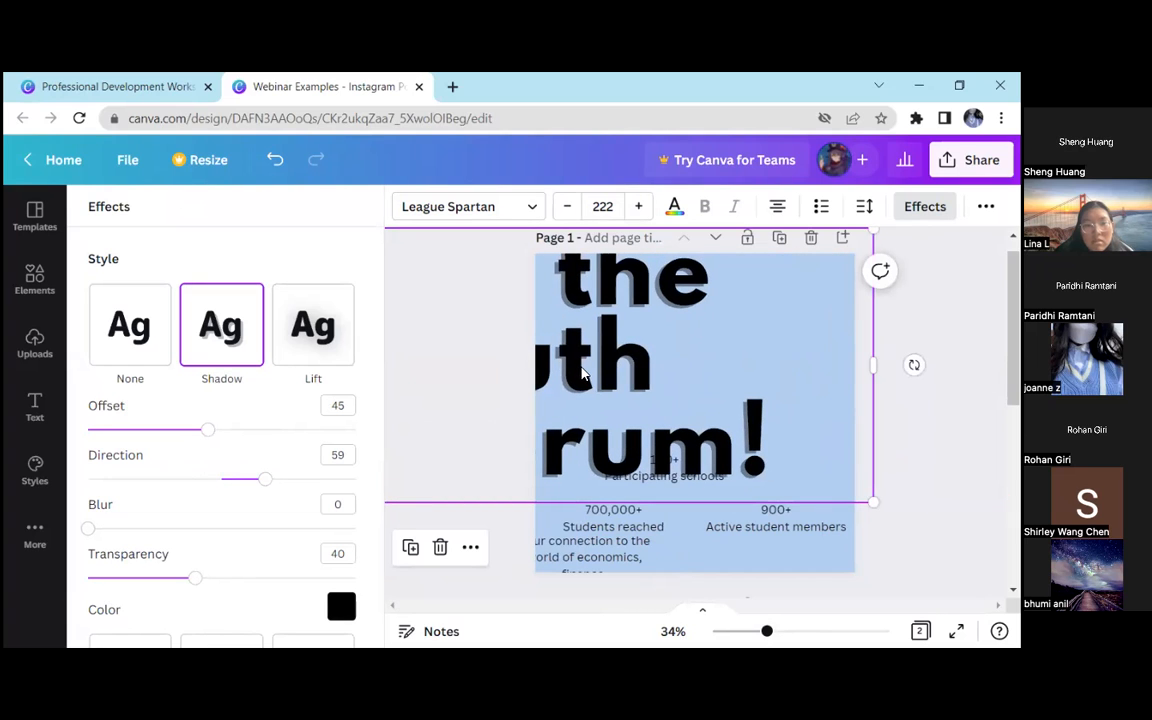
{"action": "left_click_drag", "start_coordinate": [265, 478], "coordinate": [164, 430]}
{"action": "left_click_drag", "start_coordinate": [360, 412], "coordinate": [231, 393]}
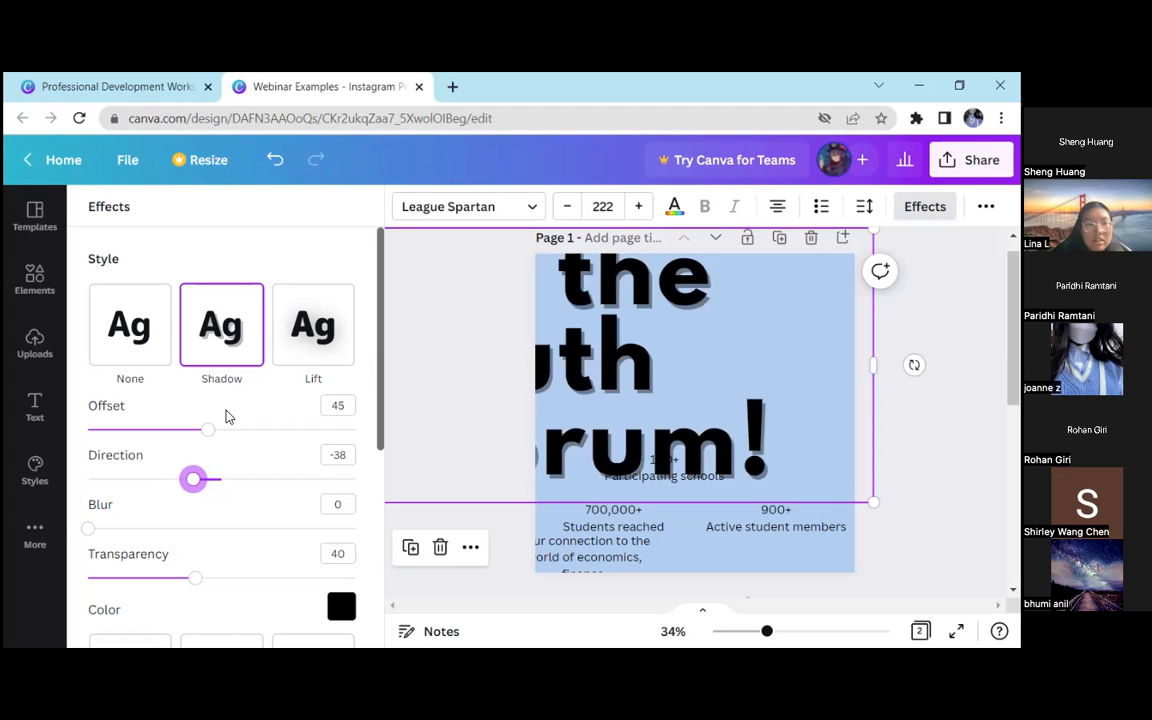
Vary the welcome heading's shadow offset between 100 and 0, then set it to 47
{"action": "left_click_drag", "start_coordinate": [176, 428], "coordinate": [293, 410]}
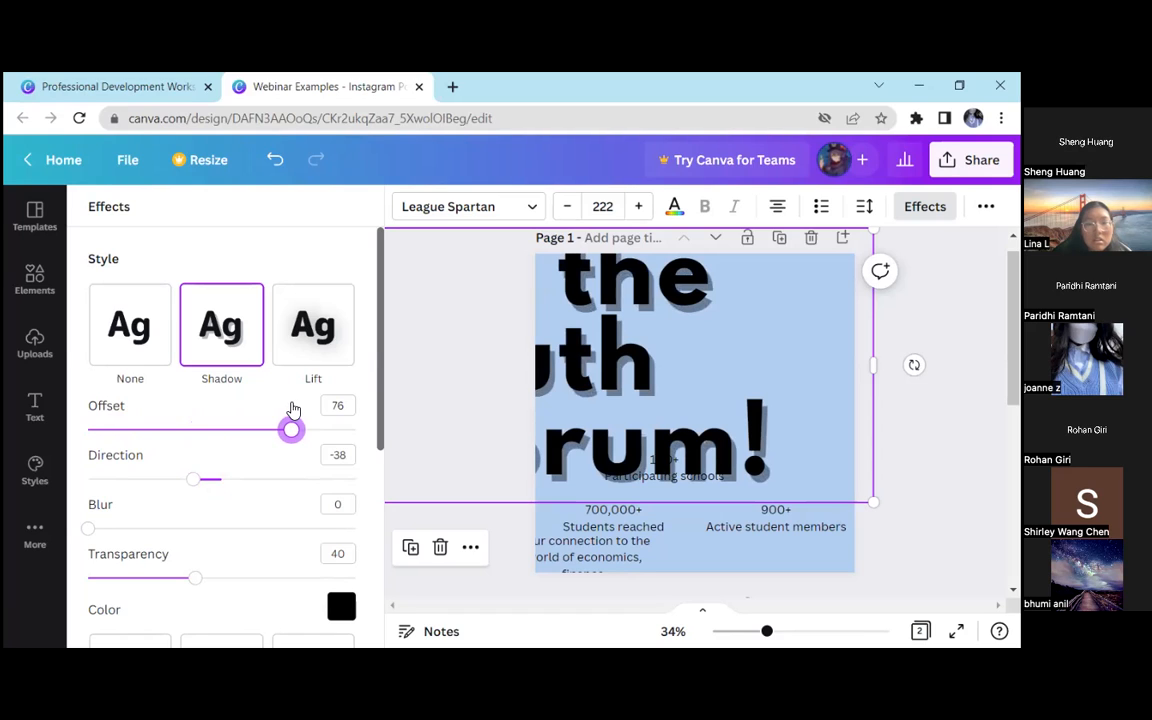
{"action": "left_click_drag", "start_coordinate": [293, 410], "coordinate": [357, 404]}
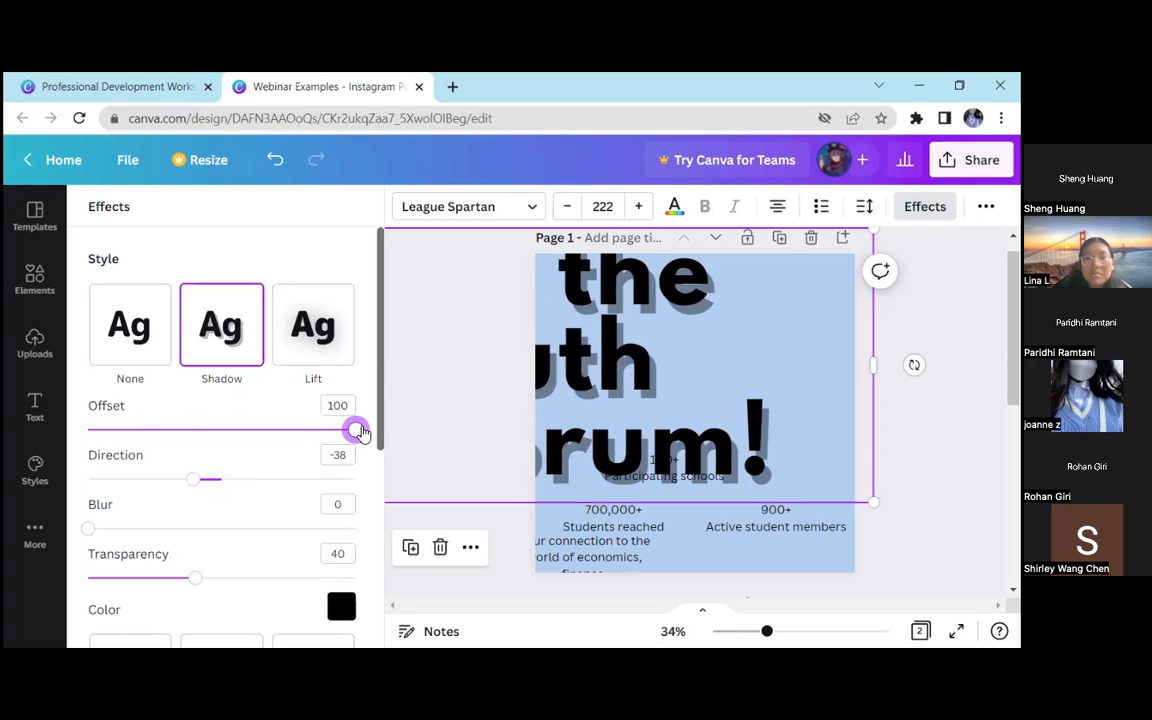
{"action": "left_click_drag", "start_coordinate": [363, 430], "coordinate": [10, 413]}
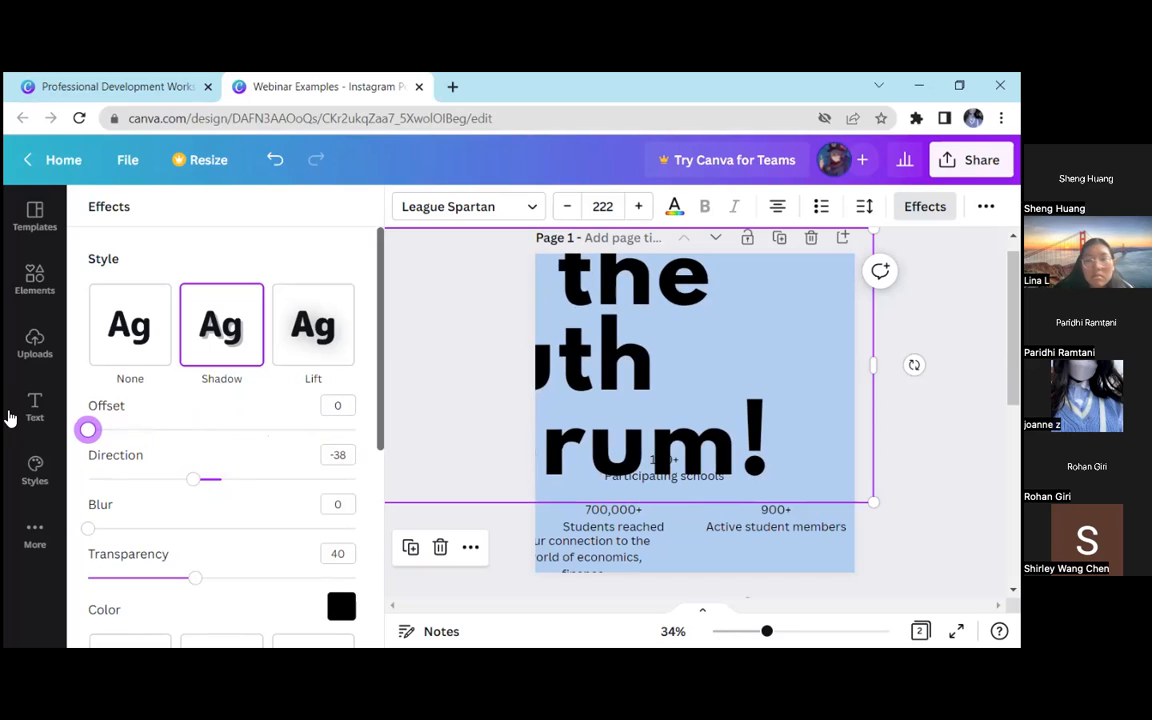
{"action": "left_click_drag", "start_coordinate": [95, 432], "coordinate": [160, 430]}
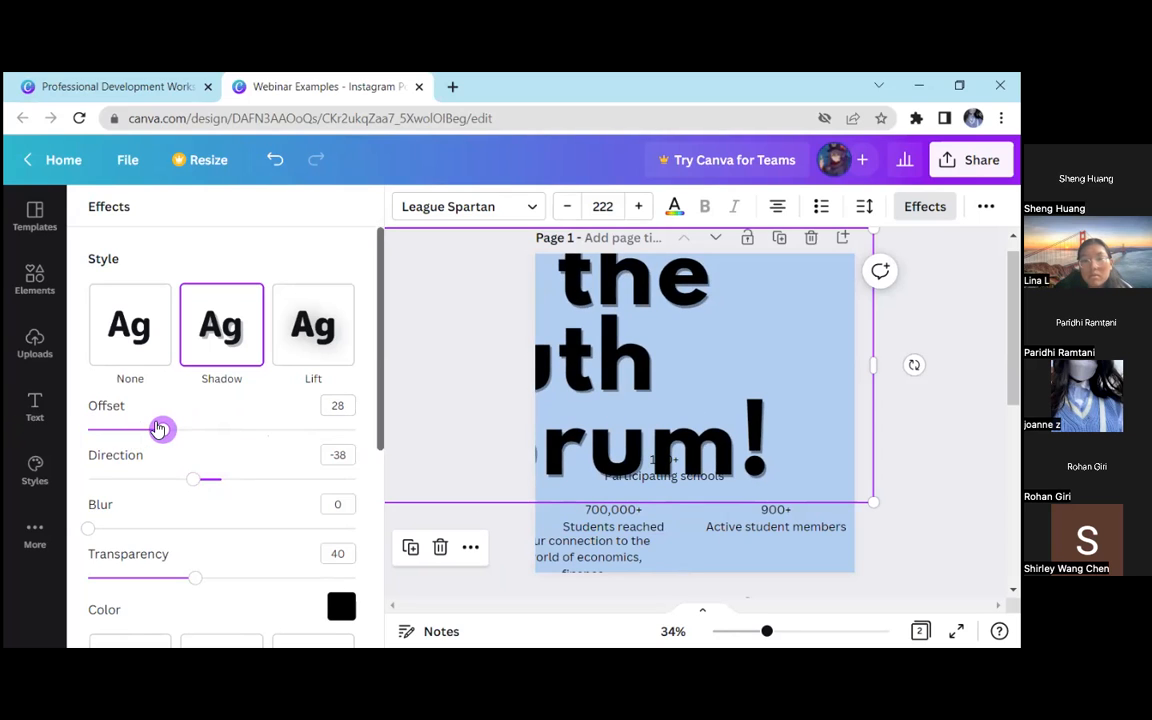
{"action": "left_click_drag", "start_coordinate": [175, 437], "coordinate": [214, 430]}
Try shadow blur values of 49 and 100 on the welcome heading, then reset the blur to 0
{"action": "left_click_drag", "start_coordinate": [90, 530], "coordinate": [222, 522]}
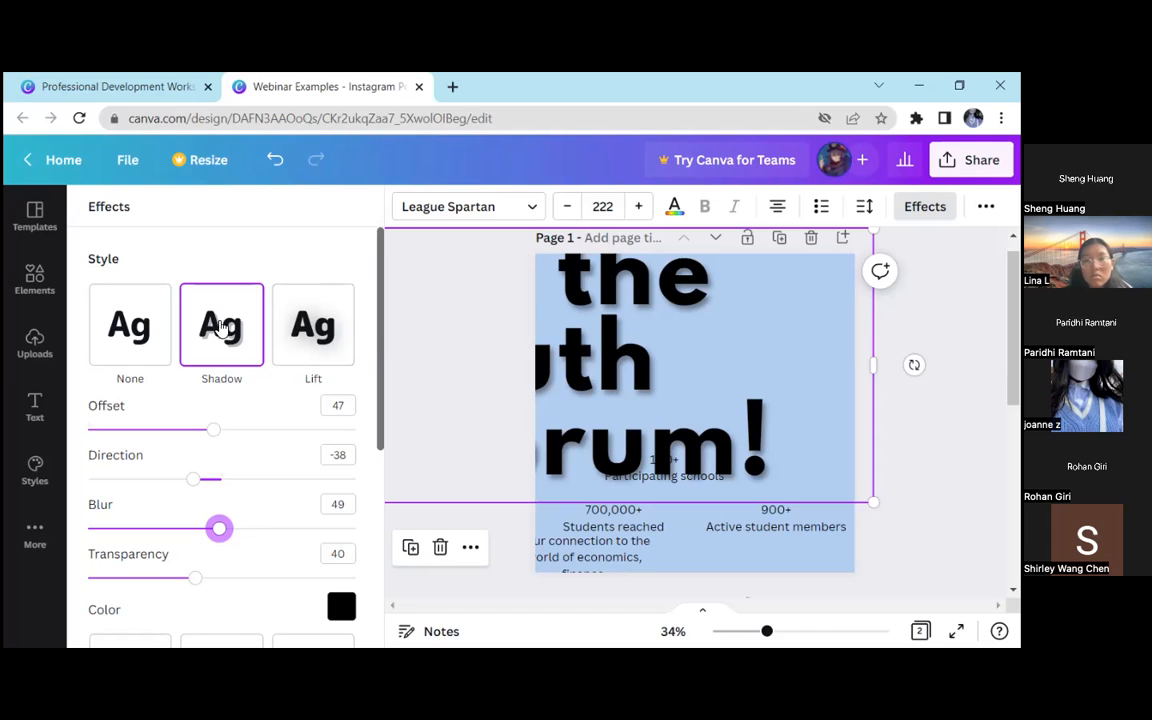
{"action": "left_click_drag", "start_coordinate": [219, 528], "coordinate": [378, 531]}
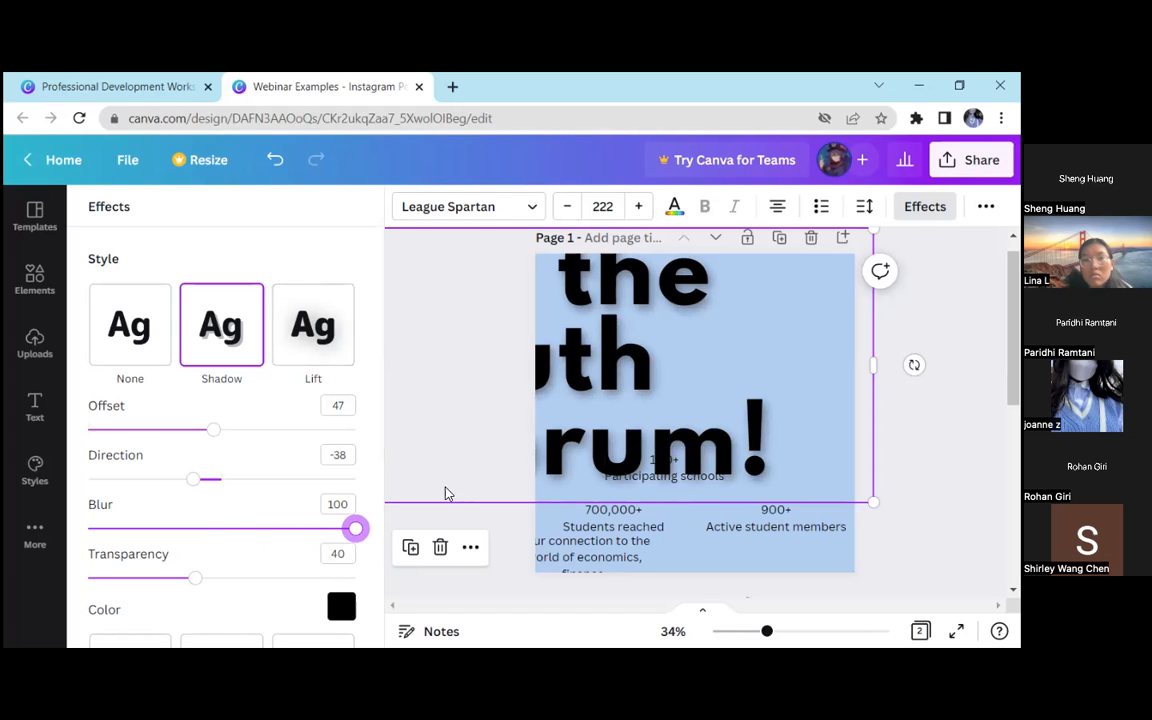
{"action": "left_click_drag", "start_coordinate": [351, 528], "coordinate": [87, 528]}
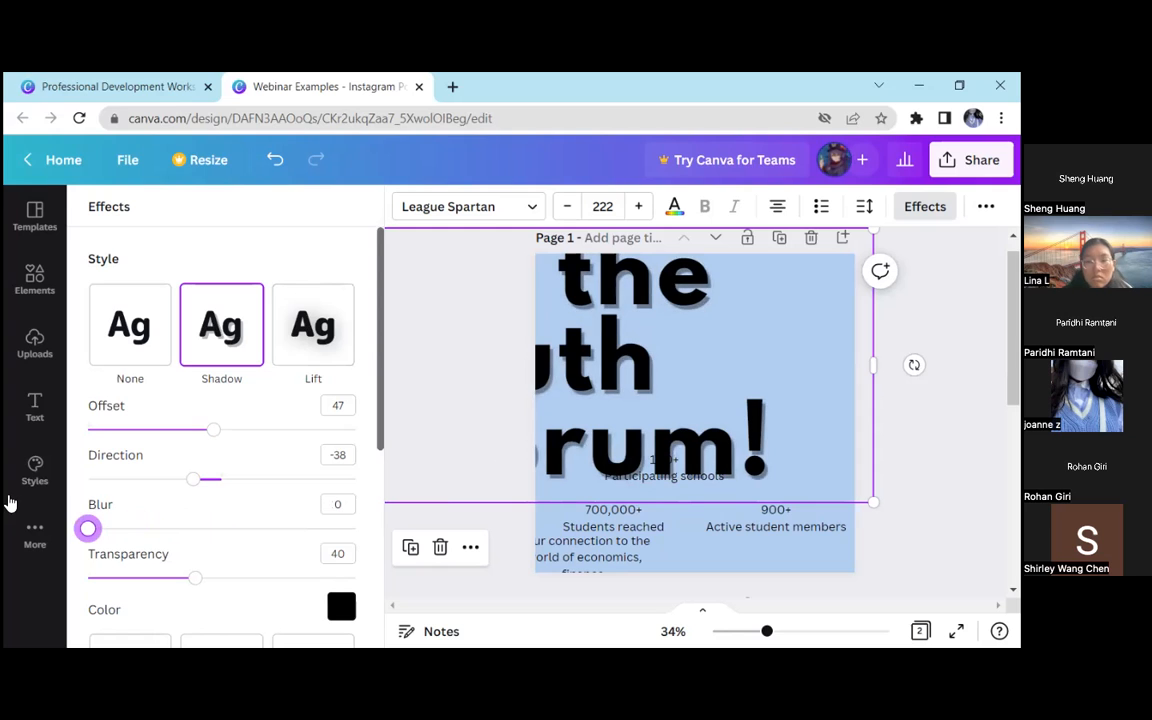
{"action": "left_click", "coordinate": [515, 521]}
{"action": "left_click", "coordinate": [579, 214]}
{"action": "scroll", "coordinate": [216, 460], "scroll_direction": "down", "scroll_amount": 2}
{"action": "scroll", "coordinate": [216, 450], "scroll_direction": "up", "scroll_amount": 2}
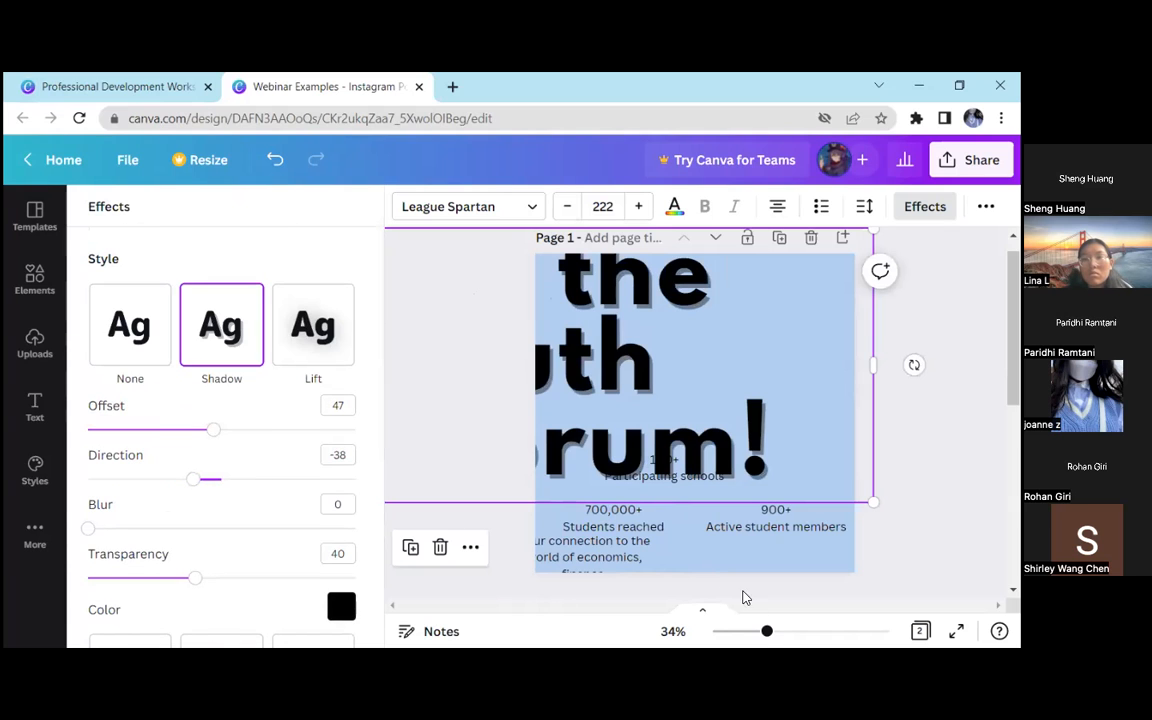
Lower the heading's shadow transparency to 5, raise it slightly and scale the heading down to font size 169
{"action": "left_click_drag", "start_coordinate": [766, 631], "coordinate": [805, 631]}
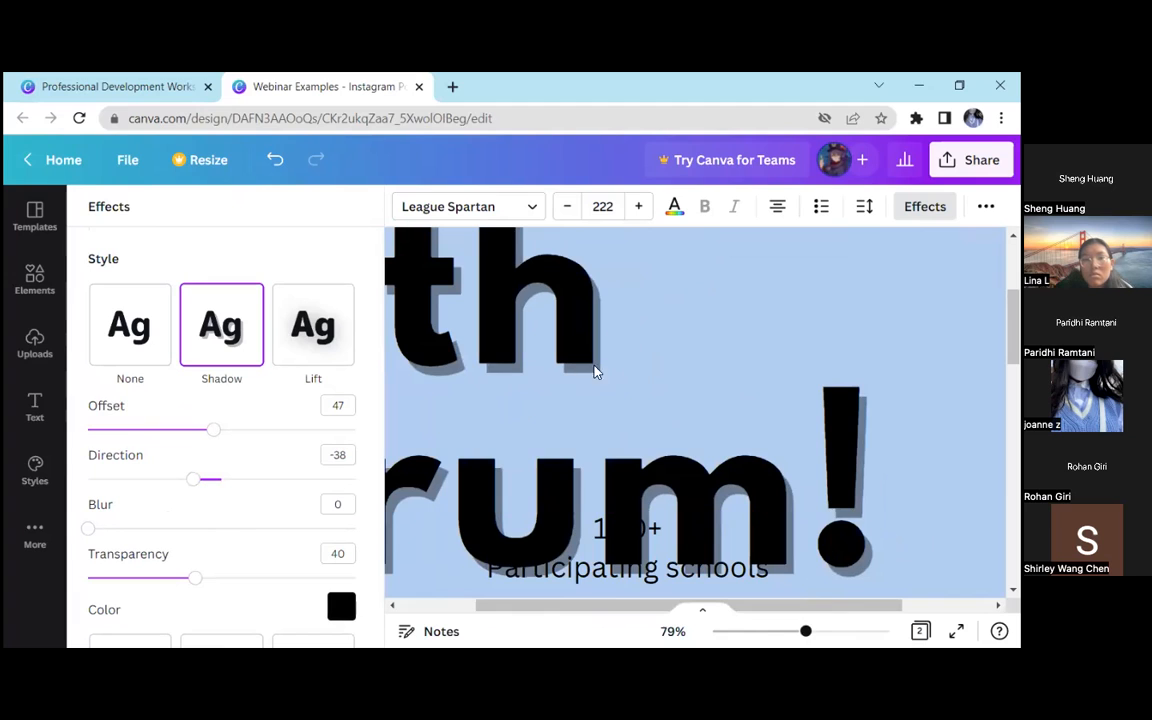
{"action": "left_click_drag", "start_coordinate": [200, 583], "coordinate": [104, 583]}
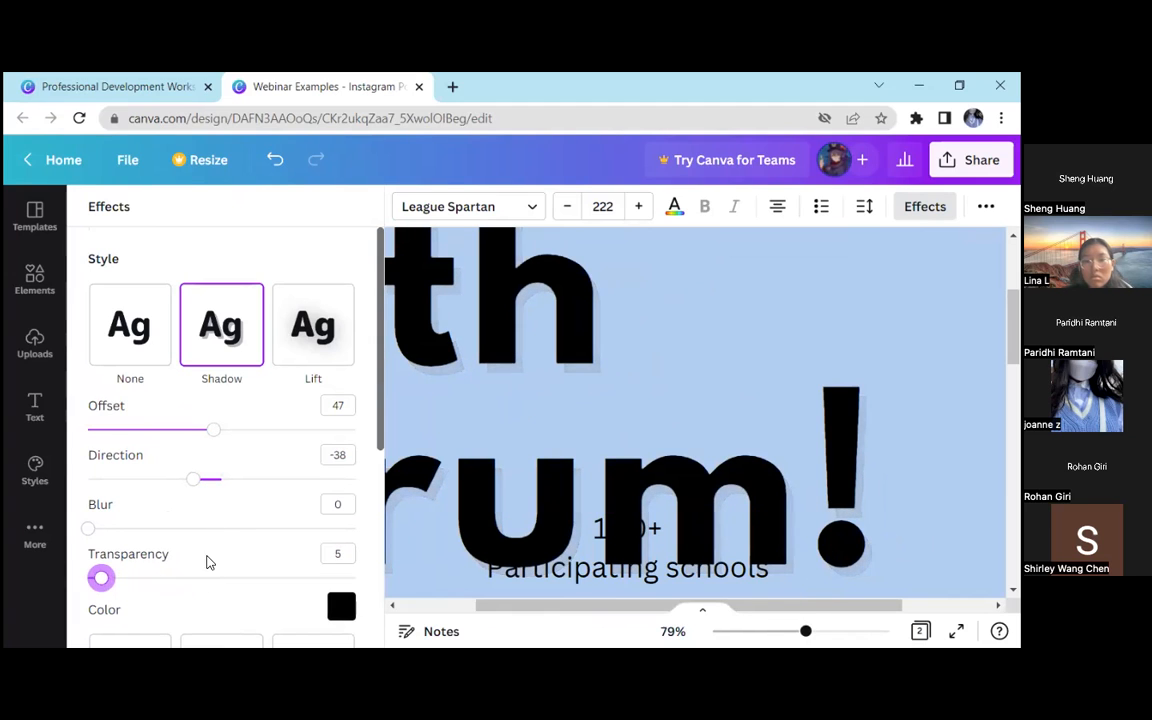
{"action": "left_click_drag", "start_coordinate": [100, 577], "coordinate": [131, 577]}
{"action": "left_click_drag", "start_coordinate": [805, 631], "coordinate": [758, 630]}
{"action": "left_click_drag", "start_coordinate": [848, 488], "coordinate": [601, 350]}
Compare the Shadow and Lift styles on the welcome heading and apply Lift with an intensity of 80
{"action": "left_click", "coordinate": [299, 333]}
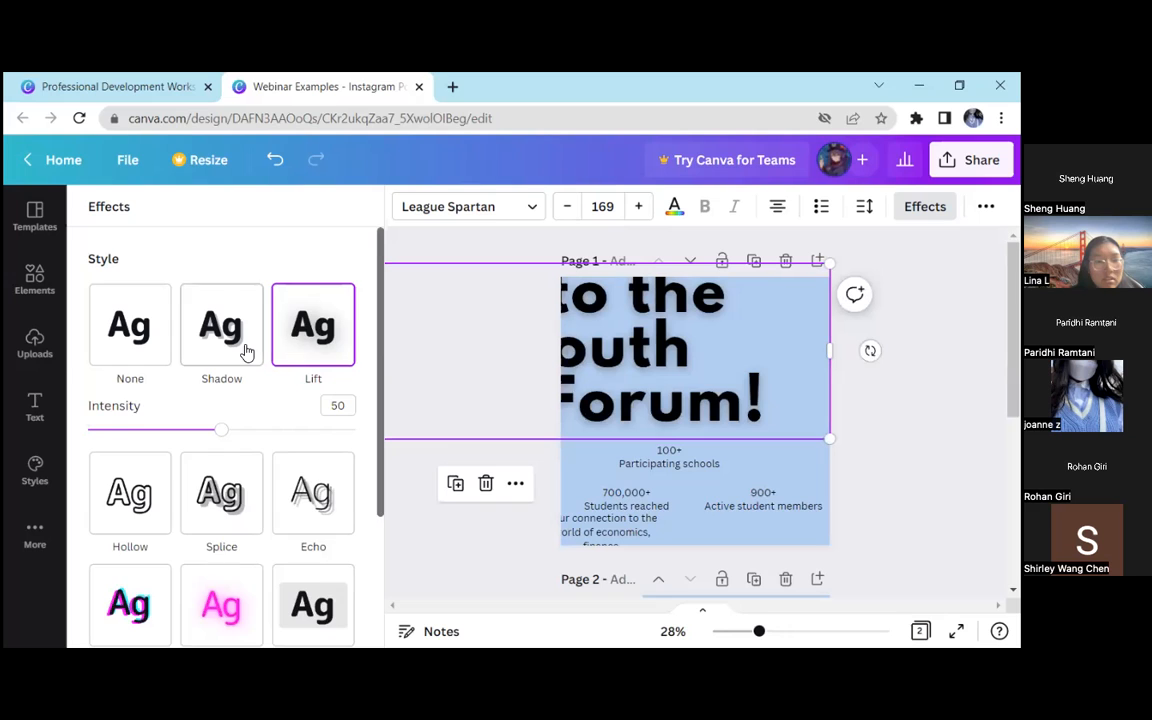
{"action": "left_click", "coordinate": [245, 350]}
{"action": "left_click_drag", "start_coordinate": [101, 536], "coordinate": [352, 527]}
{"action": "left_click", "coordinate": [300, 342]}
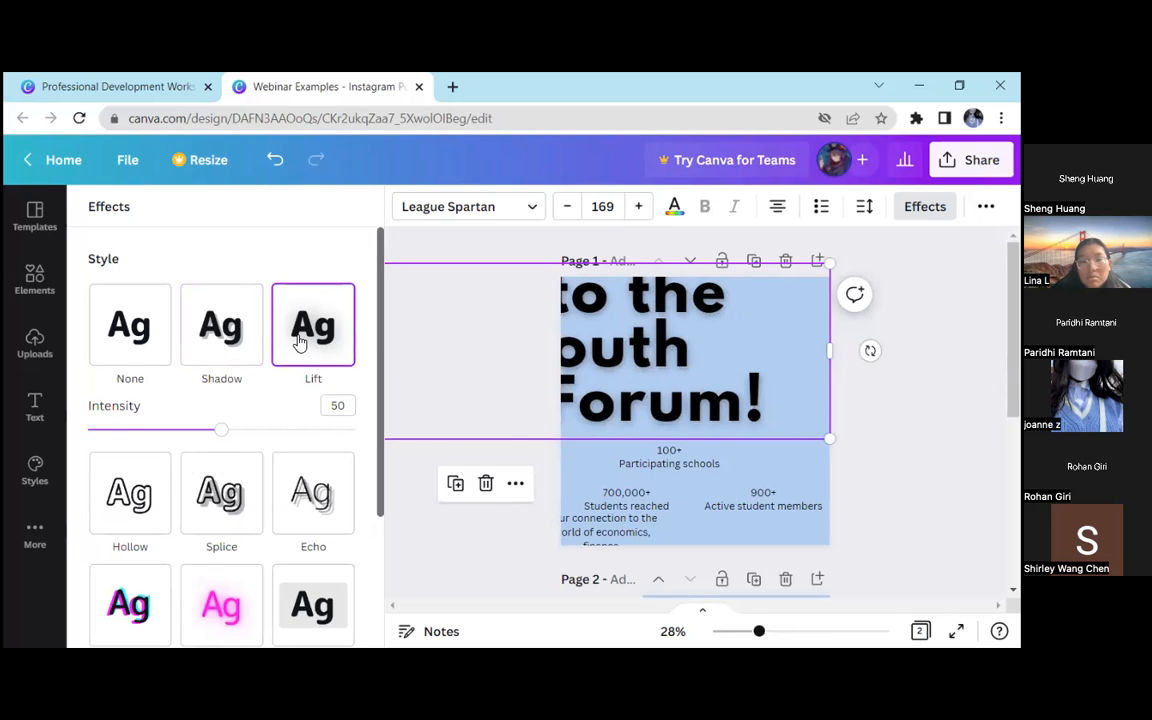
{"action": "left_click_drag", "start_coordinate": [211, 441], "coordinate": [303, 425]}
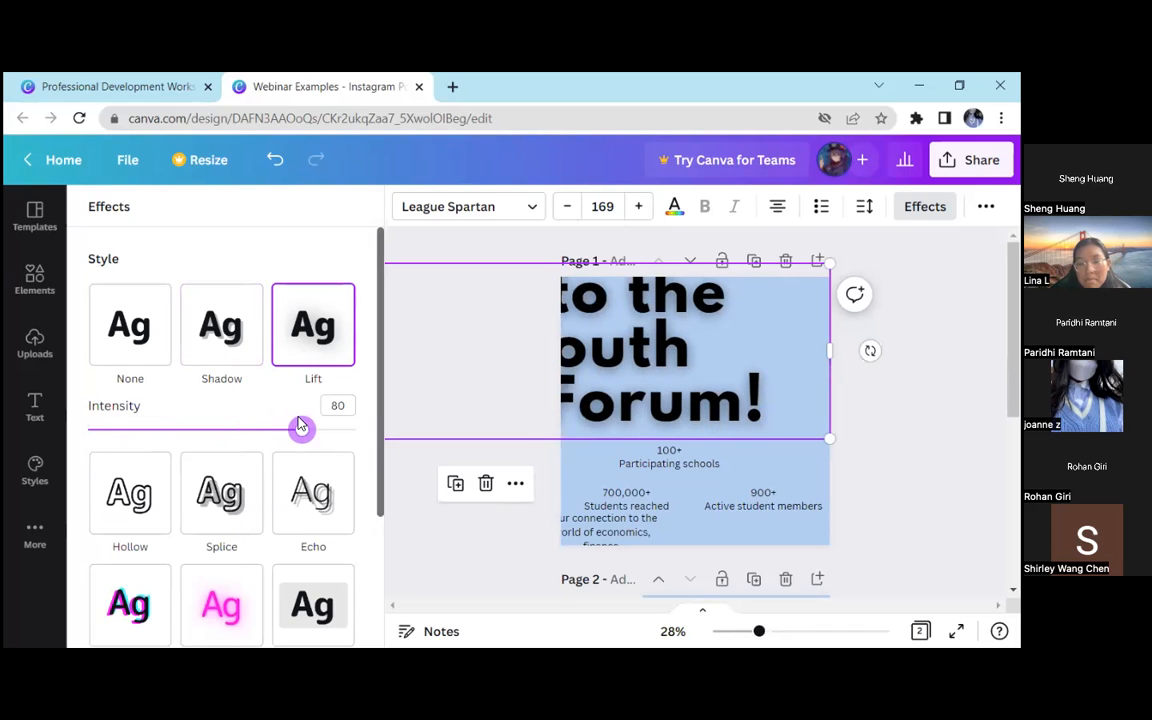
Scale the welcome heading down to font size 56.7 and centre it near the top of page 1
{"action": "left_click_drag", "start_coordinate": [834, 436], "coordinate": [689, 399]}
{"action": "left_click_drag", "start_coordinate": [465, 313], "coordinate": [650, 326]}
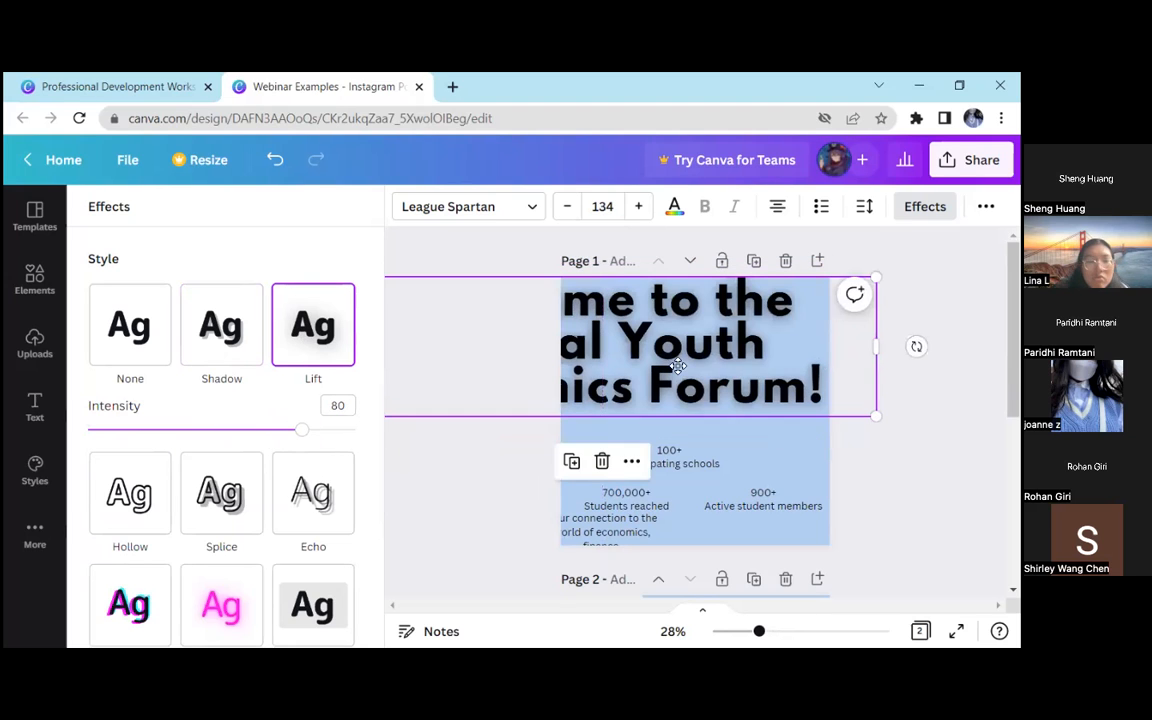
{"action": "left_click_drag", "start_coordinate": [678, 366], "coordinate": [578, 351]}
{"action": "left_click_drag", "start_coordinate": [699, 377], "coordinate": [751, 368]}
{"action": "left_click_drag", "start_coordinate": [677, 350], "coordinate": [768, 347]}
{"action": "left_click_drag", "start_coordinate": [529, 293], "coordinate": [641, 330]}
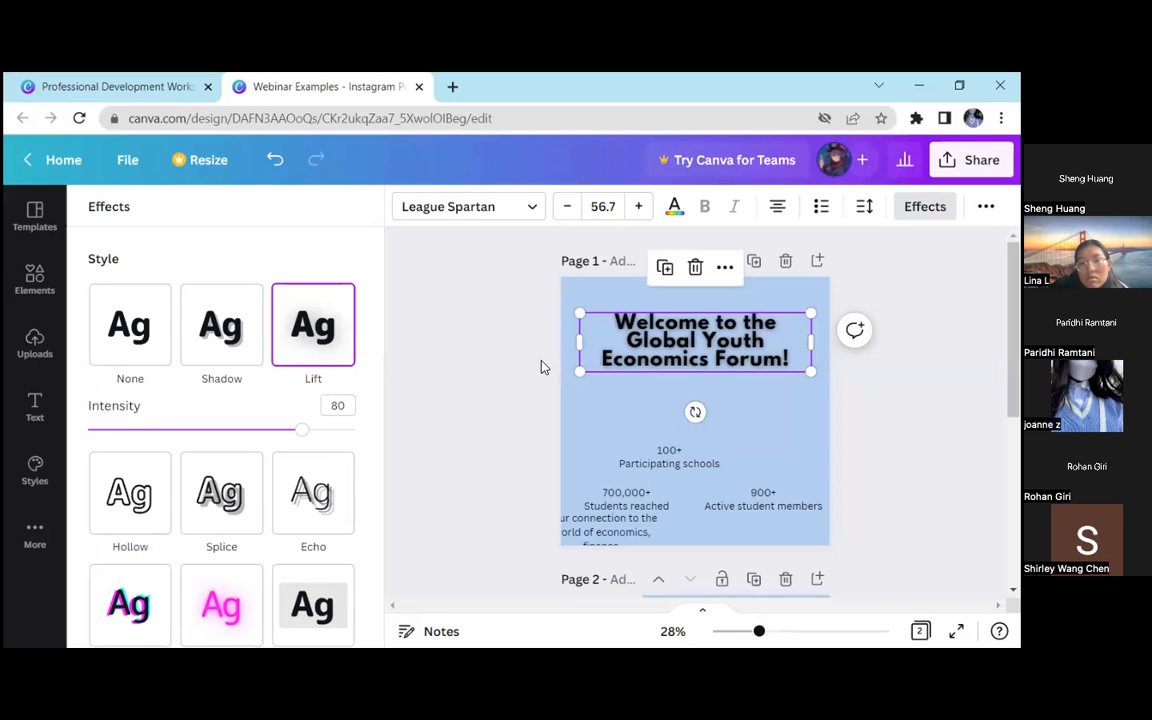
Try the Hollow style on the welcome heading, then apply Splice with thickness 51 and offset 41
{"action": "left_click", "coordinate": [161, 494]}
{"action": "left_click_drag", "start_coordinate": [761, 633], "coordinate": [777, 631]}
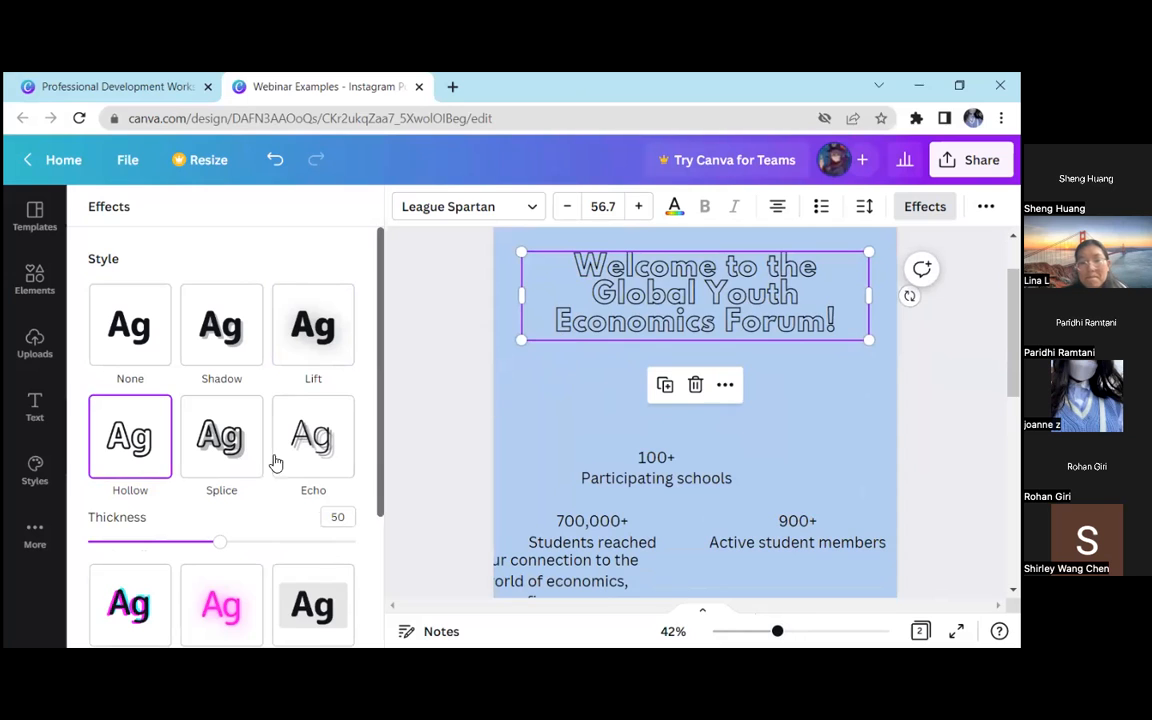
{"action": "left_click", "coordinate": [221, 456]}
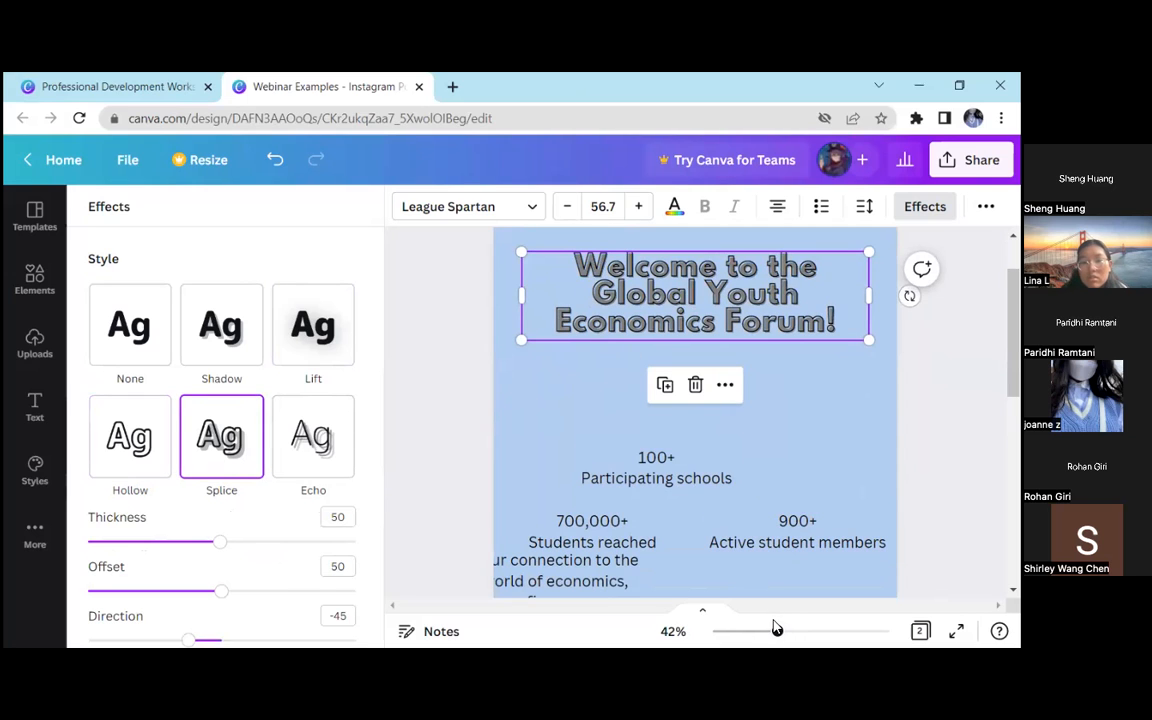
{"action": "left_click_drag", "start_coordinate": [212, 592], "coordinate": [224, 549]}
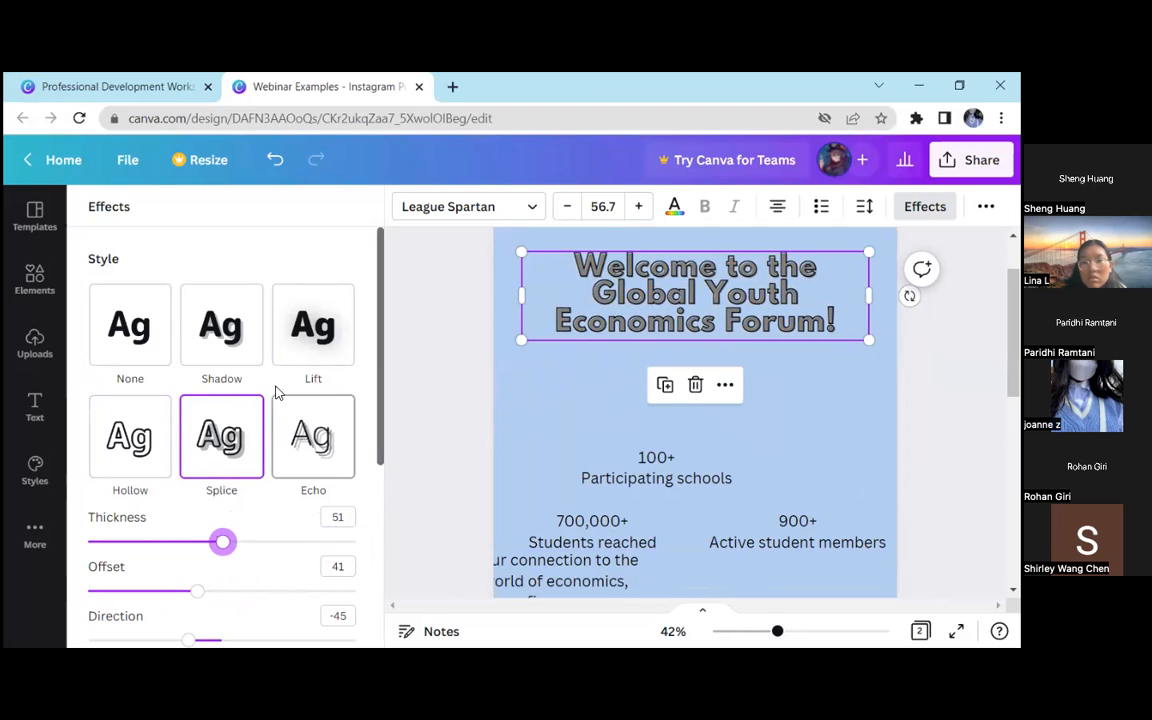
Try the light blue document colour for the heading's Splice effect, then set a custom dark blue and deselect the heading
{"action": "scroll", "coordinate": [274, 465], "scroll_direction": "down", "scroll_amount": 3}
{"action": "left_click", "coordinate": [341, 405]}
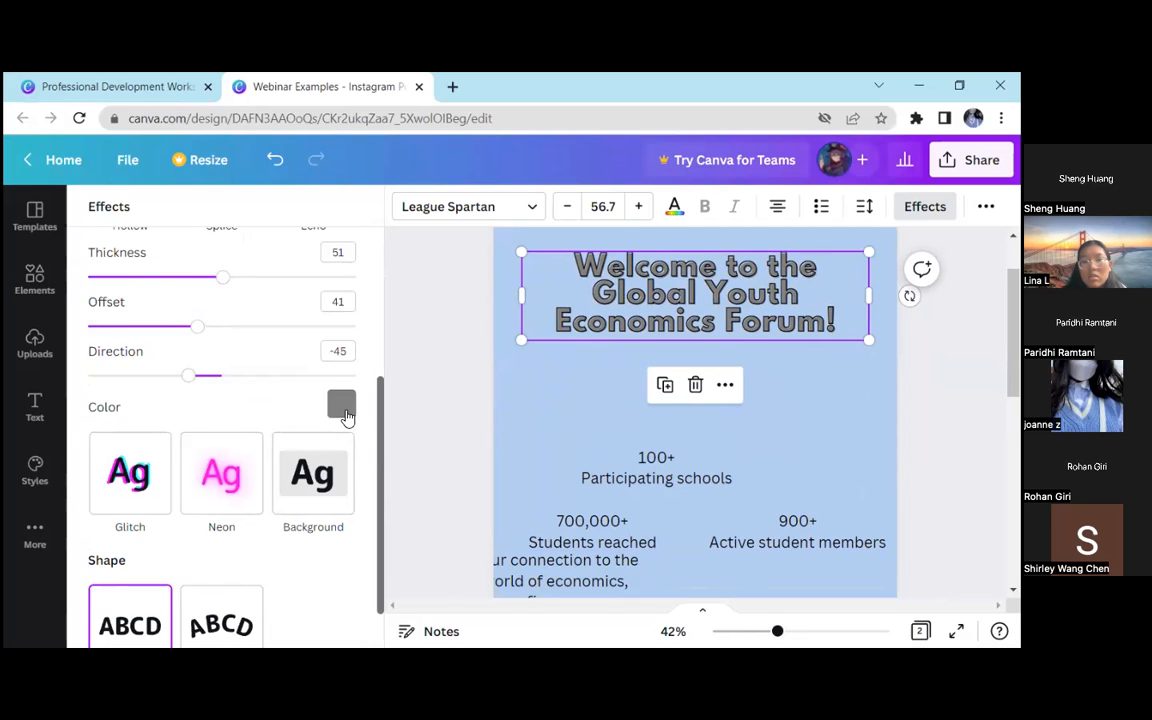
{"action": "left_click", "coordinate": [149, 205]}
{"action": "left_click", "coordinate": [109, 200]}
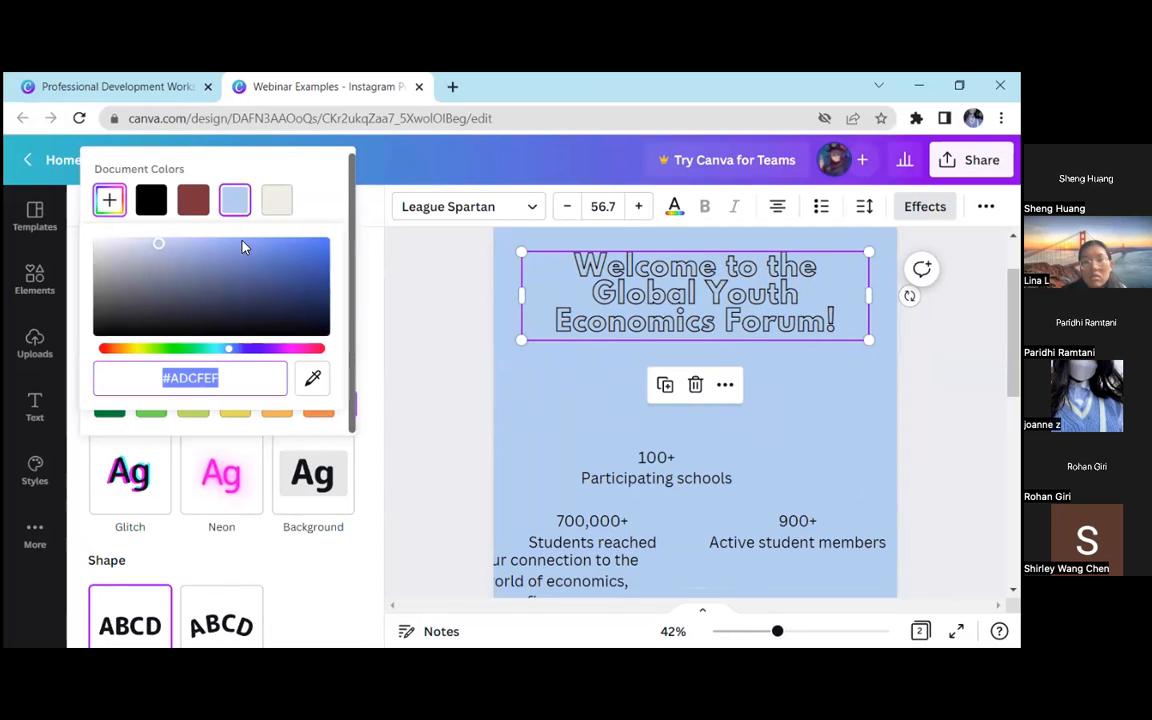
{"action": "left_click", "coordinate": [238, 204]}
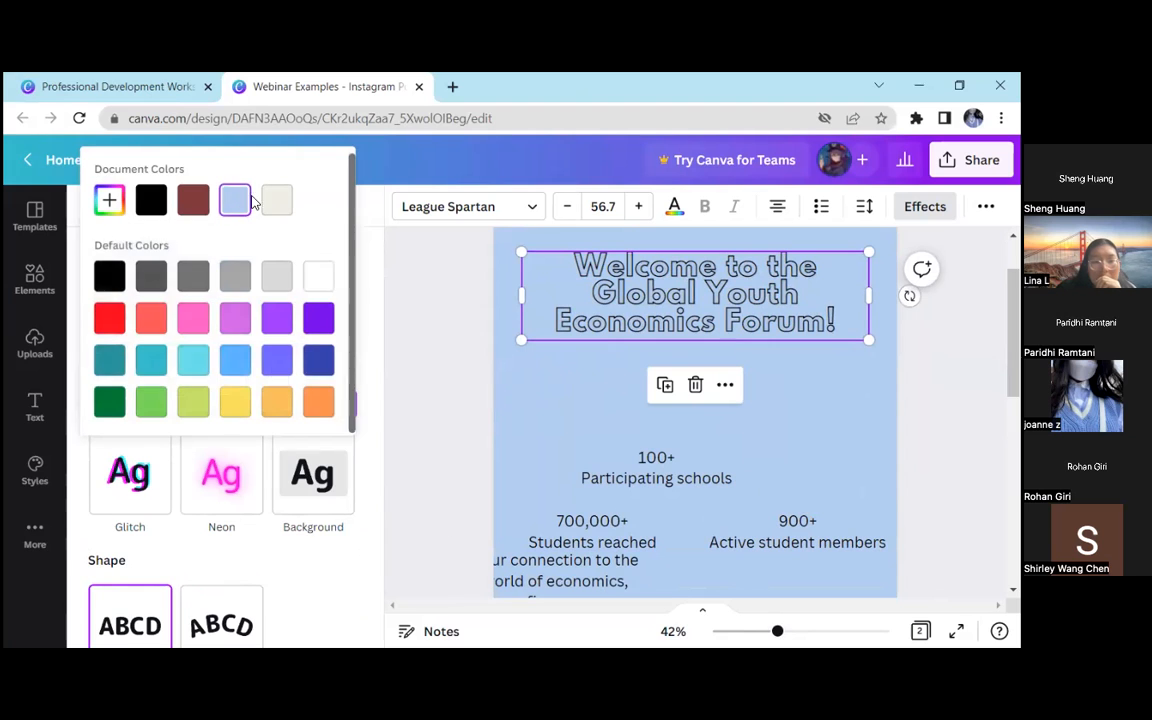
{"action": "left_click", "coordinate": [109, 200]}
{"action": "left_click_drag", "start_coordinate": [170, 263], "coordinate": [233, 297]}
{"action": "left_click", "coordinate": [417, 308]}
{"action": "left_click", "coordinate": [322, 306]}
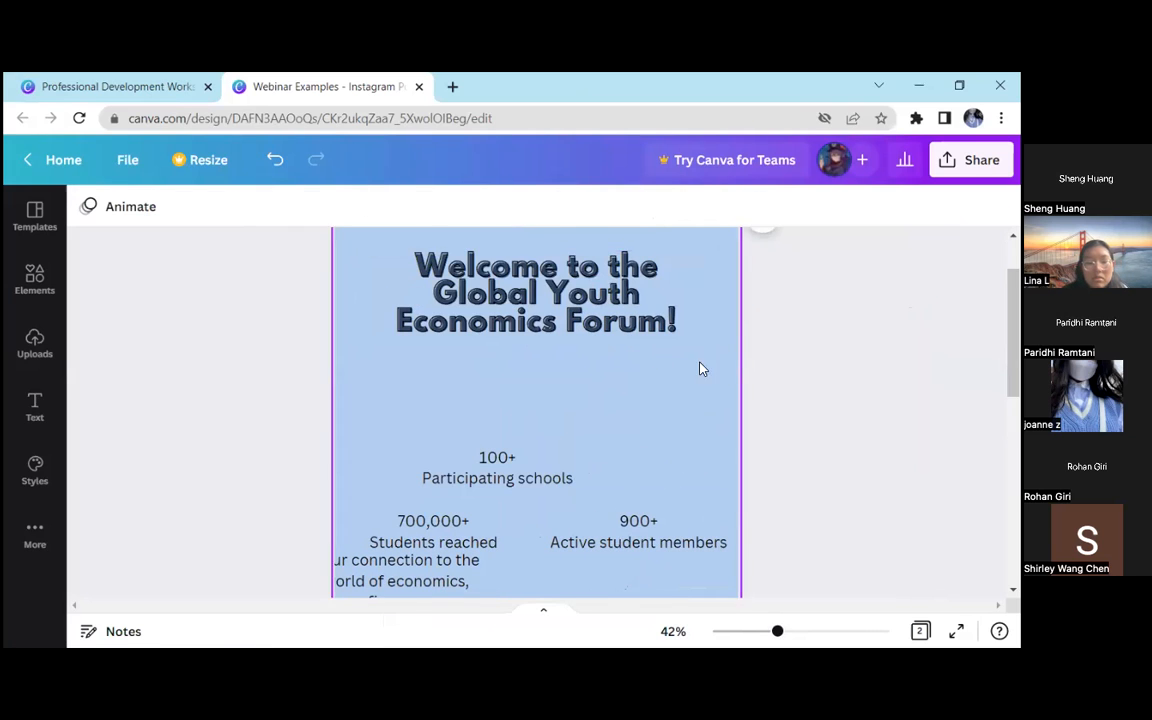
{"action": "scroll", "coordinate": [755, 558], "scroll_direction": "up", "scroll_amount": 2}
{"action": "mouse_move", "coordinate": [785, 640]}
{"action": "left_mouse_down"}
{"action": "mouse_move", "coordinate": [825, 633]}
{"action": "mouse_move", "coordinate": [769, 631]}
{"action": "left_mouse_up"}
{"action": "scroll", "coordinate": [729, 492], "scroll_direction": "down", "scroll_amount": 2}
Apply the Echo style effect to the welcome heading and view it enlarged
{"action": "left_click", "coordinate": [604, 302]}
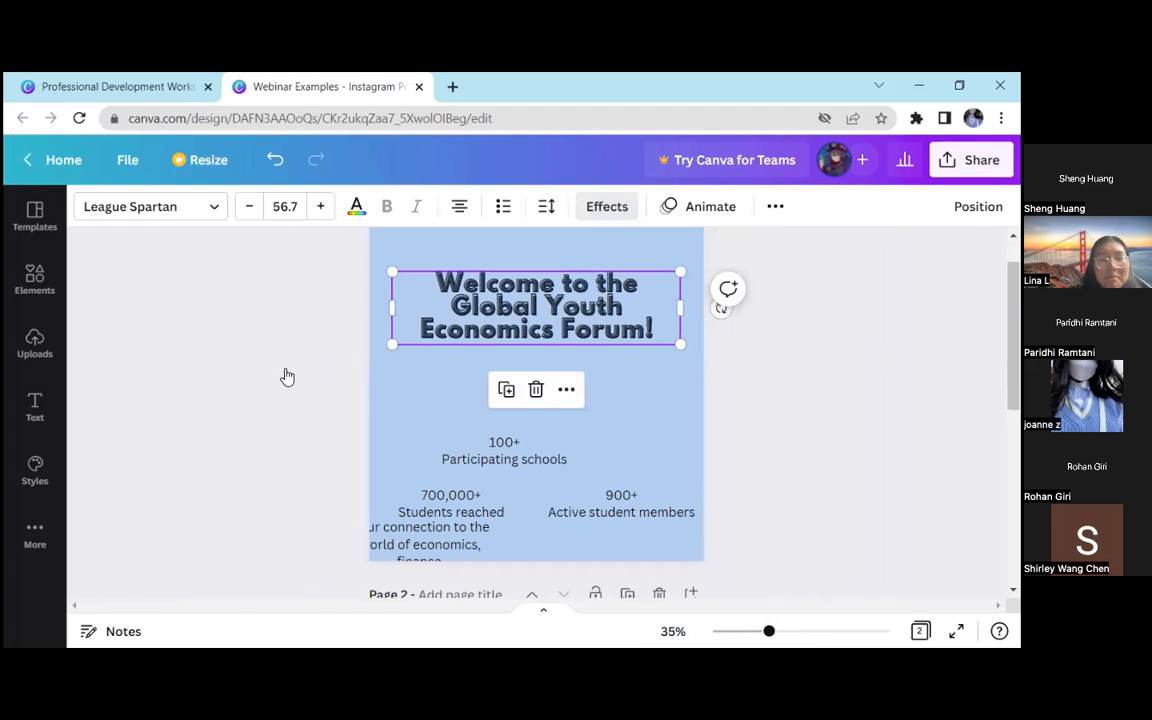
{"action": "left_click", "coordinate": [607, 206]}
{"action": "left_click", "coordinate": [314, 442]}
{"action": "mouse_move", "coordinate": [782, 636]}
{"action": "left_mouse_down"}
{"action": "mouse_move", "coordinate": [832, 632]}
{"action": "mouse_move", "coordinate": [790, 631]}
{"action": "left_mouse_up"}
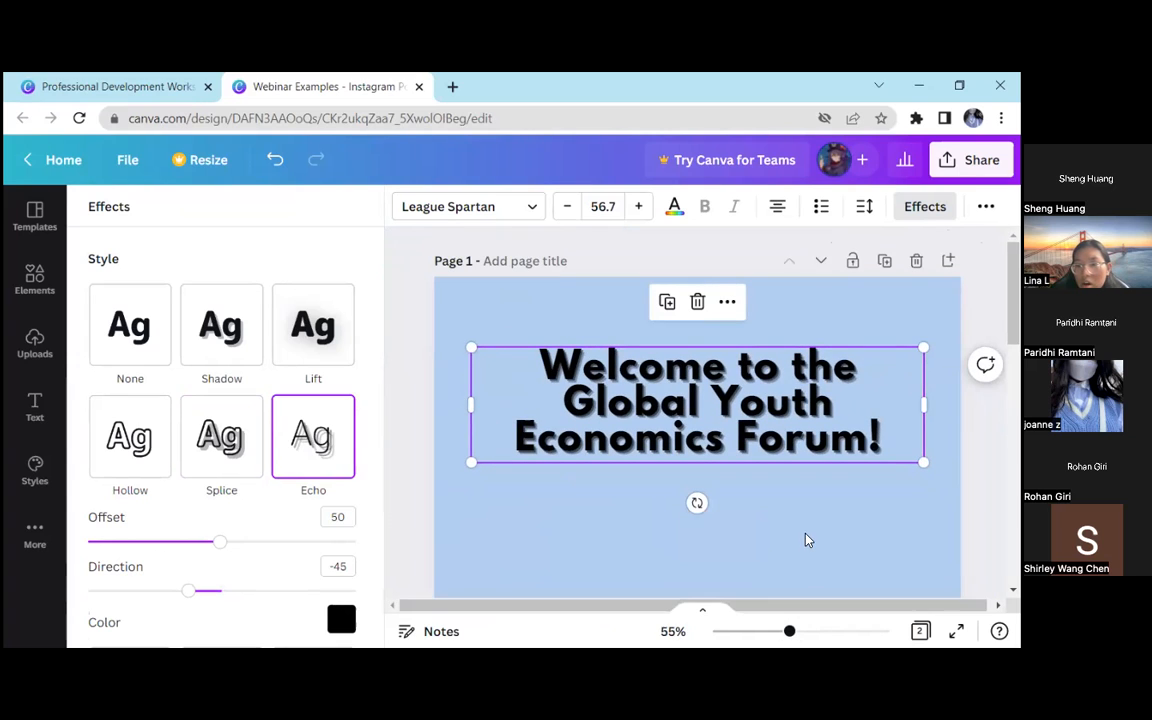
{"action": "scroll", "coordinate": [800, 563], "scroll_direction": "down", "scroll_amount": 2}
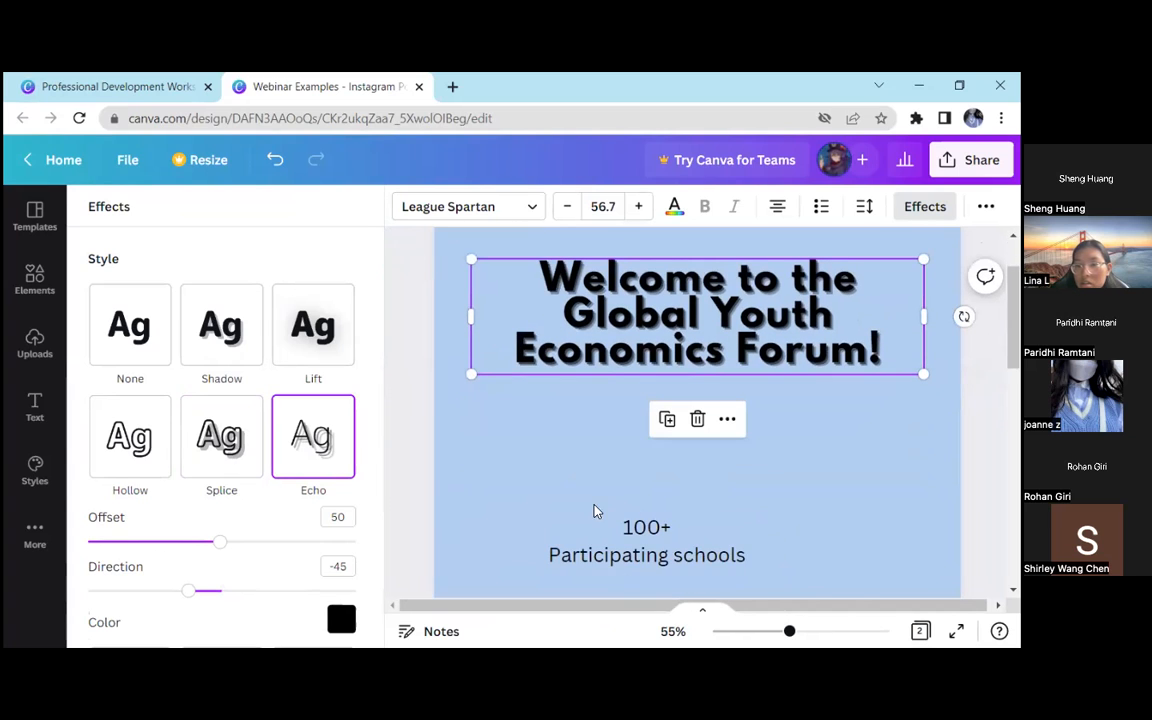
Apply the Glitch style effect to the welcome heading, then switch it to Neon
{"action": "scroll", "coordinate": [290, 470], "scroll_direction": "down", "scroll_amount": 3}
{"action": "left_click", "coordinate": [159, 450]}
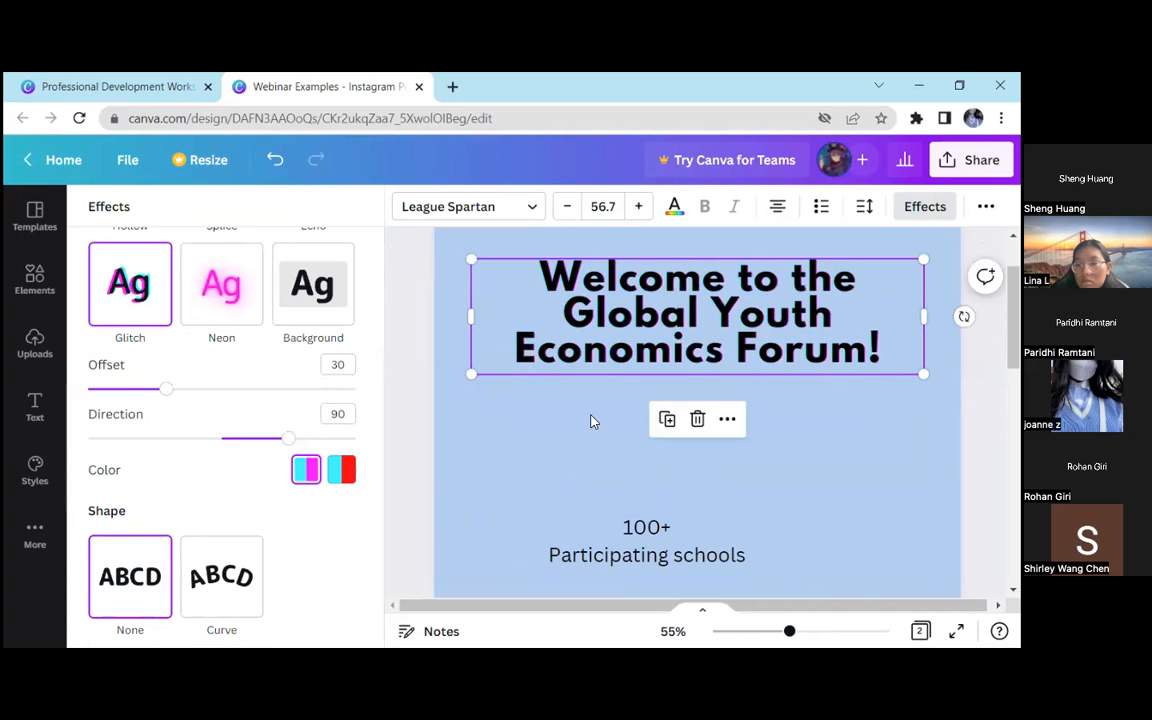
{"action": "scroll", "coordinate": [600, 420], "scroll_direction": "up", "scroll_amount": 2}
{"action": "mouse_move", "coordinate": [792, 631]}
{"action": "left_mouse_down"}
{"action": "mouse_move", "coordinate": [826, 631]}
{"action": "mouse_move", "coordinate": [790, 631]}
{"action": "left_mouse_up"}
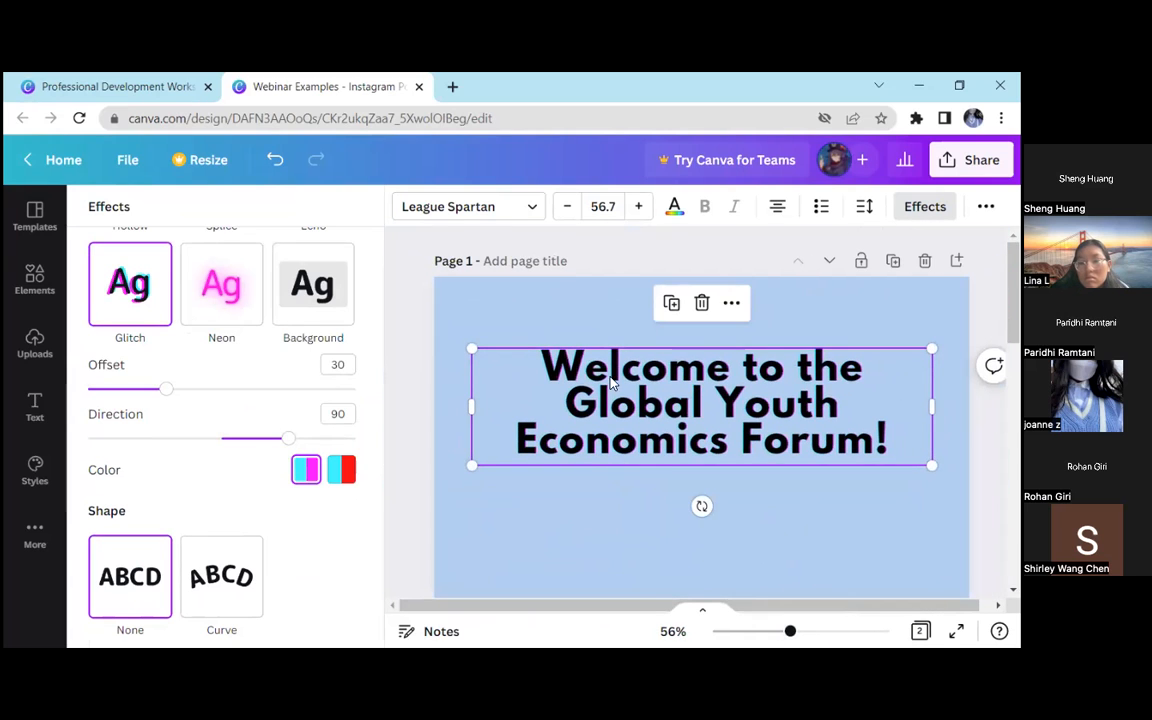
{"action": "left_click", "coordinate": [233, 291]}
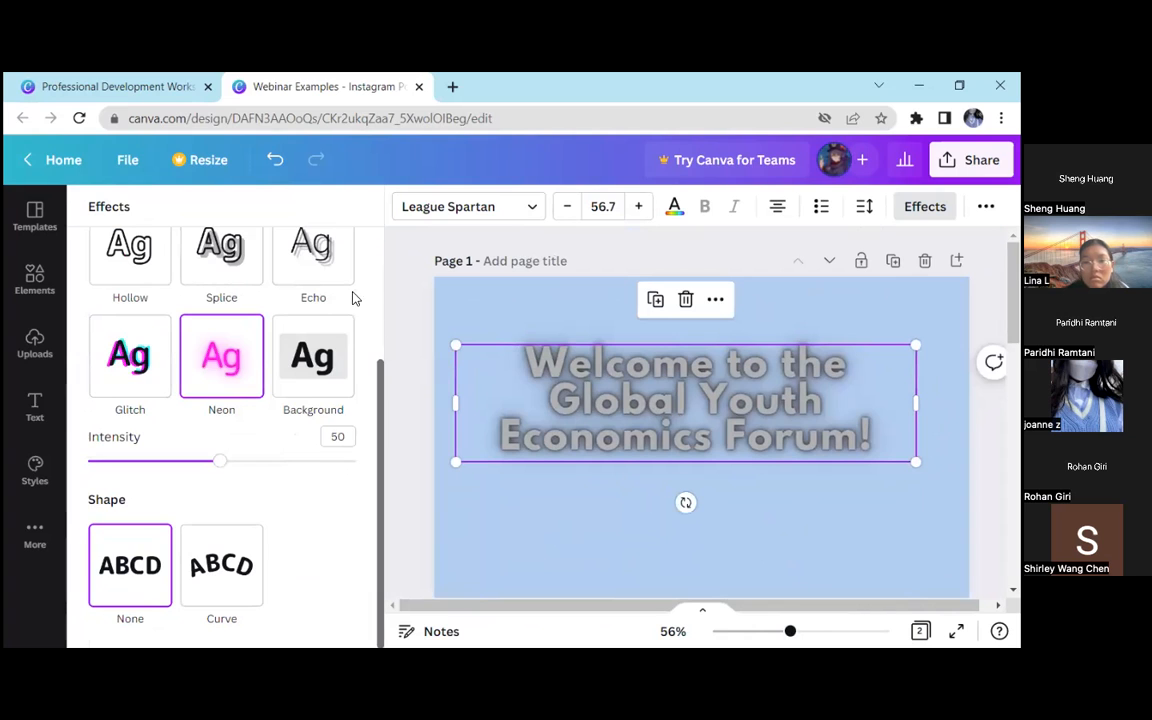
Apply the Background style to the welcome heading with transparency 97, spread 39 and roundness 62
{"action": "left_click", "coordinate": [313, 356]}
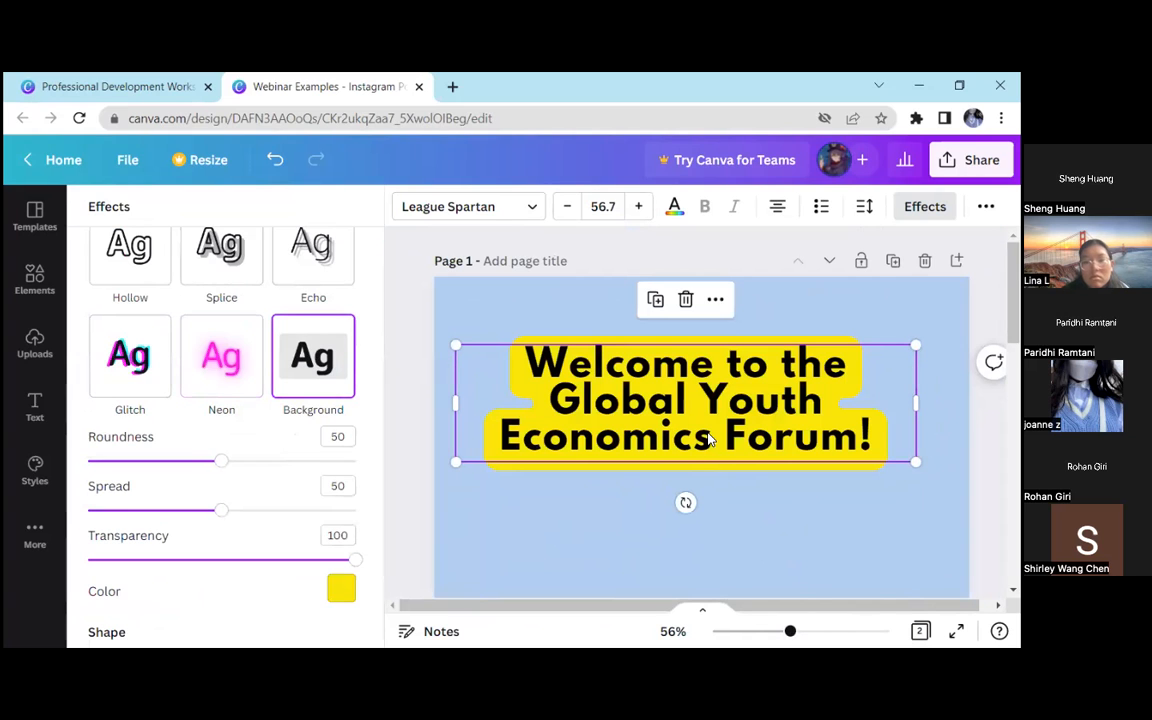
{"action": "mouse_move", "coordinate": [324, 562]}
{"action": "left_mouse_down"}
{"action": "mouse_move", "coordinate": [172, 560]}
{"action": "mouse_move", "coordinate": [340, 562]}
{"action": "left_mouse_up"}
{"action": "left_click_drag", "start_coordinate": [221, 510], "coordinate": [190, 510]}
{"action": "left_click_drag", "start_coordinate": [221, 461], "coordinate": [252, 463]}
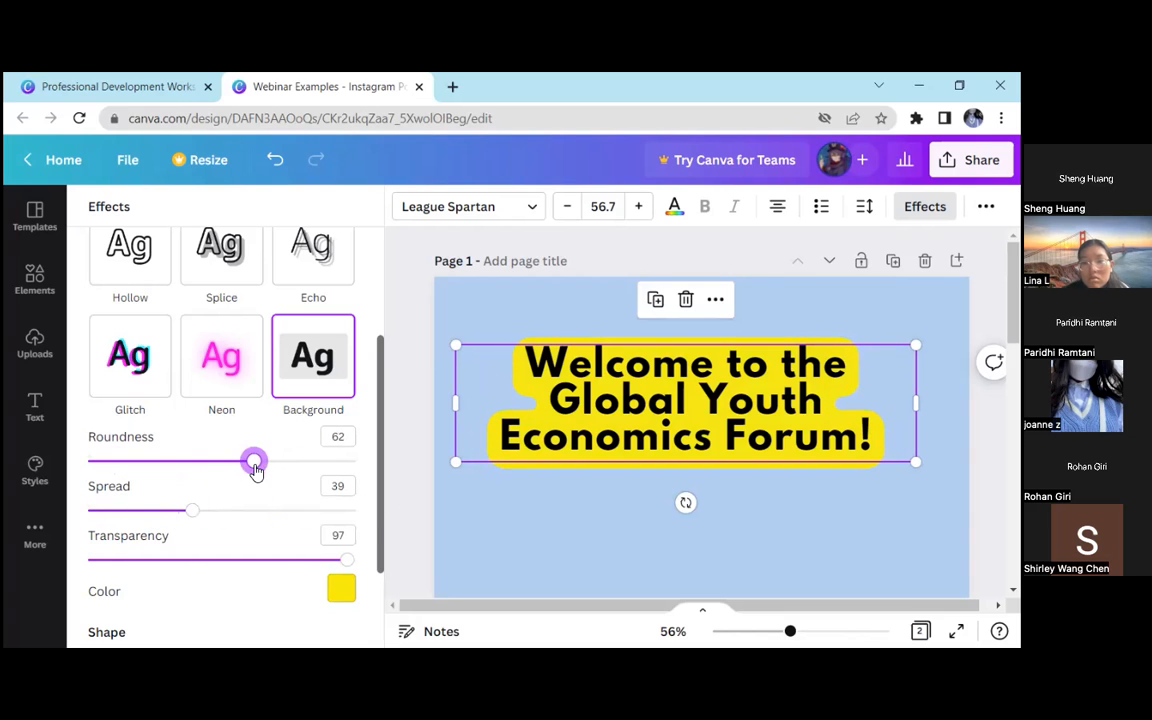
Apply the Splice style effect to the welcome heading and give the effect a custom blue colour
{"action": "scroll", "coordinate": [296, 399], "scroll_direction": "up", "scroll_amount": 1}
{"action": "left_click", "coordinate": [240, 343]}
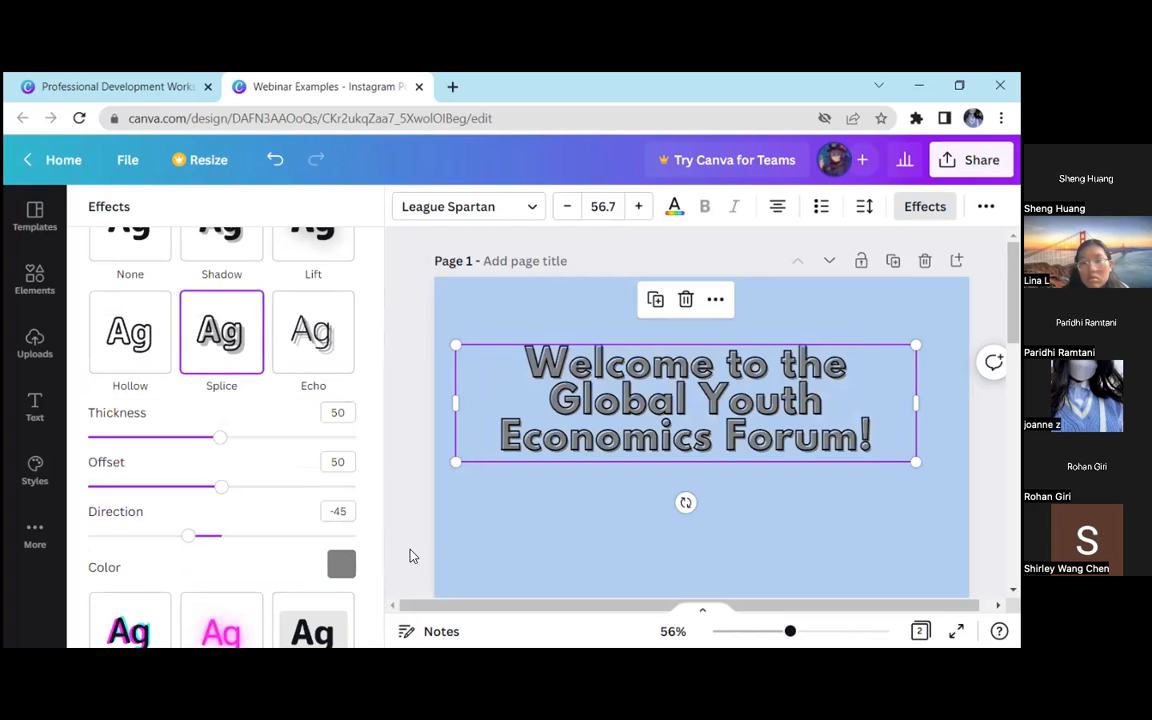
{"action": "left_click", "coordinate": [341, 564]}
{"action": "left_click", "coordinate": [234, 307]}
{"action": "left_click", "coordinate": [110, 308]}
{"action": "mouse_move", "coordinate": [158, 351]}
{"action": "left_mouse_down"}
{"action": "mouse_move", "coordinate": [107, 352]}
{"action": "mouse_move", "coordinate": [98, 378]}
{"action": "mouse_move", "coordinate": [136, 378]}
{"action": "mouse_move", "coordinate": [180, 357]}
{"action": "mouse_move", "coordinate": [111, 350]}
{"action": "mouse_move", "coordinate": [105, 384]}
{"action": "mouse_move", "coordinate": [193, 404]}
{"action": "mouse_move", "coordinate": [129, 380]}
{"action": "mouse_move", "coordinate": [183, 368]}
{"action": "mouse_move", "coordinate": [272, 400]}
{"action": "mouse_move", "coordinate": [147, 360]}
{"action": "mouse_move", "coordinate": [157, 361]}
{"action": "left_mouse_up"}
Set the welcome heading's text colour to the custom dark blue #102334 and deselect the heading
{"action": "left_click", "coordinate": [672, 207]}
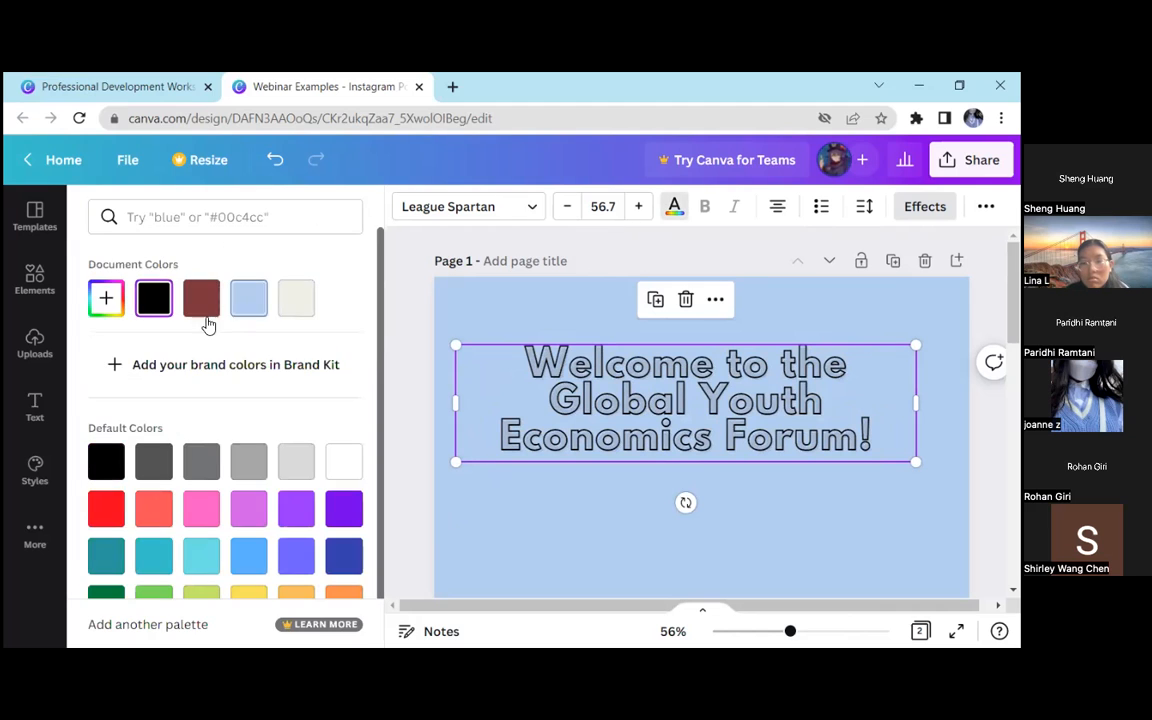
{"action": "left_click", "coordinate": [107, 298]}
{"action": "left_click", "coordinate": [249, 299]}
{"action": "left_click", "coordinate": [106, 298]}
{"action": "left_click_drag", "start_coordinate": [177, 378], "coordinate": [267, 416]}
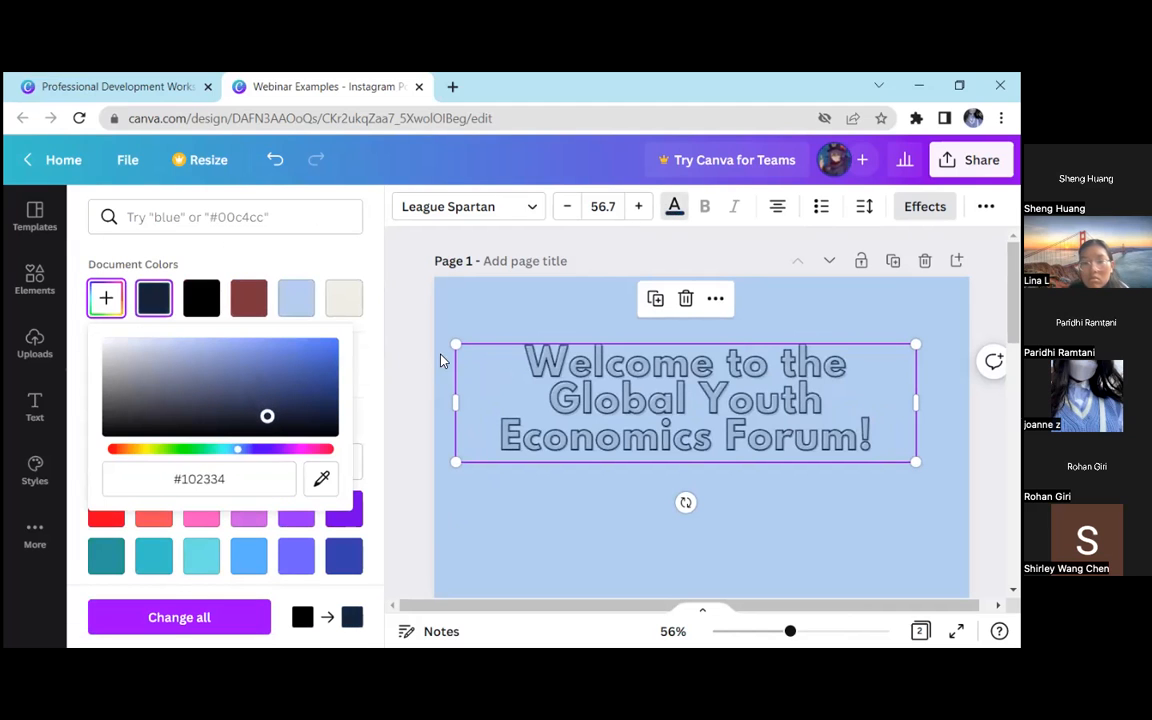
{"action": "left_click", "coordinate": [441, 358]}
{"action": "left_click_drag", "start_coordinate": [733, 445], "coordinate": [737, 452]}
{"action": "left_click", "coordinate": [823, 483]}
Apply the Rise text animation to the welcome heading
{"action": "left_click_drag", "start_coordinate": [790, 635], "coordinate": [761, 635]}
{"action": "left_click", "coordinate": [620, 350]}
{"action": "left_click", "coordinate": [753, 352]}
{"action": "left_click", "coordinate": [625, 362]}
{"action": "left_click", "coordinate": [764, 357]}
{"action": "left_click", "coordinate": [630, 343]}
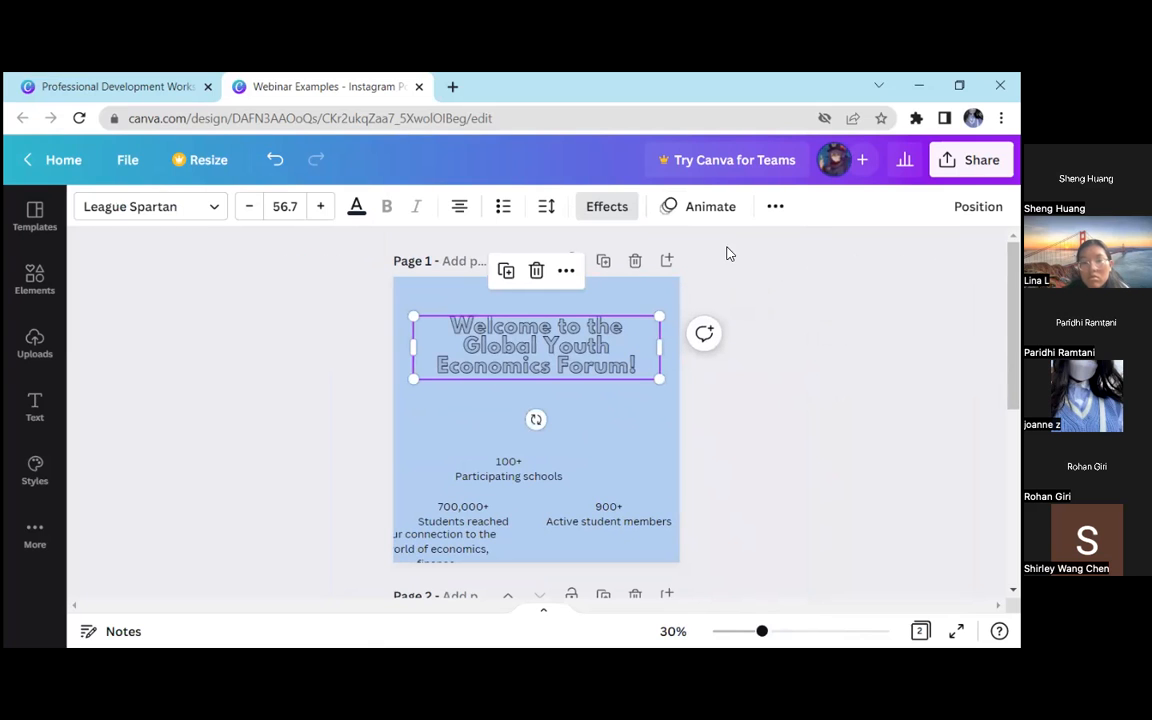
{"action": "left_click", "coordinate": [712, 207]}
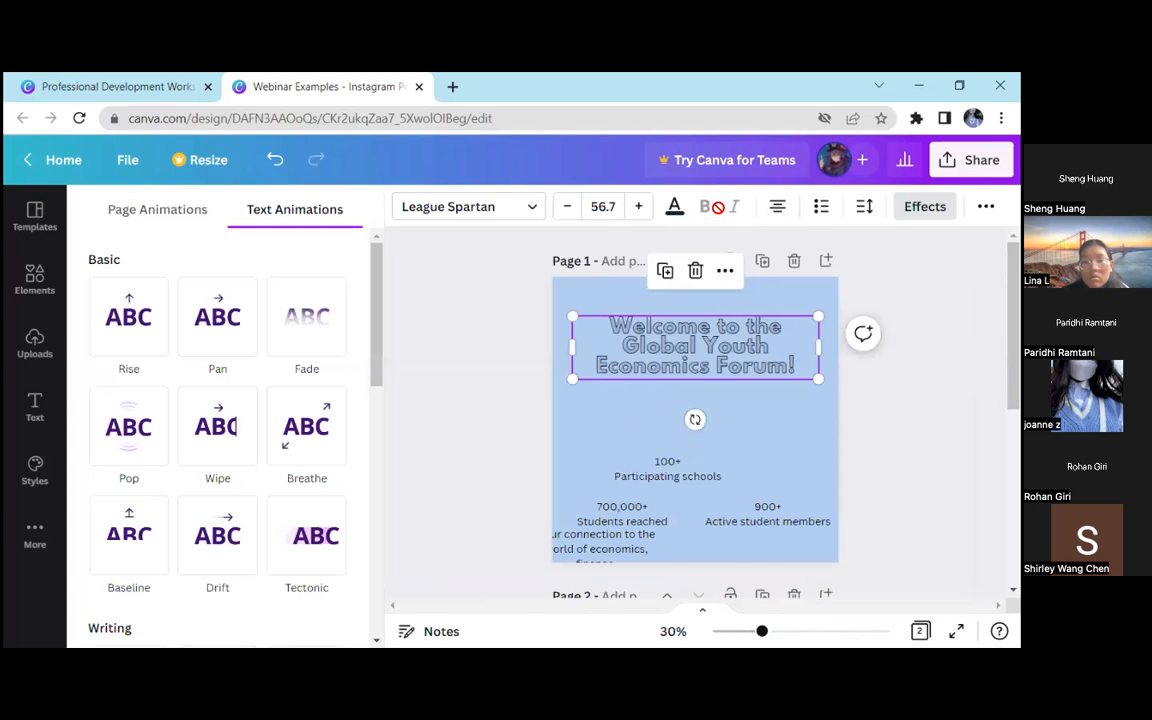
{"action": "left_click", "coordinate": [255, 405]}
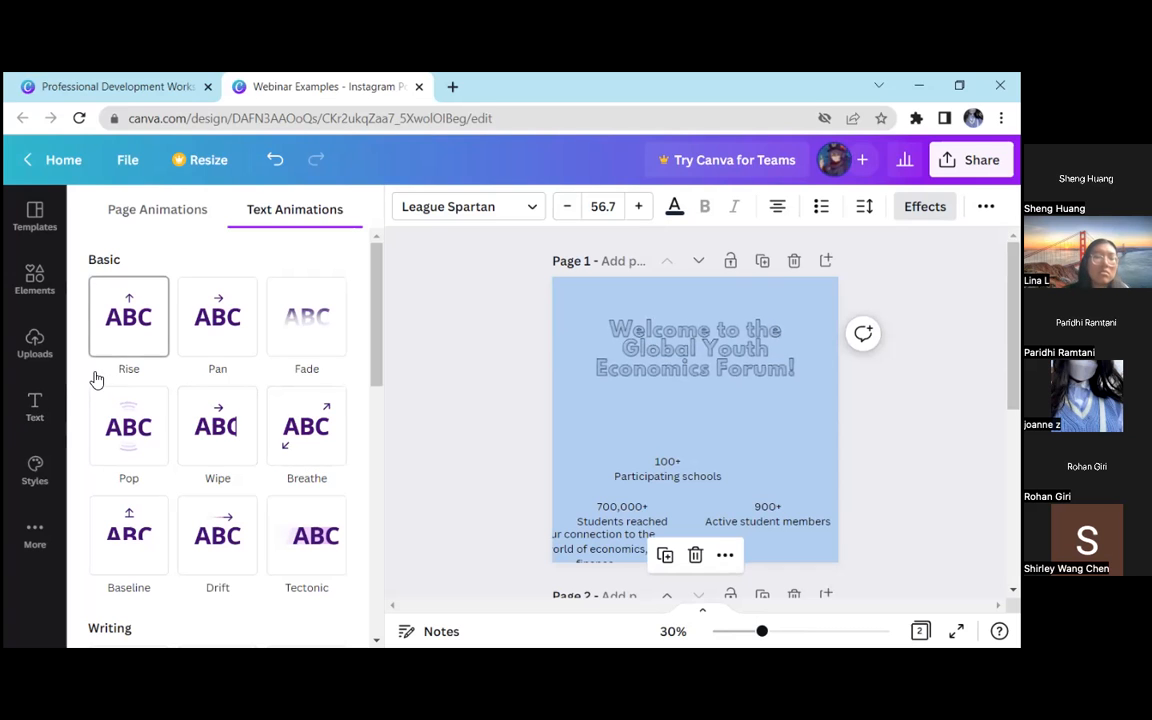
{"action": "left_click", "coordinate": [143, 332]}
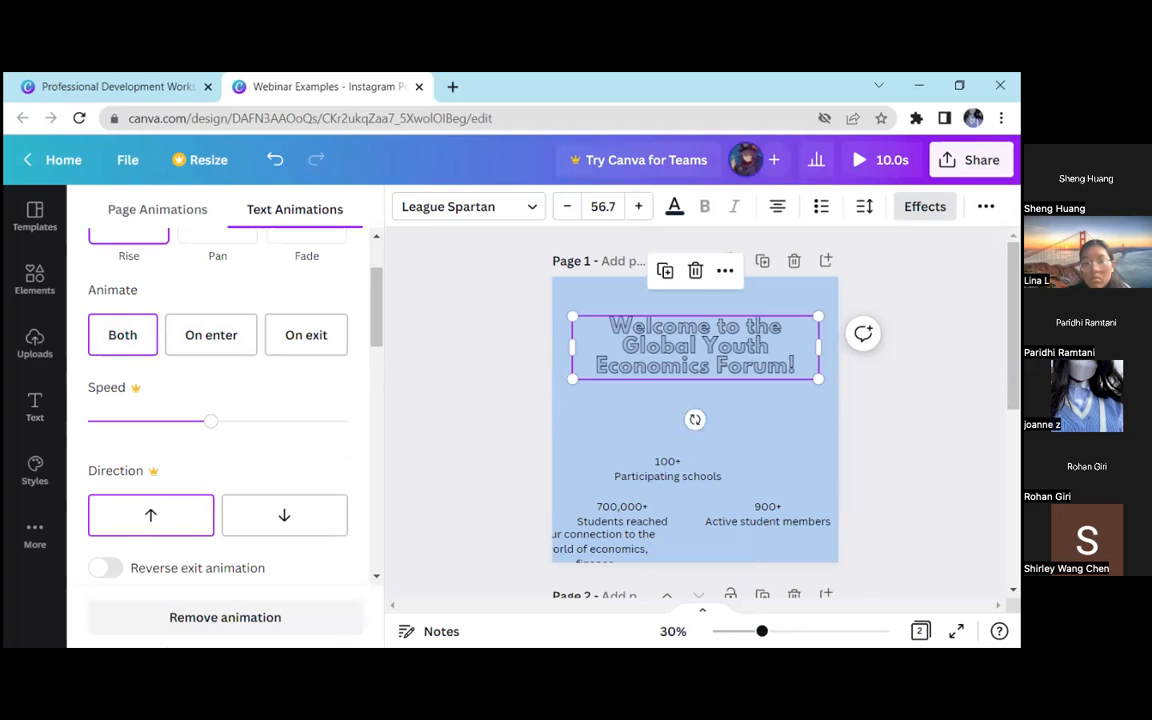
Preview the animated page in full screen, pause the playback and return to the editor
{"action": "left_click", "coordinate": [881, 160]}
{"action": "left_click", "coordinate": [543, 463]}
{"action": "left_click", "coordinate": [515, 362]}
{"action": "left_click_drag", "start_coordinate": [254, 655], "coordinate": [95, 655]}
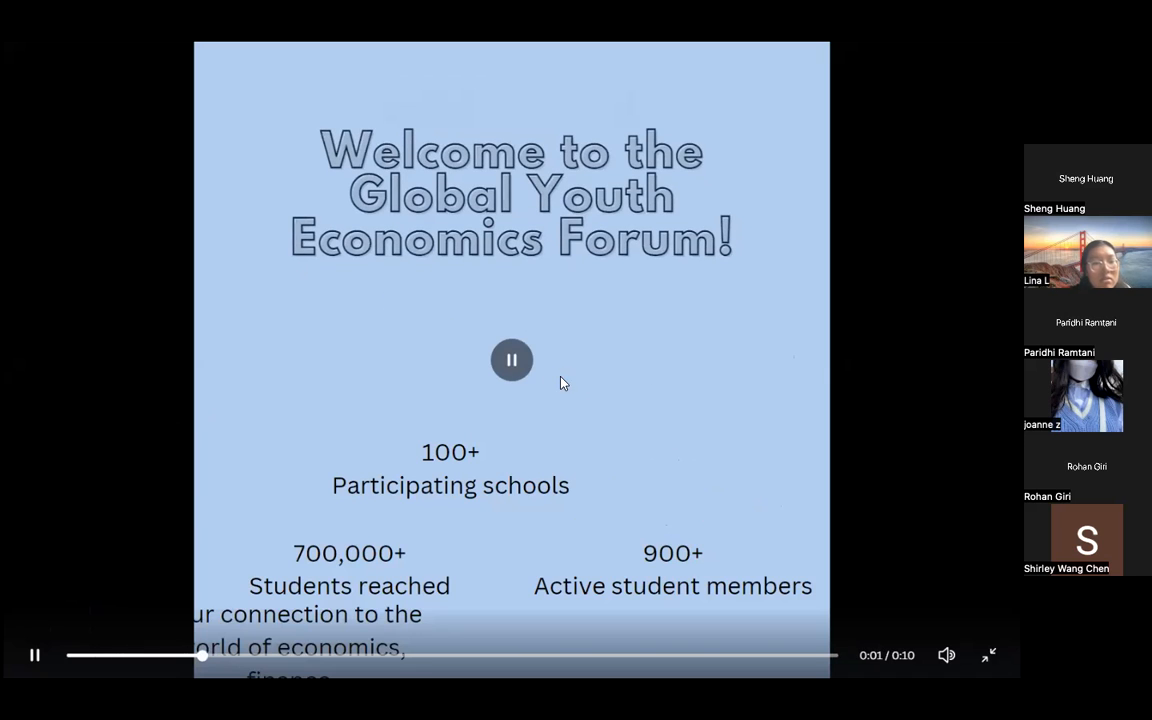
{"action": "left_click", "coordinate": [524, 364]}
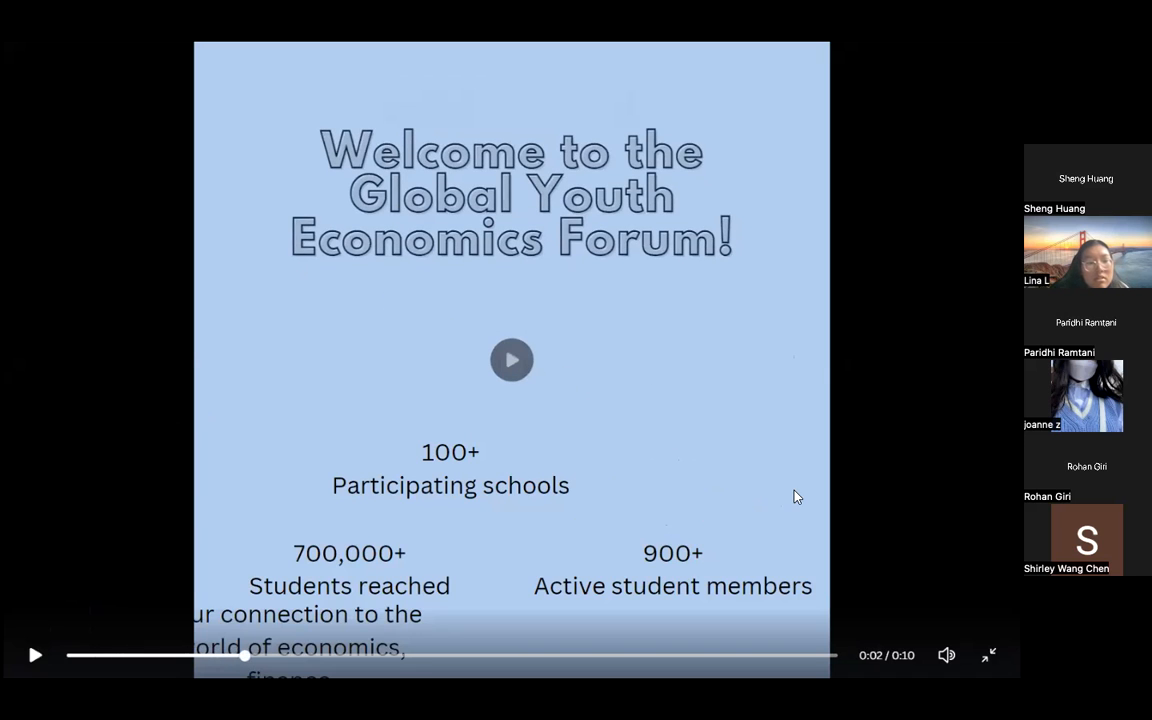
{"action": "key", "text": "Escape"}
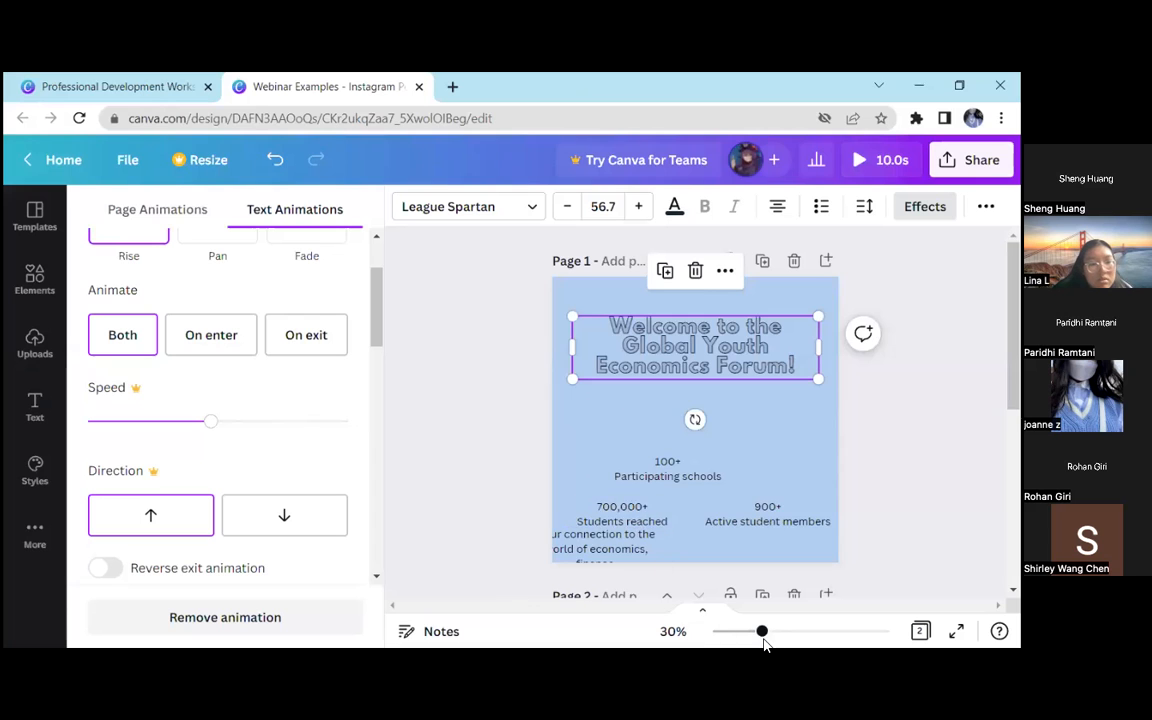
Switch the heading's text animation to Pan and try it on enter, on exit and both
{"action": "left_click_drag", "start_coordinate": [769, 630], "coordinate": [762, 631]}
{"action": "scroll", "coordinate": [174, 405], "scroll_direction": "up", "scroll_amount": 2}
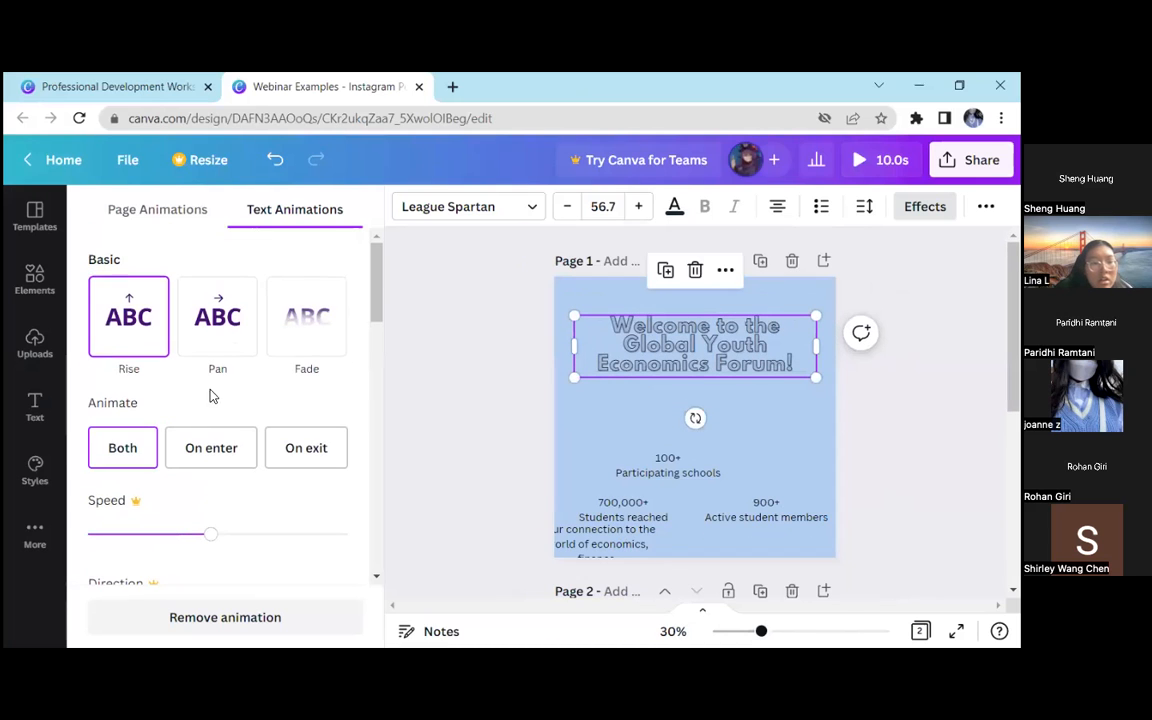
{"action": "left_click", "coordinate": [228, 344]}
{"action": "scroll", "coordinate": [240, 340], "scroll_direction": "down", "scroll_amount": 1}
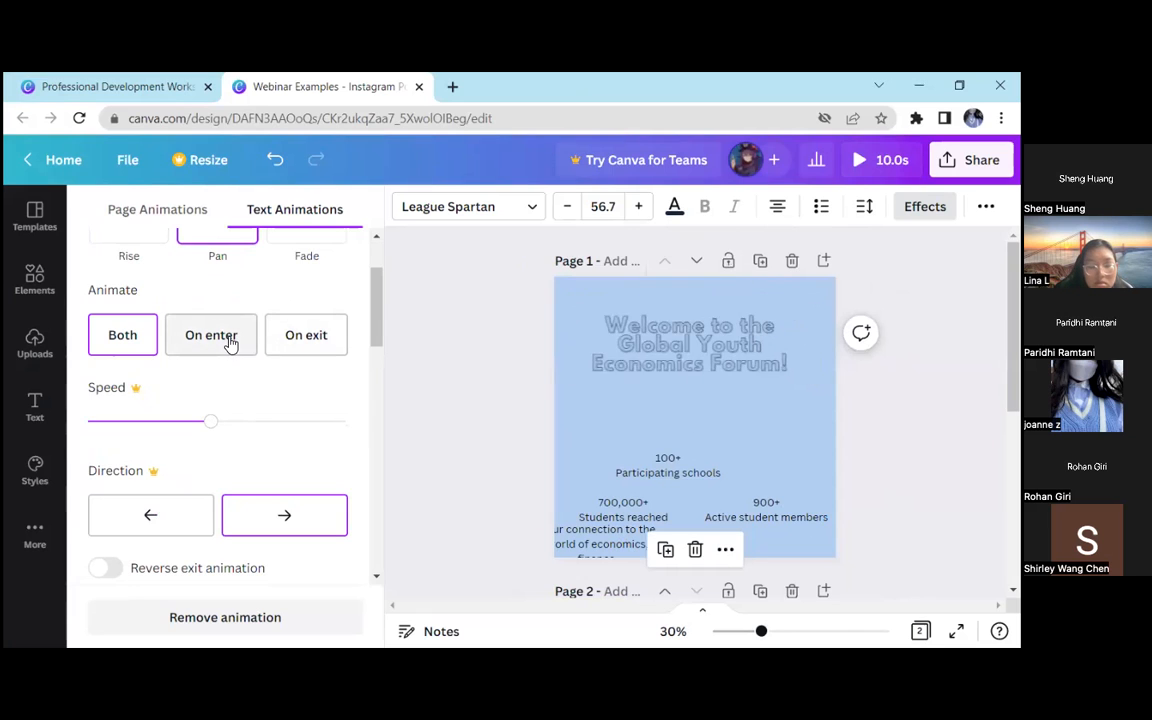
{"action": "left_click", "coordinate": [229, 339]}
{"action": "left_click", "coordinate": [301, 337]}
{"action": "left_click", "coordinate": [124, 336]}
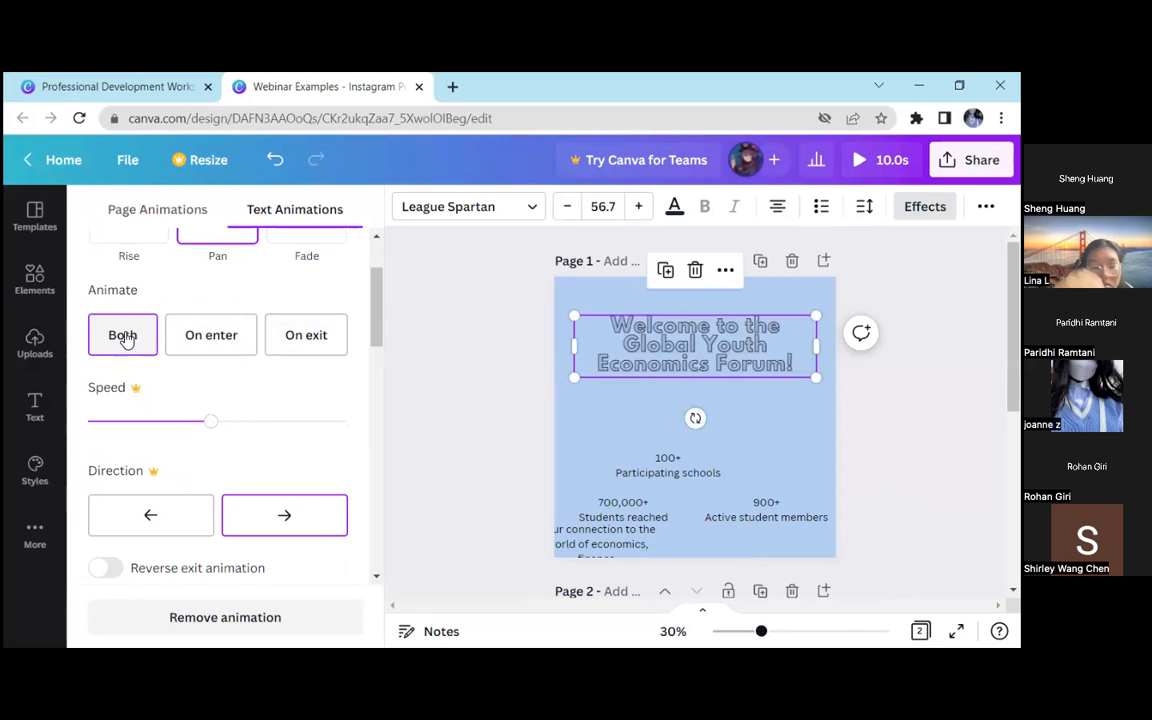
Switch the heading's text animation back to Rise, then remove the animation
{"action": "scroll", "coordinate": [154, 404], "scroll_direction": "up", "scroll_amount": 2}
{"action": "left_click", "coordinate": [152, 349]}
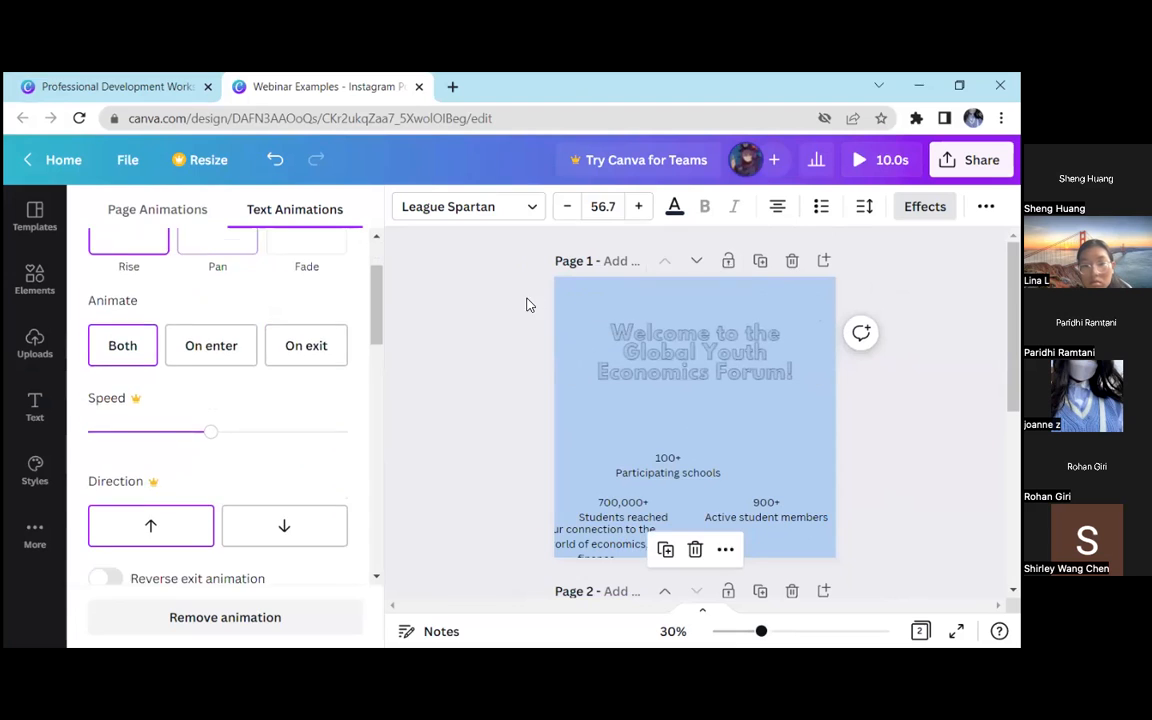
{"action": "left_click", "coordinate": [508, 307]}
{"action": "left_click", "coordinate": [683, 205]}
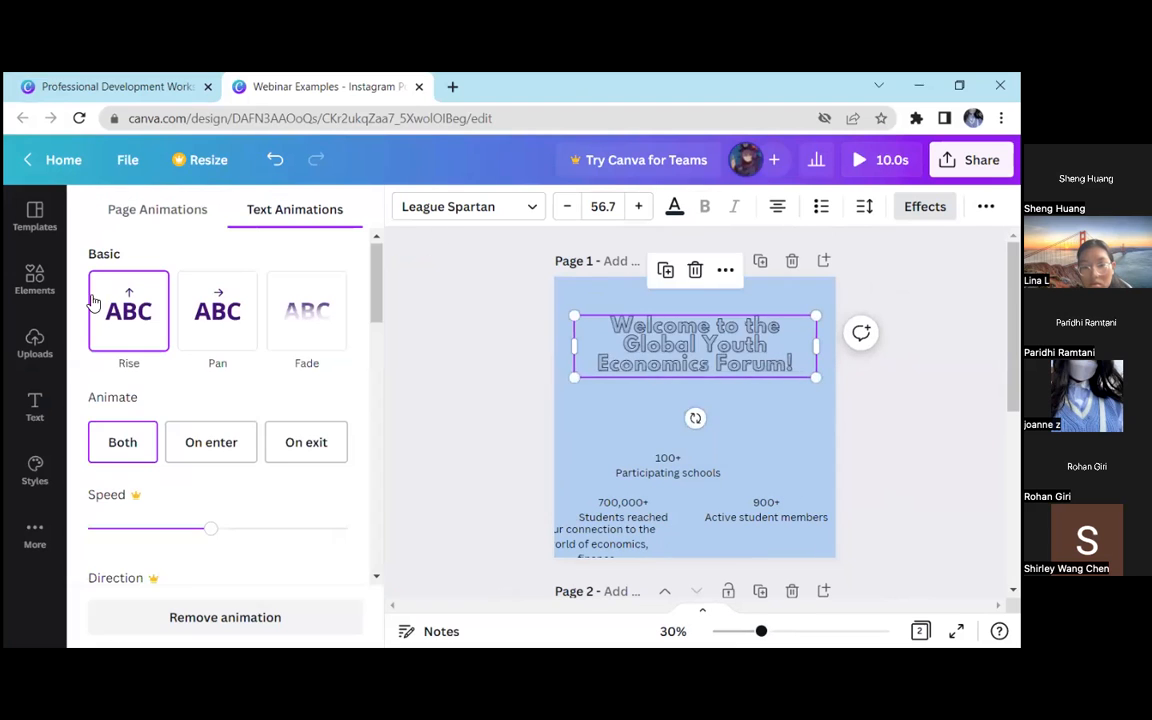
{"action": "scroll", "coordinate": [199, 338], "scroll_direction": "down", "scroll_amount": 3}
{"action": "left_click", "coordinate": [422, 458]}
{"action": "left_click", "coordinate": [293, 383]}
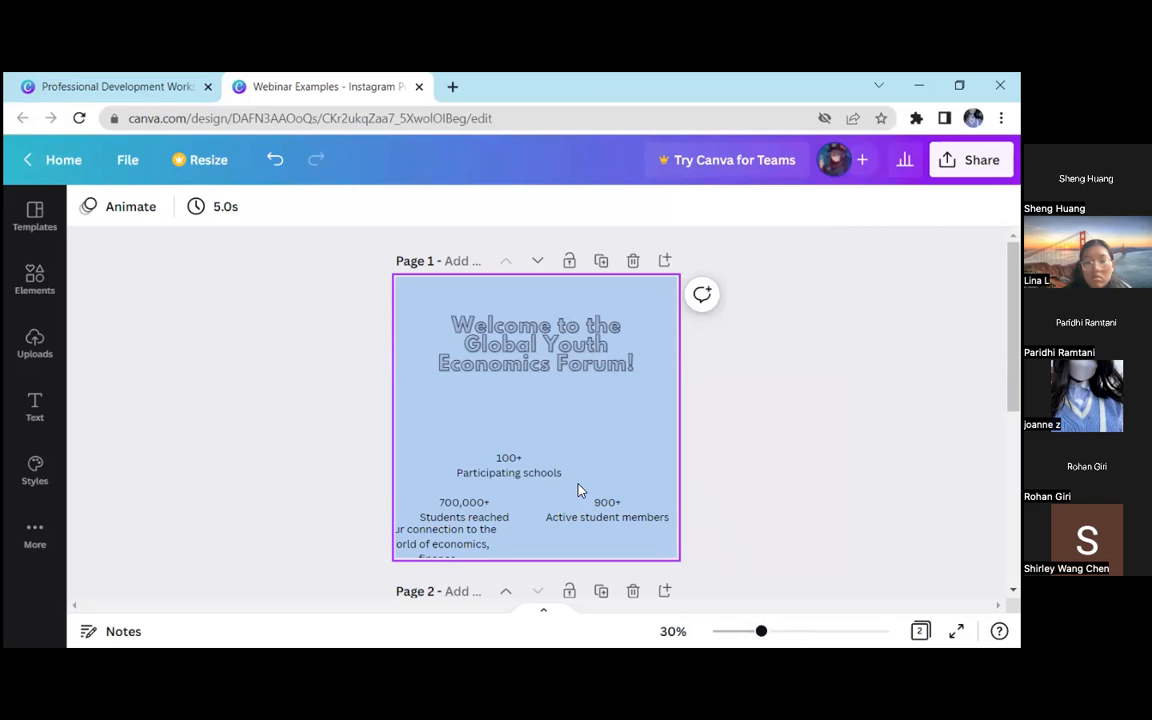
Move the "Your connection to the world of economics" text beneath the heading, widen its box and centre it on page 1
{"action": "left_click_drag", "start_coordinate": [763, 630], "coordinate": [766, 630]}
{"action": "left_click_drag", "start_coordinate": [430, 530], "coordinate": [560, 395]}
{"action": "left_click_drag", "start_coordinate": [446, 419], "coordinate": [338, 417]}
{"action": "left_click_drag", "start_coordinate": [511, 419], "coordinate": [568, 412]}
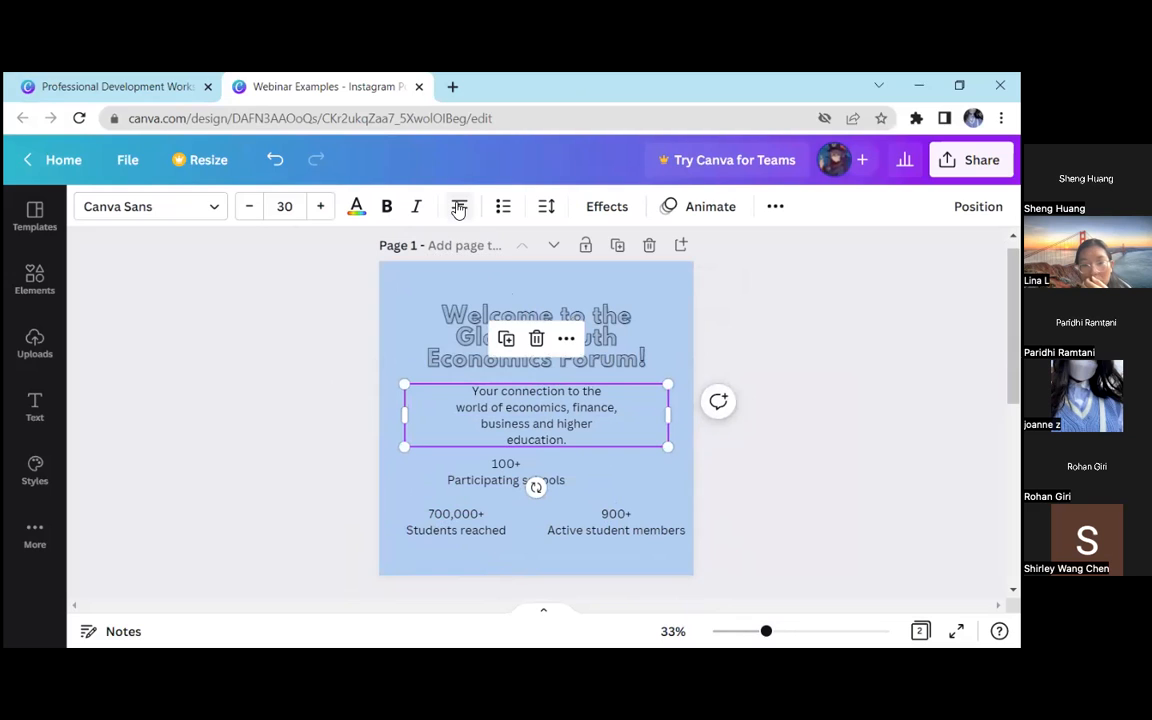
Try left and right alignment on the description text, then switch it to justified
{"action": "left_click", "coordinate": [459, 208]}
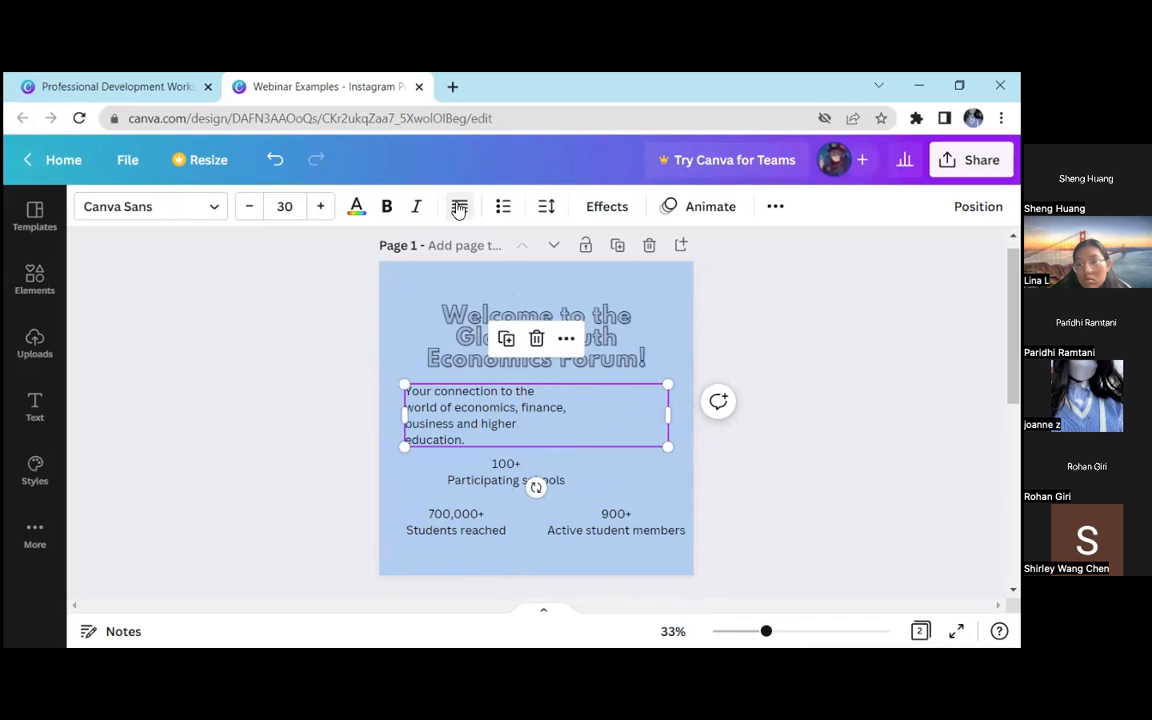
{"action": "left_click", "coordinate": [459, 208]}
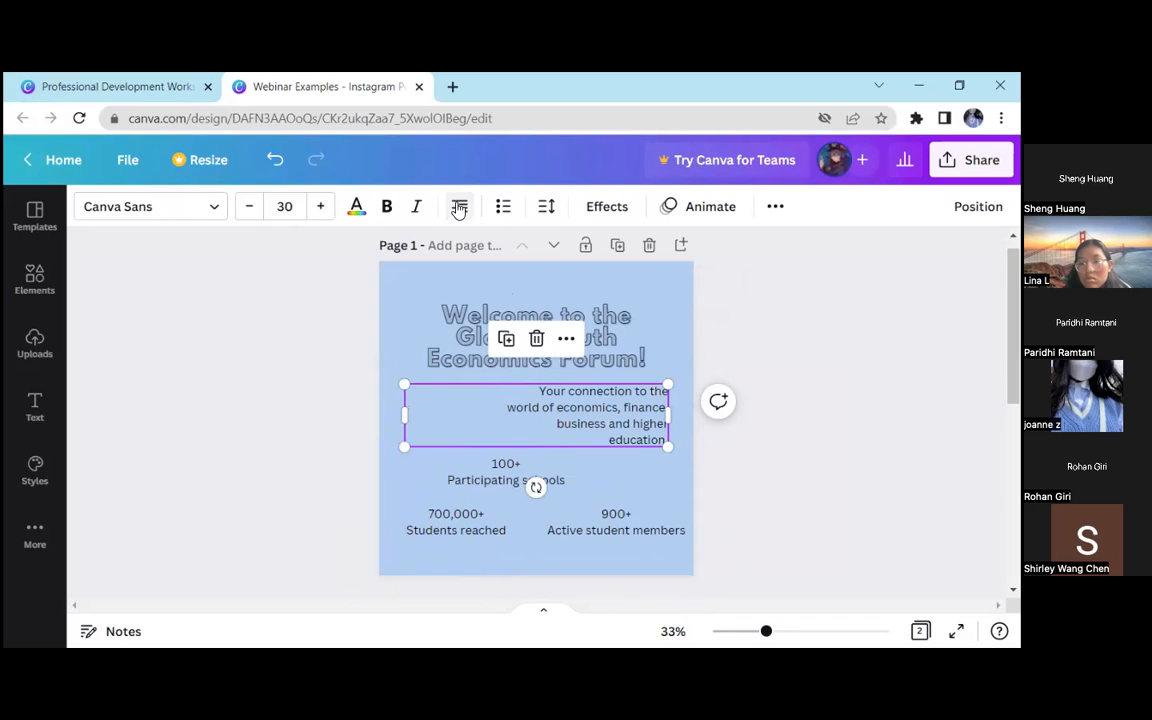
{"action": "left_click", "coordinate": [459, 208]}
{"action": "left_click", "coordinate": [460, 209]}
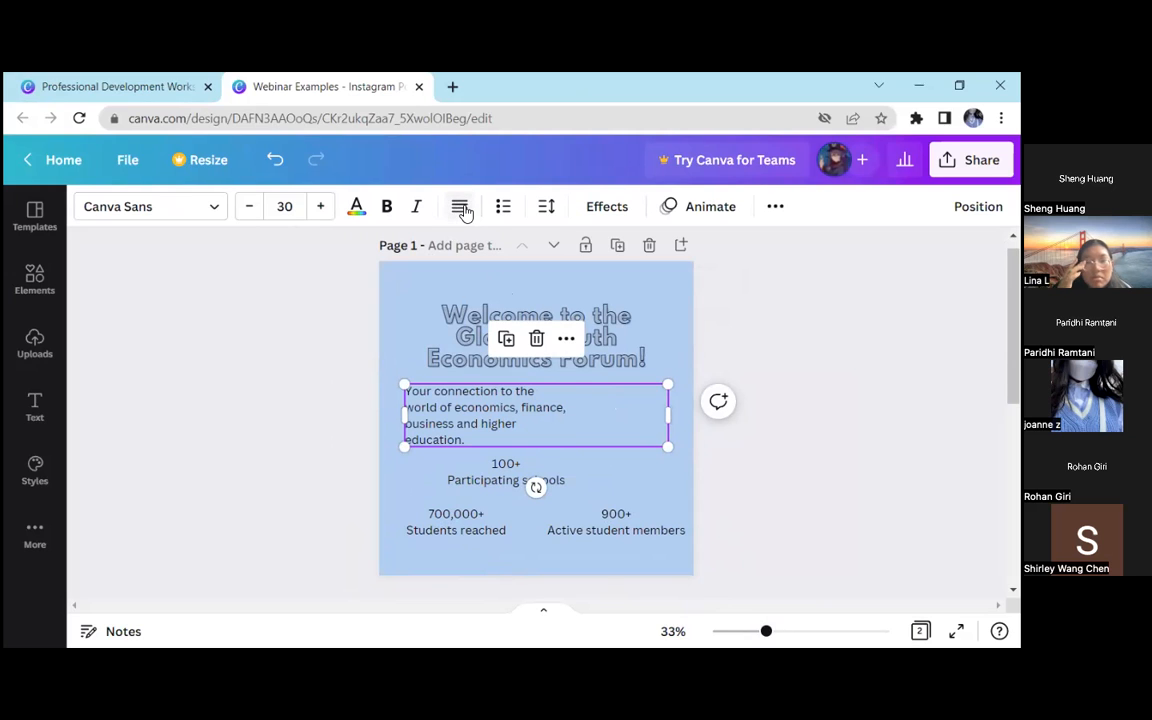
Narrow the justified description's text box from both sides, highlight the word "finance," and deselect the text
{"action": "left_click_drag", "start_coordinate": [678, 414], "coordinate": [544, 420]}
{"action": "left_click_drag", "start_coordinate": [420, 418], "coordinate": [573, 428]}
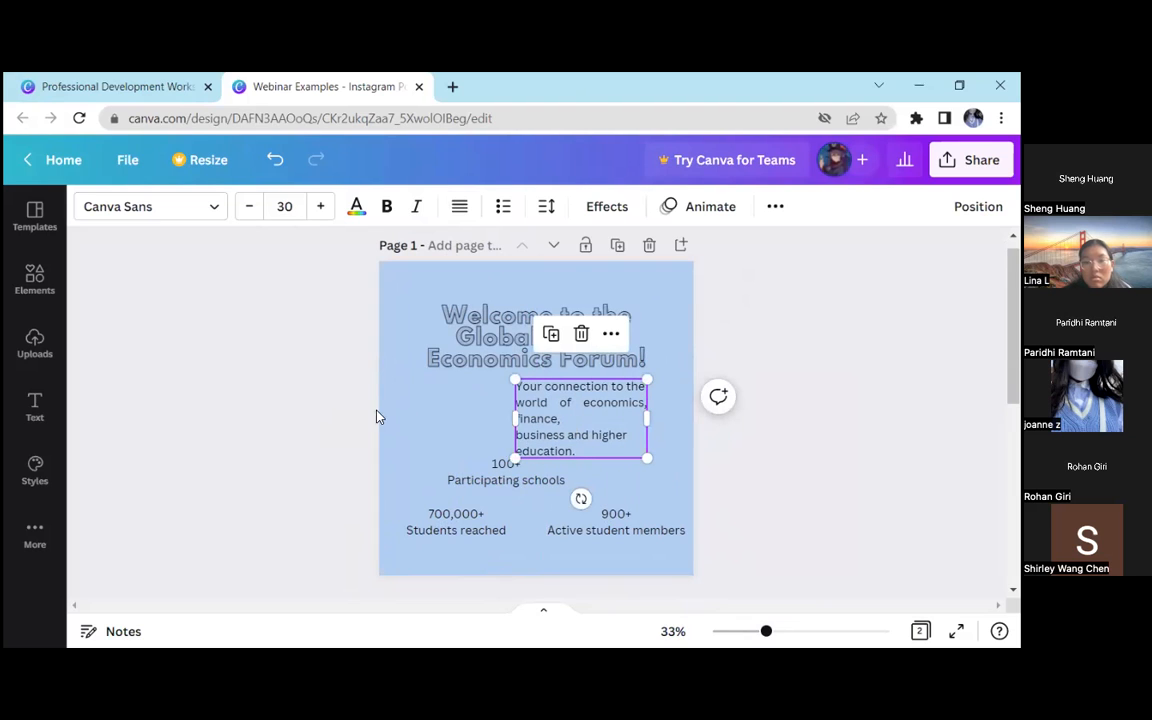
{"action": "mouse_move", "coordinate": [648, 418]}
{"action": "left_mouse_down"}
{"action": "mouse_move", "coordinate": [643, 426]}
{"action": "mouse_move", "coordinate": [652, 419]}
{"action": "left_mouse_up"}
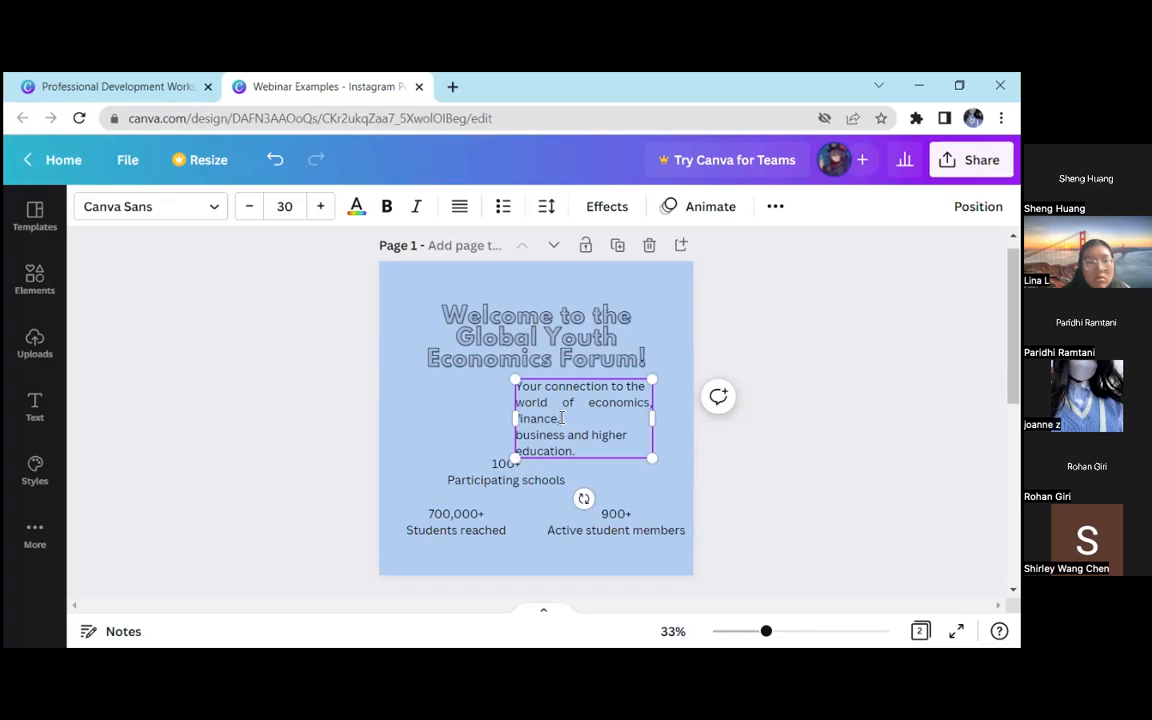
{"action": "left_click_drag", "start_coordinate": [561, 418], "coordinate": [472, 417]}
{"action": "left_click_drag", "start_coordinate": [563, 418], "coordinate": [516, 418]}
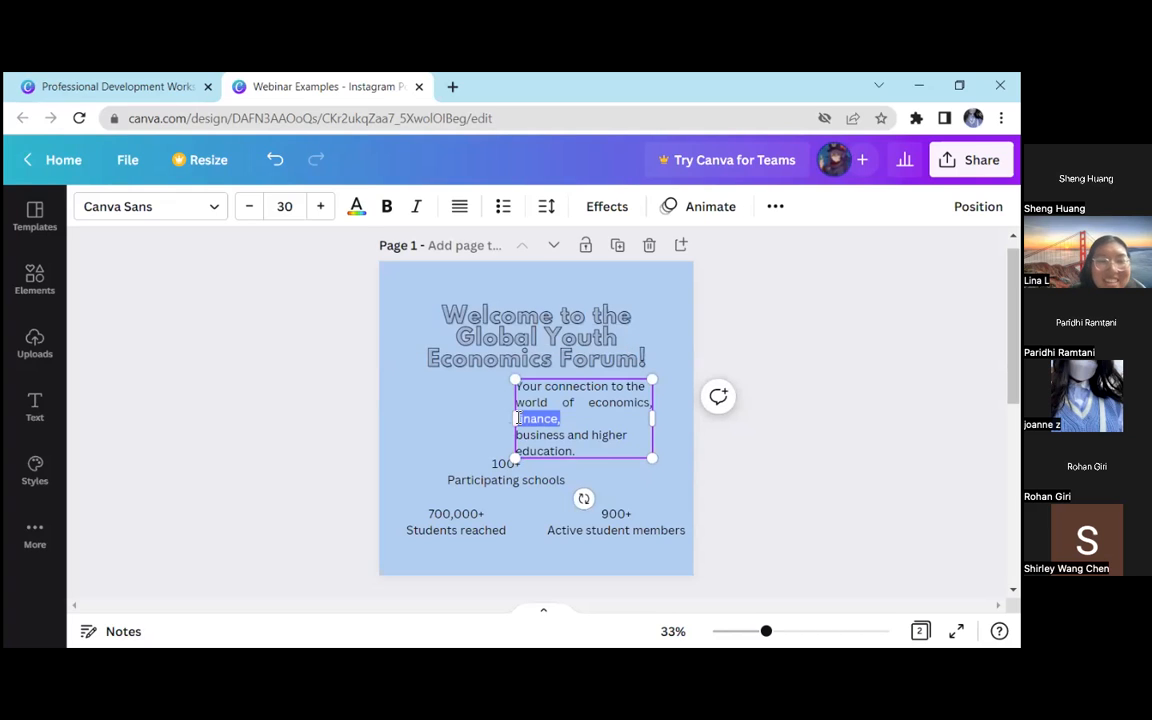
{"action": "left_click", "coordinate": [302, 406]}
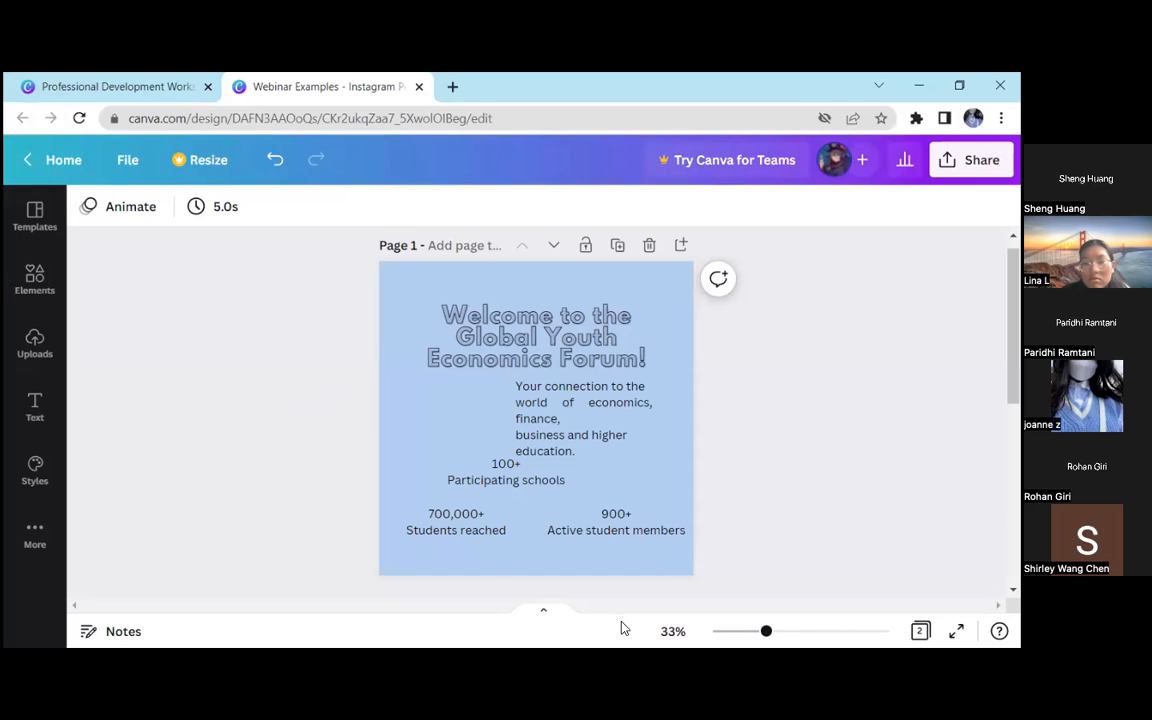
Duplicate page 1 and rearrange the heading, description and 900+ text on the copy into an overlapping, disordered layout
{"action": "left_click", "coordinate": [617, 245]}
{"action": "left_click_drag", "start_coordinate": [583, 338], "coordinate": [574, 528]}
{"action": "left_click_drag", "start_coordinate": [566, 390], "coordinate": [563, 305]}
{"action": "left_click_drag", "start_coordinate": [573, 530], "coordinate": [585, 412]}
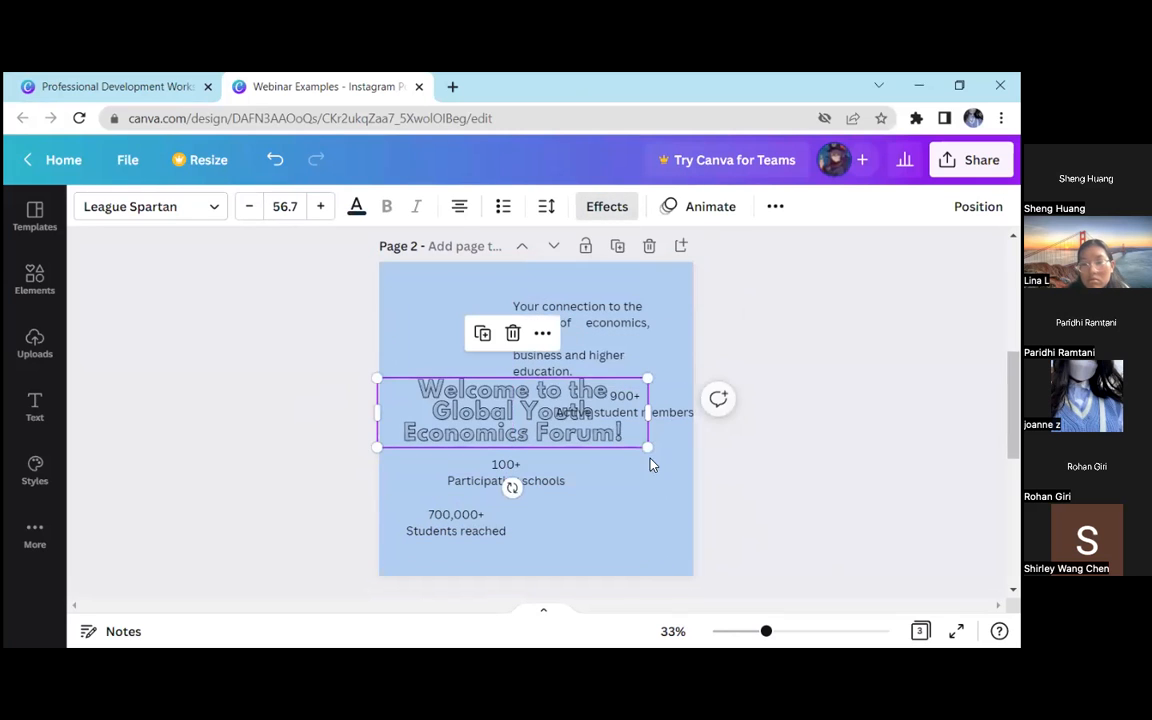
{"action": "left_click", "coordinate": [764, 452]}
Delete the duplicated page with the disordered layout and return to page 1
{"action": "scroll", "coordinate": [563, 375], "scroll_direction": "up", "scroll_amount": 3}
{"action": "scroll", "coordinate": [640, 390], "scroll_direction": "down", "scroll_amount": 5}
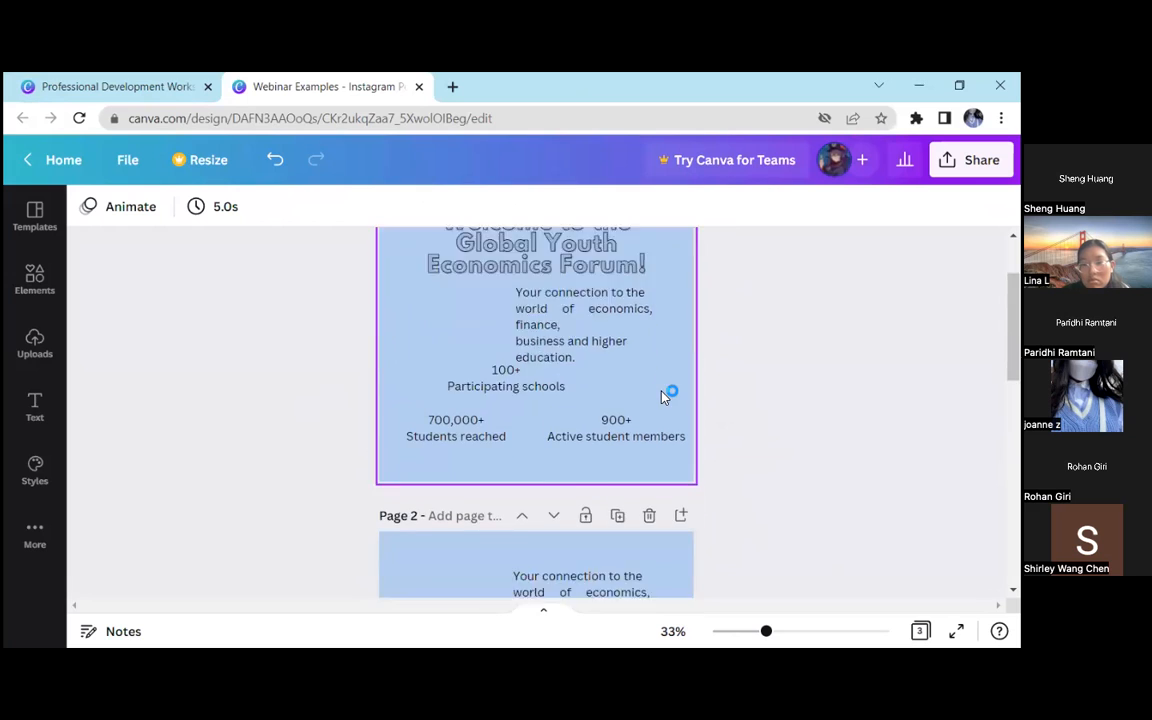
{"action": "left_click", "coordinate": [648, 336]}
{"action": "scroll", "coordinate": [775, 355], "scroll_direction": "up", "scroll_amount": 3}
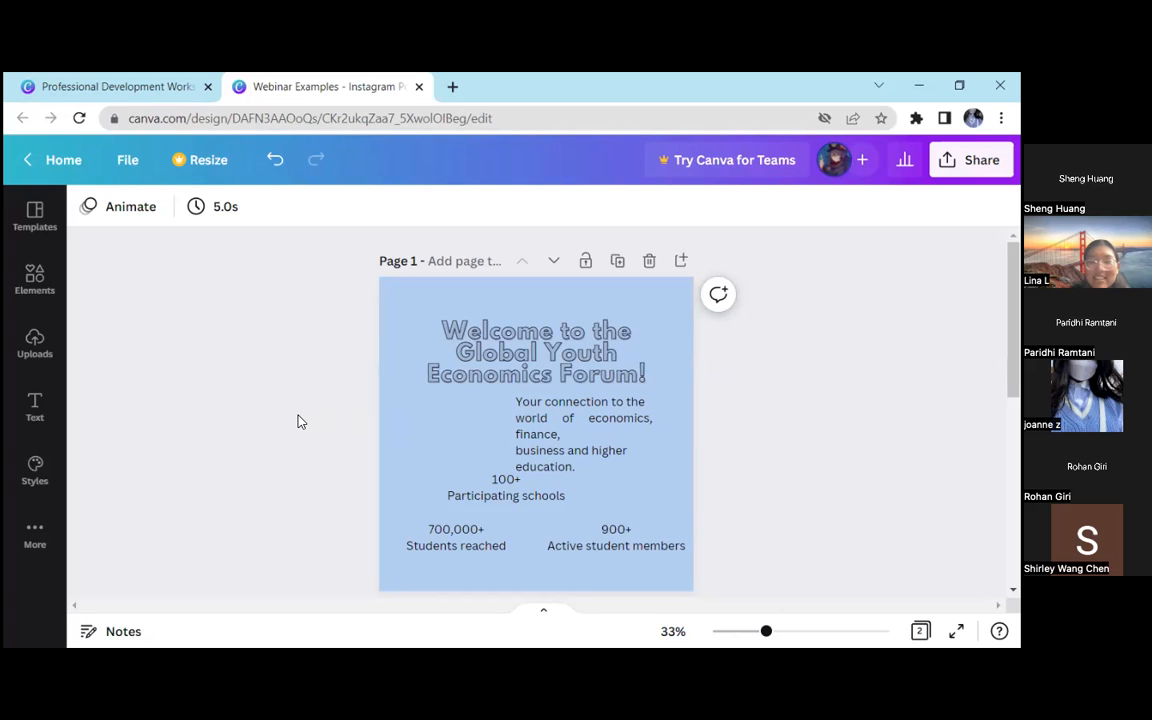
Widen and left-align the description text beneath the heading, and shift the "100+ Participating schools" text towards the page centre
{"action": "left_click", "coordinate": [767, 632]}
{"action": "left_click_drag", "start_coordinate": [767, 632], "coordinate": [774, 632]}
{"action": "scroll", "coordinate": [776, 536], "scroll_direction": "down", "scroll_amount": 1}
{"action": "scroll", "coordinate": [776, 536], "scroll_direction": "up", "scroll_amount": 1}
{"action": "scroll", "coordinate": [761, 515], "scroll_direction": "down", "scroll_amount": 1}
{"action": "scroll", "coordinate": [760, 516], "scroll_direction": "up", "scroll_amount": 1}
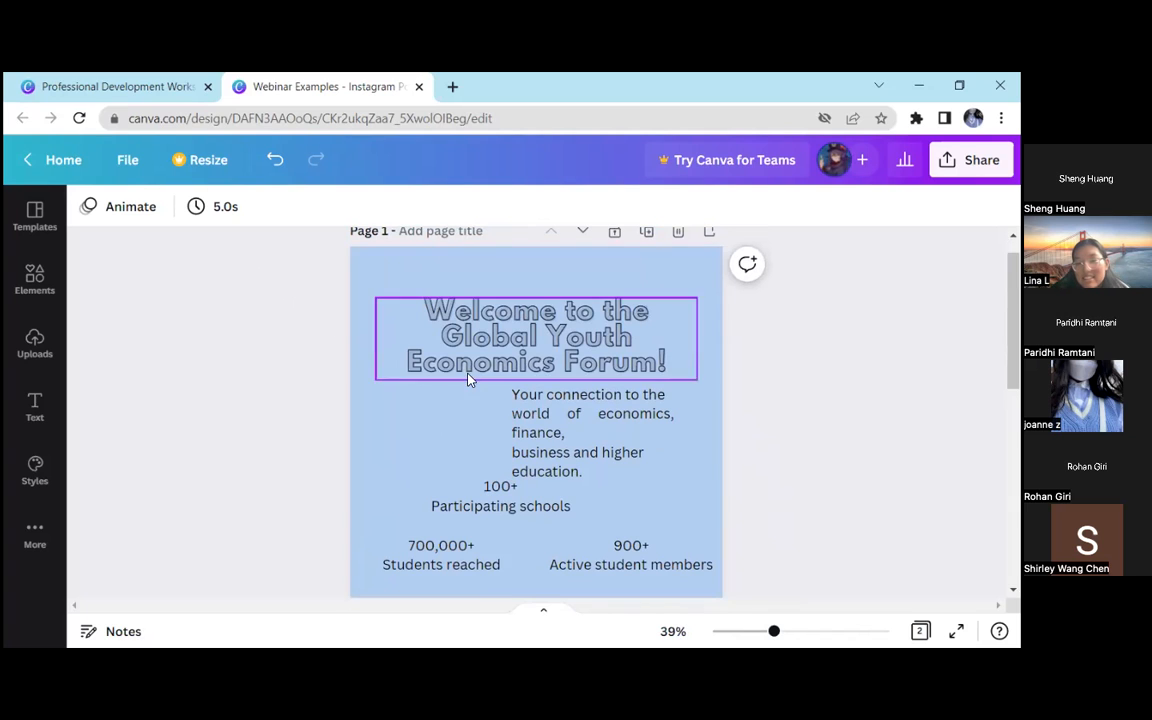
{"action": "mouse_move", "coordinate": [631, 447]}
{"action": "left_mouse_down"}
{"action": "mouse_move", "coordinate": [495, 447]}
{"action": "mouse_move", "coordinate": [701, 430]}
{"action": "mouse_move", "coordinate": [624, 437]}
{"action": "left_mouse_up"}
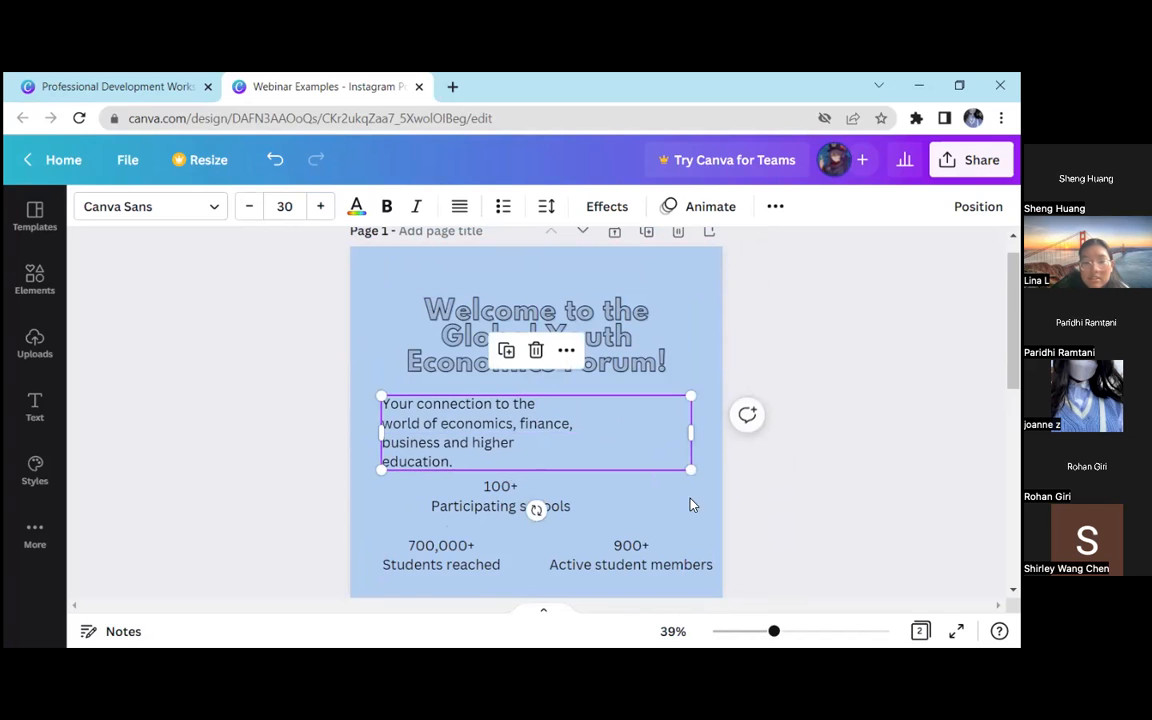
{"action": "left_click_drag", "start_coordinate": [558, 497], "coordinate": [579, 505]}
{"action": "left_click", "coordinate": [714, 483]}
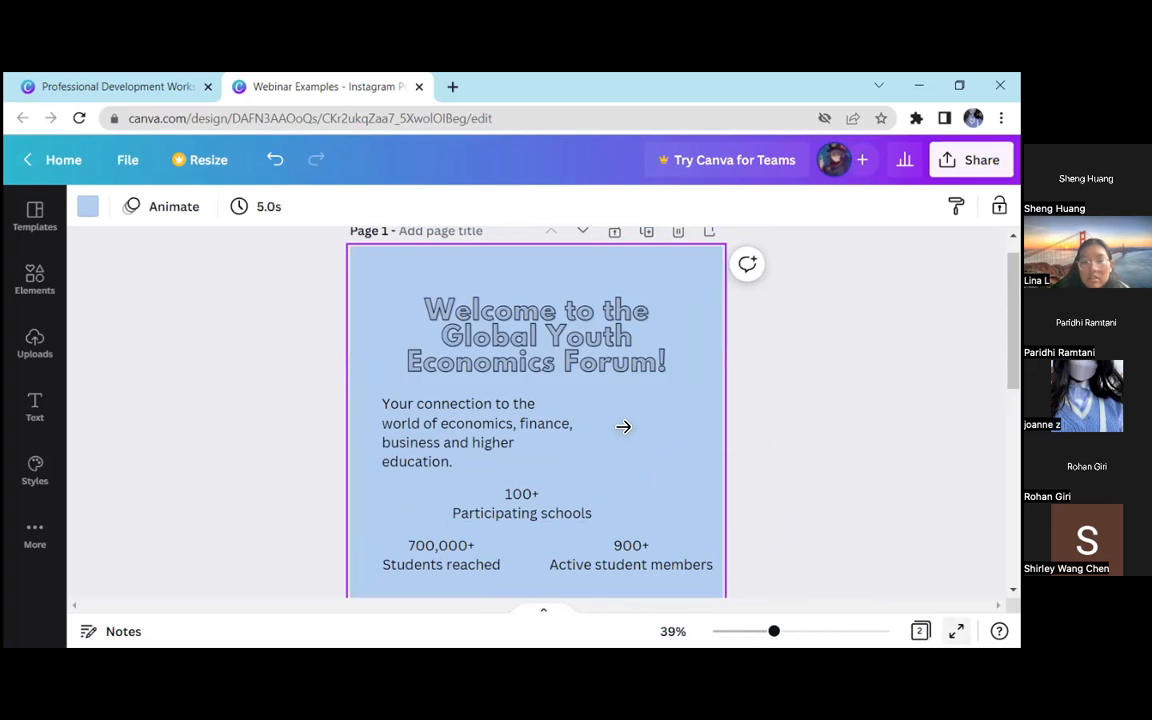
Centre-align the description text beneath the welcome heading
{"action": "scroll", "coordinate": [728, 488], "scroll_direction": "up", "scroll_amount": 1}
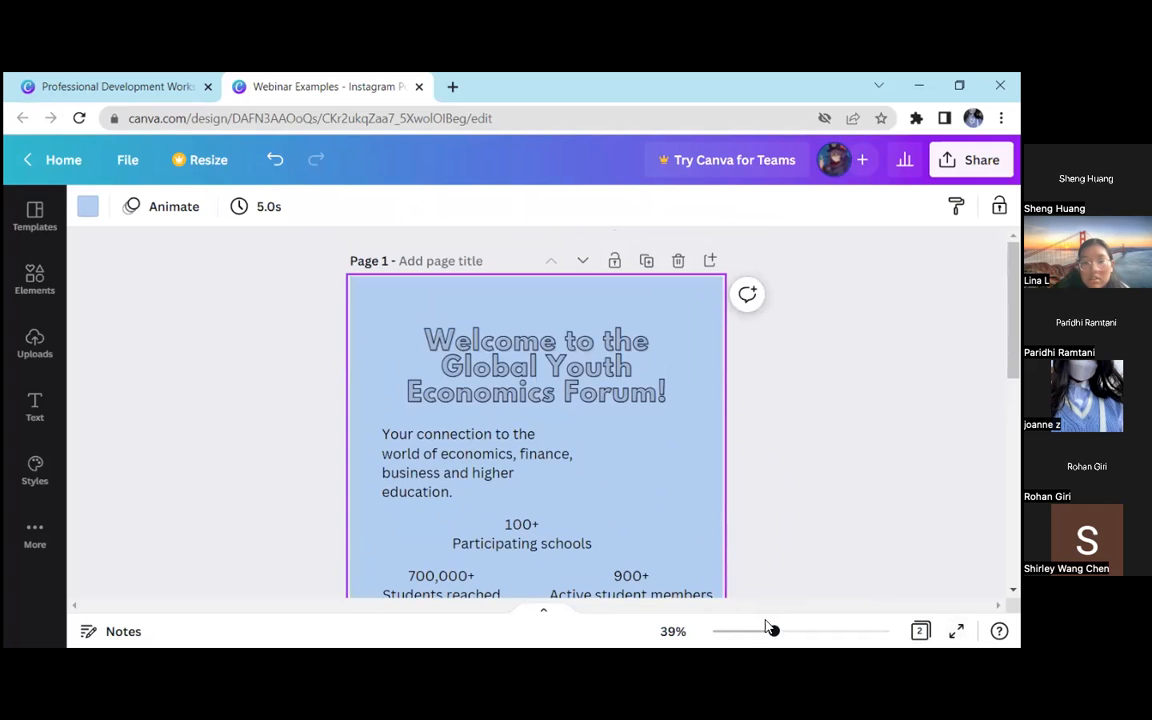
{"action": "left_click_drag", "start_coordinate": [773, 633], "coordinate": [763, 631]}
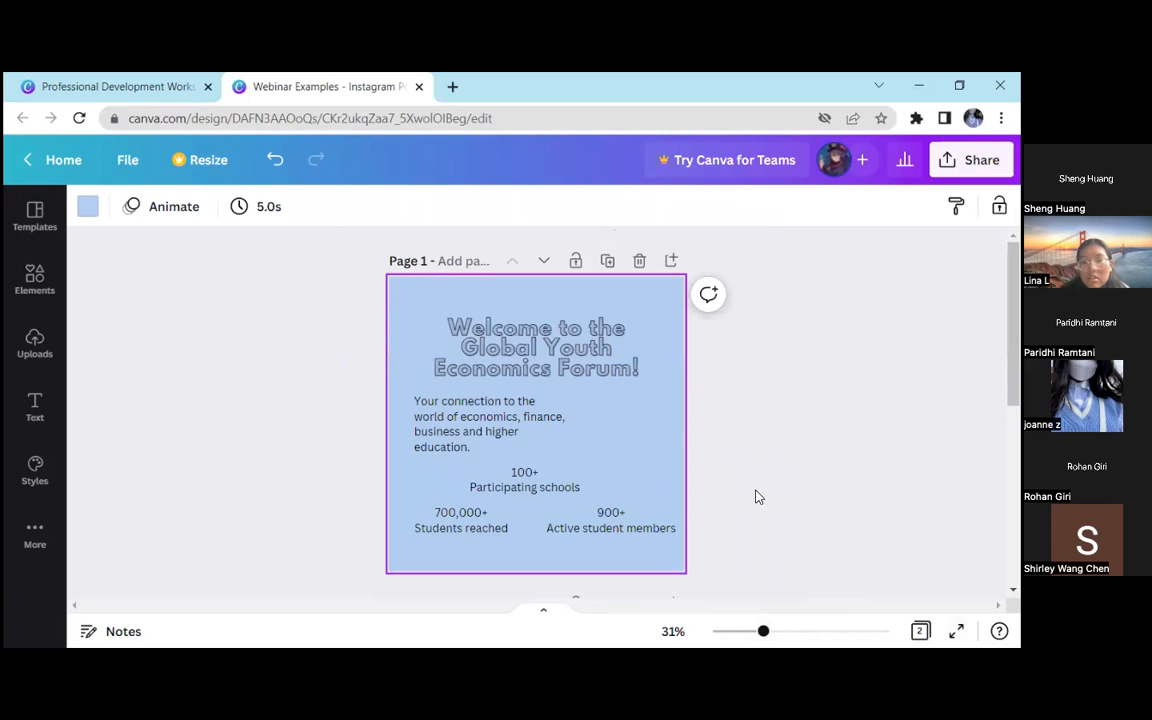
{"action": "left_click", "coordinate": [535, 440]}
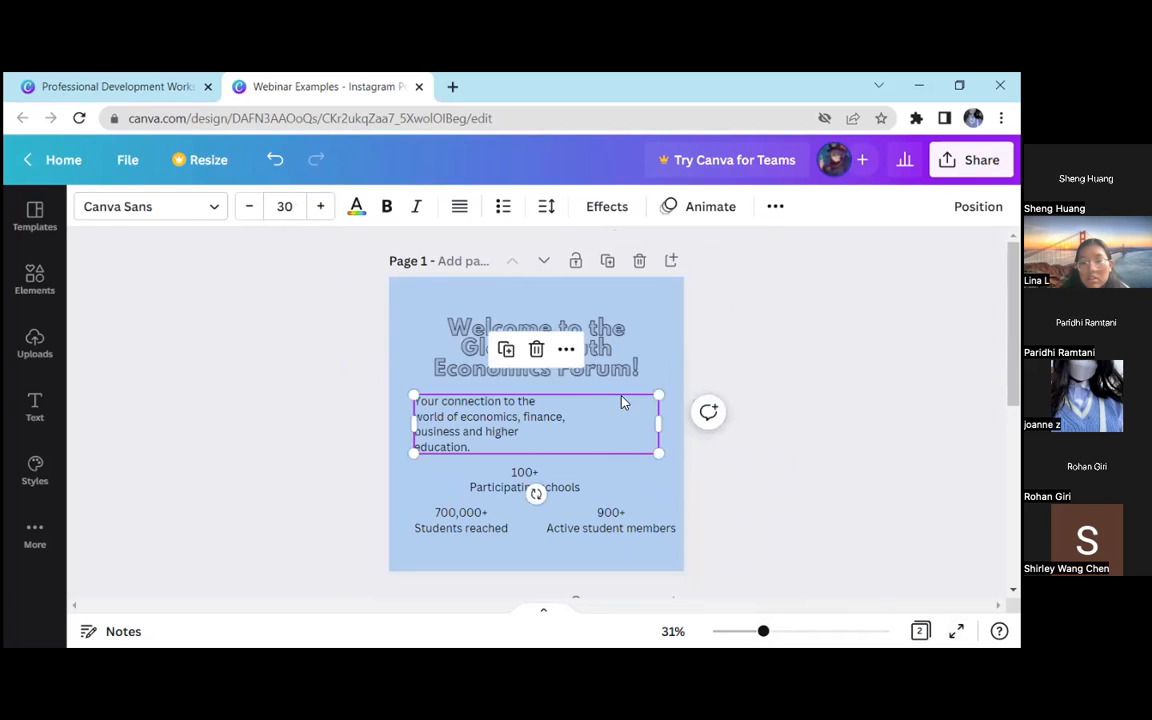
{"action": "left_click", "coordinate": [459, 206]}
{"action": "left_click", "coordinate": [748, 489]}
{"action": "left_click_drag", "start_coordinate": [583, 437], "coordinate": [583, 437]}
{"action": "left_click", "coordinate": [708, 413]}
{"action": "left_click", "coordinate": [738, 473]}
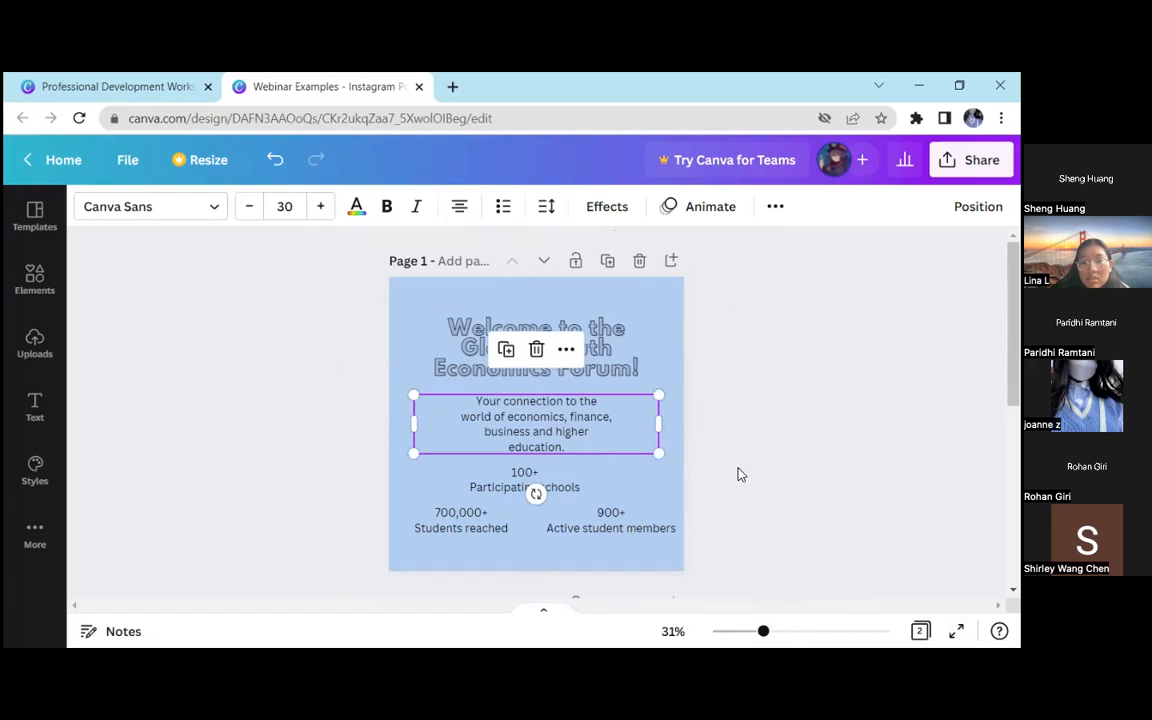
Narrow the description's text box symmetrically so it fits closer around the centred lines
{"action": "left_click", "coordinate": [658, 428]}
{"action": "left_click_drag", "start_coordinate": [658, 428], "coordinate": [597, 424]}
{"action": "left_click", "coordinate": [320, 341]}
{"action": "left_click", "coordinate": [605, 433]}
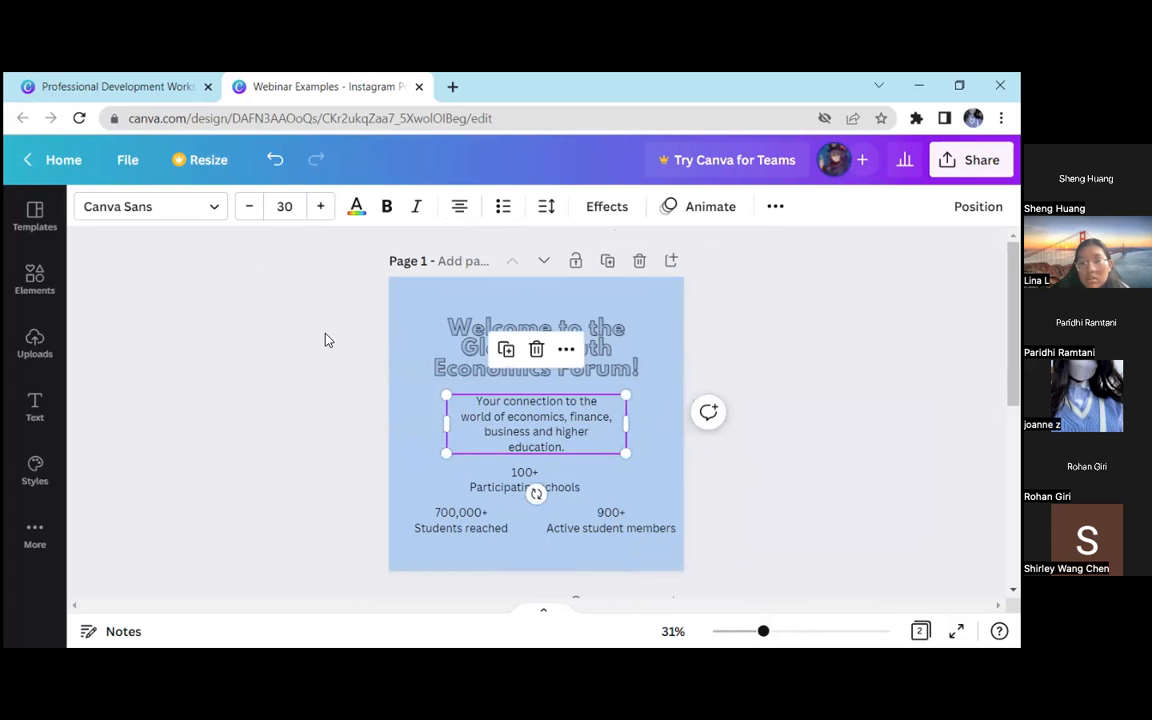
Change the font of the description text beneath the welcome heading to Glacial Indifference
{"action": "left_click", "coordinate": [193, 212]}
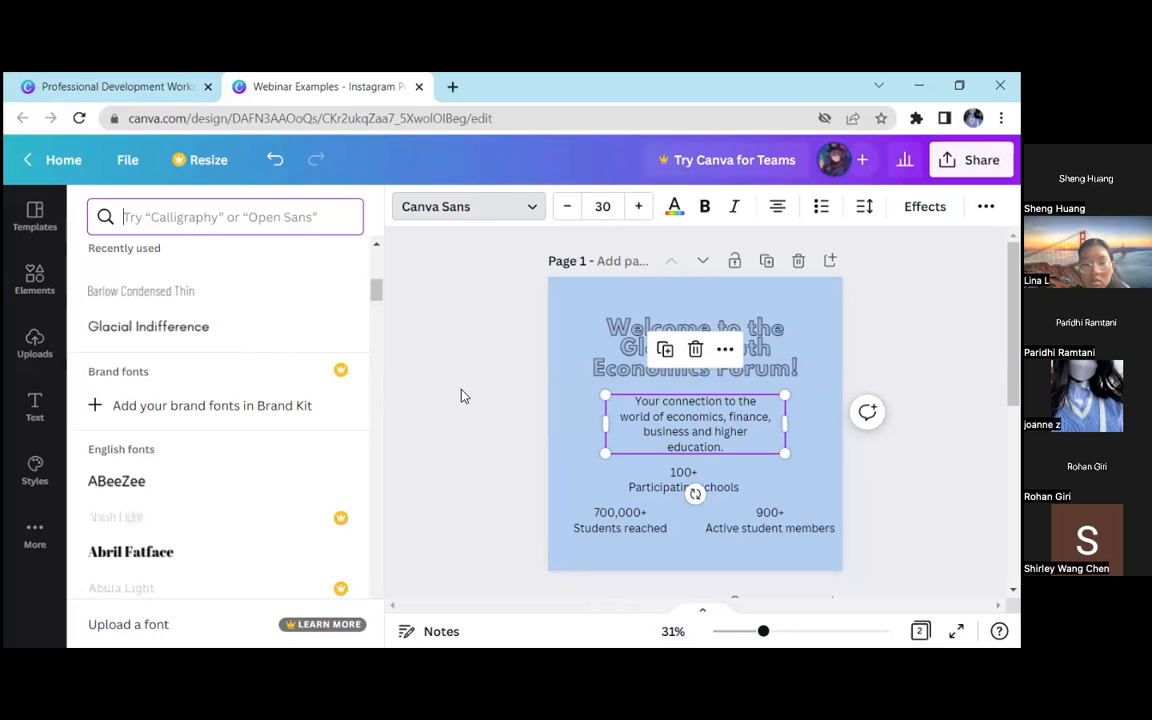
{"action": "left_click", "coordinate": [260, 326]}
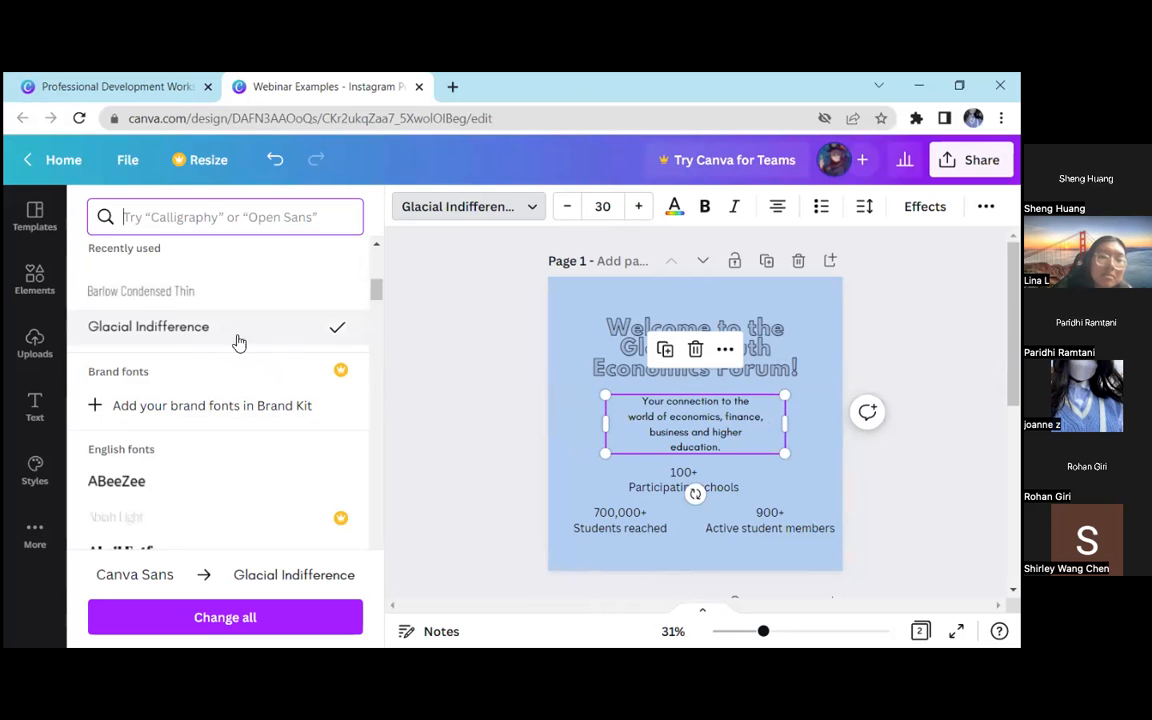
{"action": "left_click", "coordinate": [456, 473]}
{"action": "left_click", "coordinate": [360, 456]}
{"action": "left_click", "coordinate": [543, 436]}
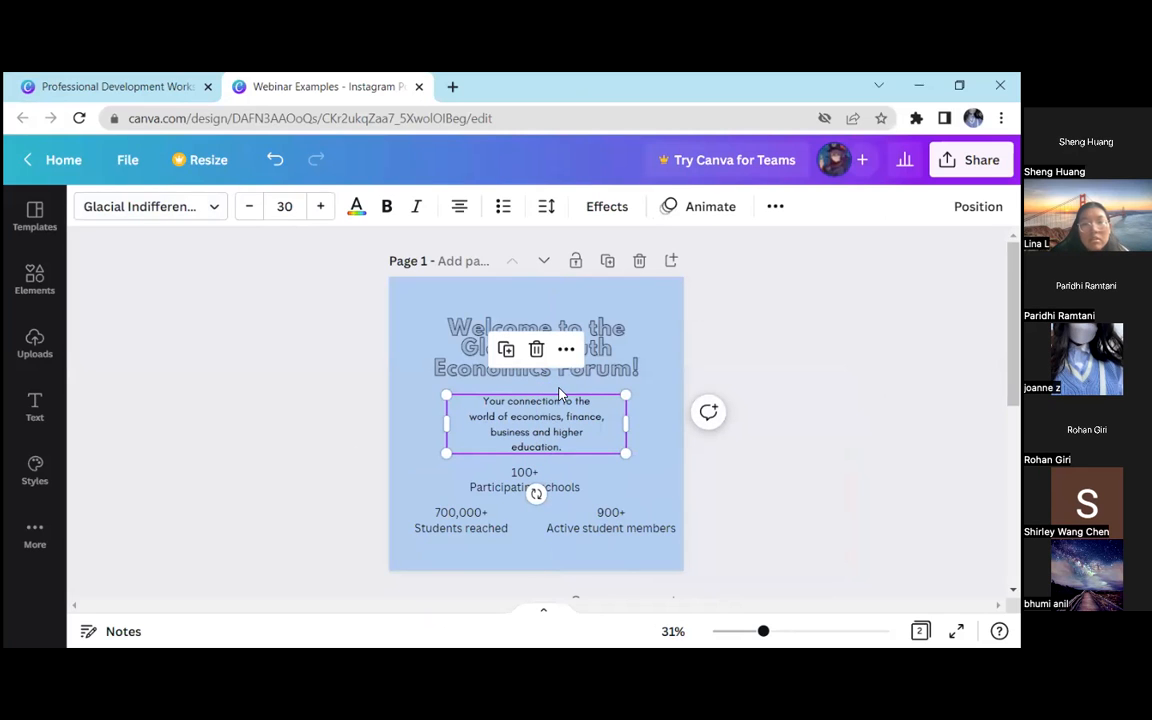
{"action": "left_click_drag", "start_coordinate": [763, 631], "coordinate": [779, 632]}
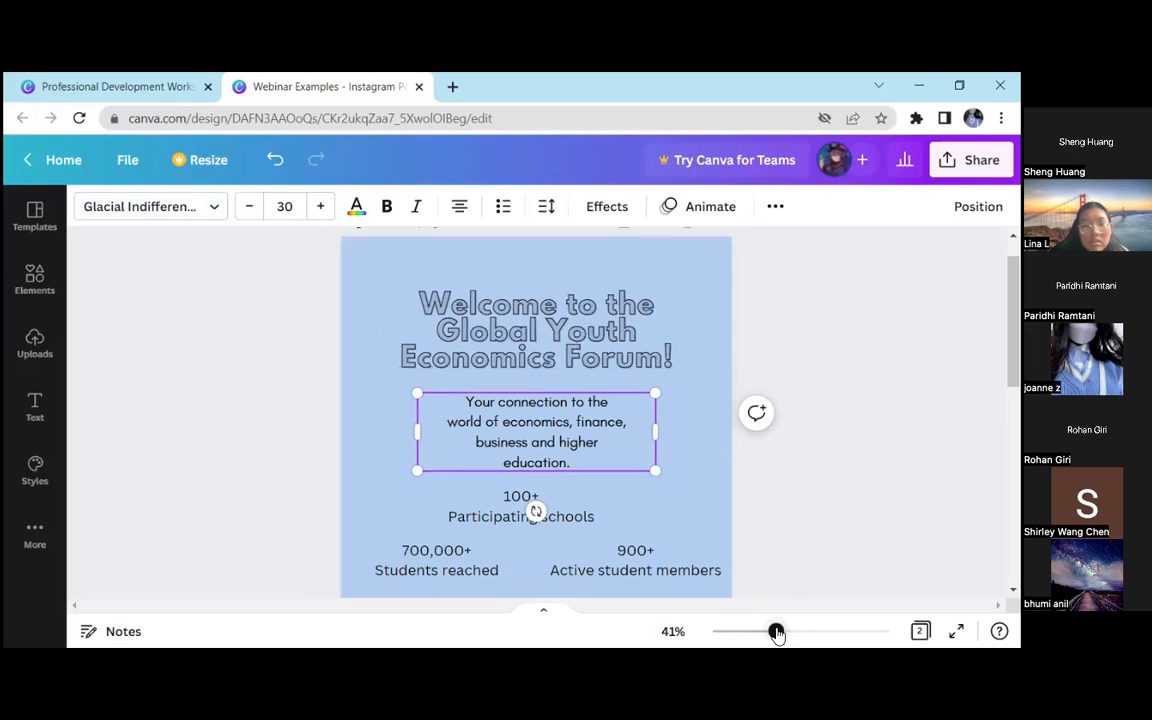
{"action": "left_click", "coordinate": [706, 402]}
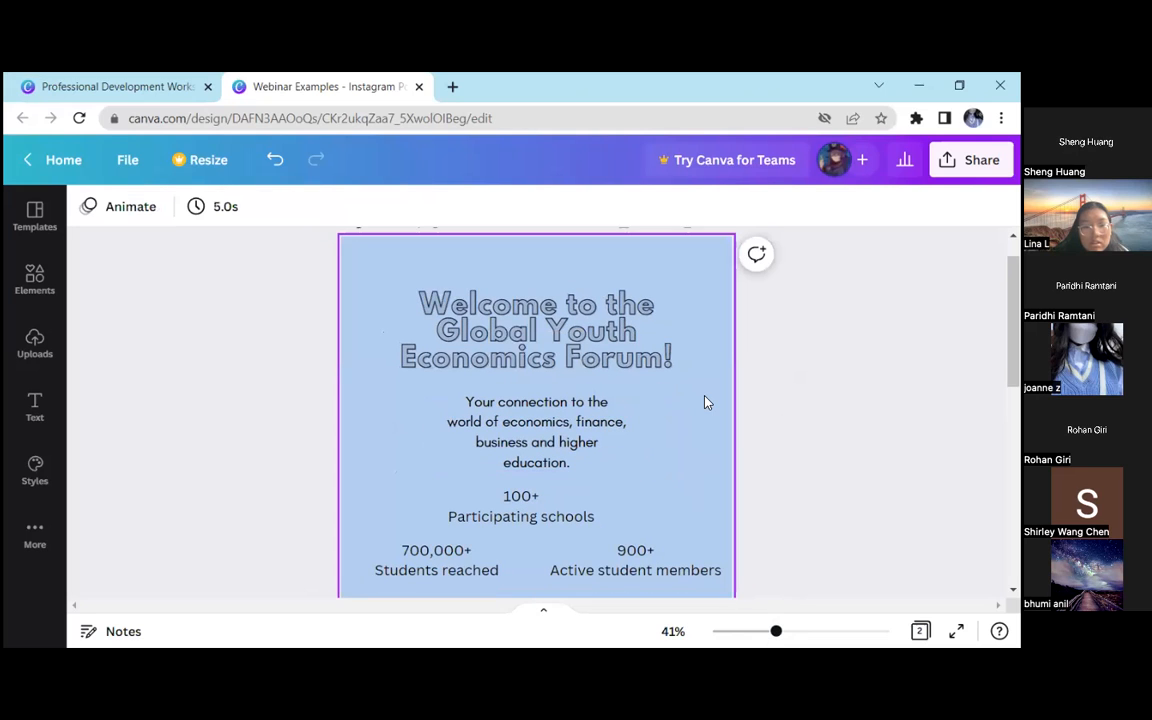
Move the three statistics texts down to the page's lower edge, clearing the area beneath the description
{"action": "left_click_drag", "start_coordinate": [490, 505], "coordinate": [471, 602]}
{"action": "left_click_drag", "start_coordinate": [795, 362], "coordinate": [400, 435]}
{"action": "left_click_drag", "start_coordinate": [584, 396], "coordinate": [525, 424]}
{"action": "left_click", "coordinate": [795, 385]}
{"action": "scroll", "coordinate": [586, 432], "scroll_direction": "up", "scroll_amount": 3}
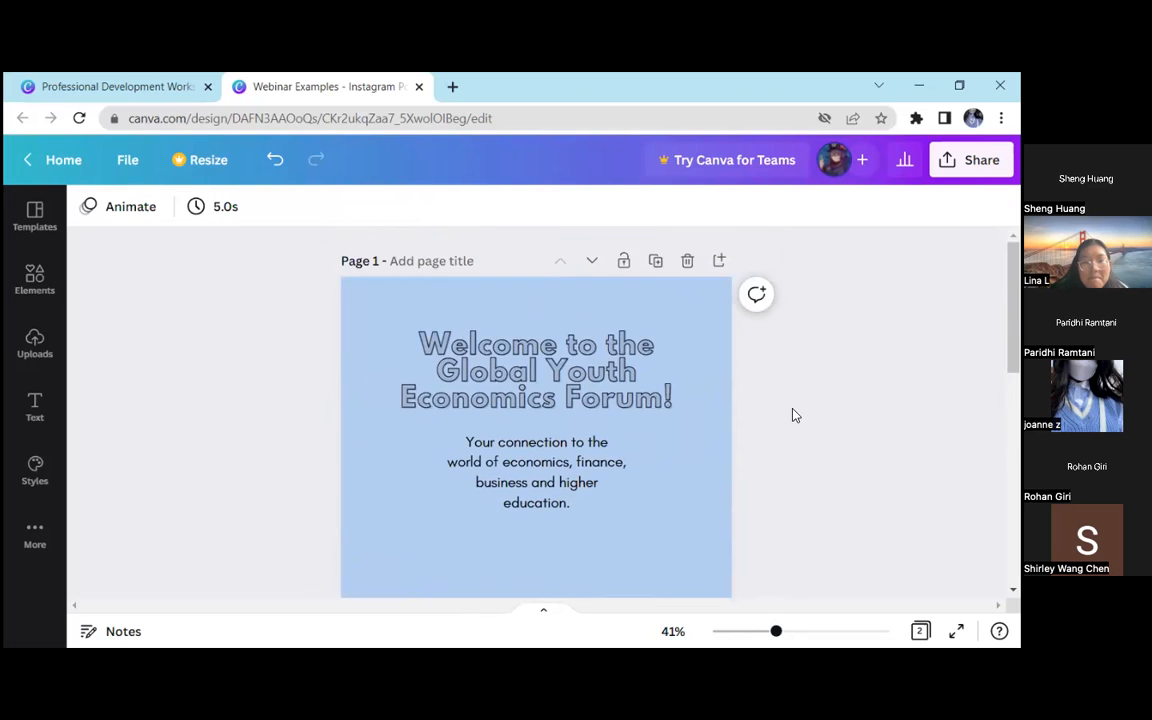
Reduce the line spacing of the description text to 1.17
{"action": "left_click_drag", "start_coordinate": [776, 631], "coordinate": [793, 633]}
{"action": "left_click", "coordinate": [617, 503]}
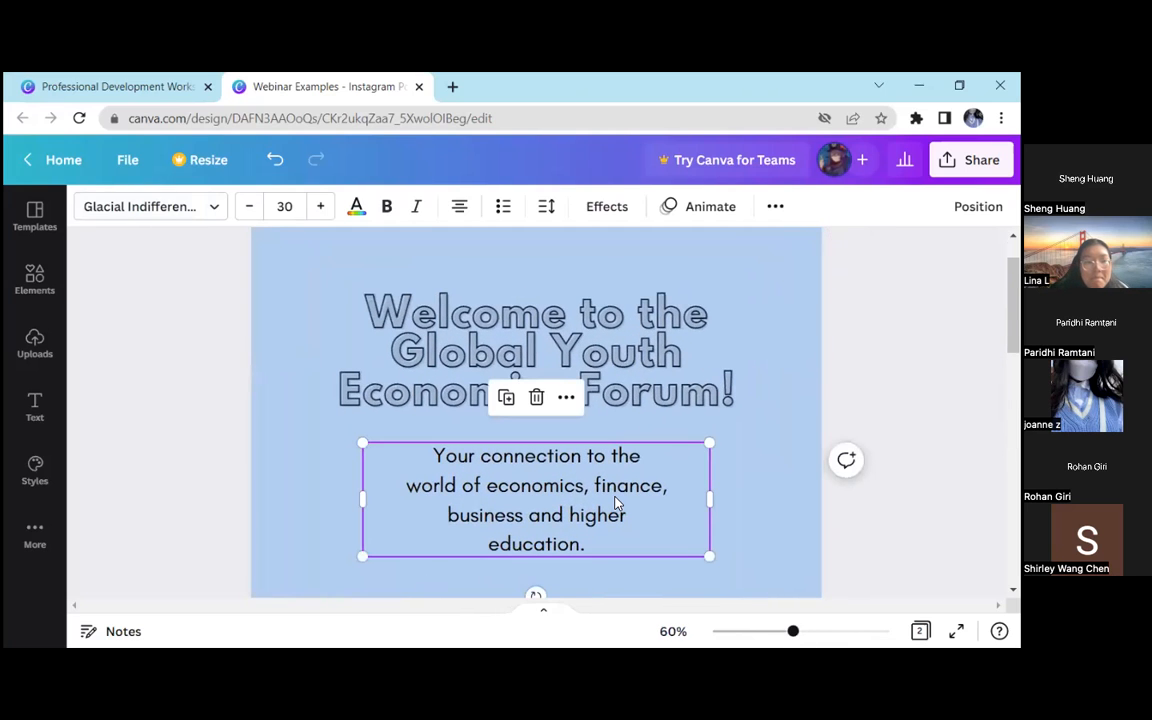
{"action": "left_click", "coordinate": [548, 206]}
{"action": "left_click_drag", "start_coordinate": [654, 331], "coordinate": [632, 332]}
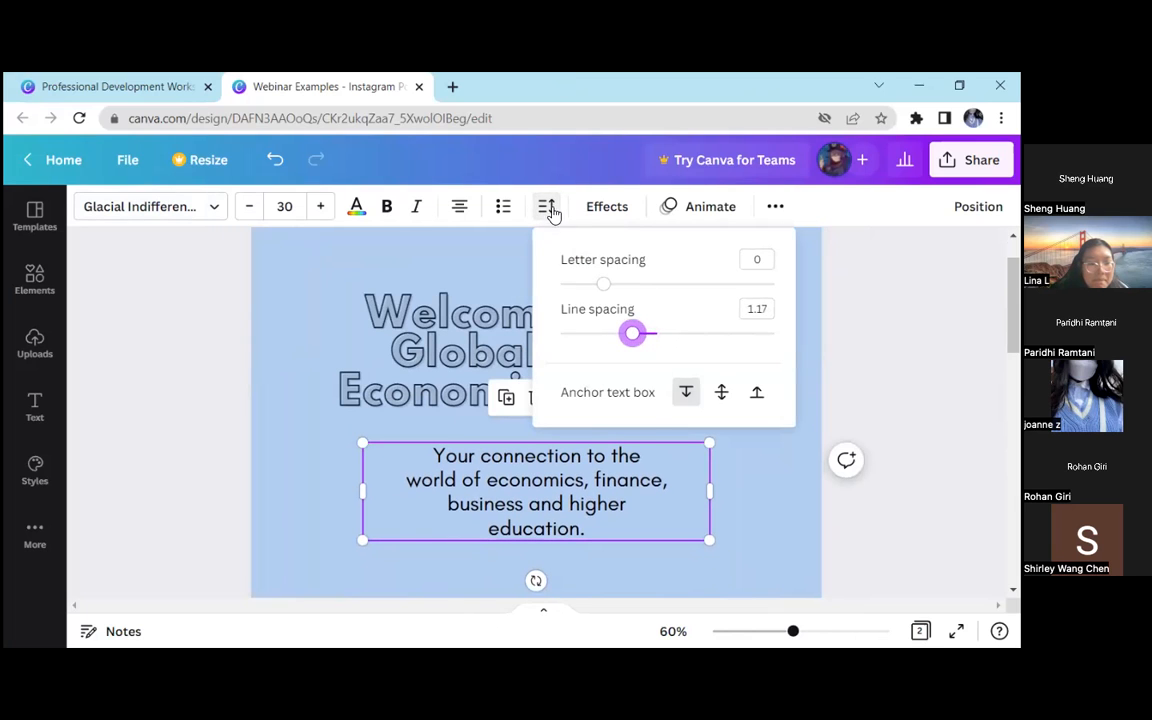
{"action": "left_click", "coordinate": [549, 209]}
Move the description text up until it sits directly against the welcome heading
{"action": "left_click_drag", "start_coordinate": [504, 482], "coordinate": [504, 442]}
{"action": "left_click", "coordinate": [240, 374]}
{"action": "left_click_drag", "start_coordinate": [244, 303], "coordinate": [586, 504]}
{"action": "left_click", "coordinate": [335, 539]}
{"action": "left_click_drag", "start_coordinate": [268, 335], "coordinate": [455, 432]}
{"action": "left_click", "coordinate": [759, 498]}
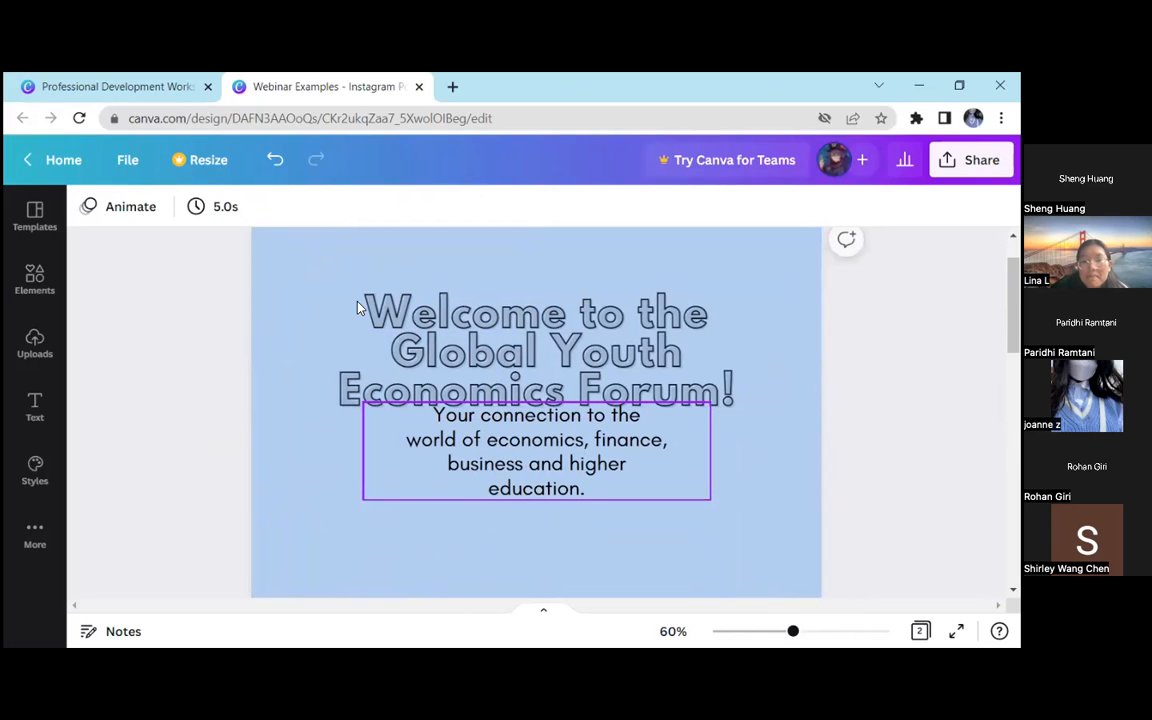
Move the description text back down to leave a clear gap beneath the welcome heading
{"action": "left_click_drag", "start_coordinate": [628, 470], "coordinate": [626, 504]}
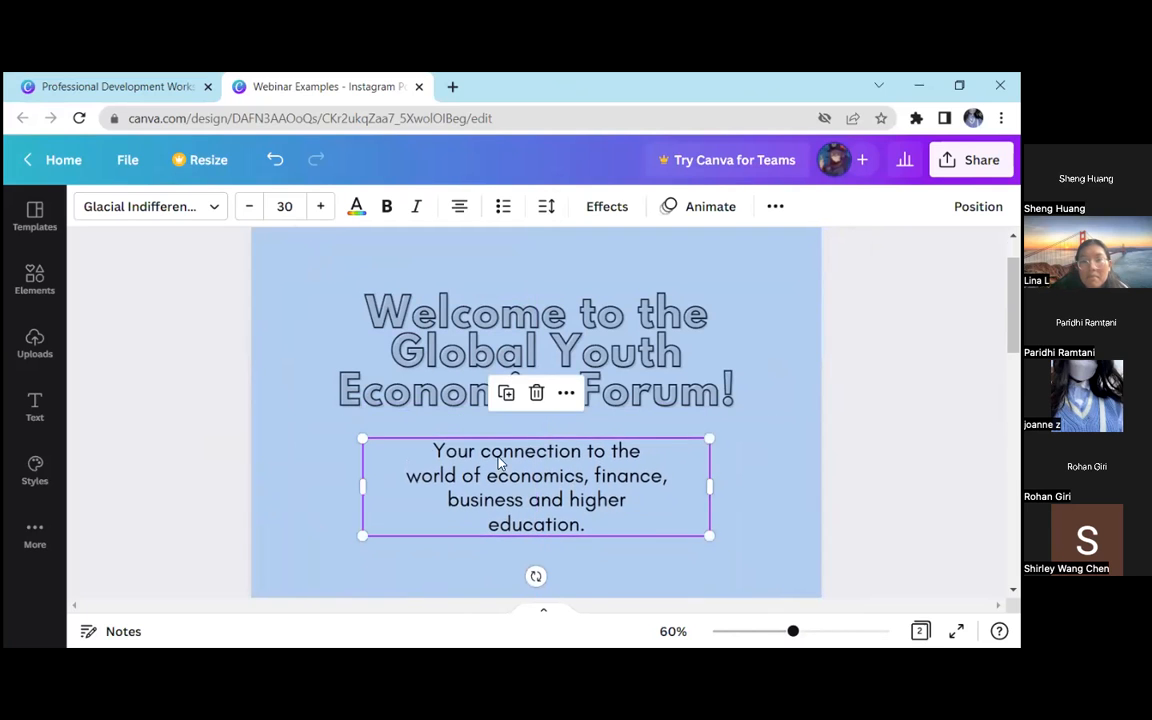
{"action": "left_click", "coordinate": [548, 432]}
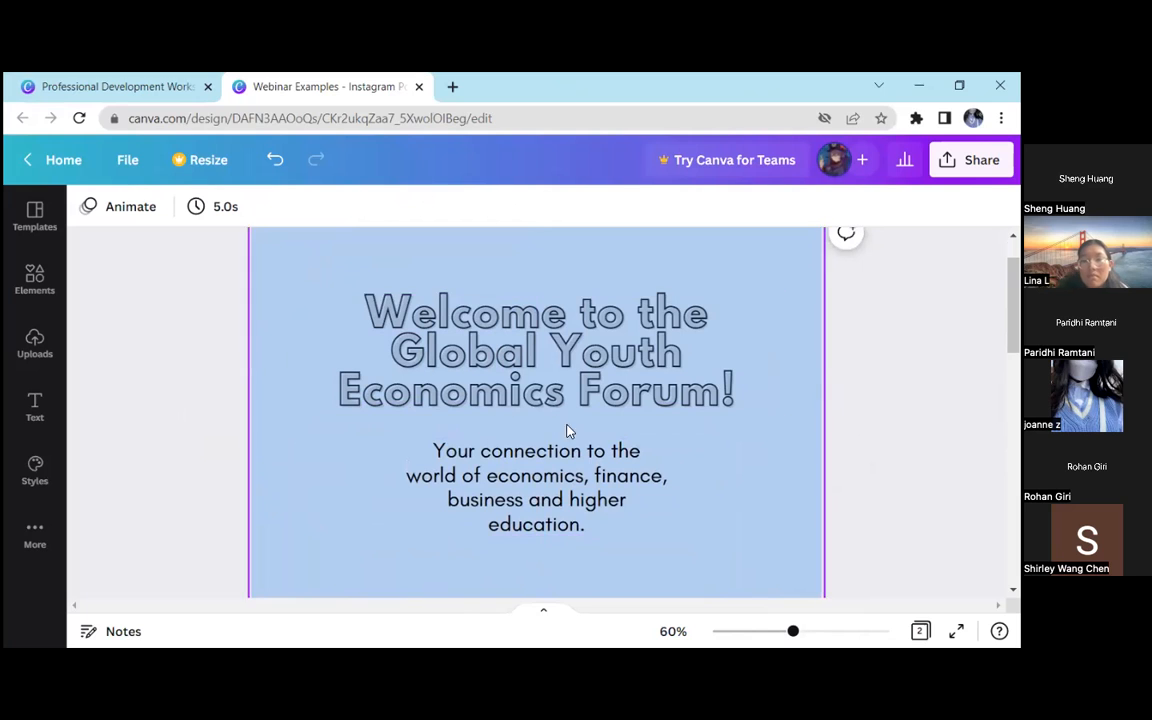
{"action": "left_click_drag", "start_coordinate": [586, 472], "coordinate": [586, 485]}
{"action": "left_click", "coordinate": [193, 379]}
{"action": "left_click", "coordinate": [470, 475]}
{"action": "left_click", "coordinate": [224, 355]}
{"action": "left_click", "coordinate": [318, 305]}
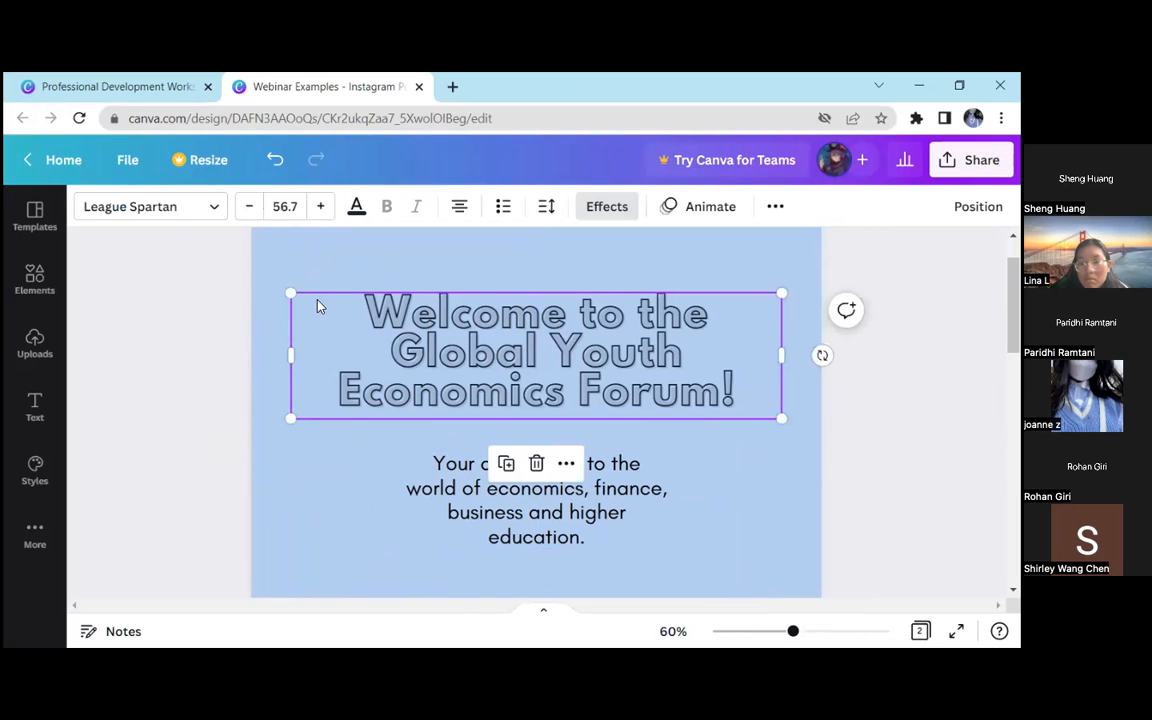
{"action": "left_click", "coordinate": [220, 313]}
{"action": "left_click", "coordinate": [352, 378]}
{"action": "left_click", "coordinate": [458, 513]}
{"action": "left_click", "coordinate": [360, 440]}
{"action": "left_click", "coordinate": [442, 484]}
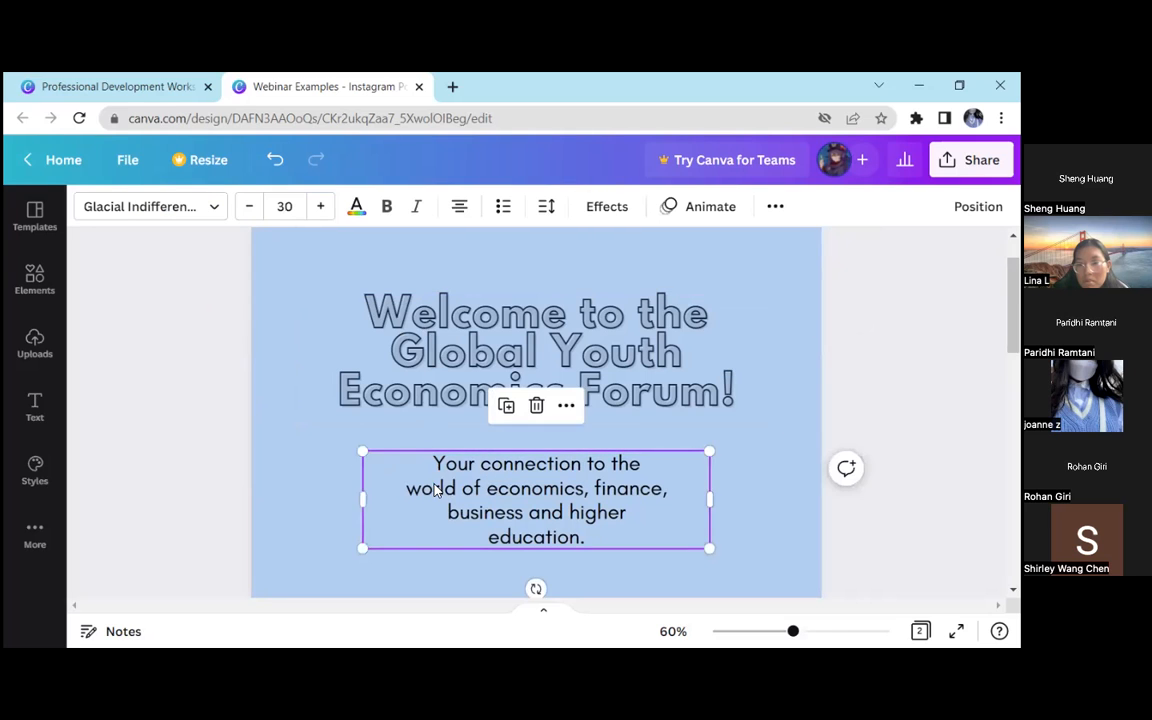
{"action": "scroll", "coordinate": [445, 480], "scroll_direction": "down", "scroll_amount": 1}
{"action": "scroll", "coordinate": [445, 480], "scroll_direction": "up", "scroll_amount": 2}
{"action": "scroll", "coordinate": [450, 465], "scroll_direction": "down", "scroll_amount": 1}
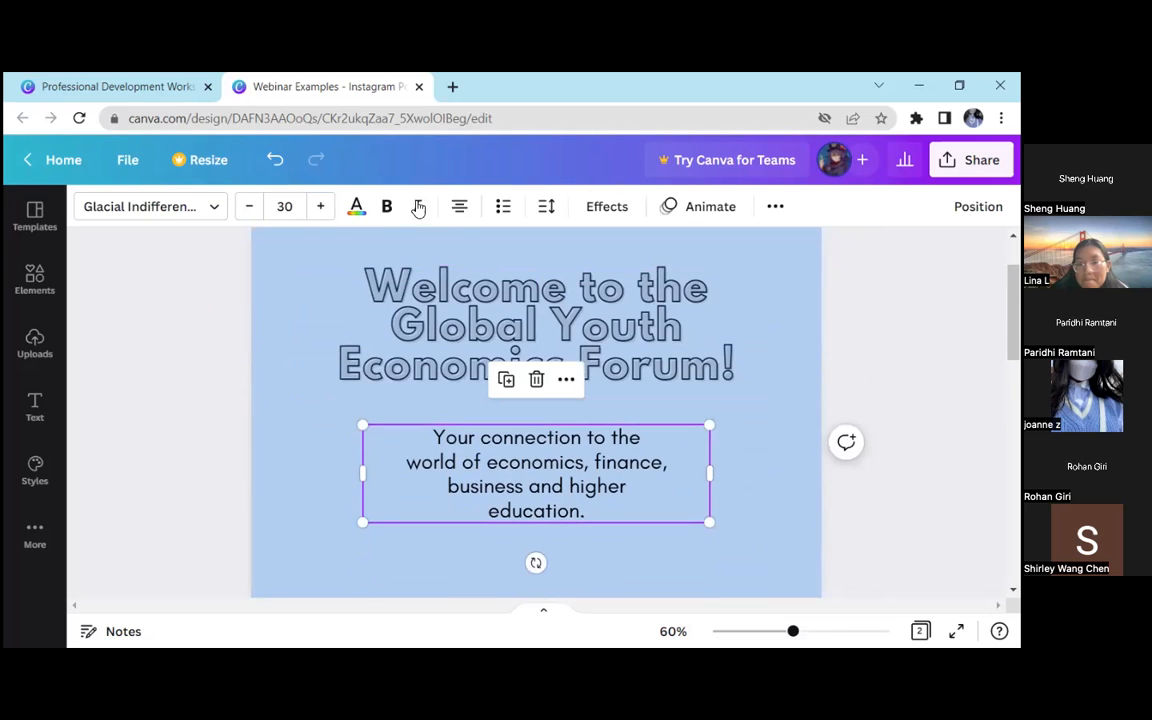
Enlarge the description text slightly and recentre it beneath the welcome heading
{"action": "left_click", "coordinate": [283, 391]}
{"action": "left_click", "coordinate": [615, 495]}
{"action": "left_click_drag", "start_coordinate": [712, 527], "coordinate": [728, 535]}
{"action": "left_click_drag", "start_coordinate": [640, 506], "coordinate": [627, 501]}
{"action": "left_click", "coordinate": [172, 410]}
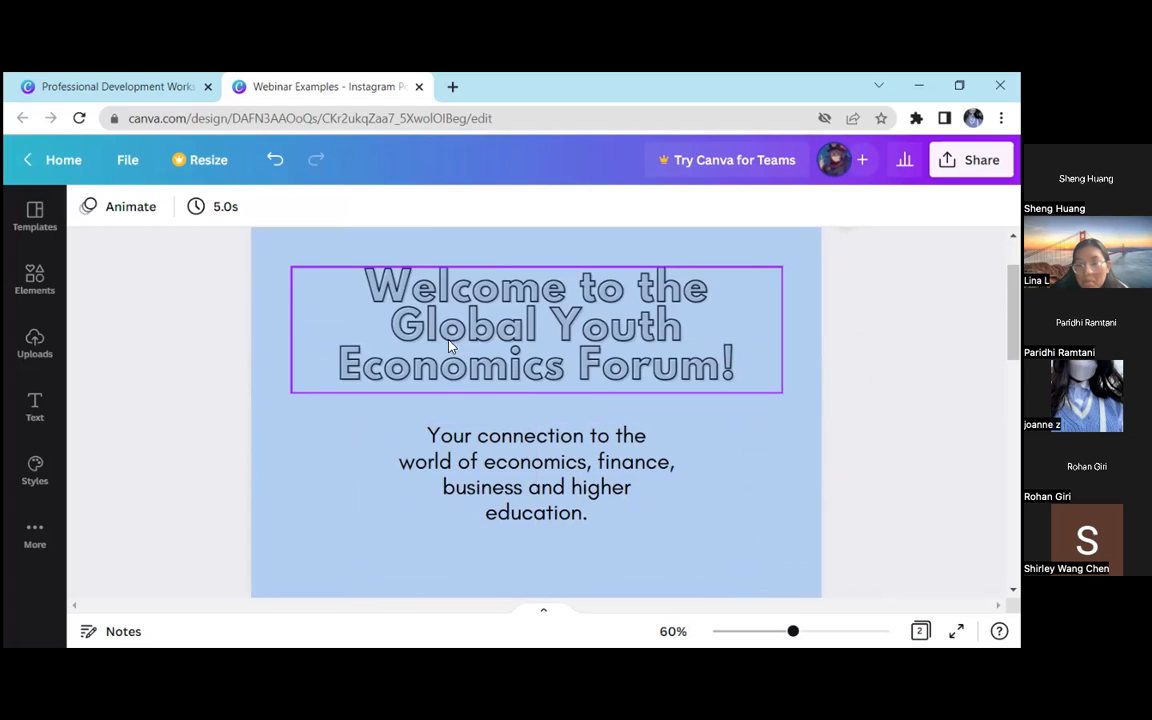
Move the three statistics texts together back up beneath the description, centred on the page
{"action": "left_click_drag", "start_coordinate": [211, 283], "coordinate": [740, 346]}
{"action": "key", "text": "Escape"}
{"action": "scroll", "coordinate": [324, 360], "scroll_direction": "down", "scroll_amount": 2}
{"action": "left_click_drag", "start_coordinate": [810, 631], "coordinate": [770, 631]}
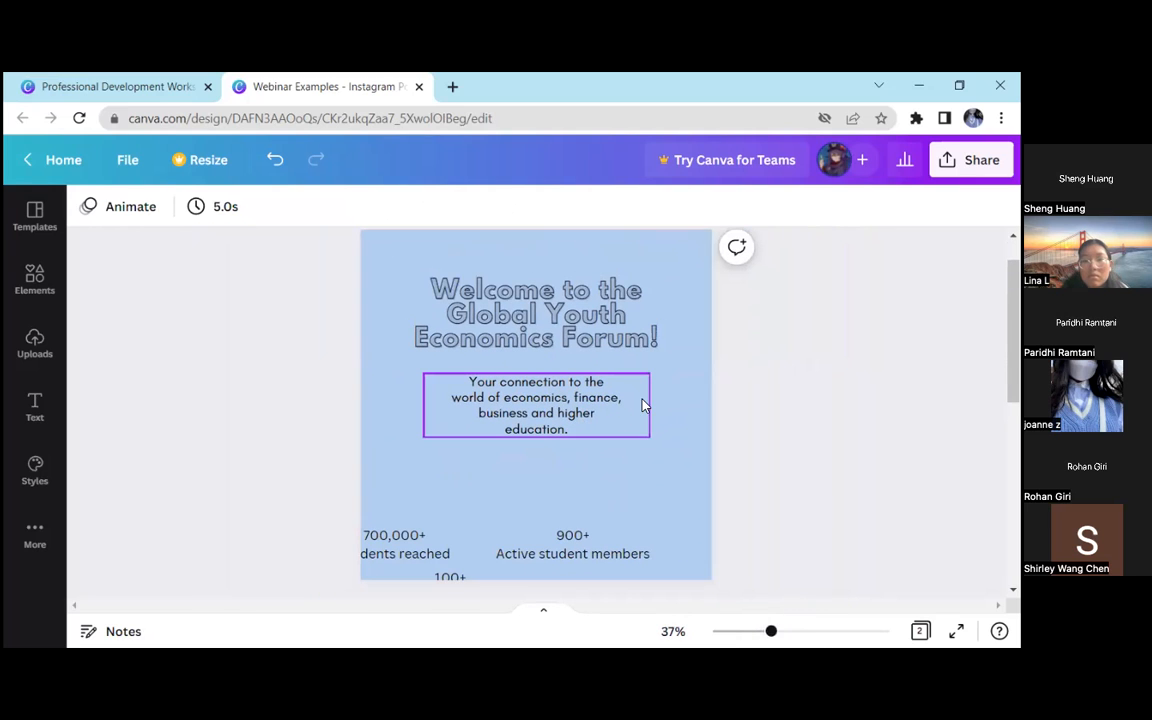
{"action": "left_click_drag", "start_coordinate": [340, 525], "coordinate": [625, 482]}
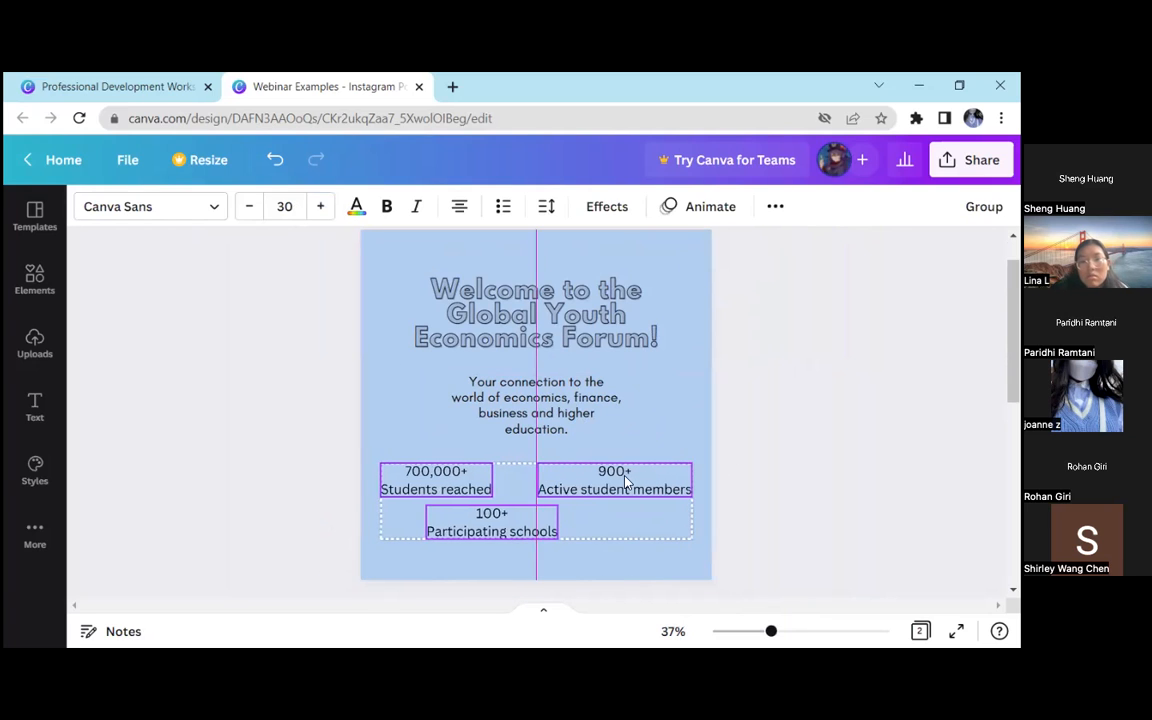
{"action": "left_click", "coordinate": [682, 458]}
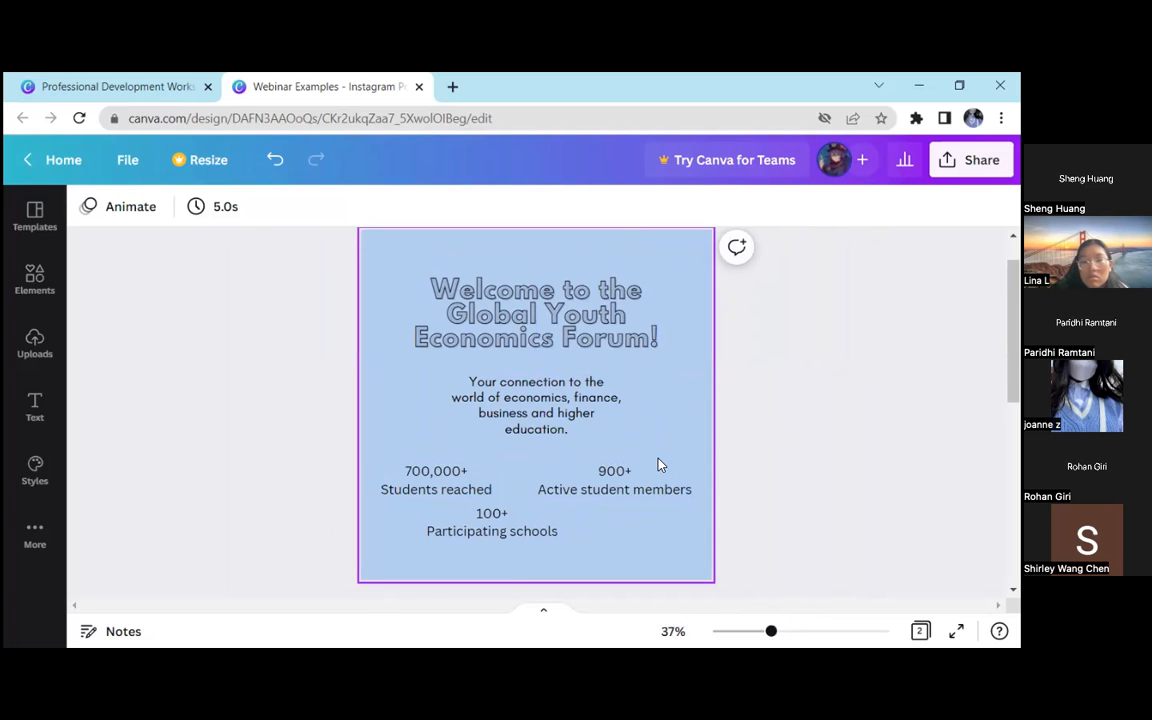
Highlight the figures 700,000+, 900+ and 100+ in the three statistics texts one after another
{"action": "left_click", "coordinate": [474, 477]}
{"action": "left_click_drag", "start_coordinate": [474, 477], "coordinate": [398, 476]}
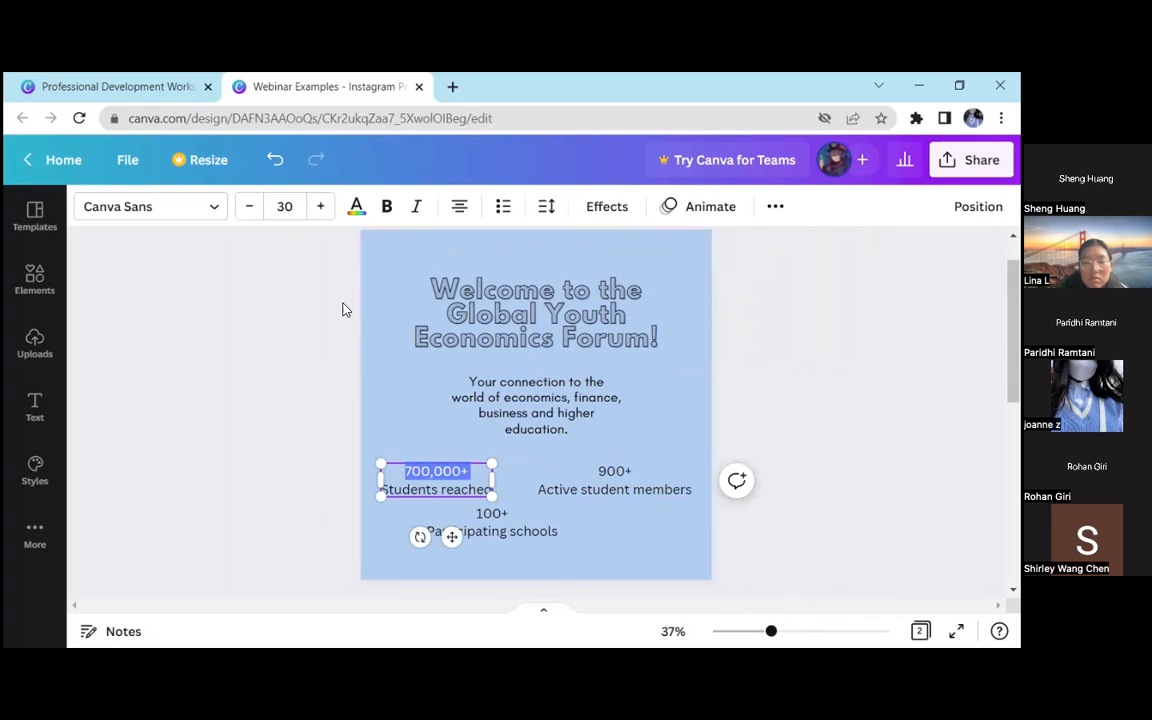
{"action": "left_click", "coordinate": [622, 478]}
{"action": "double_click", "coordinate": [466, 472]}
{"action": "left_click", "coordinate": [614, 474]}
{"action": "left_click", "coordinate": [616, 473]}
{"action": "double_click", "coordinate": [625, 471]}
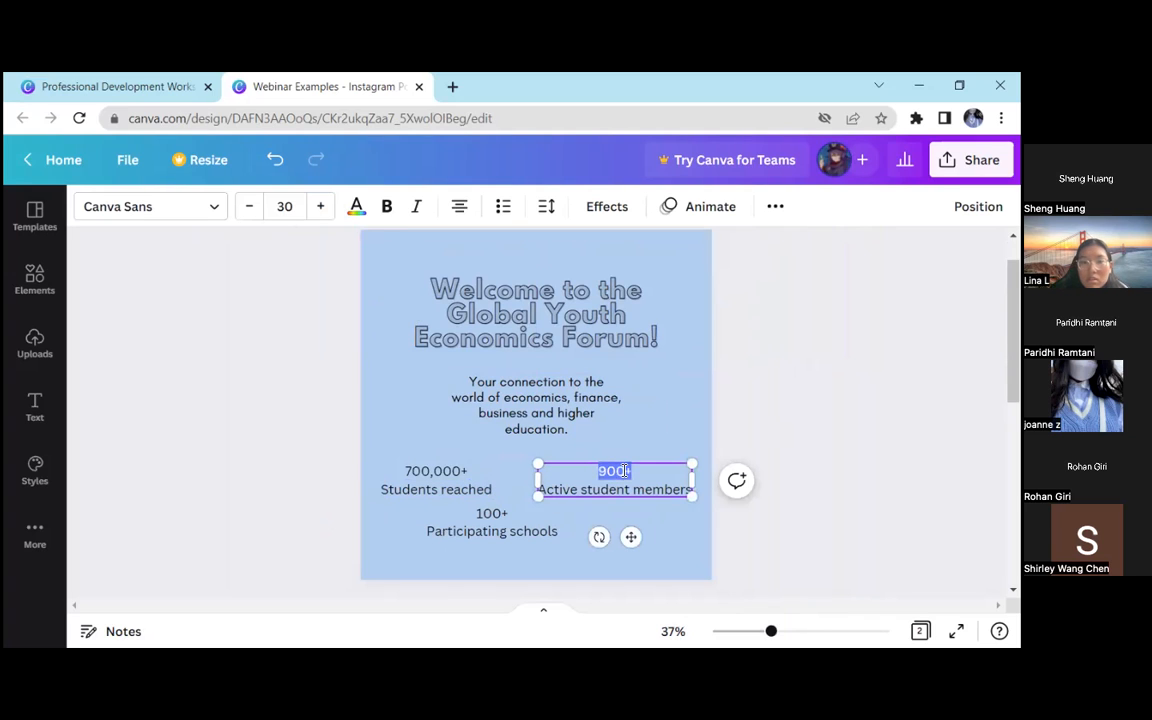
{"action": "left_click", "coordinate": [490, 513]}
{"action": "double_click", "coordinate": [485, 513]}
{"action": "left_click", "coordinate": [281, 466]}
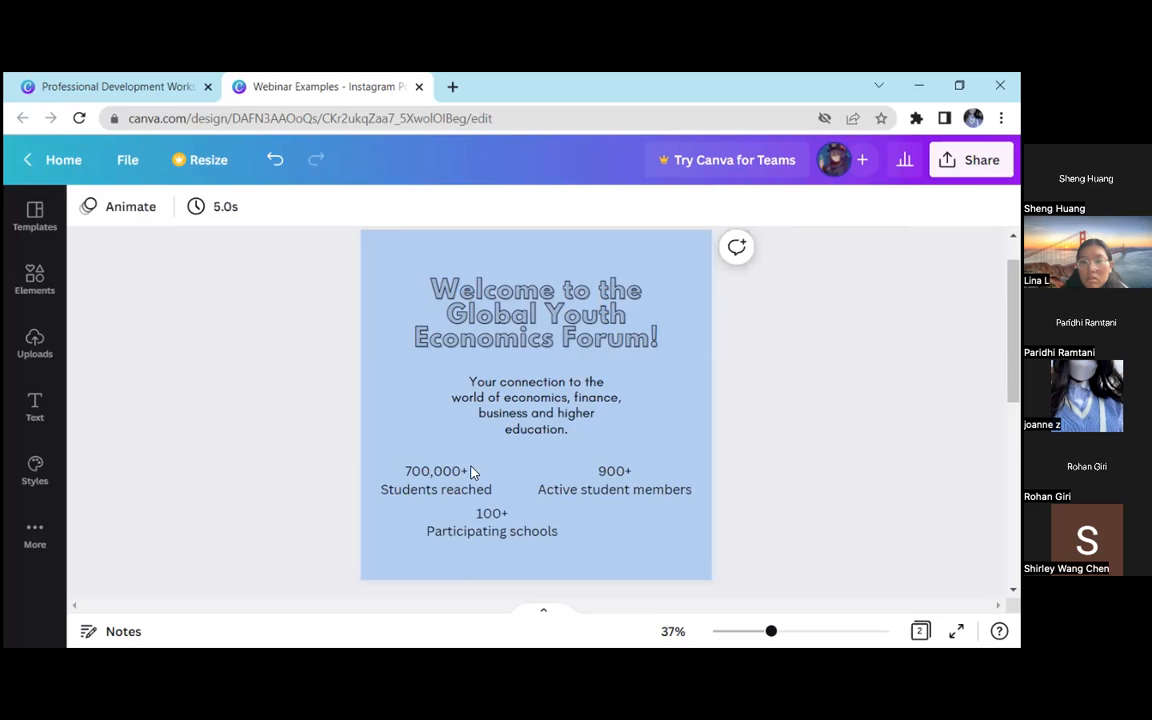
Shift the "700,000+ Students reached" text slightly upwards, above the level of the "900+ Active student members" text
{"action": "mouse_move", "coordinate": [757, 636]}
{"action": "left_mouse_down"}
{"action": "mouse_move", "coordinate": [743, 630]}
{"action": "mouse_move", "coordinate": [766, 632]}
{"action": "left_mouse_up"}
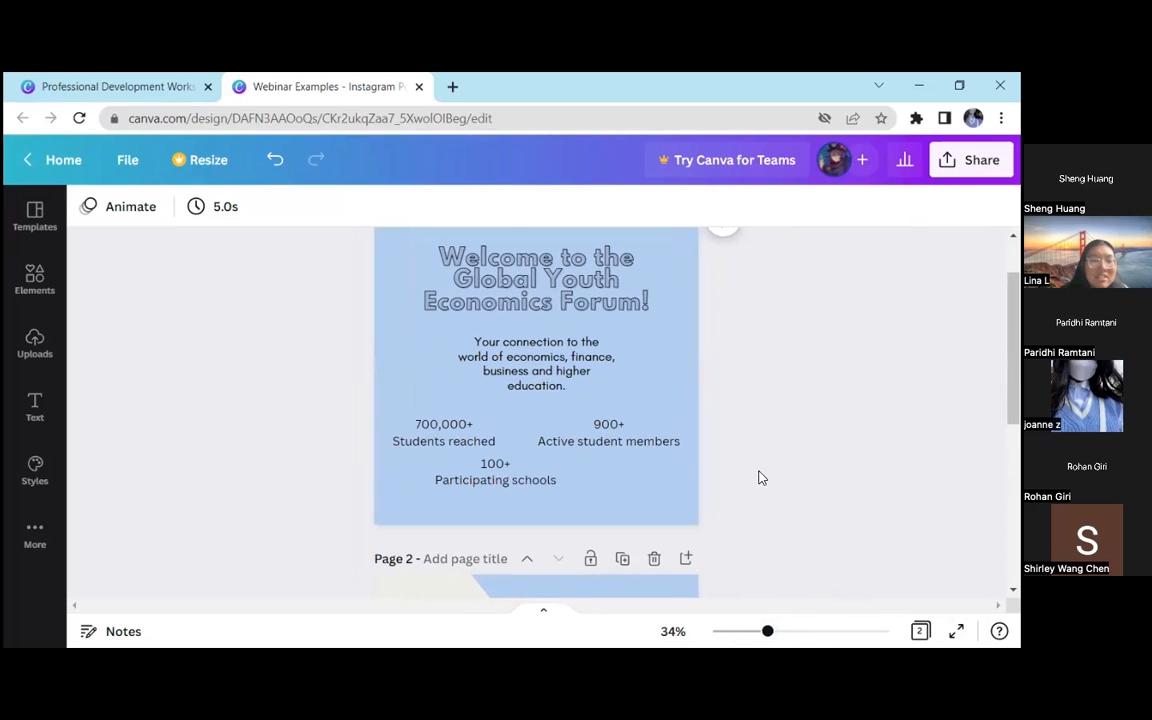
{"action": "scroll", "coordinate": [760, 478], "scroll_direction": "up", "scroll_amount": 2}
{"action": "left_click", "coordinate": [435, 510]}
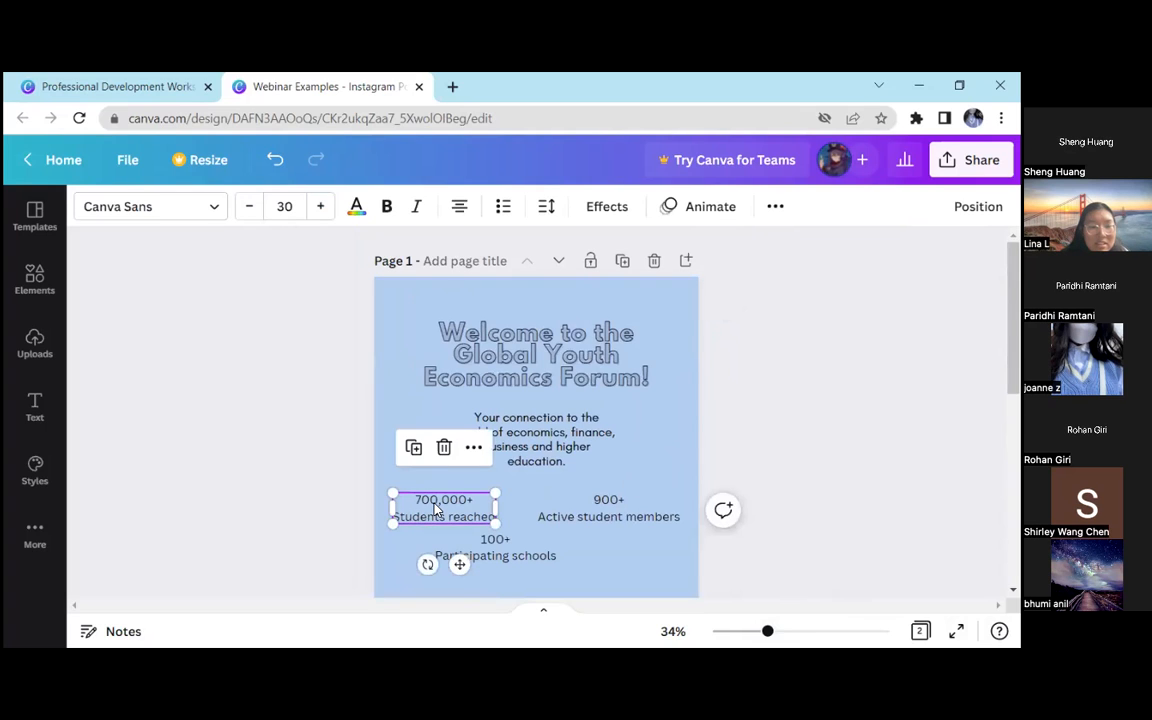
{"action": "left_click_drag", "start_coordinate": [435, 510], "coordinate": [443, 500]}
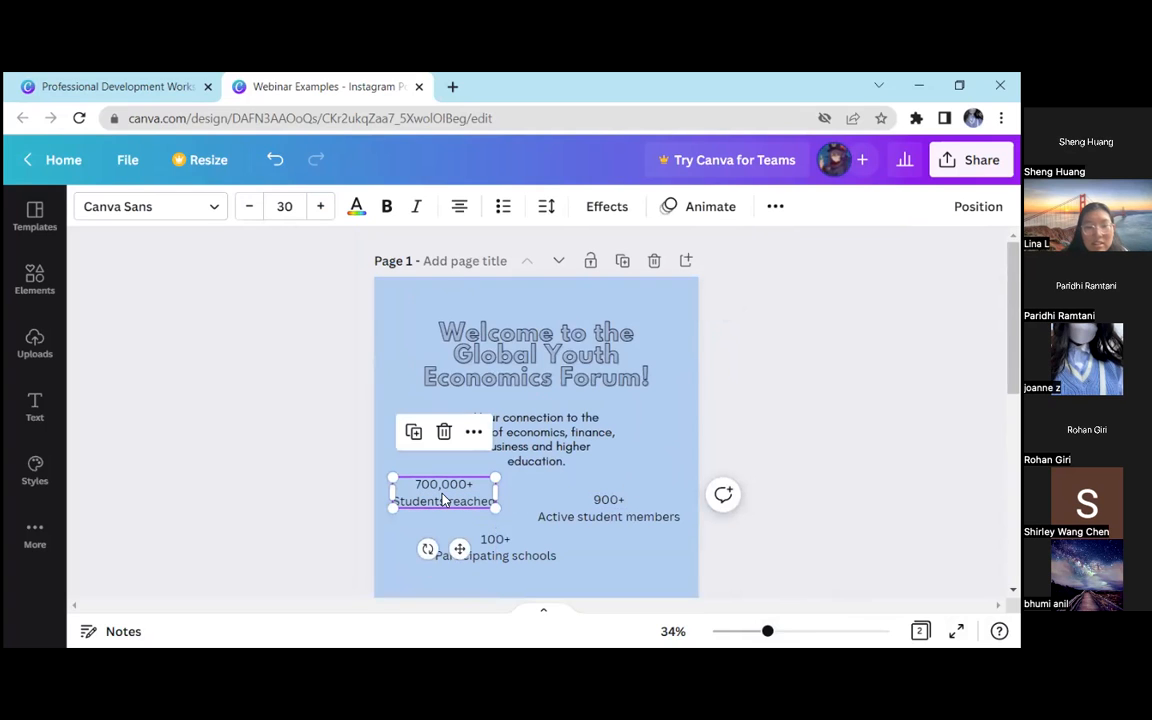
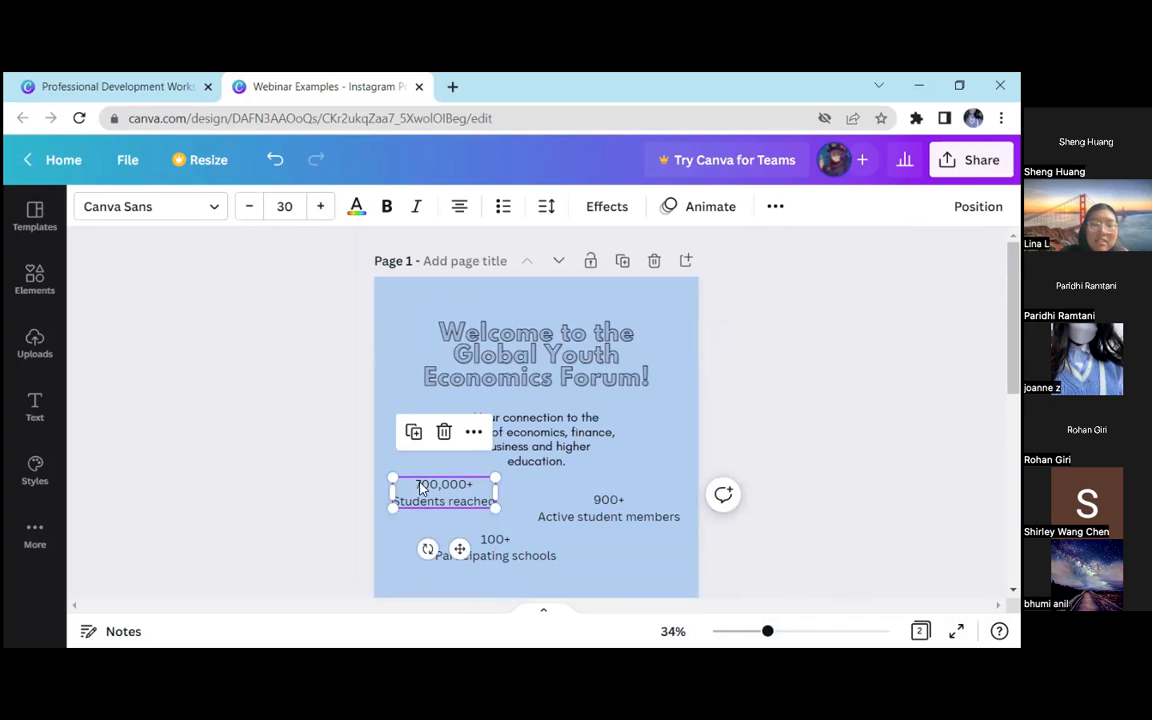
Shift the "700,000+ Students reached" text slightly upwards and apply the Shadow text effect to it
{"action": "left_click_drag", "start_coordinate": [453, 498], "coordinate": [453, 489]}
{"action": "left_click", "coordinate": [313, 445]}
{"action": "left_click", "coordinate": [456, 472]}
{"action": "left_click", "coordinate": [610, 207]}
{"action": "double_click", "coordinate": [621, 473]}
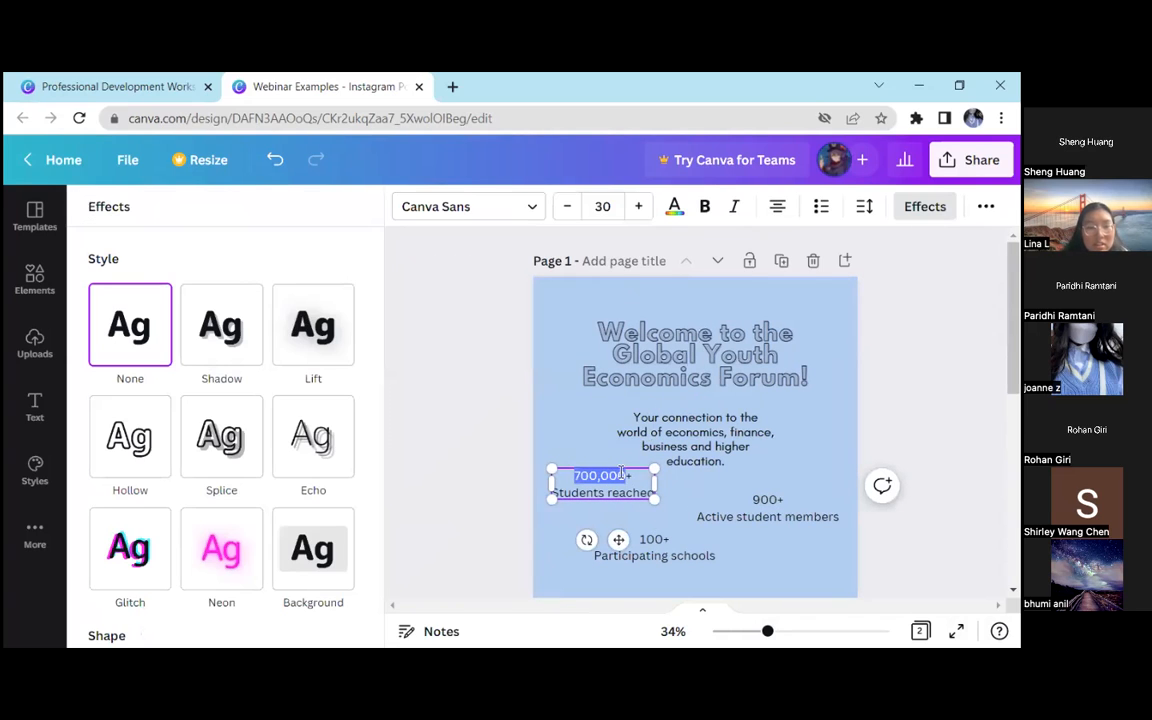
{"action": "left_click_drag", "start_coordinate": [632, 476], "coordinate": [565, 474]}
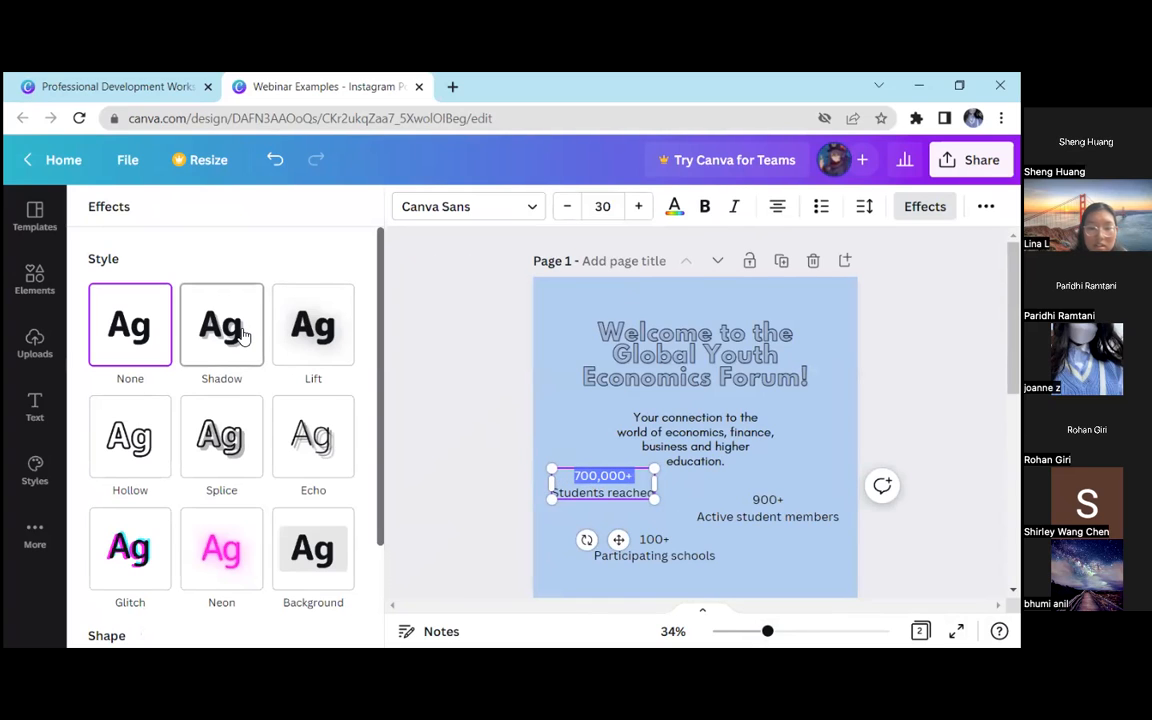
{"action": "left_click", "coordinate": [243, 337]}
{"action": "left_click", "coordinate": [809, 631]}
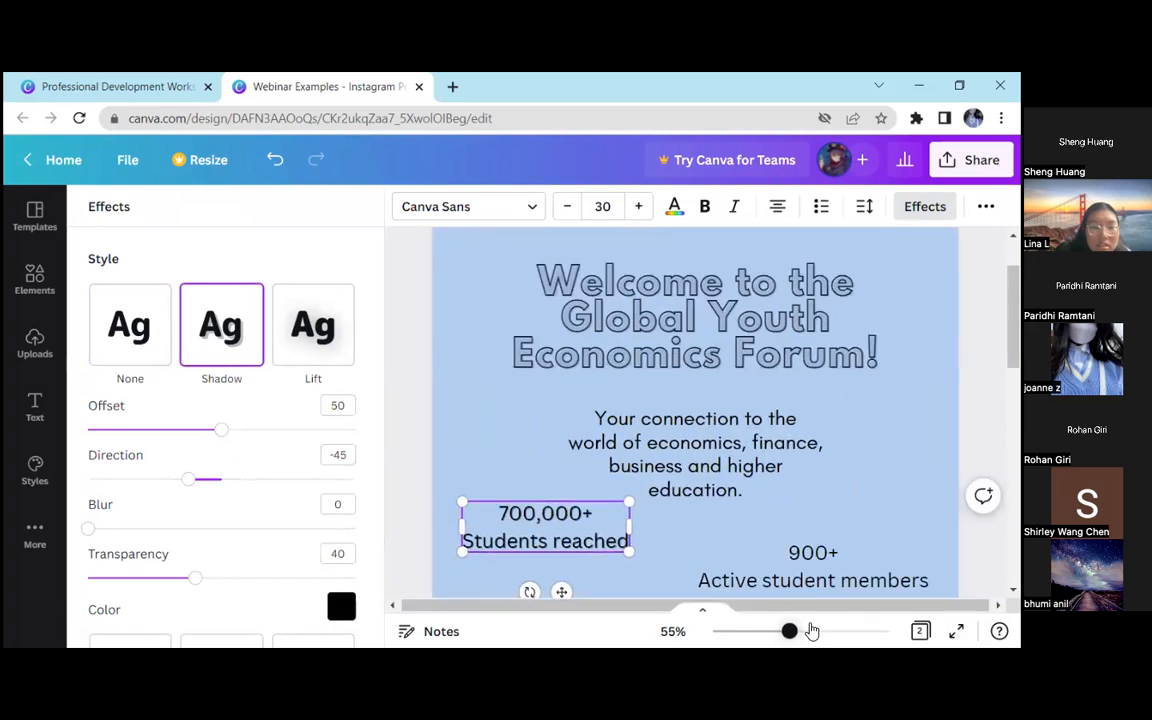
{"action": "scroll", "coordinate": [640, 520], "scroll_direction": "down", "scroll_amount": 3}
{"action": "left_click_drag", "start_coordinate": [808, 631], "coordinate": [762, 631]}
{"action": "left_click", "coordinate": [546, 457]}
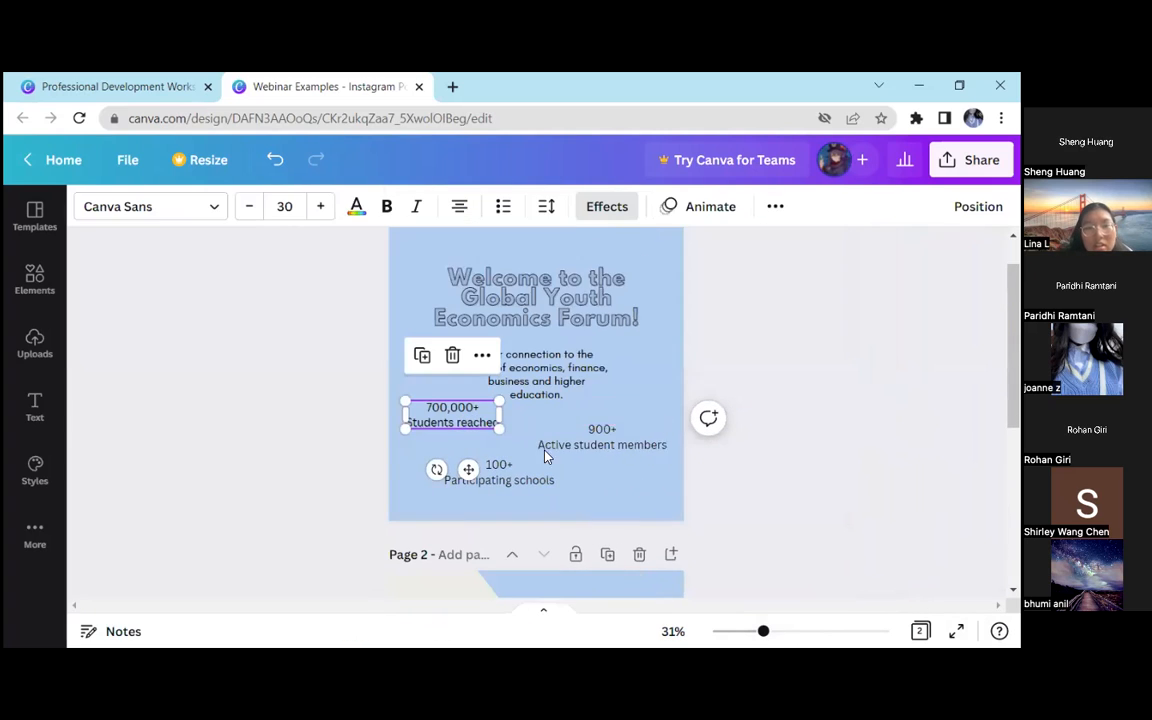
{"action": "left_click", "coordinate": [366, 432]}
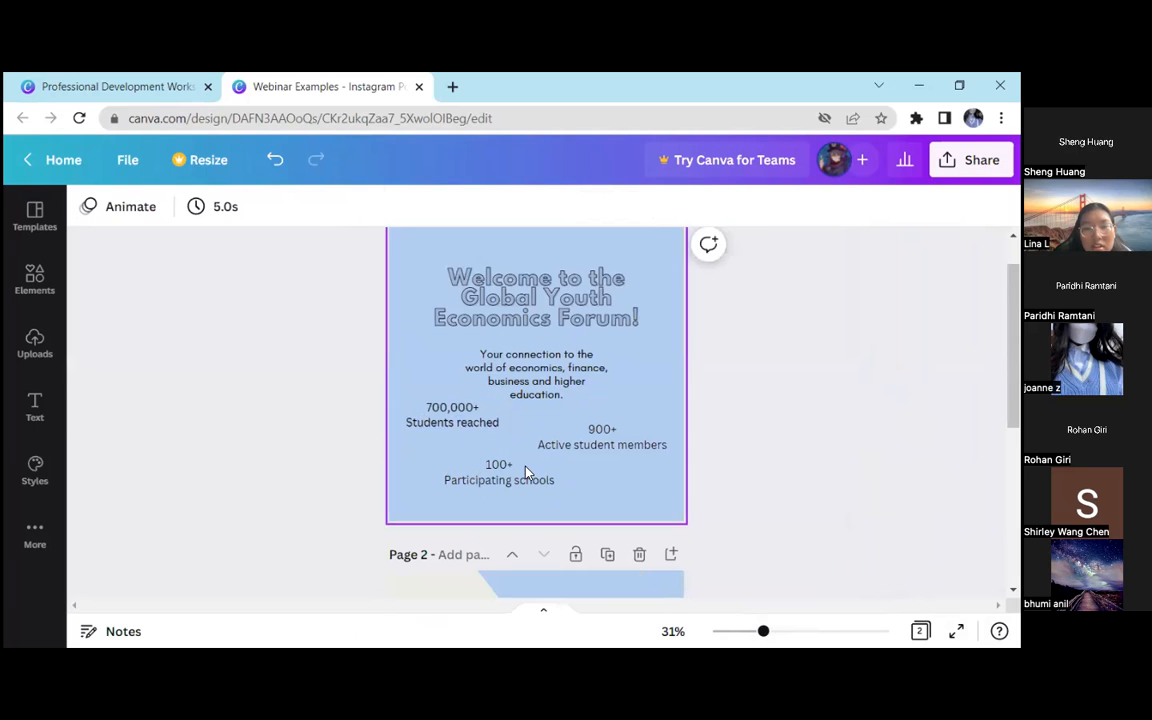
Separate the "Students reached" line into its own text box and place it directly beneath "700,000+"
{"action": "left_click_drag", "start_coordinate": [764, 631], "coordinate": [794, 631]}
{"action": "left_click", "coordinate": [411, 447]}
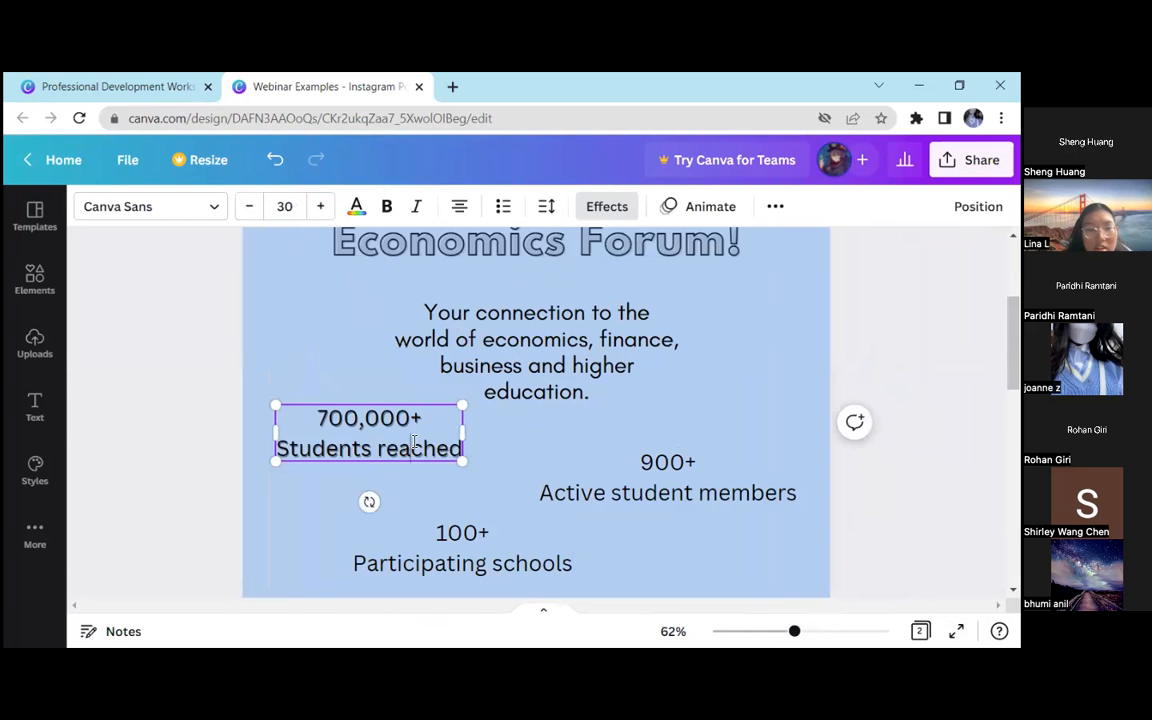
{"action": "triple_click", "coordinate": [417, 445]}
{"action": "right_click", "coordinate": [397, 445]}
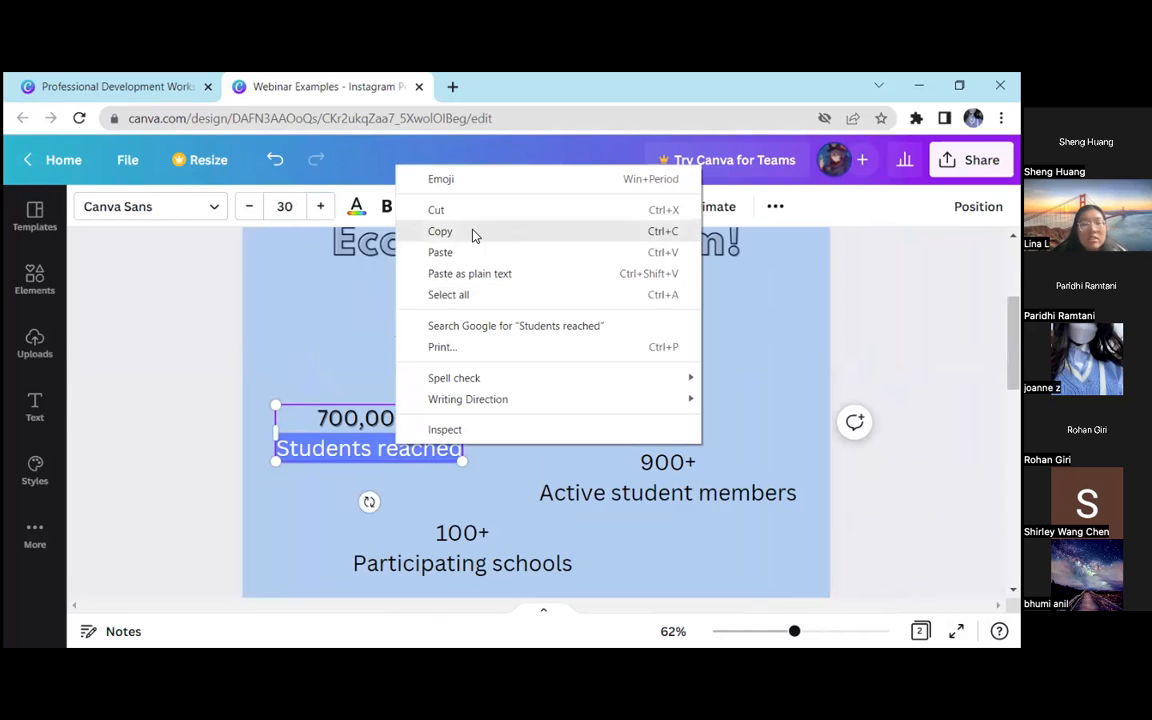
{"action": "left_click", "coordinate": [471, 233]}
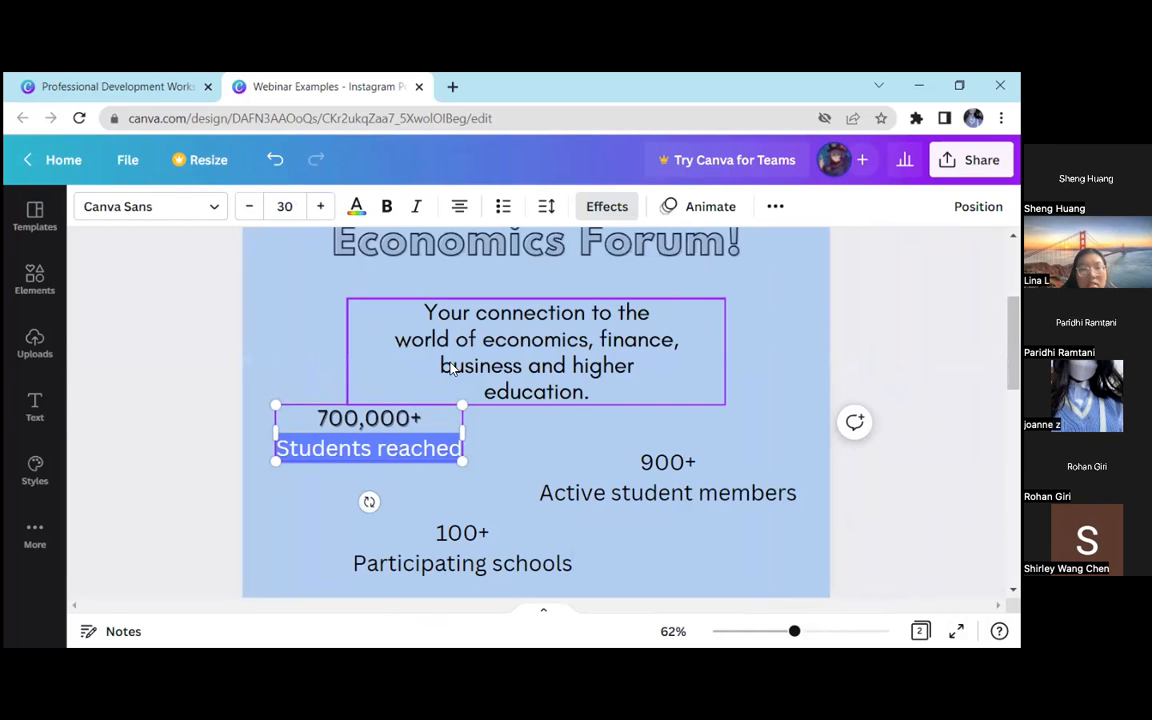
{"action": "key", "text": "BackSpace"}
{"action": "left_click", "coordinate": [273, 363]}
{"action": "key", "text": "ctrl+v"}
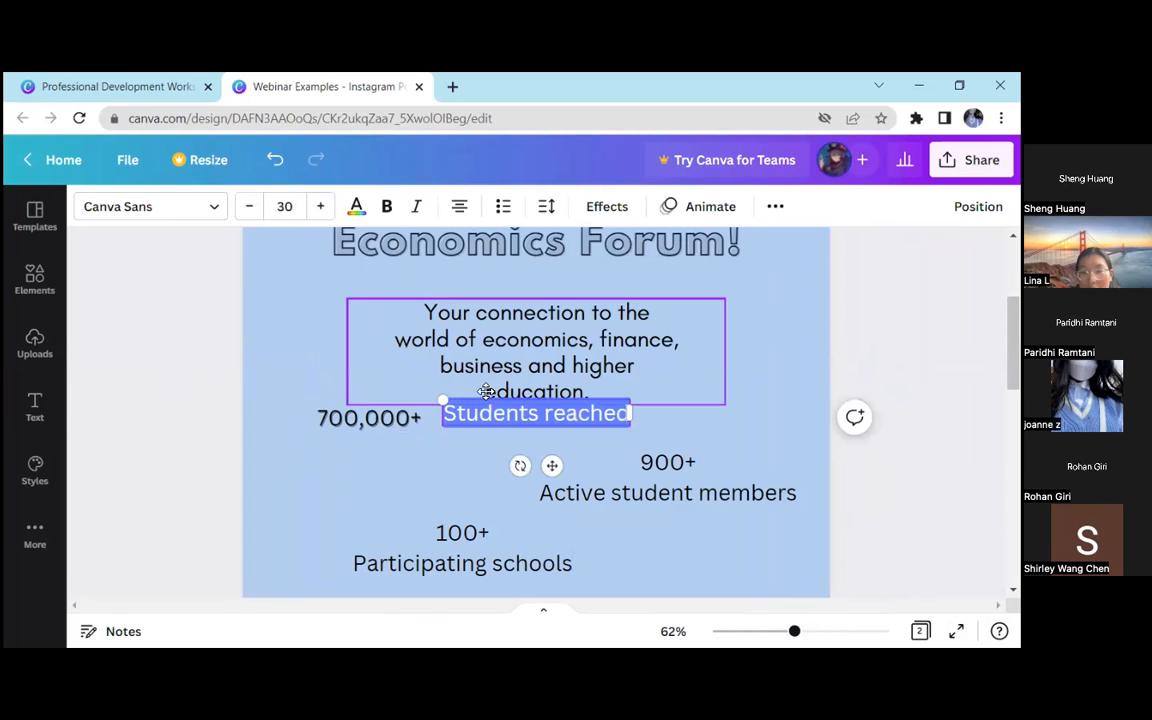
{"action": "left_click", "coordinate": [432, 430]}
{"action": "left_click_drag", "start_coordinate": [499, 417], "coordinate": [340, 447]}
{"action": "left_click", "coordinate": [334, 426], "text": "shift"}
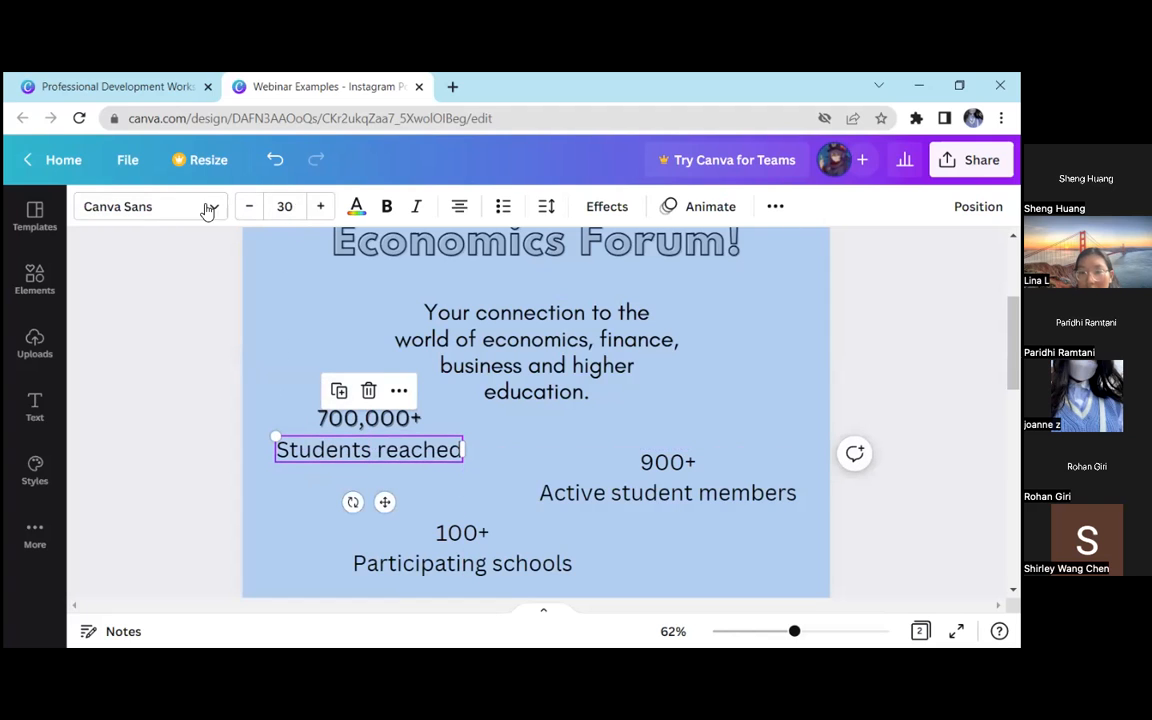
Try the Lift effect on "700,000+", return it to Shadow, and set "Students reached" to no effect
{"action": "left_click", "coordinate": [265, 402]}
{"action": "left_click", "coordinate": [362, 449]}
{"action": "left_click", "coordinate": [368, 418]}
{"action": "left_click", "coordinate": [607, 206]}
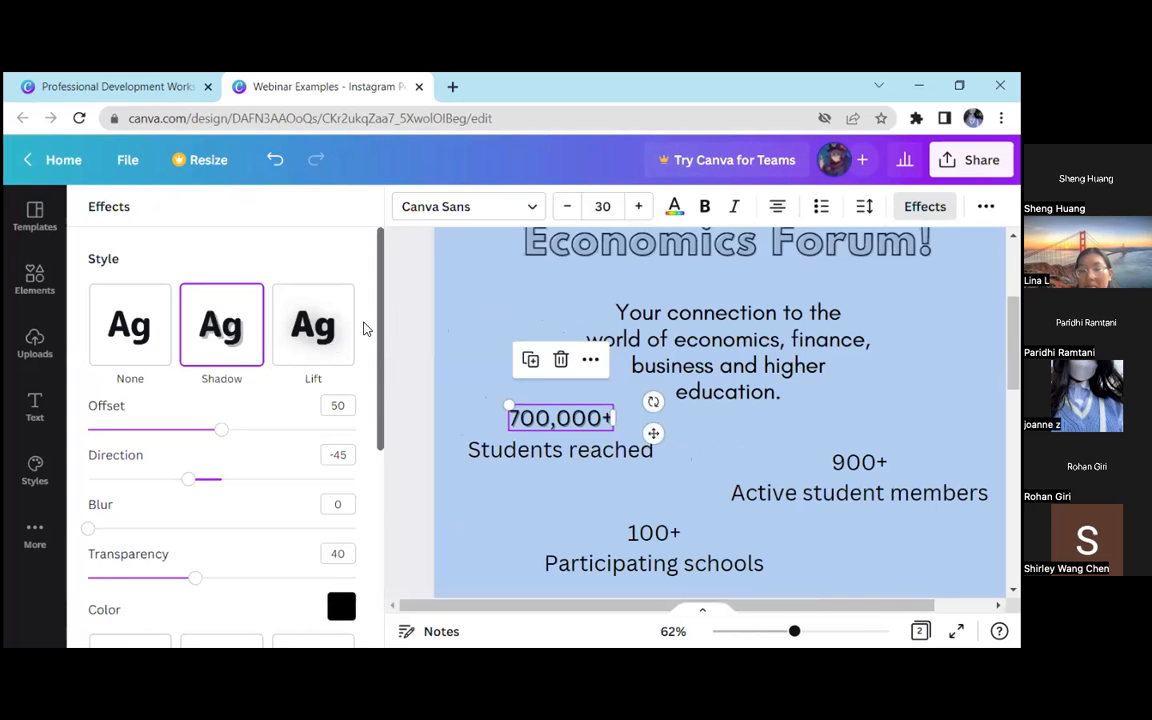
{"action": "left_click", "coordinate": [312, 345]}
{"action": "left_click", "coordinate": [222, 330]}
{"action": "left_click", "coordinate": [500, 449]}
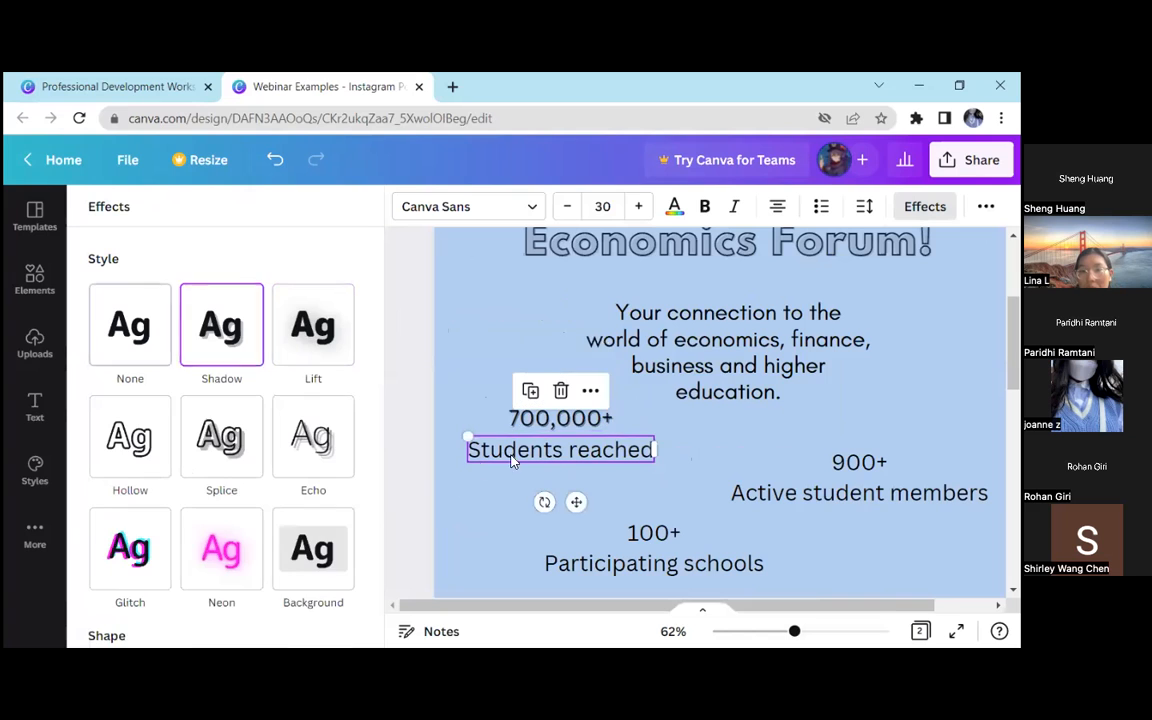
{"action": "left_click", "coordinate": [155, 328]}
{"action": "left_click", "coordinate": [426, 364]}
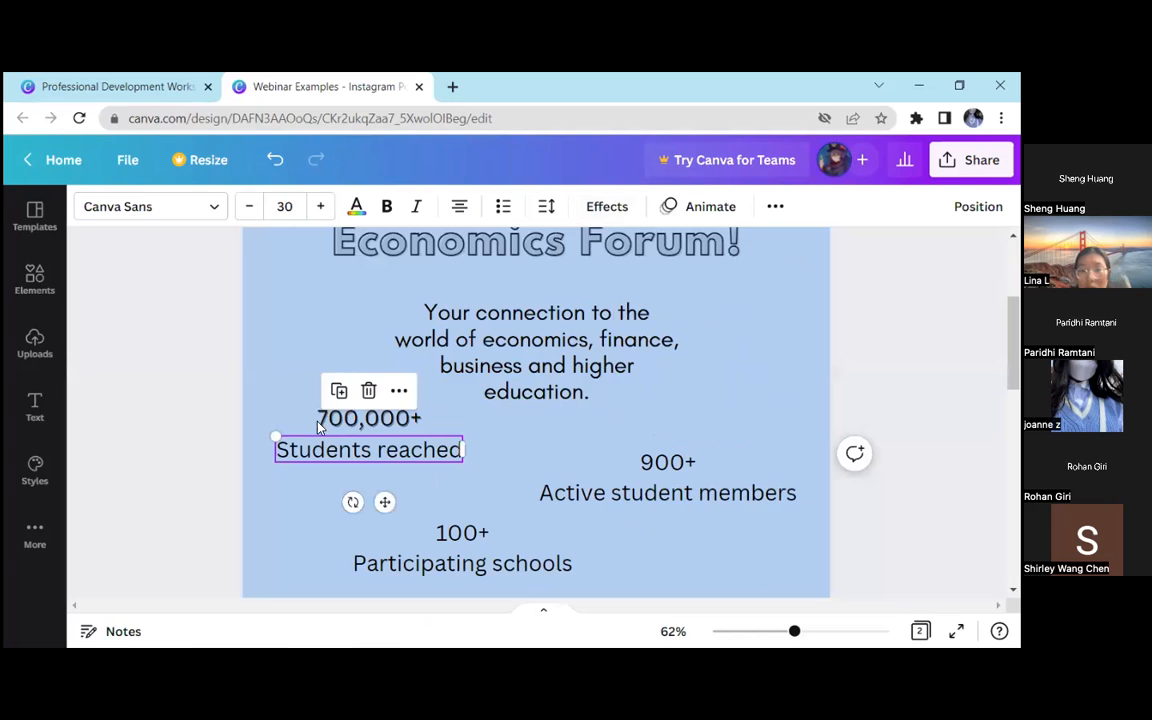
Try the Agrandir Black and Agrandir Grand Black fonts on the "700,000+" text
{"action": "left_click", "coordinate": [328, 420]}
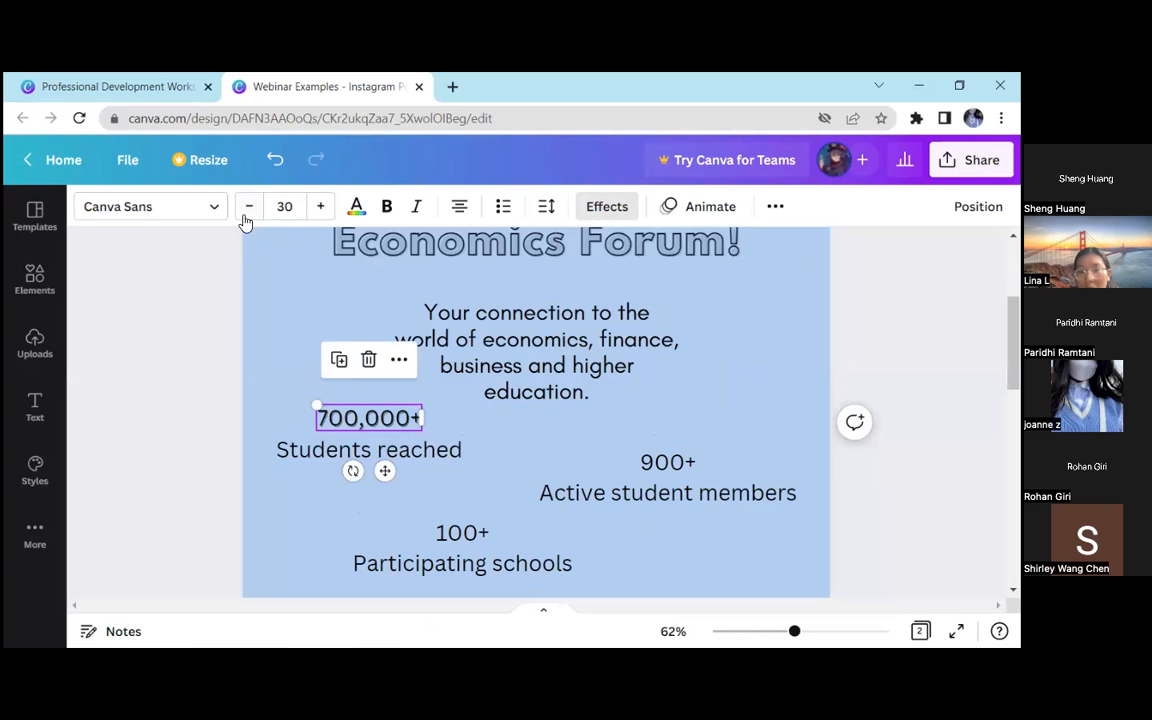
{"action": "left_click", "coordinate": [216, 205]}
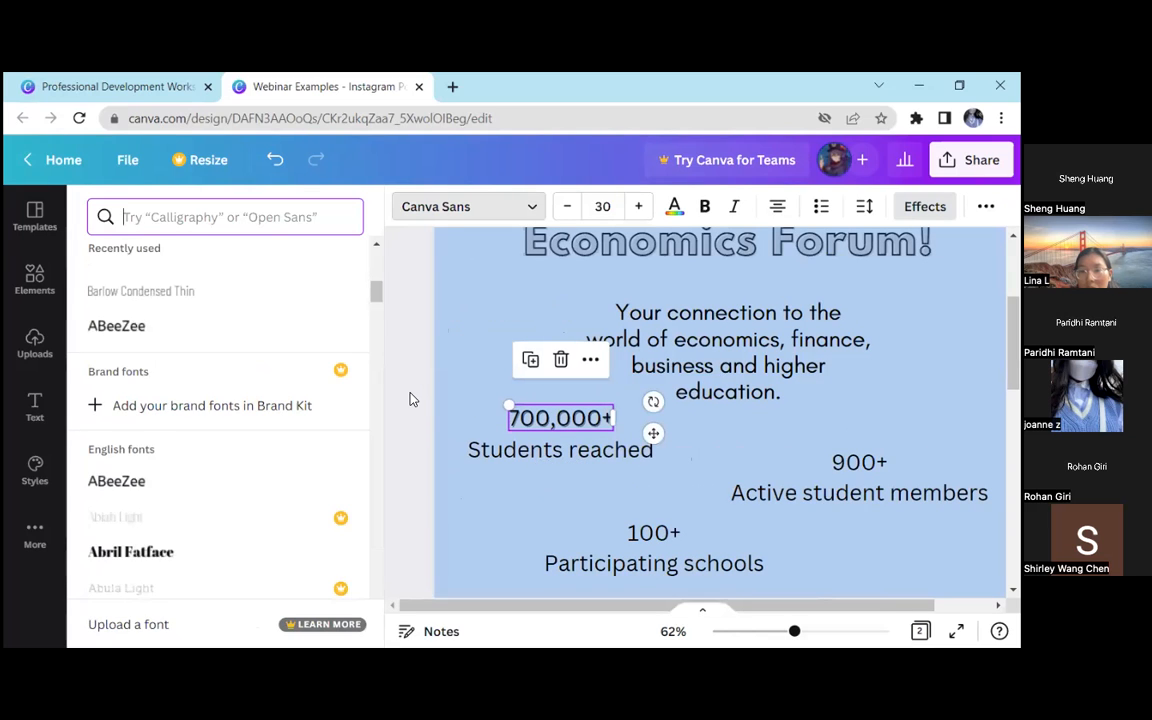
{"action": "scroll", "coordinate": [220, 429], "scroll_direction": "down", "scroll_amount": 5}
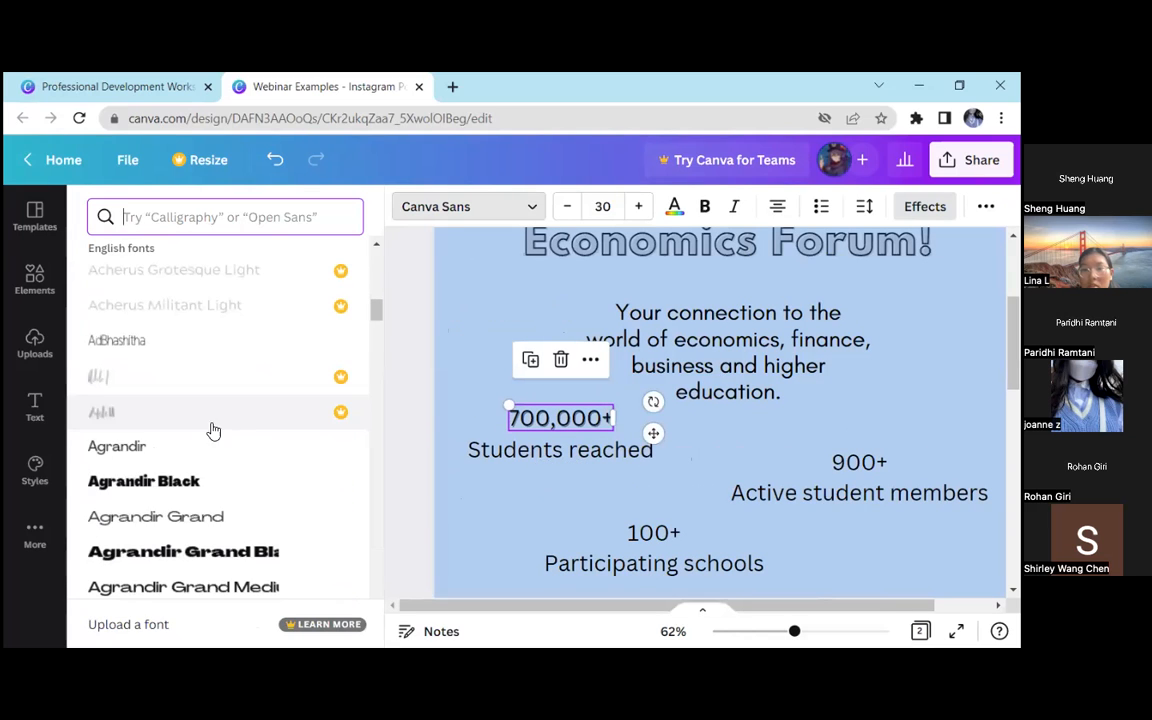
{"action": "left_click", "coordinate": [174, 482]}
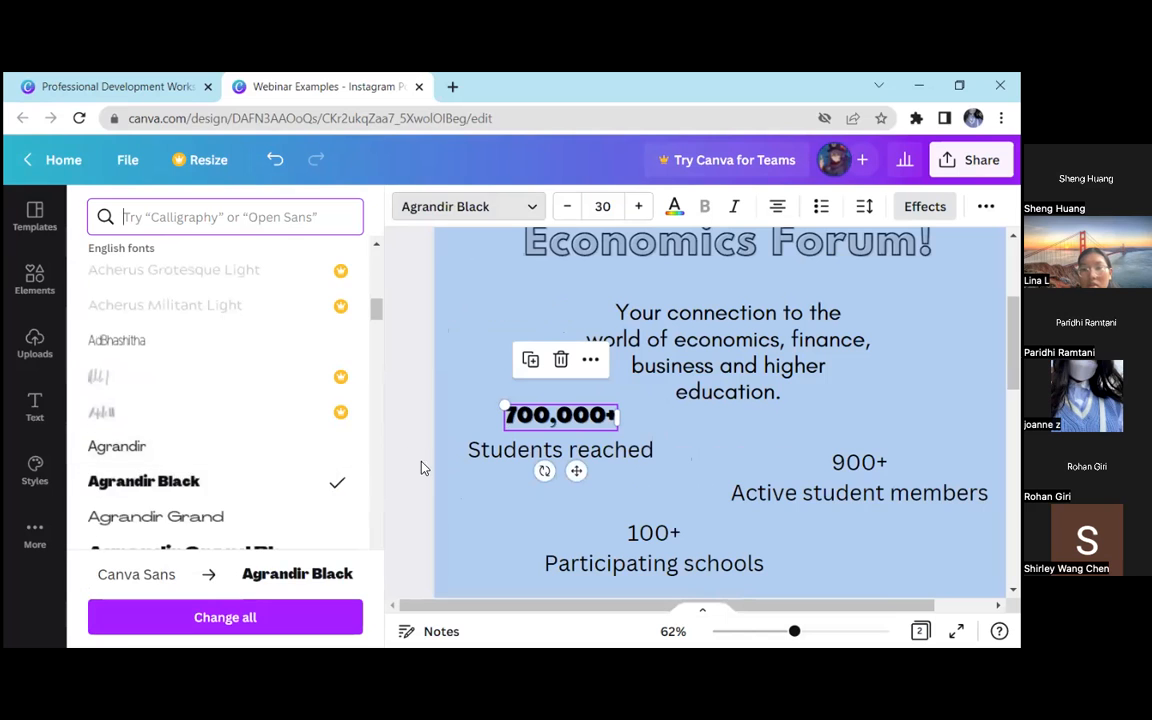
{"action": "scroll", "coordinate": [213, 500], "scroll_direction": "down", "scroll_amount": 1}
{"action": "scroll", "coordinate": [213, 500], "scroll_direction": "down", "scroll_amount": 2}
{"action": "left_click", "coordinate": [224, 292]}
{"action": "scroll", "coordinate": [245, 440], "scroll_direction": "down", "scroll_amount": 10}
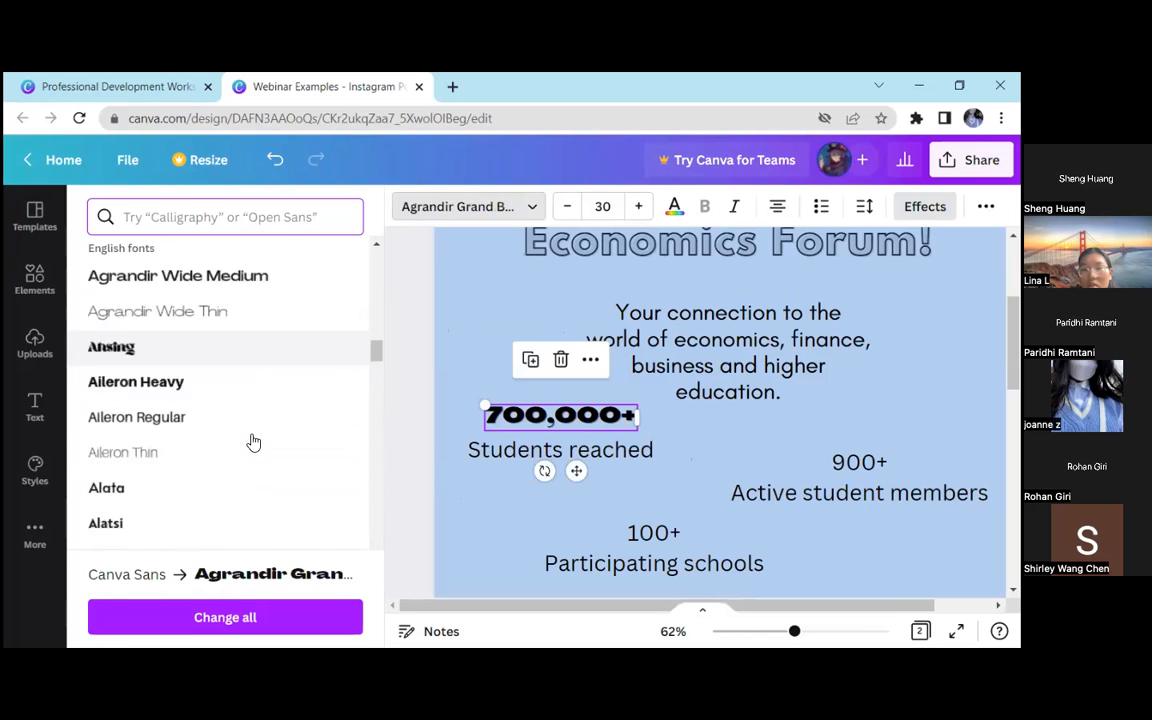
Set the font of the "700,000+" text to Archivo Black
{"action": "scroll", "coordinate": [226, 416], "scroll_direction": "down", "scroll_amount": 10}
{"action": "scroll", "coordinate": [224, 412], "scroll_direction": "up", "scroll_amount": 4}
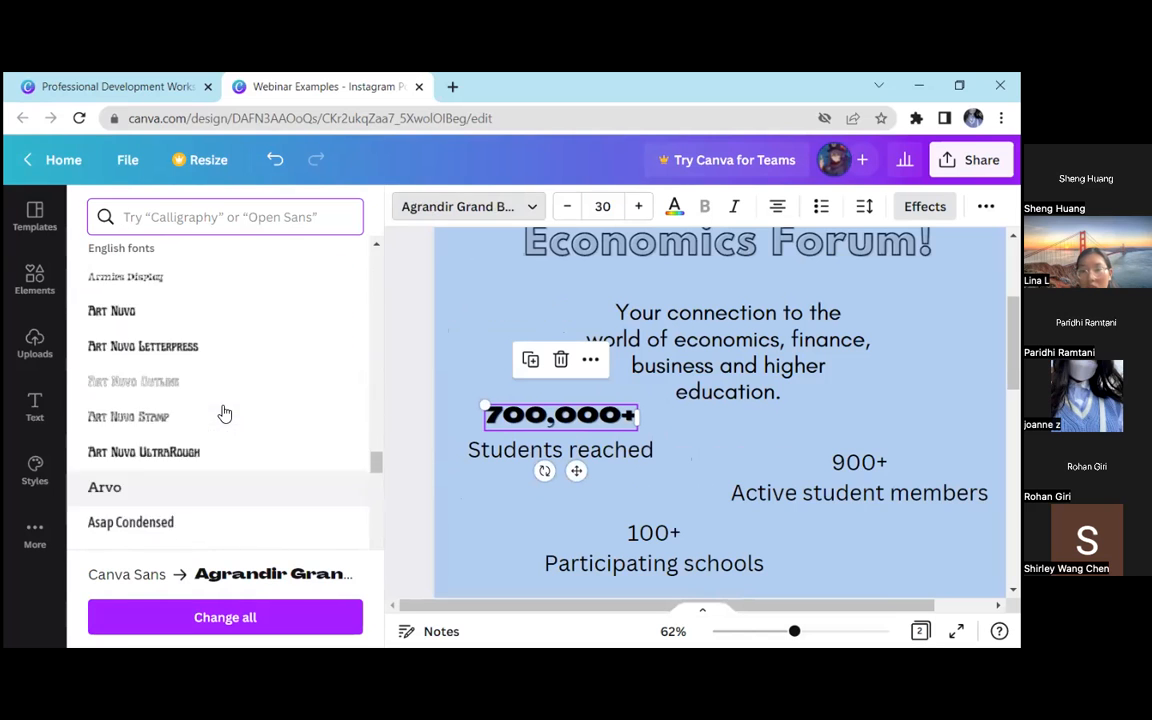
{"action": "left_click", "coordinate": [181, 277]}
{"action": "left_click", "coordinate": [398, 339]}
{"action": "left_click", "coordinate": [320, 418]}
{"action": "left_click", "coordinate": [320, 418]}
{"action": "left_click", "coordinate": [195, 393]}
{"action": "scroll", "coordinate": [501, 501], "scroll_direction": "up", "scroll_amount": 2}
{"action": "scroll", "coordinate": [408, 387], "scroll_direction": "down", "scroll_amount": 2}
Move the "700,000+" and "Students reached" texts together further below the description and scale them slightly larger
{"action": "left_click", "coordinate": [368, 420]}
{"action": "left_click_drag", "start_coordinate": [211, 409], "coordinate": [489, 485]}
{"action": "left_click", "coordinate": [532, 510]}
{"action": "left_click_drag", "start_coordinate": [226, 417], "coordinate": [472, 455]}
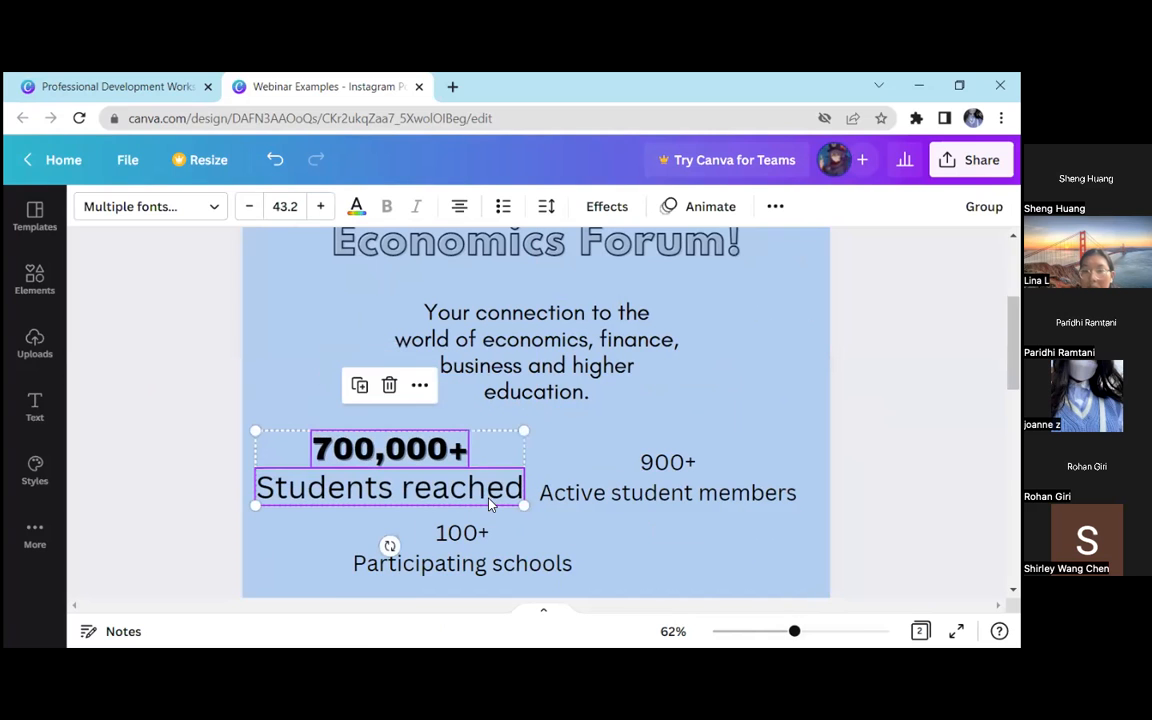
{"action": "left_click_drag", "start_coordinate": [520, 507], "coordinate": [434, 474]}
{"action": "left_click", "coordinate": [226, 423]}
Shift the "100+ Participating schools" text slightly to the left and copy its "Participating schools" line
{"action": "scroll", "coordinate": [784, 600], "scroll_direction": "down", "scroll_amount": 3}
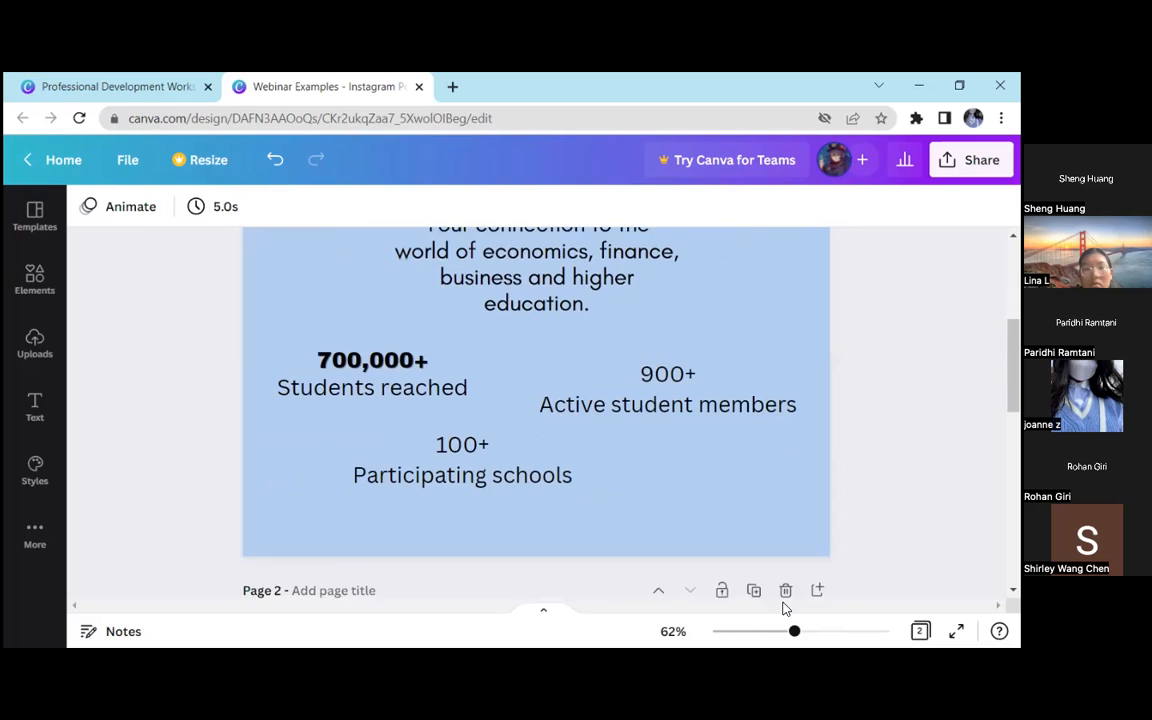
{"action": "left_click_drag", "start_coordinate": [793, 632], "coordinate": [785, 632]}
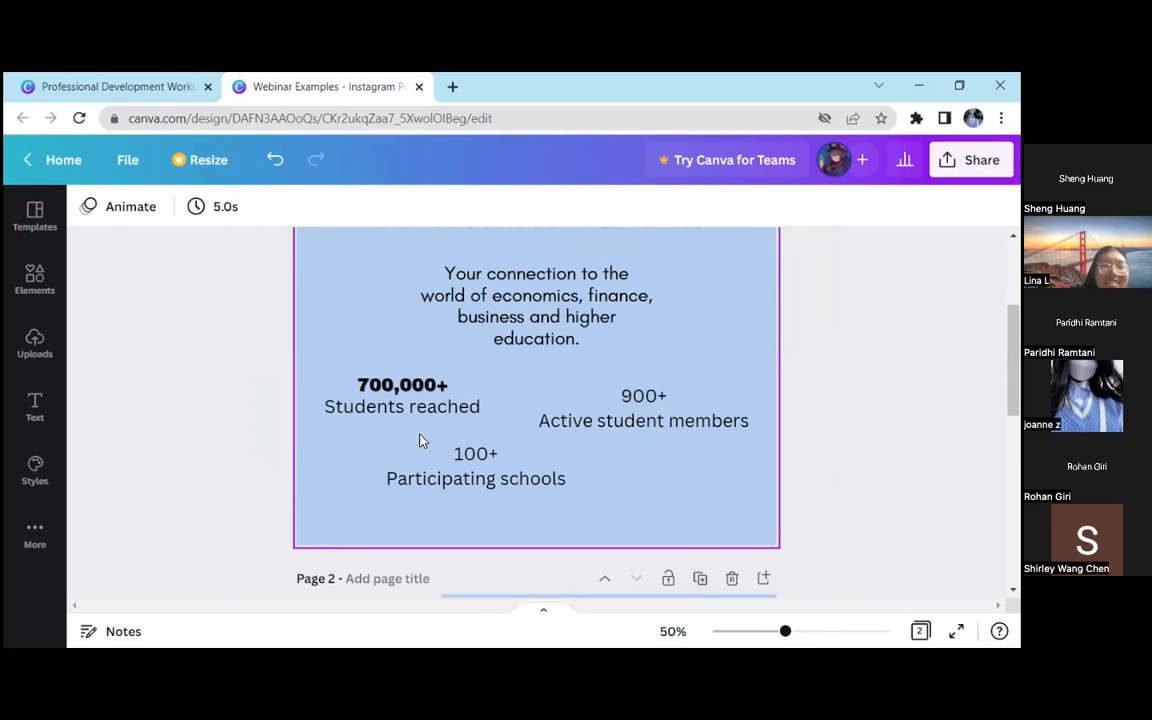
{"action": "left_click_drag", "start_coordinate": [476, 470], "coordinate": [456, 472]}
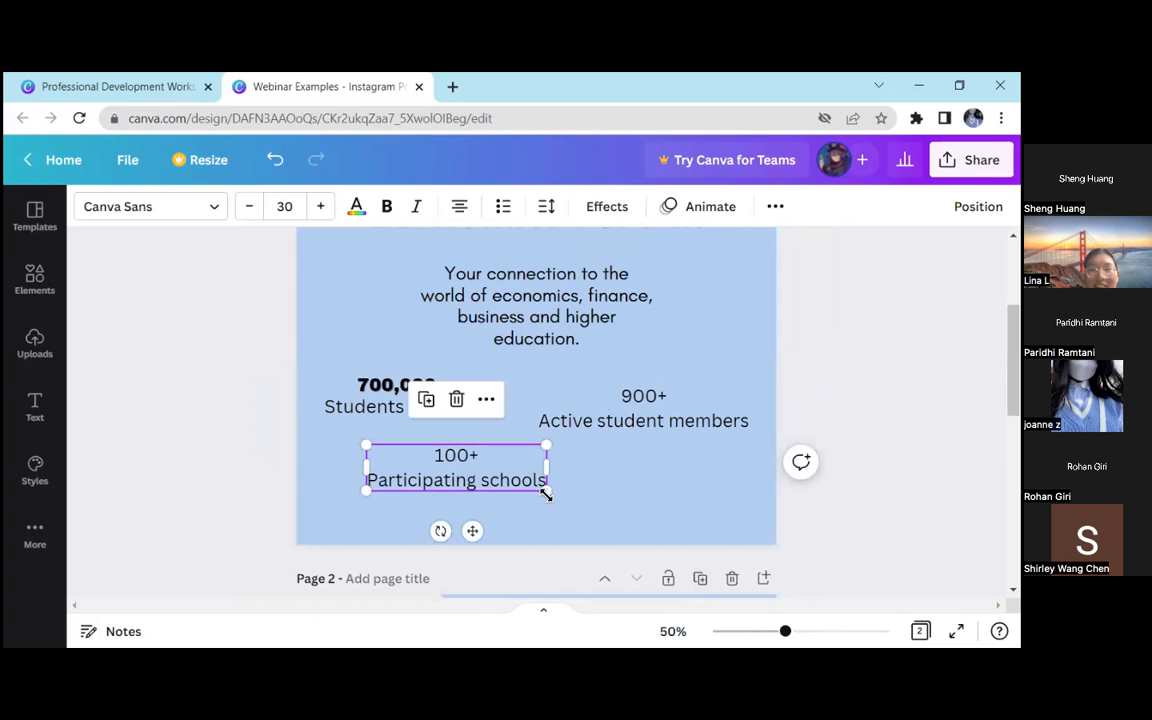
{"action": "left_click_drag", "start_coordinate": [546, 481], "coordinate": [367, 481]}
{"action": "right_click", "coordinate": [479, 479]}
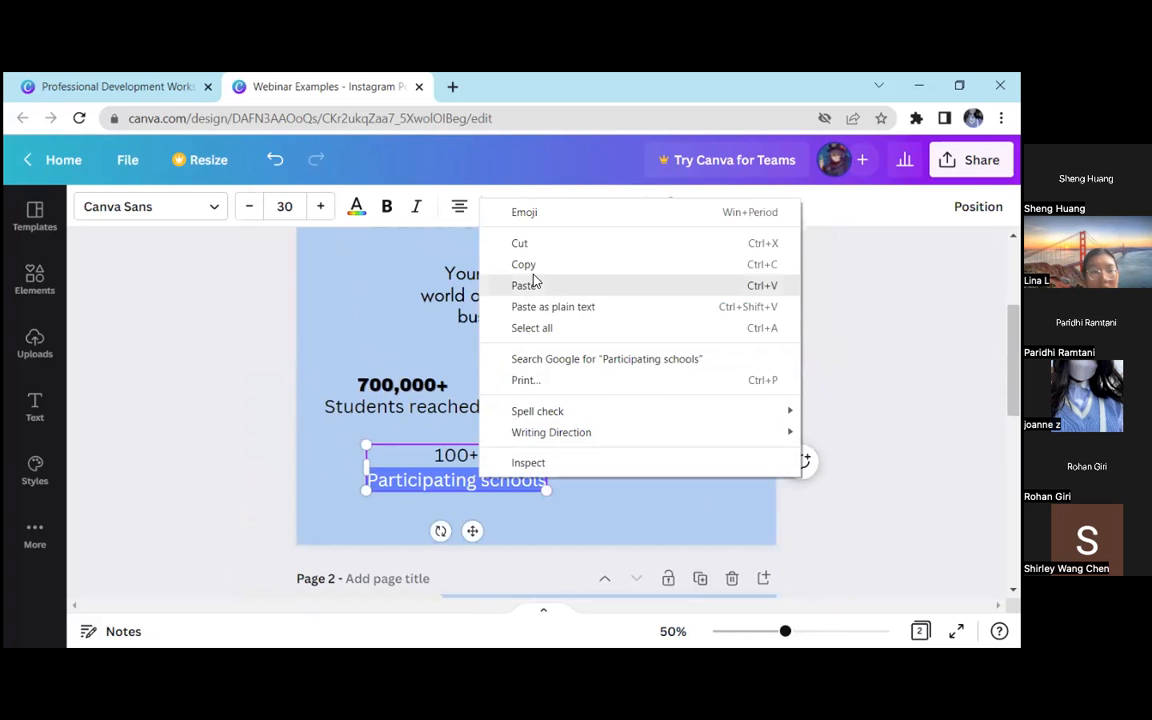
{"action": "left_click", "coordinate": [532, 267]}
Try deleting the "Participating schools" line and pasting it back inside the "100+" text box, and undo these edits
{"action": "key", "text": "BackSpace"}
{"action": "key", "text": "BackSpace"}
{"action": "key", "text": "ctrl+v"}
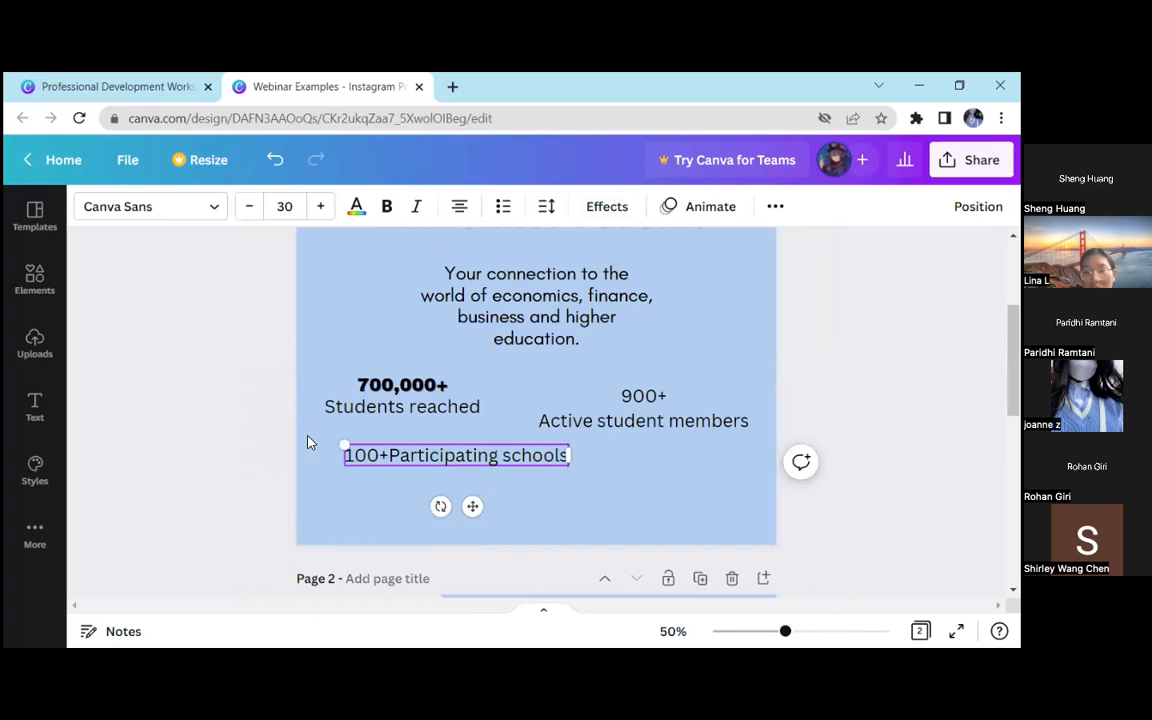
{"action": "left_click_drag", "start_coordinate": [499, 455], "coordinate": [389, 455]}
{"action": "key", "text": "BackSpace"}
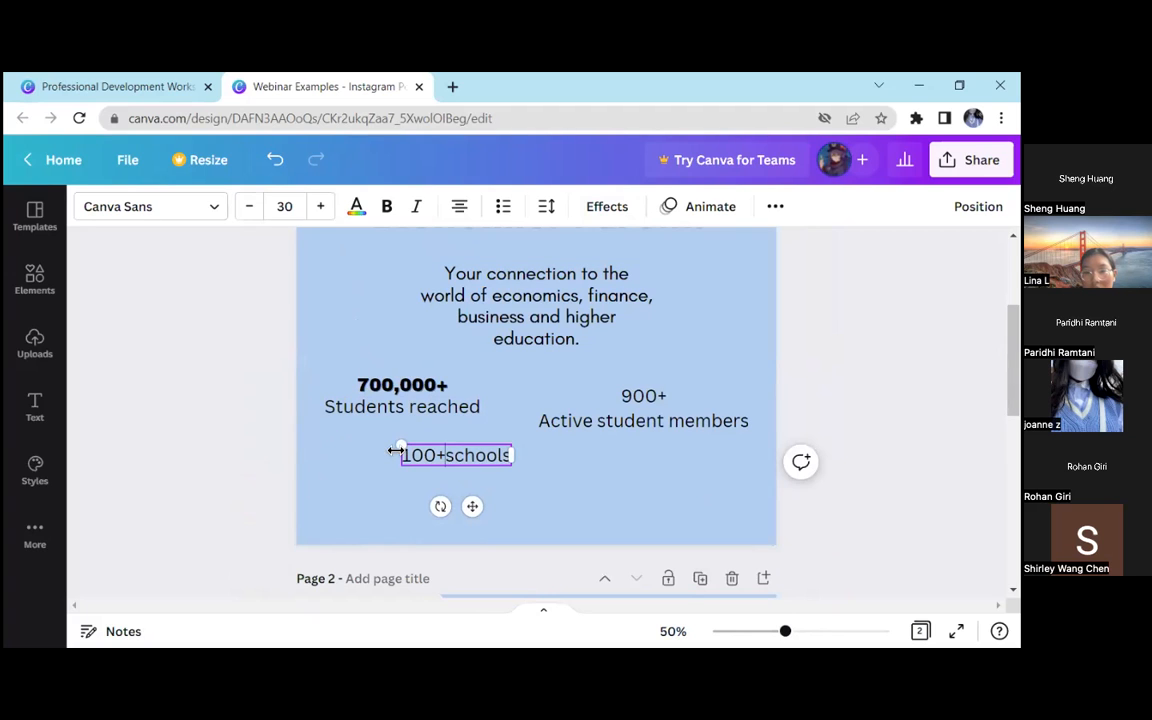
{"action": "key", "text": "ctrl+z"}
{"action": "key", "text": "ctrl+z"}
{"action": "key", "text": "ctrl+z"}
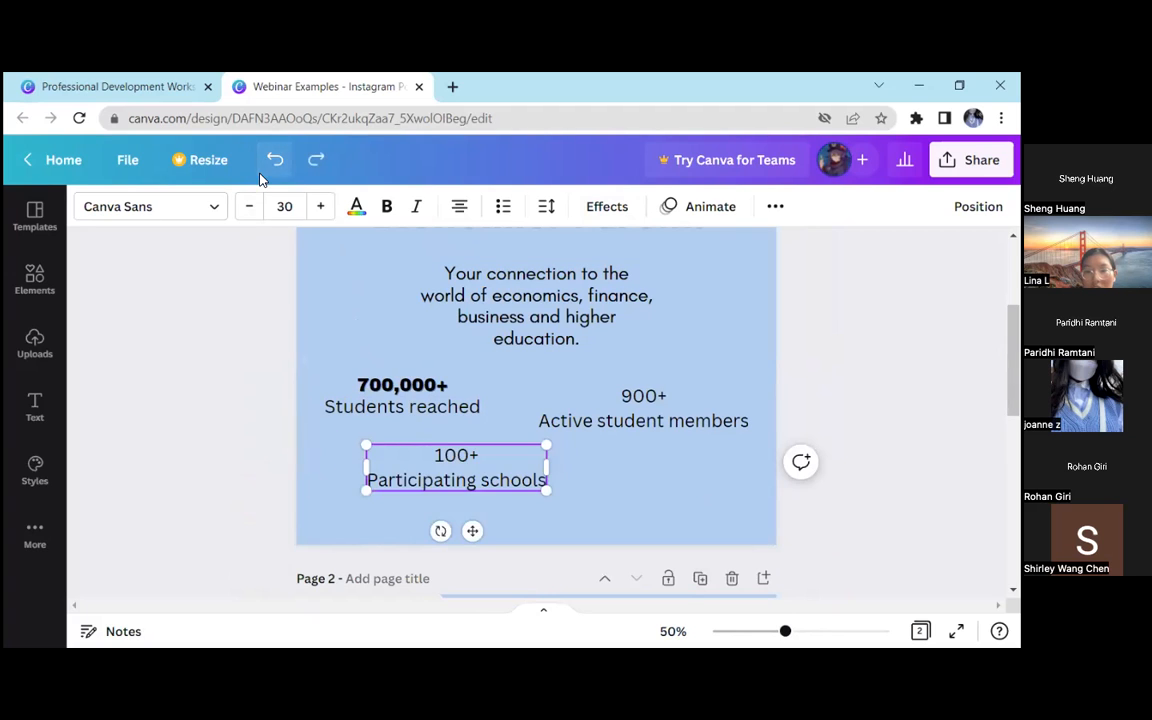
{"action": "key", "text": "ctrl+y"}
{"action": "key", "text": "ctrl+z"}
Remove "Participating schools" from the "100+" text, paste it as a separate text box, and place it beneath "100+"
{"action": "double_click", "coordinate": [457, 483]}
{"action": "left_click", "coordinate": [457, 483]}
{"action": "triple_click", "coordinate": [457, 477]}
{"action": "key", "text": "BackSpace"}
{"action": "left_click", "coordinate": [260, 462]}
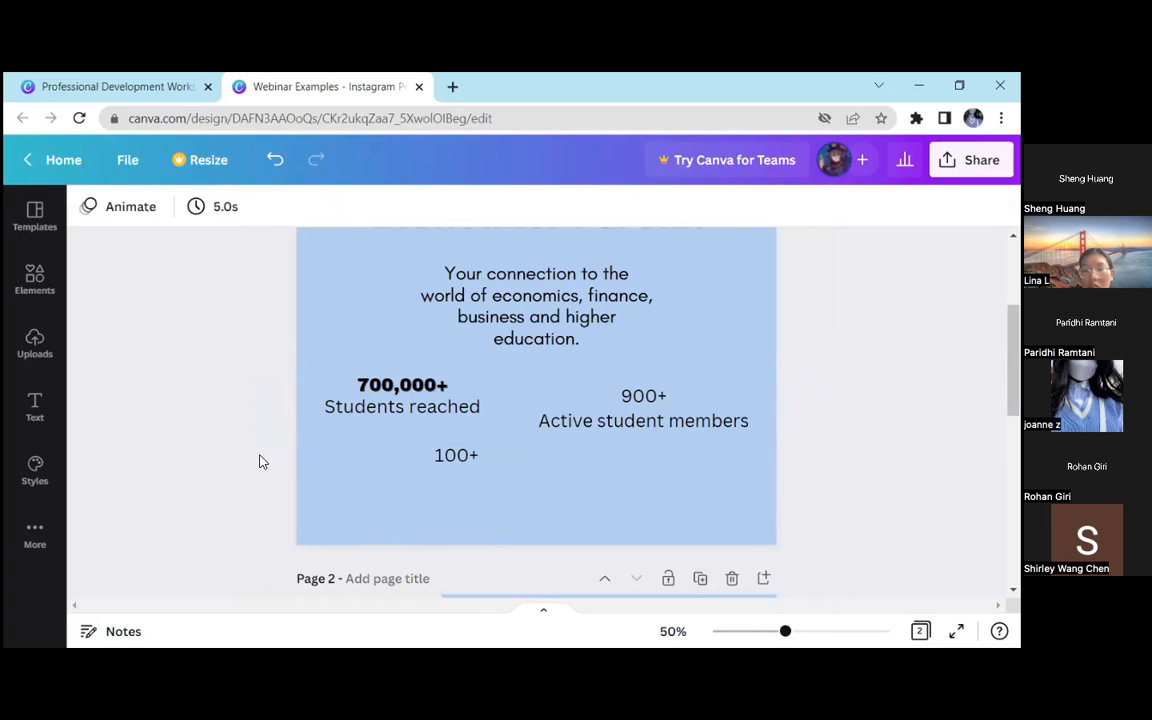
{"action": "key", "text": "ctrl+v"}
{"action": "left_click", "coordinate": [374, 464]}
{"action": "left_click_drag", "start_coordinate": [527, 386], "coordinate": [457, 487]}
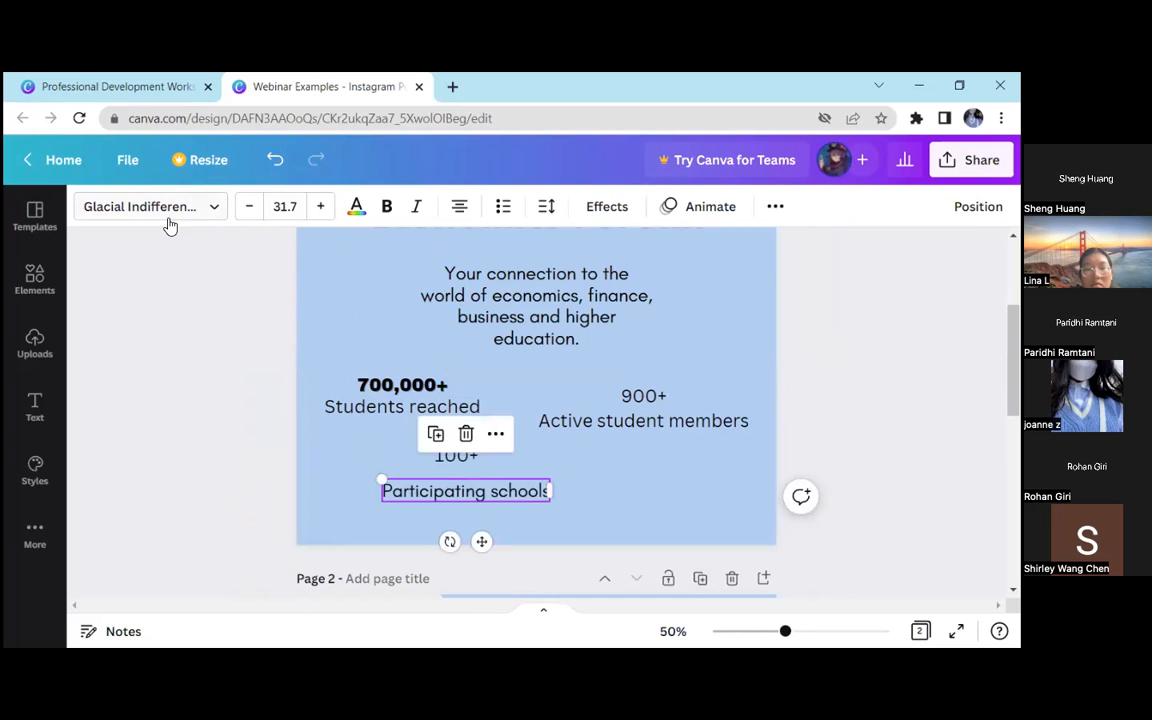
Set the font of the separate "Participating schools" text to Canva Sans
{"action": "left_click", "coordinate": [435, 485]}
{"action": "left_click", "coordinate": [213, 204]}
{"action": "scroll", "coordinate": [257, 366], "scroll_direction": "up", "scroll_amount": 3}
{"action": "scroll", "coordinate": [257, 366], "scroll_direction": "up", "scroll_amount": 10}
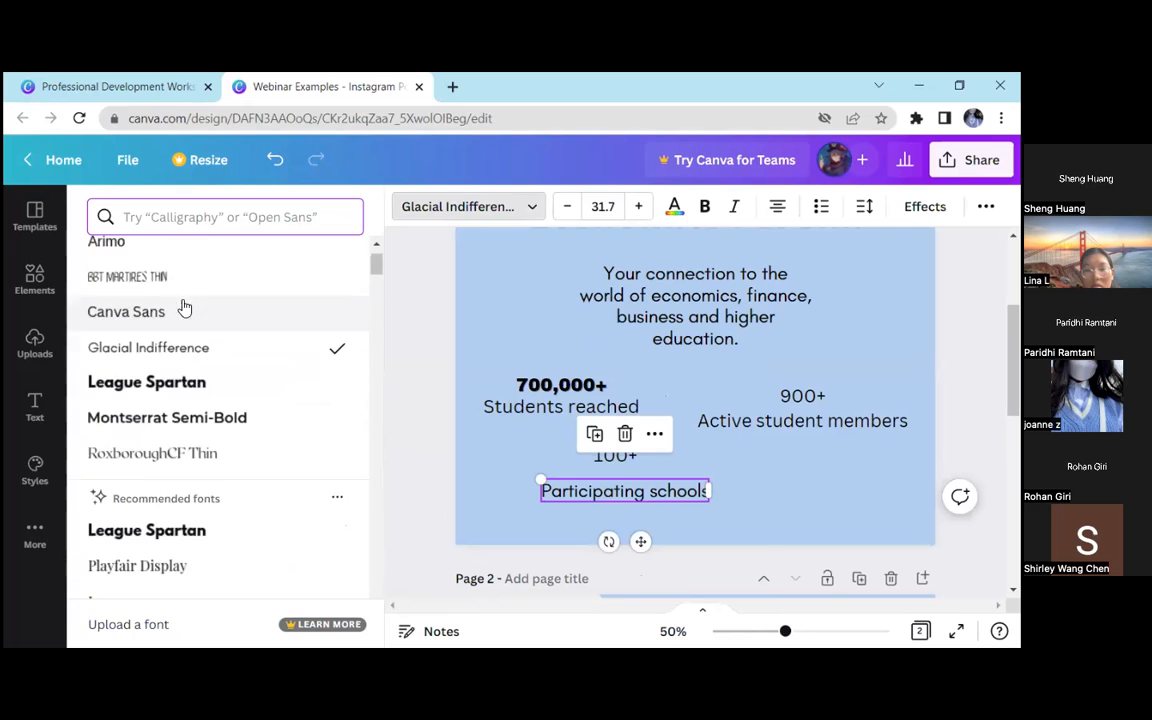
{"action": "left_click", "coordinate": [190, 315]}
{"action": "left_click", "coordinate": [399, 389]}
{"action": "left_click", "coordinate": [207, 418]}
Set the font of the "100+" text to Archivo Black
{"action": "left_click", "coordinate": [456, 455]}
{"action": "left_click", "coordinate": [188, 206]}
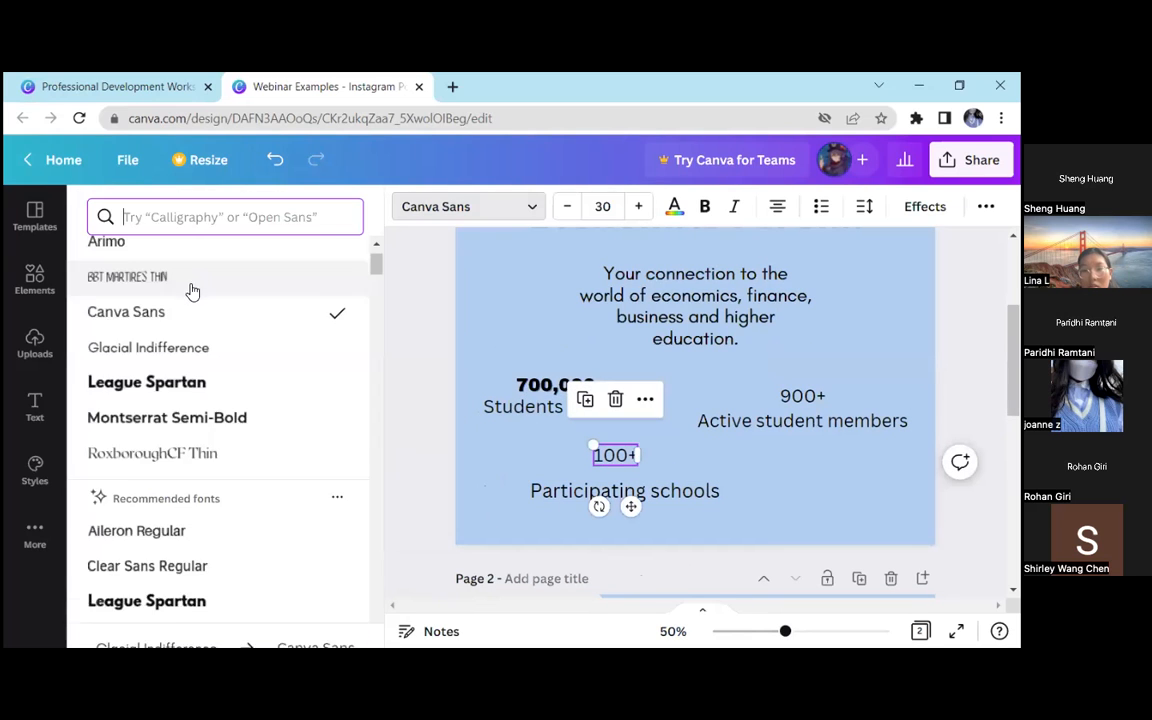
{"action": "scroll", "coordinate": [216, 300], "scroll_direction": "up", "scroll_amount": 1}
{"action": "left_click", "coordinate": [216, 267]}
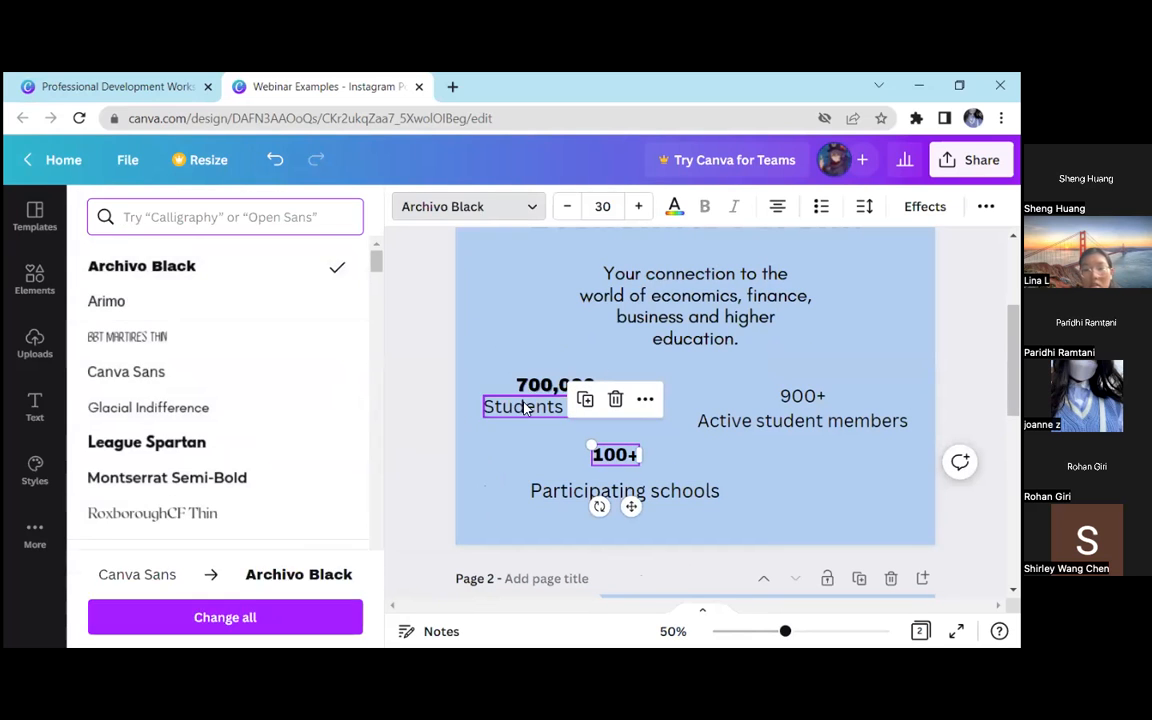
{"action": "left_click", "coordinate": [456, 416]}
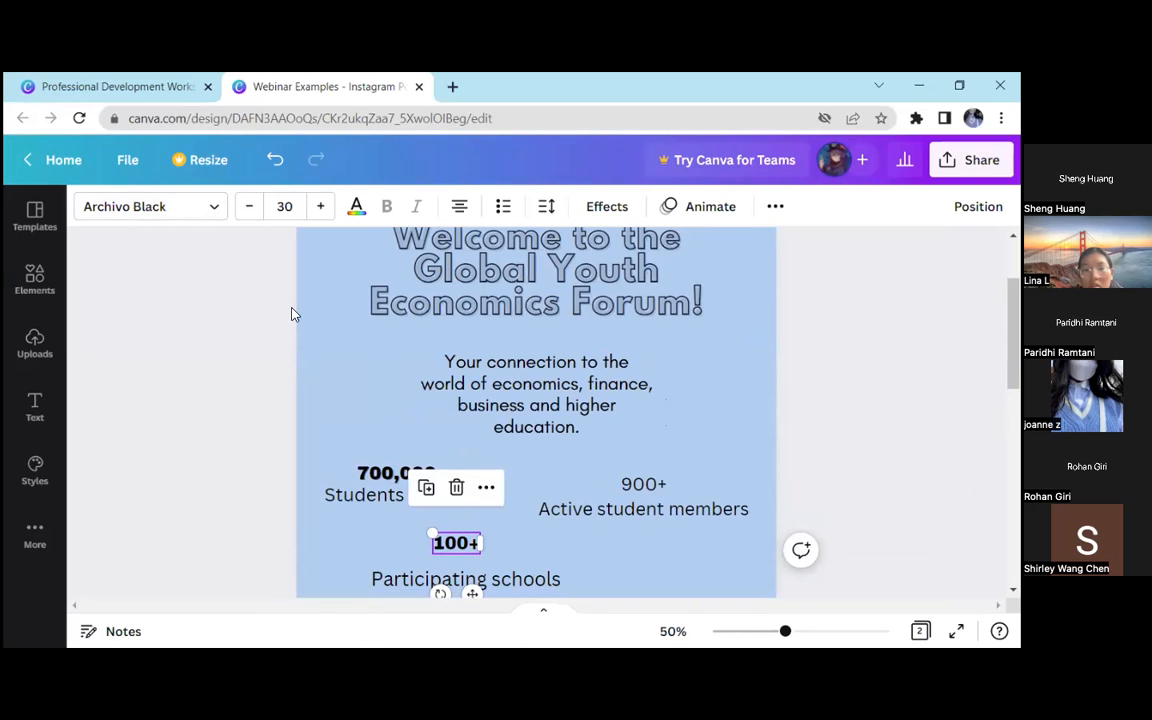
{"action": "left_click", "coordinate": [506, 283]}
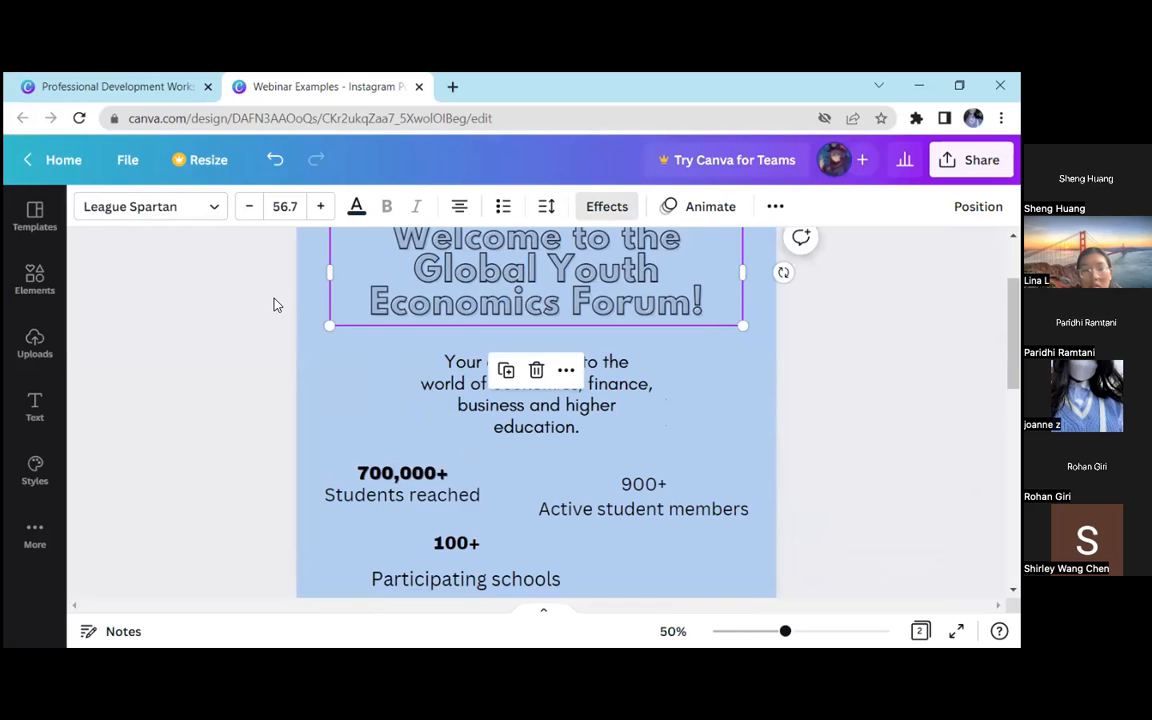
{"action": "left_click", "coordinate": [304, 298]}
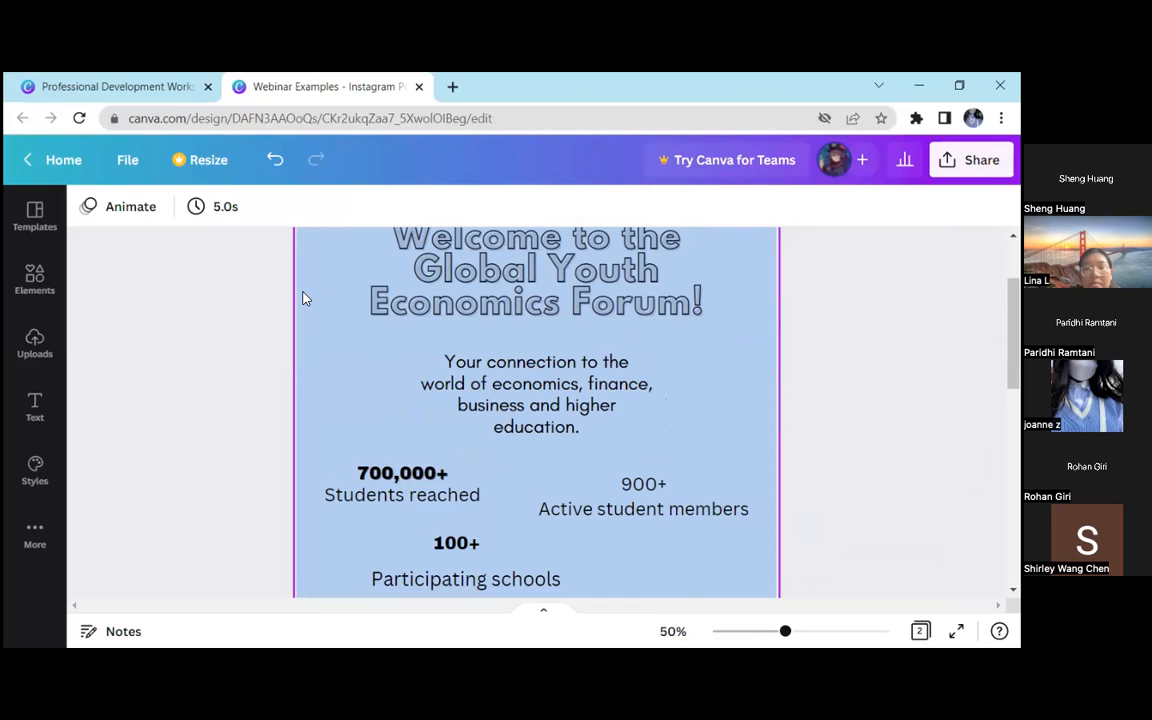
Set the font of the "700,000+" and "100+" figures to League Spartan
{"action": "left_click", "coordinate": [402, 473]}
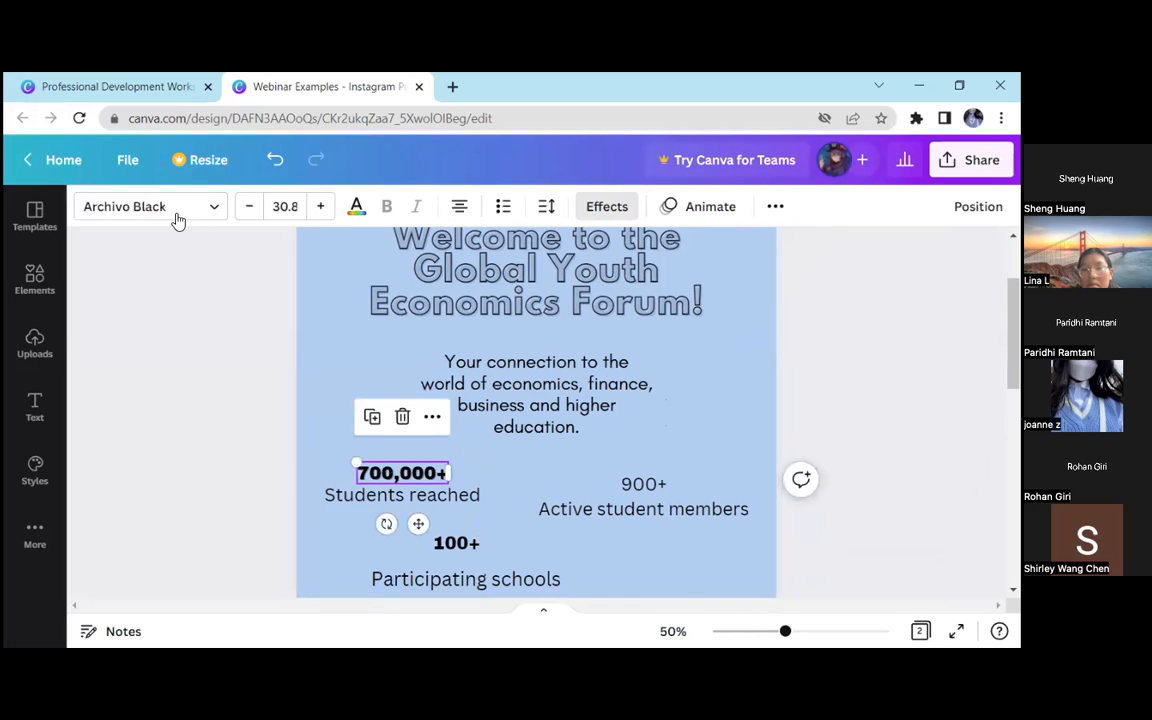
{"action": "left_click", "coordinate": [150, 206]}
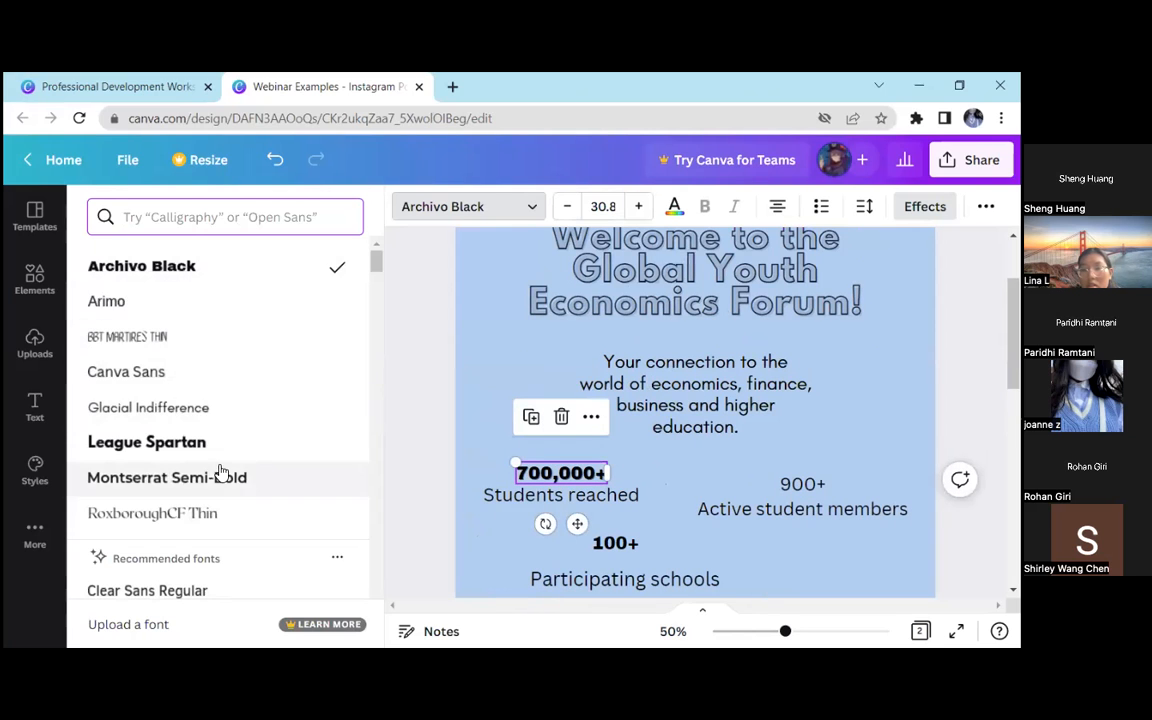
{"action": "left_click", "coordinate": [147, 442]}
{"action": "left_click", "coordinate": [615, 543]}
{"action": "left_click", "coordinate": [147, 442]}
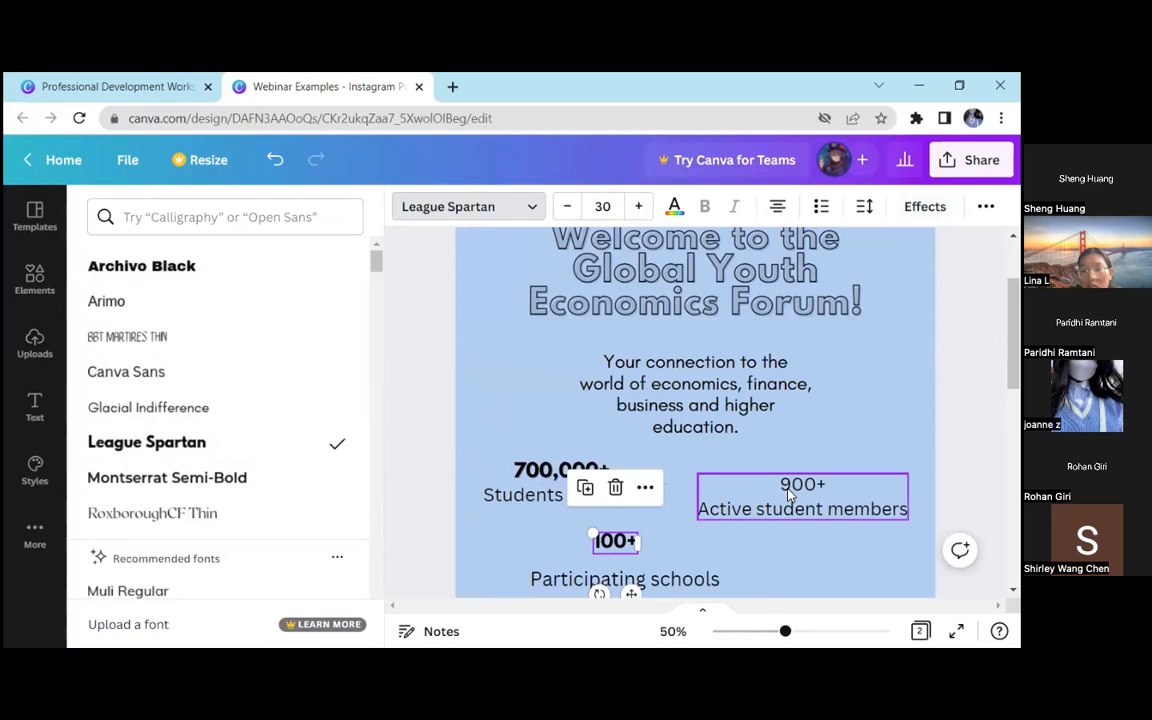
Cut "Active student members" out of the "900+" text box, paste it as a separate text box, and place it beneath "900+"
{"action": "left_click", "coordinate": [797, 487]}
{"action": "triple_click", "coordinate": [795, 510]}
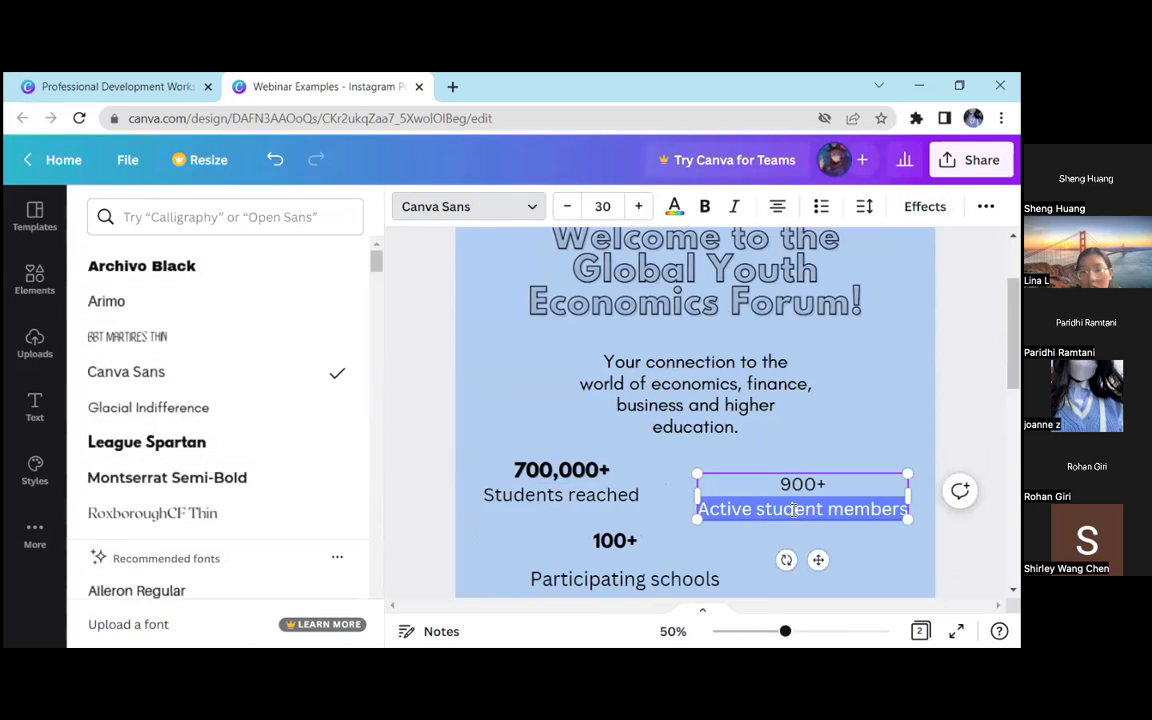
{"action": "right_click", "coordinate": [795, 510]}
{"action": "left_click", "coordinate": [741, 277]}
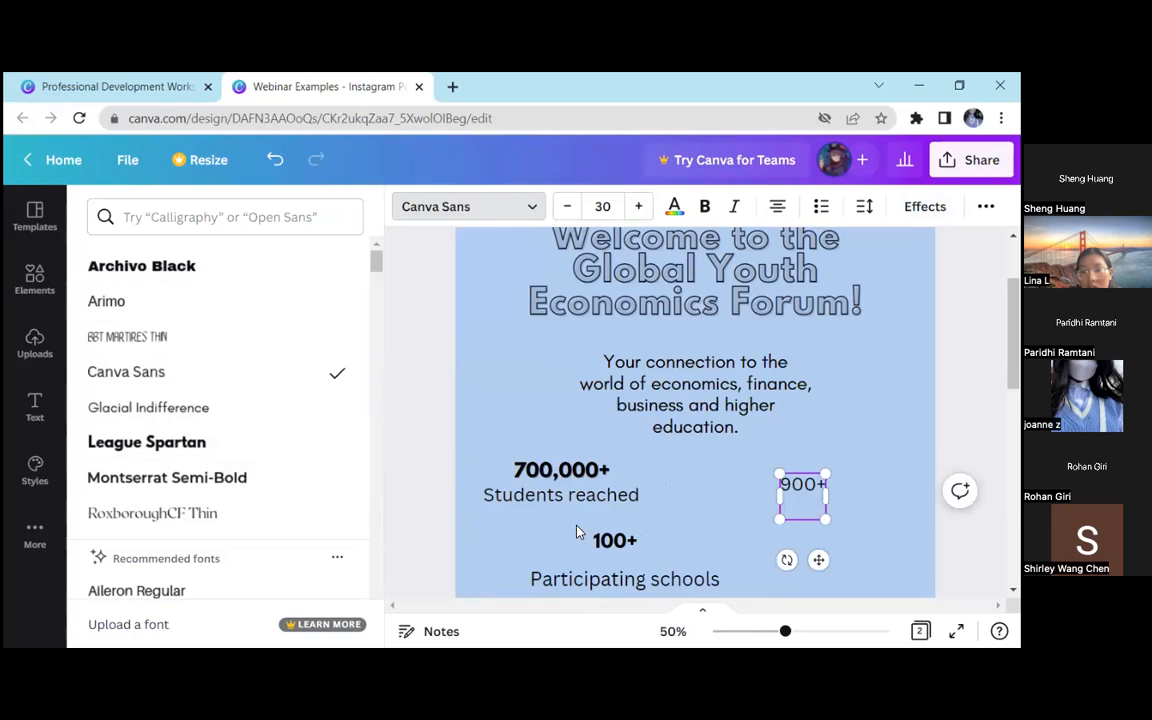
{"action": "left_click", "coordinate": [413, 428]}
{"action": "key", "text": "ctrl+v"}
{"action": "left_click_drag", "start_coordinate": [551, 464], "coordinate": [661, 568]}
Set the font of the "900+" text to League Spartan
{"action": "left_click", "coordinate": [651, 485]}
{"action": "left_click", "coordinate": [150, 206]}
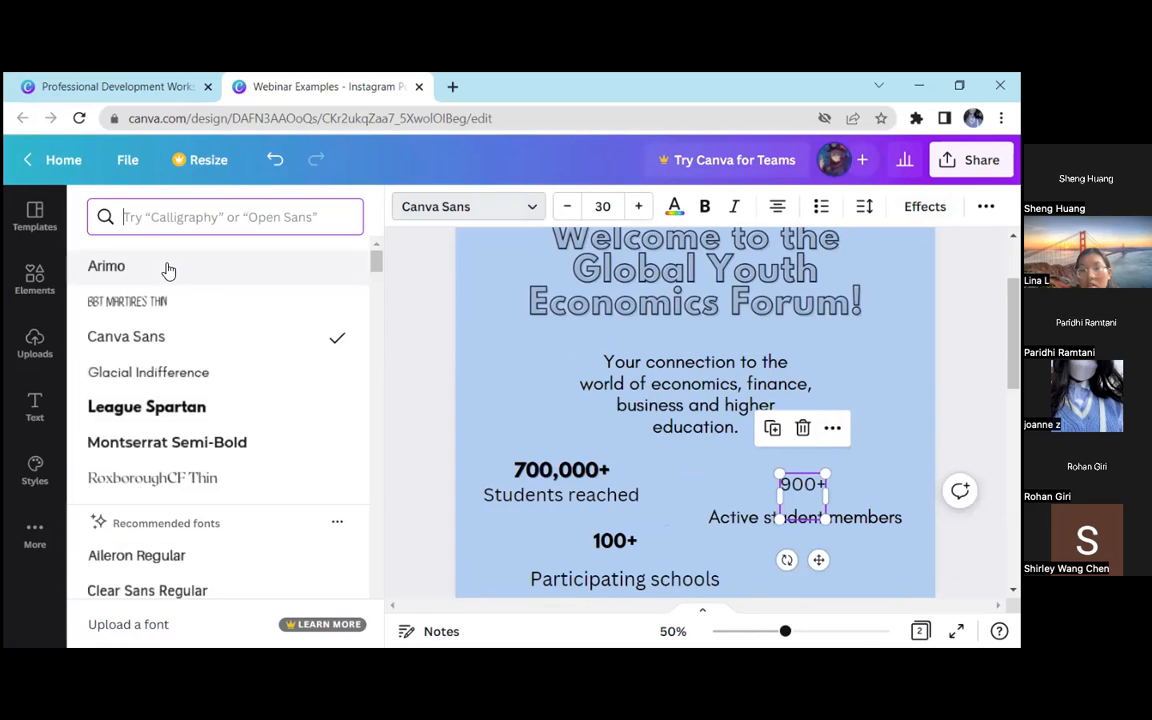
{"action": "left_click", "coordinate": [185, 405]}
{"action": "left_click", "coordinate": [417, 328]}
Apply the Background text effect to the "700,000+" and "100+" figures
{"action": "left_click", "coordinate": [441, 474]}
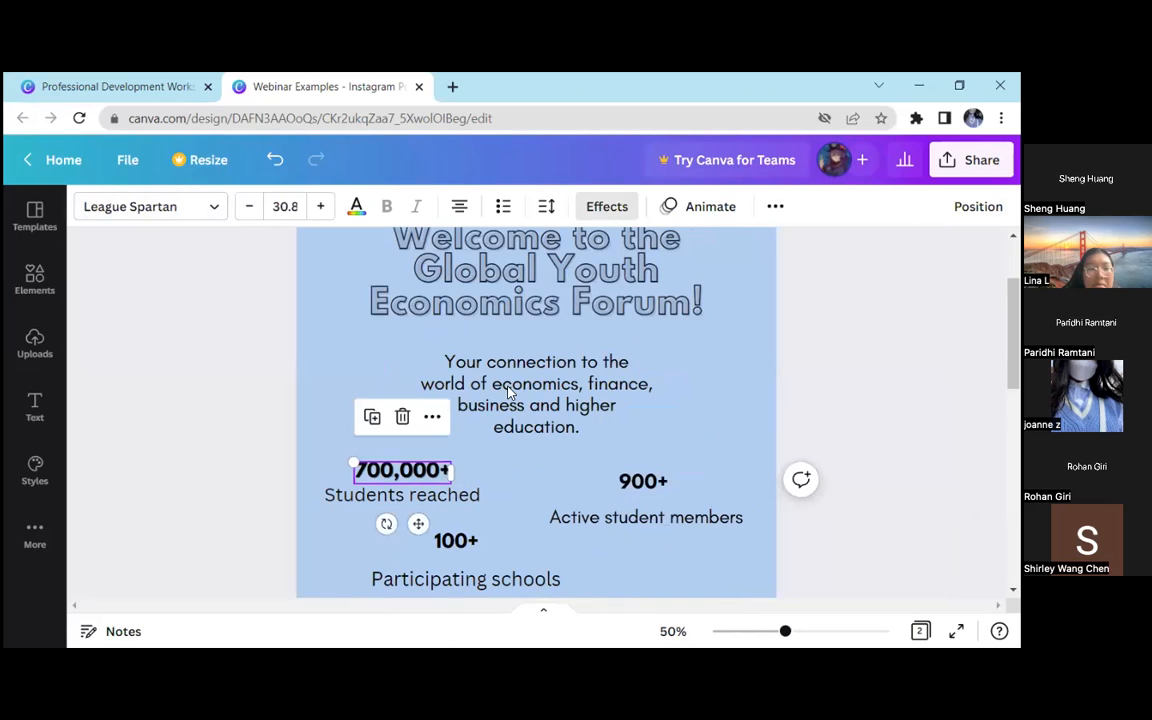
{"action": "left_click", "coordinate": [625, 206]}
{"action": "left_click", "coordinate": [331, 348]}
{"action": "scroll", "coordinate": [329, 370], "scroll_direction": "down", "scroll_amount": 2}
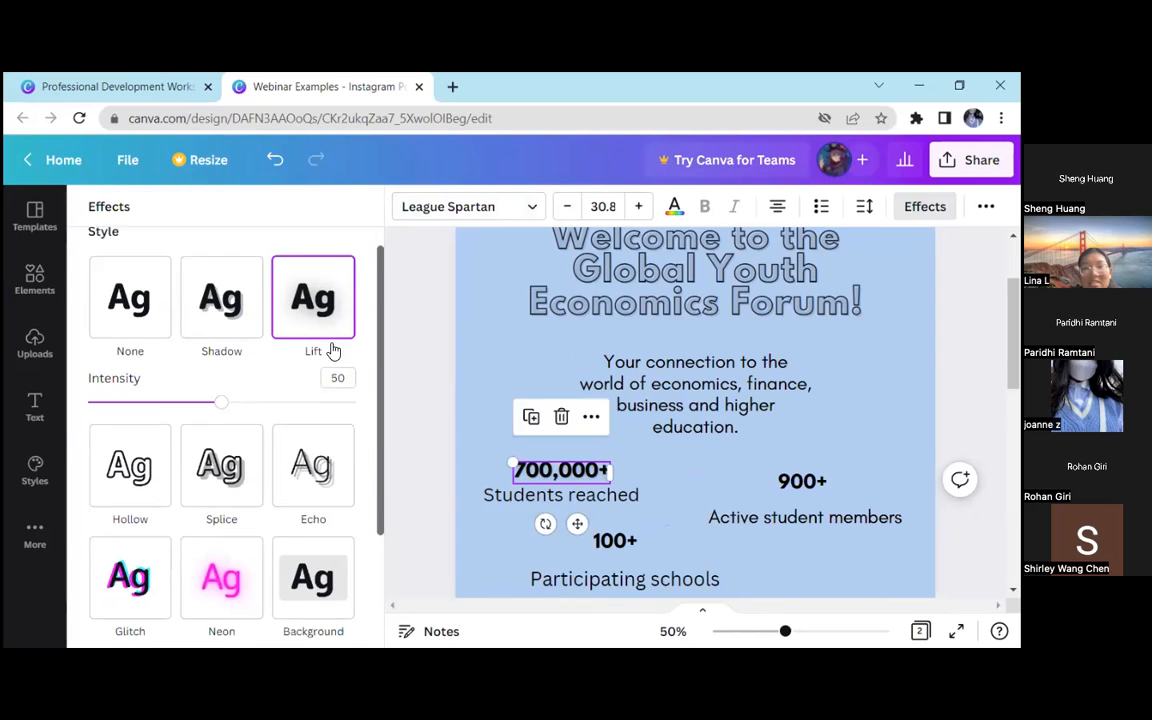
{"action": "left_click", "coordinate": [335, 518]}
{"action": "scroll", "coordinate": [340, 519], "scroll_direction": "down", "scroll_amount": 1}
{"action": "left_click", "coordinate": [615, 540]}
{"action": "left_click", "coordinate": [318, 495]}
Remove the empty line from the "900+" text box and apply the Background text effect to it
{"action": "left_click", "coordinate": [772, 482]}
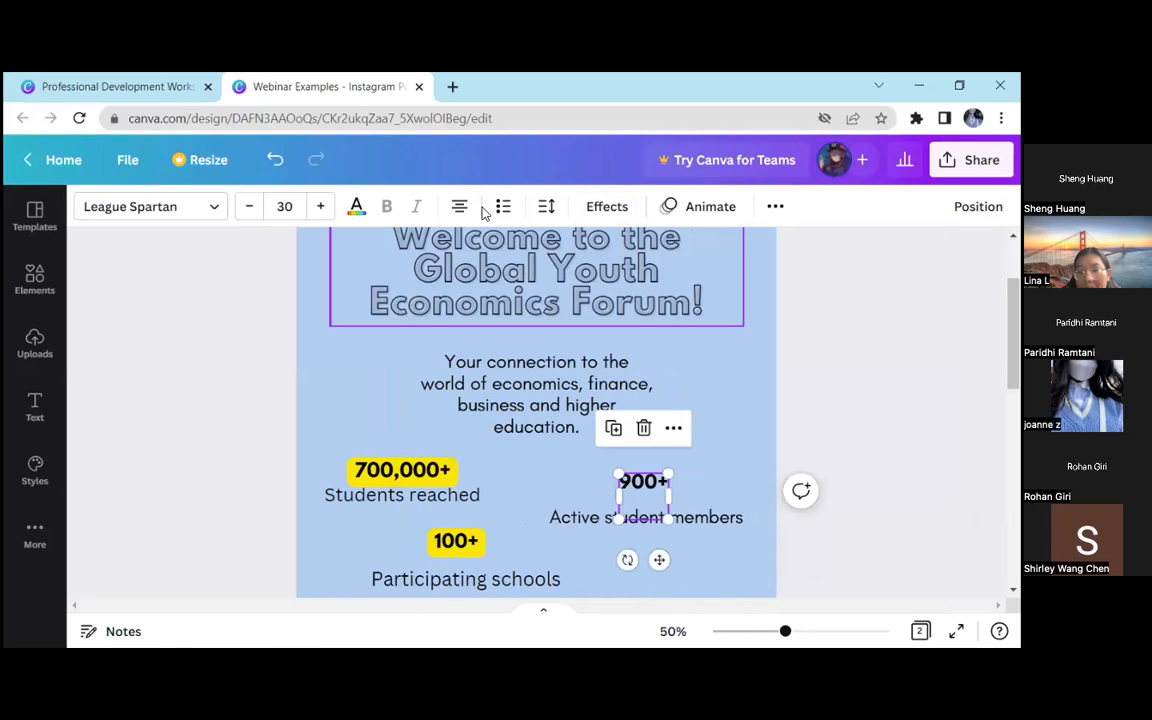
{"action": "left_click", "coordinate": [641, 506]}
{"action": "key", "text": "BackSpace"}
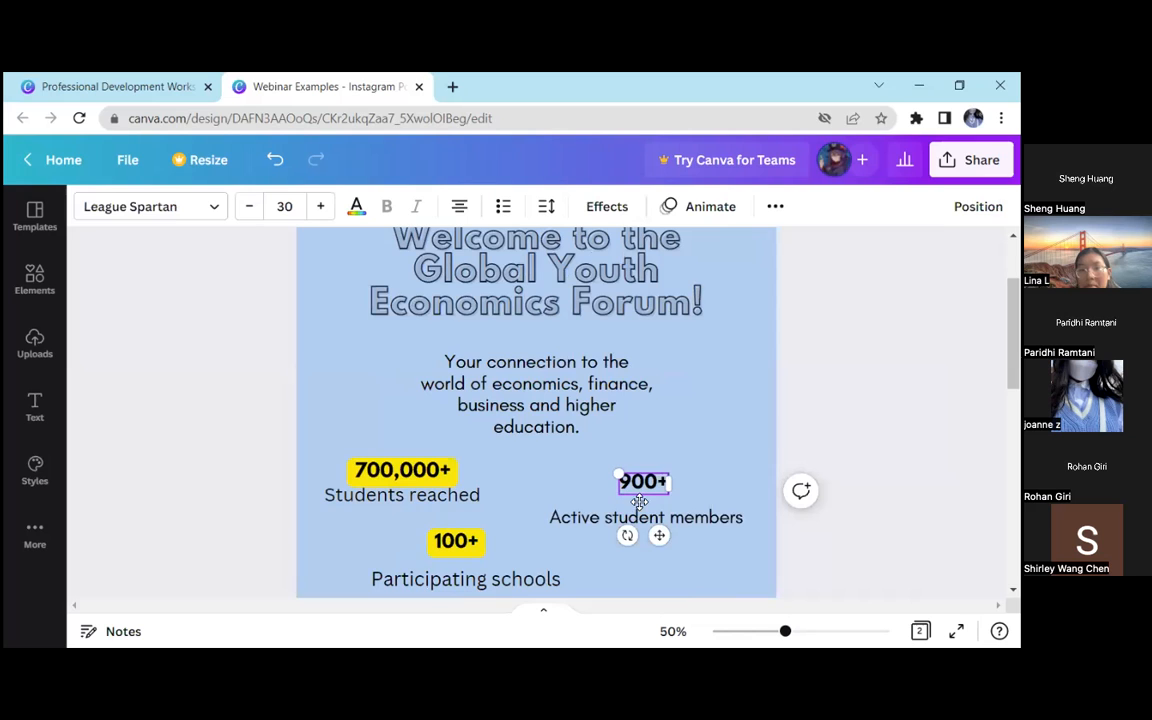
{"action": "left_click", "coordinate": [241, 436]}
{"action": "left_click", "coordinate": [643, 482]}
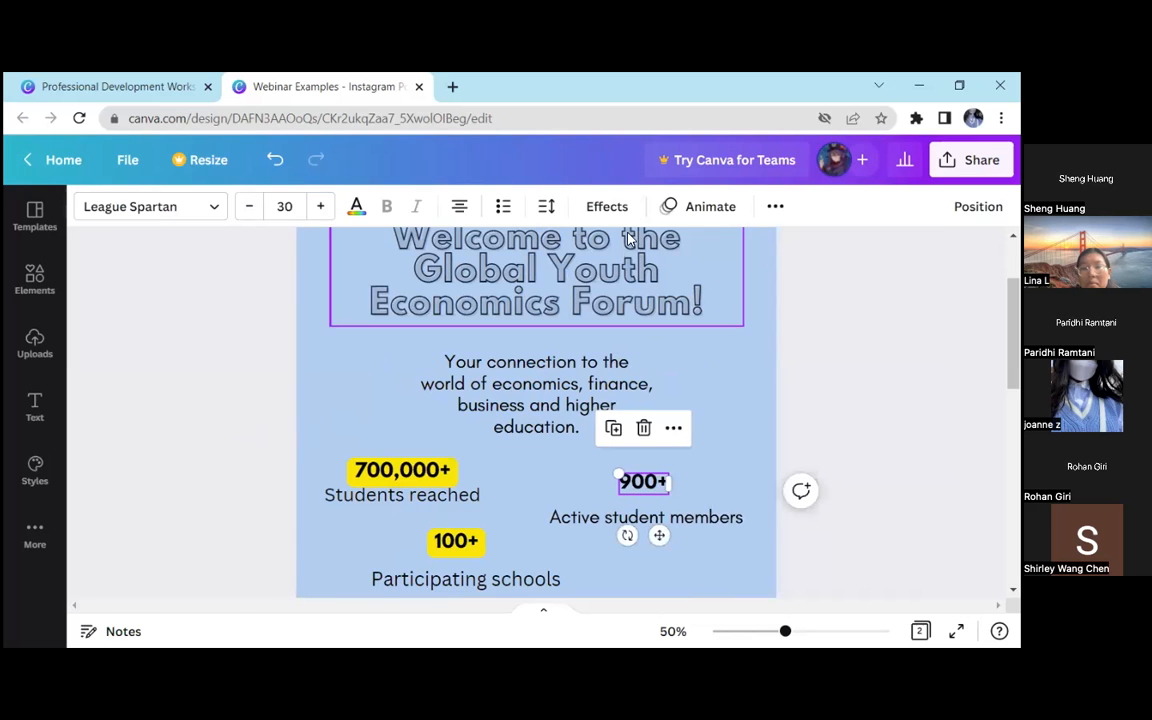
{"action": "left_click", "coordinate": [607, 206]}
{"action": "left_click", "coordinate": [345, 537]}
{"action": "left_click", "coordinate": [429, 381]}
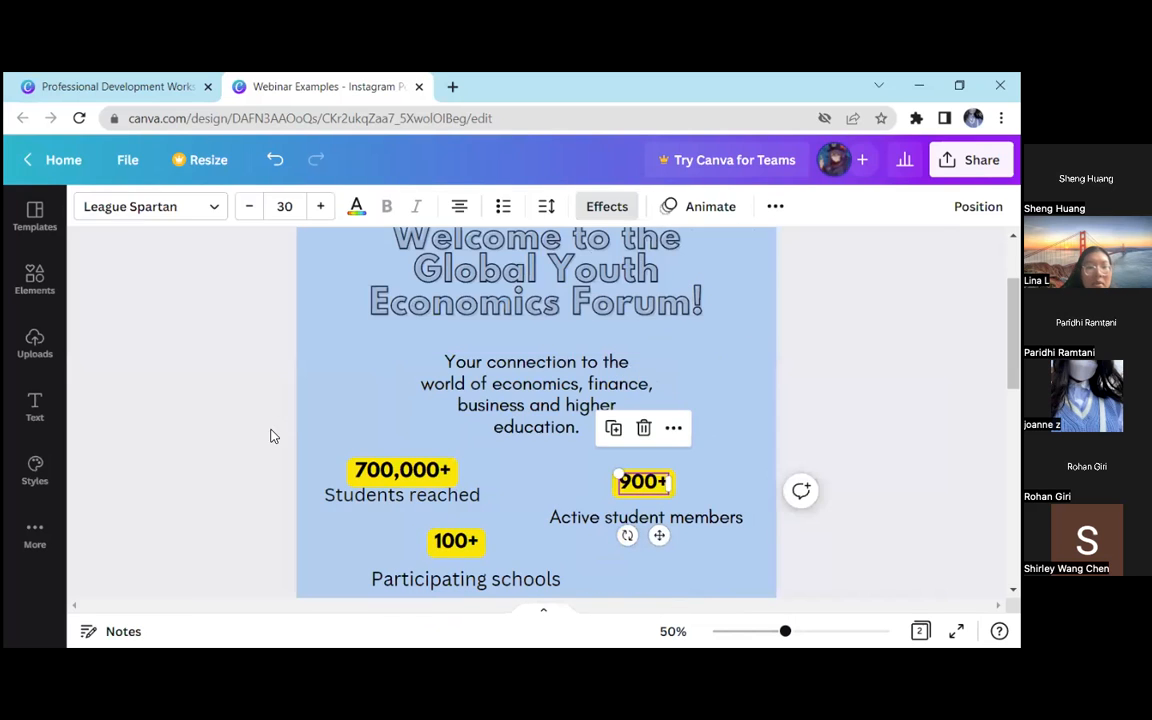
Move "700,000+" slightly up and set its background effect to a custom medium blue, darker than the page background
{"action": "left_click_drag", "start_coordinate": [785, 631], "coordinate": [767, 633]}
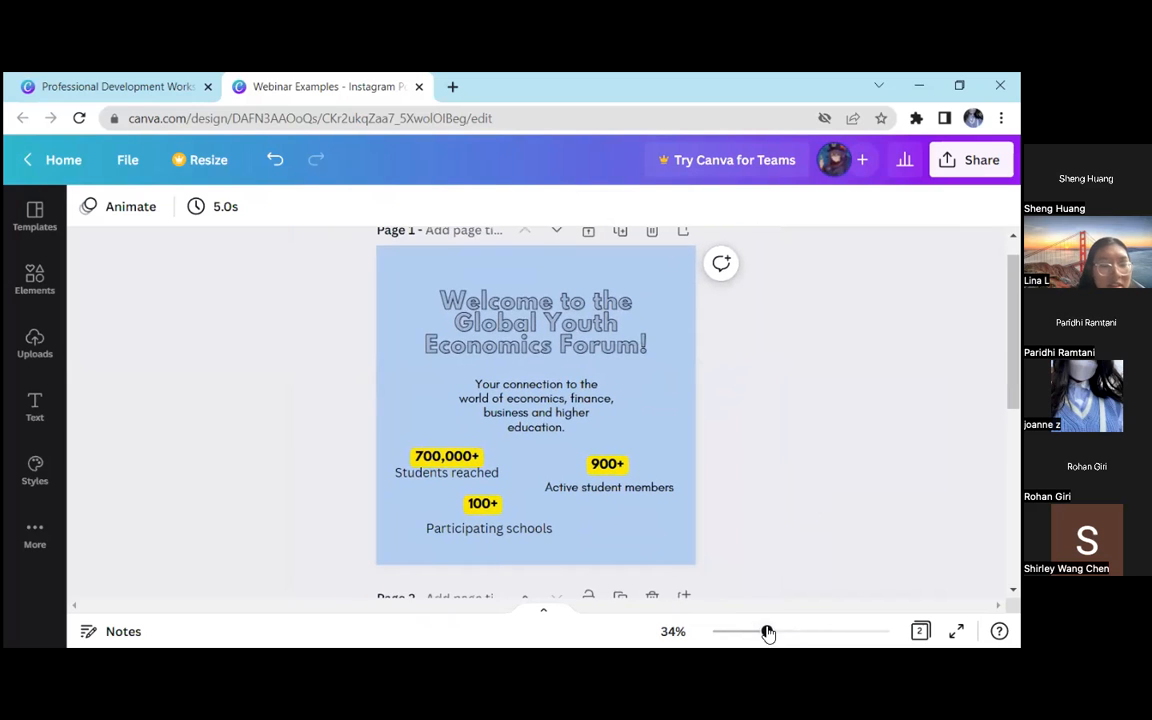
{"action": "left_click", "coordinate": [447, 456]}
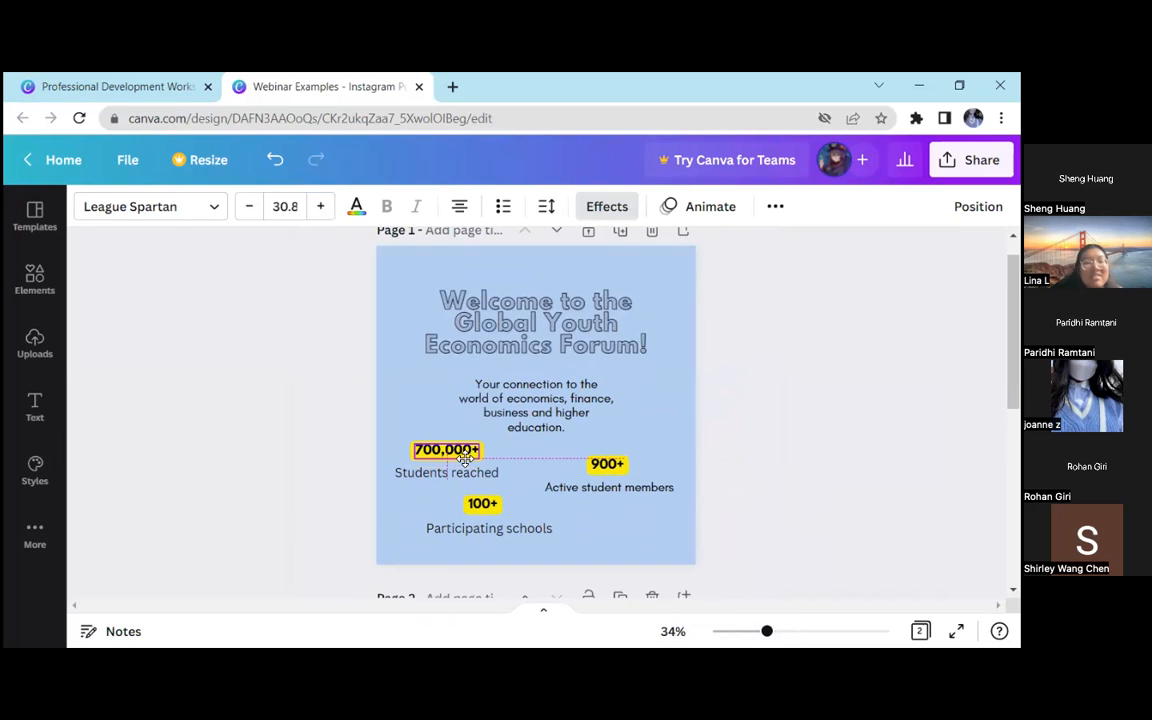
{"action": "left_click", "coordinate": [585, 208]}
{"action": "scroll", "coordinate": [372, 527], "scroll_direction": "down", "scroll_amount": 3}
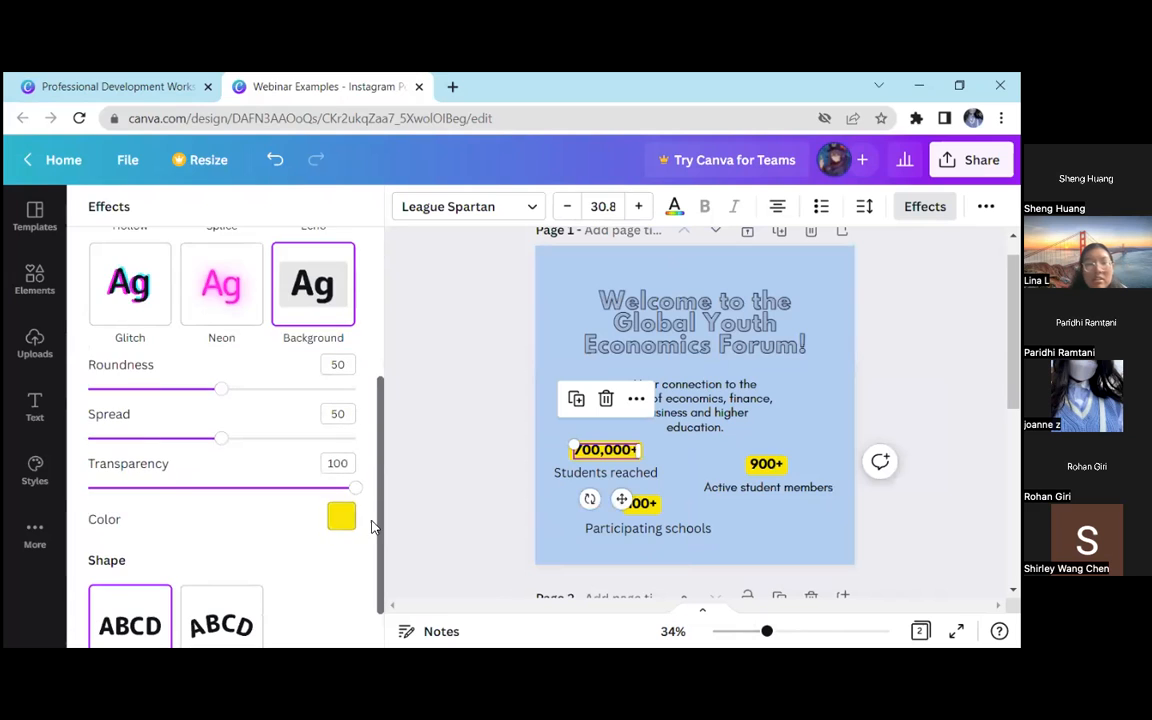
{"action": "left_click", "coordinate": [340, 518]}
{"action": "left_click", "coordinate": [276, 259]}
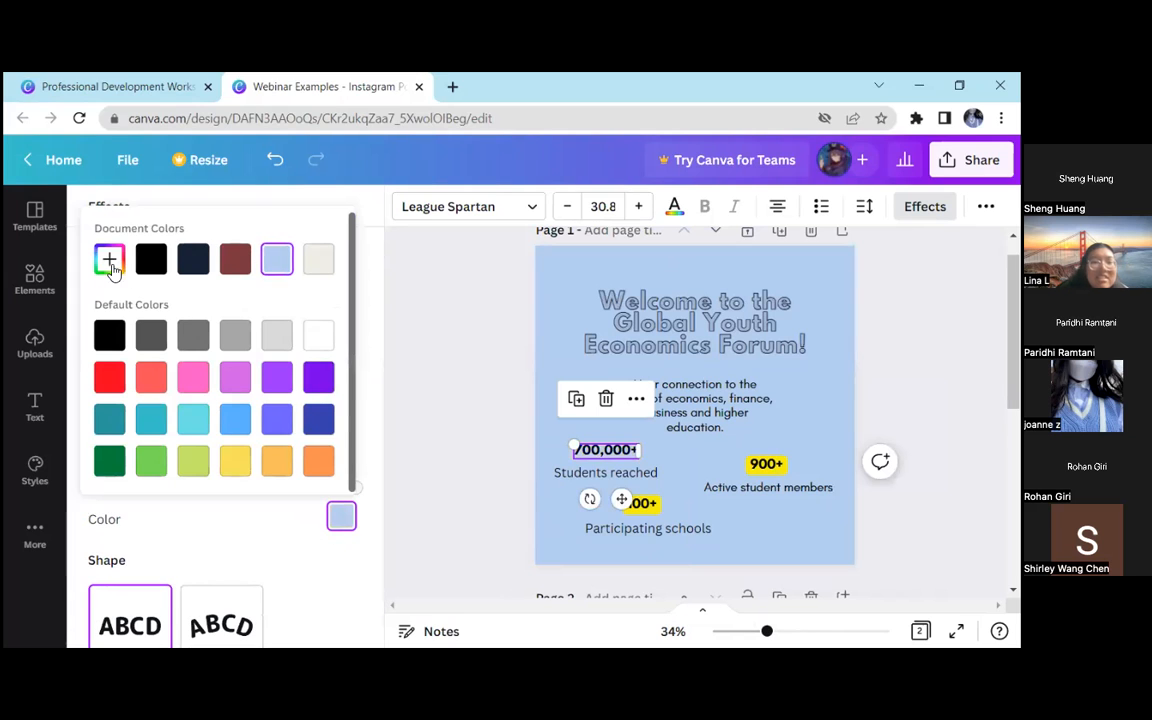
{"action": "left_click", "coordinate": [109, 259]}
{"action": "mouse_move", "coordinate": [190, 319]}
{"action": "left_mouse_down"}
{"action": "mouse_move", "coordinate": [224, 327]}
{"action": "mouse_move", "coordinate": [234, 307]}
{"action": "left_mouse_up"}
{"action": "left_click", "coordinate": [465, 381]}
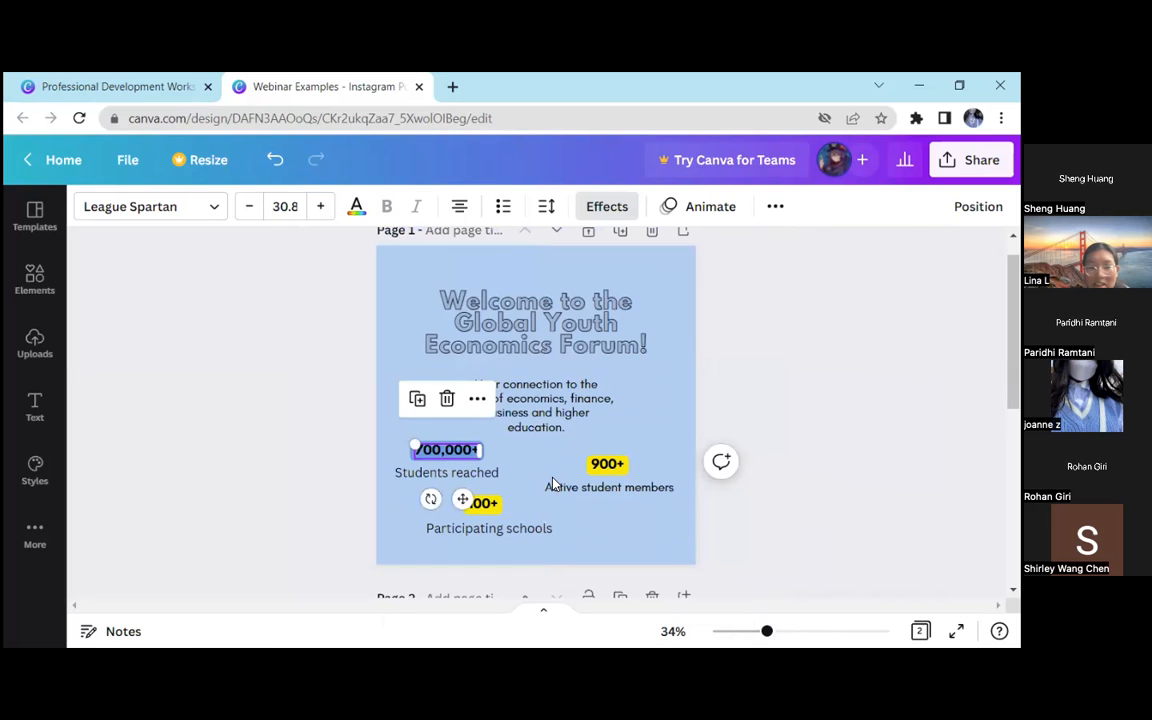
{"action": "left_click", "coordinate": [487, 512]}
{"action": "left_click", "coordinate": [605, 206]}
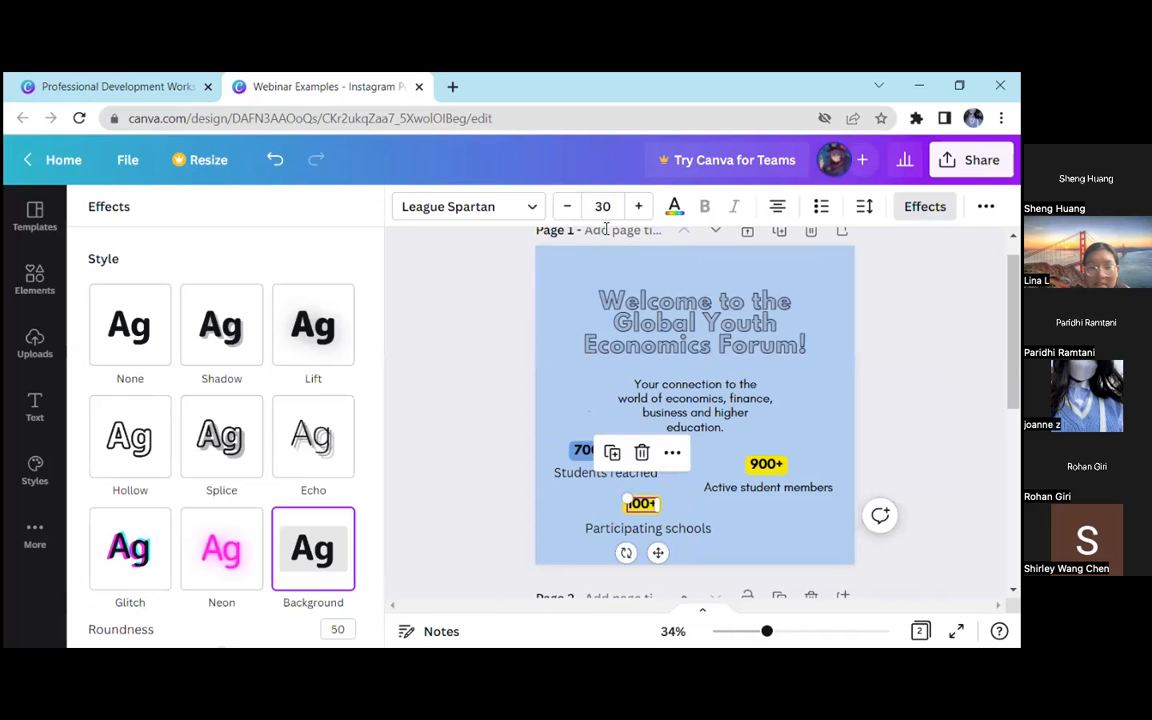
{"action": "left_click", "coordinate": [676, 206]}
{"action": "left_click", "coordinate": [471, 290]}
{"action": "left_click", "coordinate": [468, 297]}
{"action": "left_click", "coordinate": [602, 208]}
Recolour the background effect of "100+" with a blue sampled from the "700,000+" background using the eyedropper
{"action": "left_click", "coordinate": [490, 516]}
{"action": "left_click", "coordinate": [483, 505]}
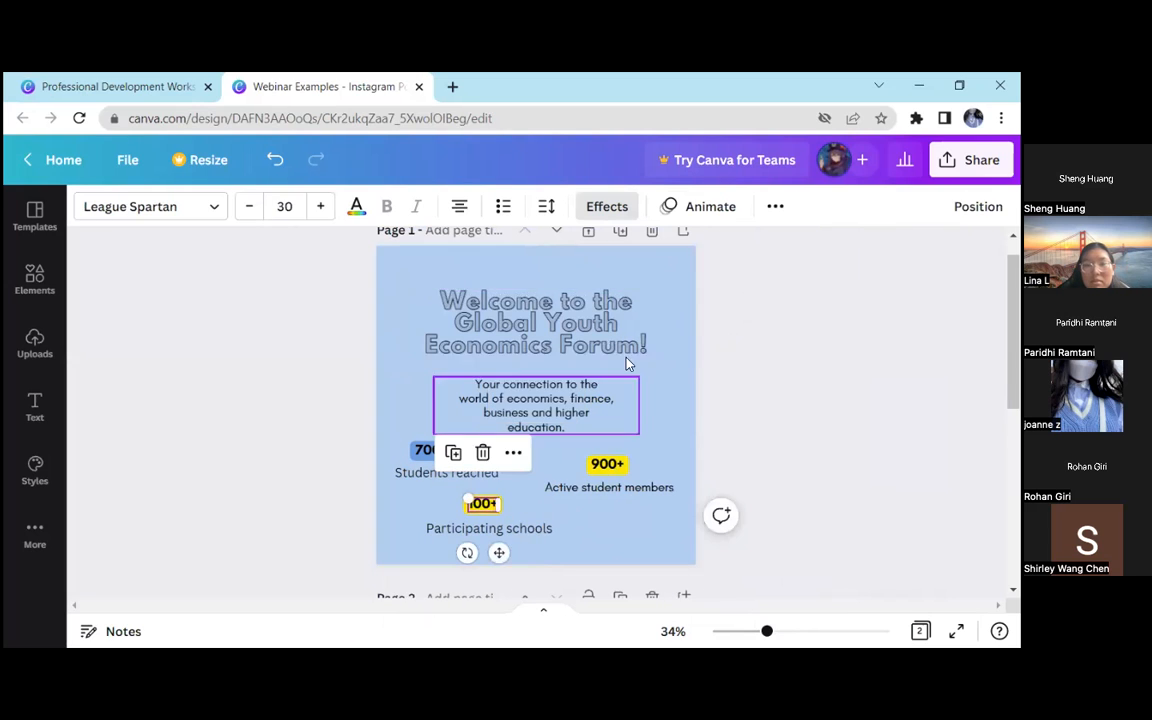
{"action": "left_click", "coordinate": [600, 206]}
{"action": "scroll", "coordinate": [262, 538], "scroll_direction": "down", "scroll_amount": 3}
{"action": "left_click", "coordinate": [341, 516]}
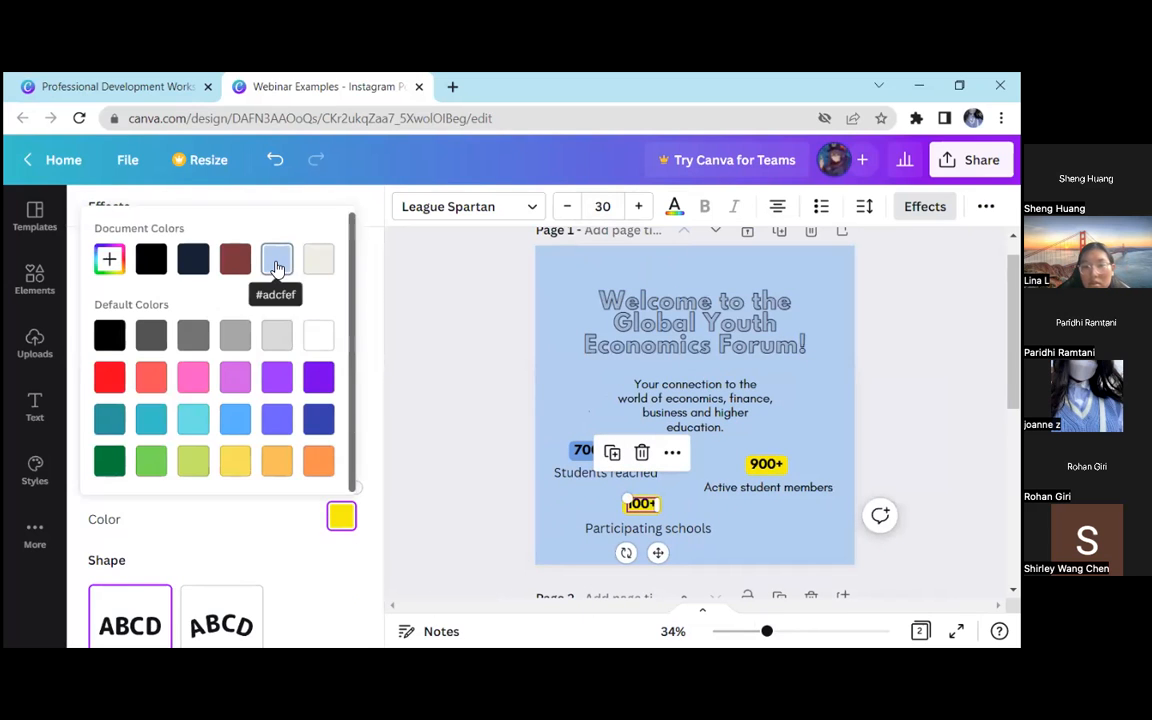
{"action": "left_click", "coordinate": [109, 259]}
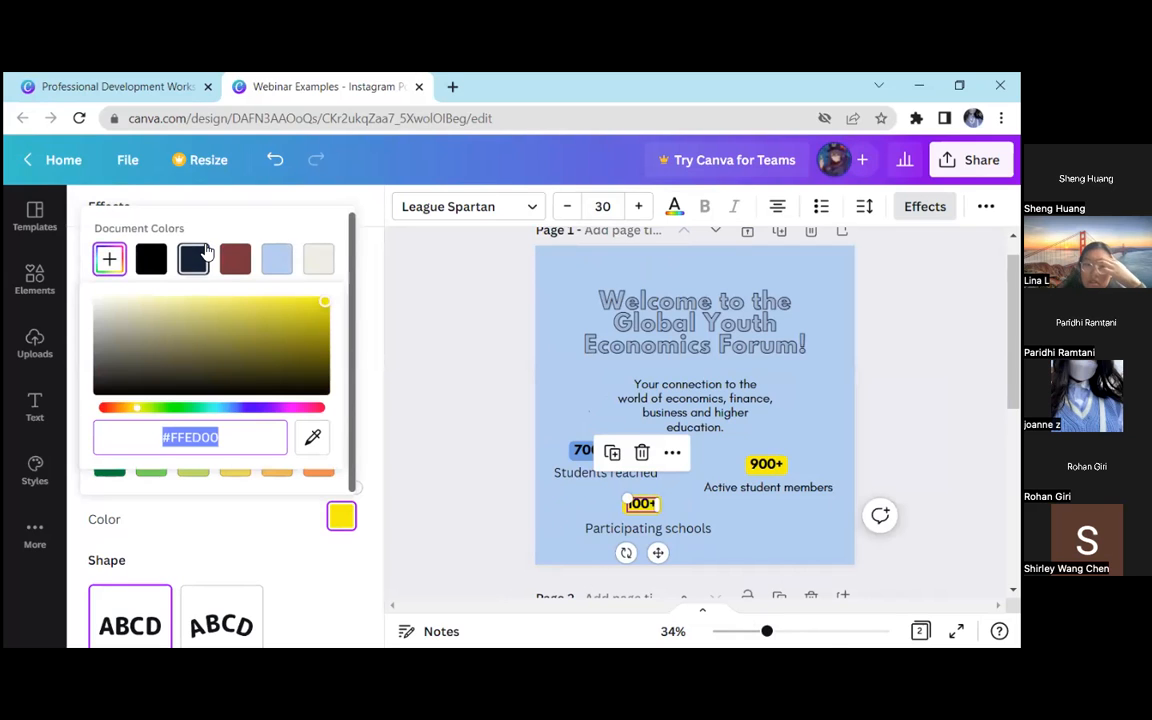
{"action": "left_click", "coordinate": [313, 436]}
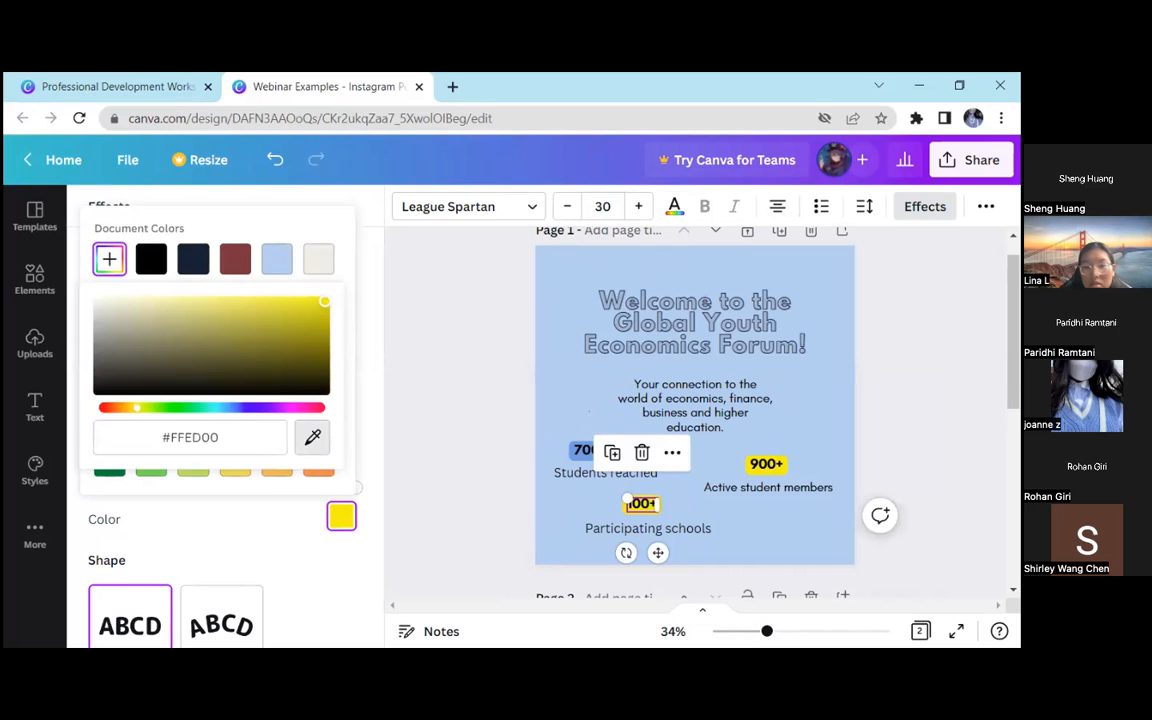
{"action": "left_click", "coordinate": [573, 451]}
{"action": "left_click", "coordinate": [466, 419]}
{"action": "left_click", "coordinate": [330, 465]}
Try recolouring the "100+" text with the blue sampled from the "700,000+" background, and undo the change
{"action": "left_click_drag", "start_coordinate": [767, 634], "coordinate": [810, 615]}
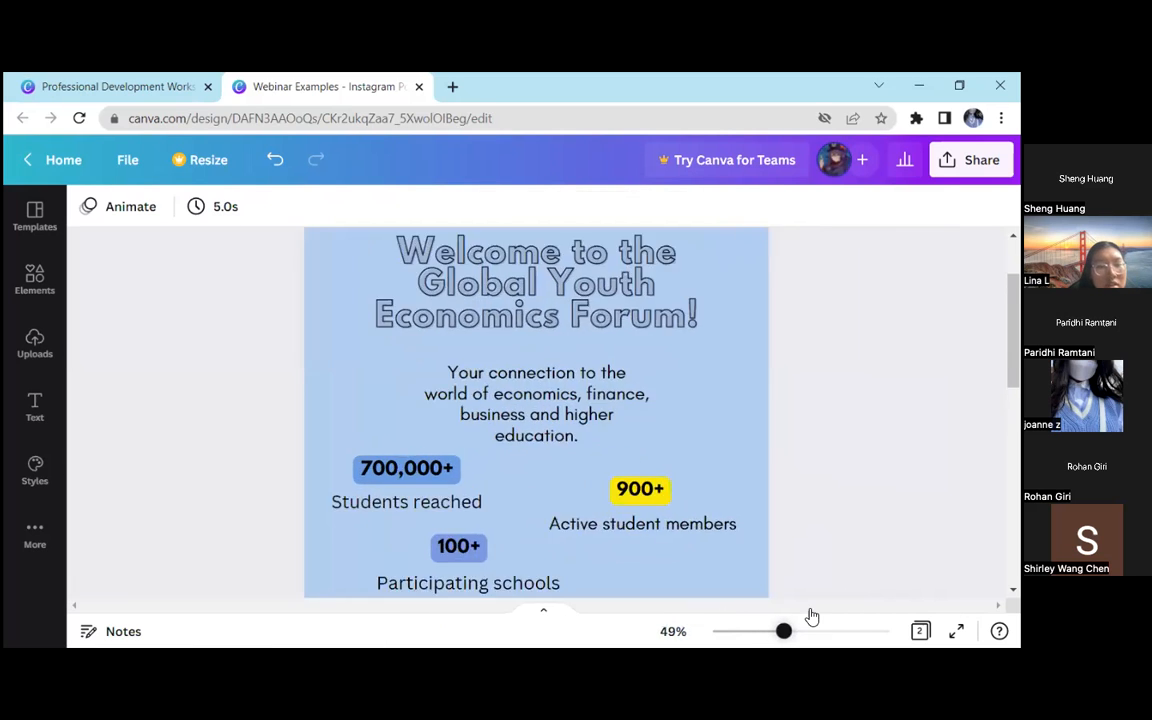
{"action": "scroll", "coordinate": [442, 509], "scroll_direction": "down", "scroll_amount": 4}
{"action": "left_click", "coordinate": [388, 411]}
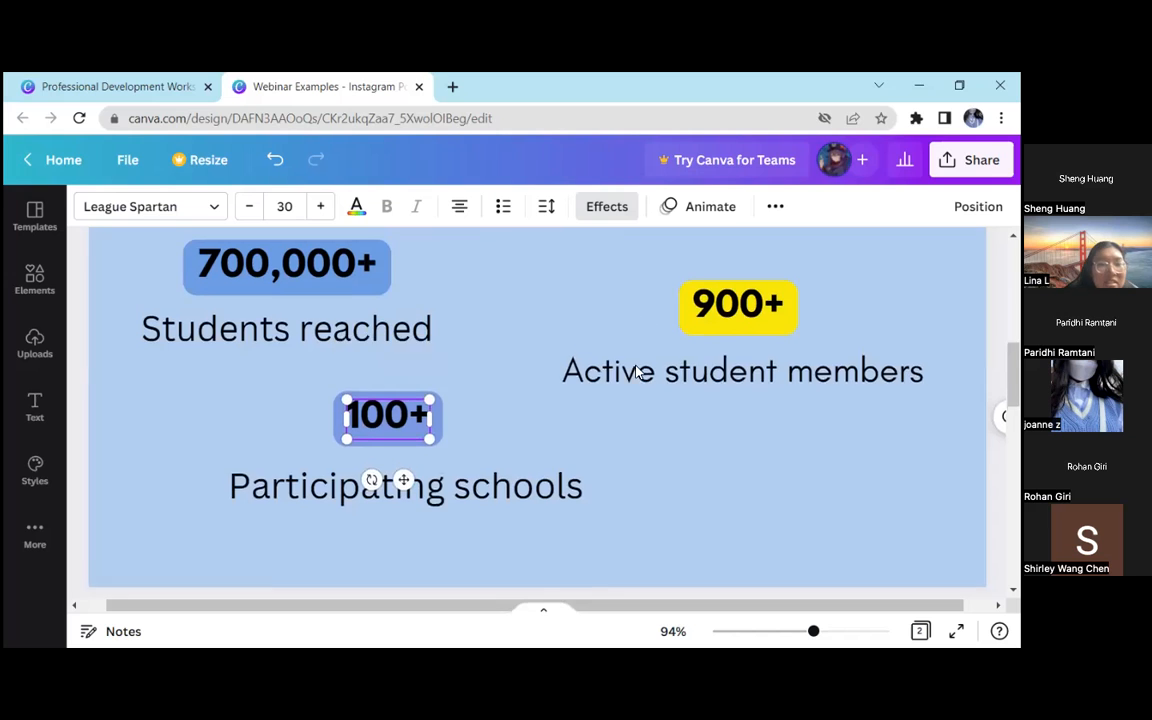
{"action": "scroll", "coordinate": [360, 300], "scroll_direction": "up", "scroll_amount": 2}
{"action": "left_click", "coordinate": [356, 206]}
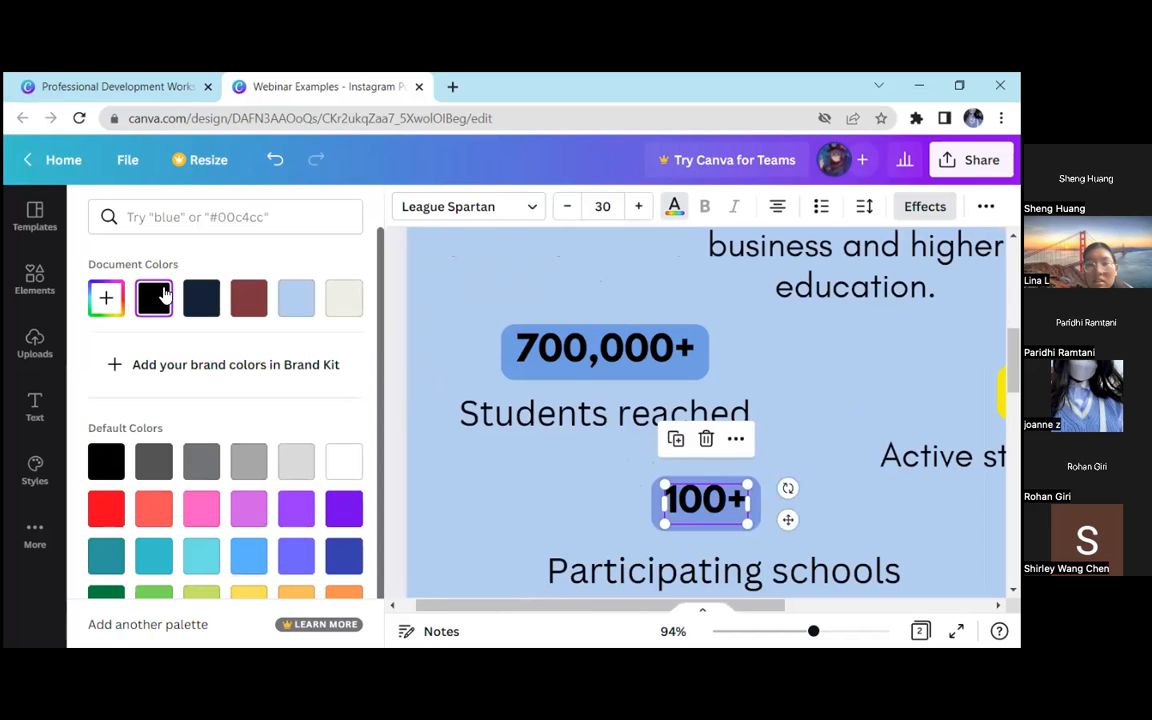
{"action": "left_click", "coordinate": [106, 297]}
{"action": "left_click", "coordinate": [321, 479]}
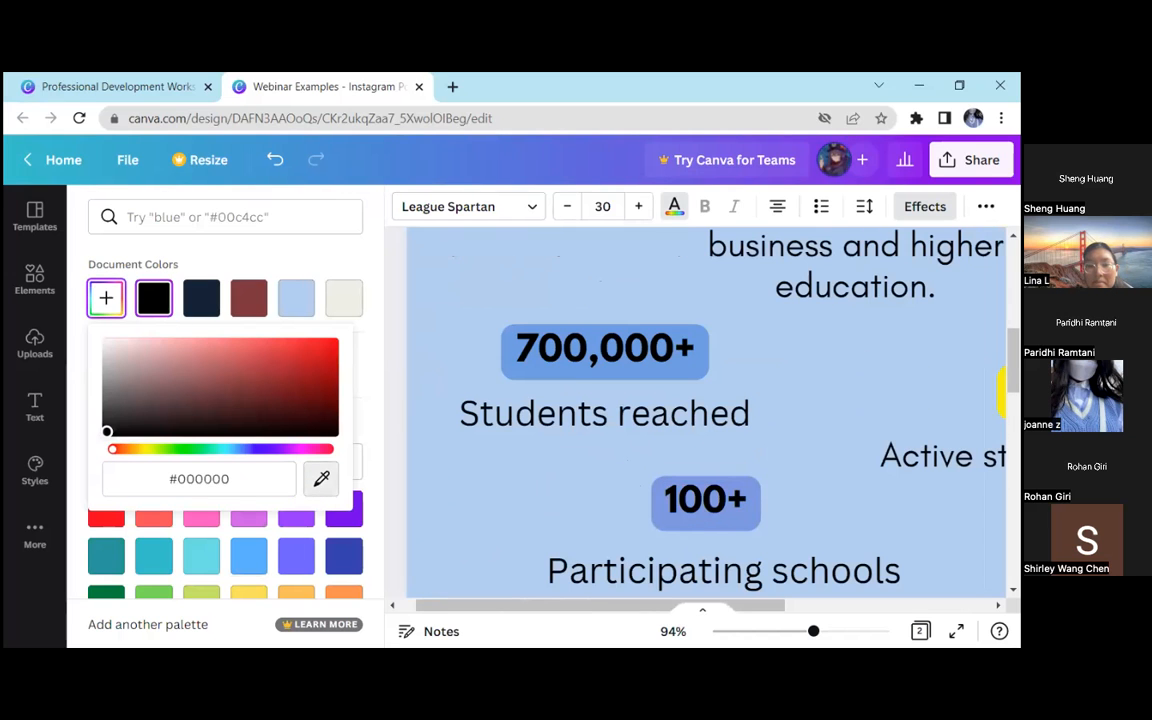
{"action": "left_click", "coordinate": [622, 350]}
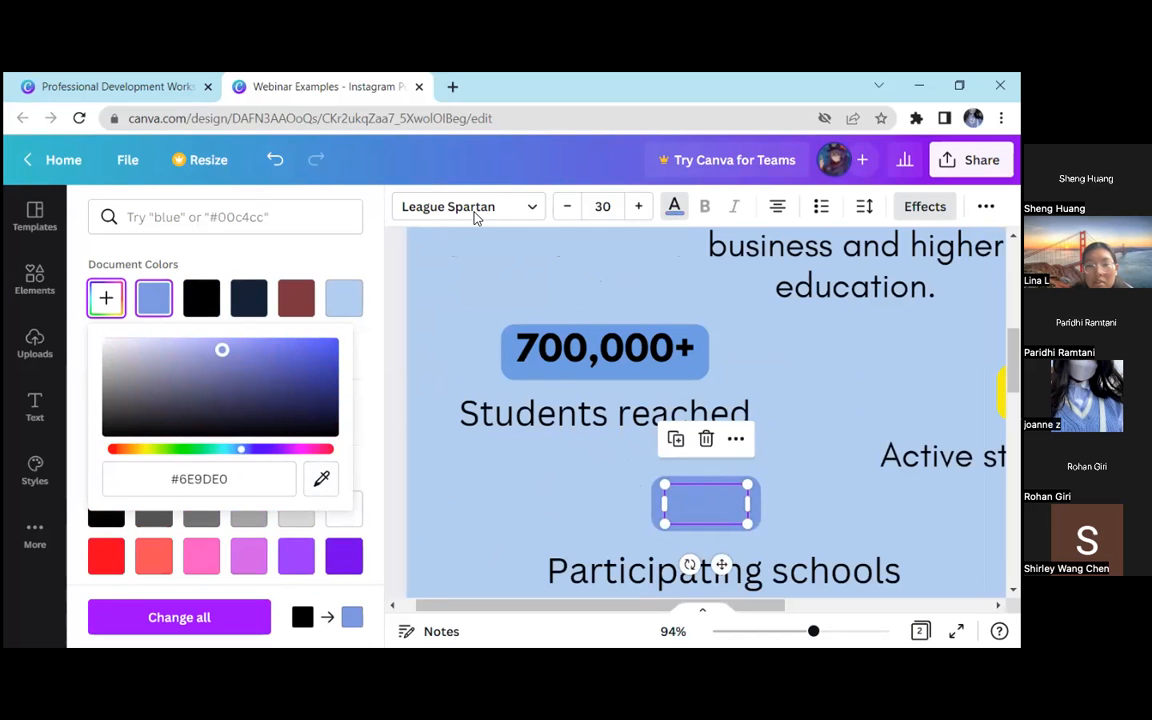
{"action": "key", "text": "ctrl+z"}
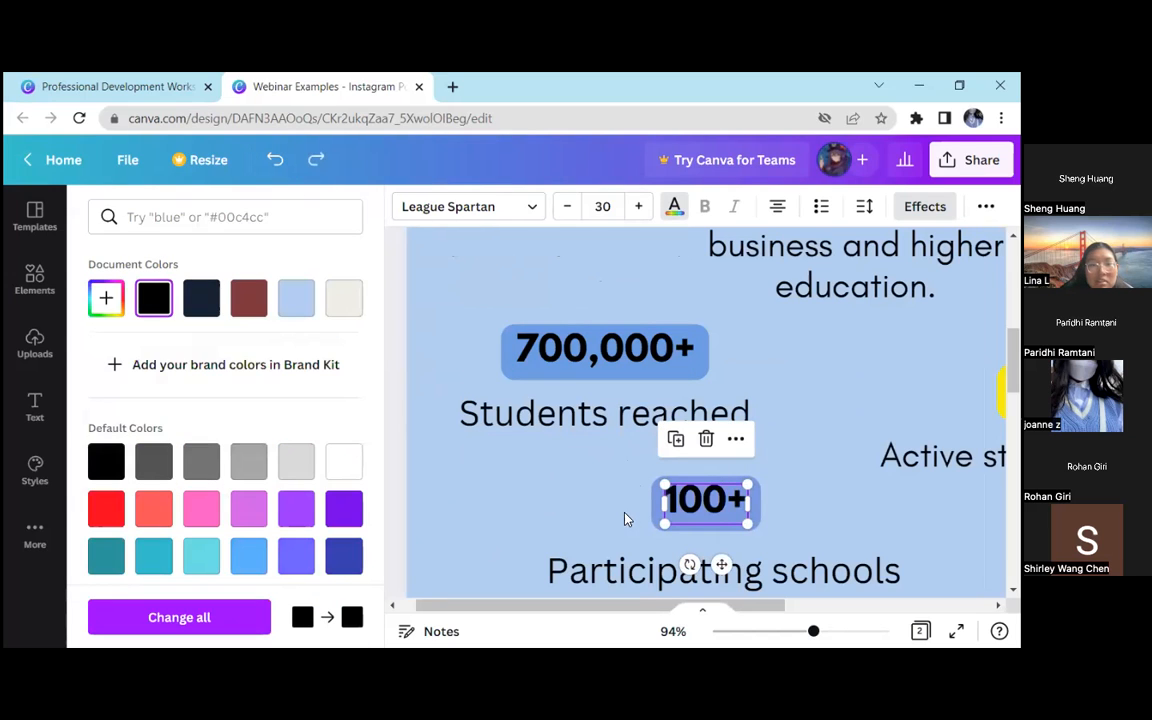
Sample the "700,000+" background blue again for the background effect colour of "100+", not its text colour
{"action": "left_click", "coordinate": [805, 358]}
{"action": "left_click", "coordinate": [622, 206]}
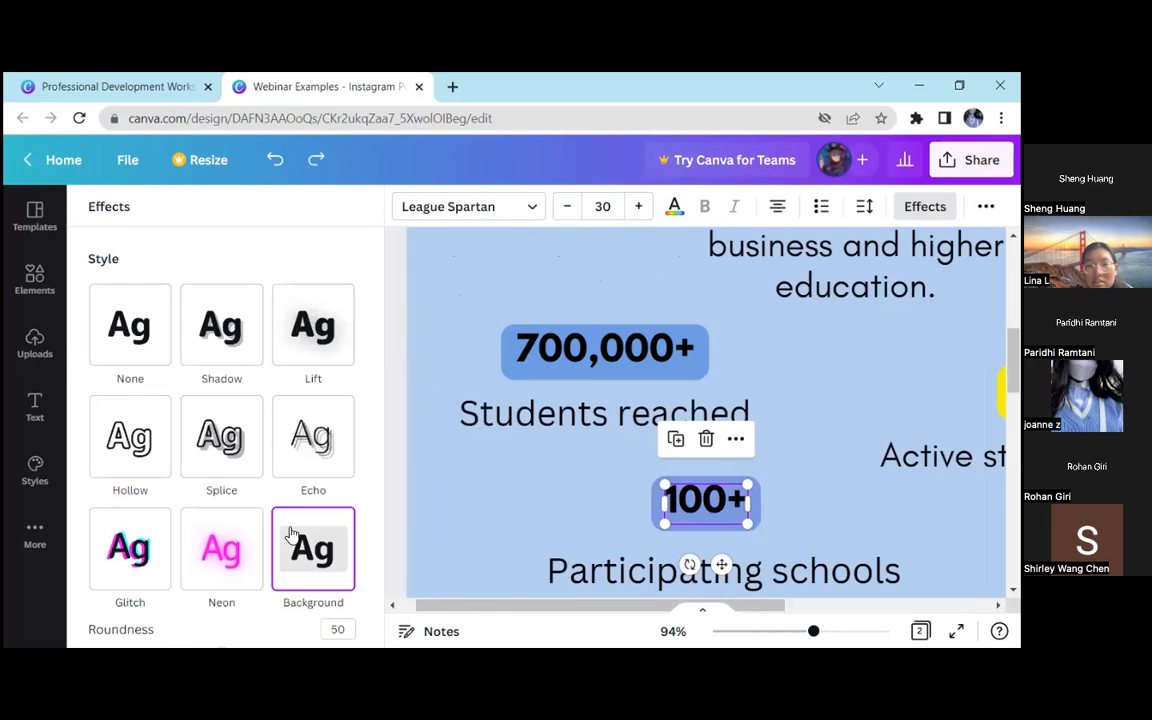
{"action": "scroll", "coordinate": [330, 520], "scroll_direction": "down", "scroll_amount": 3}
{"action": "left_click", "coordinate": [341, 517]}
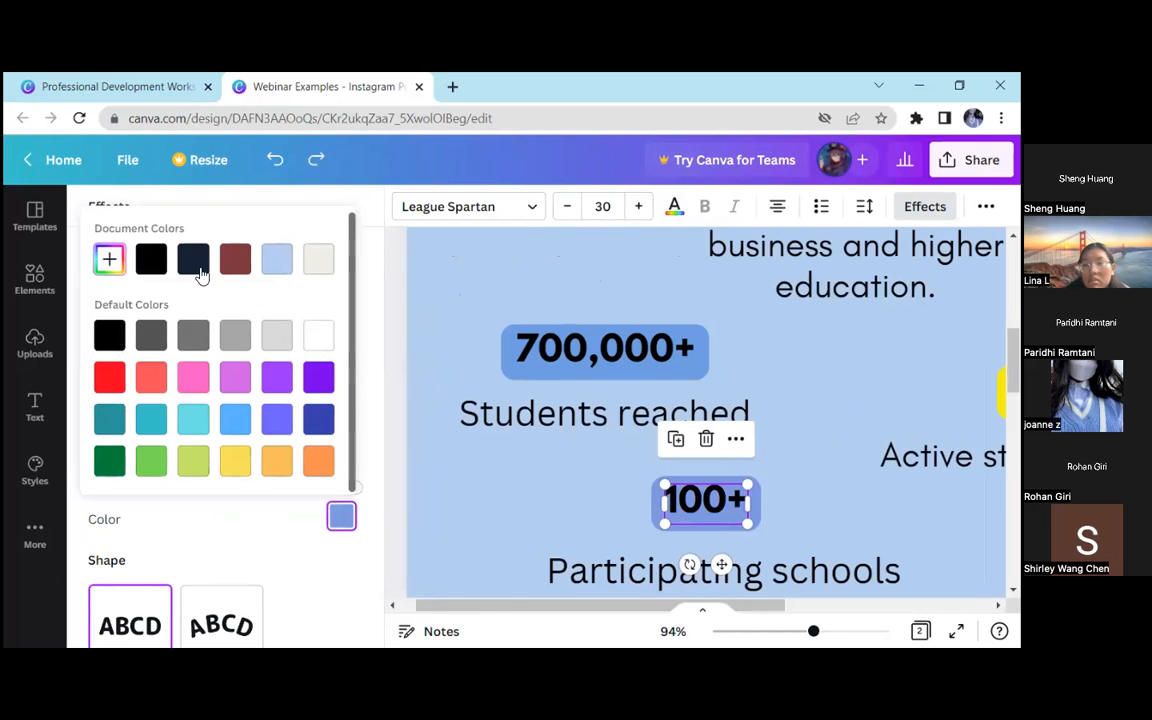
{"action": "left_click", "coordinate": [109, 259]}
{"action": "left_click", "coordinate": [312, 437]}
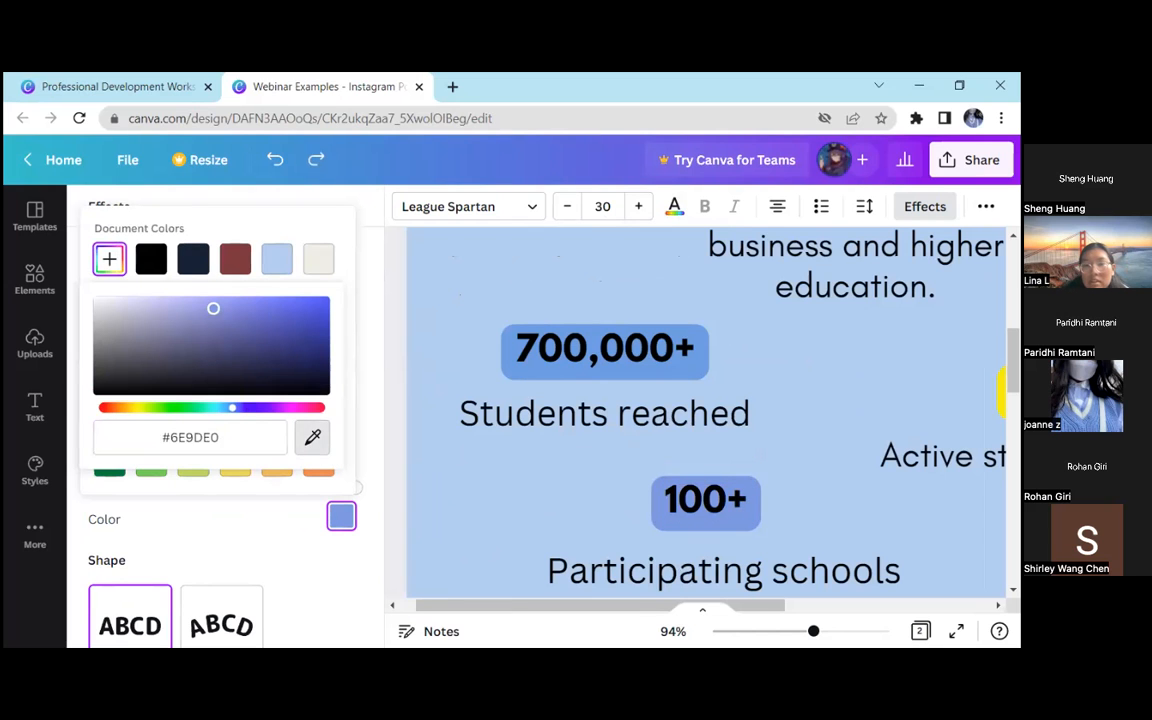
{"action": "left_click", "coordinate": [684, 371]}
{"action": "left_click", "coordinate": [523, 487]}
{"action": "left_click", "coordinate": [147, 468]}
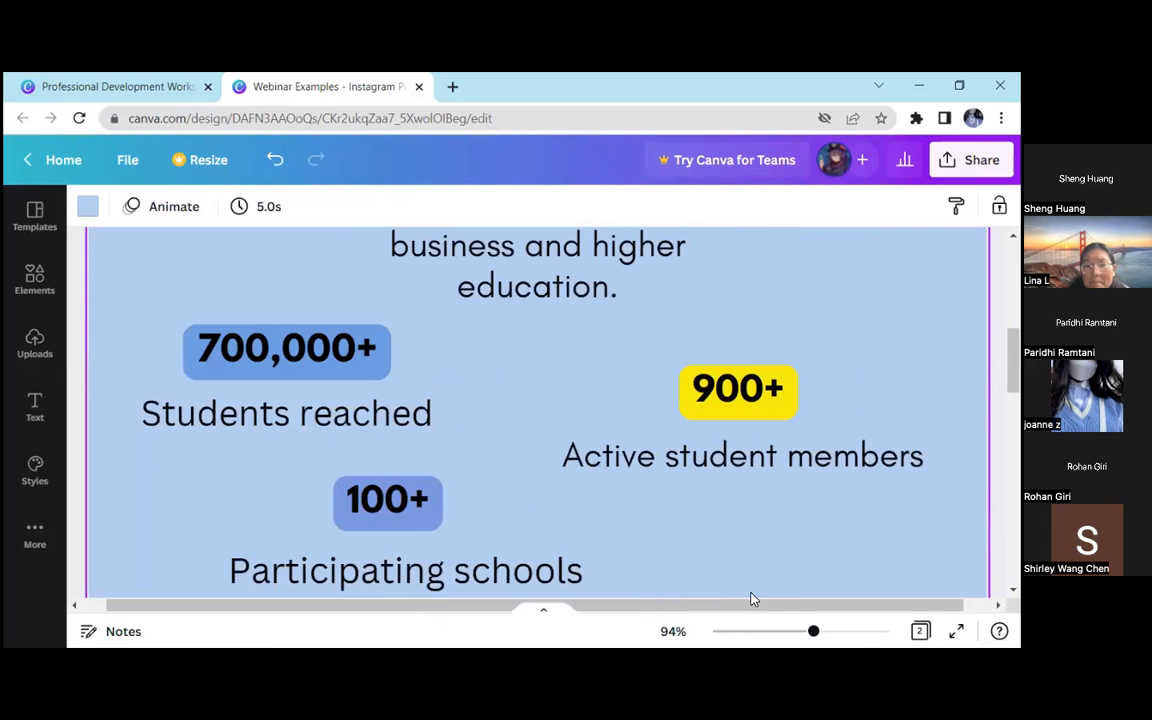
Recolour the background effect of "900+" with the blue sampled from the "100+" background using the eyedropper
{"action": "left_click_drag", "start_coordinate": [818, 633], "coordinate": [763, 631]}
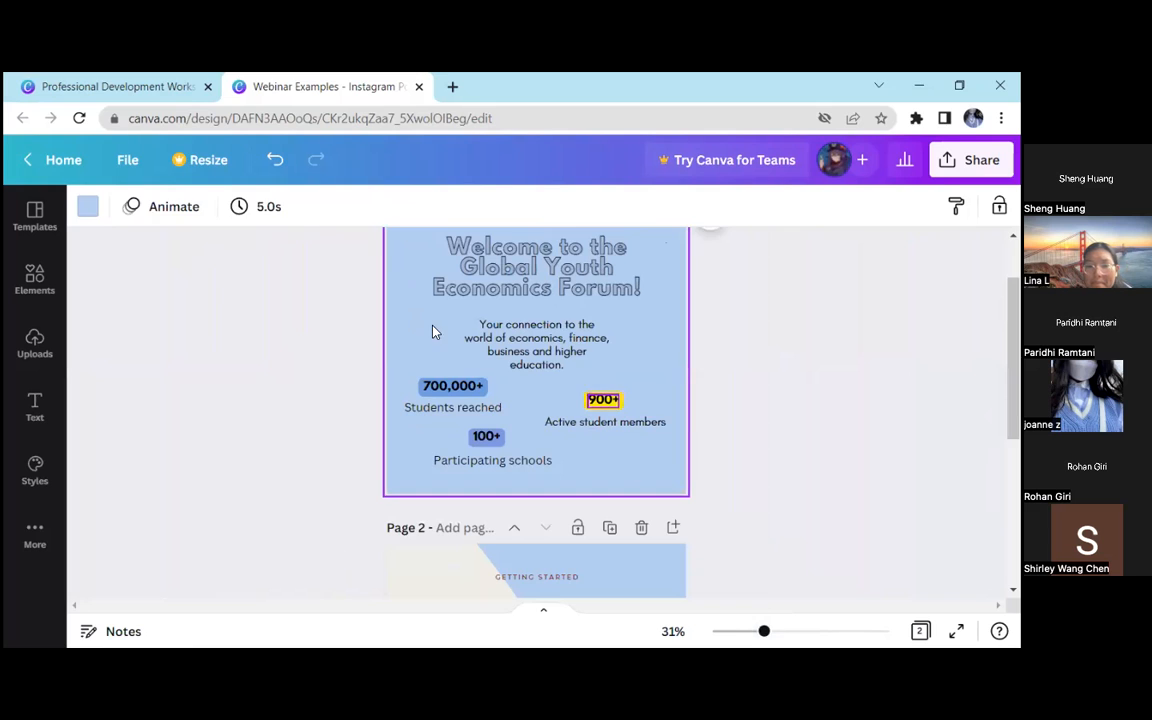
{"action": "left_click", "coordinate": [603, 399]}
{"action": "left_click", "coordinate": [607, 206]}
{"action": "left_click", "coordinate": [341, 516]}
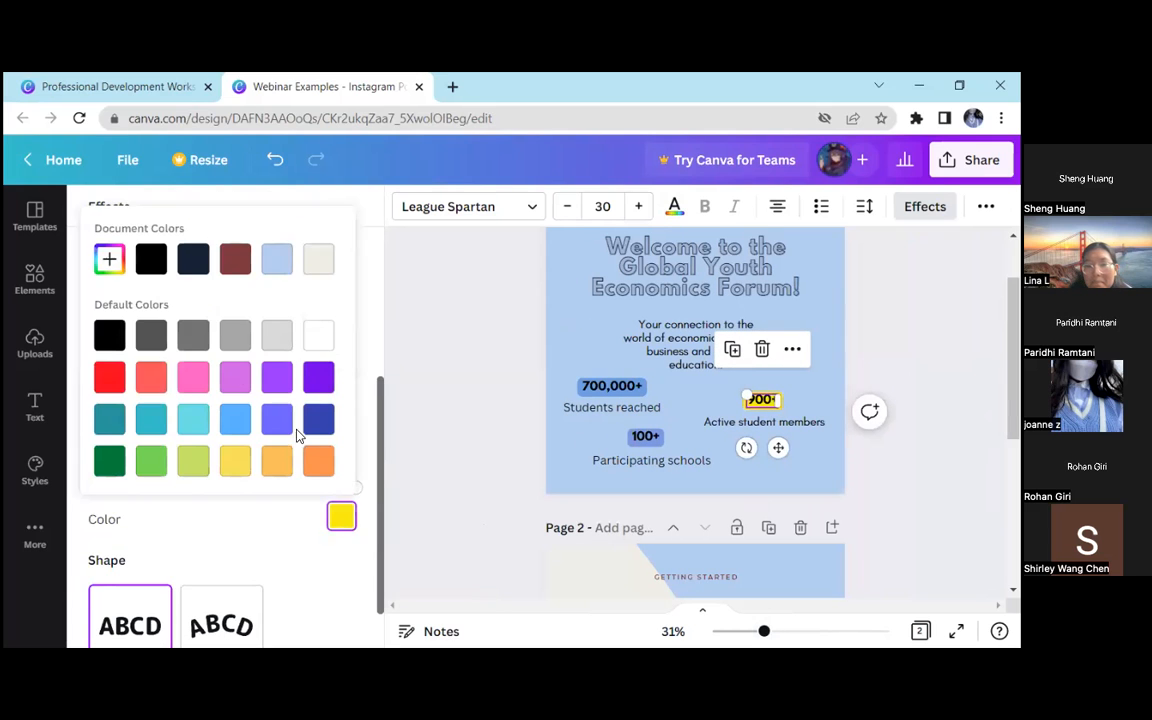
{"action": "left_click", "coordinate": [110, 259]}
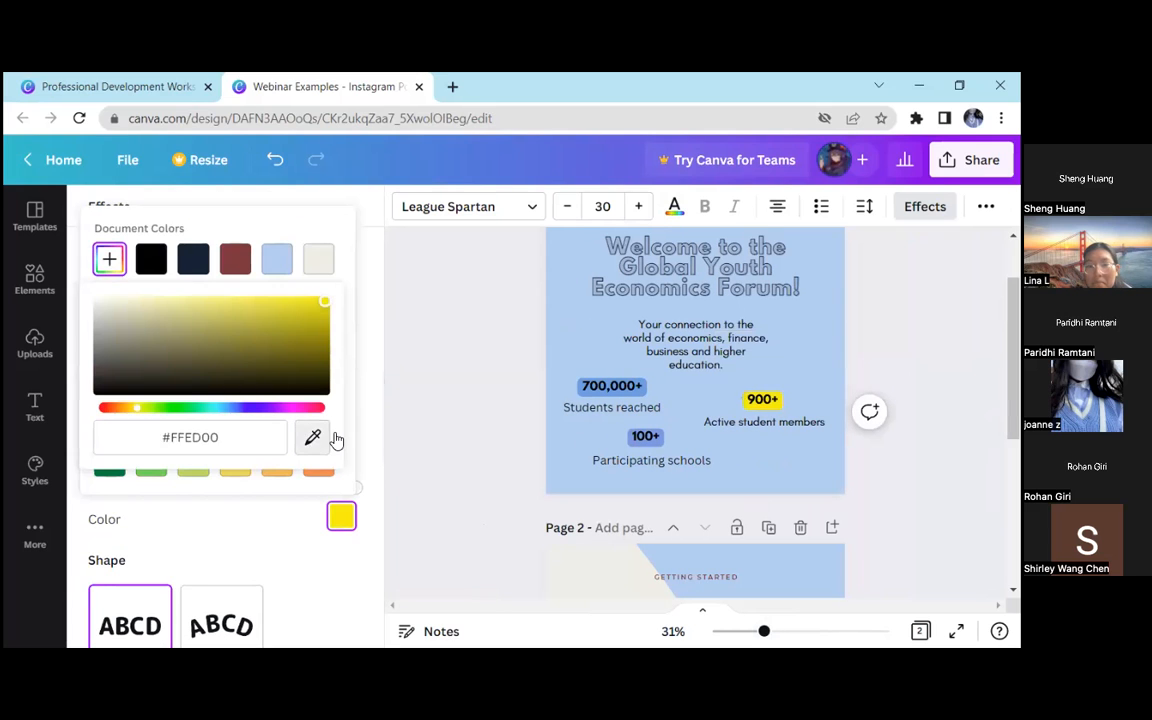
{"action": "left_click", "coordinate": [634, 438]}
{"action": "left_click", "coordinate": [492, 390]}
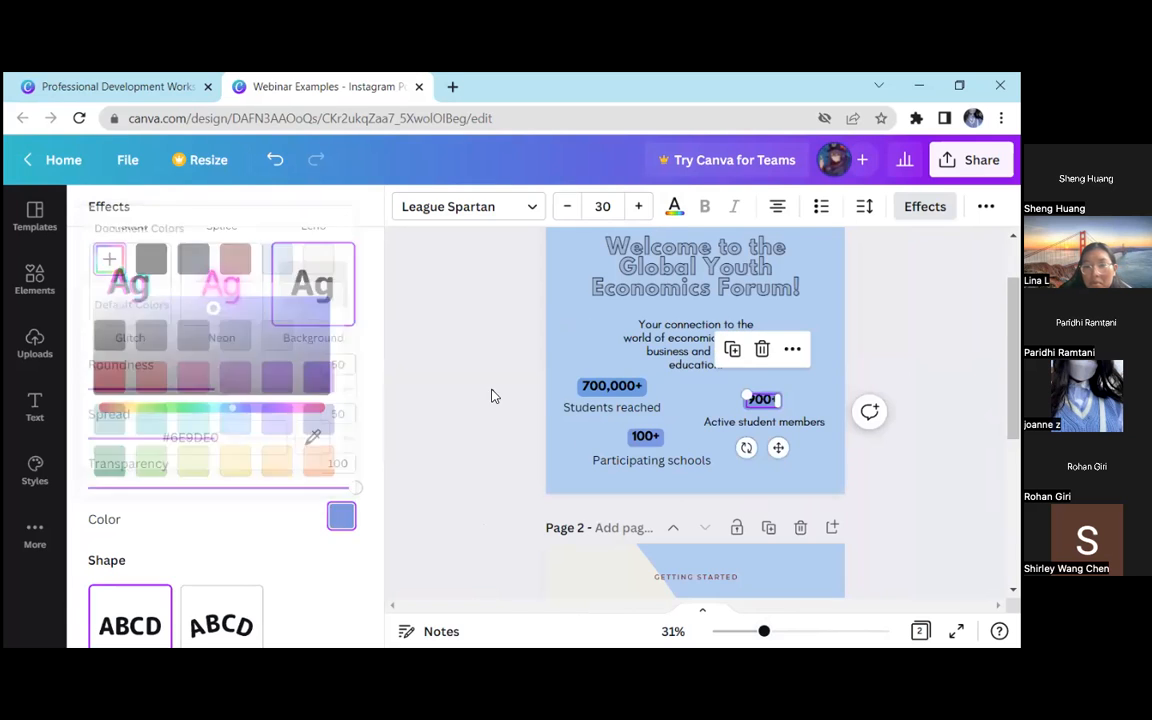
{"action": "left_click", "coordinate": [249, 393]}
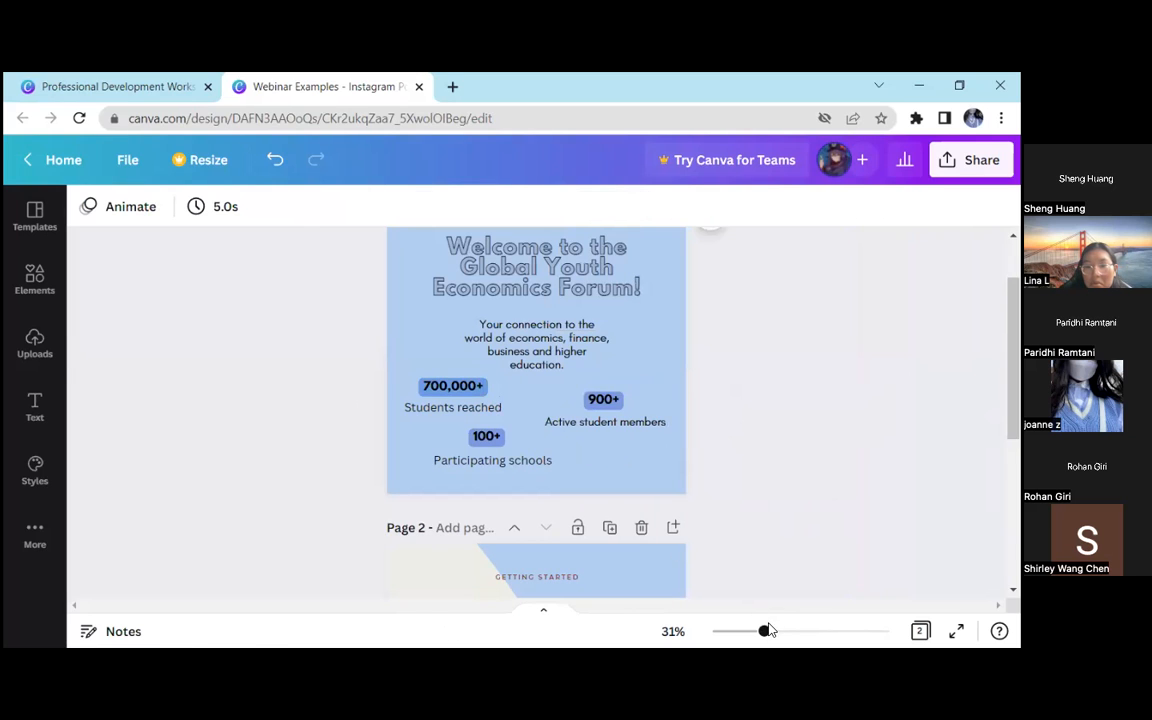
Enlarge the "100+" text to font size 36.6
{"action": "left_click", "coordinate": [458, 386]}
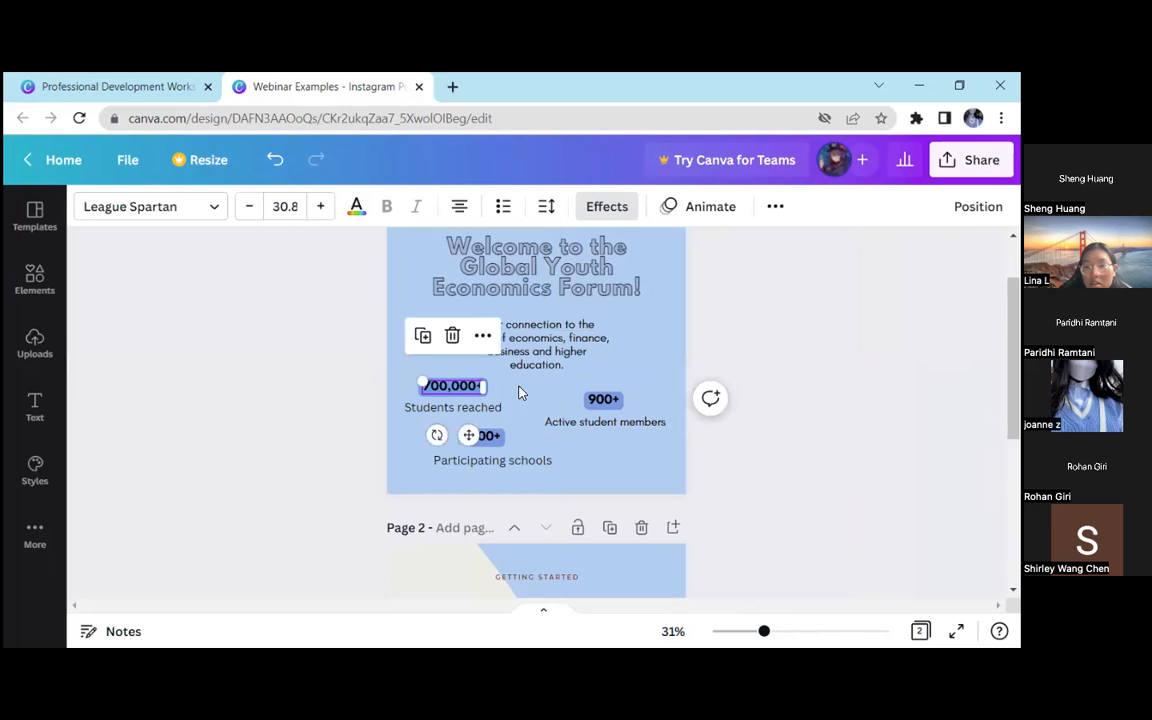
{"action": "left_click", "coordinate": [488, 438]}
{"action": "left_click_drag", "start_coordinate": [510, 427], "coordinate": [514, 432]}
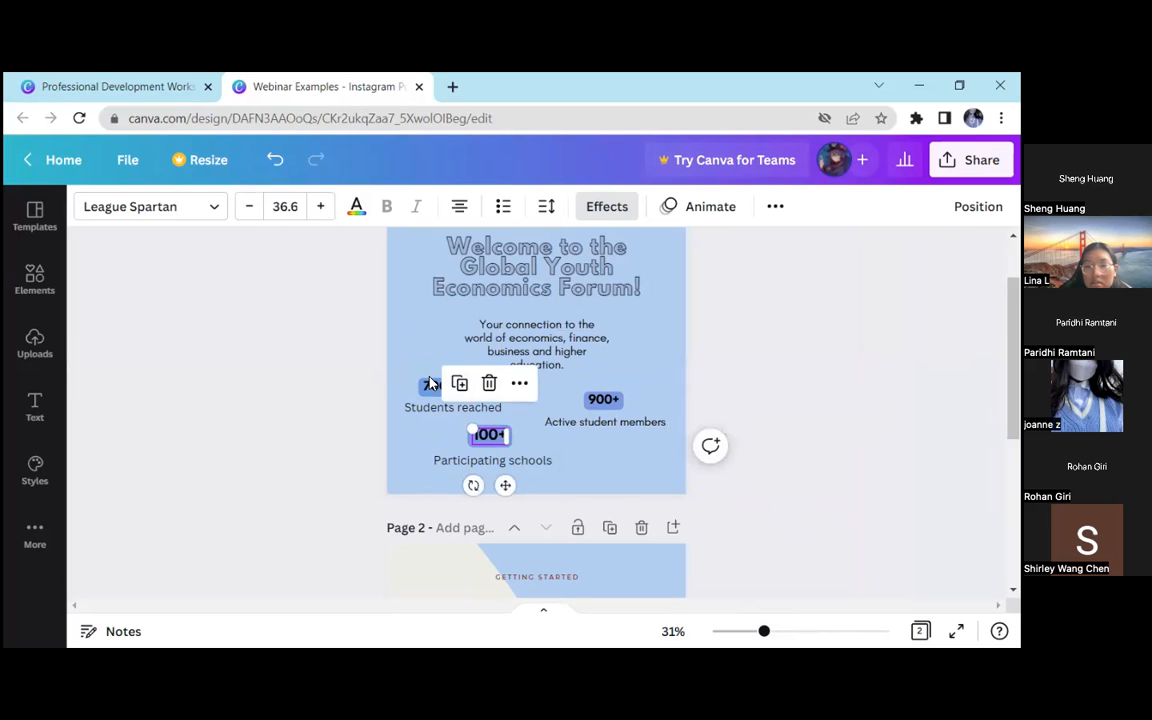
{"action": "left_click", "coordinate": [422, 384]}
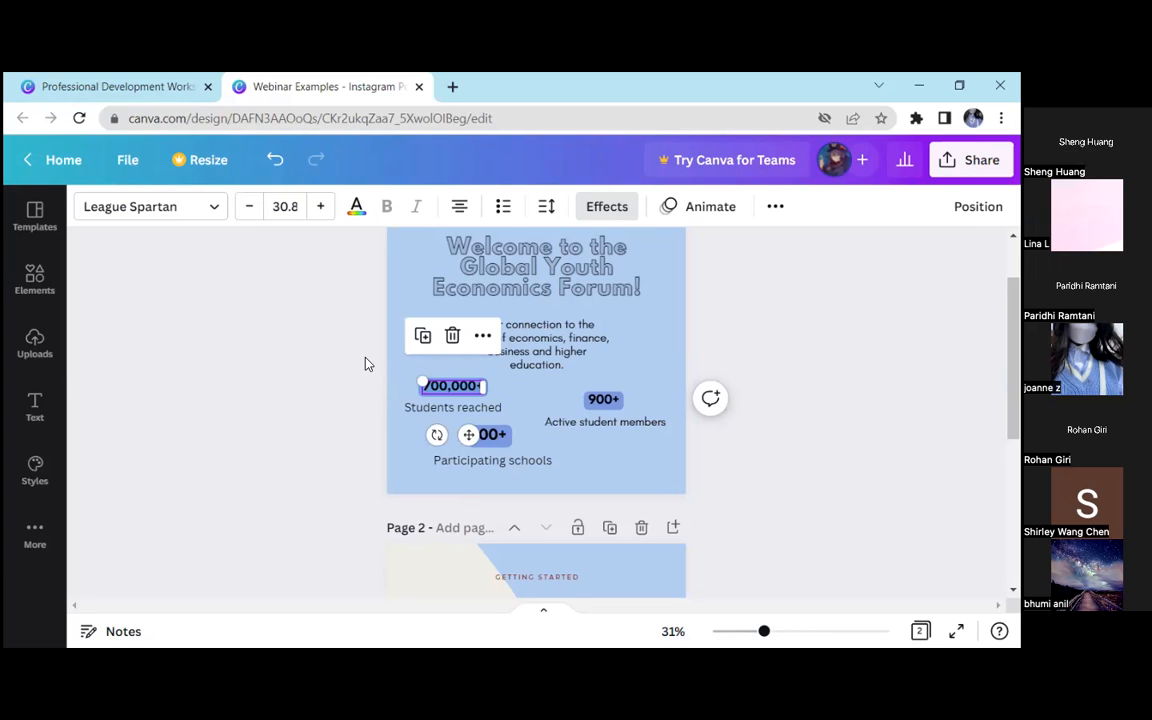
Try font size 64 for the "700,000+" text
{"action": "left_click", "coordinate": [440, 352]}
{"action": "double_click", "coordinate": [447, 386]}
{"action": "left_click", "coordinate": [288, 205]}
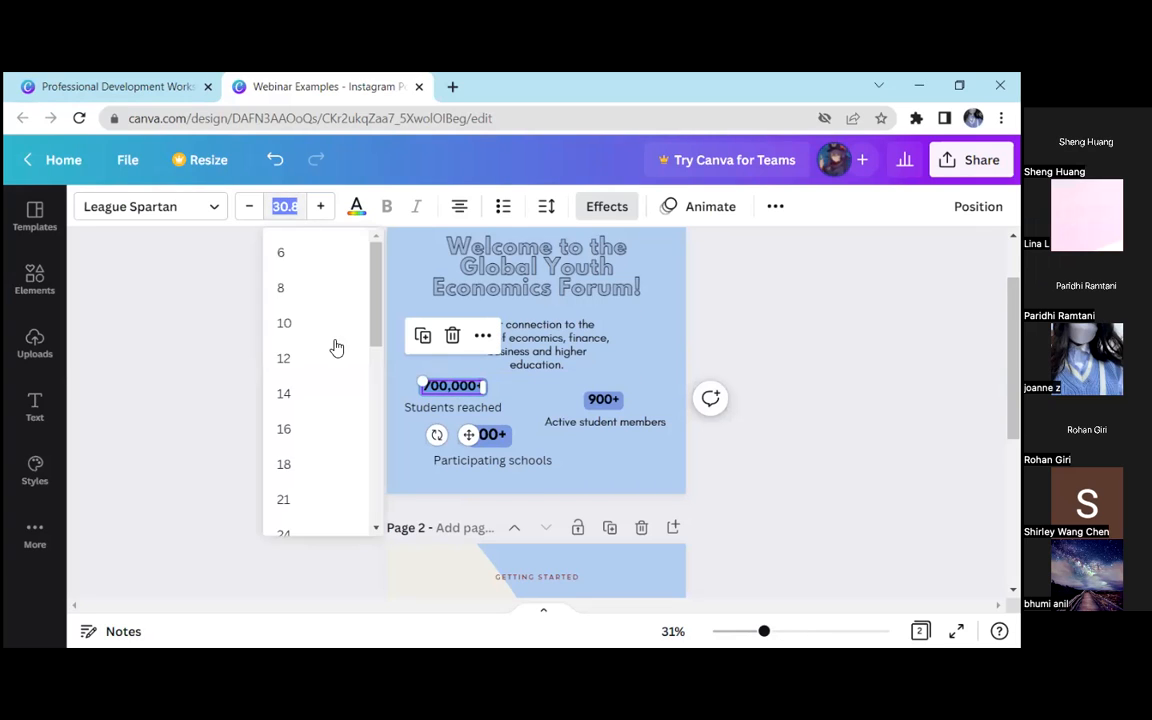
{"action": "scroll", "coordinate": [319, 460], "scroll_direction": "down", "scroll_amount": 3}
{"action": "left_click", "coordinate": [315, 440]}
Try font size 14 for "100+" and font size 18 for "900+"
{"action": "double_click", "coordinate": [489, 434]}
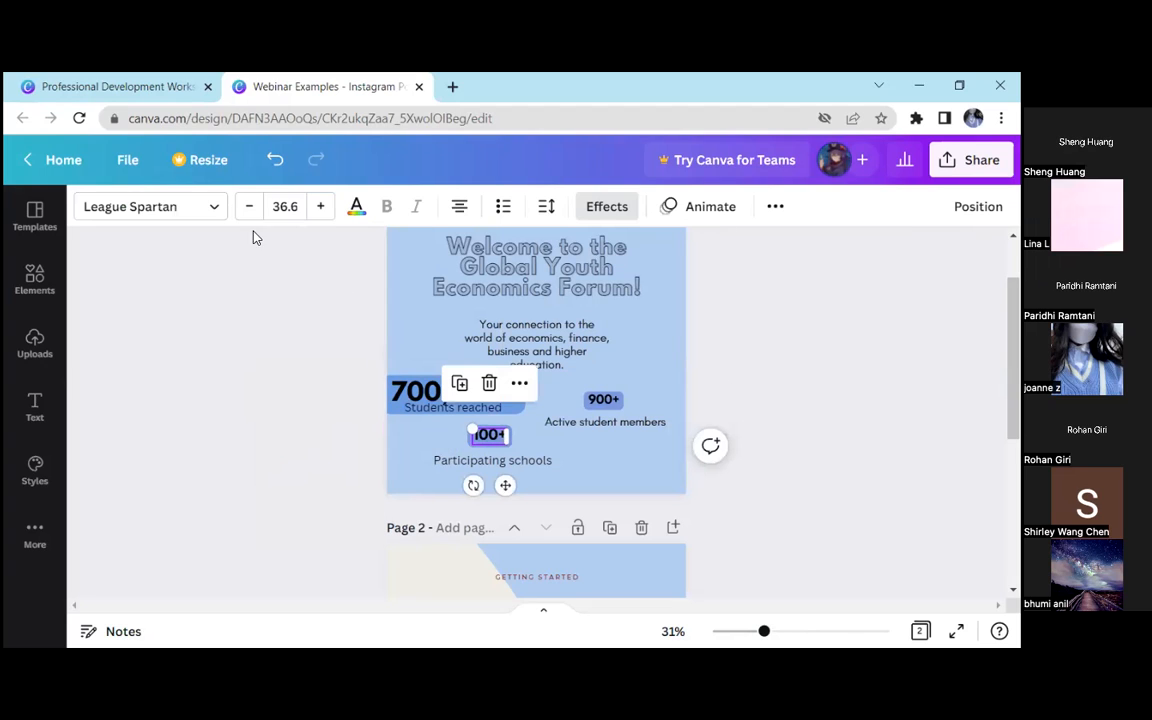
{"action": "left_click", "coordinate": [285, 206]}
{"action": "left_click", "coordinate": [319, 393]}
{"action": "double_click", "coordinate": [603, 399]}
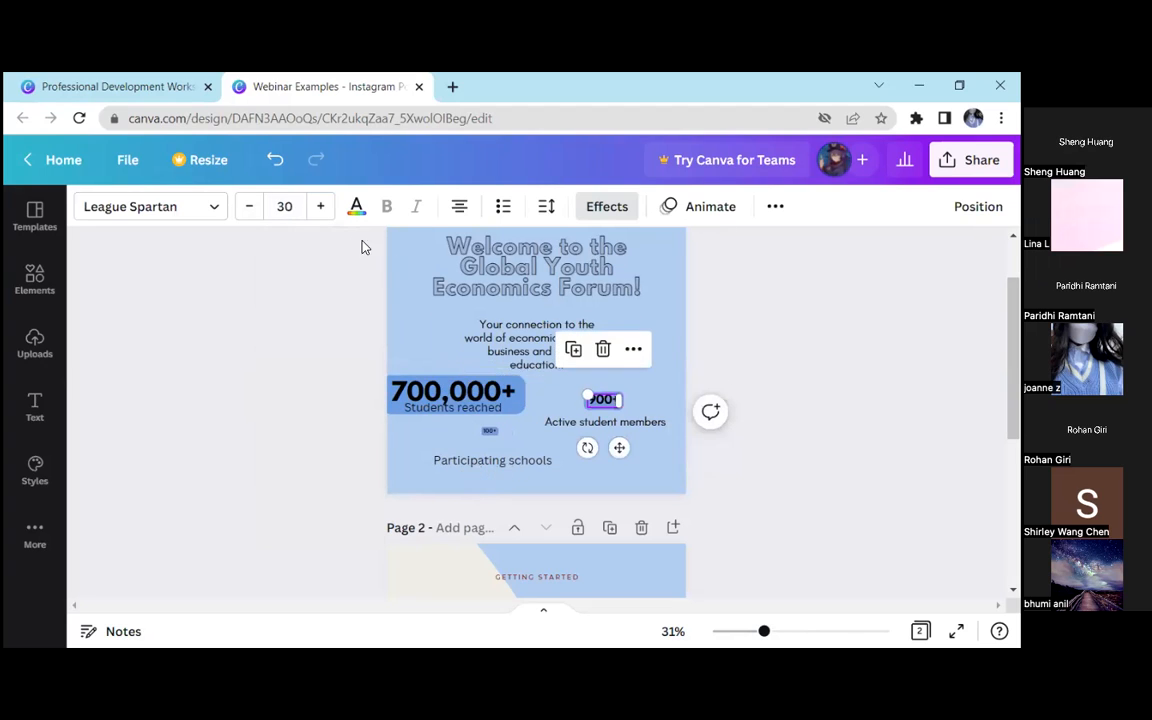
{"action": "left_click", "coordinate": [333, 465]}
{"action": "left_click", "coordinate": [211, 382]}
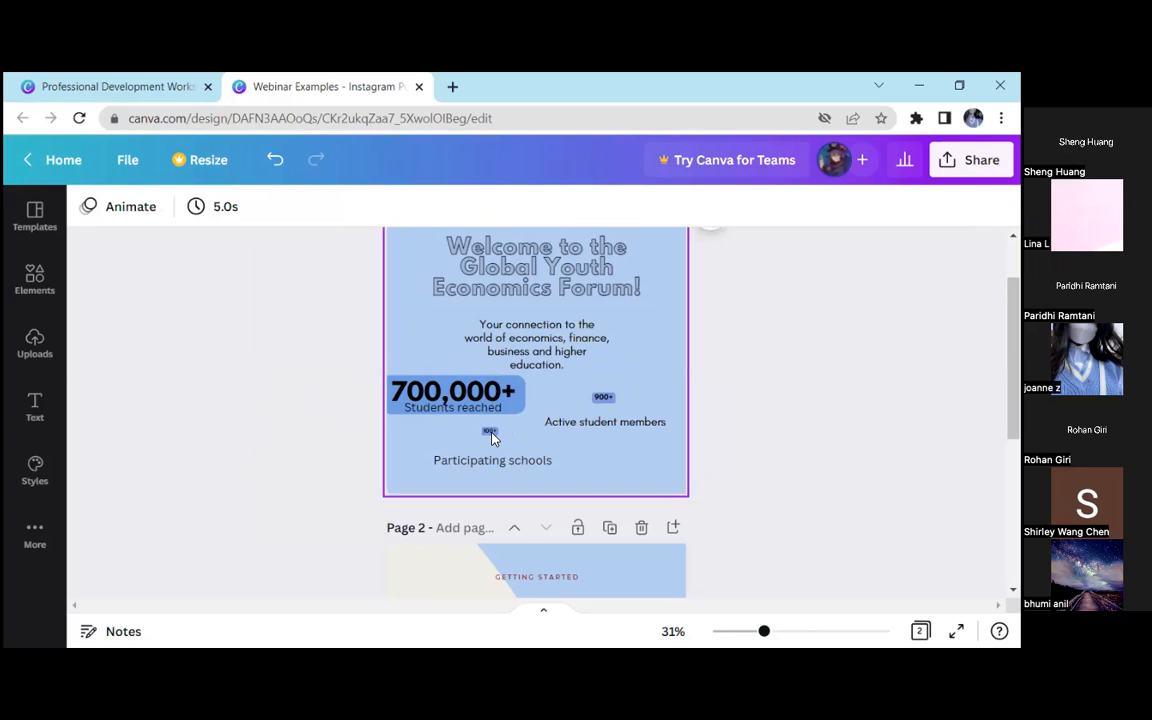
Compare the font sizes of the "700,000+", "100+" and "900+" figures
{"action": "left_click_drag", "start_coordinate": [757, 634], "coordinate": [784, 632]}
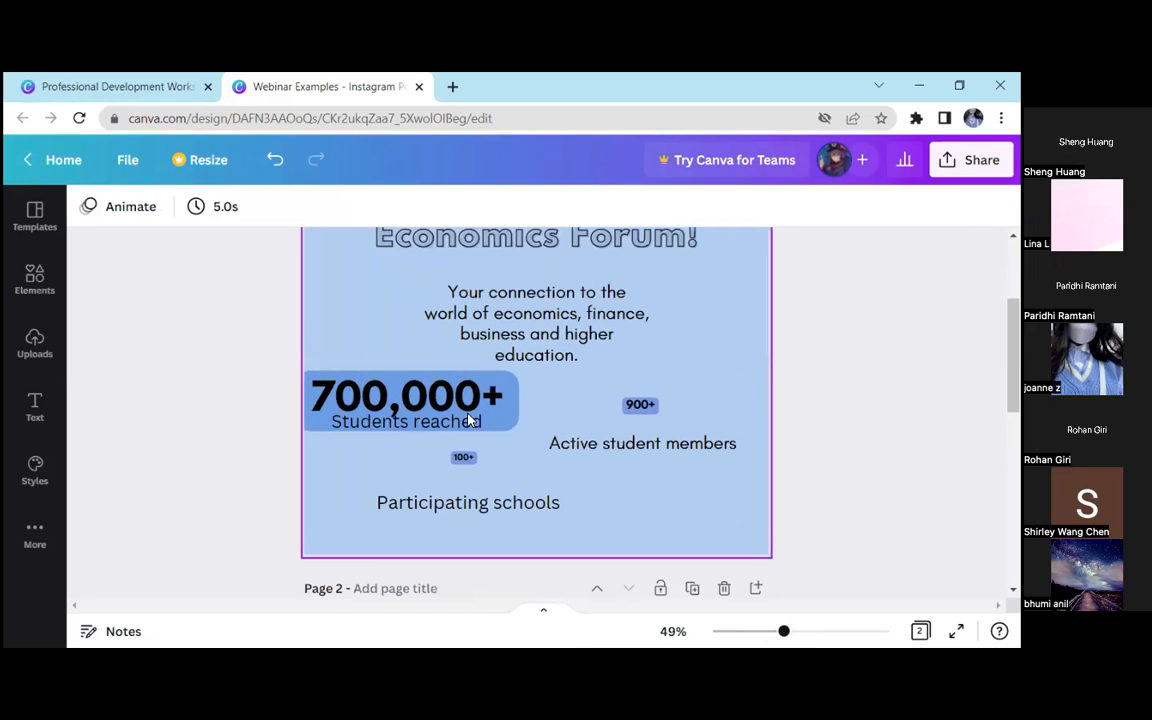
{"action": "left_click", "coordinate": [470, 419]}
{"action": "left_click", "coordinate": [288, 204]}
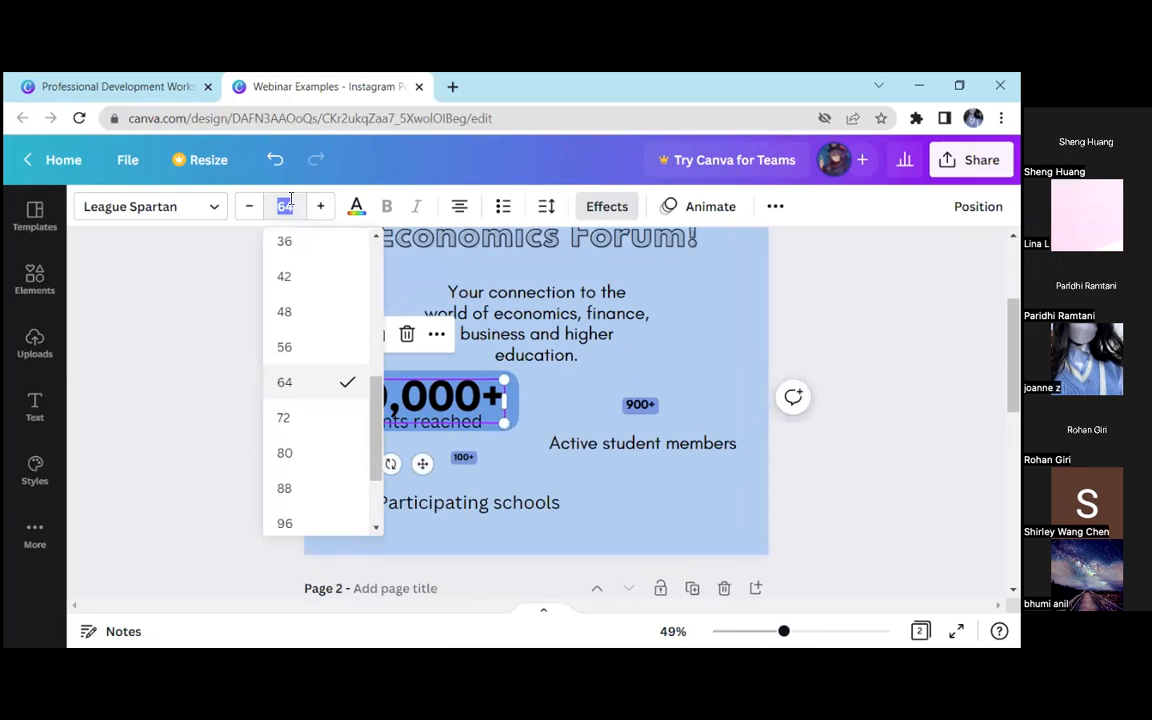
{"action": "left_click", "coordinate": [175, 448]}
{"action": "left_click", "coordinate": [450, 402]}
{"action": "left_click", "coordinate": [469, 461]}
{"action": "left_click", "coordinate": [630, 409]}
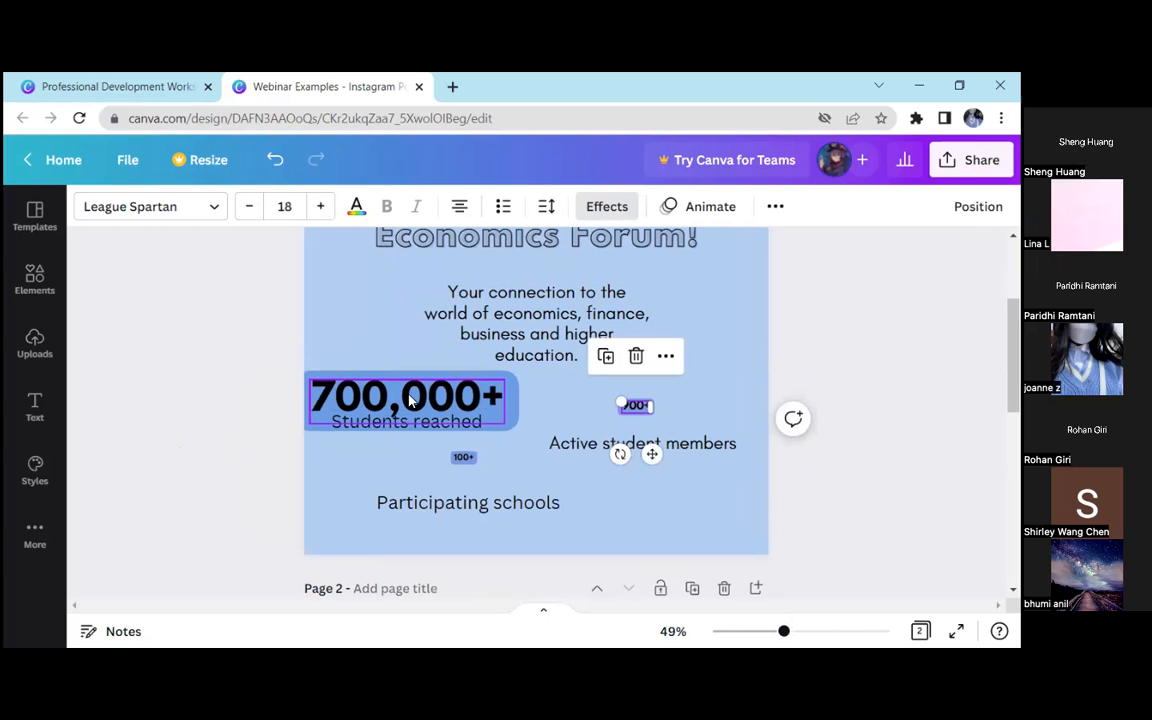
Try font sizes 42, 12 and 18 in turn for the "700,000+" text
{"action": "left_click", "coordinate": [410, 400]}
{"action": "left_click", "coordinate": [285, 206]}
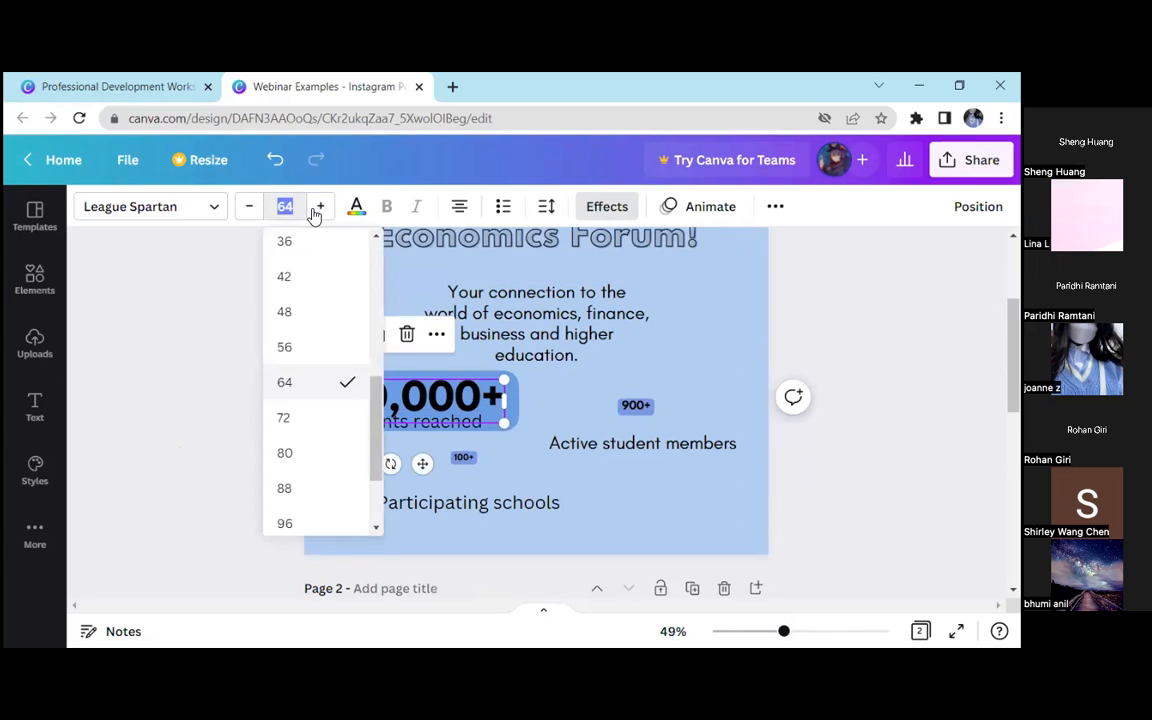
{"action": "left_click", "coordinate": [311, 279]}
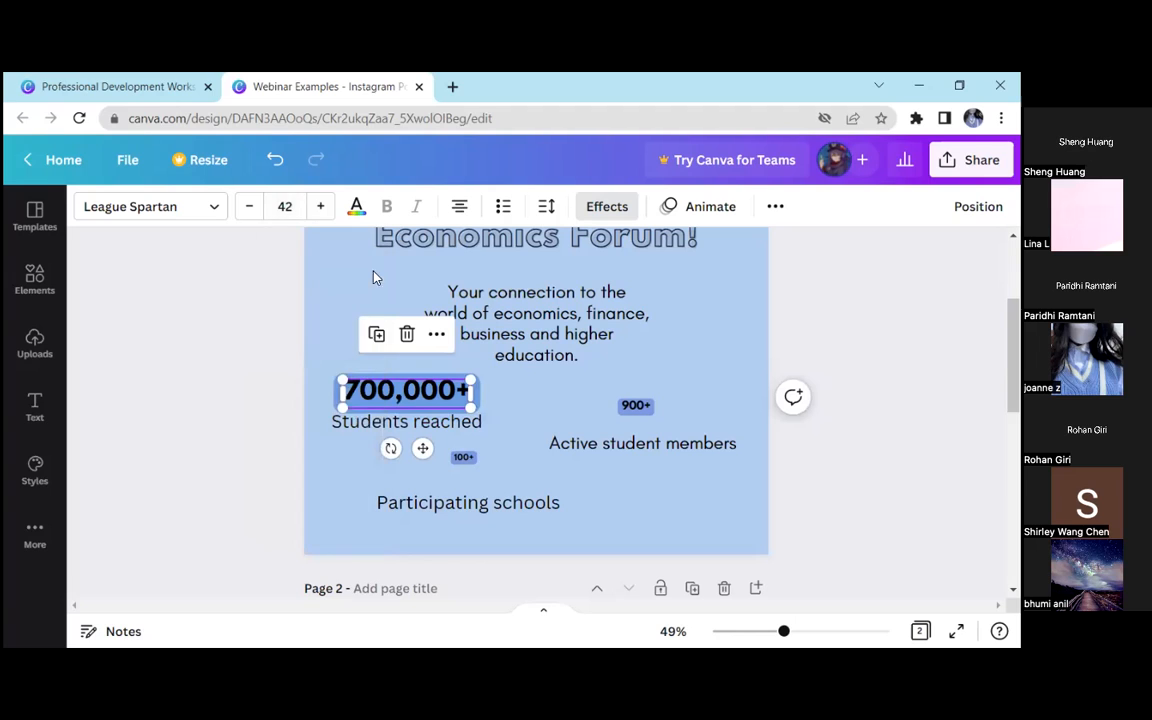
{"action": "left_click", "coordinate": [300, 205]}
{"action": "scroll", "coordinate": [305, 333], "scroll_direction": "up", "scroll_amount": 3}
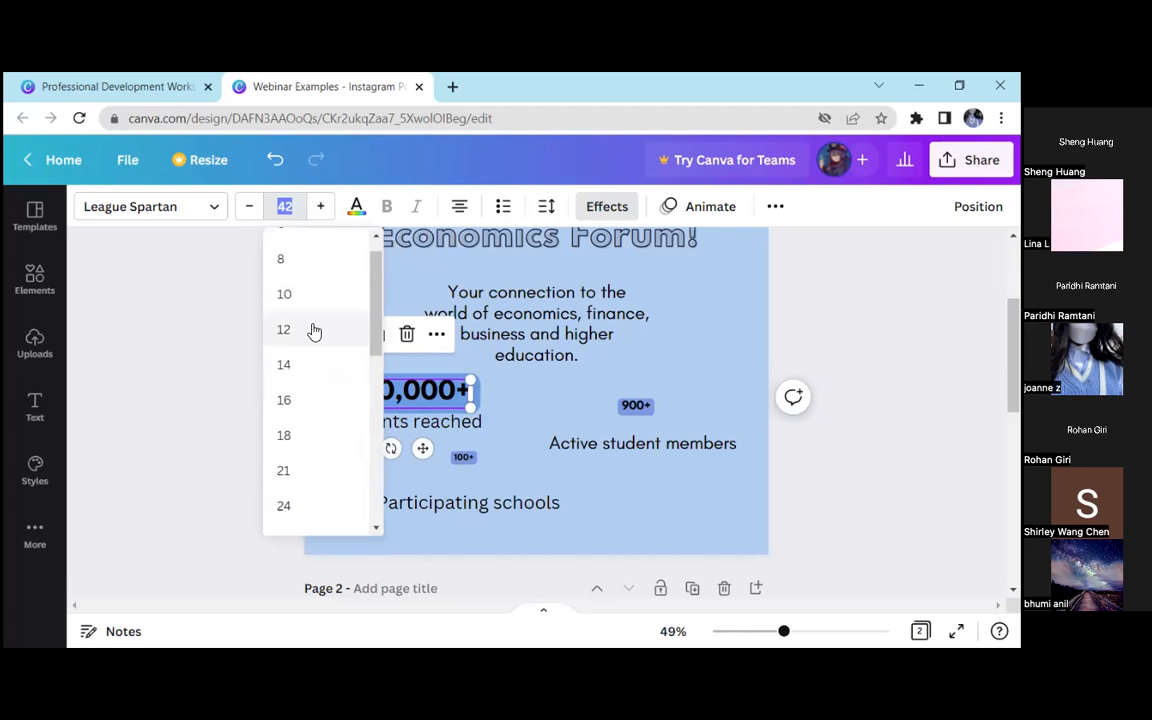
{"action": "left_click", "coordinate": [314, 331]}
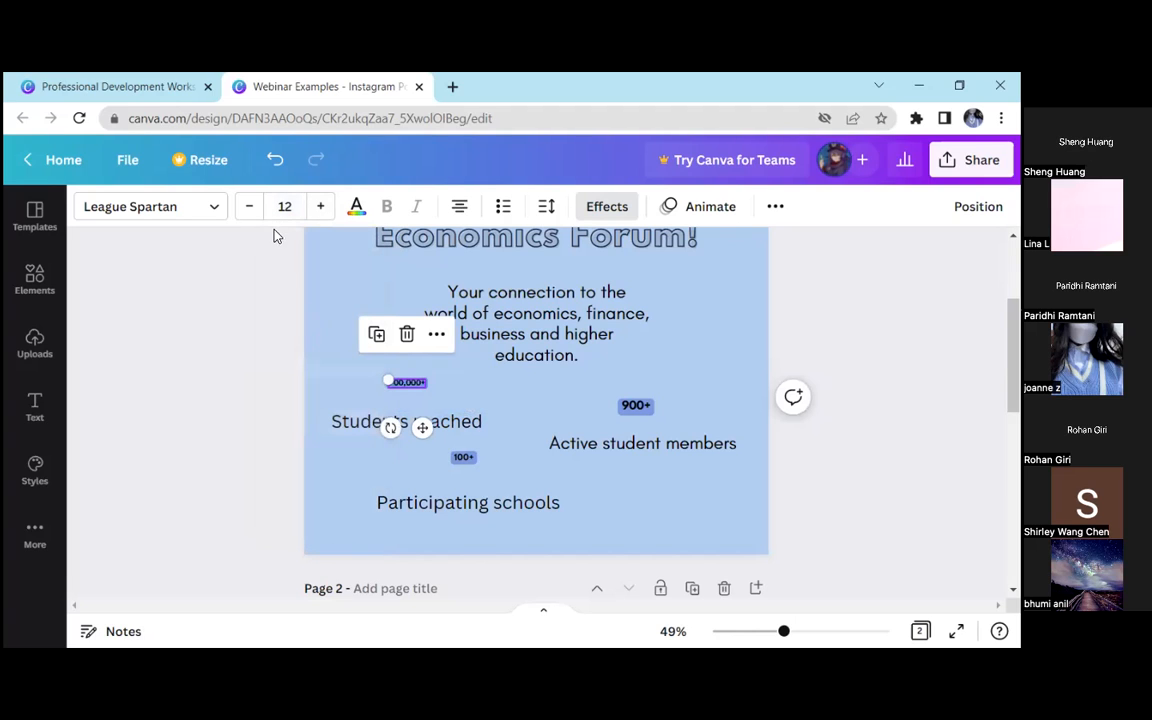
{"action": "left_click", "coordinate": [285, 206]}
{"action": "left_click", "coordinate": [311, 470]}
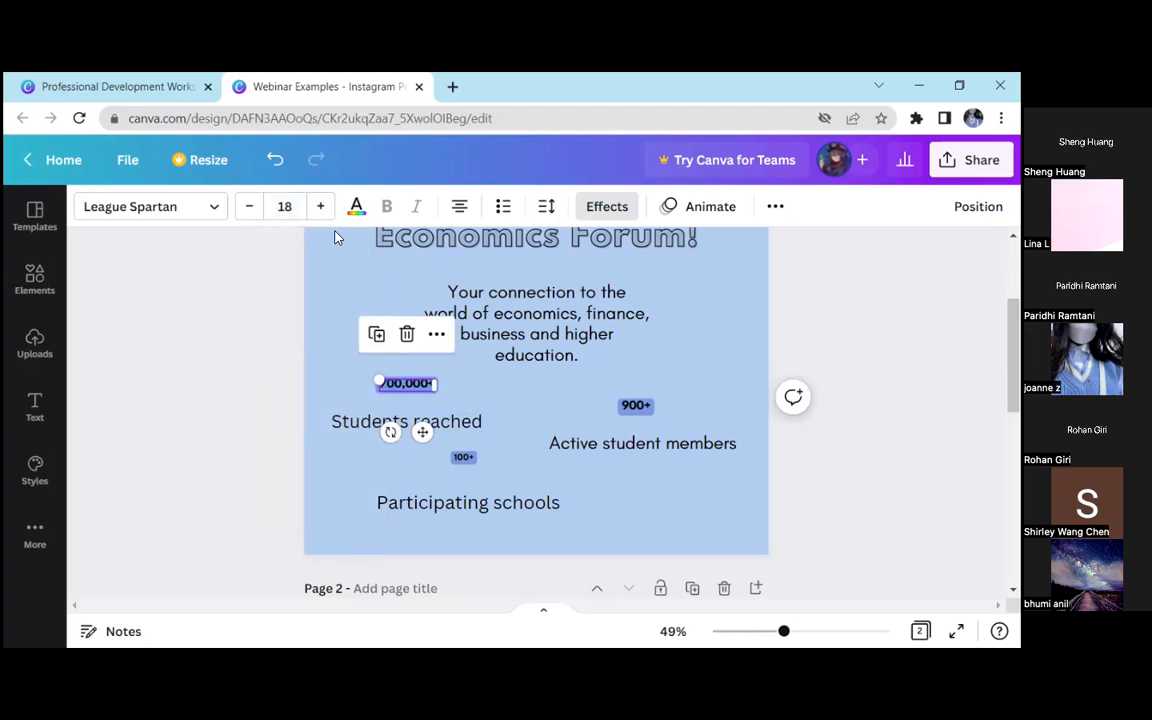
Set the font size of both "700,000+" and "900+" to 32
{"action": "left_click", "coordinate": [285, 206]}
{"action": "left_click", "coordinate": [321, 341]}
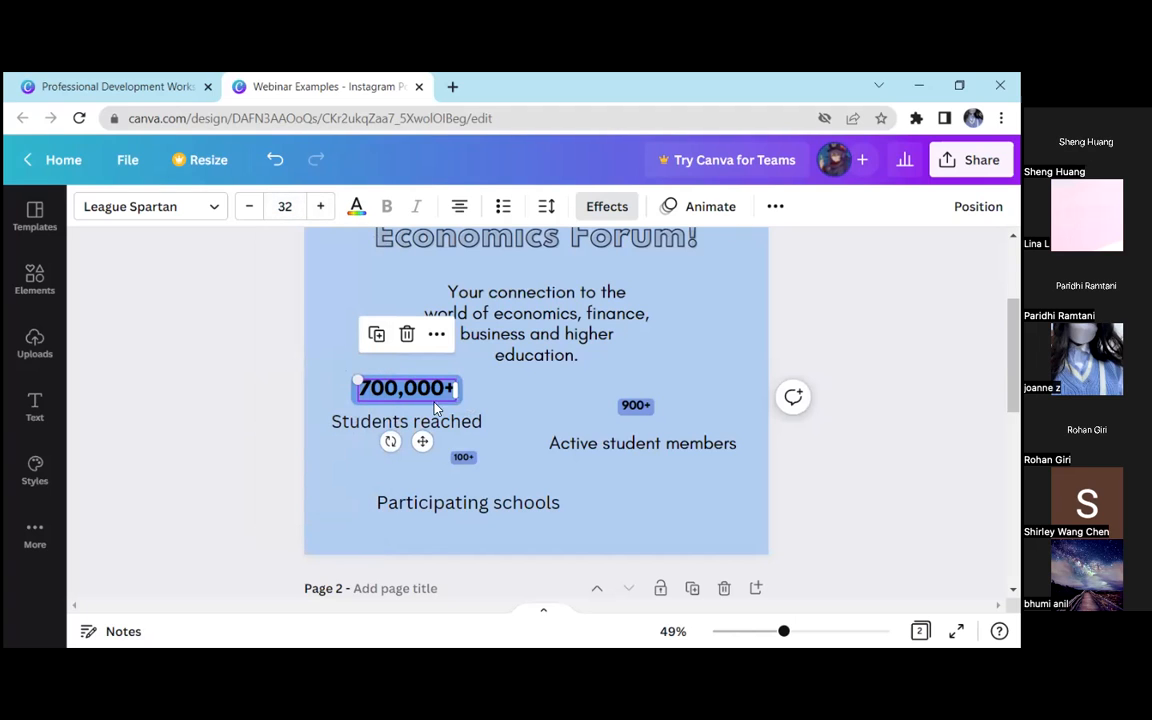
{"action": "left_click", "coordinate": [630, 407]}
{"action": "left_click", "coordinate": [285, 206]}
{"action": "type", "text": "32"}
{"action": "key", "text": "Return"}
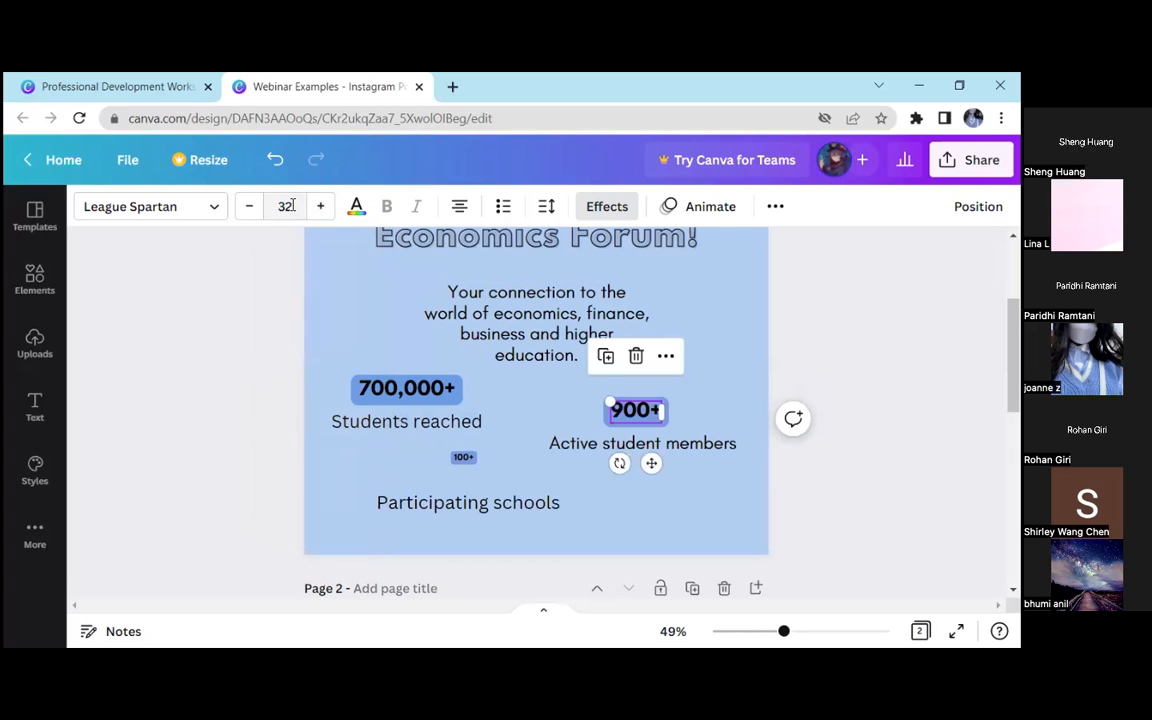
Set the font size of "100+" to 32 as well
{"action": "left_click", "coordinate": [480, 458]}
{"action": "left_click", "coordinate": [285, 206]}
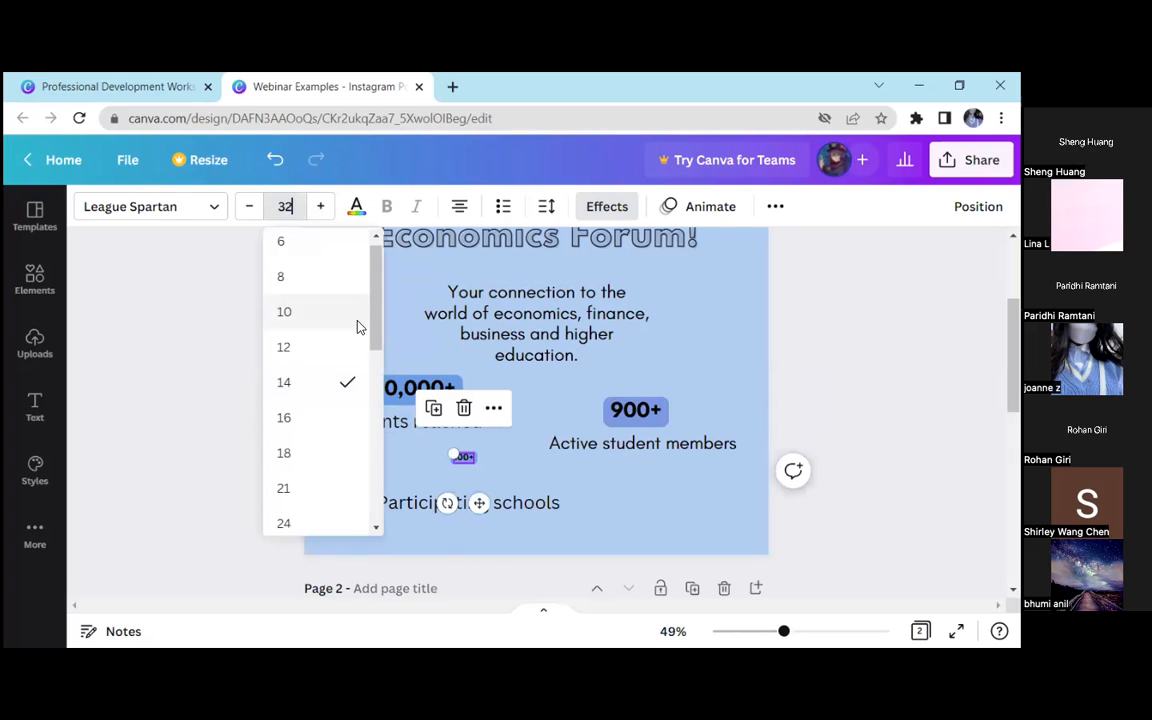
{"action": "type", "text": "32"}
{"action": "key", "text": "Return"}
{"action": "left_click", "coordinate": [265, 452]}
Move "Students reached" up closer to "700,000+" and shrink it to font size 25.3
{"action": "left_click_drag", "start_coordinate": [388, 431], "coordinate": [390, 421]}
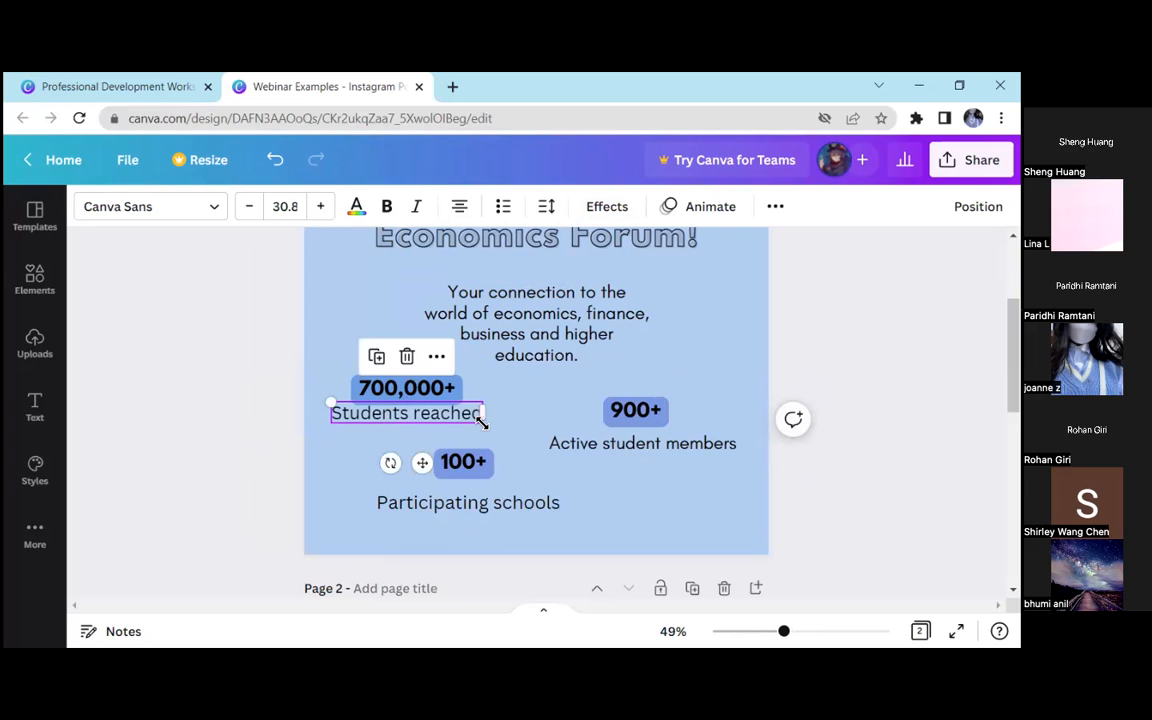
{"action": "left_click_drag", "start_coordinate": [326, 398], "coordinate": [403, 415]}
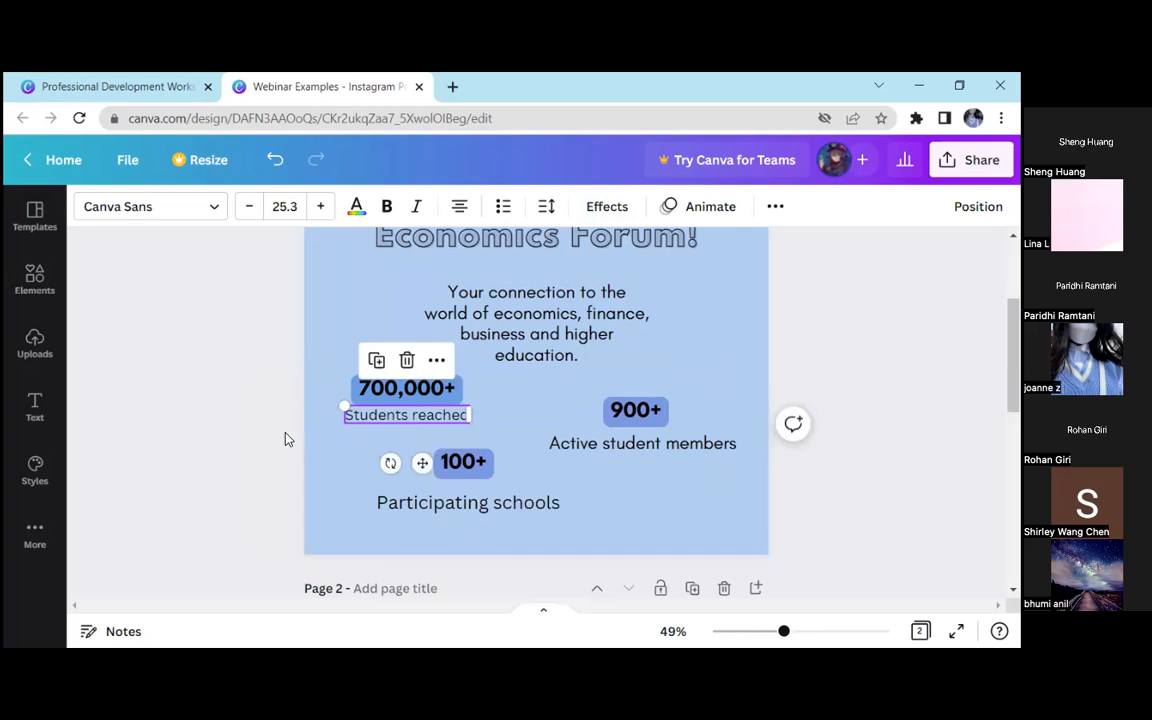
{"action": "left_click", "coordinate": [522, 481]}
{"action": "left_click_drag", "start_coordinate": [375, 463], "coordinate": [636, 530]}
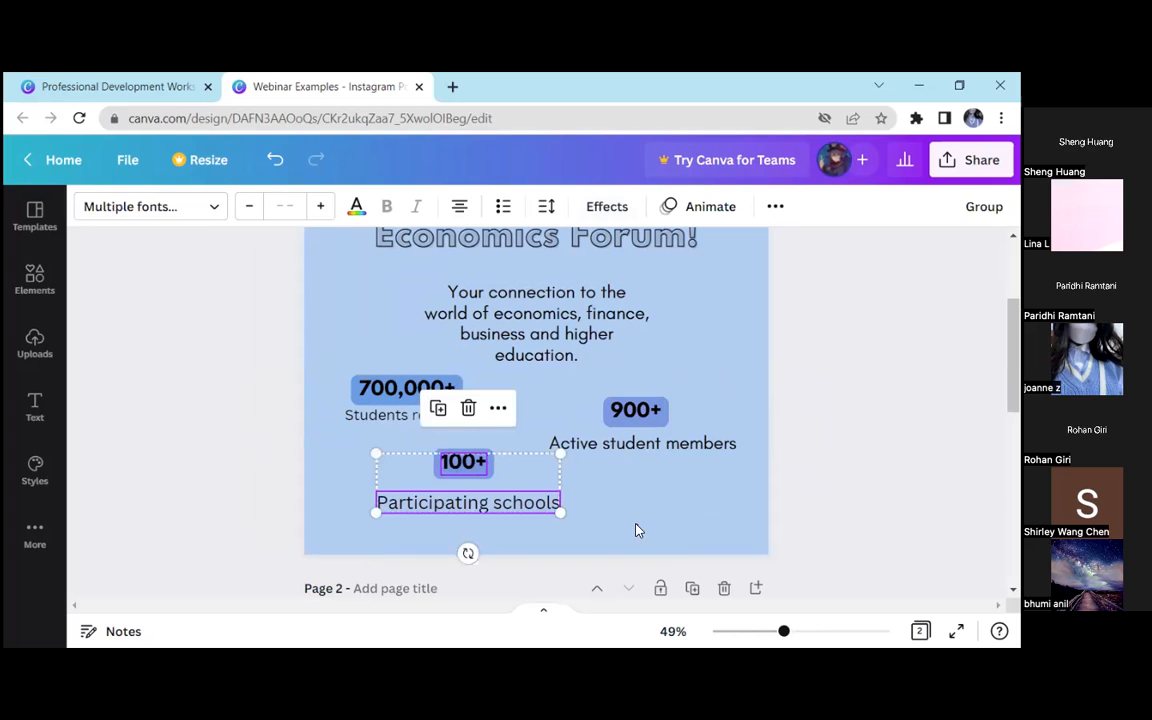
{"action": "left_click_drag", "start_coordinate": [455, 530], "coordinate": [670, 428]}
{"action": "left_click", "coordinate": [797, 437]}
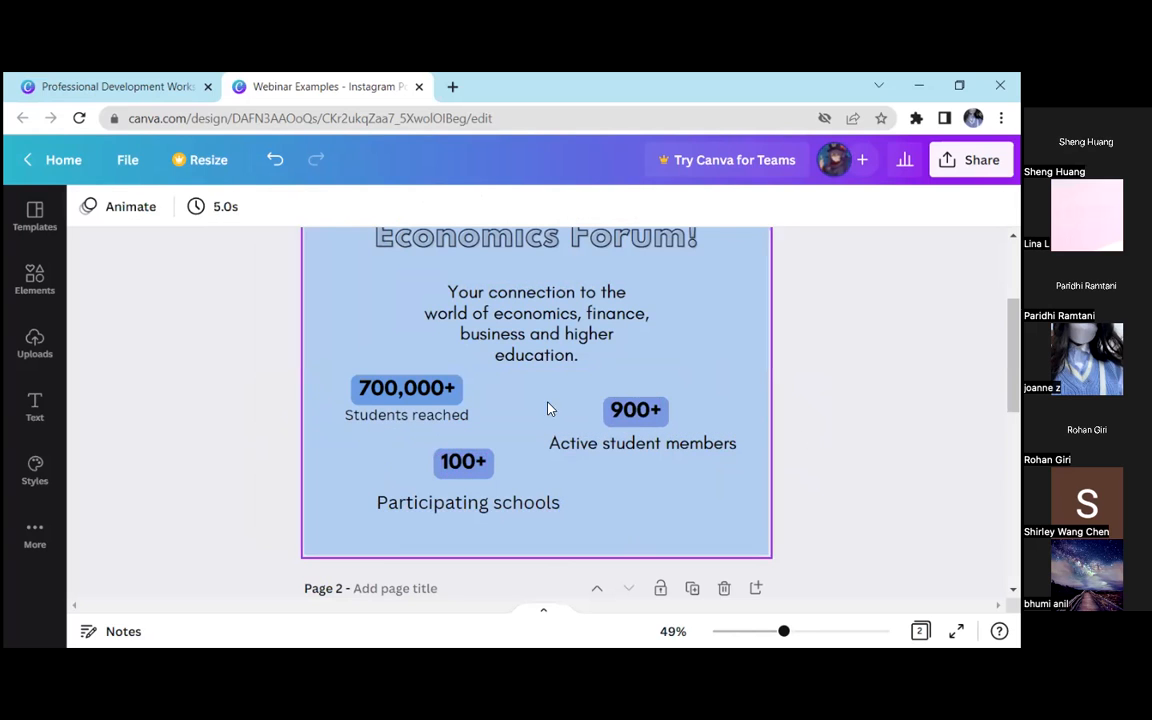
Change the font of the "Students reached" label to Glacial Indifference
{"action": "left_click", "coordinate": [405, 414]}
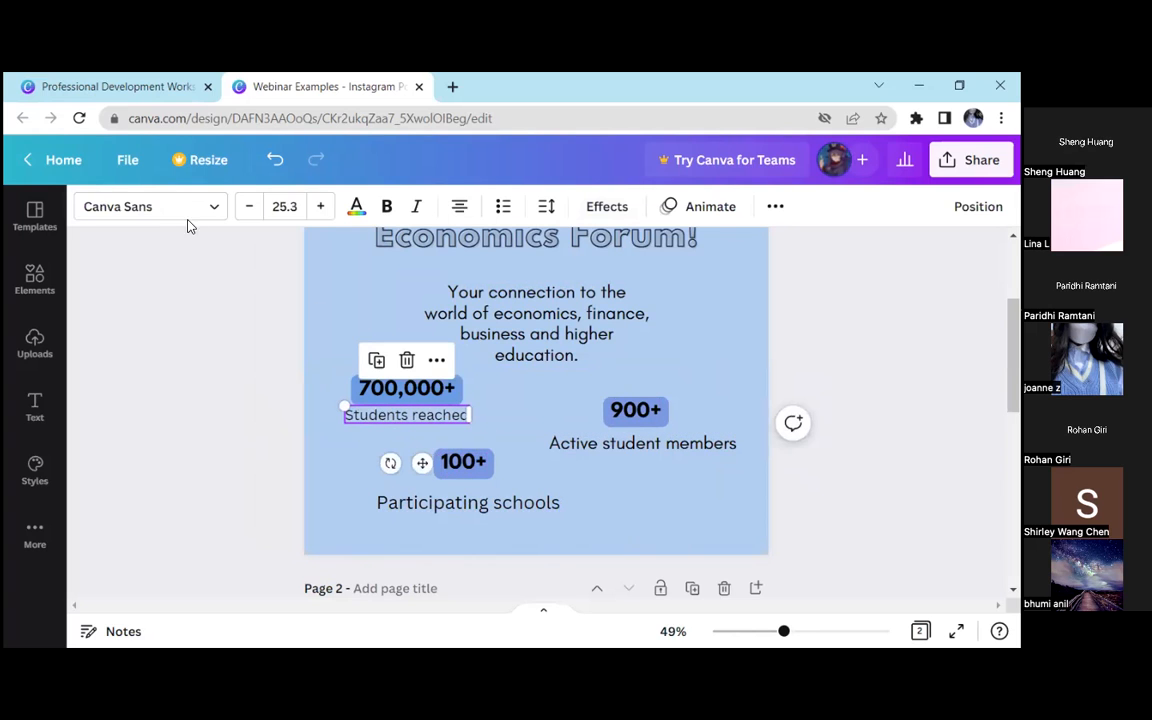
{"action": "left_click", "coordinate": [180, 207]}
{"action": "left_click", "coordinate": [183, 332]}
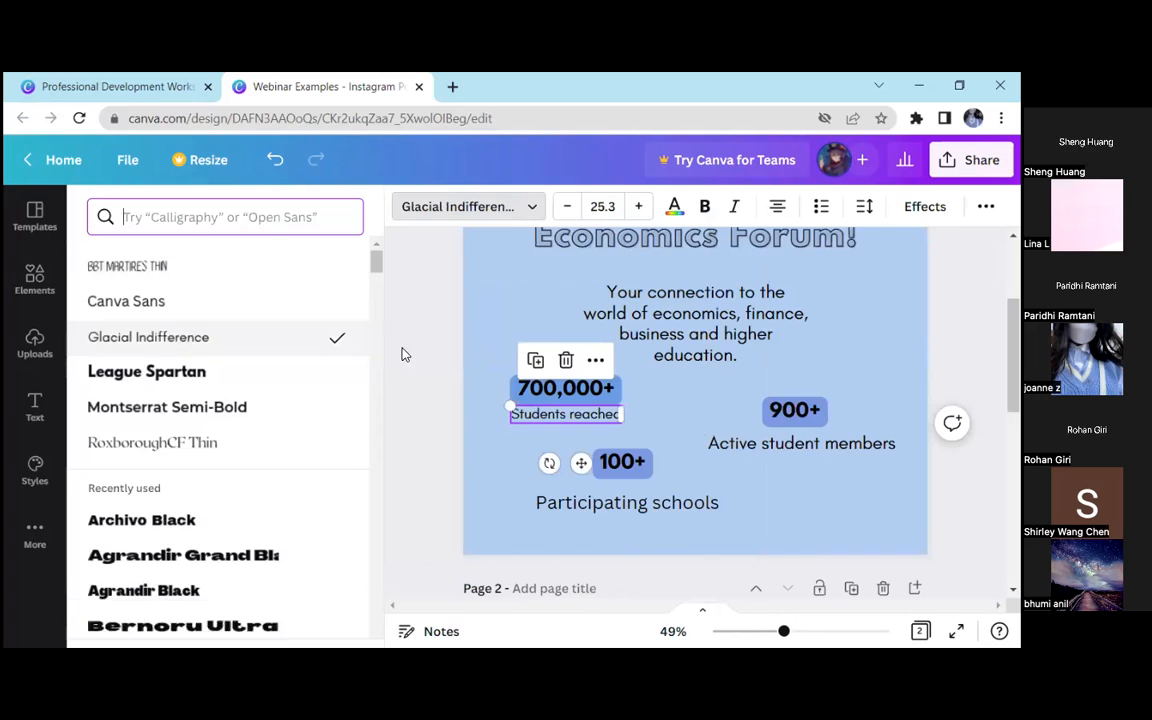
{"action": "left_click", "coordinate": [288, 393]}
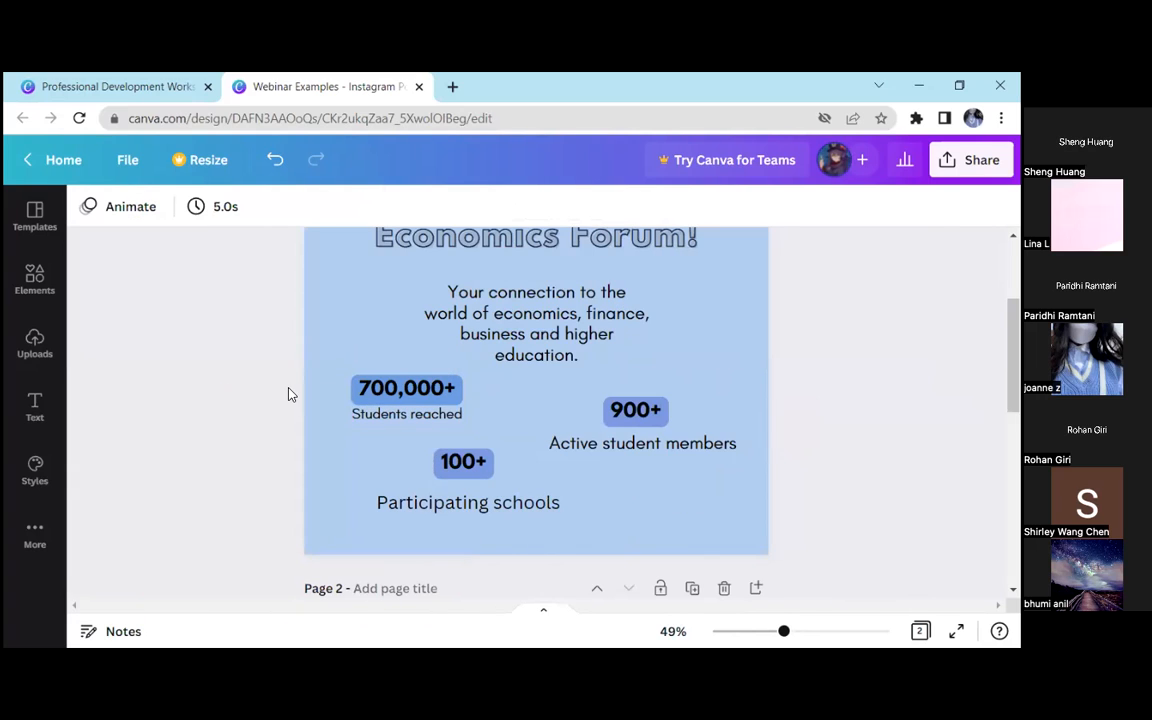
Reduce the "Participating schools" label to font size 23.3
{"action": "left_click", "coordinate": [378, 420]}
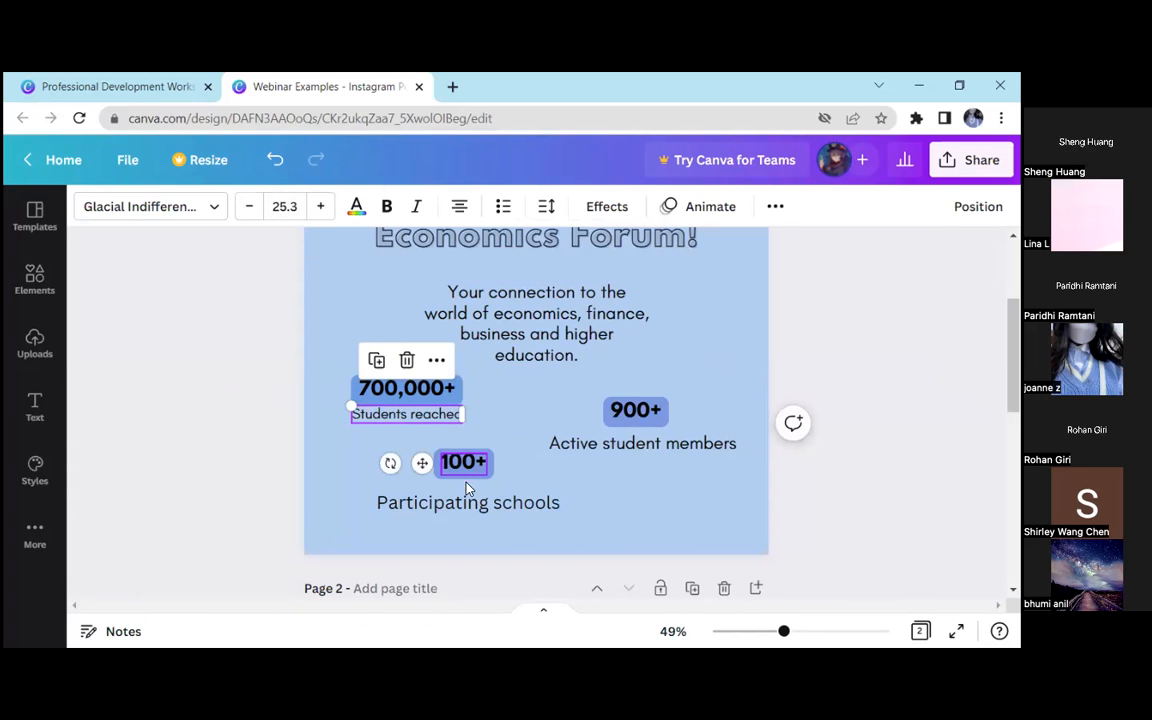
{"action": "left_click", "coordinate": [472, 498]}
{"action": "left_click", "coordinate": [289, 206]}
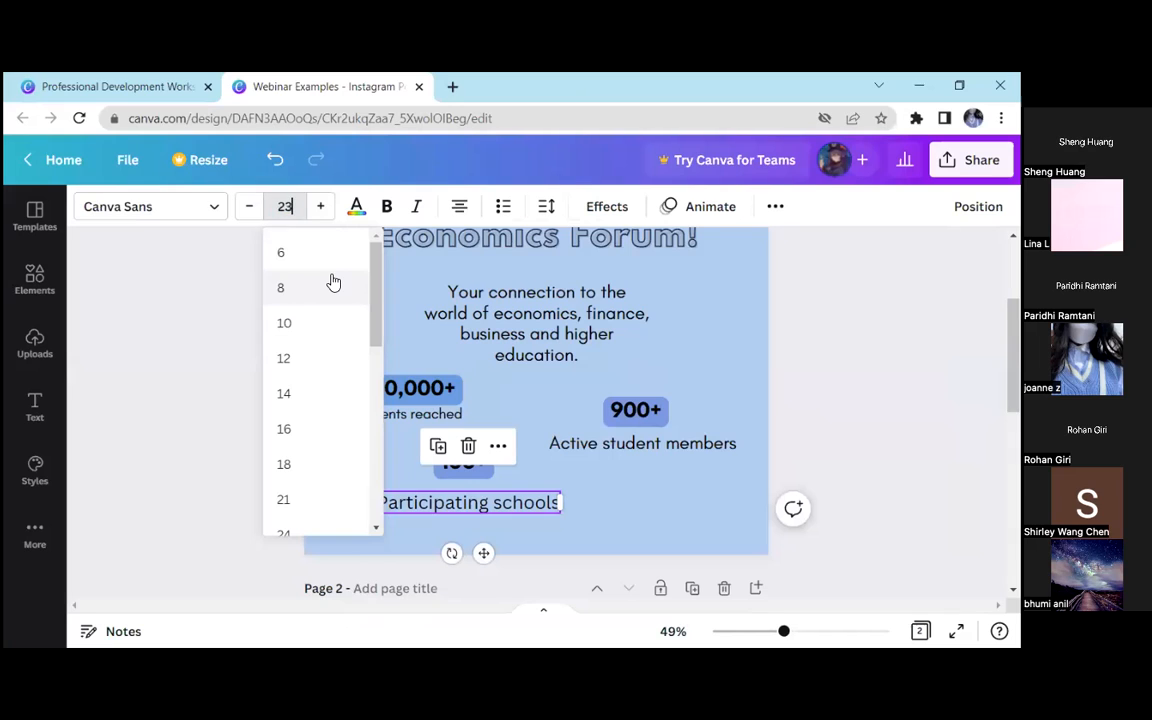
{"action": "key", "text": "Return"}
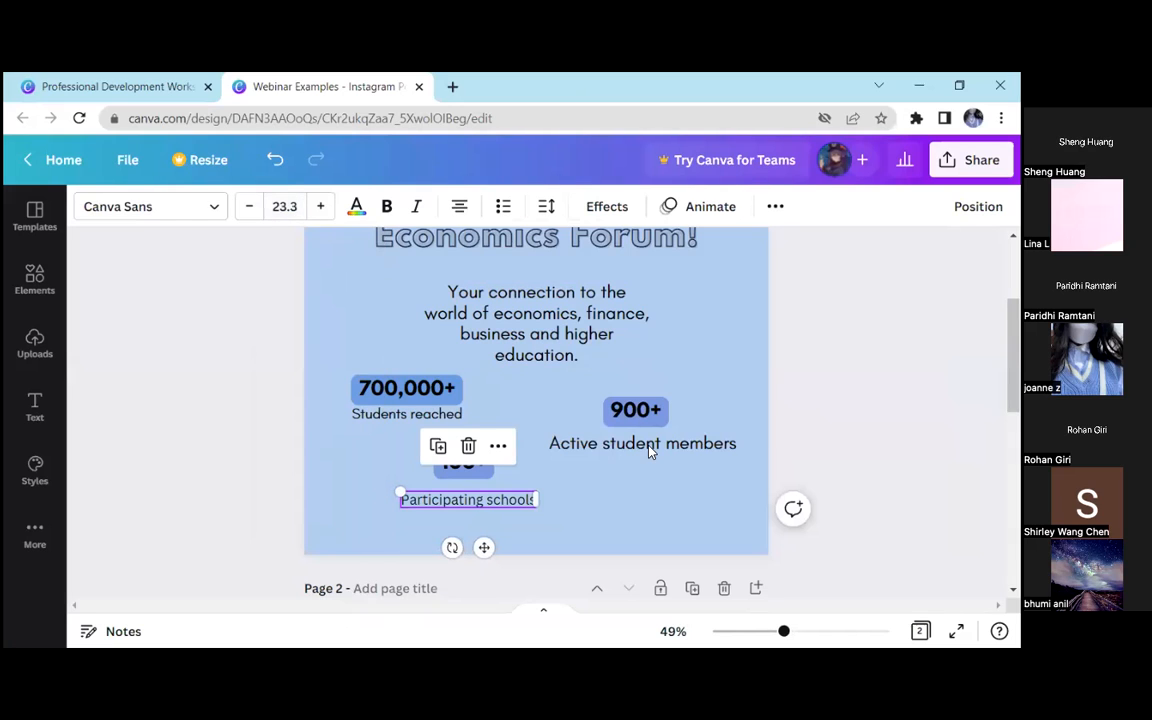
Reduce the "Active student members" label to font size 23.2
{"action": "left_click", "coordinate": [645, 443]}
{"action": "left_click", "coordinate": [283, 204]}
{"action": "type", "text": "23.2"}
{"action": "key", "text": "Return"}
{"action": "left_click", "coordinate": [493, 462]}
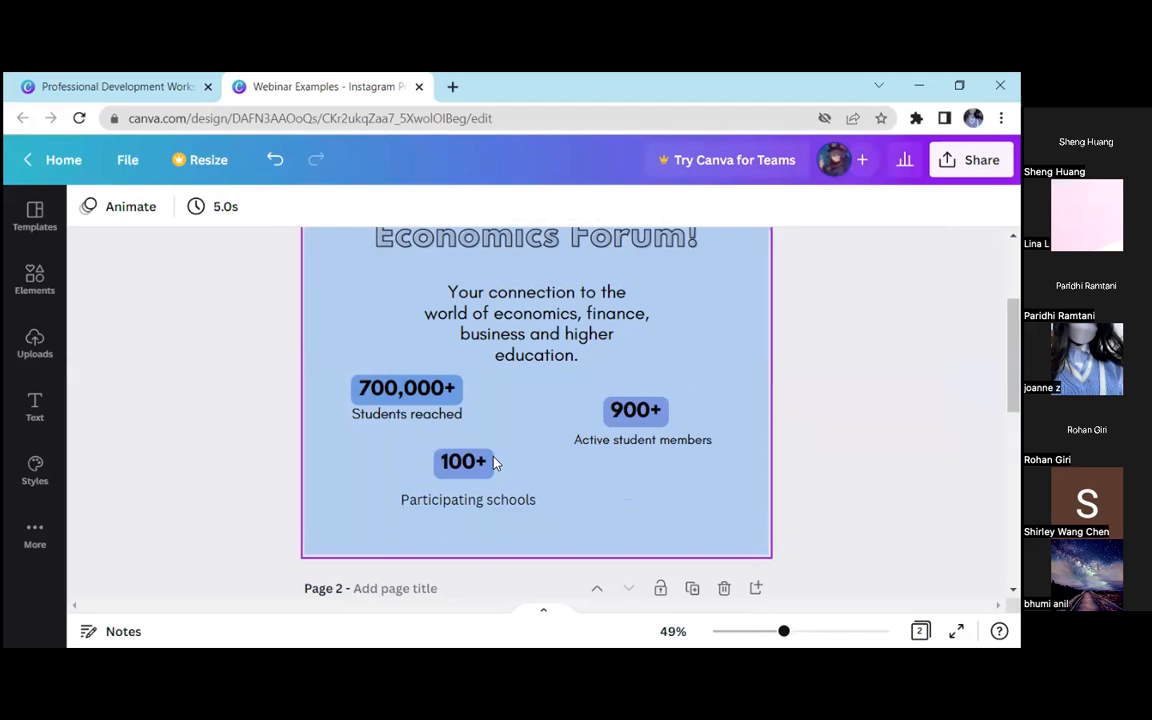
Move the "Participating schools" and "Active student members" labels up directly beneath their "100+" and "900+" figures
{"action": "left_click", "coordinate": [430, 395]}
{"action": "left_click", "coordinate": [617, 408]}
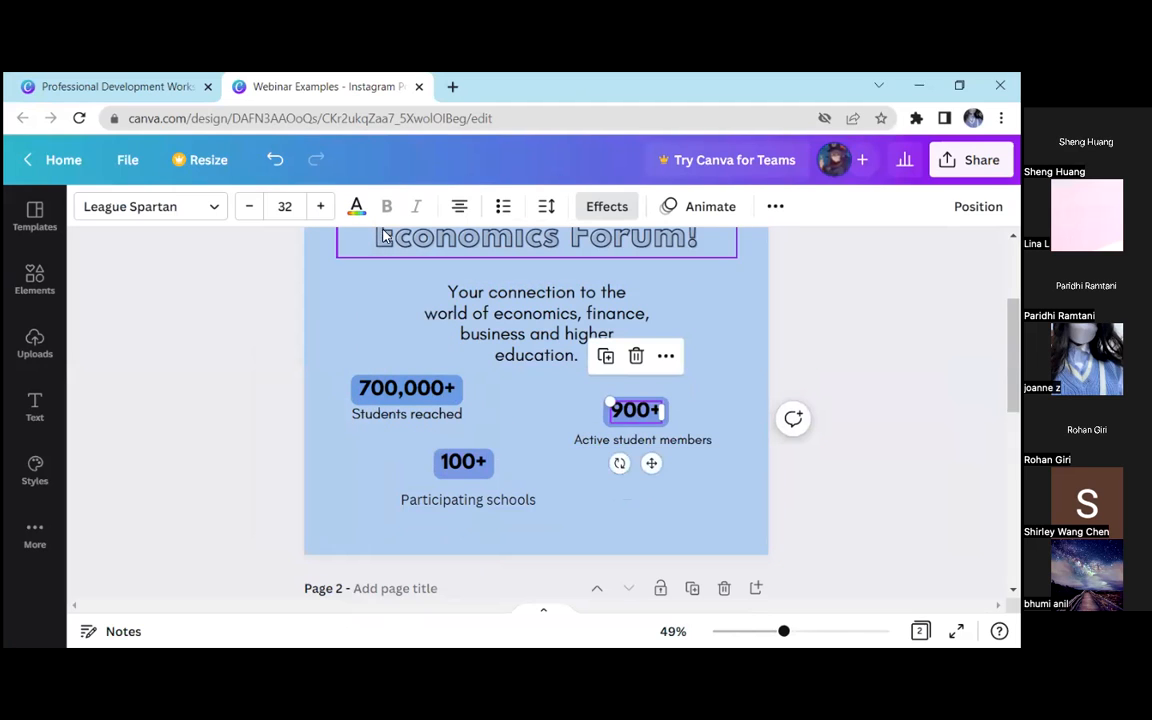
{"action": "left_click", "coordinate": [462, 470]}
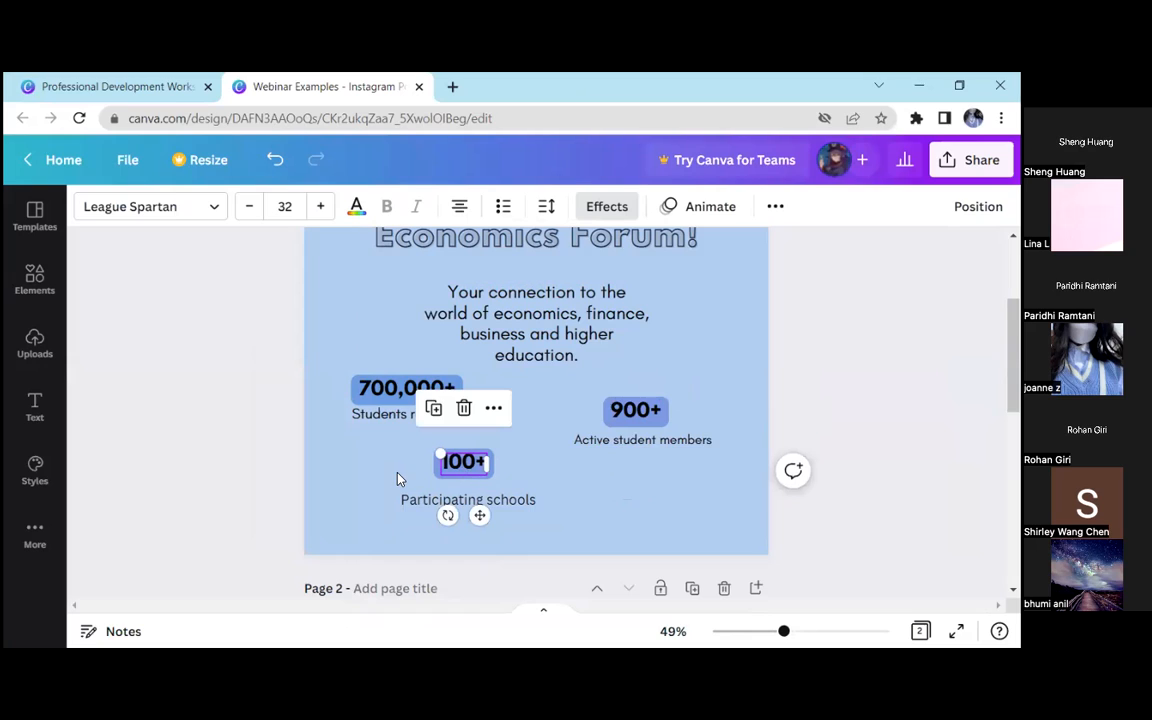
{"action": "left_click_drag", "start_coordinate": [400, 499], "coordinate": [394, 488]}
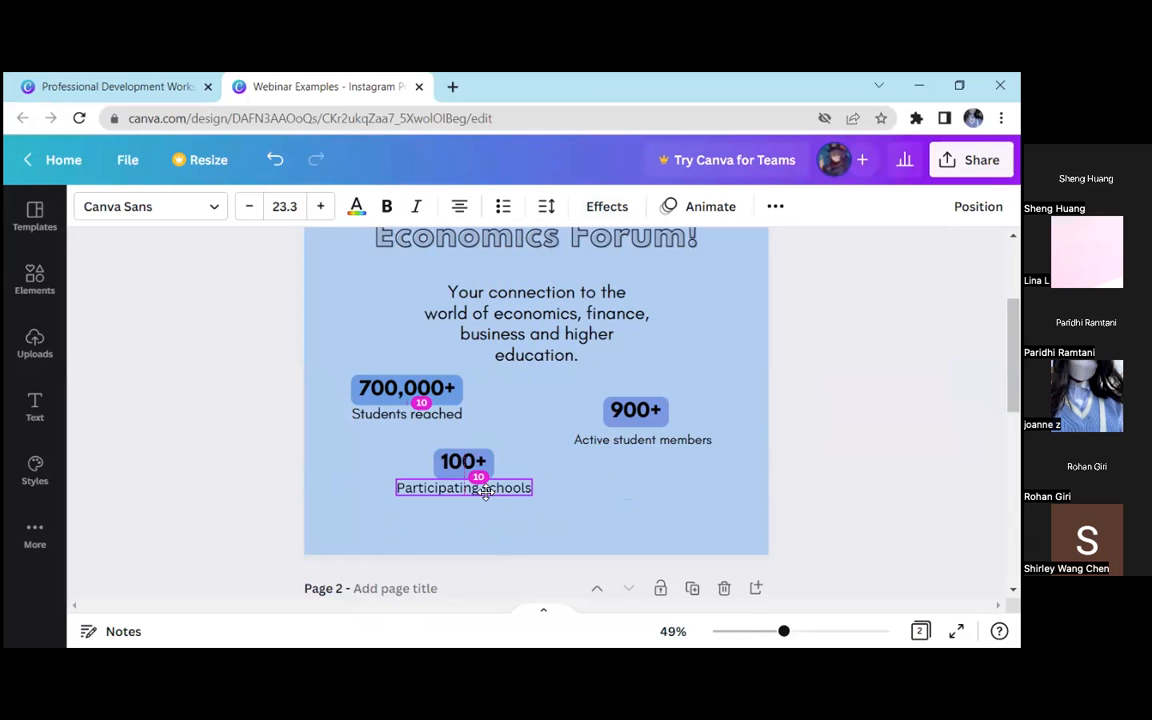
{"action": "left_click", "coordinate": [486, 505]}
{"action": "left_click", "coordinate": [638, 440]}
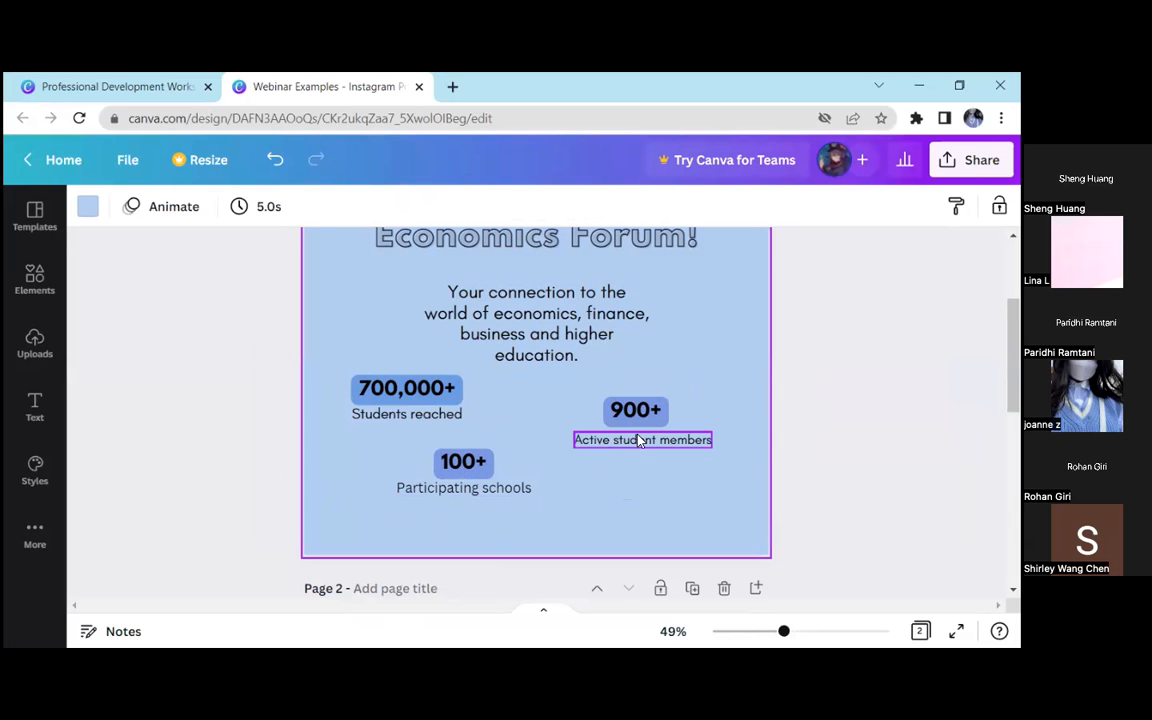
{"action": "left_click_drag", "start_coordinate": [638, 440], "coordinate": [633, 432]}
Change the font of the "Participating schools" label to Glacial Indifference
{"action": "left_click", "coordinate": [463, 487]}
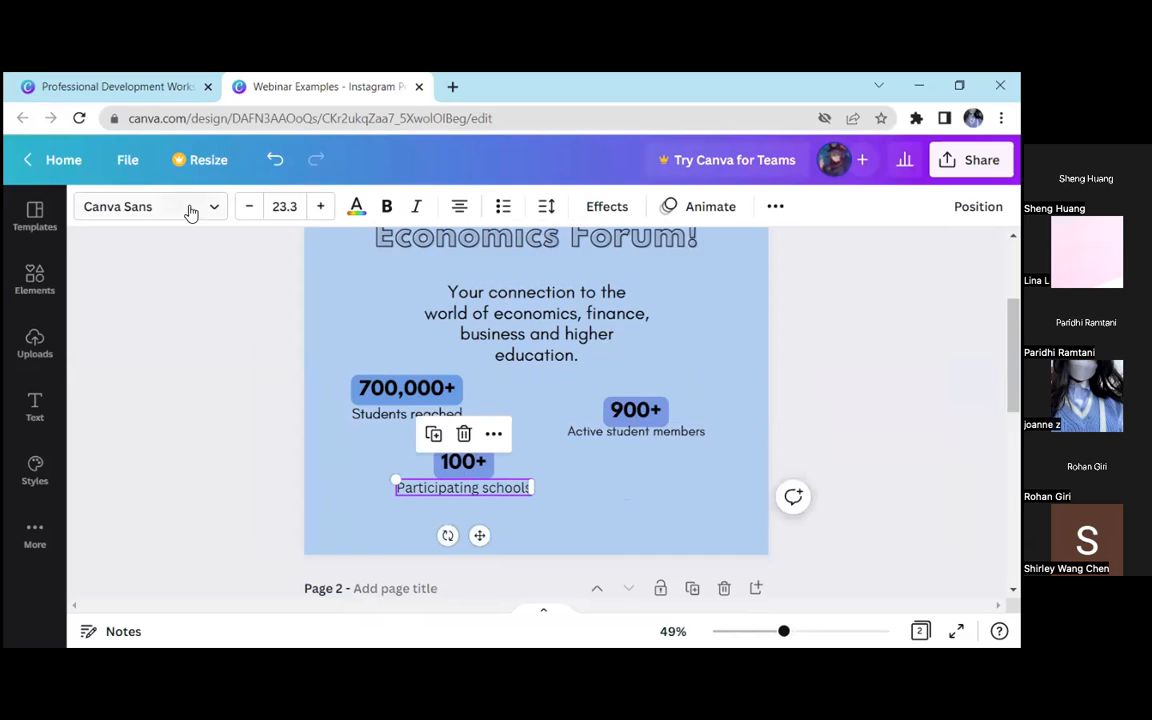
{"action": "left_click", "coordinate": [186, 207]}
{"action": "left_click", "coordinate": [198, 341]}
{"action": "left_click", "coordinate": [392, 348]}
{"action": "left_click", "coordinate": [350, 474]}
Group "100+" with its "Participating schools" label and centre the pair horizontally on the page
{"action": "left_click_drag", "start_coordinate": [390, 450], "coordinate": [480, 503]}
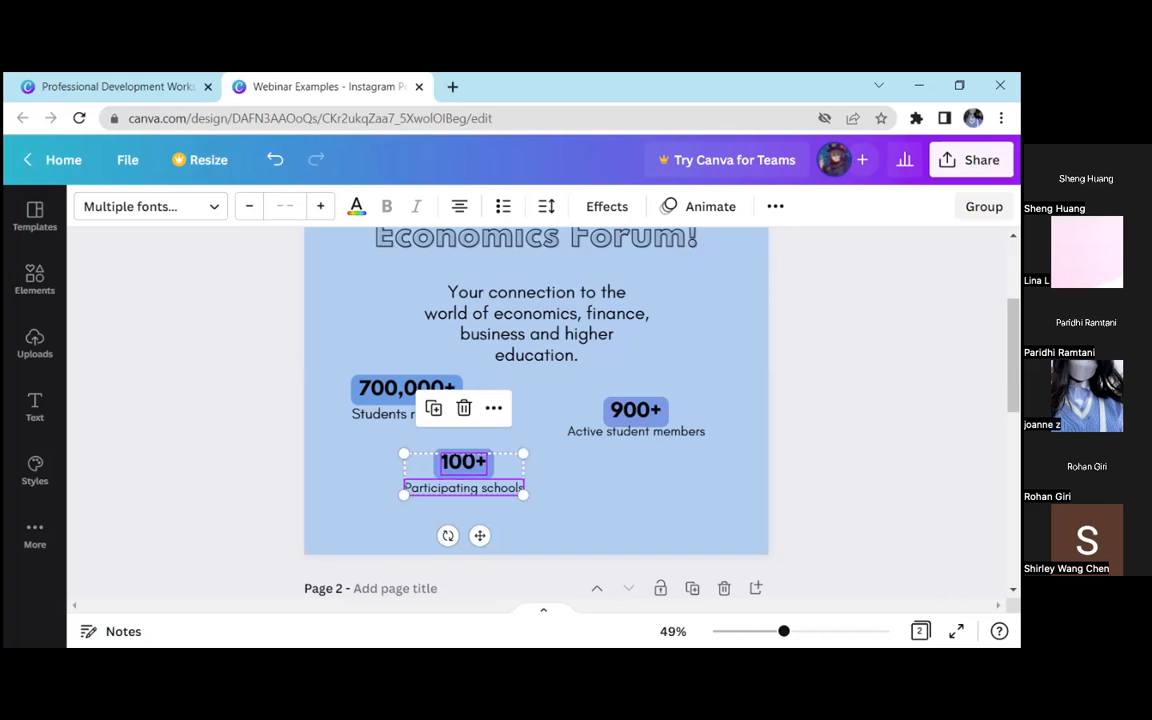
{"action": "key", "text": "ctrl+g"}
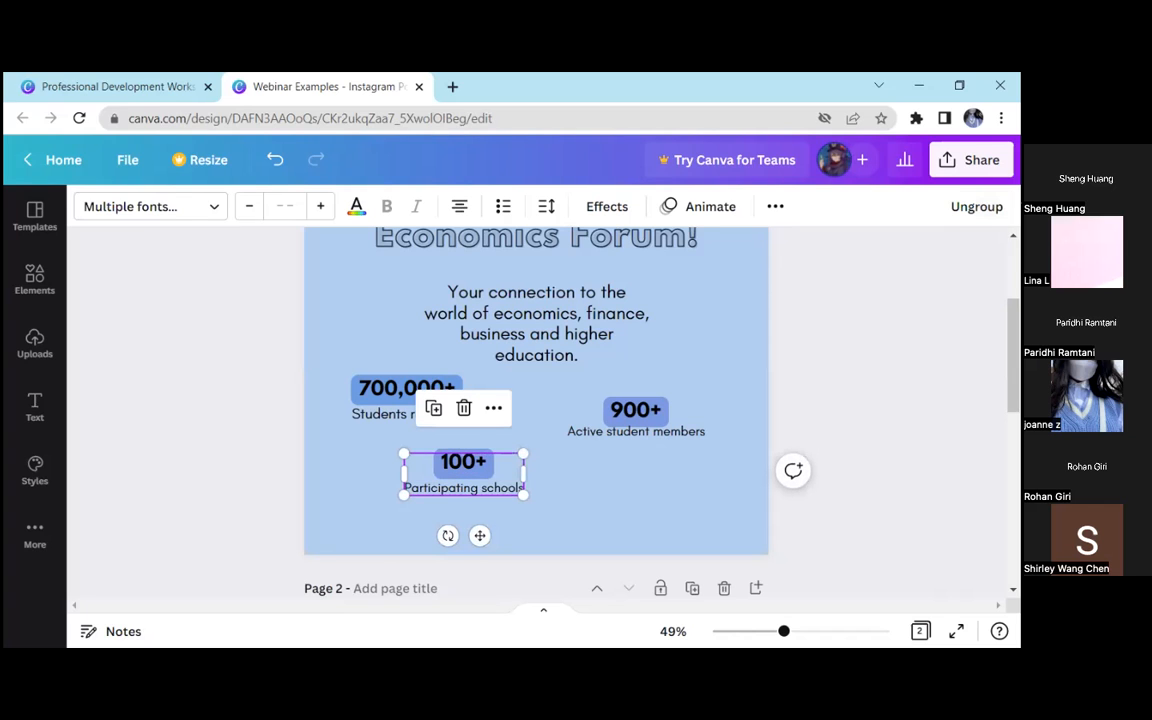
{"action": "key", "text": "Escape"}
{"action": "left_click_drag", "start_coordinate": [514, 485], "coordinate": [581, 483]}
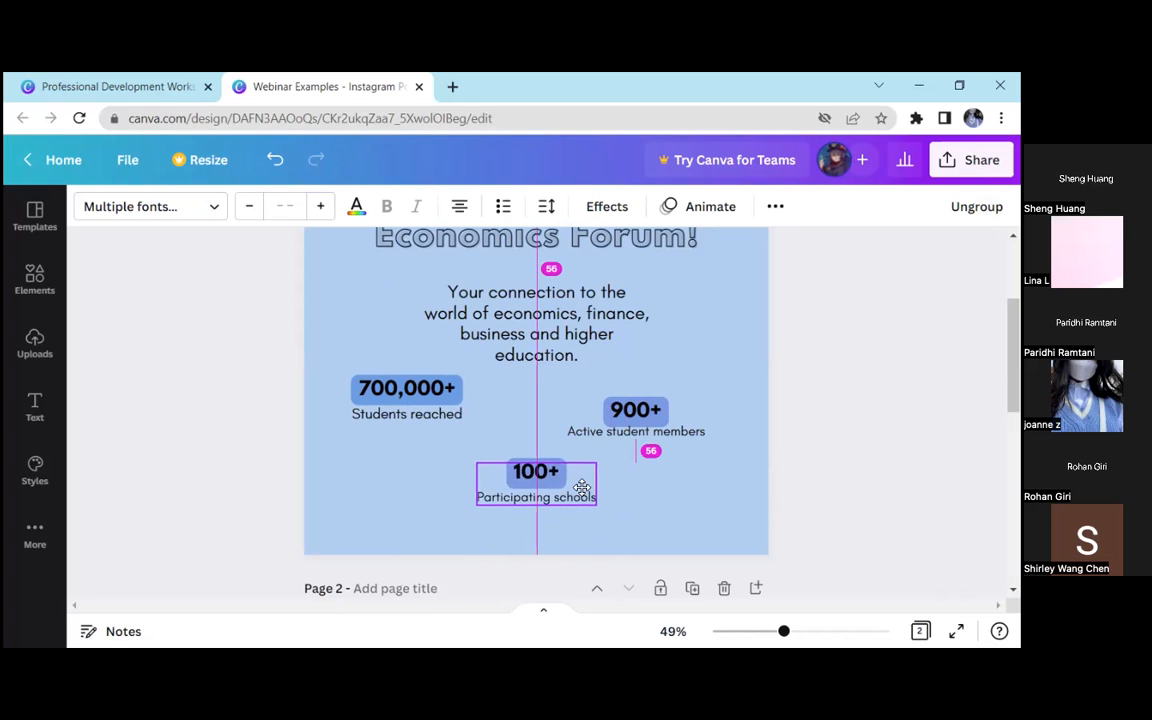
Group "900+" together with its "Active student members" label
{"action": "left_click", "coordinate": [627, 440]}
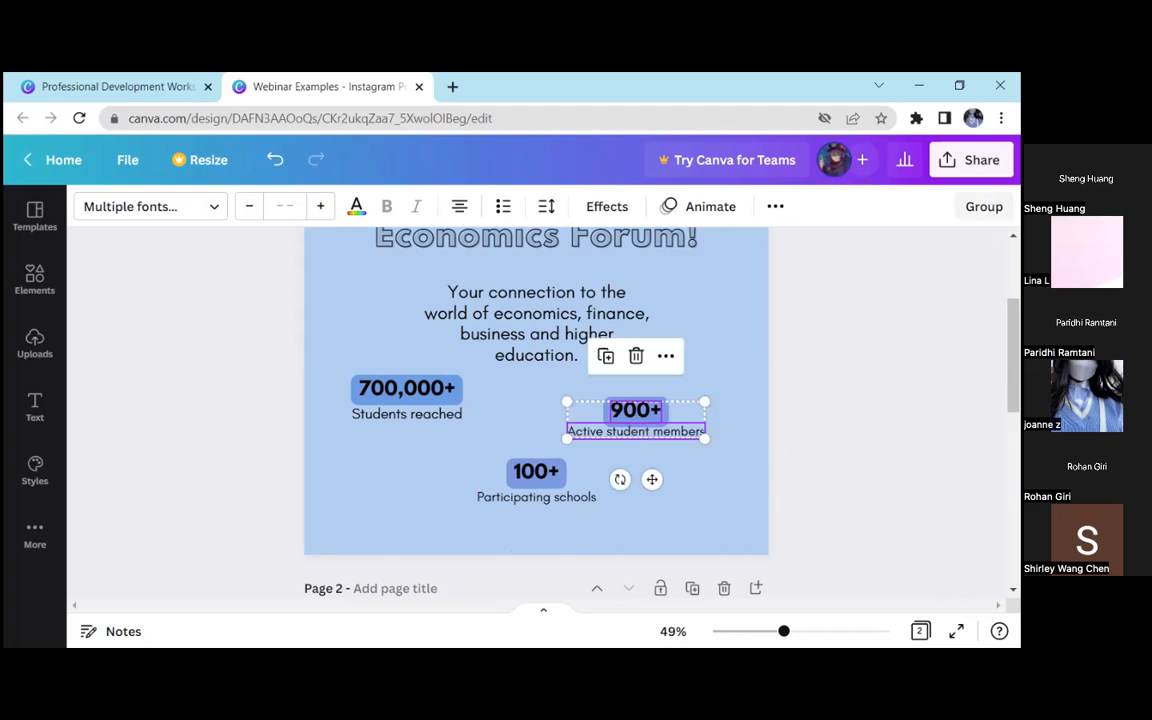
{"action": "left_click", "coordinate": [750, 468]}
{"action": "mouse_move", "coordinate": [636, 410]}
{"action": "left_mouse_down"}
{"action": "mouse_move", "coordinate": [638, 398]}
{"action": "mouse_move", "coordinate": [640, 413]}
{"action": "left_mouse_up"}
{"action": "left_click", "coordinate": [785, 382]}
{"action": "left_click_drag", "start_coordinate": [805, 404], "coordinate": [566, 438]}
{"action": "key", "text": "ctrl+g"}
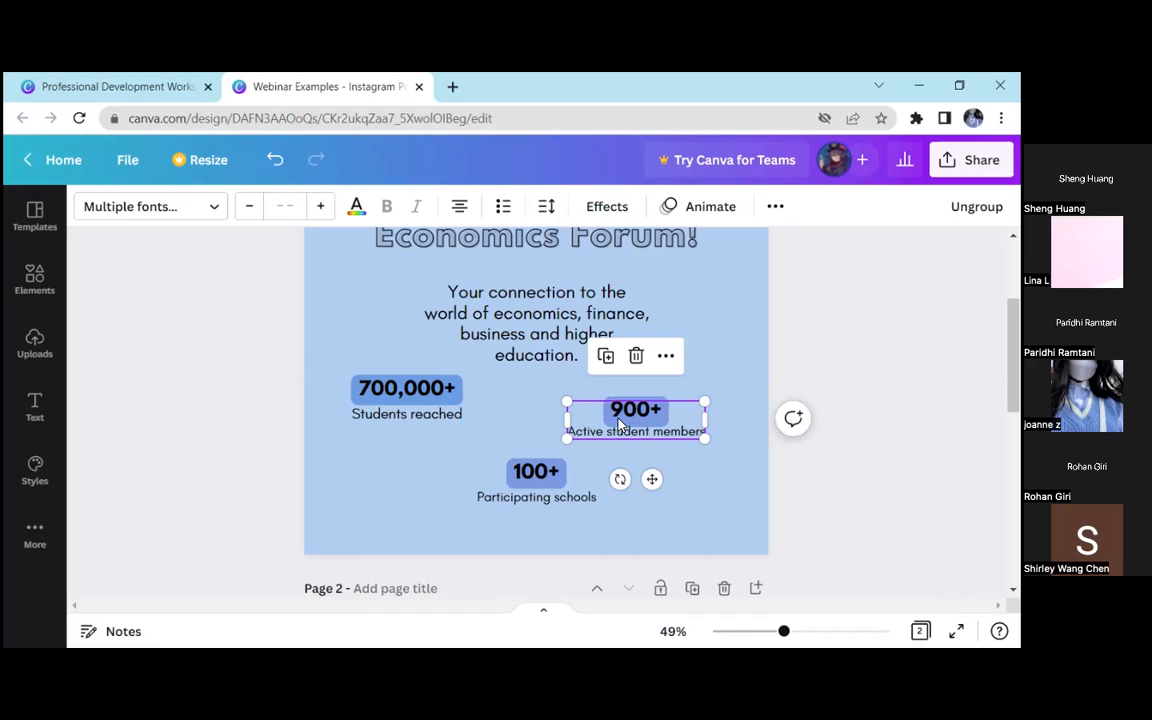
Rearrange the statistics with "700,000+" and "900+" level near opposite edges of the page and "100+" slightly higher between them
{"action": "left_click", "coordinate": [250, 409]}
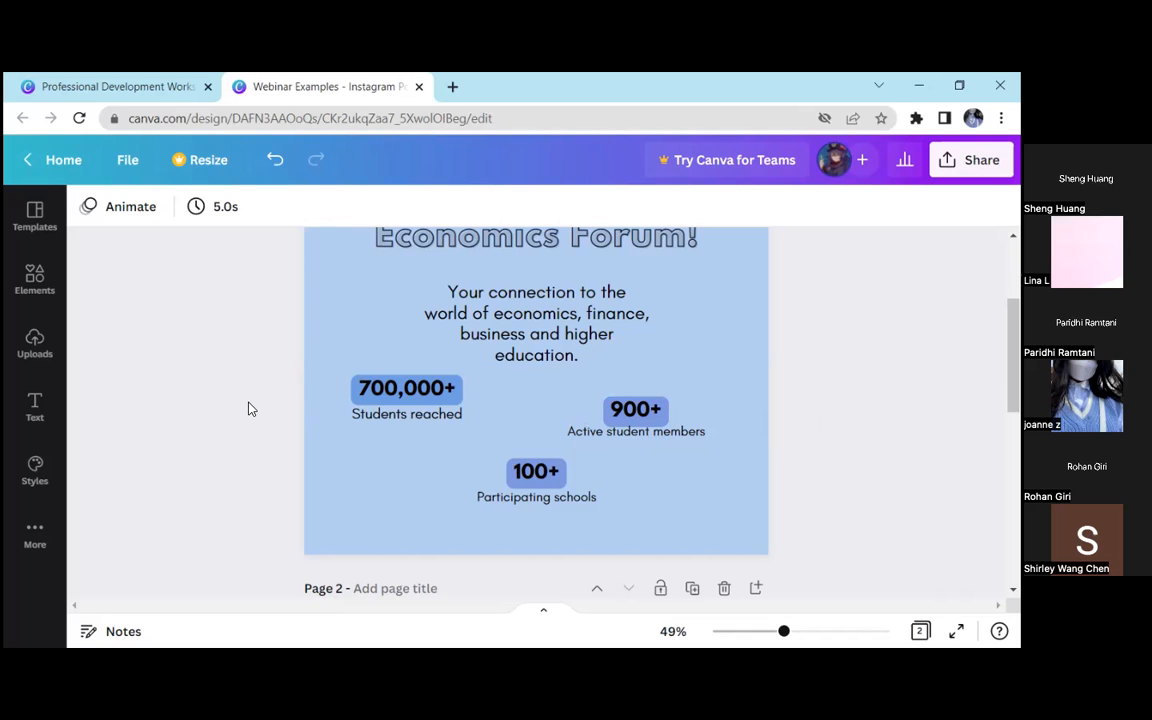
{"action": "left_click_drag", "start_coordinate": [869, 384], "coordinate": [565, 412]}
{"action": "left_click_drag", "start_coordinate": [303, 388], "coordinate": [432, 425]}
{"action": "left_click", "coordinate": [677, 419]}
{"action": "left_click_drag", "start_coordinate": [677, 419], "coordinate": [708, 417]}
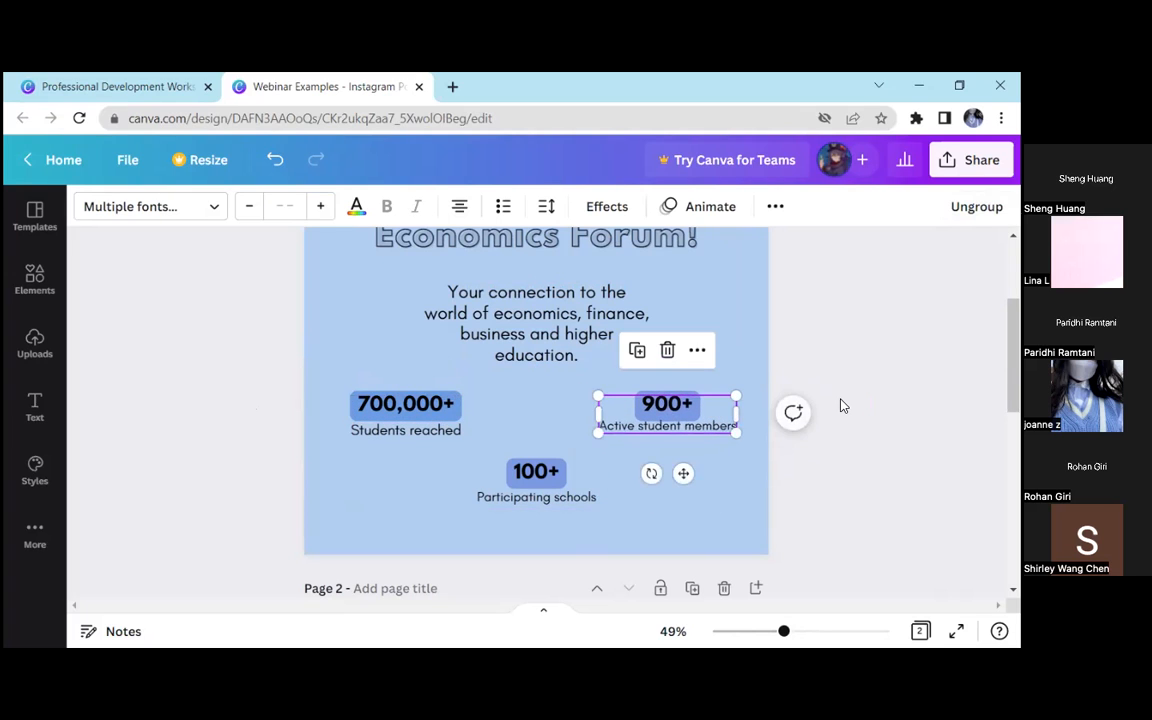
{"action": "left_click", "coordinate": [836, 406]}
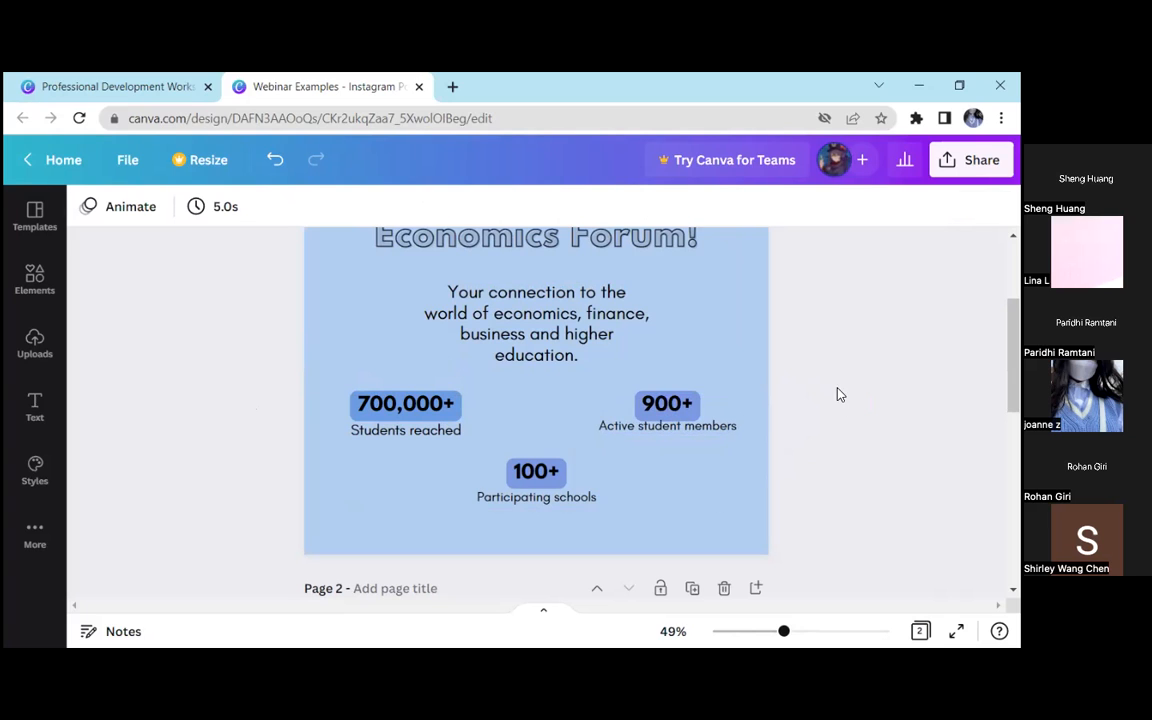
{"action": "left_click_drag", "start_coordinate": [540, 492], "coordinate": [538, 480]}
{"action": "left_click", "coordinate": [651, 450]}
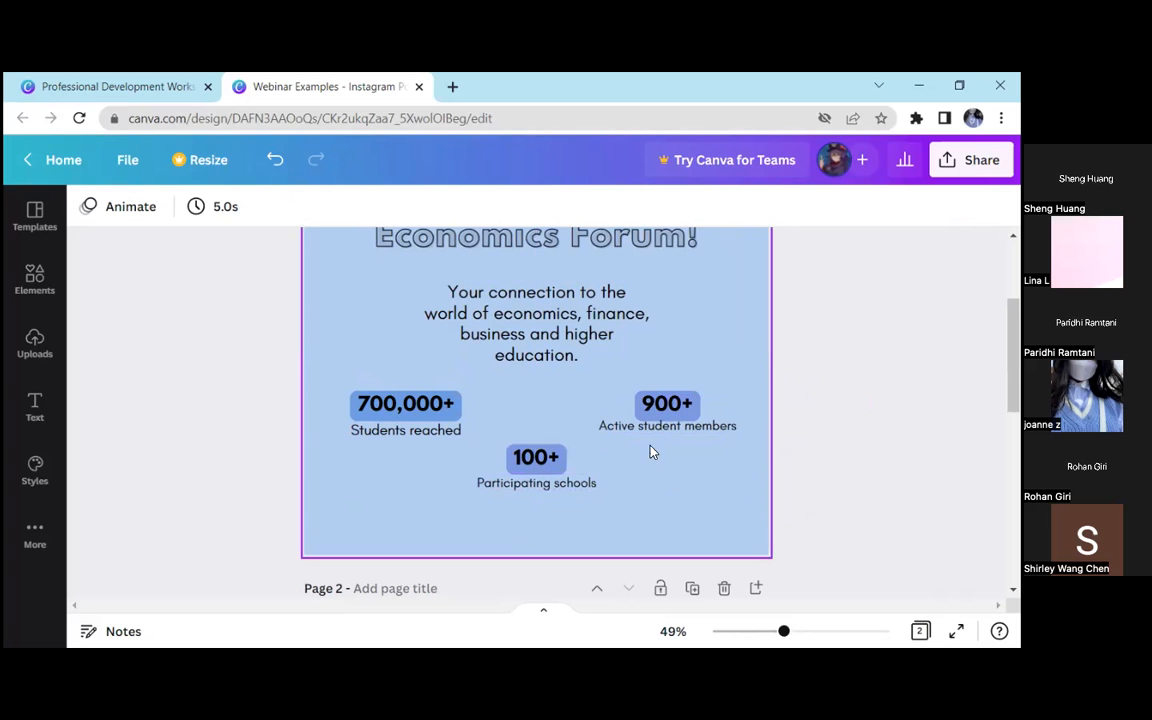
Ungroup the "900+" statistic and lower its "Active student members" label so it clears the blue background
{"action": "left_click", "coordinate": [714, 438]}
{"action": "left_click", "coordinate": [818, 491]}
{"action": "left_click_drag", "start_coordinate": [784, 631], "coordinate": [859, 613]}
{"action": "left_click_drag", "start_coordinate": [655, 608], "coordinate": [889, 560]}
{"action": "scroll", "coordinate": [789, 494], "scroll_direction": "down", "scroll_amount": 1}
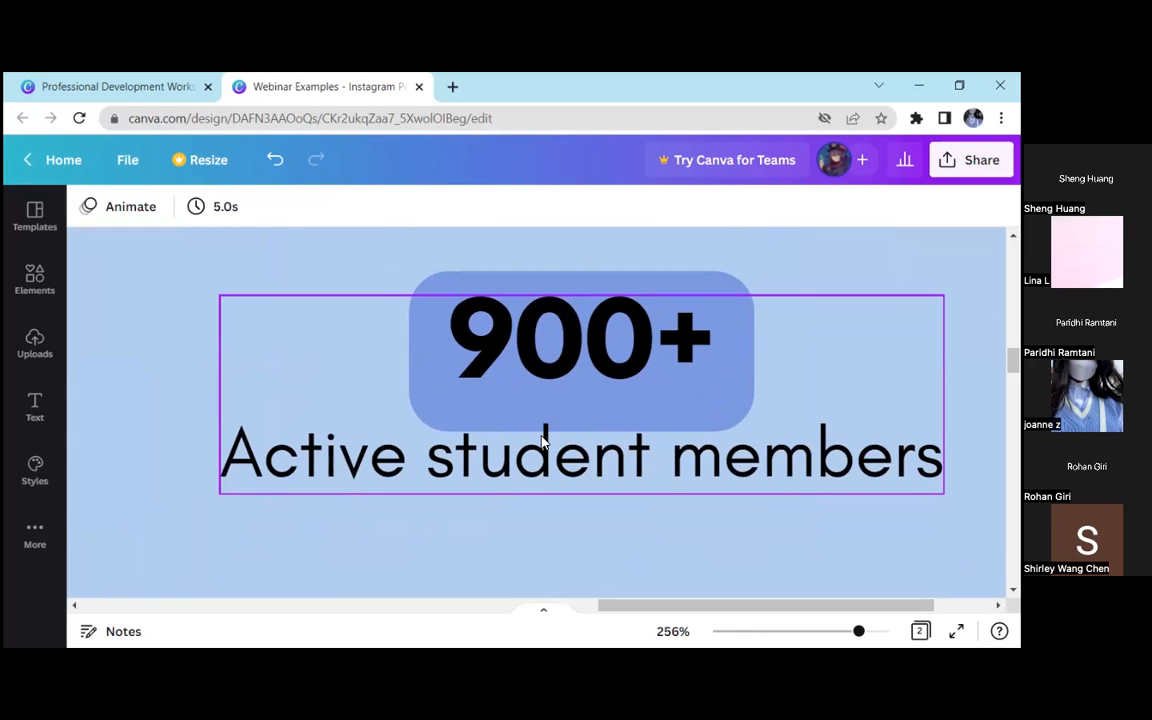
{"action": "left_click_drag", "start_coordinate": [859, 631], "coordinate": [834, 631]}
{"action": "left_click", "coordinate": [850, 455]}
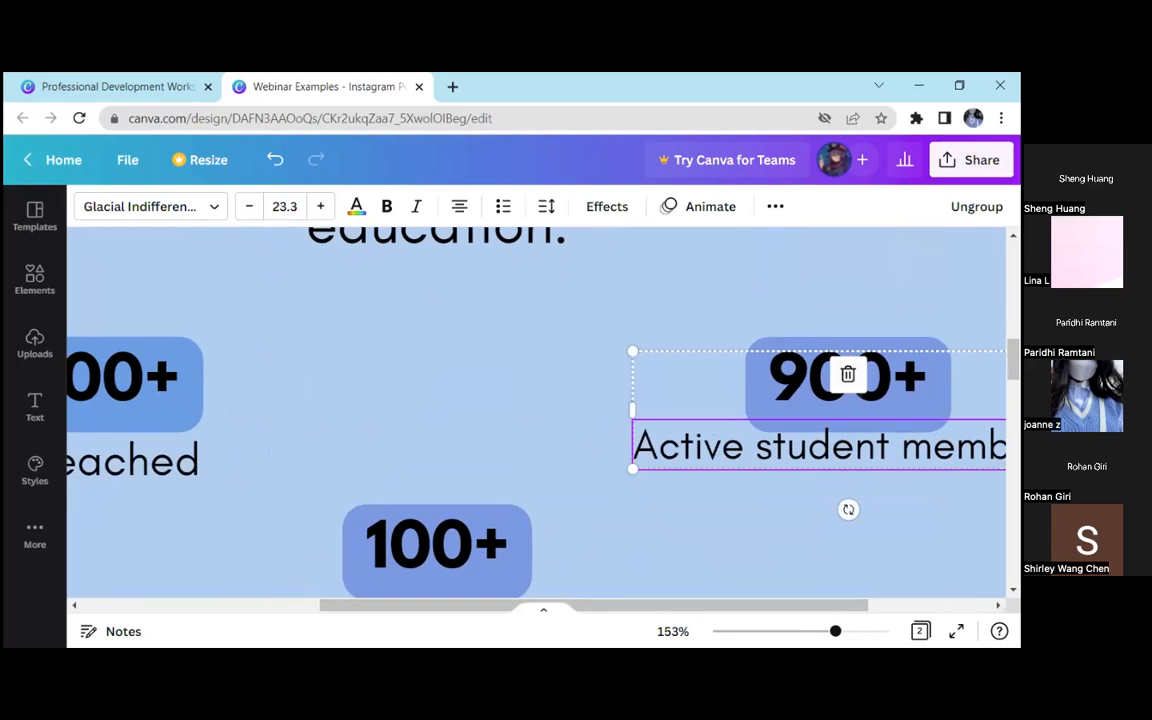
{"action": "key", "text": "ctrl+shift+g"}
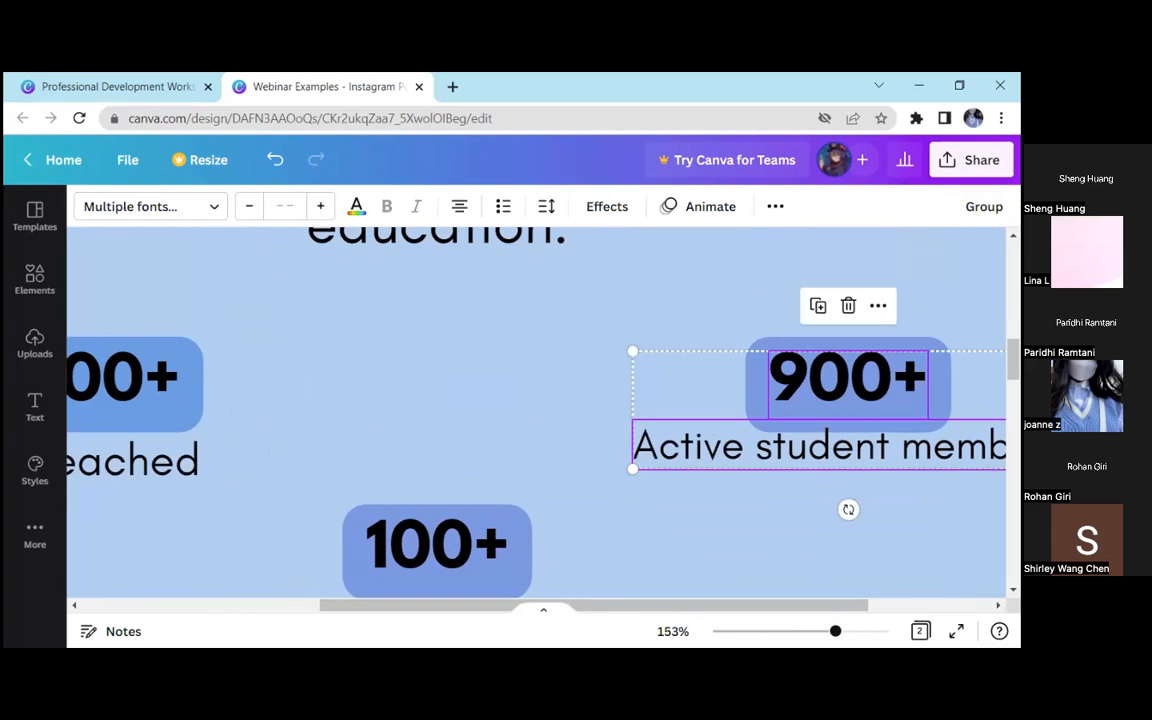
{"action": "left_click", "coordinate": [930, 275]}
{"action": "left_click_drag", "start_coordinate": [881, 443], "coordinate": [879, 455]}
Centre the "Active student members" label beneath "900+" and group the two again
{"action": "left_click", "coordinate": [757, 607]}
{"action": "left_click_drag", "start_coordinate": [757, 607], "coordinate": [830, 599]}
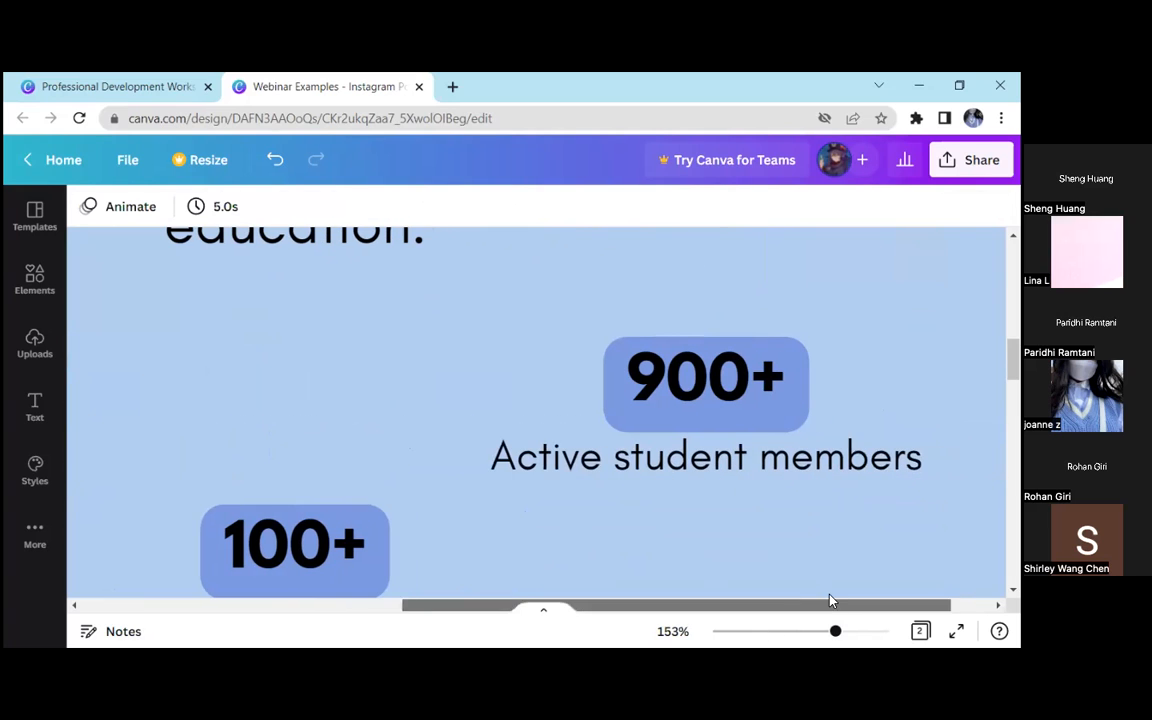
{"action": "left_click", "coordinate": [810, 455]}
{"action": "left_click_drag", "start_coordinate": [810, 453], "coordinate": [800, 455]}
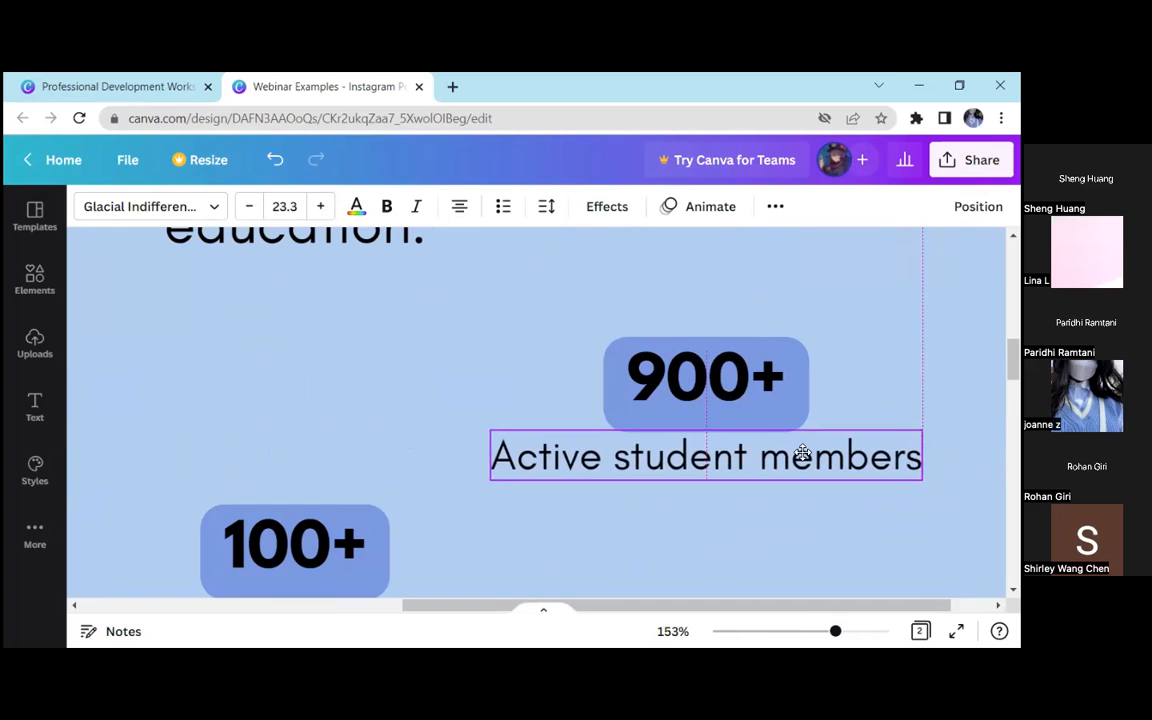
{"action": "left_click_drag", "start_coordinate": [785, 508], "coordinate": [745, 383]}
{"action": "key", "text": "ctrl+g"}
Nudge the "900+" group slightly upward
{"action": "left_click_drag", "start_coordinate": [835, 631], "coordinate": [796, 631]}
{"action": "left_click", "coordinate": [829, 496]}
{"action": "left_click_drag", "start_coordinate": [756, 410], "coordinate": [758, 401]}
{"action": "left_click_drag", "start_coordinate": [881, 388], "coordinate": [823, 445]}
Group all three statistics together and shift the whole group slightly down and to the left
{"action": "left_click_drag", "start_coordinate": [893, 389], "coordinate": [342, 519]}
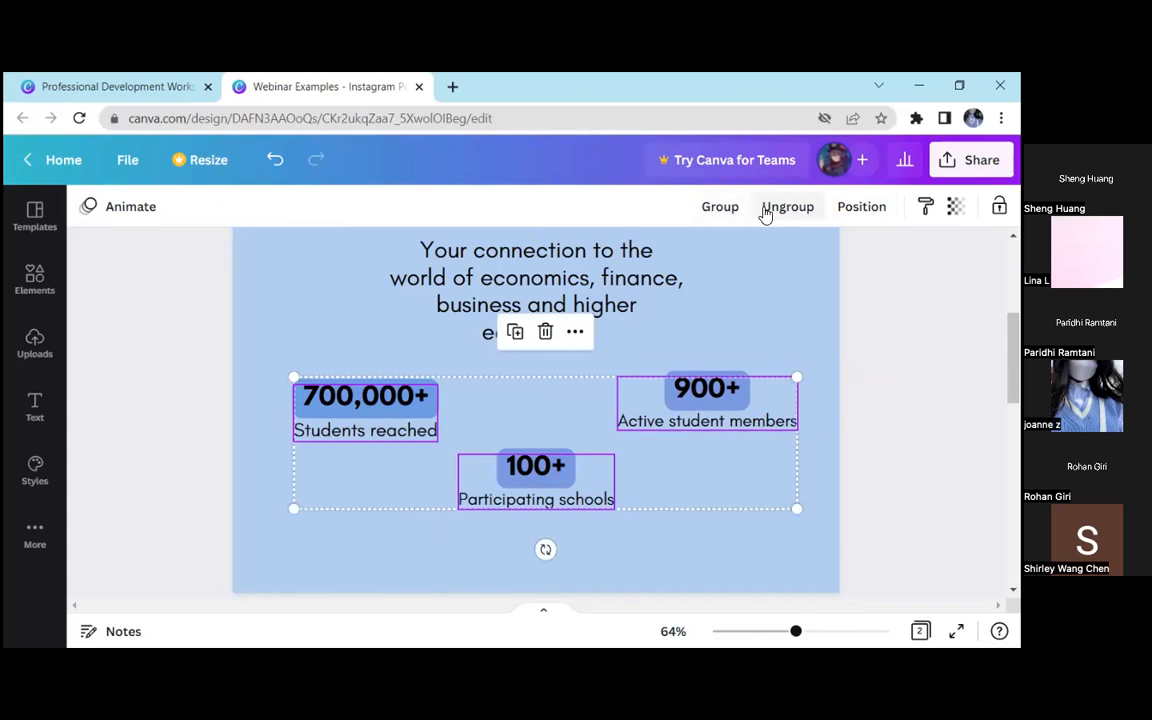
{"action": "left_click", "coordinate": [725, 210]}
{"action": "left_click", "coordinate": [866, 402]}
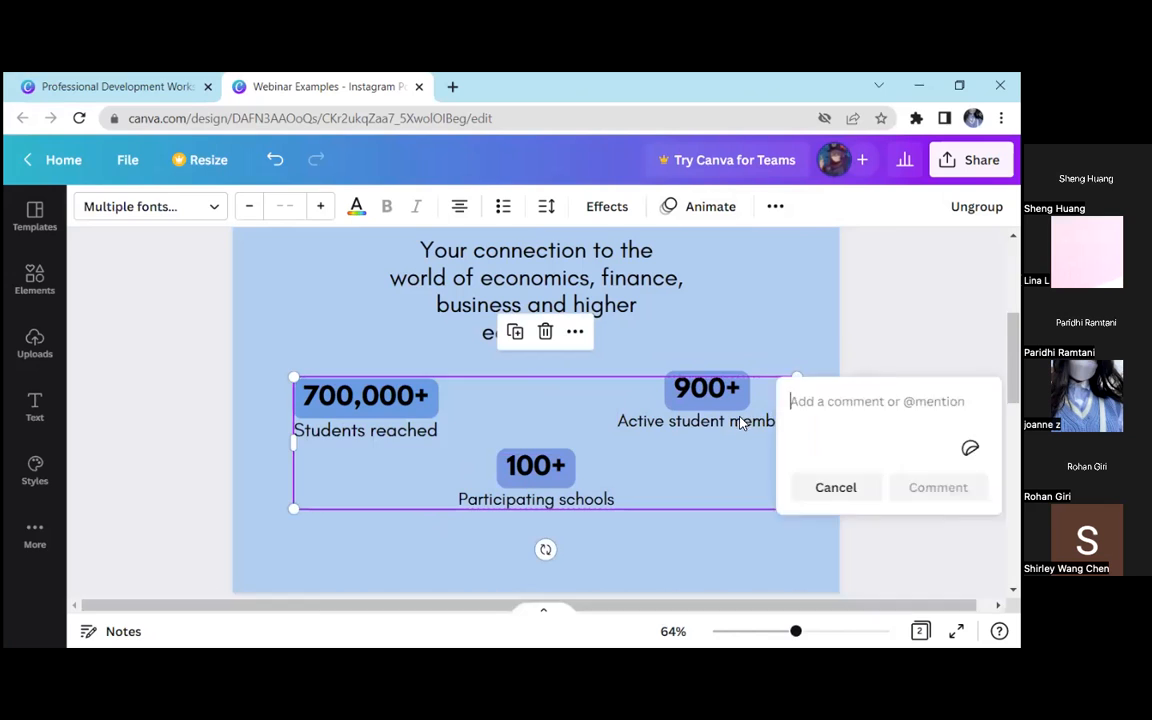
{"action": "left_click", "coordinate": [741, 423]}
{"action": "left_click_drag", "start_coordinate": [699, 445], "coordinate": [670, 462]}
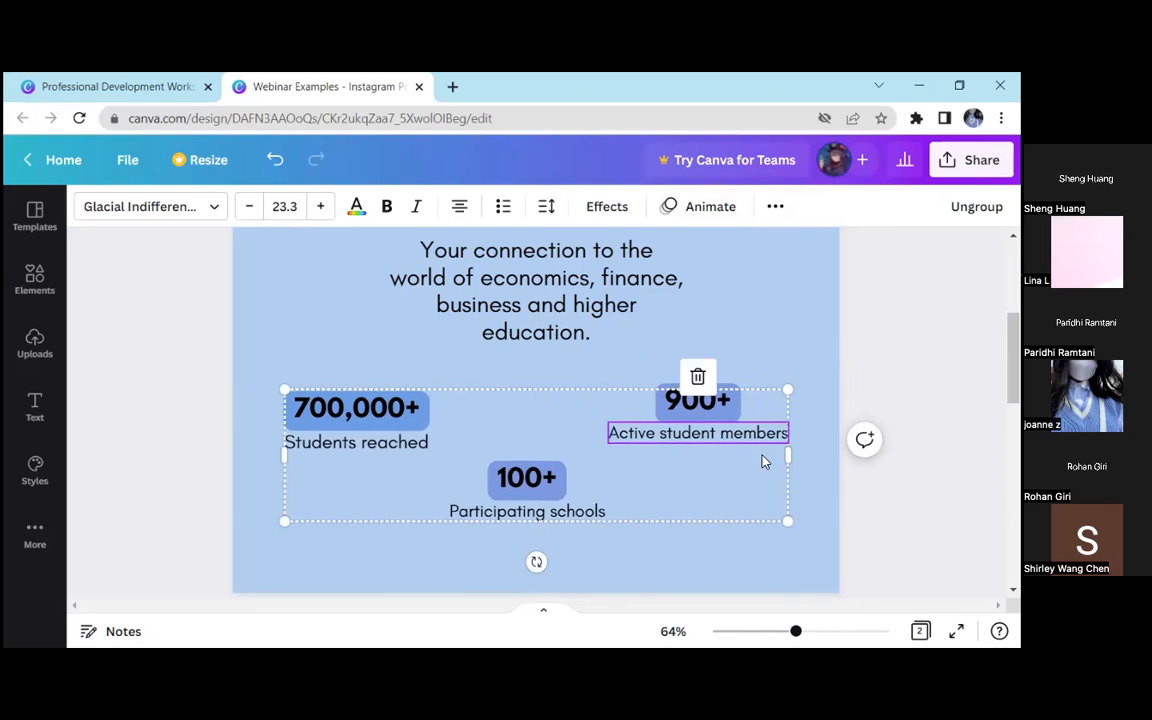
Set the "Active student members" label inside the group to font size 10 and restore it to 23.3
{"action": "left_click", "coordinate": [728, 410]}
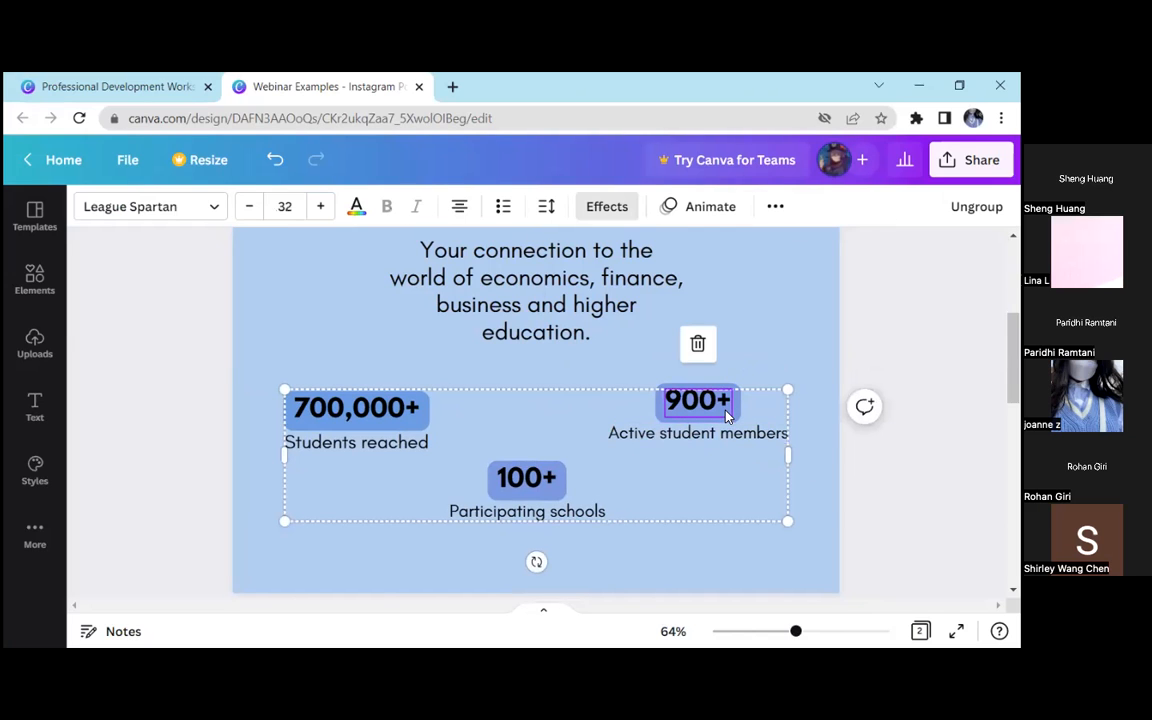
{"action": "left_click", "coordinate": [690, 431]}
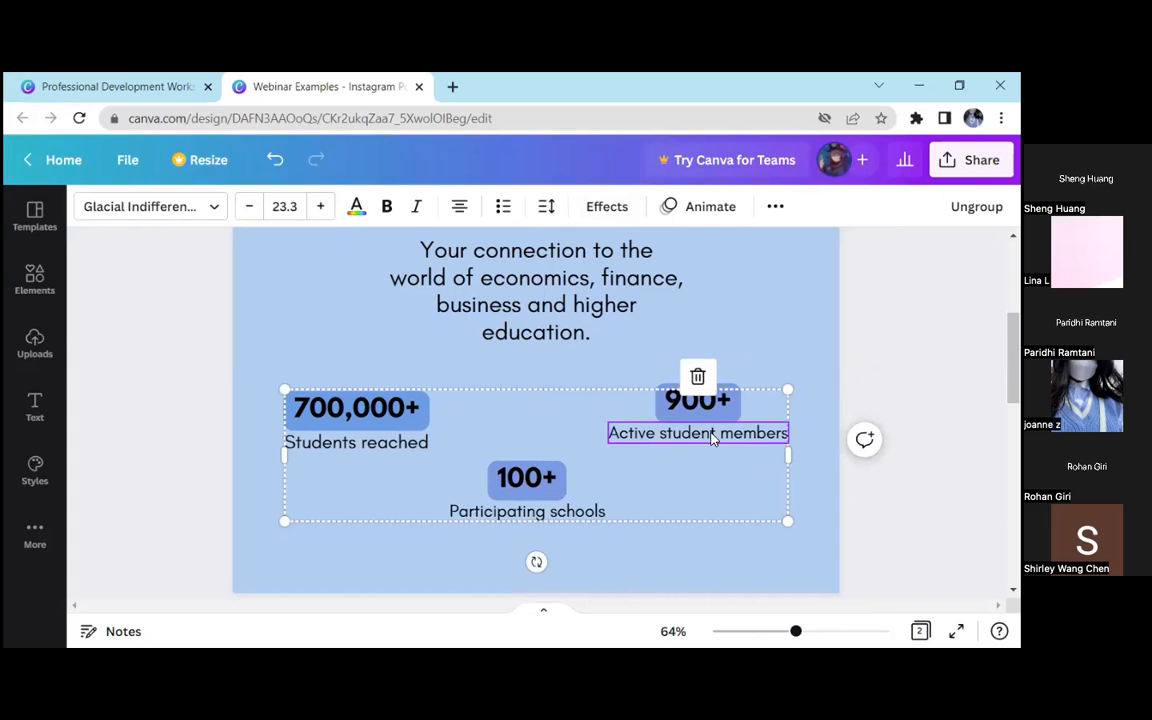
{"action": "left_click", "coordinate": [284, 206]}
{"action": "left_click", "coordinate": [301, 327]}
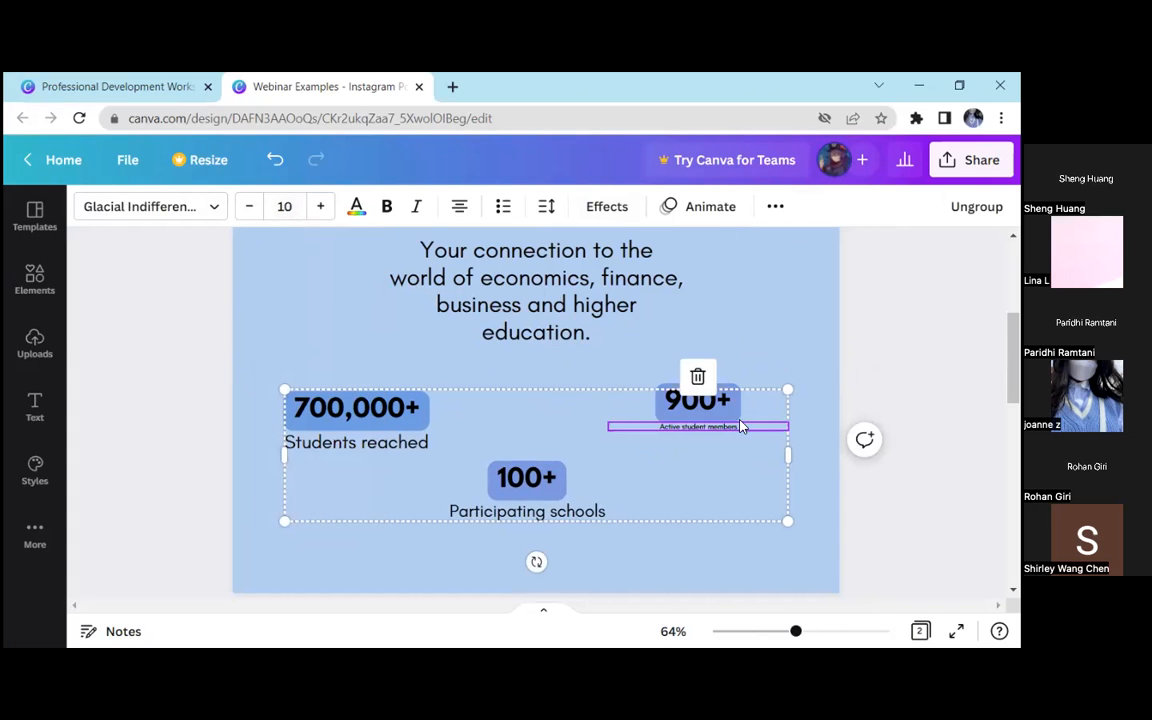
{"action": "left_click", "coordinate": [853, 494]}
{"action": "left_click", "coordinate": [746, 428]}
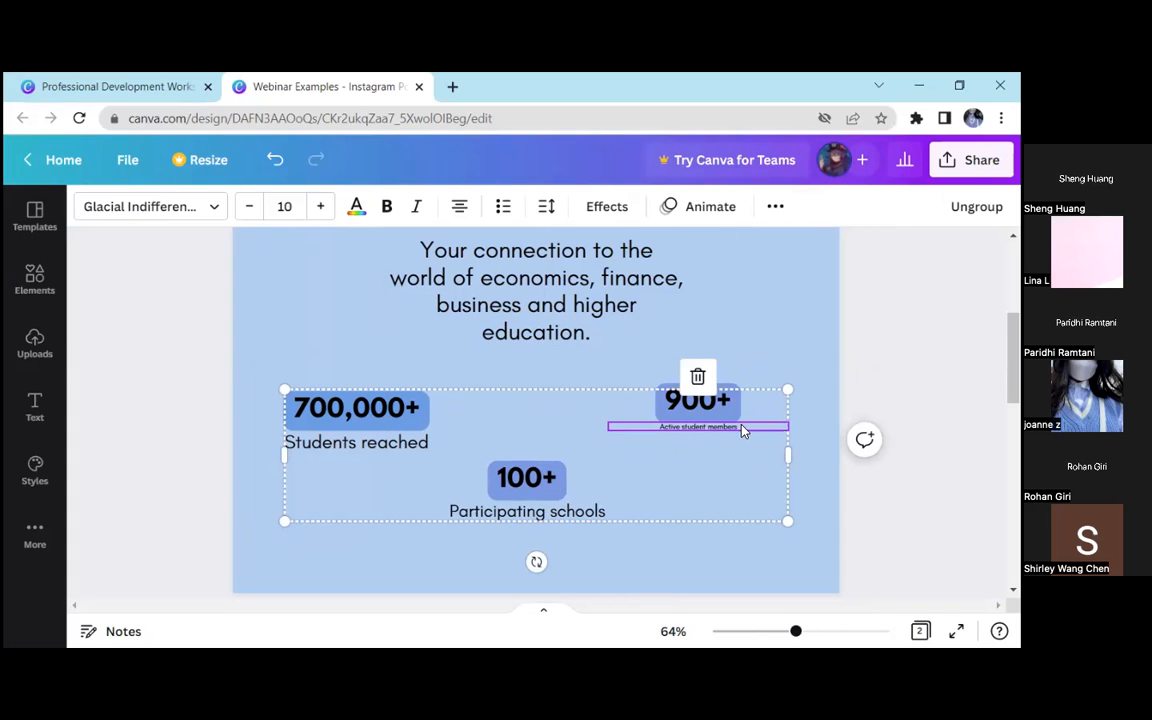
{"action": "left_click", "coordinate": [285, 207]}
{"action": "type", "text": "23.3"}
{"action": "key", "text": "Return"}
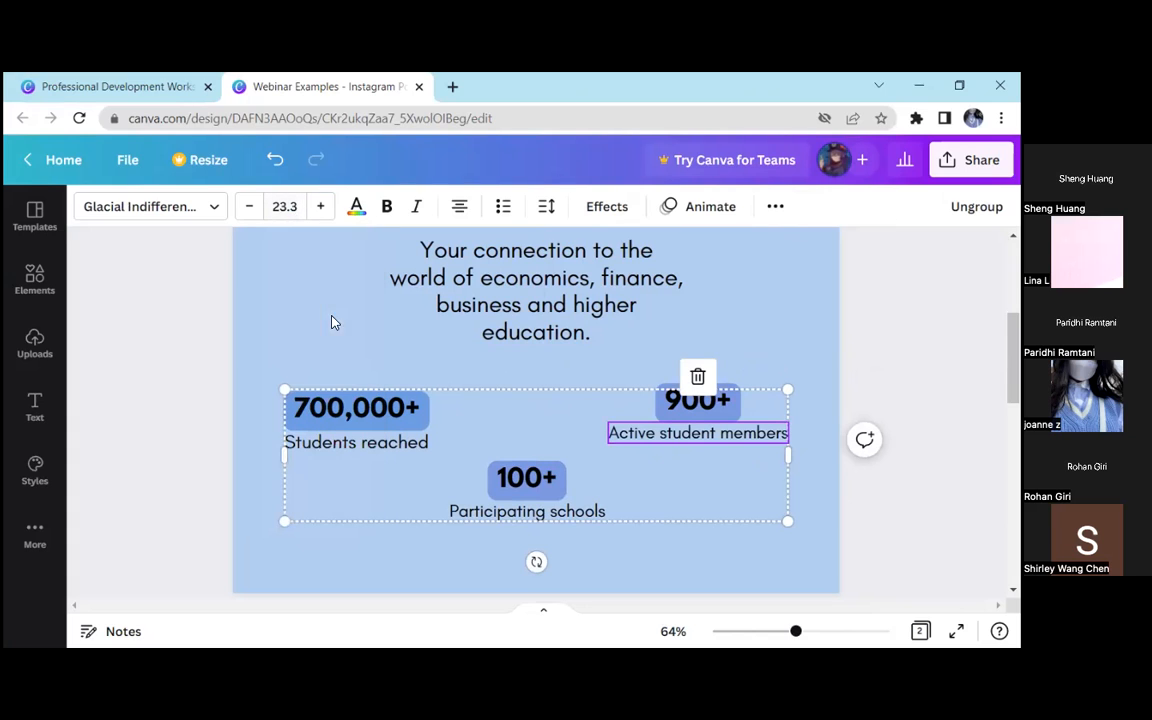
{"action": "left_click", "coordinate": [860, 486]}
{"action": "mouse_move", "coordinate": [718, 441]}
{"action": "left_mouse_down"}
{"action": "mouse_move", "coordinate": [732, 445]}
{"action": "mouse_move", "coordinate": [715, 442]}
{"action": "left_mouse_up"}
{"action": "left_click", "coordinate": [828, 429]}
{"action": "mouse_move", "coordinate": [795, 631]}
{"action": "left_mouse_down"}
{"action": "mouse_move", "coordinate": [753, 635]}
{"action": "mouse_move", "coordinate": [798, 632]}
{"action": "left_mouse_up"}
{"action": "scroll", "coordinate": [594, 481], "scroll_direction": "up", "scroll_amount": 1}
{"action": "left_click", "coordinate": [594, 481]}
{"action": "scroll", "coordinate": [715, 494], "scroll_direction": "down", "scroll_amount": 2}
{"action": "left_click", "coordinate": [838, 527]}
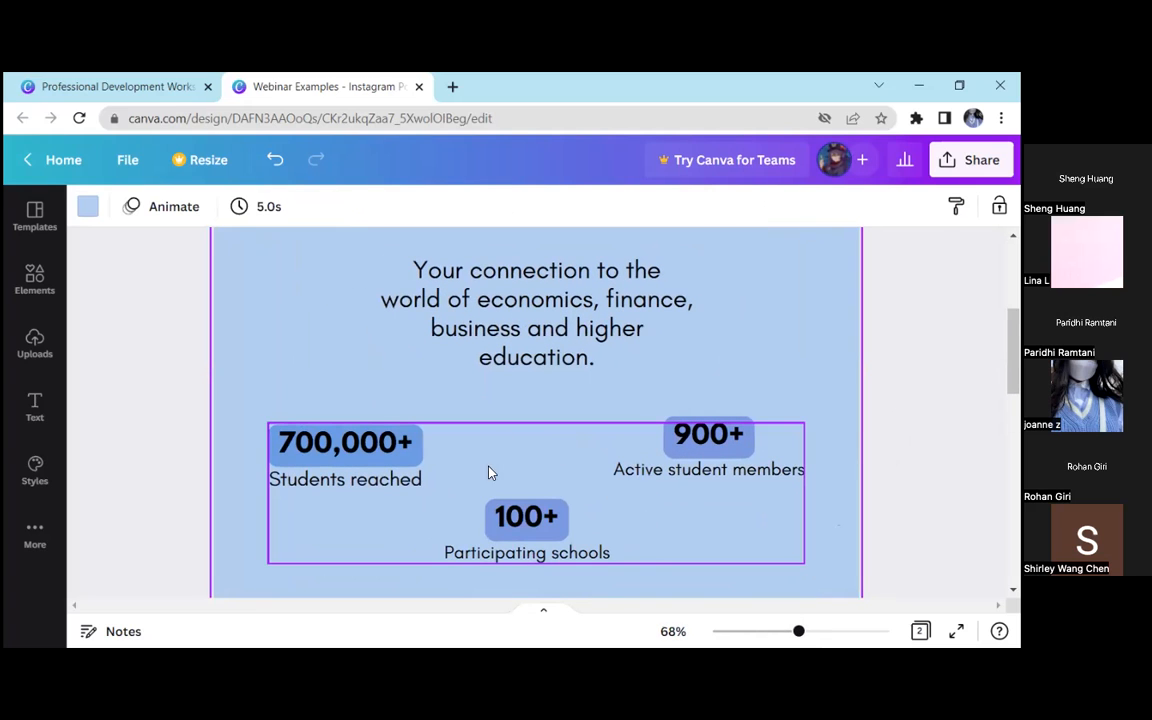
Break up the overall statistics group and group each figure separately with its own label
{"action": "left_click", "coordinate": [576, 450]}
{"action": "left_click_drag", "start_coordinate": [887, 399], "coordinate": [748, 455]}
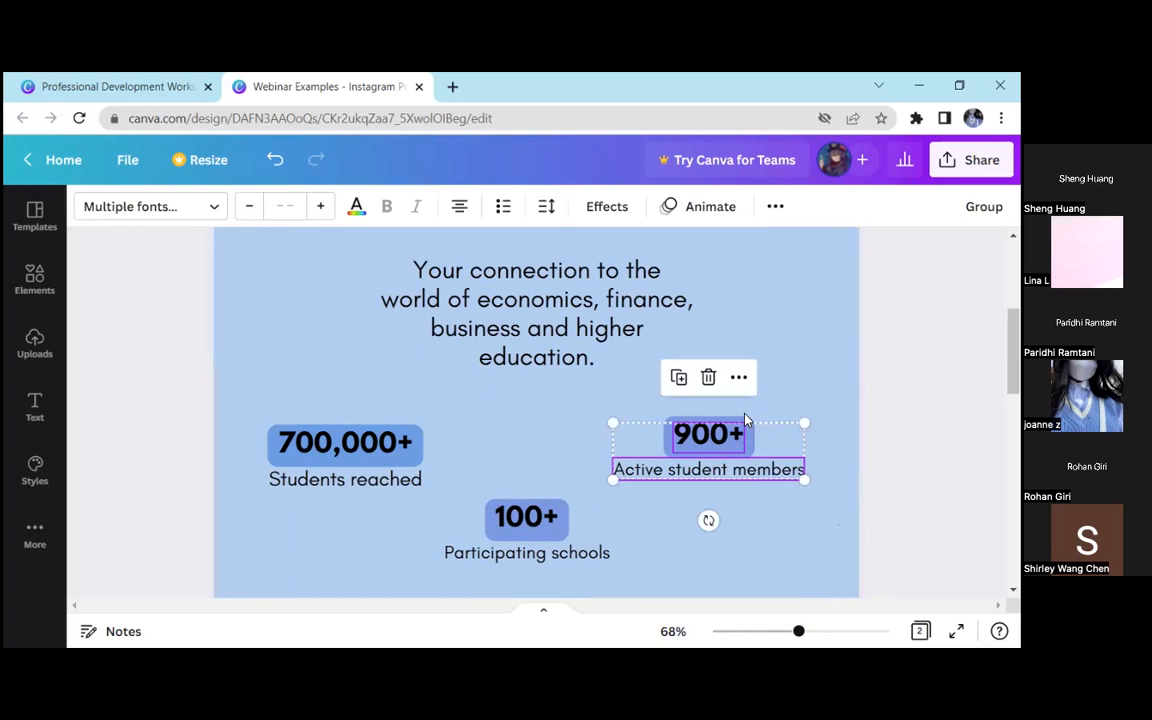
{"action": "left_click", "coordinate": [984, 207]}
{"action": "left_click", "coordinate": [880, 437]}
{"action": "left_click_drag", "start_coordinate": [625, 584], "coordinate": [525, 500]}
{"action": "left_click", "coordinate": [984, 207]}
{"action": "left_click_drag", "start_coordinate": [201, 436], "coordinate": [375, 492]}
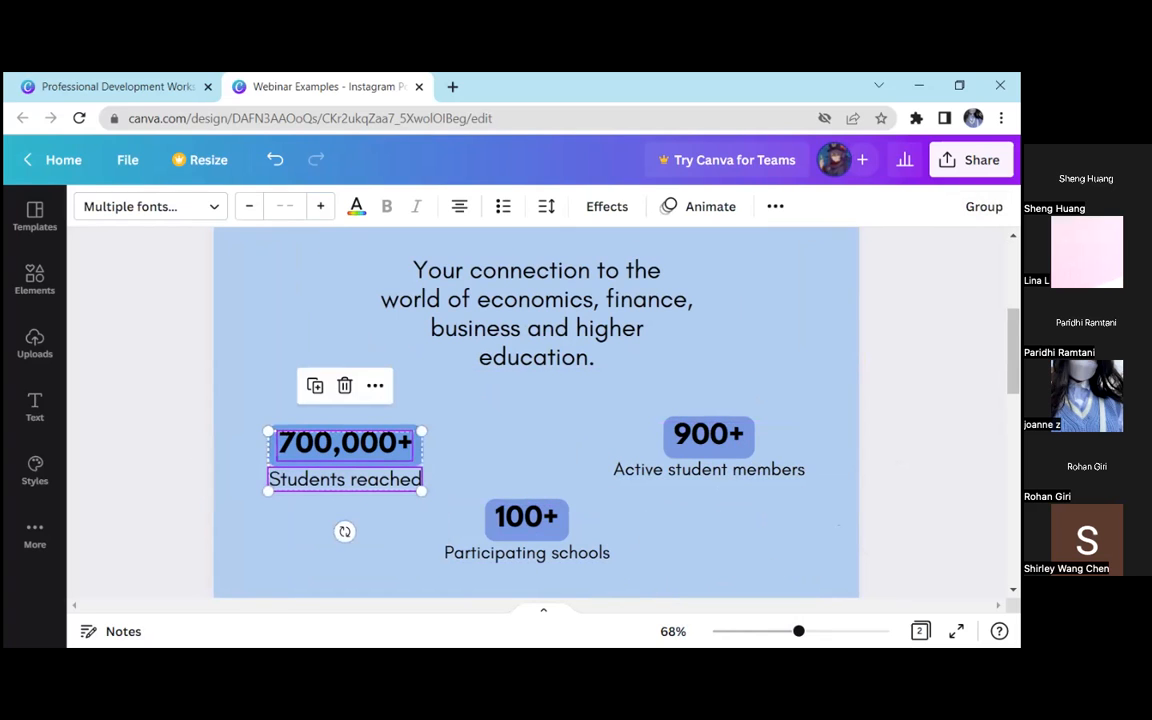
{"action": "key", "text": "ctrl+g"}
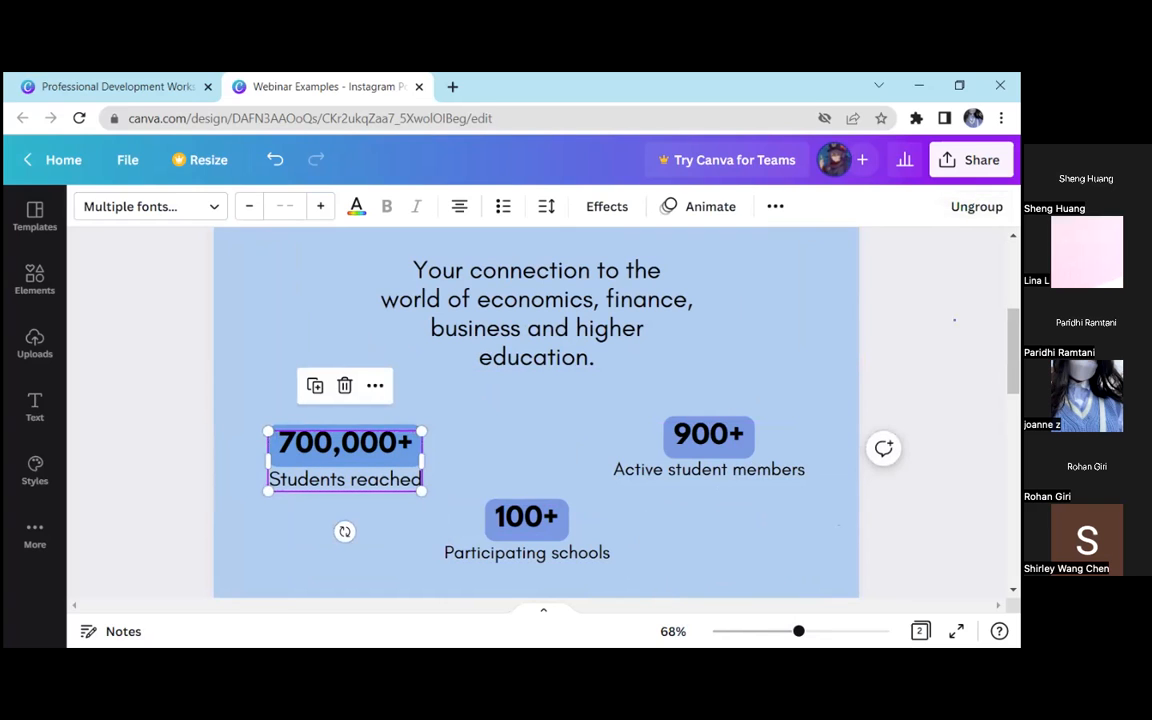
Move the "100+" and "900+" groups left, closer to "700,000+", with "900+" level with it
{"action": "left_click", "coordinate": [485, 471]}
{"action": "left_click_drag", "start_coordinate": [540, 521], "coordinate": [502, 519]}
{"action": "left_click_drag", "start_coordinate": [510, 517], "coordinate": [463, 532]}
{"action": "left_click_drag", "start_coordinate": [640, 445], "coordinate": [587, 456]}
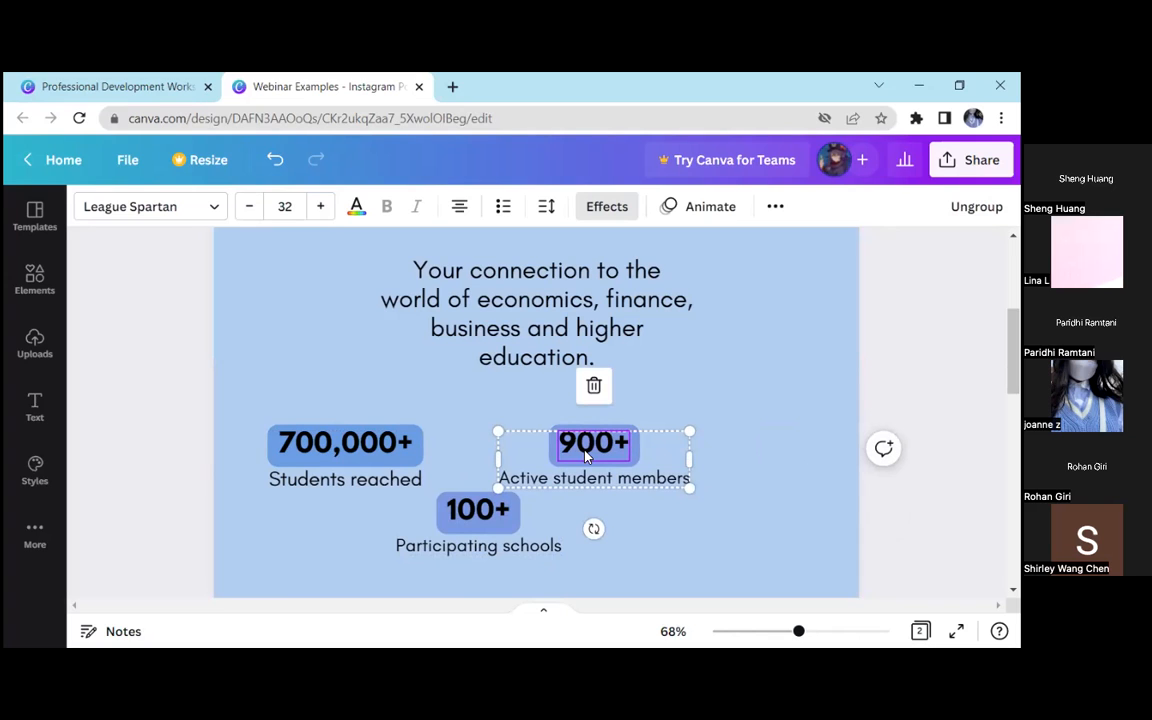
Group the three statistics, enlarge them so "Active student members" reaches font size 29.3, and centre the group below the introductory text
{"action": "left_click", "coordinate": [702, 529]}
{"action": "left_click_drag", "start_coordinate": [738, 425], "coordinate": [314, 527]}
{"action": "left_click", "coordinate": [730, 211]}
{"action": "left_click_drag", "start_coordinate": [608, 509], "coordinate": [668, 502]}
{"action": "left_click_drag", "start_coordinate": [751, 422], "coordinate": [859, 386]}
{"action": "left_click_drag", "start_coordinate": [724, 440], "coordinate": [678, 453]}
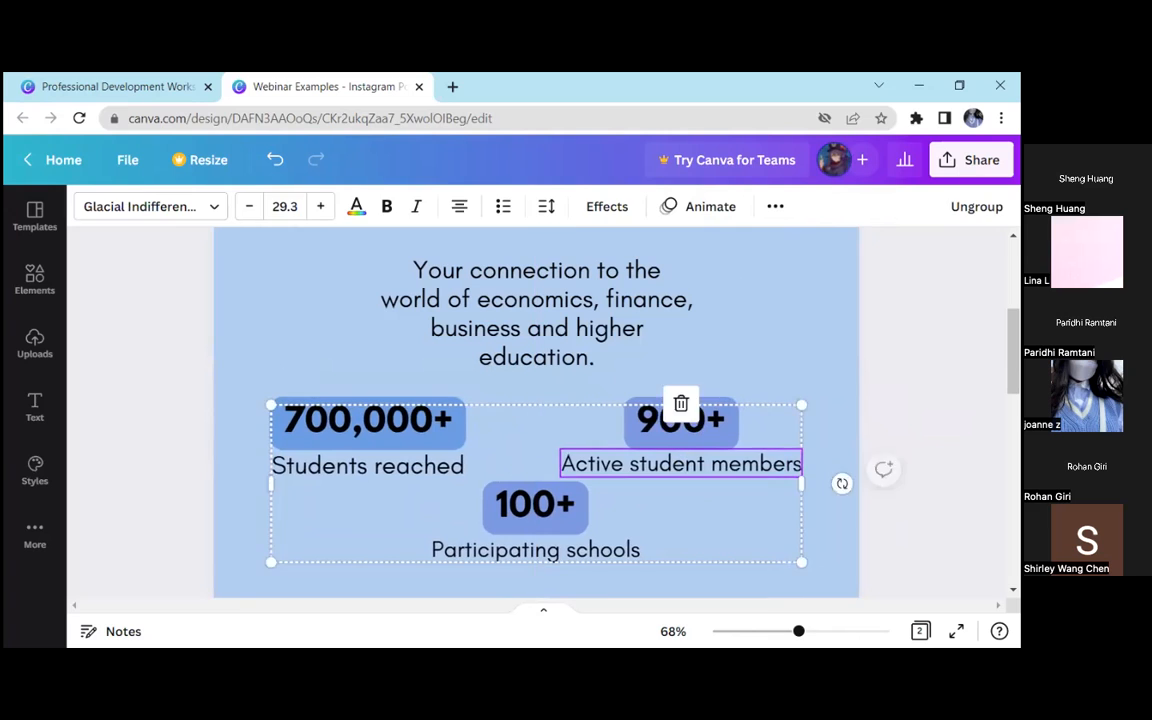
{"action": "left_click", "coordinate": [746, 581]}
Search the elements library for "blob" and limit the results to graphics
{"action": "left_click_drag", "start_coordinate": [799, 633], "coordinate": [774, 632]}
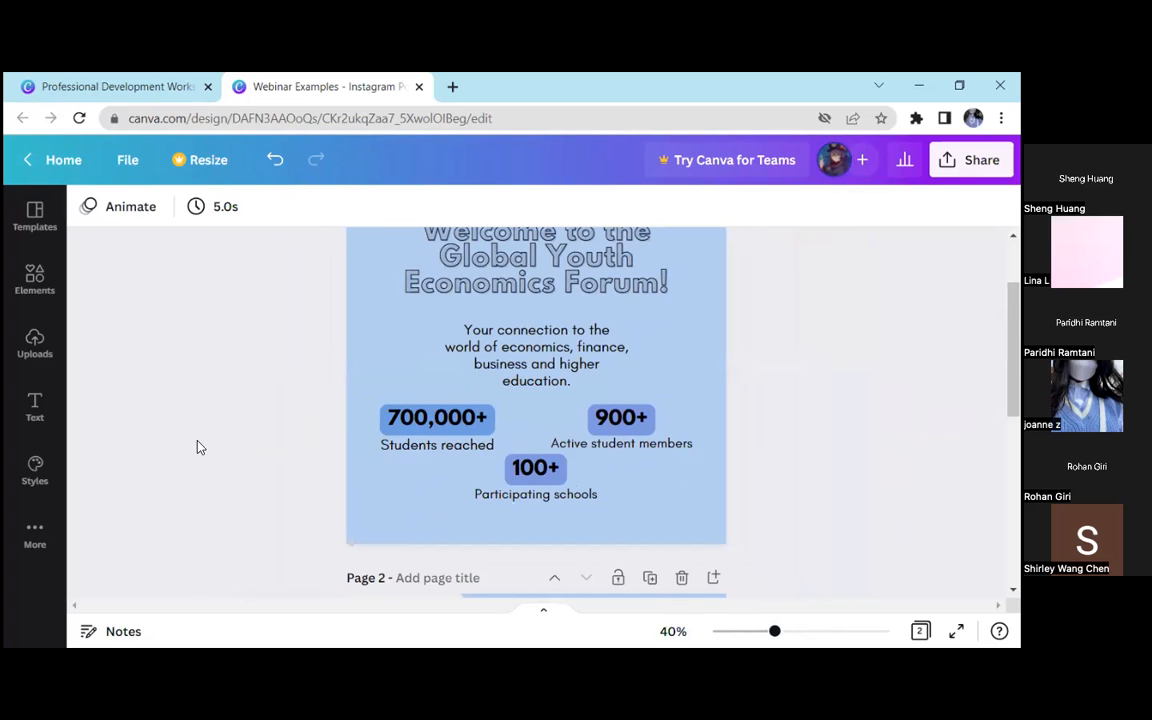
{"action": "scroll", "coordinate": [420, 470], "scroll_direction": "up", "scroll_amount": 2}
{"action": "mouse_move", "coordinate": [775, 637]}
{"action": "left_mouse_down"}
{"action": "mouse_move", "coordinate": [757, 632]}
{"action": "mouse_move", "coordinate": [771, 631]}
{"action": "left_mouse_up"}
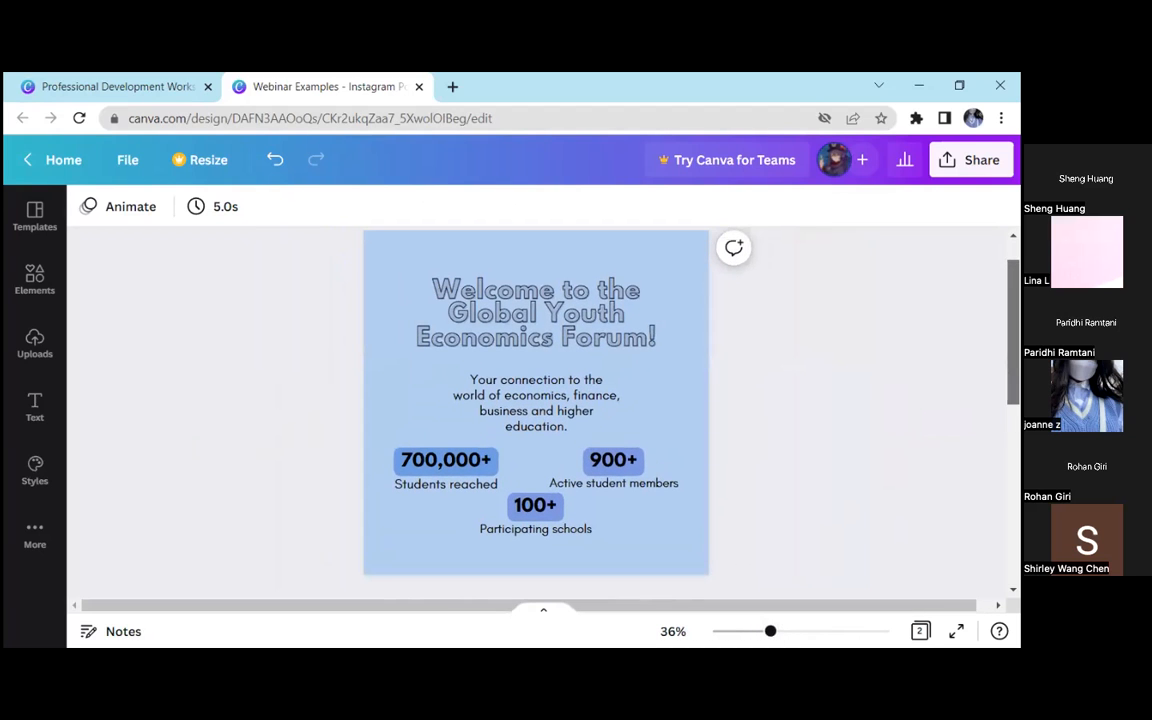
{"action": "left_click", "coordinate": [35, 280]}
{"action": "left_click", "coordinate": [255, 224]}
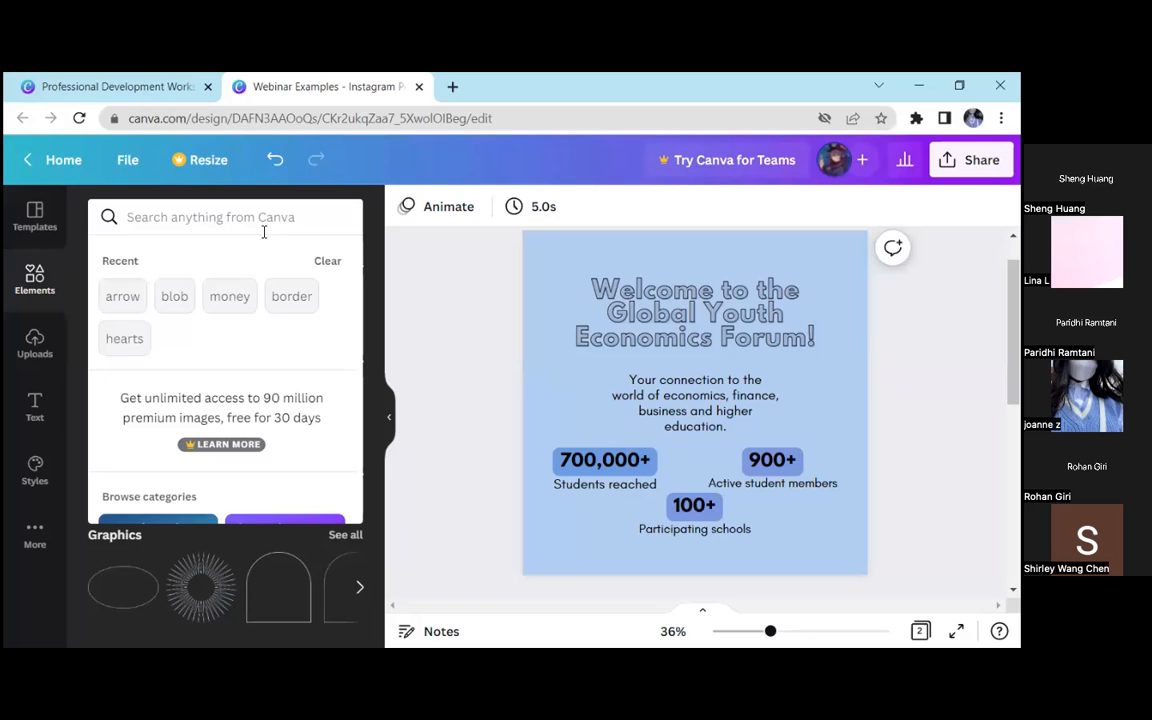
{"action": "left_click", "coordinate": [174, 296]}
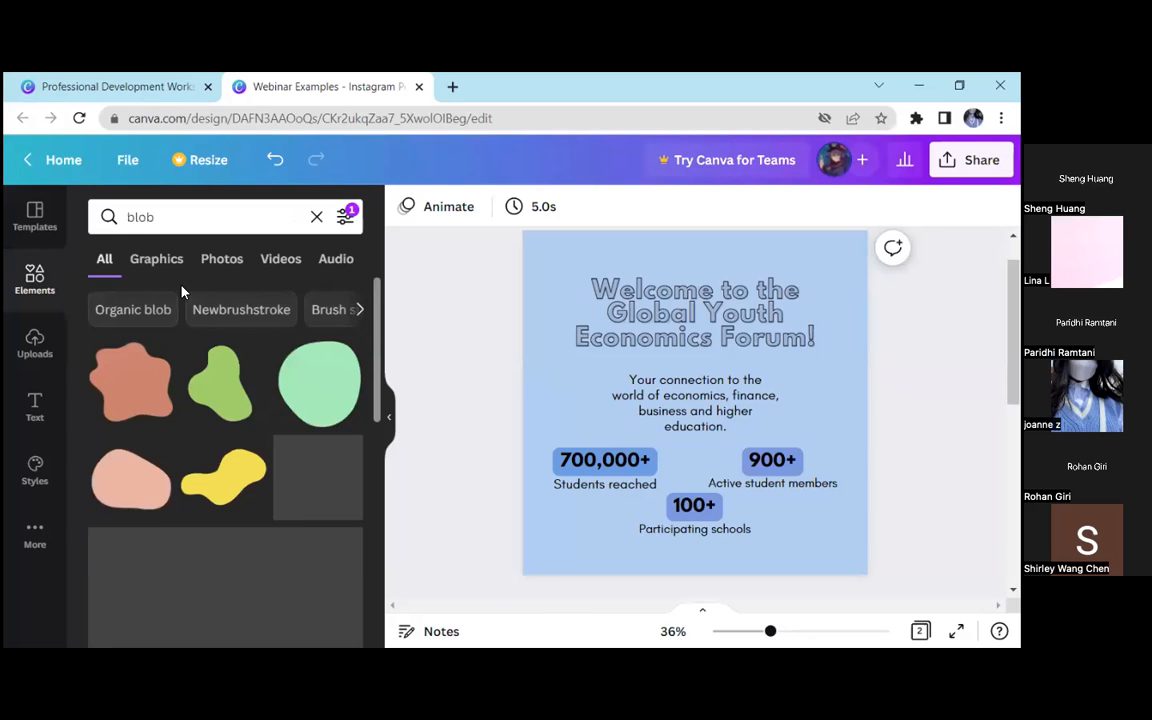
{"action": "left_click", "coordinate": [156, 258]}
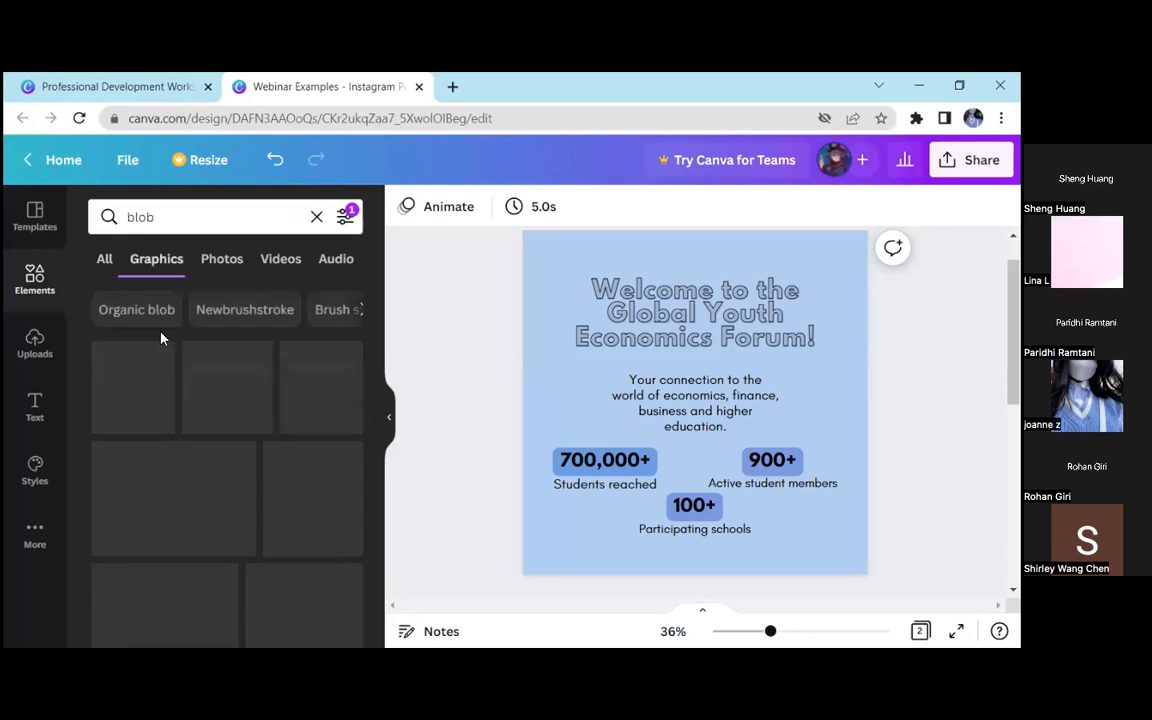
Add the terracotta blob graphic and enlarge it so it fills the lower-left part of the post, running off the page edge
{"action": "left_click", "coordinate": [140, 402]}
{"action": "left_click_drag", "start_coordinate": [627, 471], "coordinate": [240, 575]}
{"action": "left_click_drag", "start_coordinate": [525, 413], "coordinate": [560, 366]}
{"action": "left_click", "coordinate": [390, 417]}
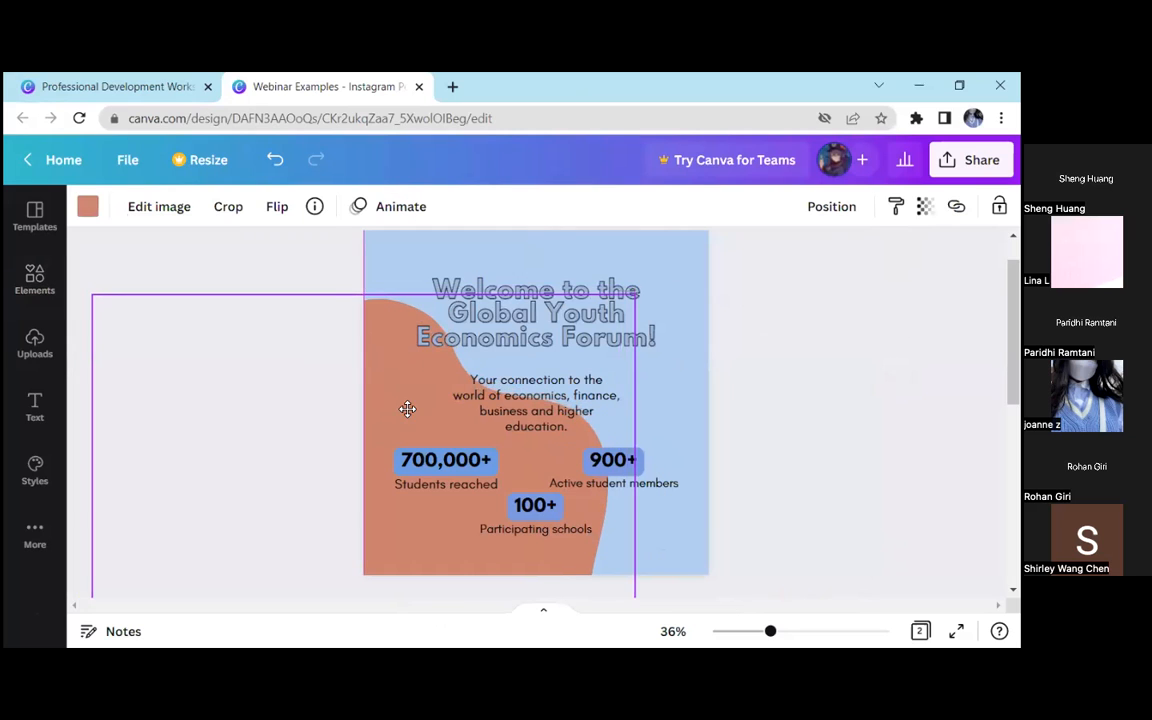
Send the blob backward in the layer order until it sits behind the statistics, the introductory text and the title
{"action": "left_click", "coordinate": [822, 215]}
{"action": "left_click", "coordinate": [555, 263]}
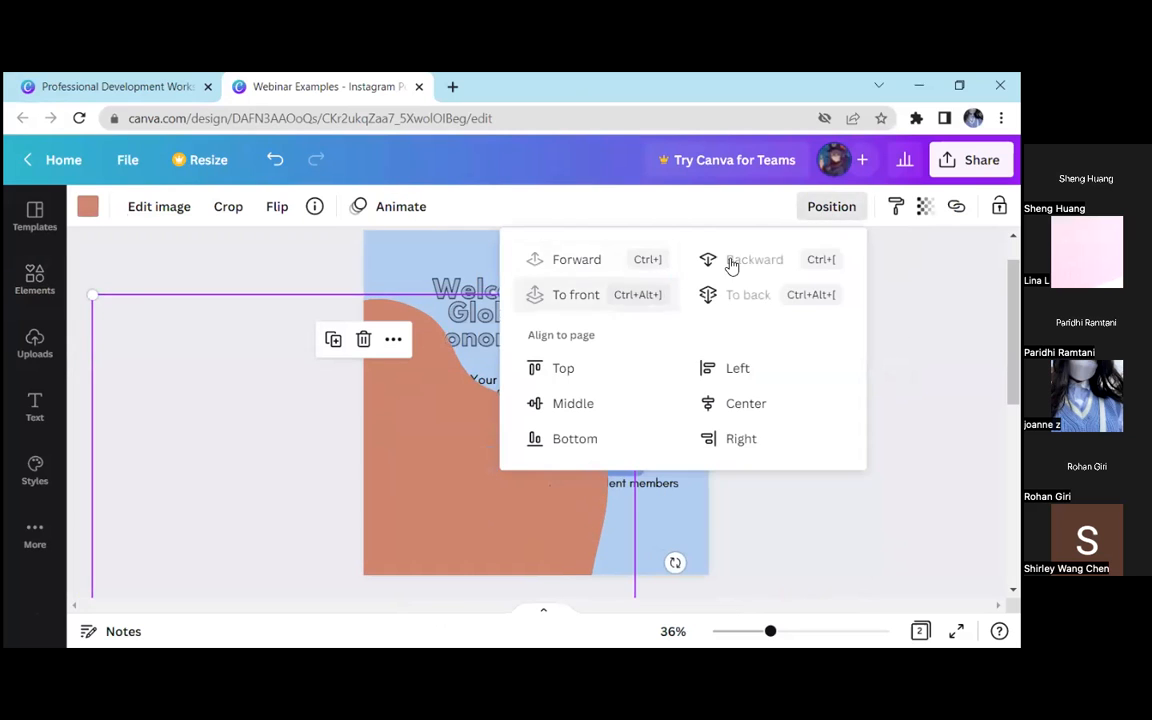
{"action": "left_click", "coordinate": [840, 208]}
{"action": "left_click", "coordinate": [815, 207]}
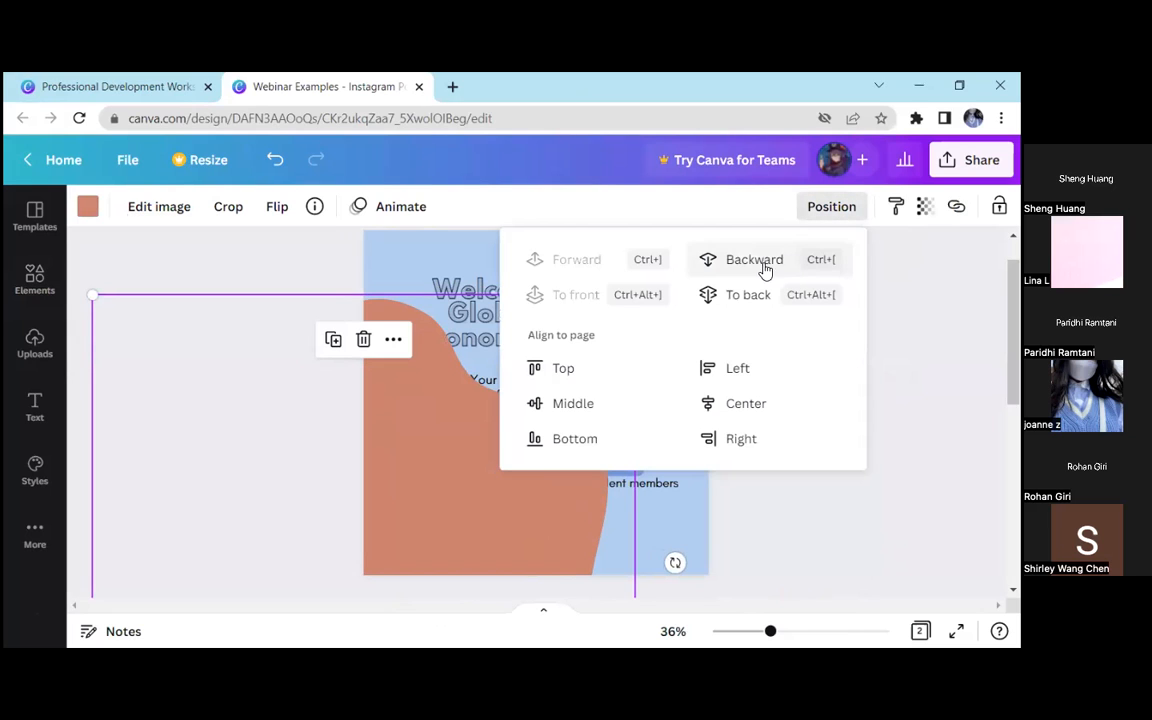
{"action": "left_click", "coordinate": [752, 262]}
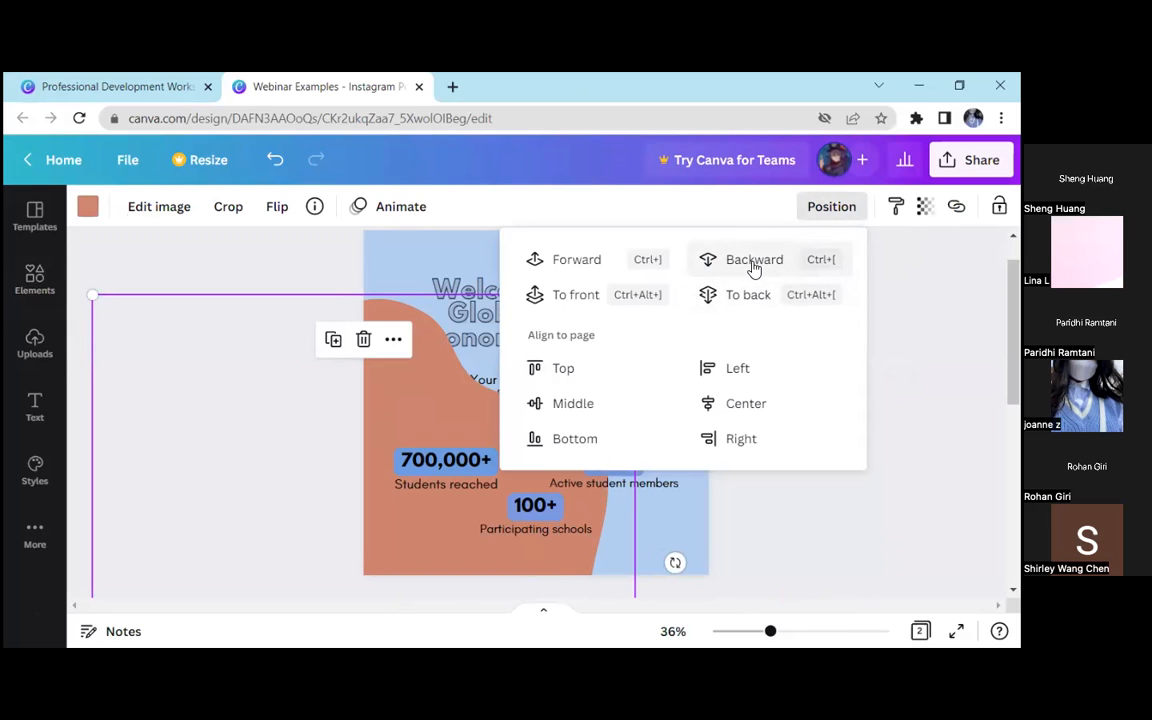
{"action": "left_click", "coordinate": [754, 264]}
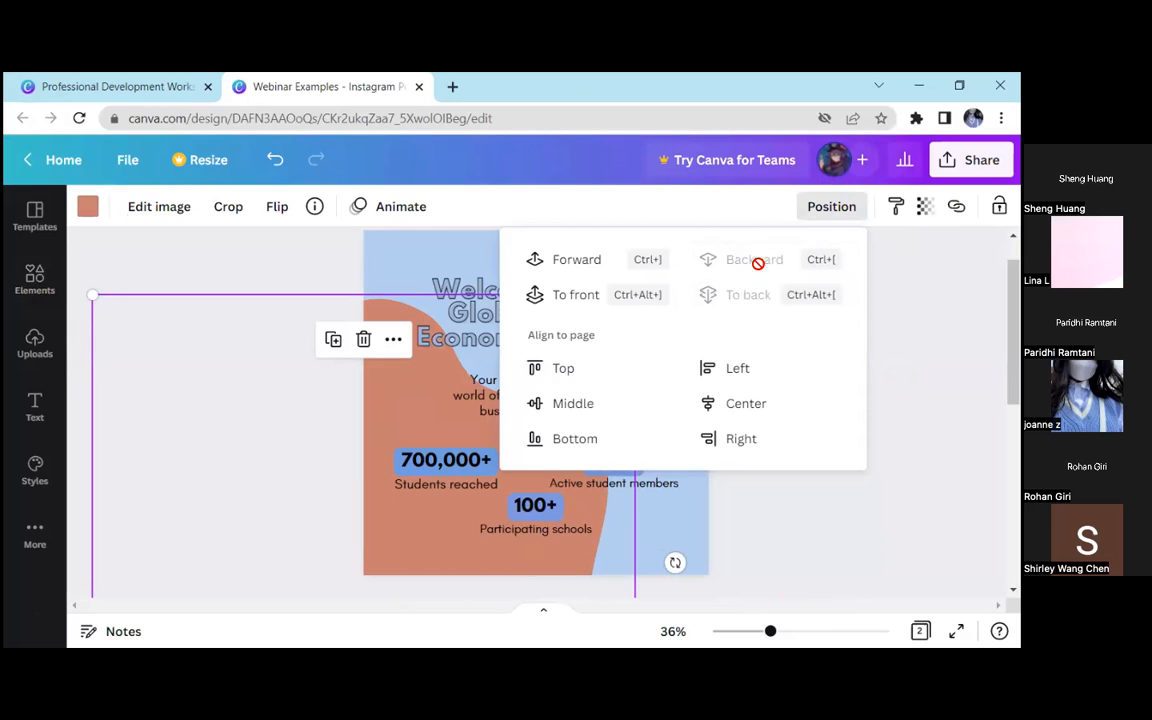
{"action": "left_click", "coordinate": [812, 209]}
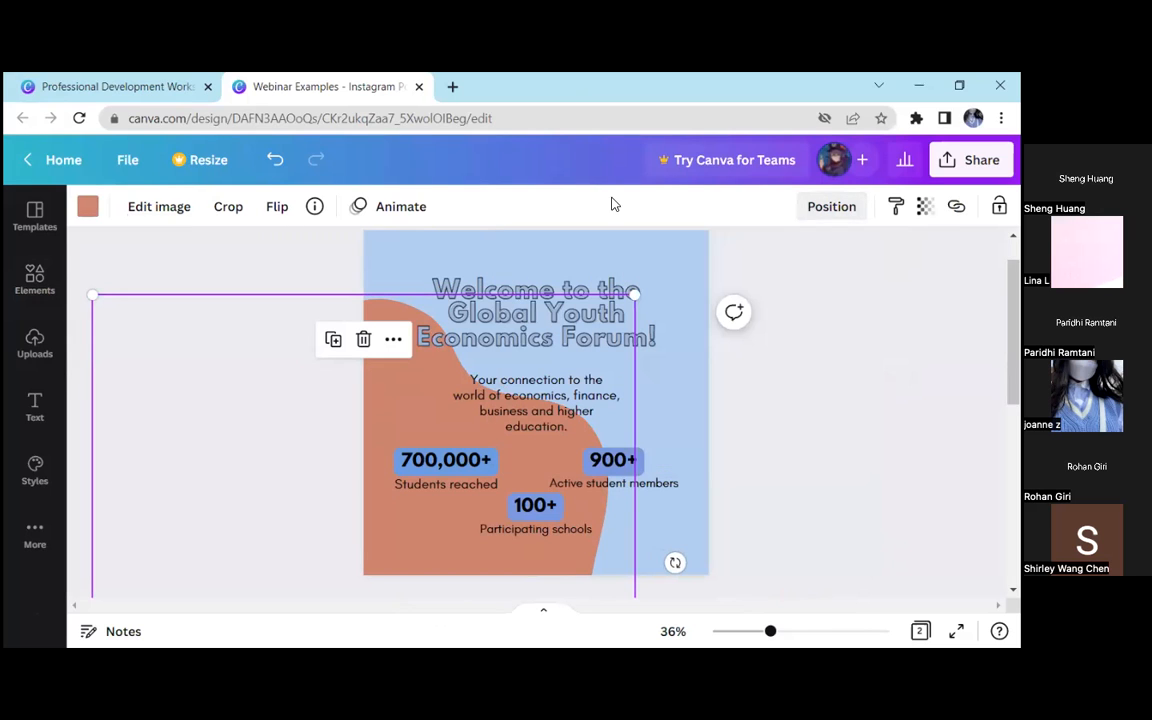
Recolour the blob to blue #6C9BC8 and lower its opacity so it blends softly into the light blue background
{"action": "left_click", "coordinate": [87, 206]}
{"action": "left_click", "coordinate": [300, 296]}
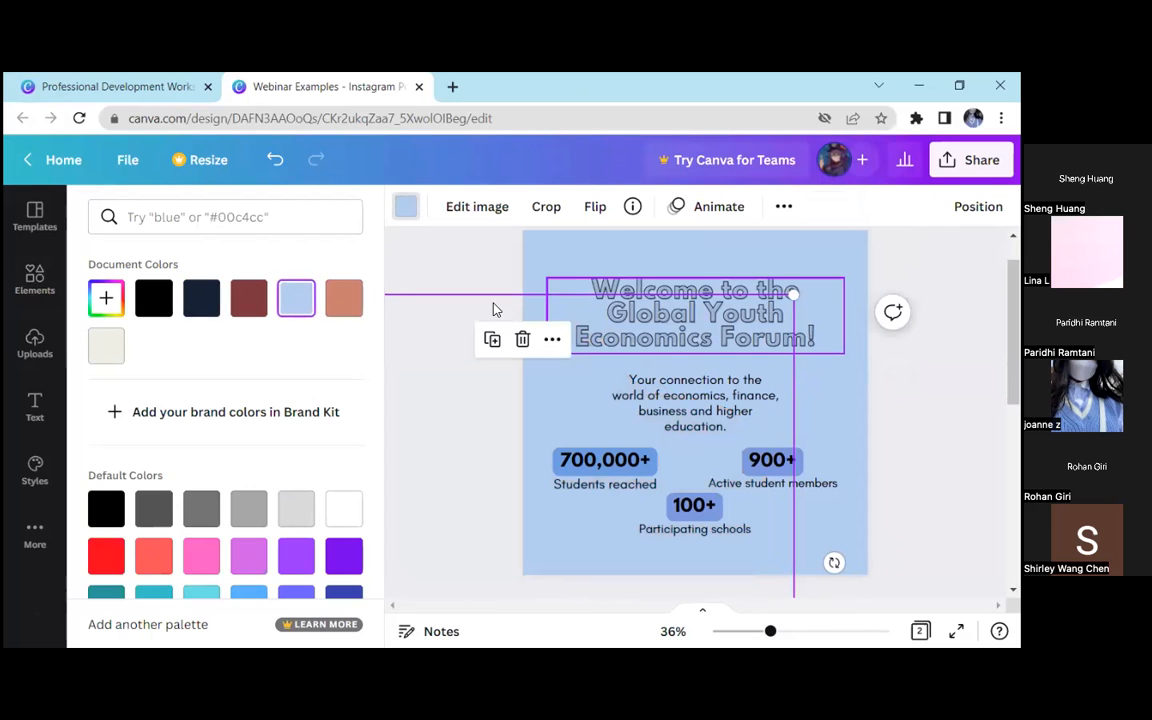
{"action": "left_click", "coordinate": [106, 298]}
{"action": "mouse_move", "coordinate": [200, 352]}
{"action": "left_mouse_down"}
{"action": "mouse_move", "coordinate": [170, 339]}
{"action": "mouse_move", "coordinate": [211, 358]}
{"action": "left_mouse_up"}
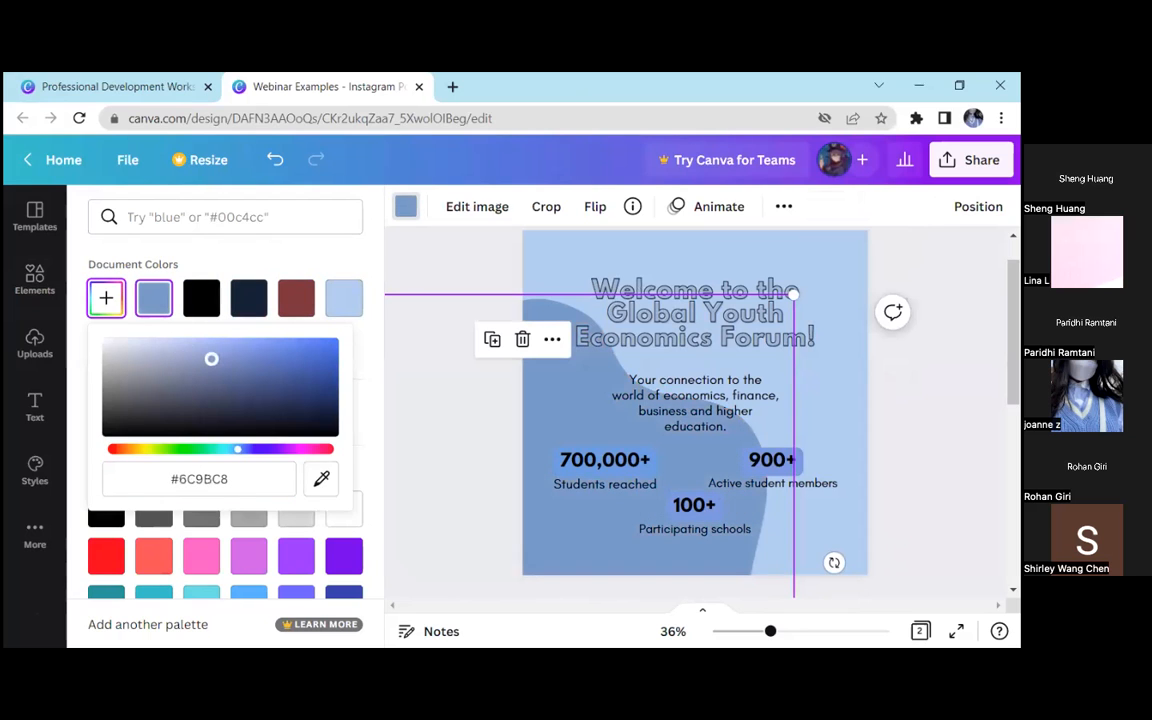
{"action": "left_click", "coordinate": [408, 261]}
{"action": "left_click", "coordinate": [924, 206]}
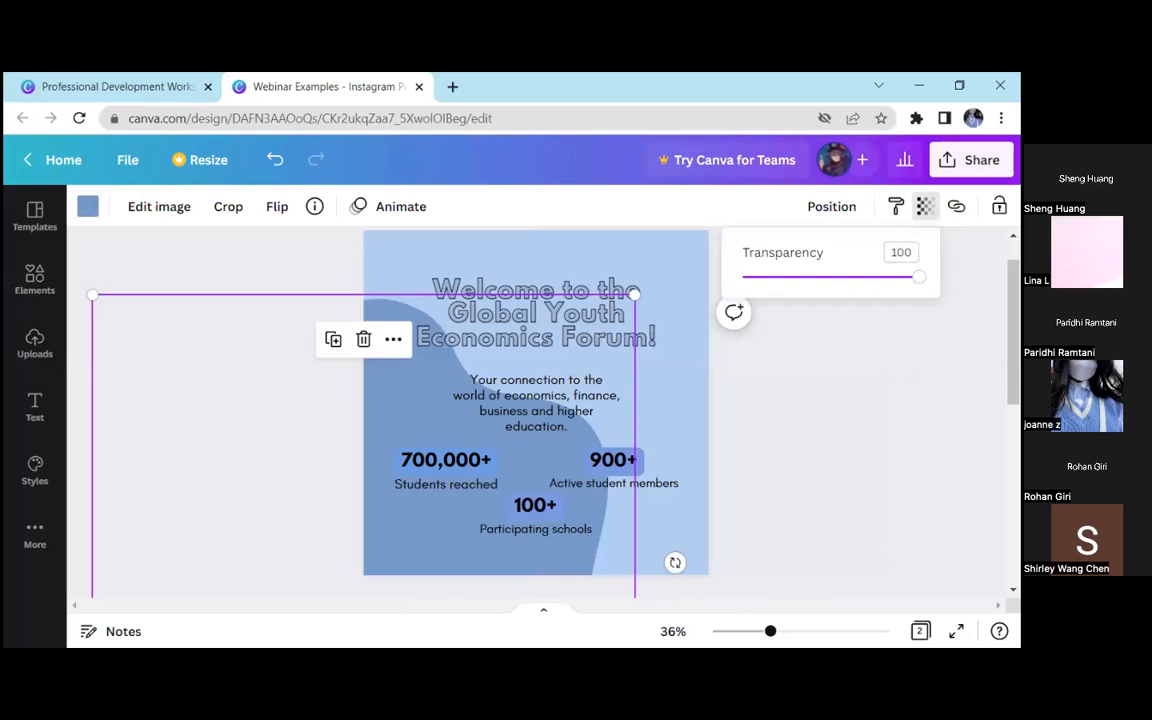
{"action": "left_click_drag", "start_coordinate": [918, 276], "coordinate": [812, 277]}
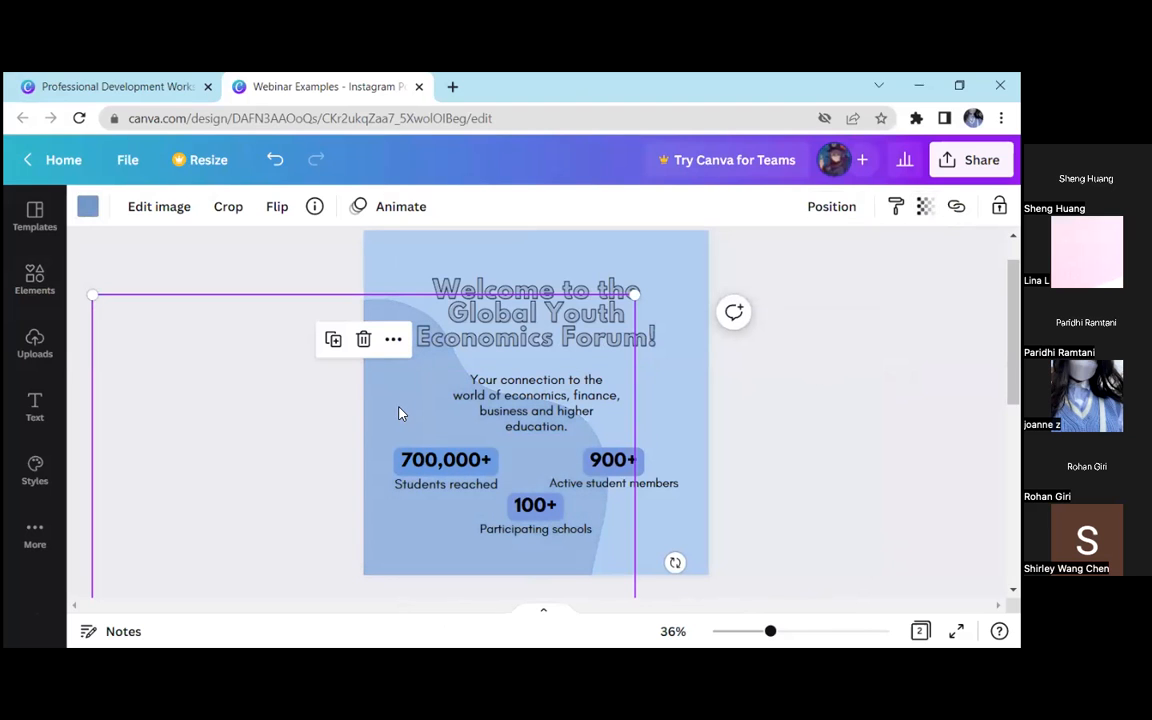
Duplicate the translucent blob, move the copy to the lower-right part of the post and send it behind all the text
{"action": "left_click", "coordinate": [333, 340]}
{"action": "left_click_drag", "start_coordinate": [415, 394], "coordinate": [440, 471]}
{"action": "left_click", "coordinate": [740, 393]}
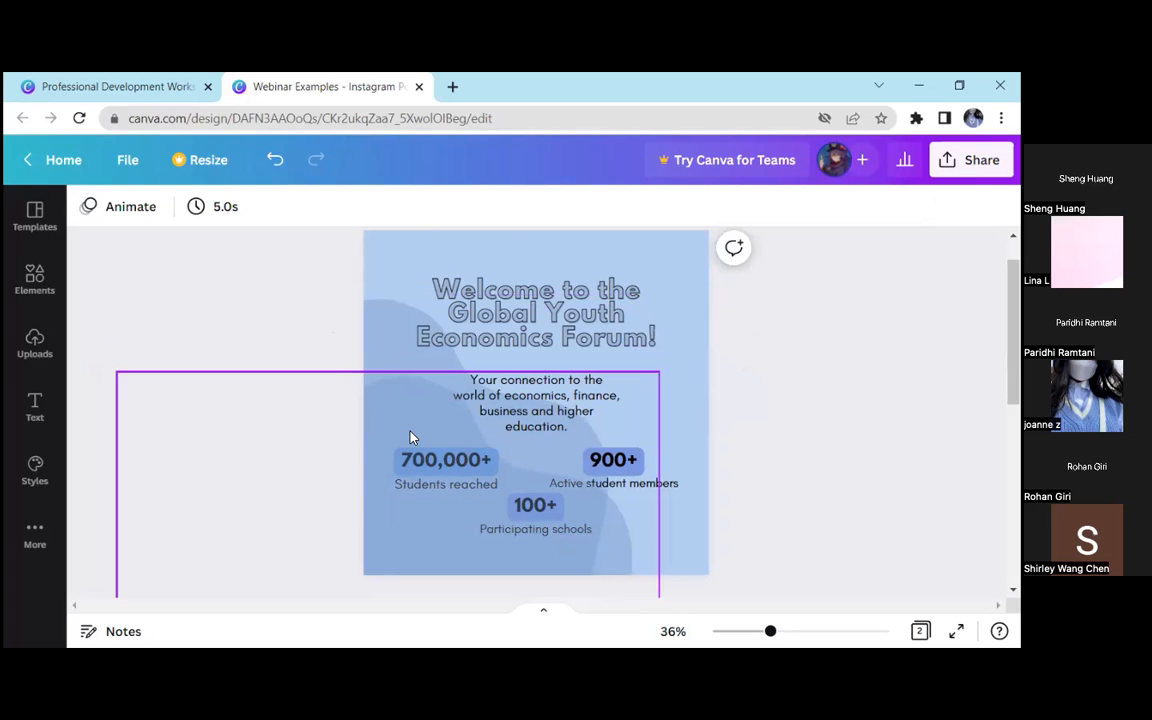
{"action": "left_click_drag", "start_coordinate": [435, 420], "coordinate": [661, 471]}
{"action": "left_click", "coordinate": [831, 206]}
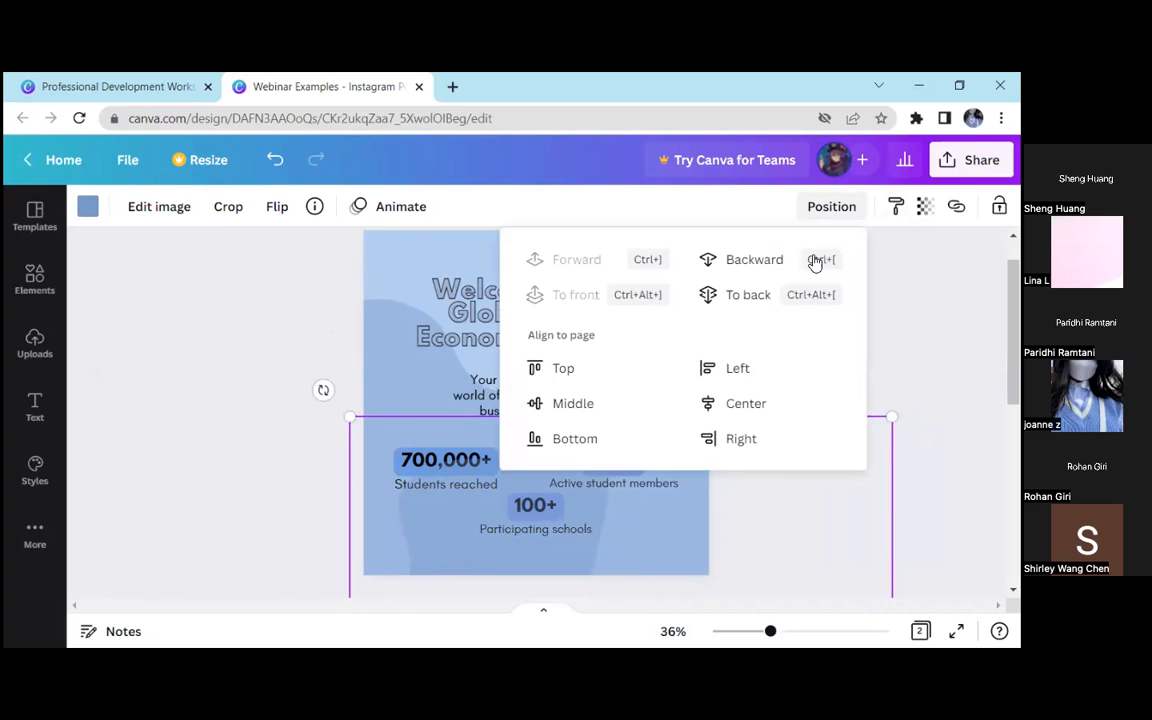
{"action": "left_click", "coordinate": [767, 311]}
{"action": "left_click", "coordinate": [861, 332]}
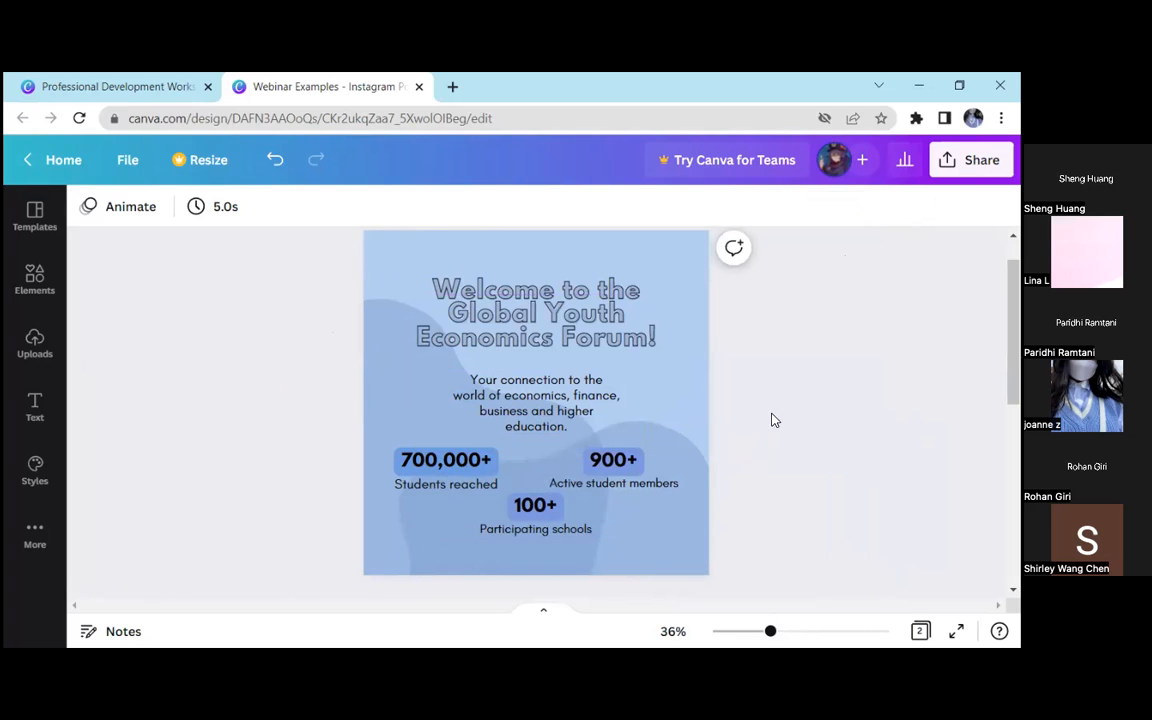
Nudge the duplicate blob slightly upward in the lower-right part of the post
{"action": "left_click", "coordinate": [682, 535]}
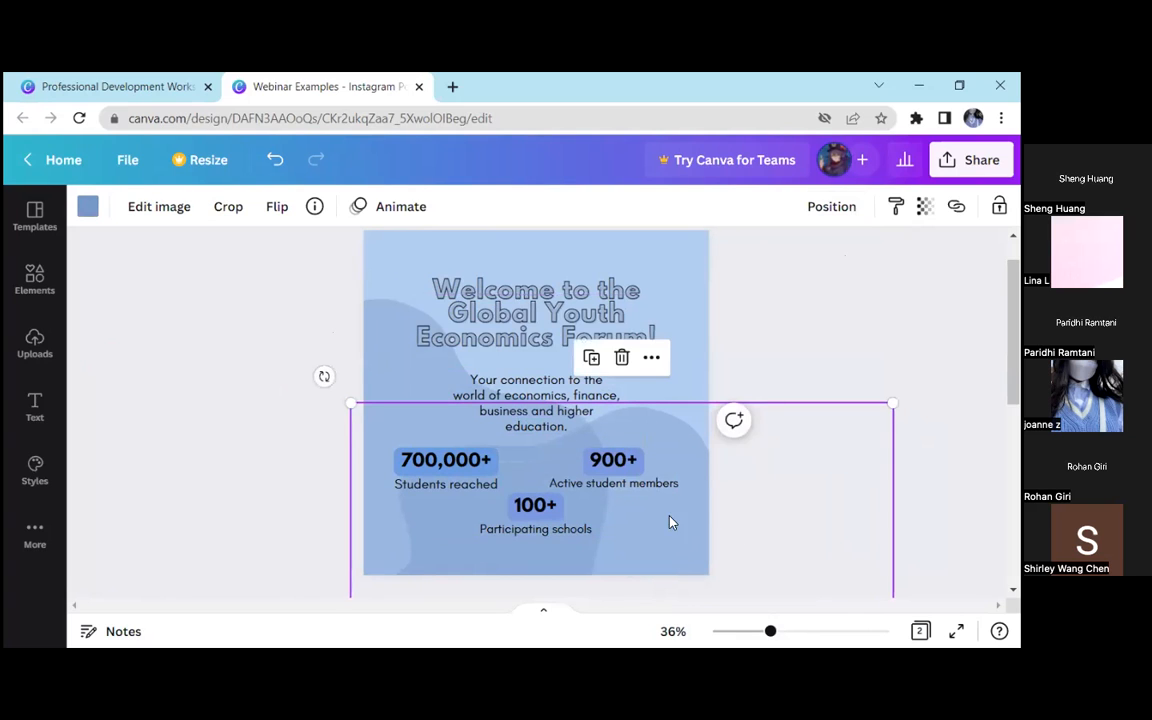
{"action": "left_click", "coordinate": [652, 527]}
{"action": "left_click_drag", "start_coordinate": [651, 530], "coordinate": [658, 525]}
{"action": "left_click", "coordinate": [793, 598]}
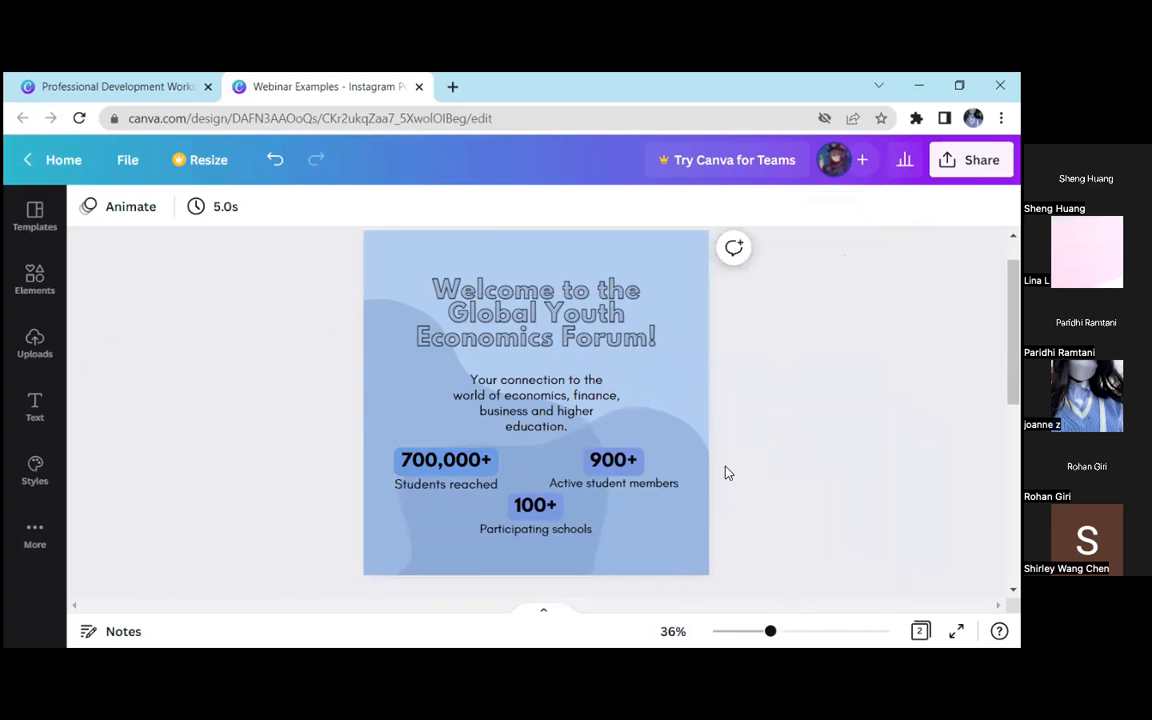
{"action": "left_click", "coordinate": [609, 397]}
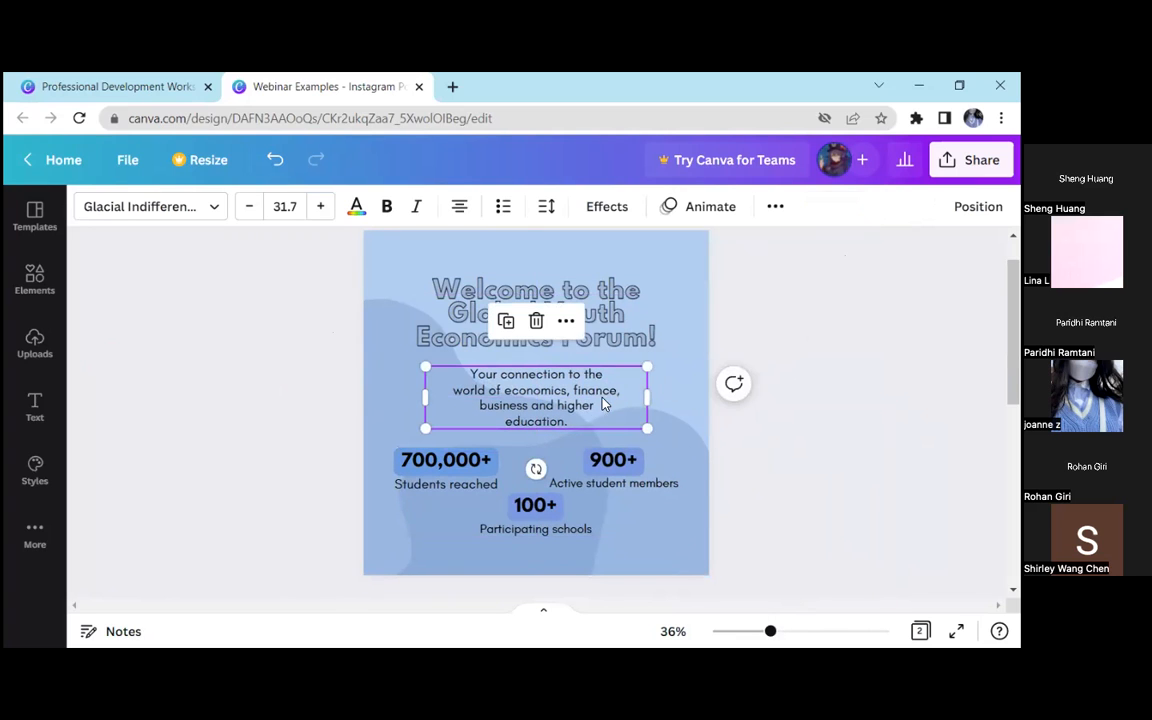
{"action": "left_click", "coordinate": [738, 335]}
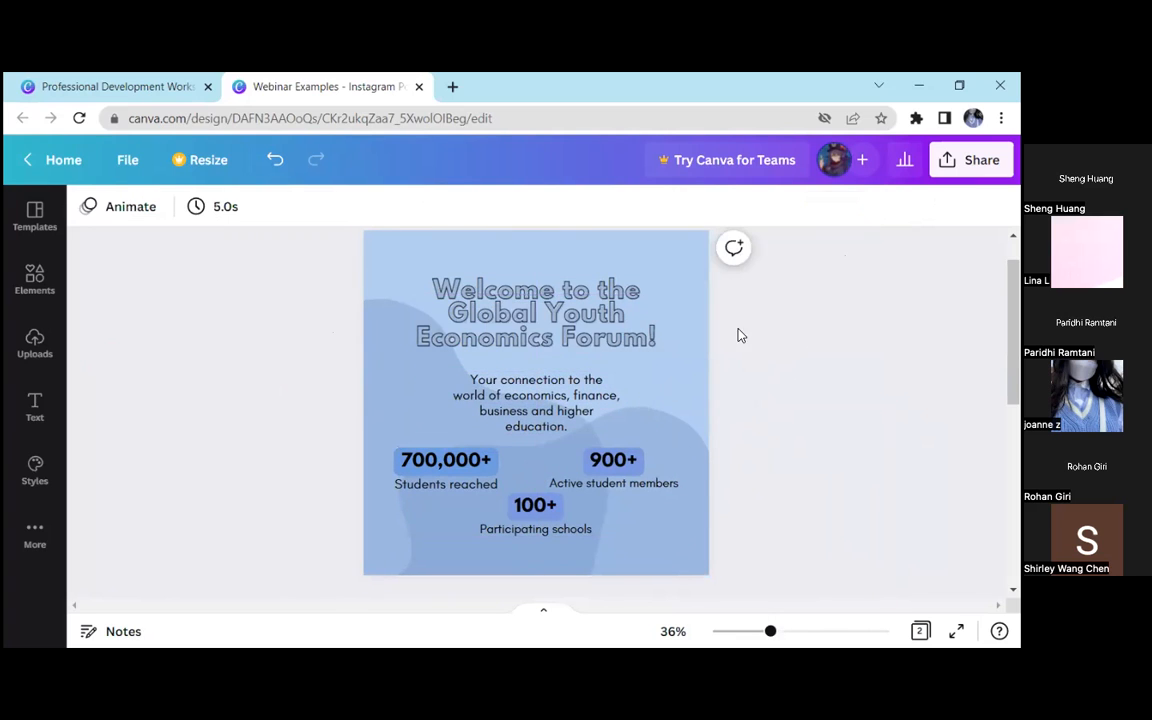
Browse all the style colour palettes and apply the green, cream, yellow, white, blue and red one to the page
{"action": "left_click", "coordinate": [38, 474]}
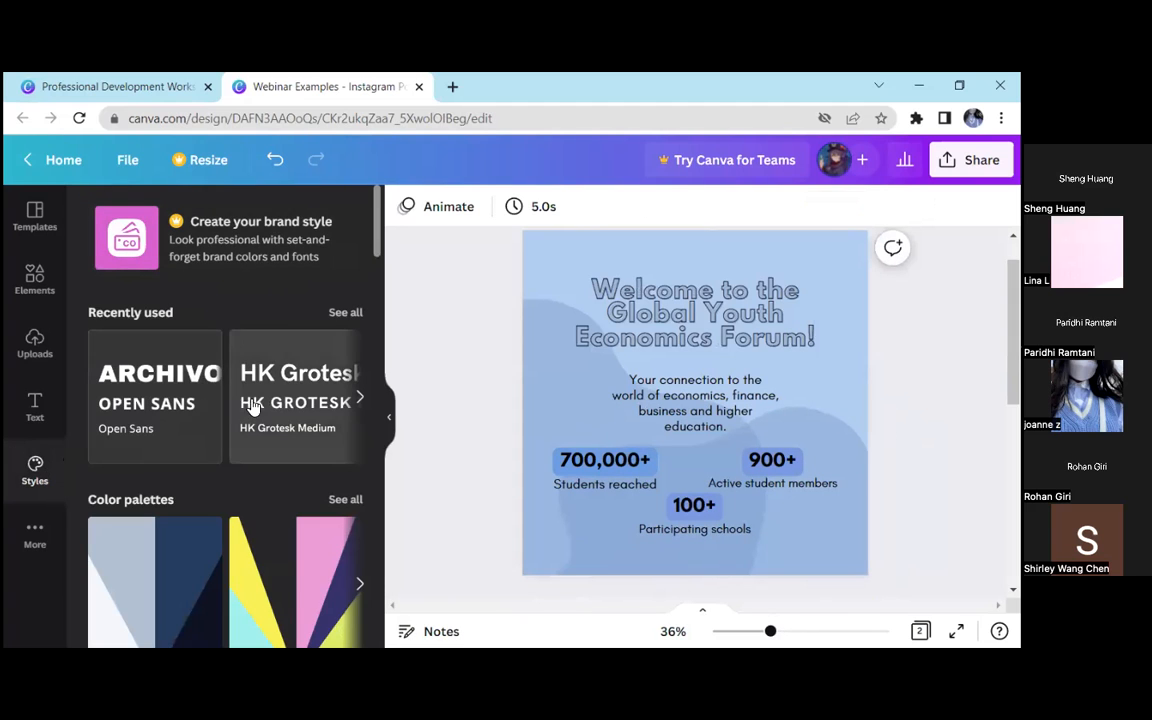
{"action": "scroll", "coordinate": [272, 382], "scroll_direction": "down", "scroll_amount": 2}
{"action": "scroll", "coordinate": [272, 382], "scroll_direction": "down", "scroll_amount": 1}
{"action": "left_click", "coordinate": [336, 326]}
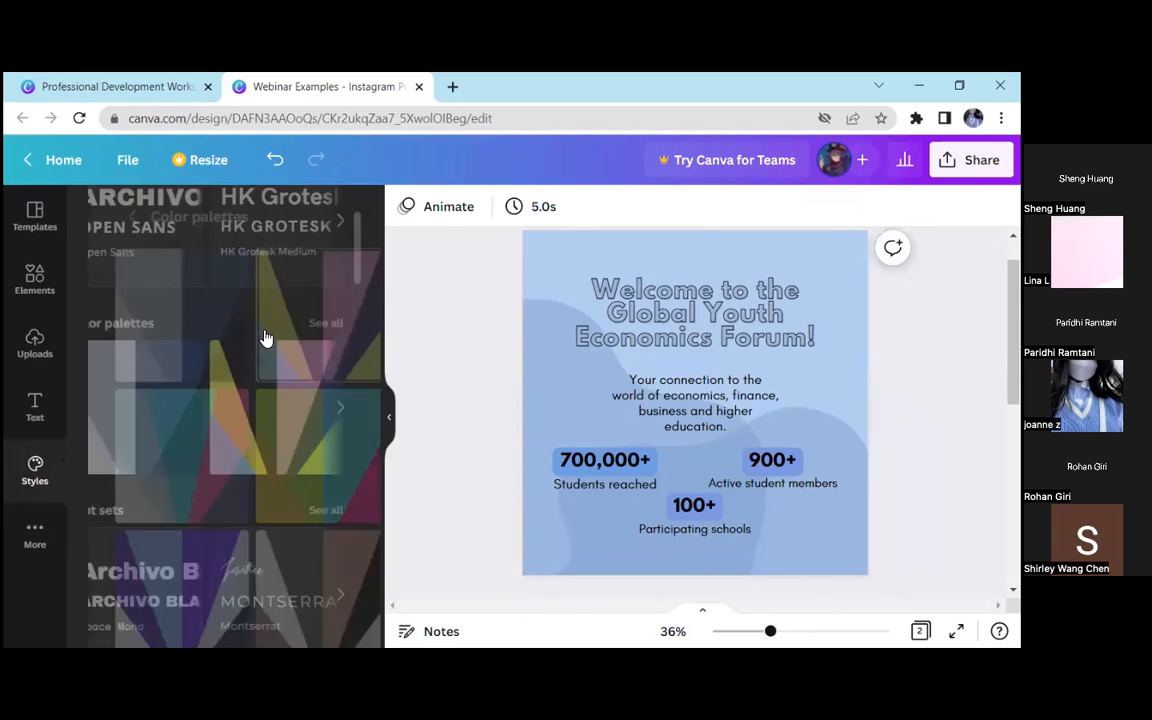
{"action": "scroll", "coordinate": [155, 318], "scroll_direction": "down", "scroll_amount": 5}
{"action": "scroll", "coordinate": [155, 318], "scroll_direction": "down", "scroll_amount": 8}
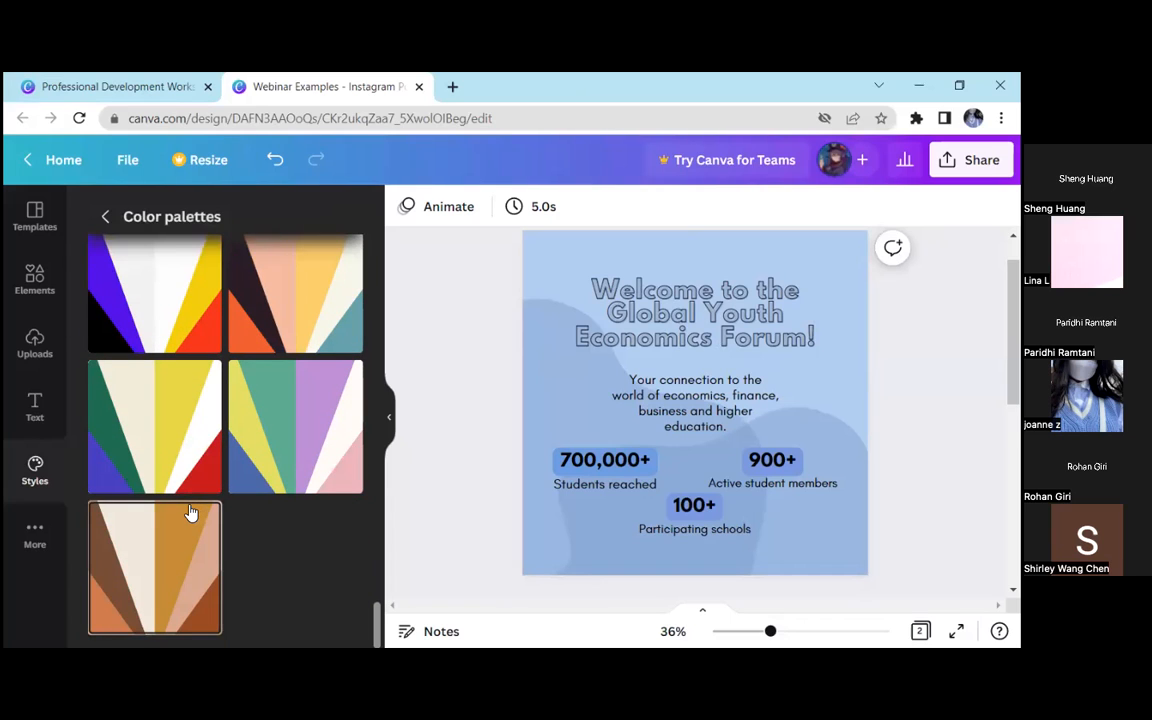
{"action": "left_click", "coordinate": [167, 436]}
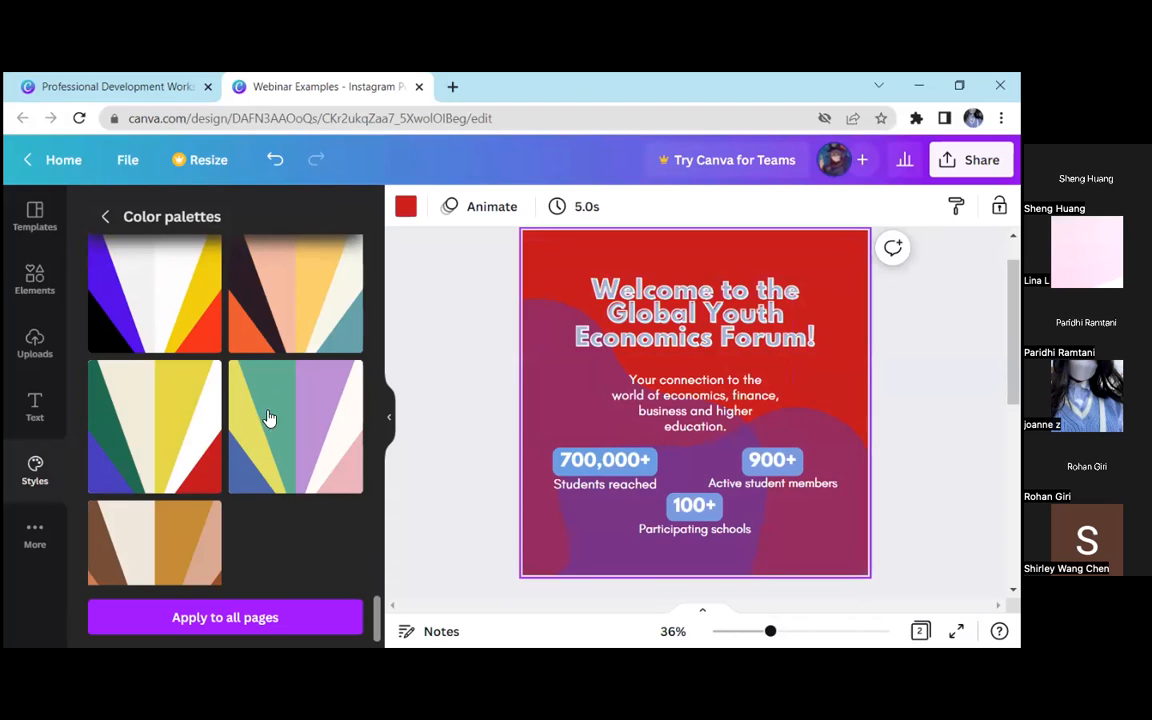
Shuffle the applied green, cream, yellow, white, blue and red palette repeatedly to try different colour distributions on the page
{"action": "left_click", "coordinate": [199, 427]}
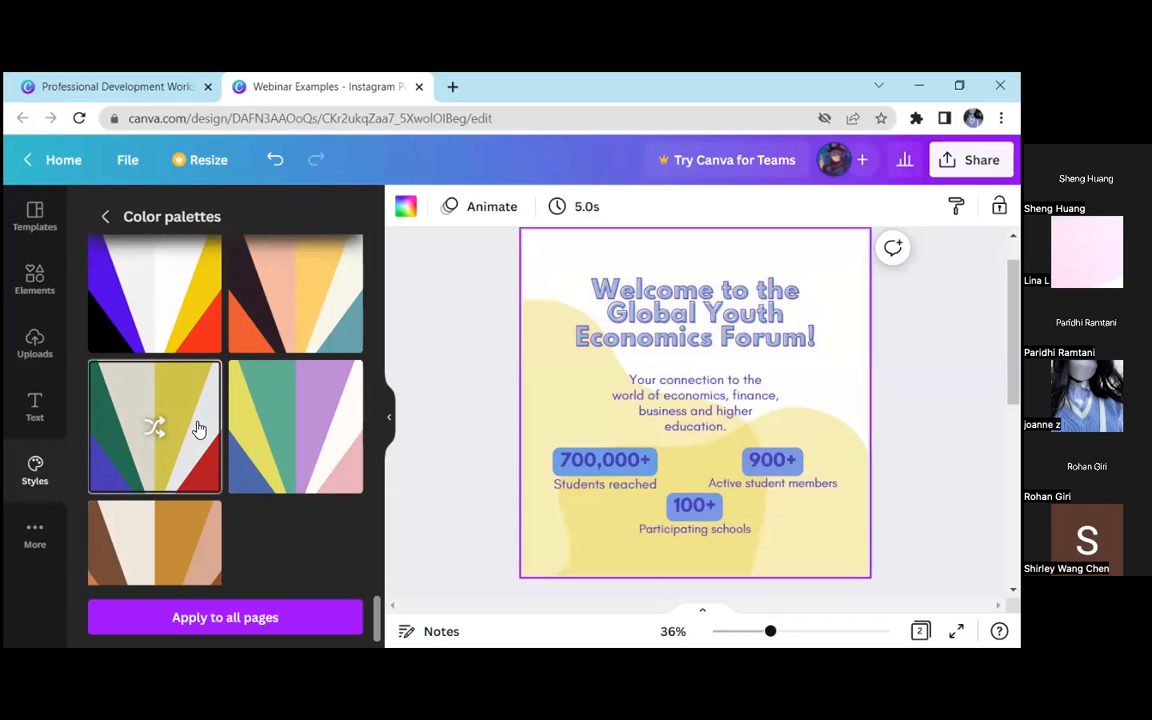
{"action": "left_click", "coordinate": [199, 428]}
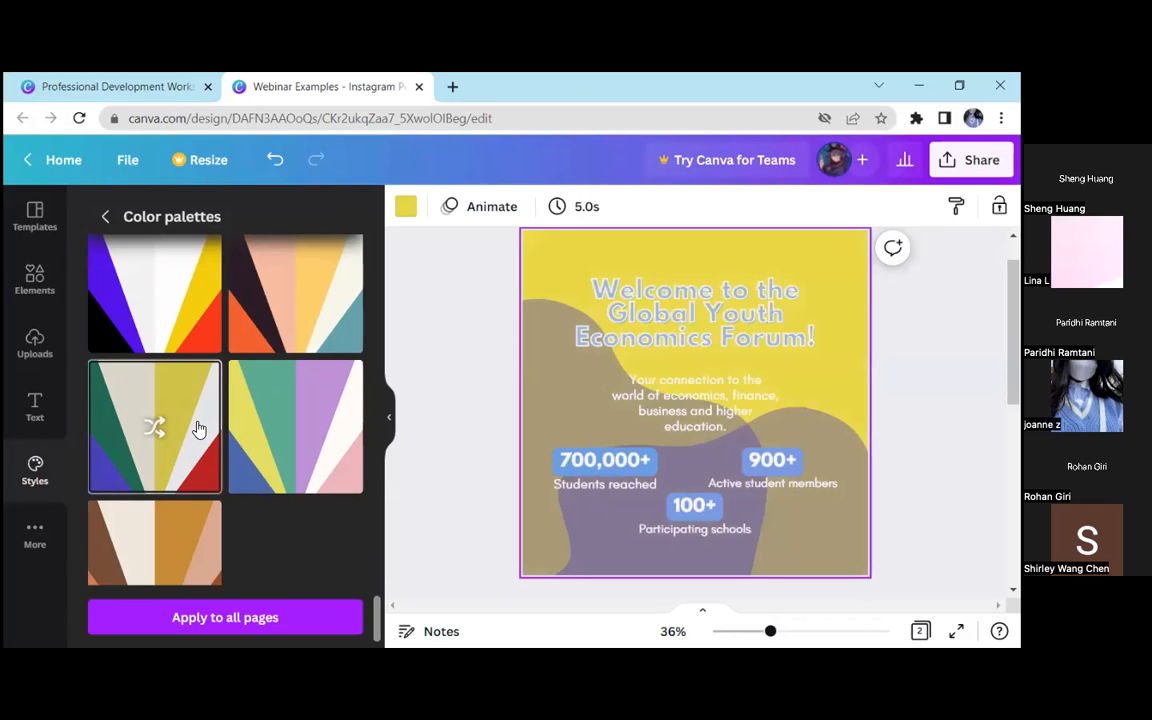
{"action": "left_click", "coordinate": [199, 428]}
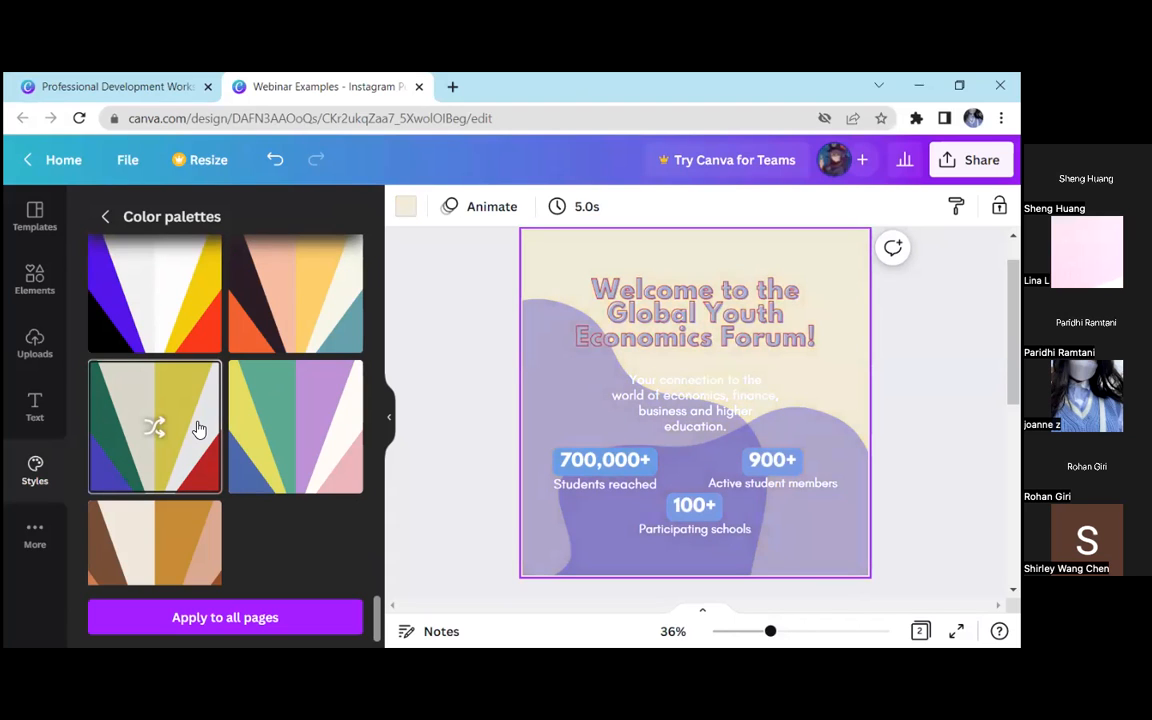
{"action": "left_click", "coordinate": [199, 428]}
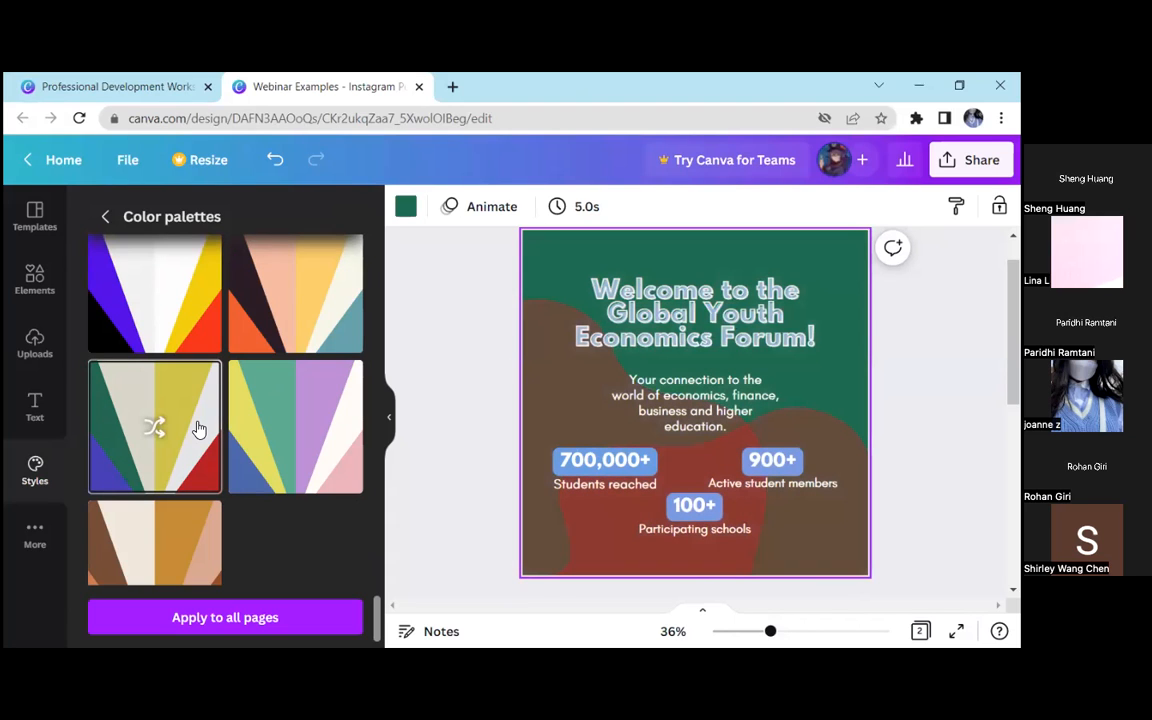
{"action": "left_click", "coordinate": [199, 428]}
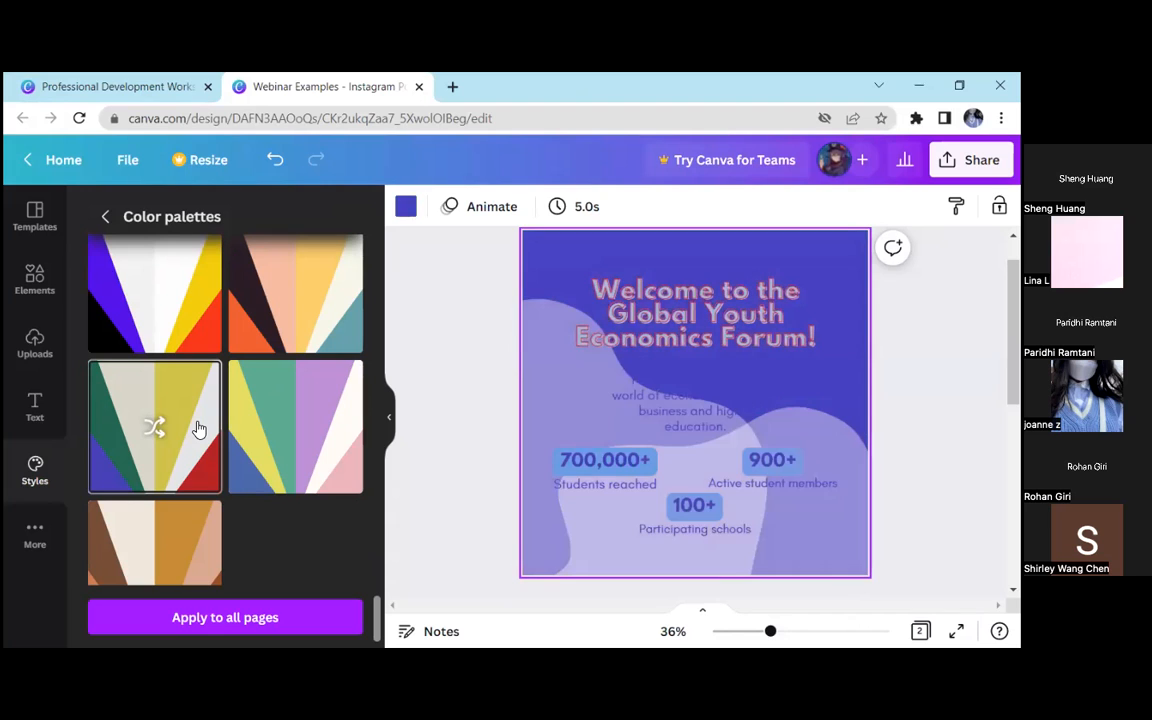
{"action": "left_click", "coordinate": [199, 428]}
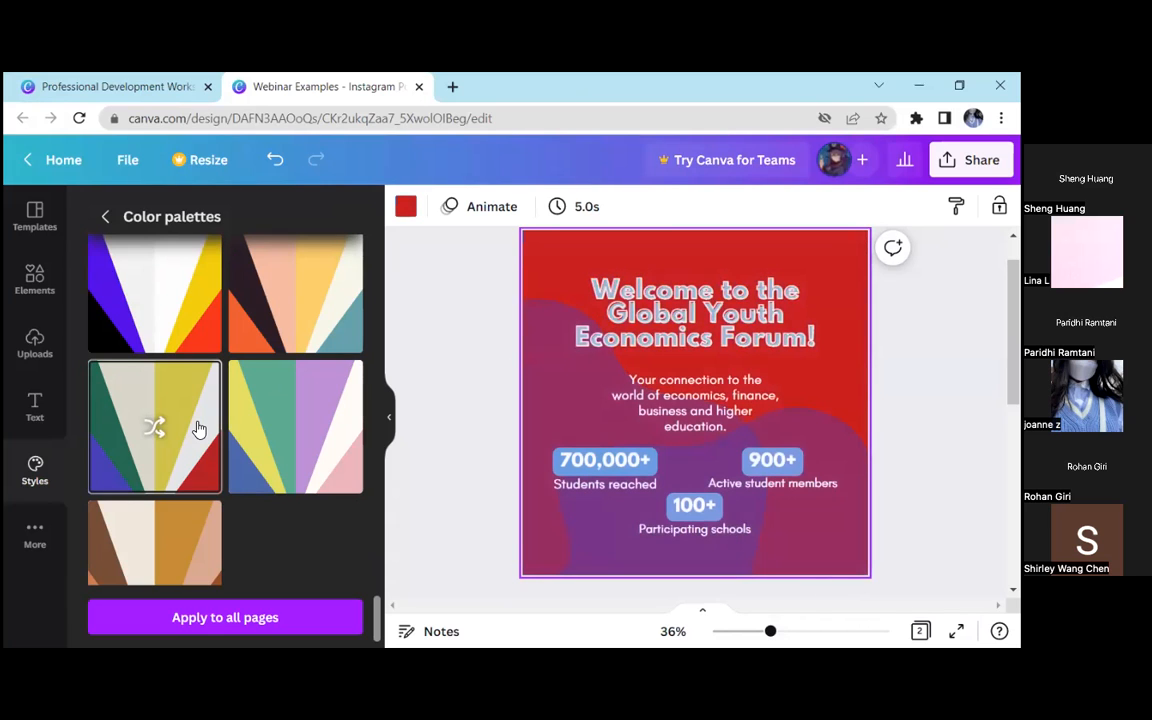
{"action": "left_click", "coordinate": [199, 428]}
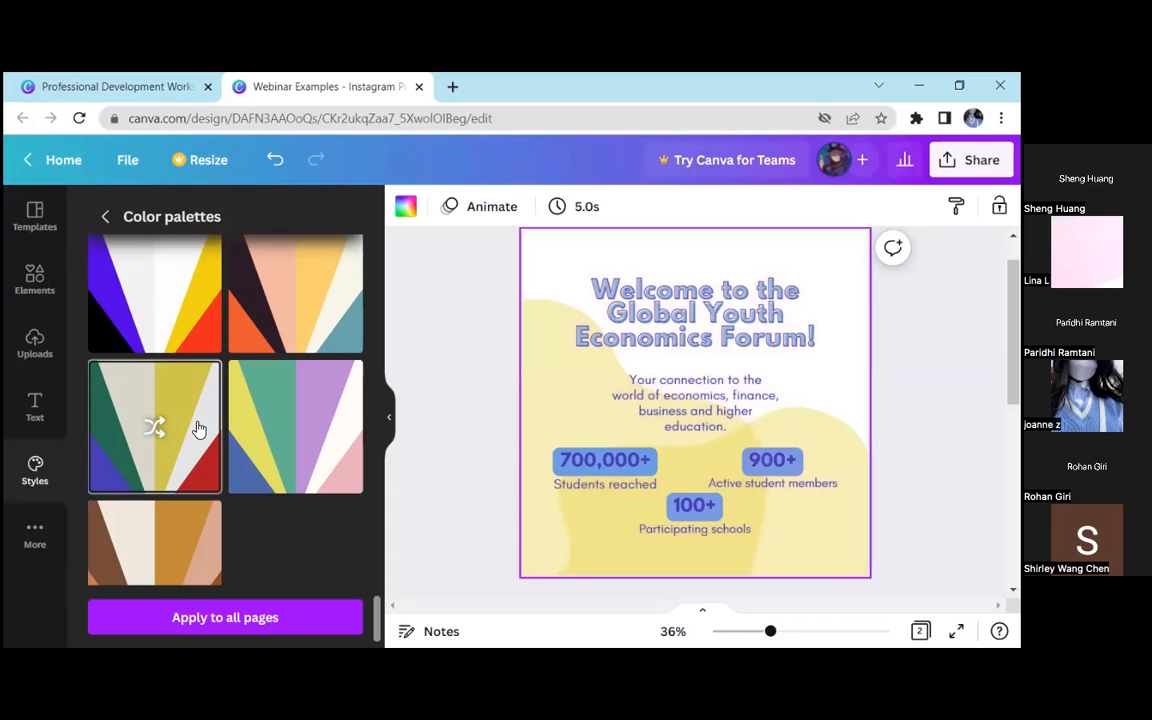
{"action": "left_click", "coordinate": [199, 428]}
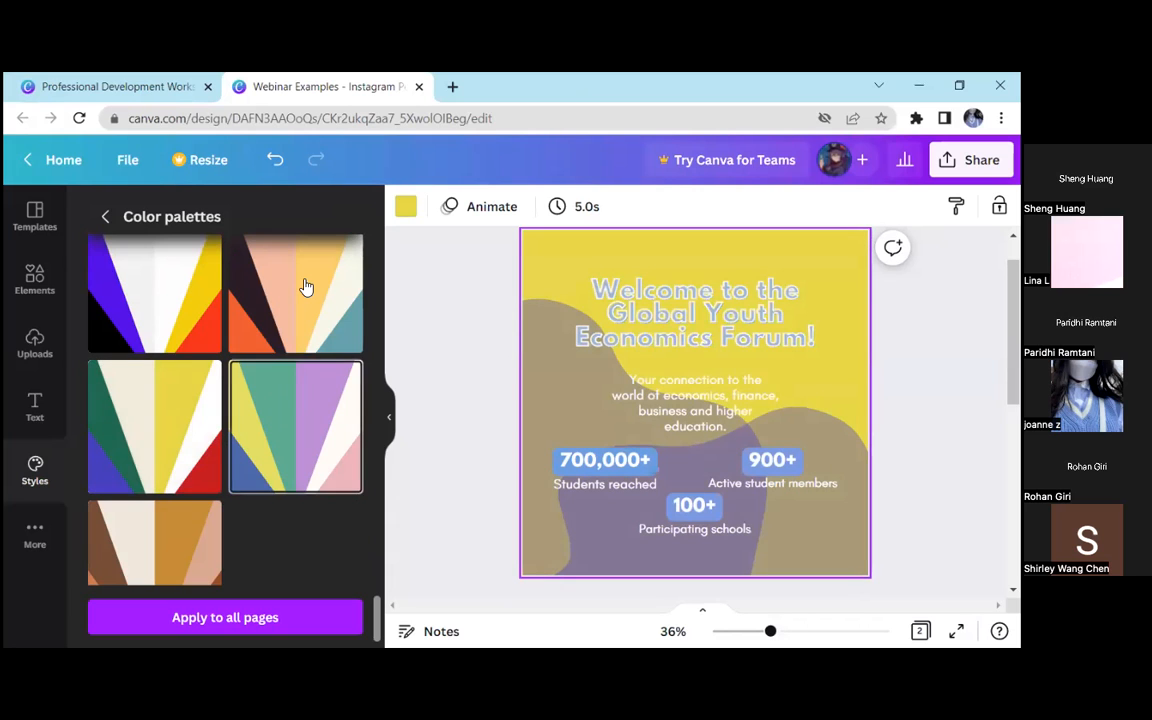
Apply the dark plum, peach, yellow, cream, orange and teal colour palette to the page
{"action": "left_click", "coordinate": [306, 284]}
{"action": "scroll", "coordinate": [180, 341], "scroll_direction": "up", "scroll_amount": 2}
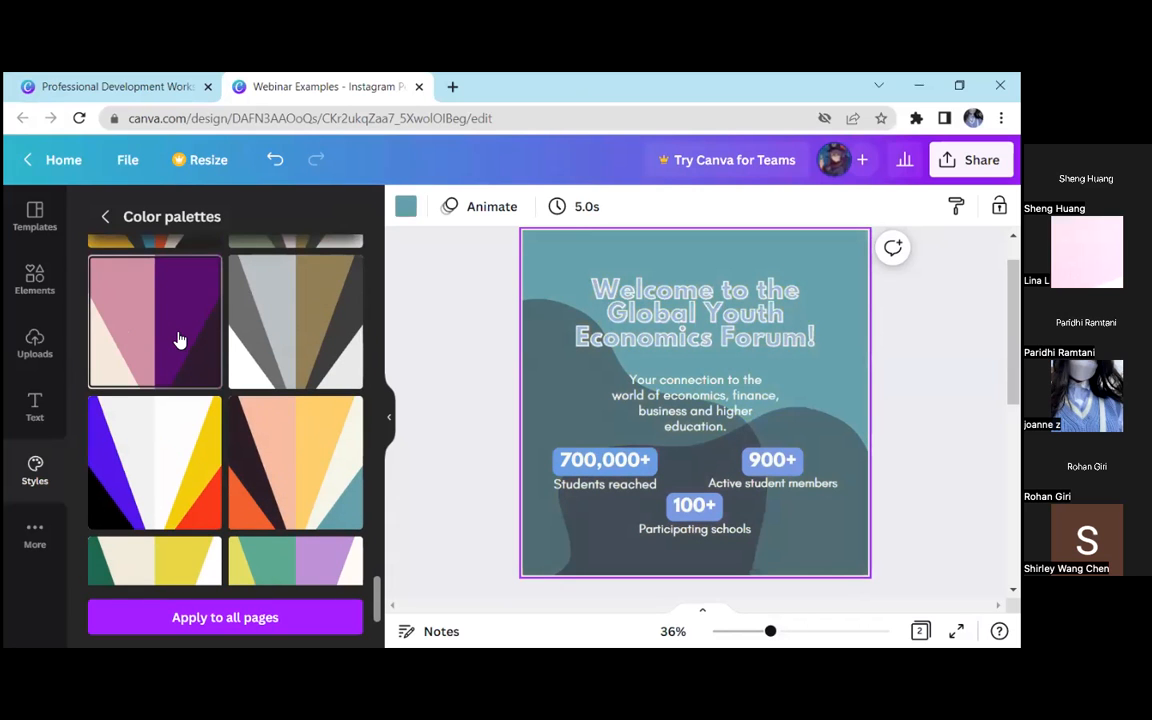
Try the pink and purple, grey and gold, brown and orange, and yellow and lilac colour palettes on the page
{"action": "left_click", "coordinate": [180, 341]}
{"action": "left_click", "coordinate": [309, 355]}
{"action": "scroll", "coordinate": [253, 356], "scroll_direction": "up", "scroll_amount": 3}
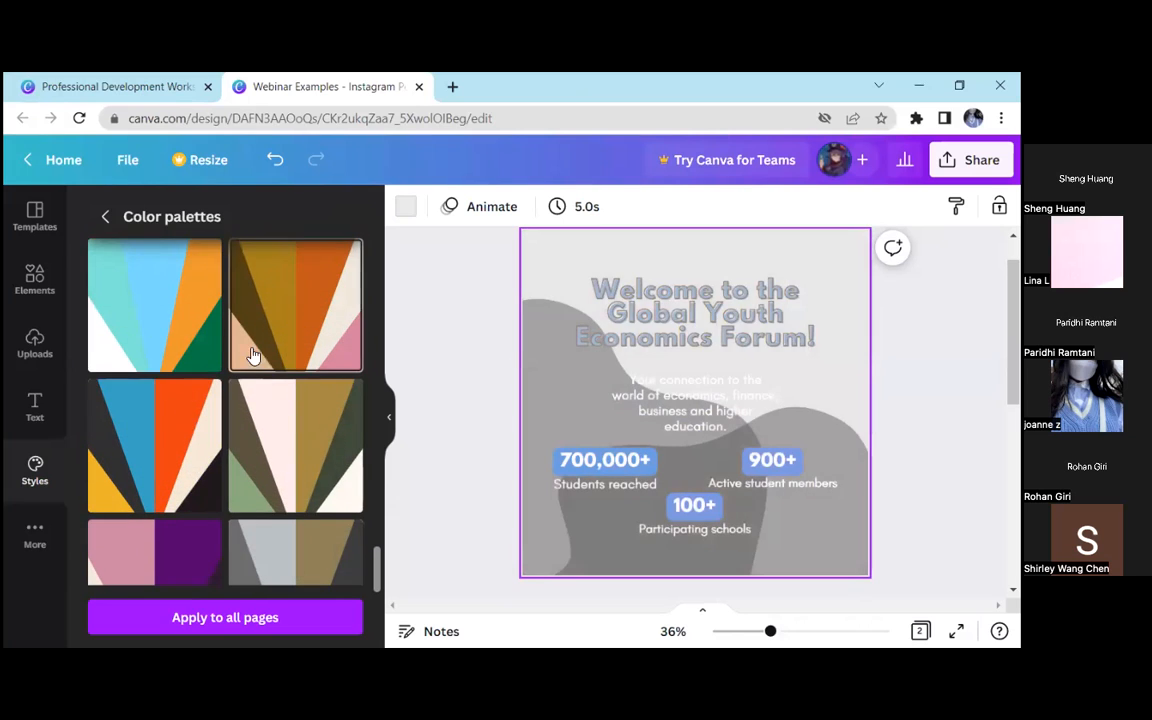
{"action": "left_click", "coordinate": [309, 319]}
{"action": "left_click", "coordinate": [297, 328]}
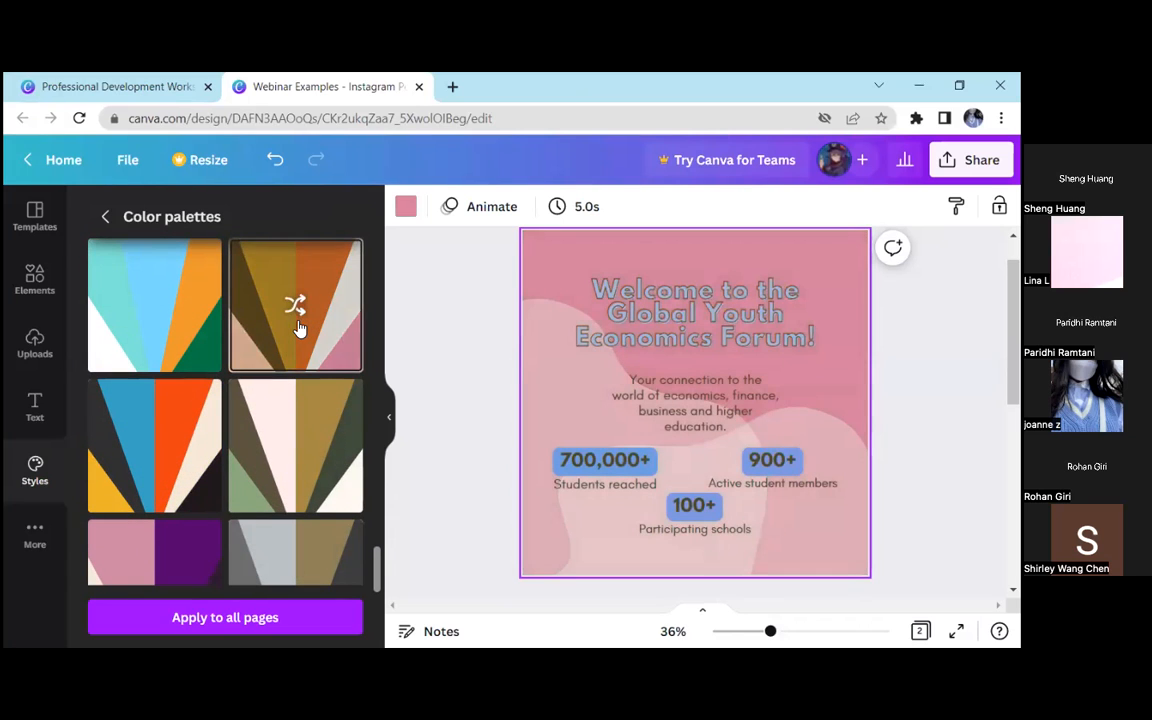
{"action": "scroll", "coordinate": [297, 328], "scroll_direction": "up", "scroll_amount": 1}
{"action": "left_click", "coordinate": [303, 280]}
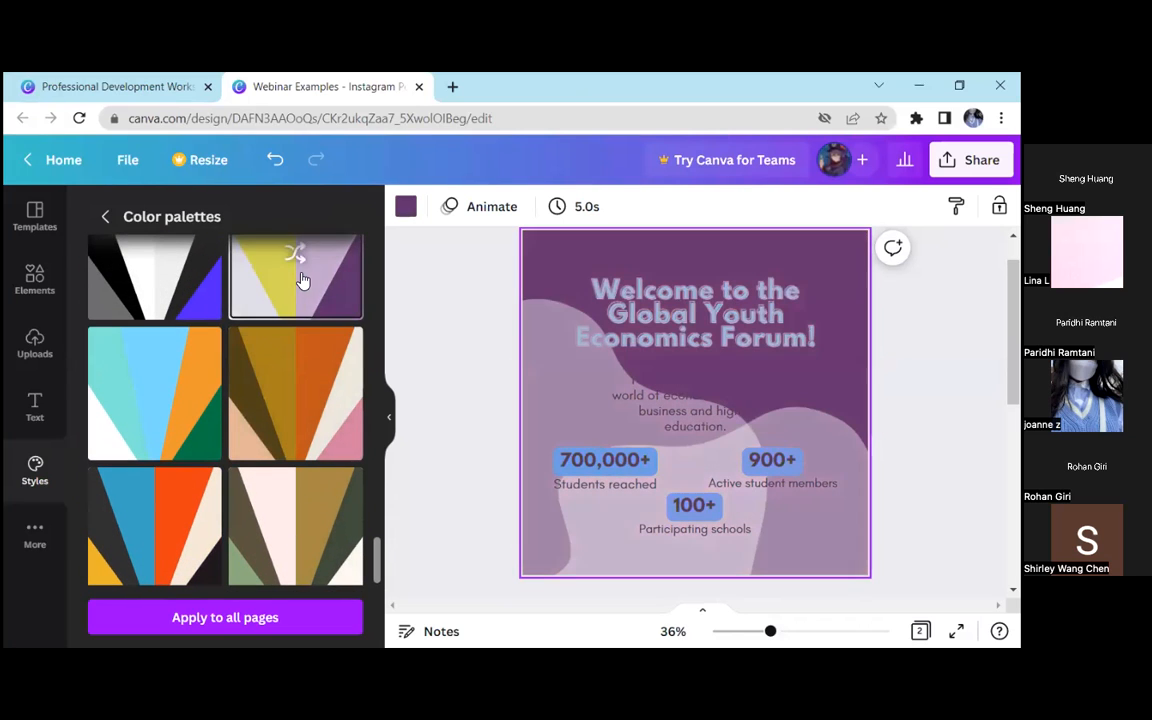
Apply the black, grey, white and violet-blue colour palette to the page and return to the style overview
{"action": "left_click", "coordinate": [314, 386]}
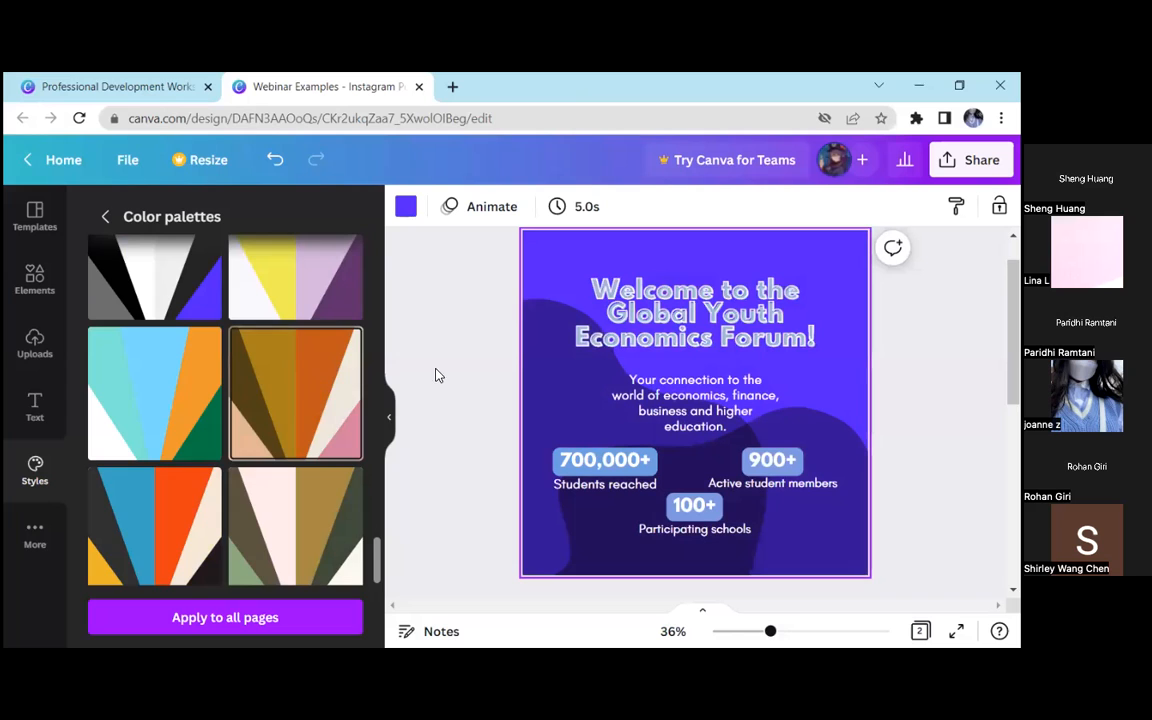
{"action": "scroll", "coordinate": [286, 406], "scroll_direction": "down", "scroll_amount": 3}
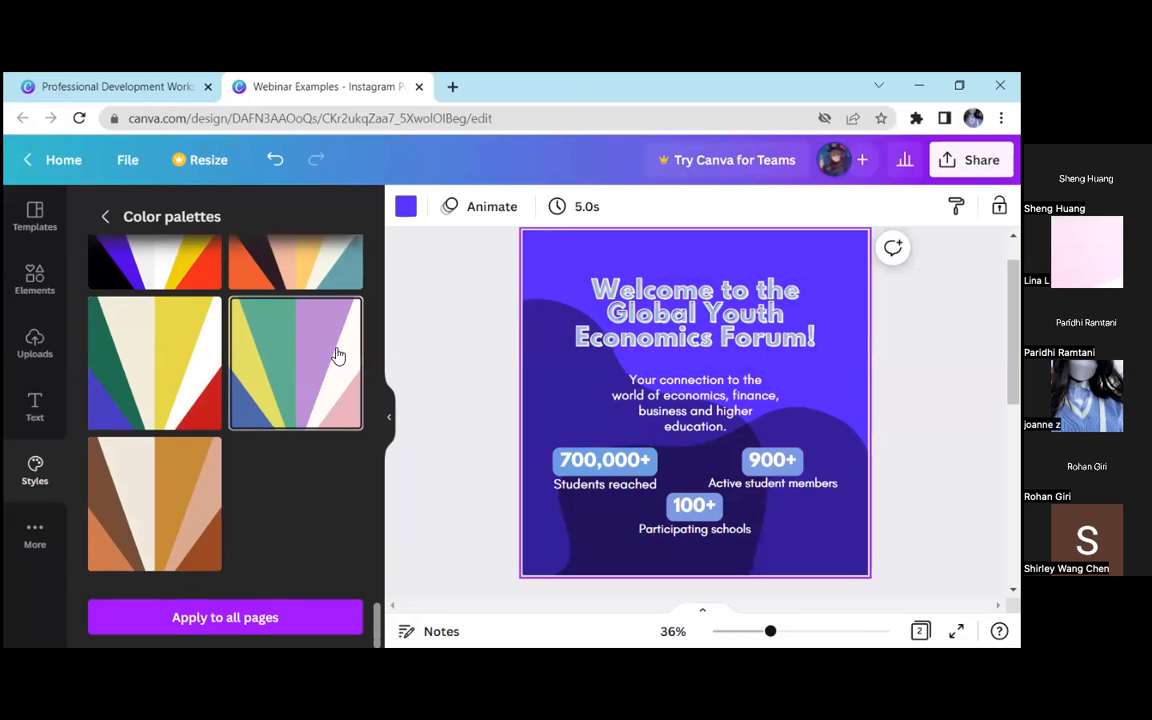
{"action": "left_click", "coordinate": [105, 216]}
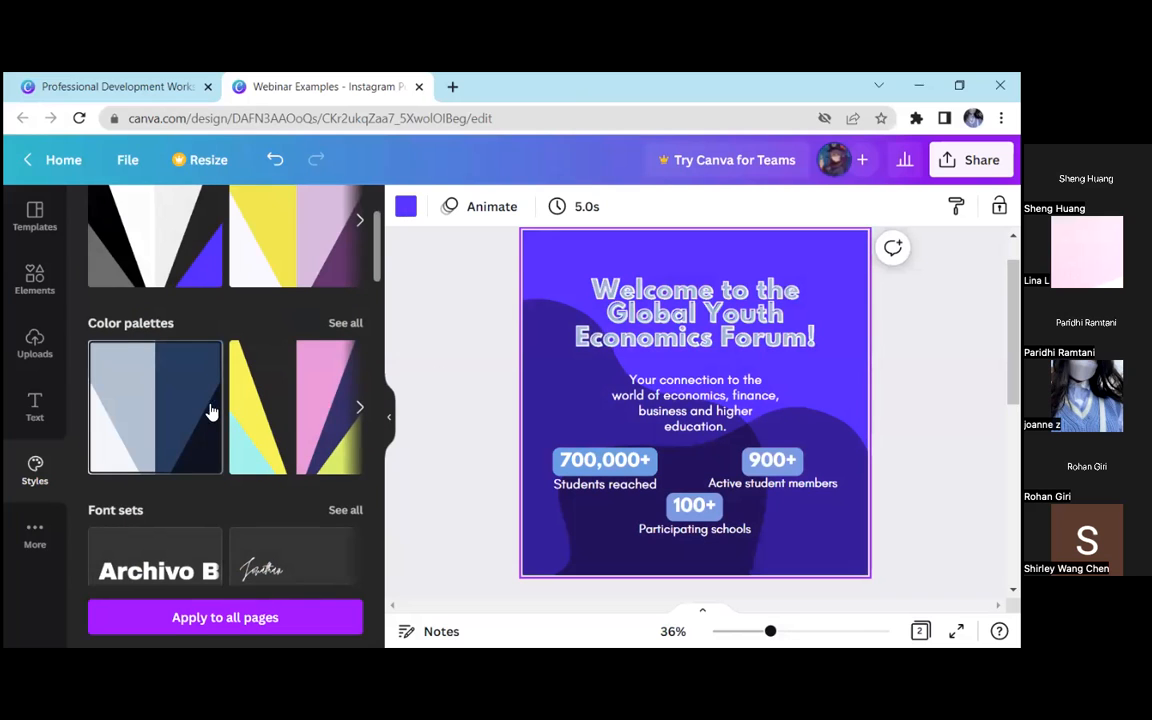
Browse the full list of font sets and apply the Suranna and Josefin Sans Thin set to the page
{"action": "scroll", "coordinate": [260, 420], "scroll_direction": "down", "scroll_amount": 2}
{"action": "left_click", "coordinate": [344, 338]}
{"action": "scroll", "coordinate": [275, 330], "scroll_direction": "down", "scroll_amount": 3}
{"action": "scroll", "coordinate": [272, 330], "scroll_direction": "down", "scroll_amount": 5}
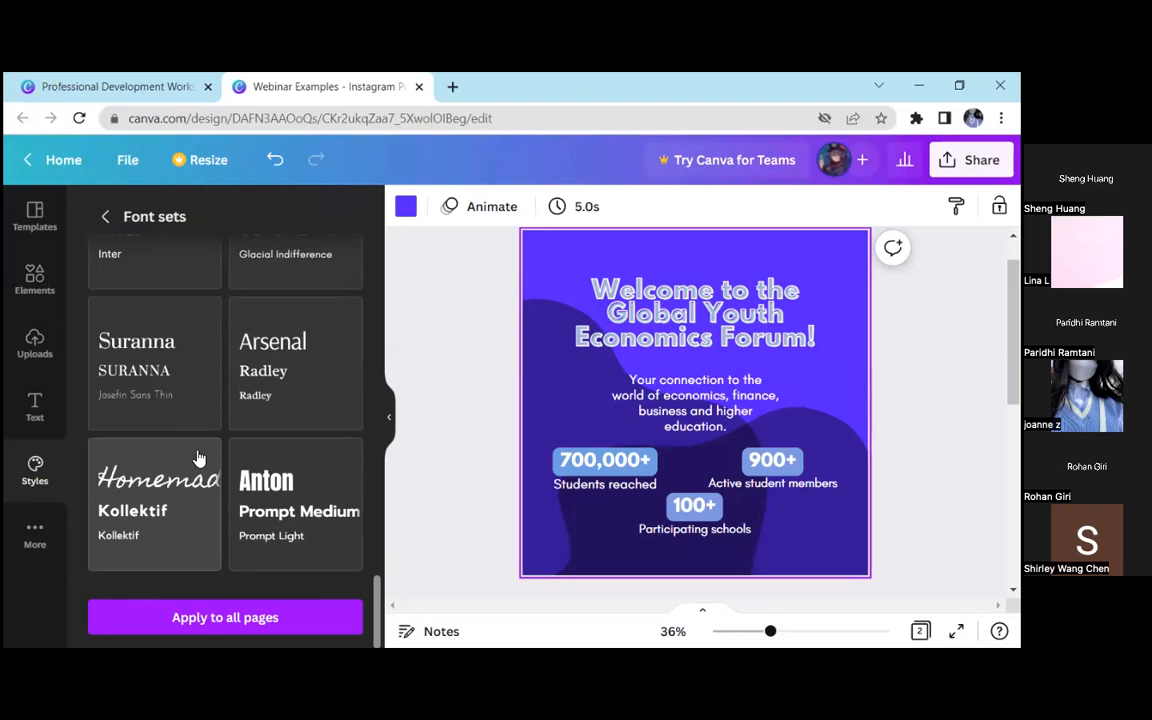
{"action": "left_click", "coordinate": [184, 378]}
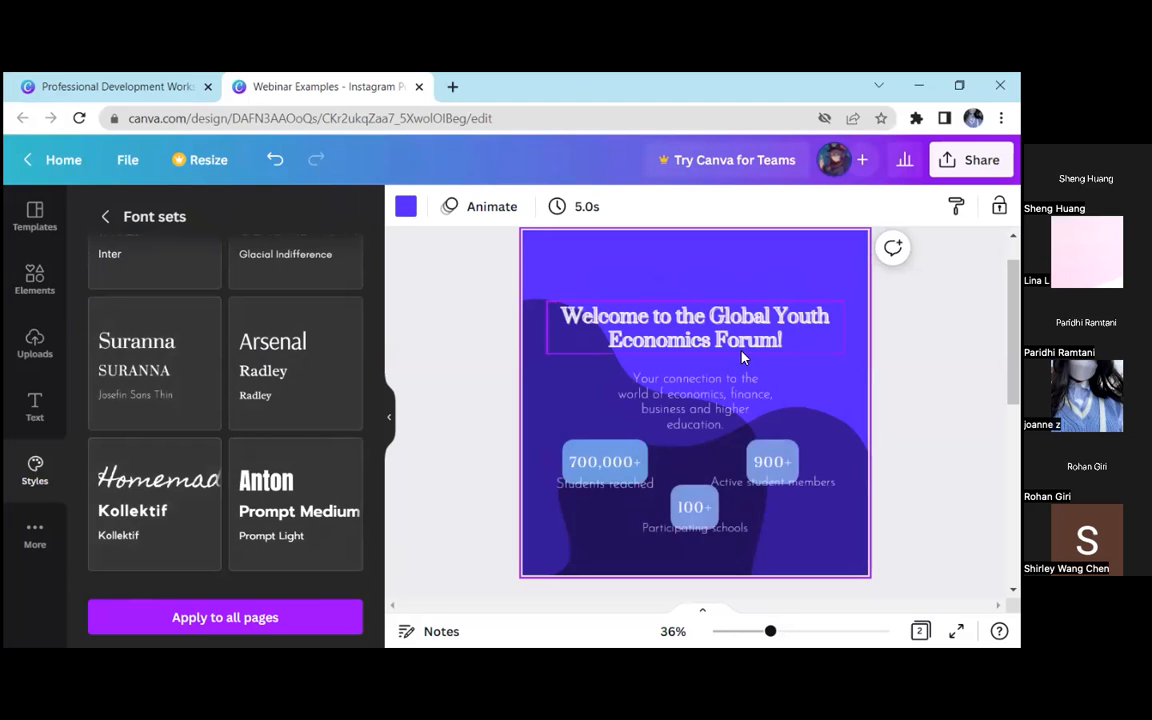
Try the Hammersmith with Playfair Display font set and the Abys with Josefin Sans set on the page
{"action": "scroll", "coordinate": [224, 373], "scroll_direction": "up", "scroll_amount": 3}
{"action": "scroll", "coordinate": [290, 403], "scroll_direction": "up", "scroll_amount": 3}
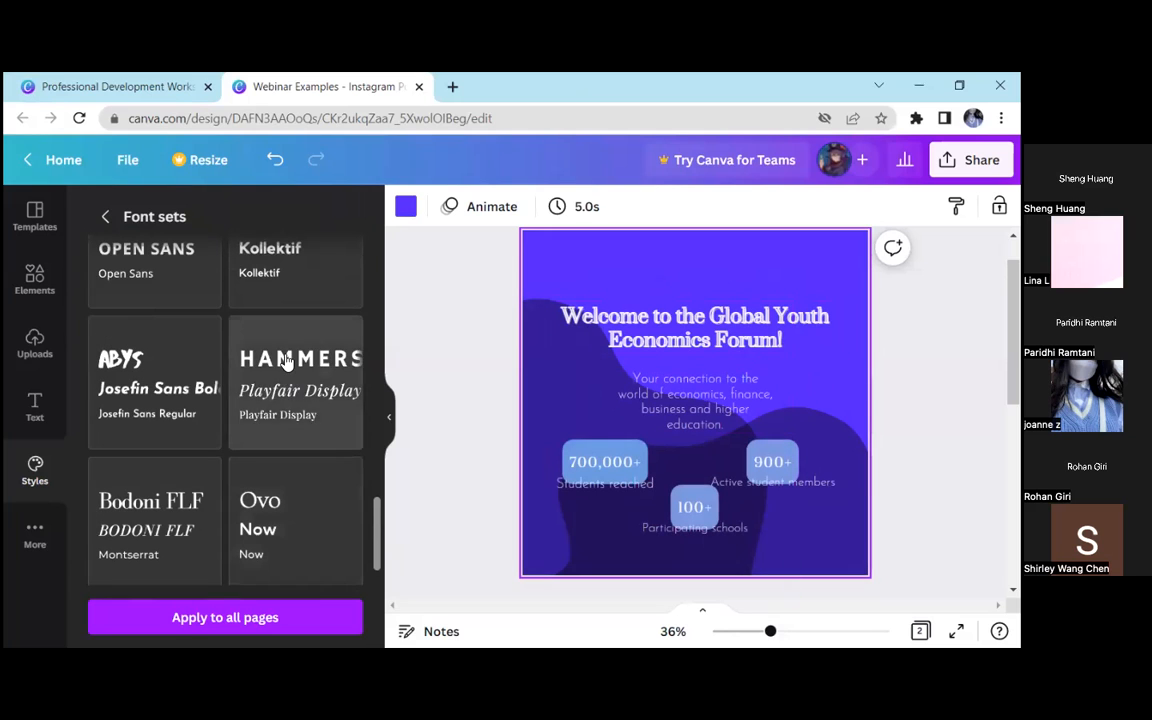
{"action": "left_click", "coordinate": [290, 360]}
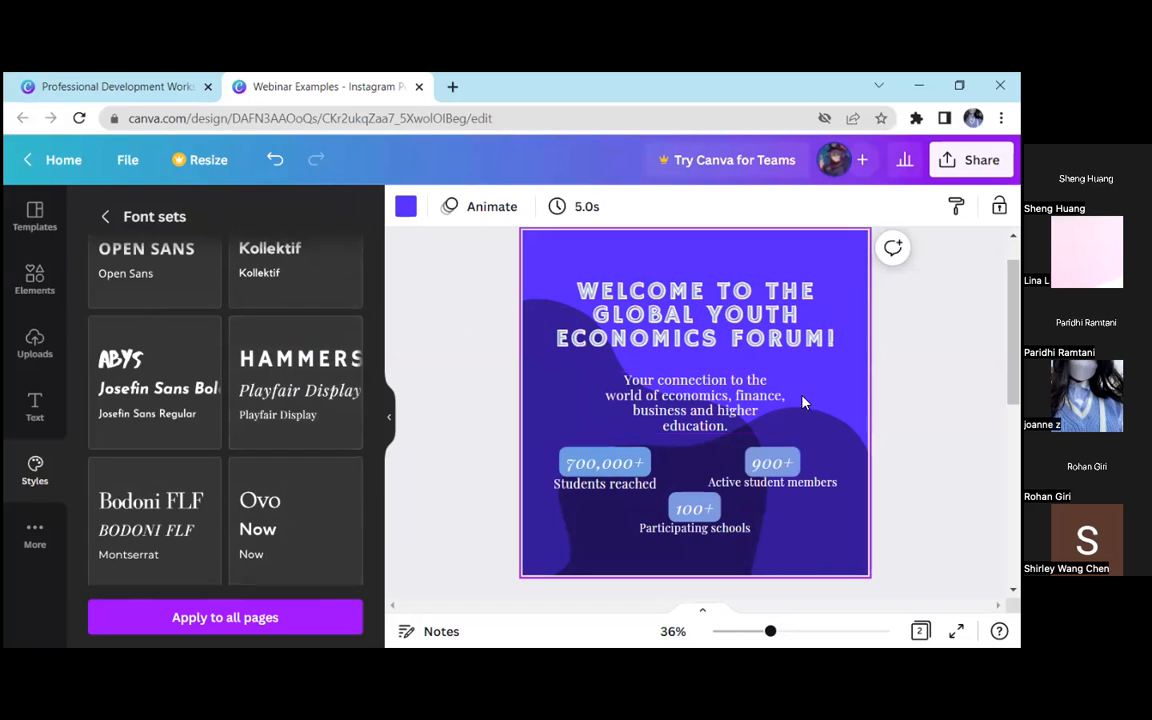
{"action": "left_click", "coordinate": [211, 396]}
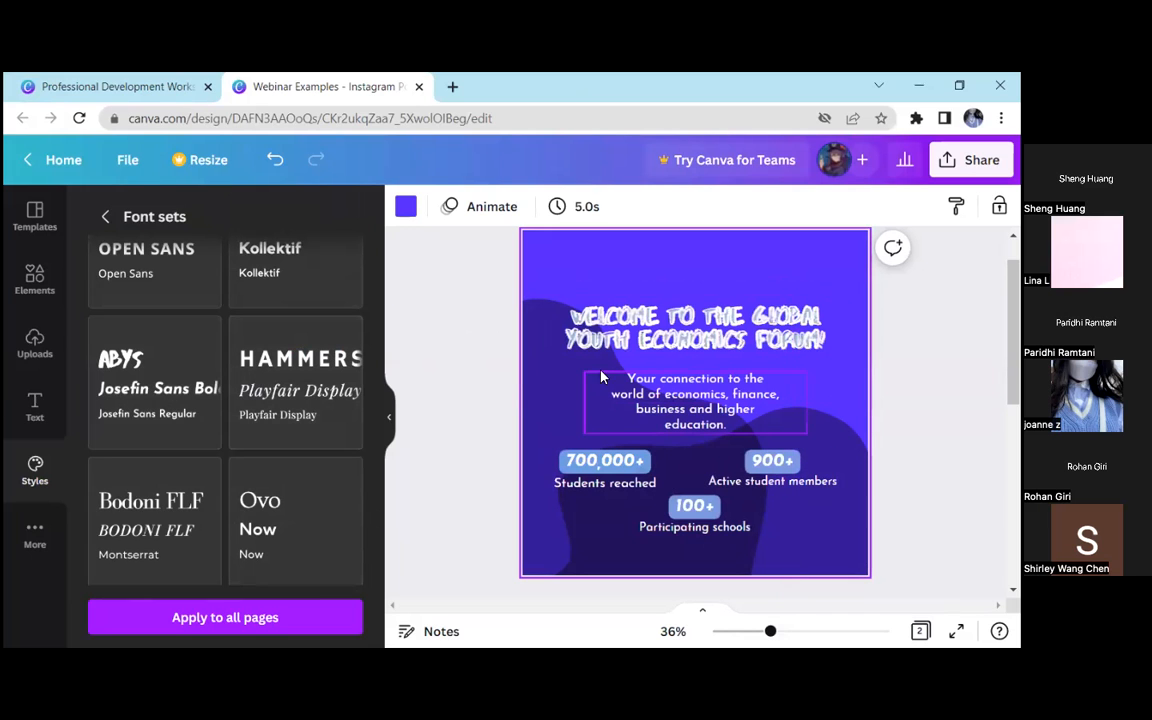
Apply the Poppins Bold and Poppins Light font set to the page and deselect it
{"action": "scroll", "coordinate": [150, 368], "scroll_direction": "up", "scroll_amount": 3}
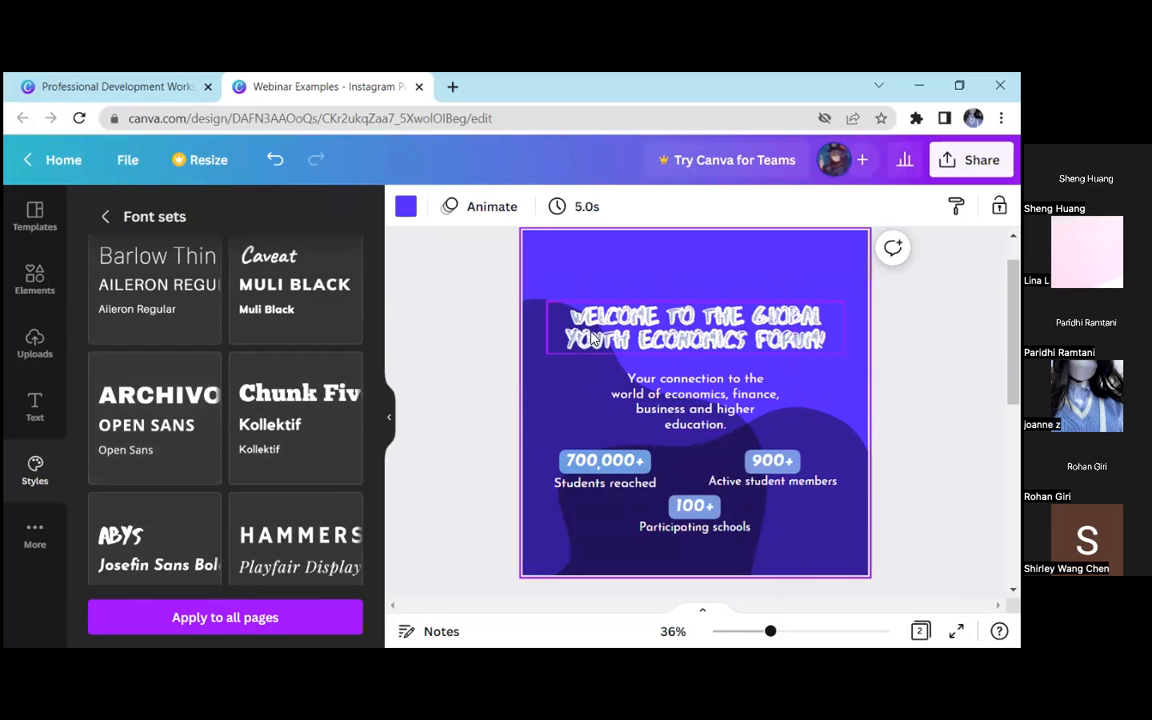
{"action": "scroll", "coordinate": [262, 334], "scroll_direction": "up", "scroll_amount": 3}
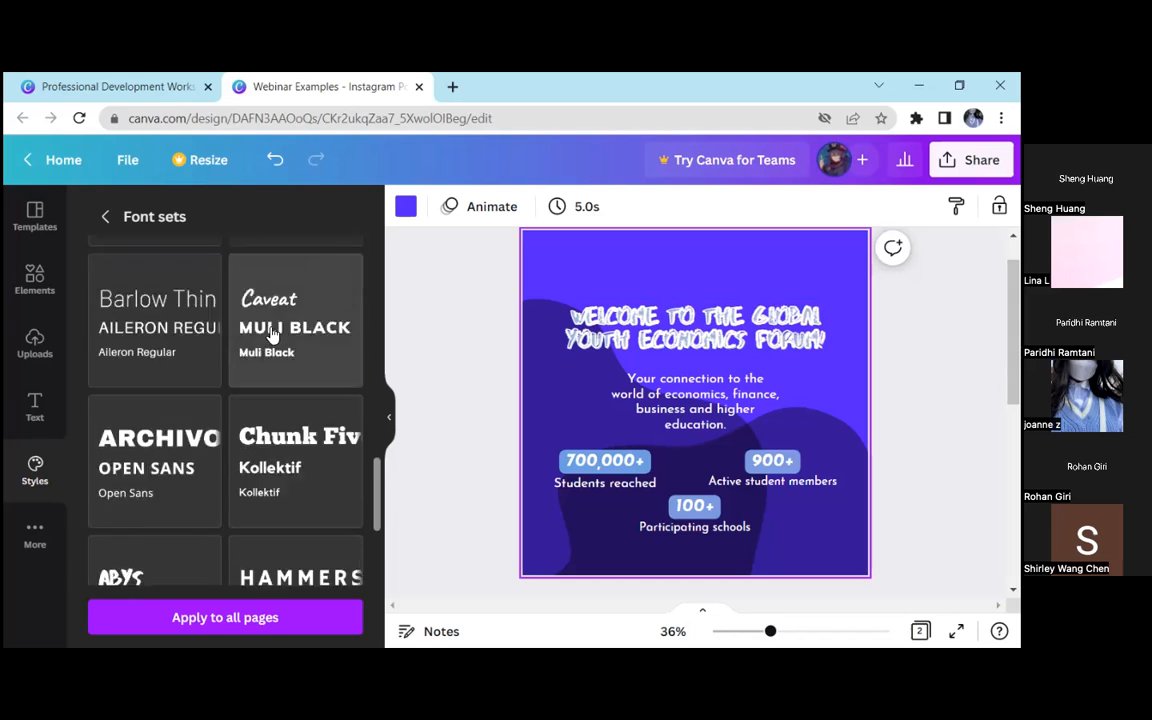
{"action": "left_click", "coordinate": [195, 342]}
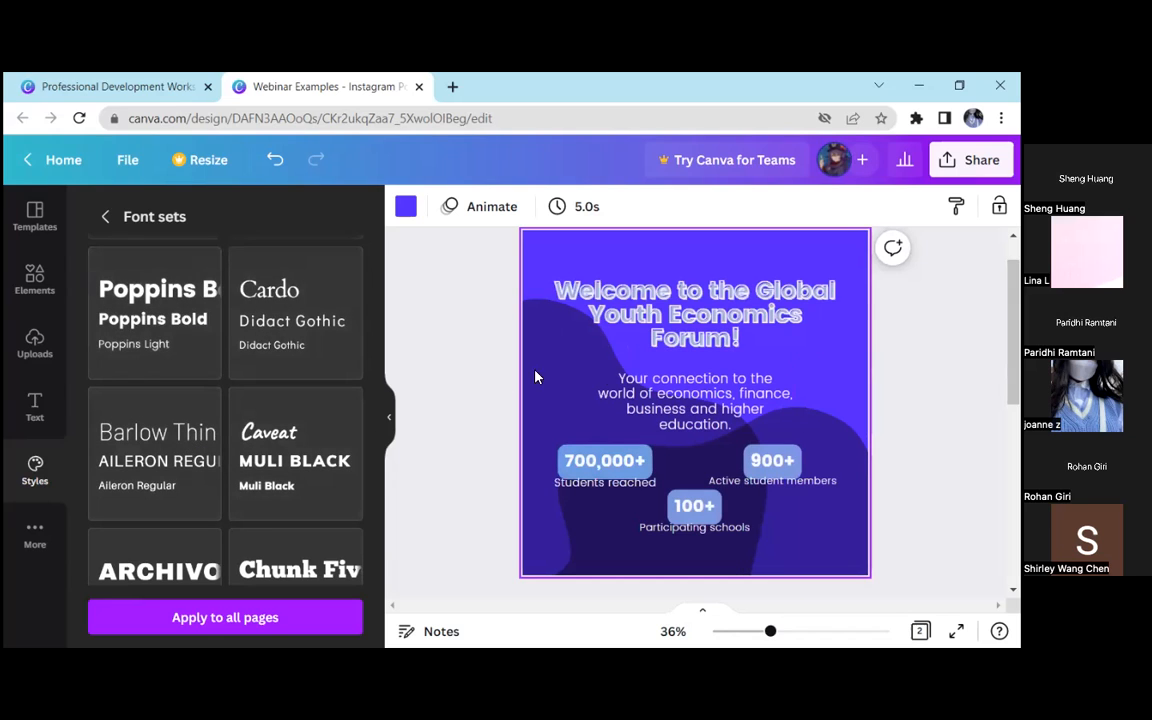
{"action": "left_click", "coordinate": [461, 360]}
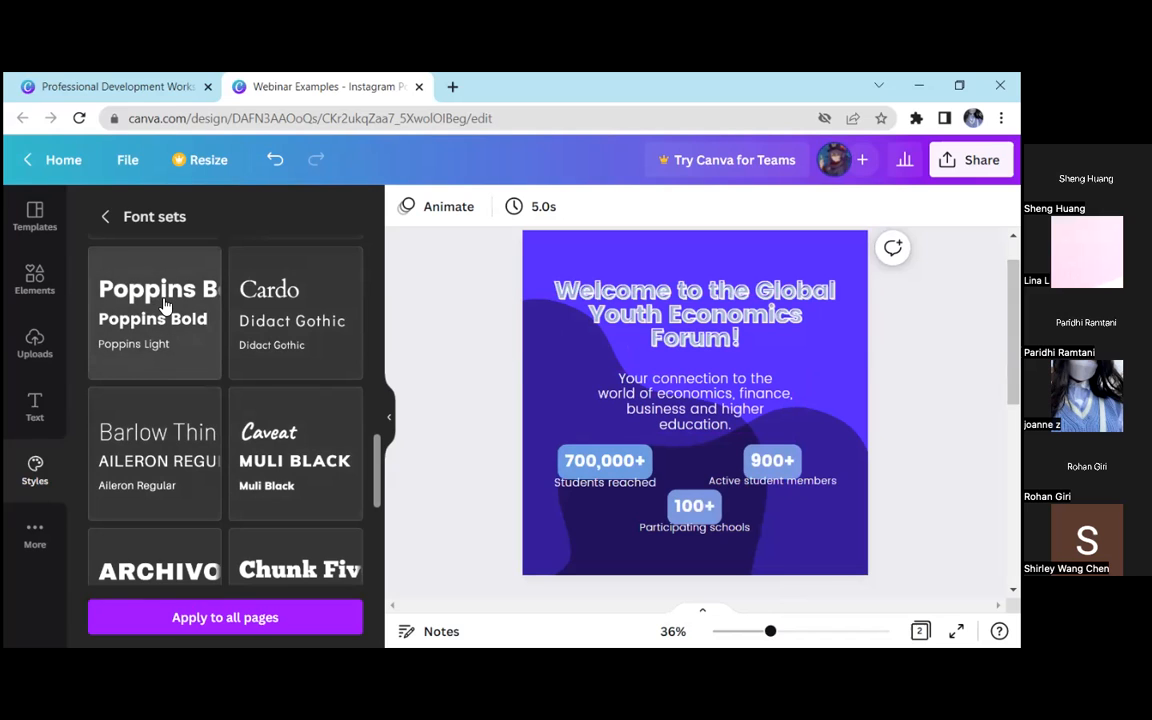
Return to the element library and clear the "blob" search
{"action": "left_click", "coordinate": [104, 216]}
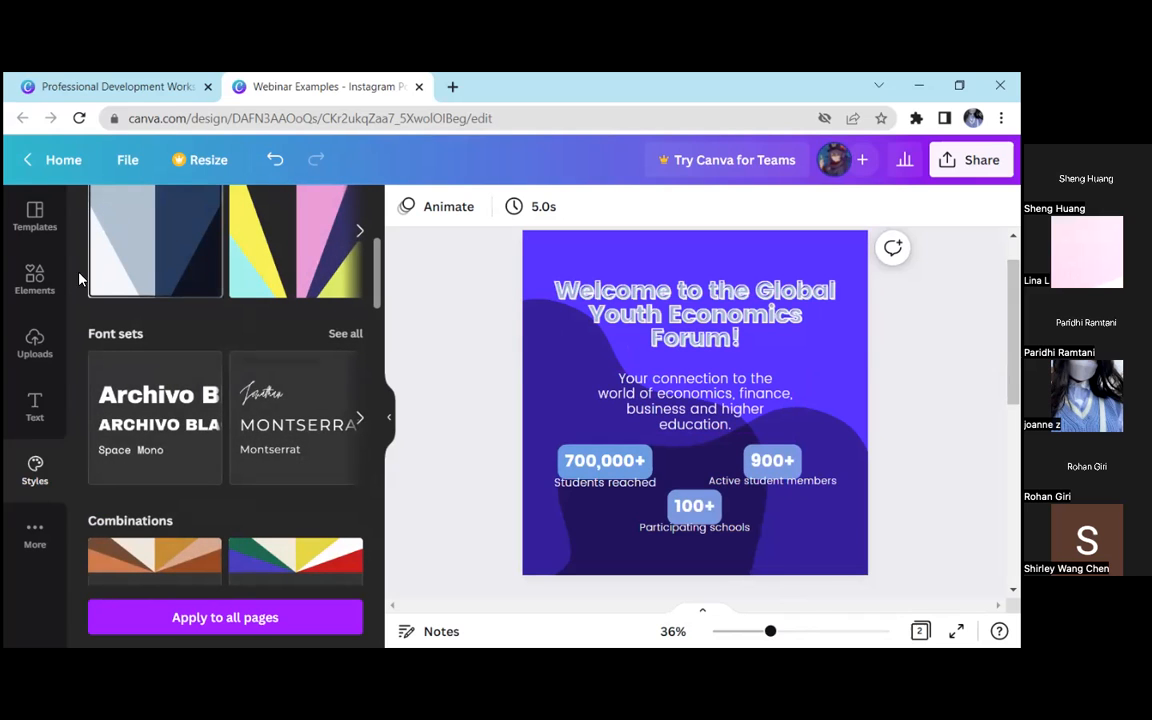
{"action": "left_click", "coordinate": [34, 278]}
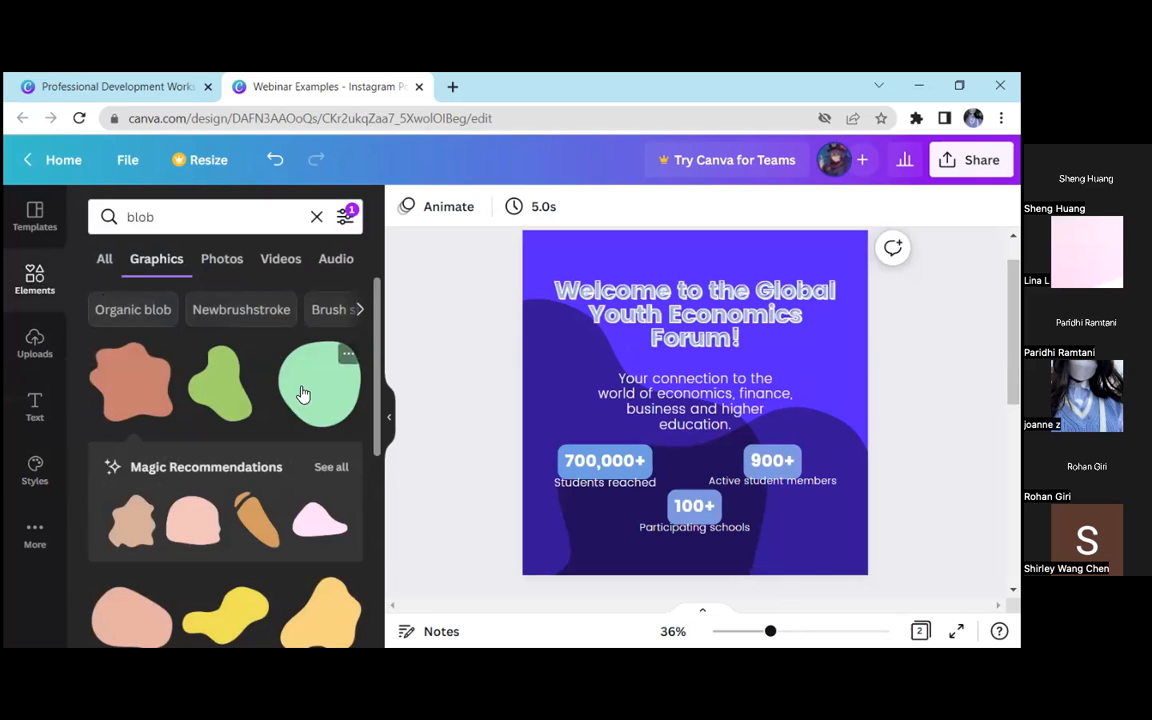
{"action": "left_click", "coordinate": [316, 216]}
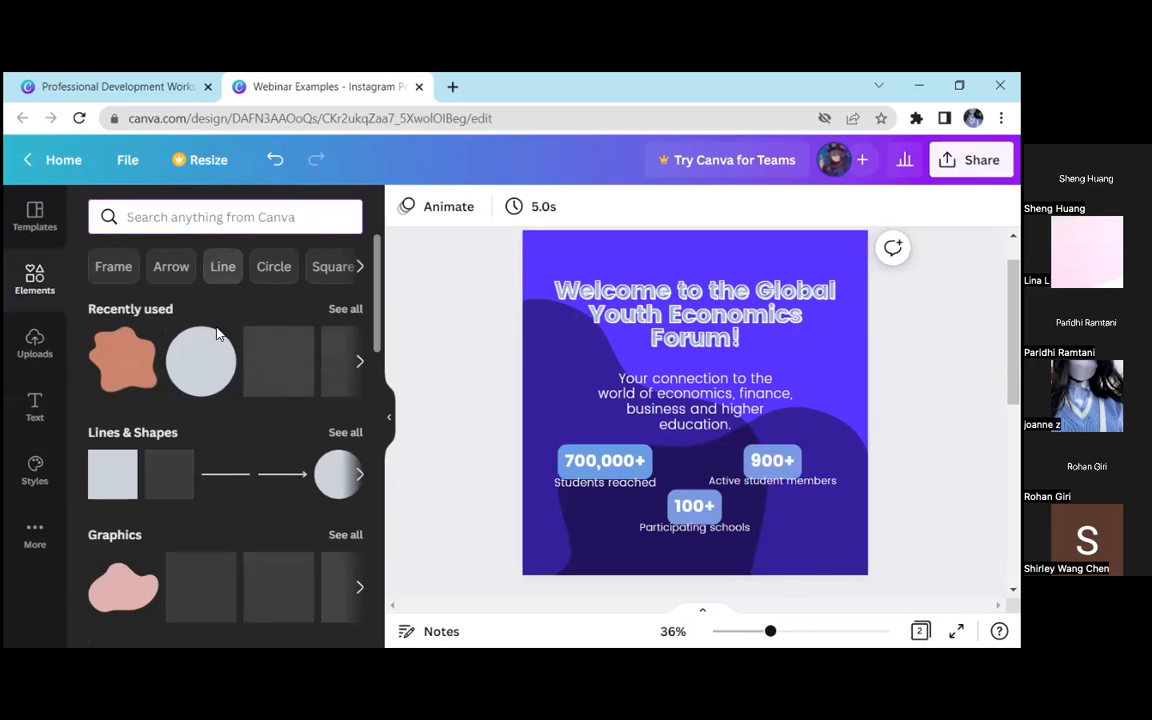
Try a small circular picture frame just left of the description text and delete it again
{"action": "scroll", "coordinate": [224, 410], "scroll_direction": "down", "scroll_amount": 3}
{"action": "scroll", "coordinate": [224, 410], "scroll_direction": "down", "scroll_amount": 2}
{"action": "scroll", "coordinate": [187, 443], "scroll_direction": "down", "scroll_amount": 5}
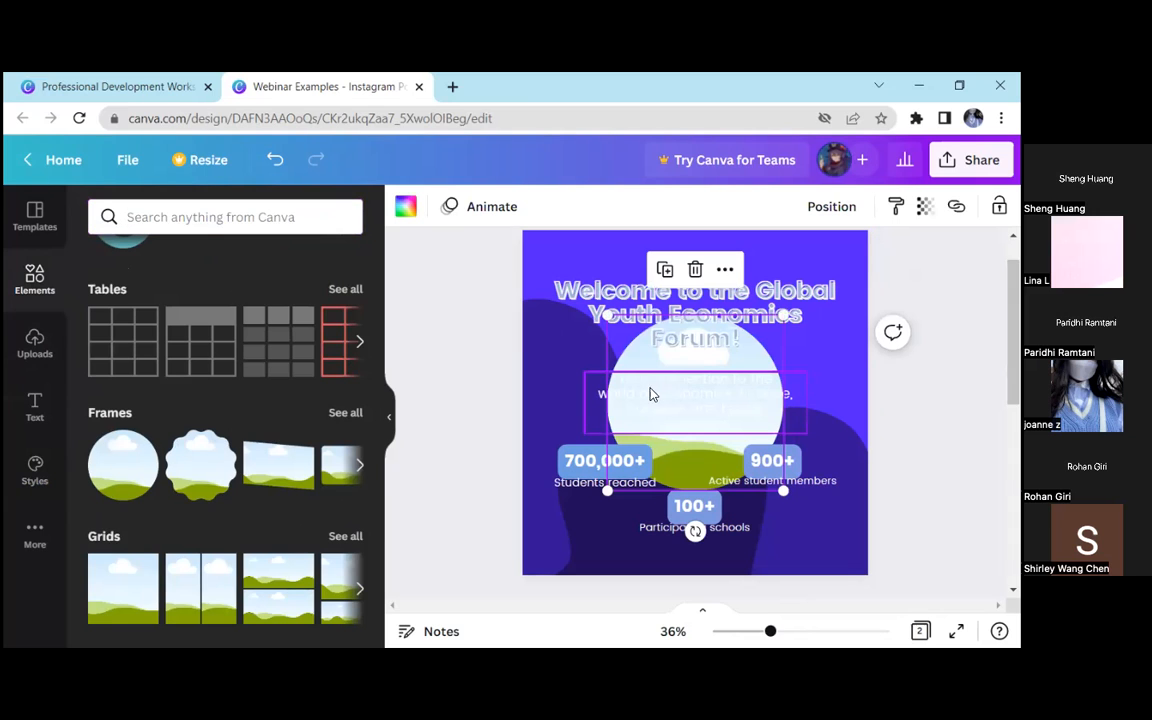
{"action": "left_click_drag", "start_coordinate": [697, 364], "coordinate": [565, 335]}
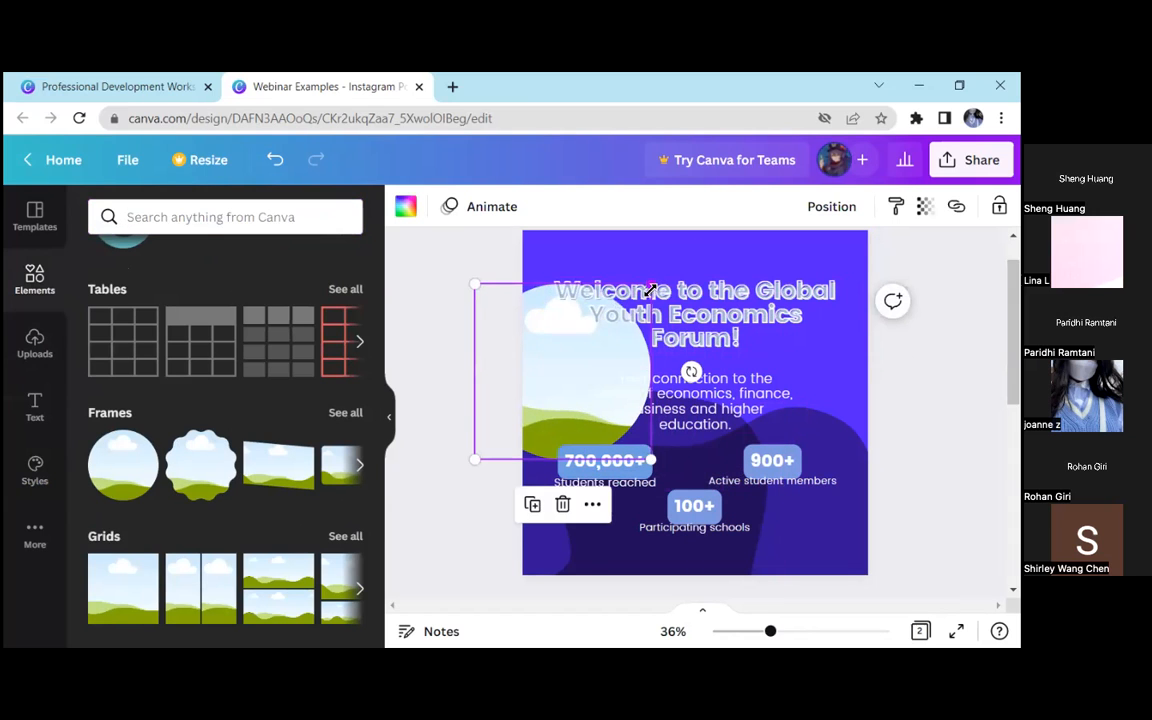
{"action": "left_click_drag", "start_coordinate": [651, 284], "coordinate": [531, 403]}
{"action": "left_click_drag", "start_coordinate": [650, 340], "coordinate": [579, 384]}
{"action": "left_click", "coordinate": [656, 440]}
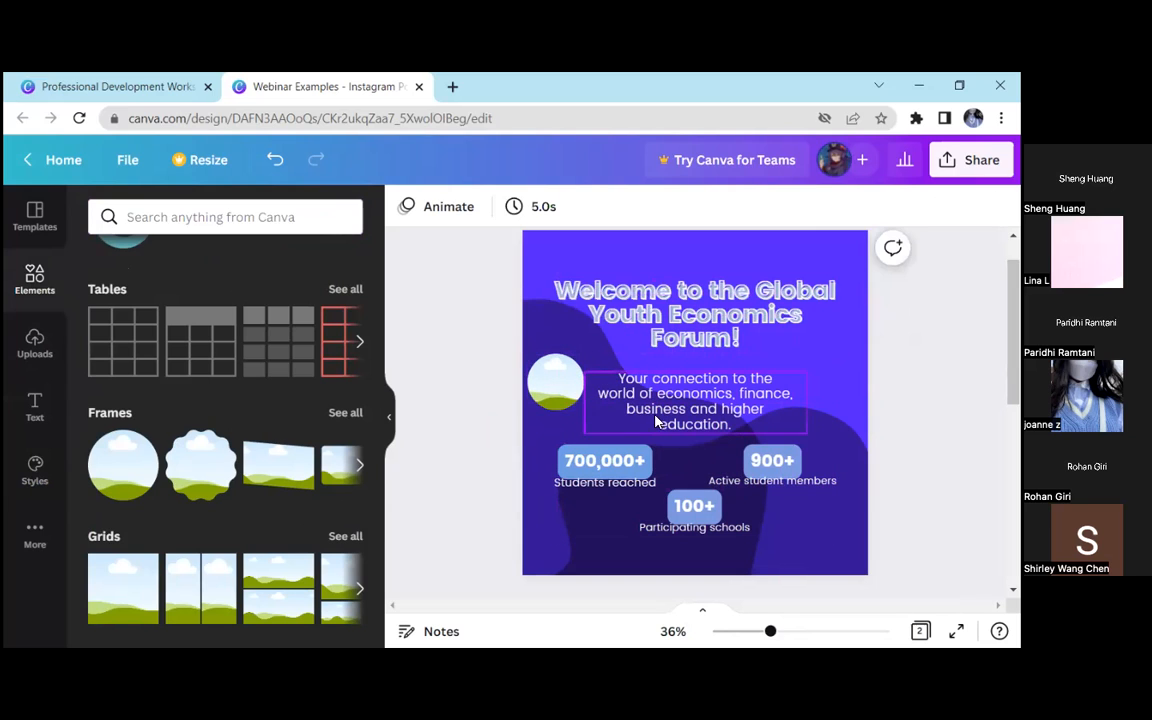
{"action": "left_click", "coordinate": [555, 382]}
{"action": "key", "text": "Delete"}
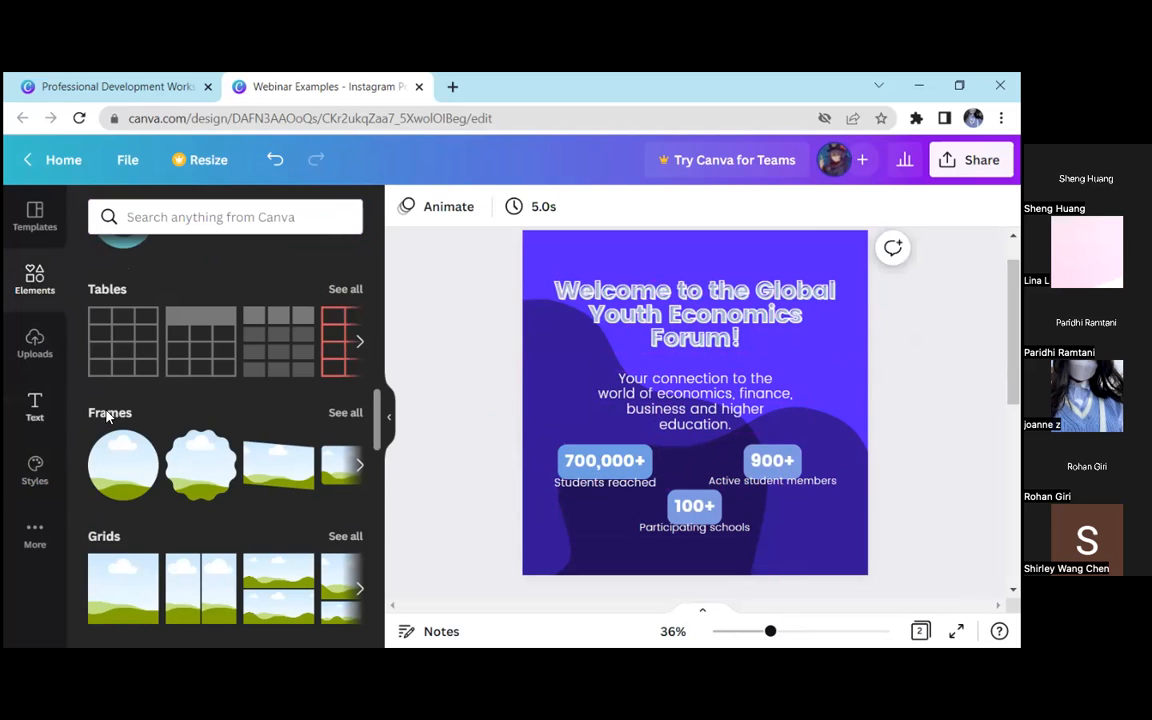
Look through the element library, including its ready-made graphics collections
{"action": "scroll", "coordinate": [204, 383], "scroll_direction": "down", "scroll_amount": 3}
{"action": "scroll", "coordinate": [204, 383], "scroll_direction": "down", "scroll_amount": 1}
{"action": "scroll", "coordinate": [204, 383], "scroll_direction": "down", "scroll_amount": 10}
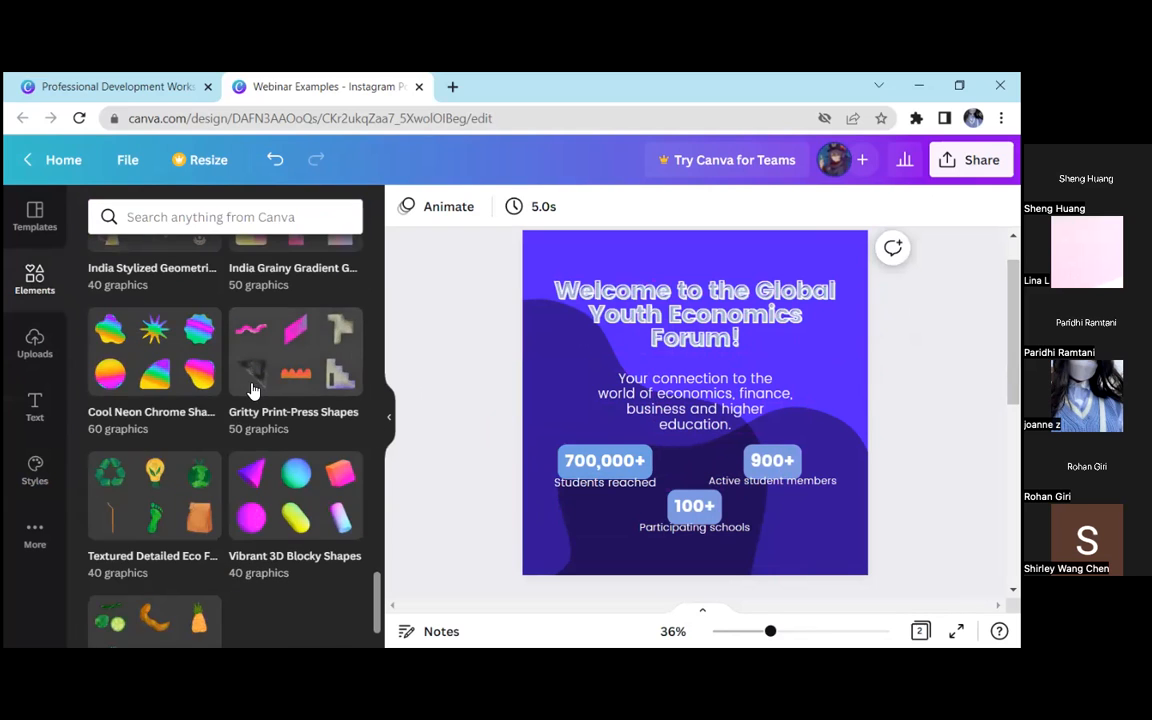
{"action": "scroll", "coordinate": [250, 393], "scroll_direction": "up", "scroll_amount": 20}
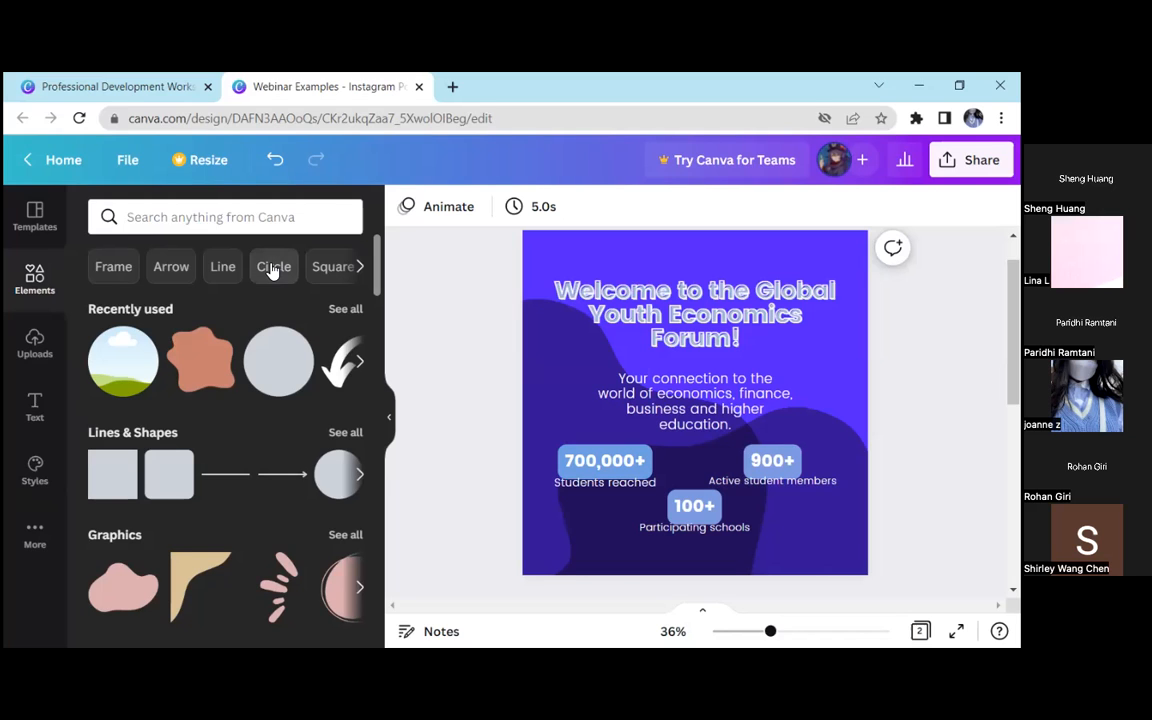
{"action": "left_click", "coordinate": [28, 215]}
{"action": "left_click", "coordinate": [35, 280]}
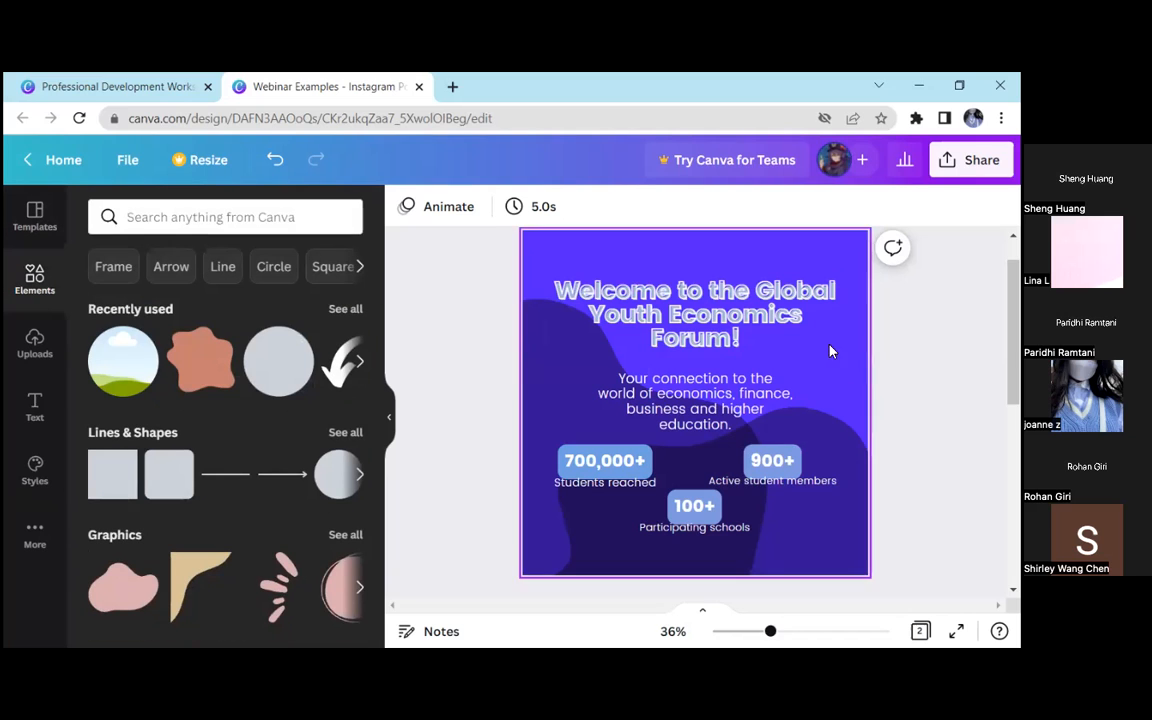
{"action": "left_click_drag", "start_coordinate": [457, 288], "coordinate": [883, 521]}
{"action": "key", "text": "Escape"}
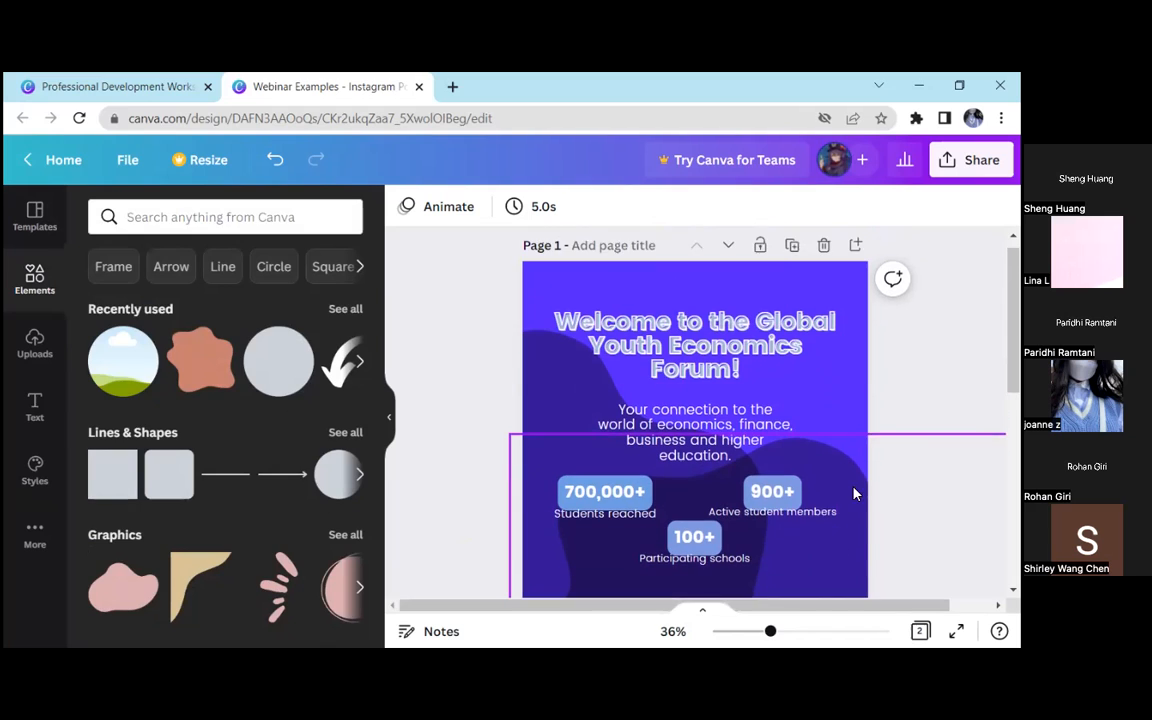
Add a small burst-lines graphic to the left of the description text and recolour it white
{"action": "scroll", "coordinate": [185, 388], "scroll_direction": "down", "scroll_amount": 3}
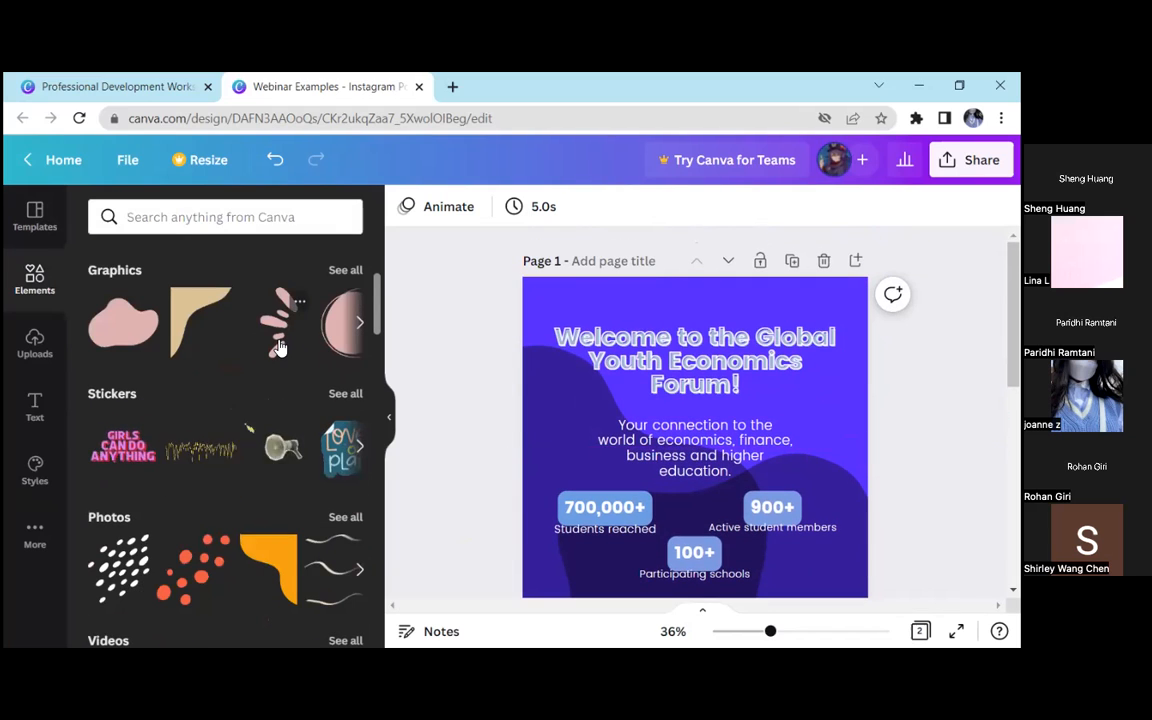
{"action": "left_click", "coordinate": [280, 347]}
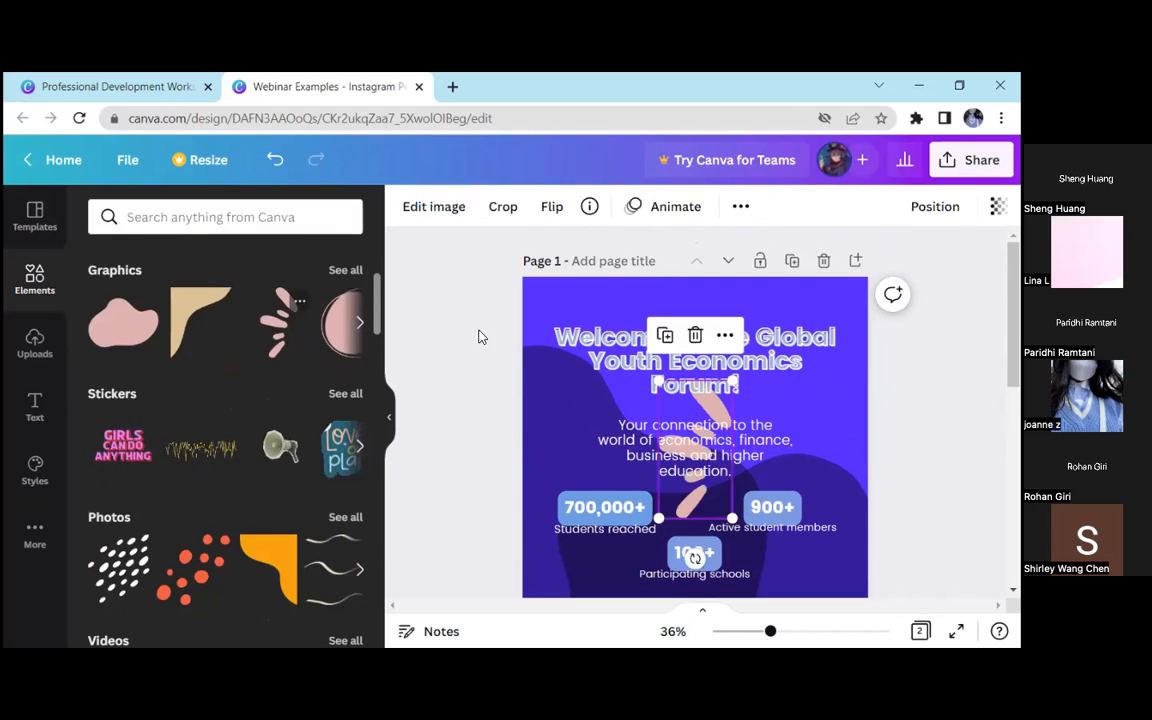
{"action": "mouse_move", "coordinate": [732, 388]}
{"action": "left_mouse_down"}
{"action": "mouse_move", "coordinate": [668, 465]}
{"action": "mouse_move", "coordinate": [670, 512]}
{"action": "mouse_move", "coordinate": [660, 500]}
{"action": "mouse_move", "coordinate": [654, 522]}
{"action": "mouse_move", "coordinate": [589, 418]}
{"action": "mouse_move", "coordinate": [576, 416]}
{"action": "left_mouse_up"}
{"action": "left_click", "coordinate": [675, 522]}
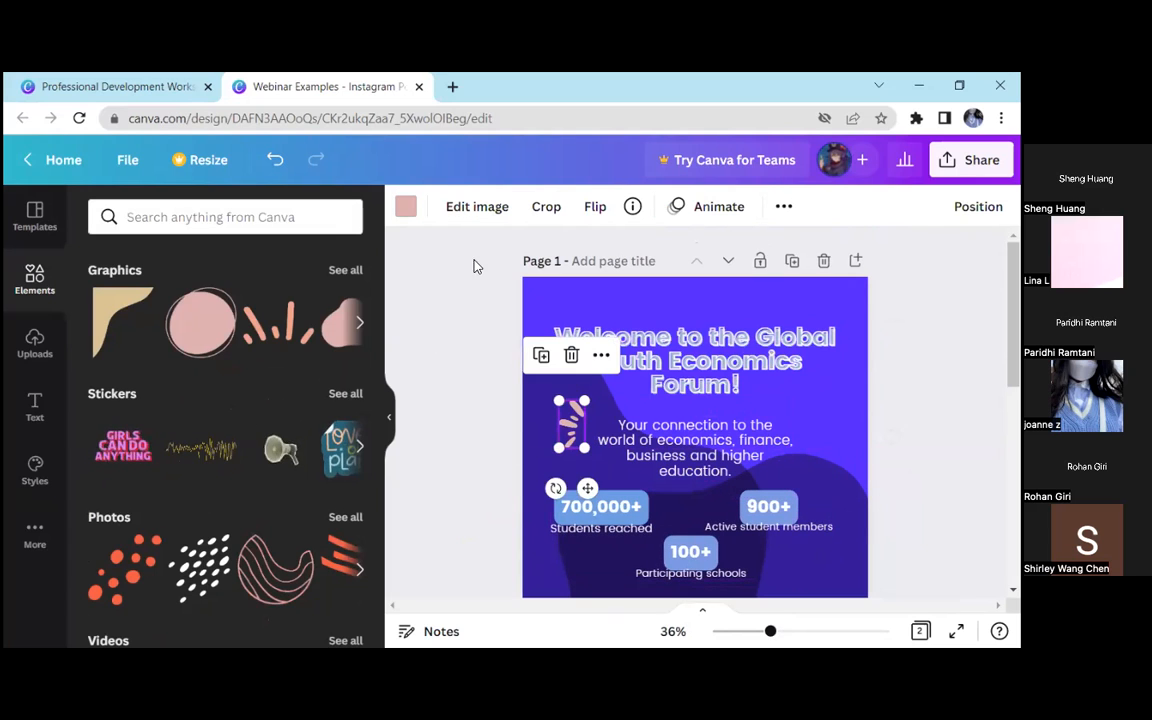
{"action": "left_click", "coordinate": [405, 206]}
{"action": "left_click", "coordinate": [406, 349]}
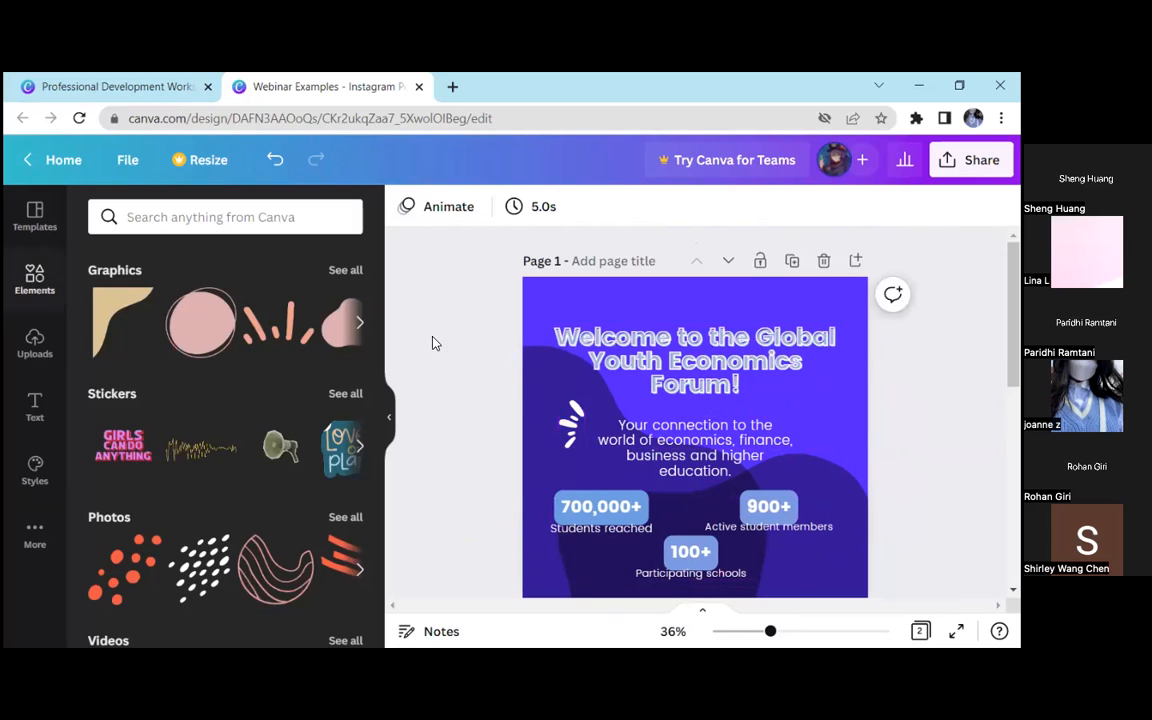
Duplicate the white burst-lines graphic and flip the copy horizontally
{"action": "left_click", "coordinate": [566, 405]}
{"action": "left_click", "coordinate": [541, 355]}
{"action": "left_click_drag", "start_coordinate": [580, 430], "coordinate": [612, 298]}
{"action": "left_click", "coordinate": [596, 210]}
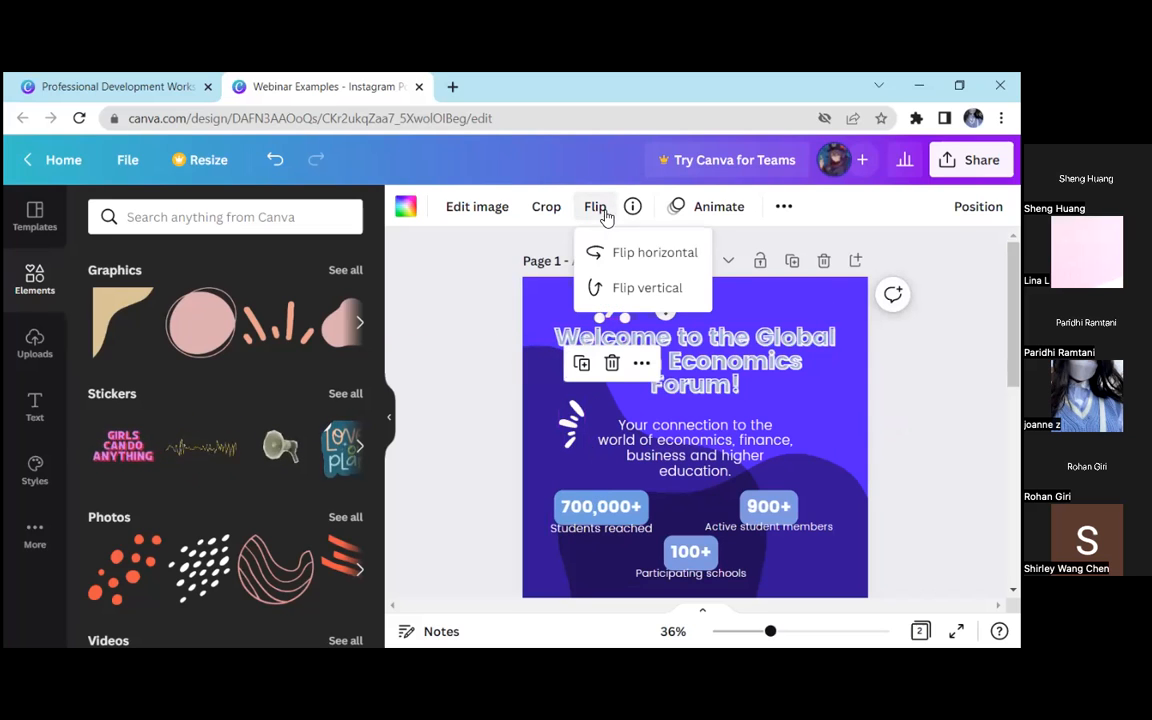
{"action": "left_click", "coordinate": [628, 252]}
{"action": "left_click", "coordinate": [597, 214]}
Place the flipped burst copy to the right of the description text, level with the original, and hide the element library
{"action": "mouse_move", "coordinate": [615, 300]}
{"action": "left_mouse_down"}
{"action": "mouse_move", "coordinate": [606, 386]}
{"action": "mouse_move", "coordinate": [586, 434]}
{"action": "mouse_move", "coordinate": [601, 460]}
{"action": "mouse_move", "coordinate": [818, 430]}
{"action": "left_mouse_up"}
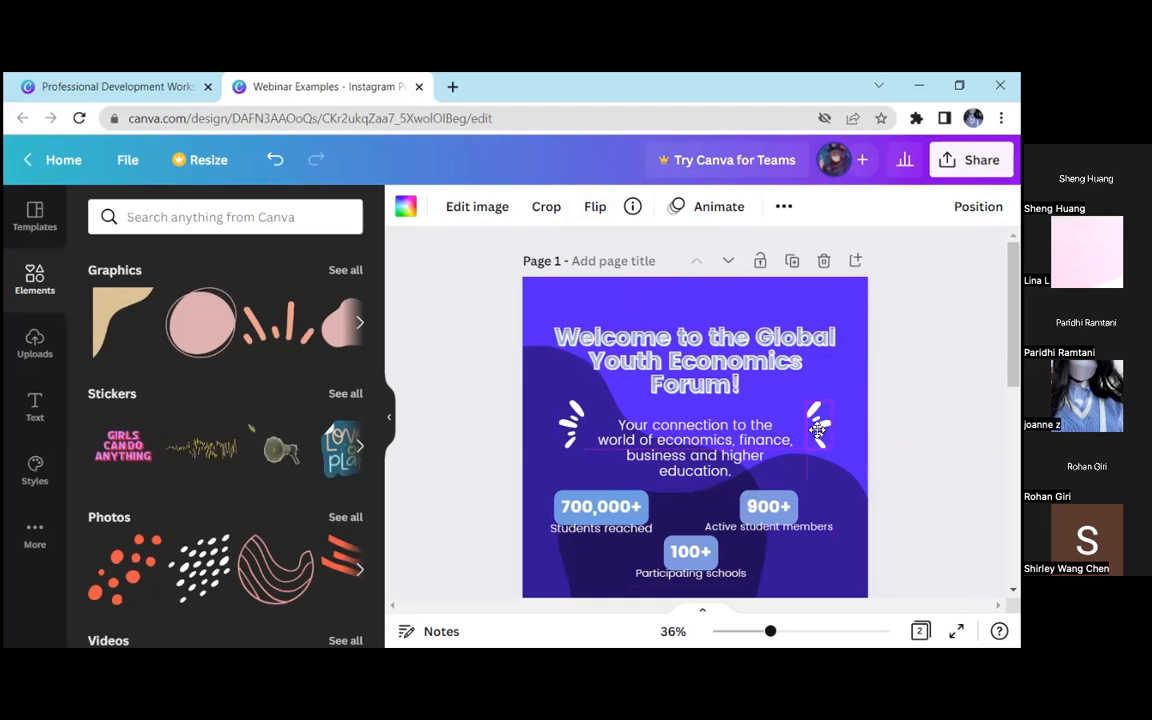
{"action": "left_click_drag", "start_coordinate": [818, 430], "coordinate": [818, 430]}
{"action": "left_click", "coordinate": [845, 418]}
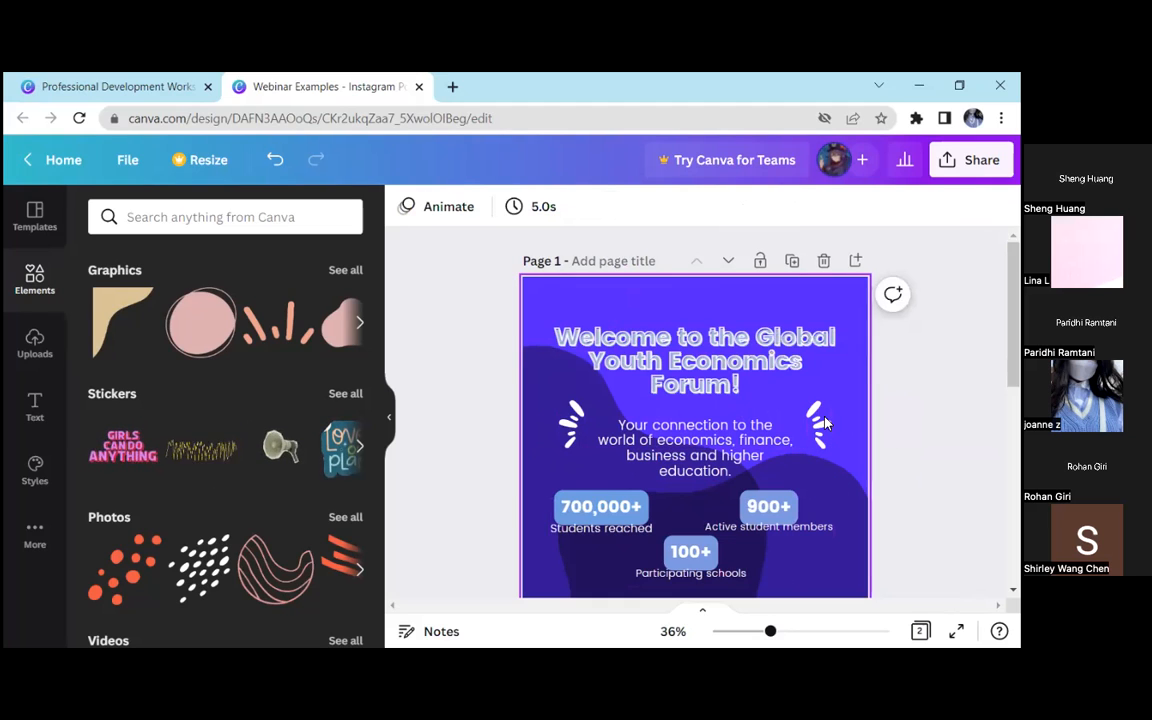
{"action": "left_click", "coordinate": [788, 431]}
{"action": "left_click", "coordinate": [458, 370]}
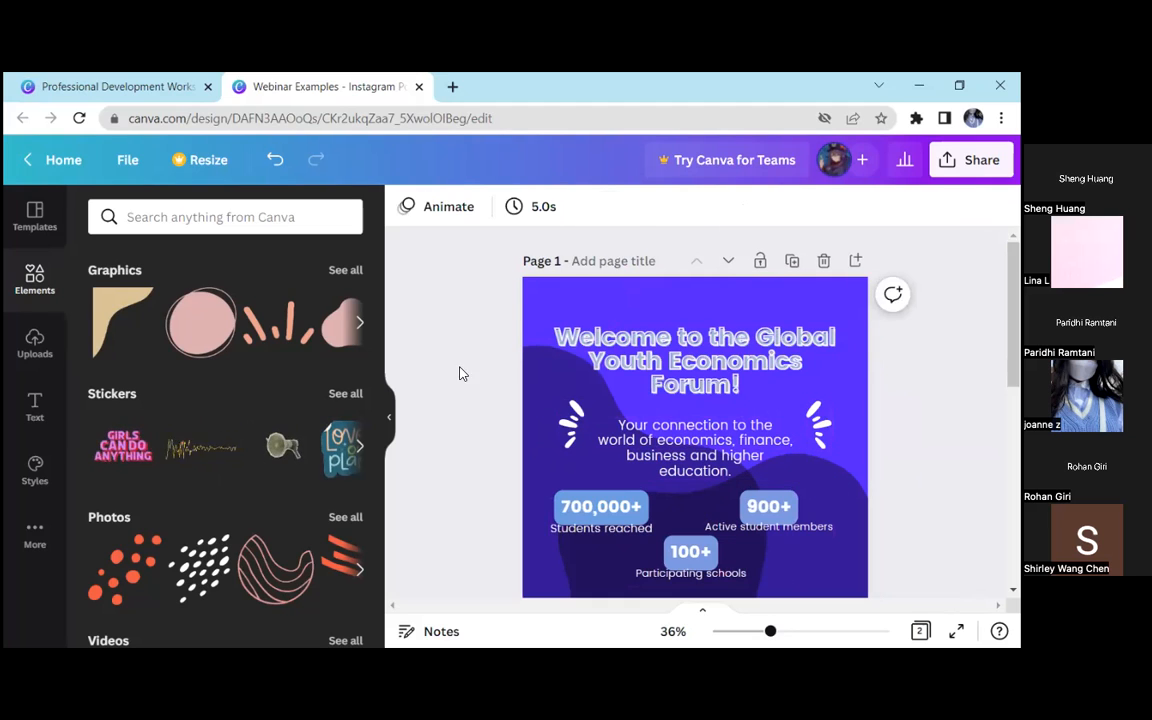
{"action": "left_click", "coordinate": [386, 410]}
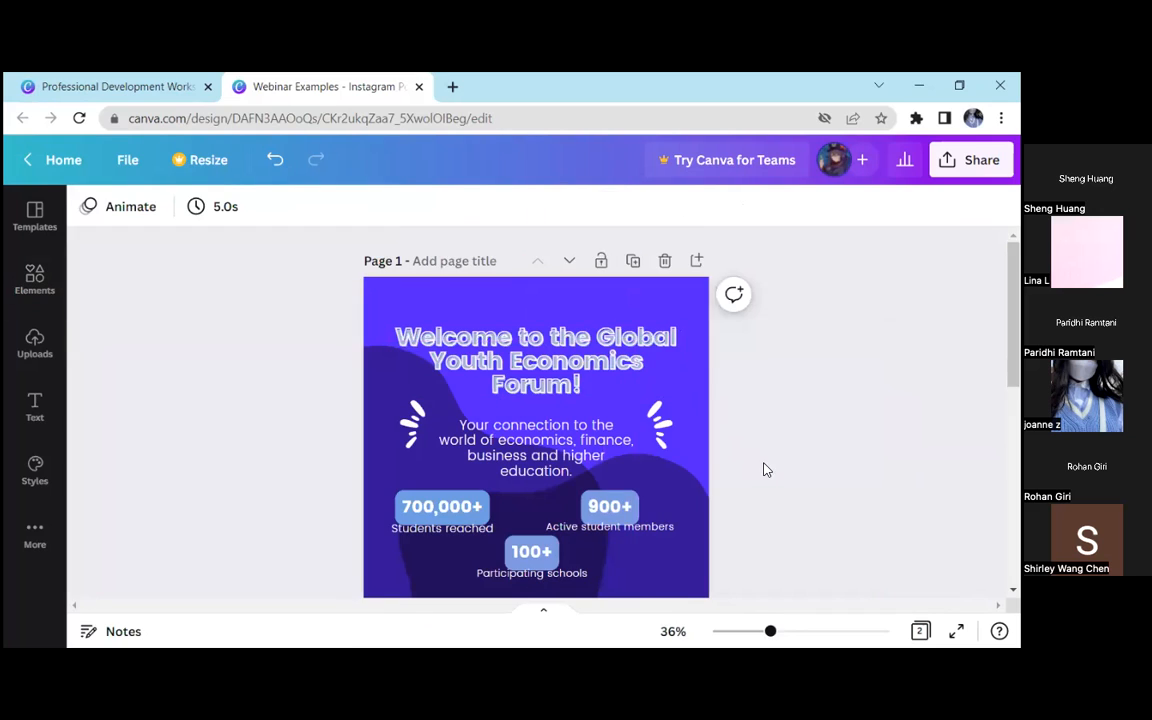
Try to select both white burst graphics together, without the background shapes or description text
{"action": "left_click", "coordinate": [667, 428]}
{"action": "left_click", "coordinate": [408, 418]}
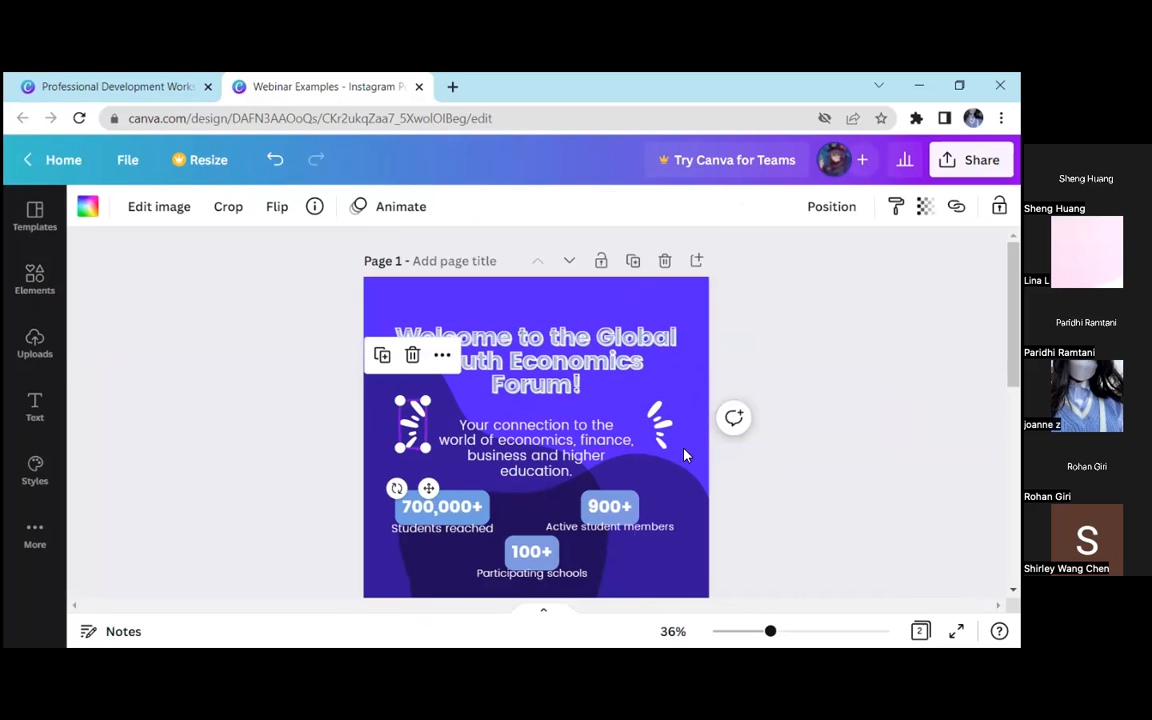
{"action": "mouse_move", "coordinate": [790, 407]}
{"action": "left_mouse_down"}
{"action": "mouse_move", "coordinate": [624, 431]}
{"action": "mouse_move", "coordinate": [387, 435]}
{"action": "left_mouse_up"}
{"action": "scroll", "coordinate": [678, 412], "scroll_direction": "down", "scroll_amount": 2}
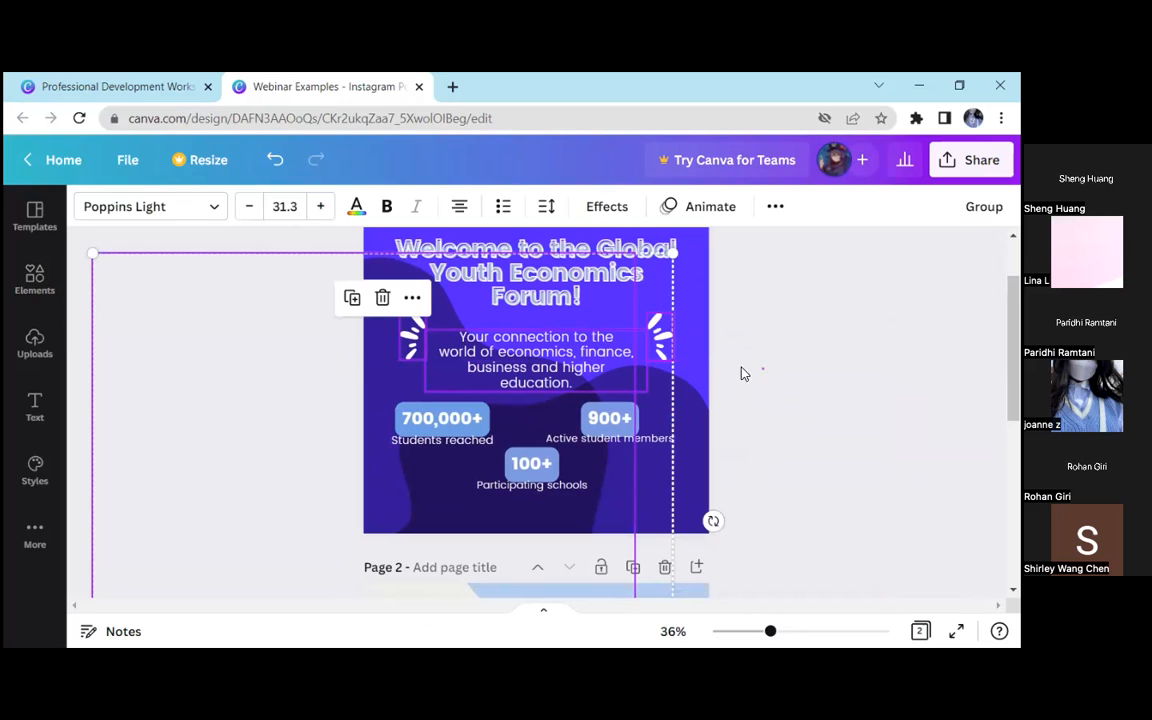
{"action": "left_click", "coordinate": [576, 357]}
{"action": "left_click", "coordinate": [855, 369]}
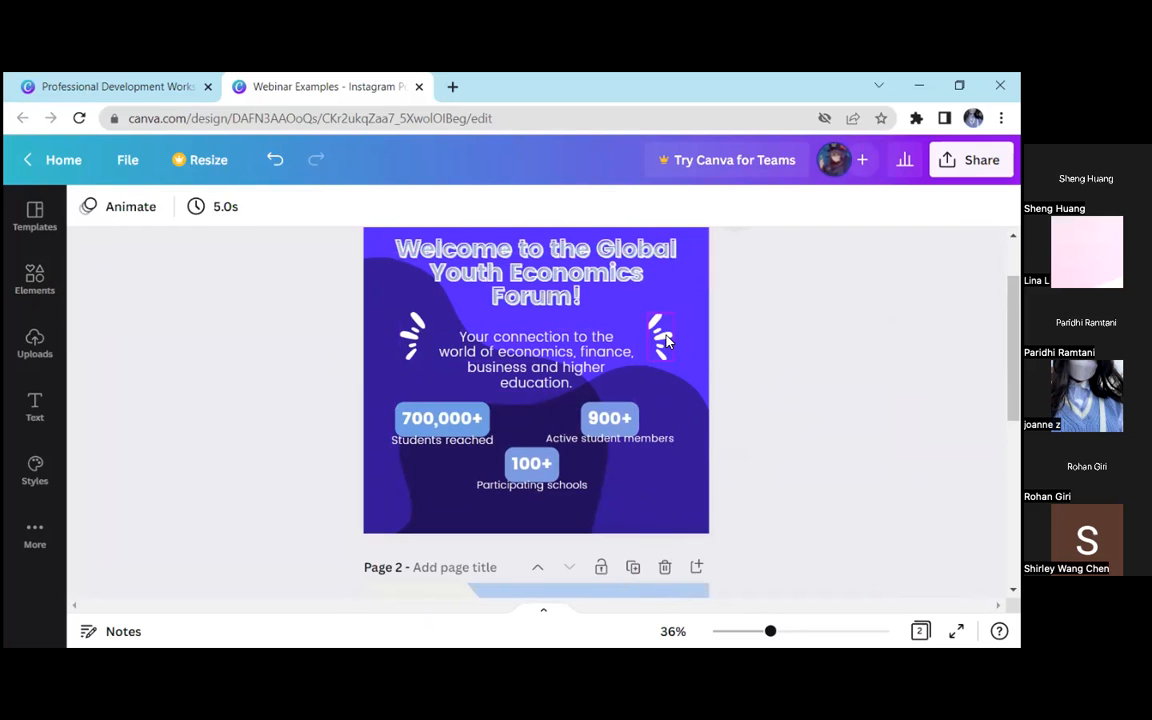
{"action": "left_click", "coordinate": [659, 337]}
{"action": "left_click", "coordinate": [414, 336]}
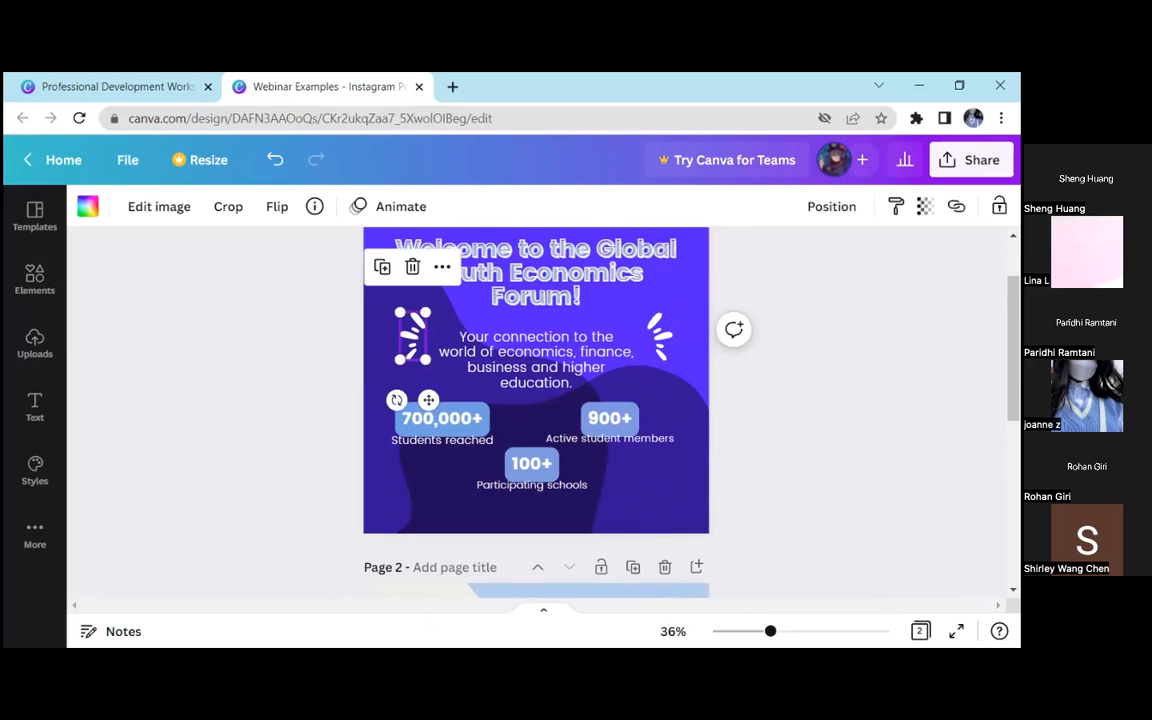
{"action": "left_click", "coordinate": [455, 337]}
{"action": "right_click", "coordinate": [415, 338]}
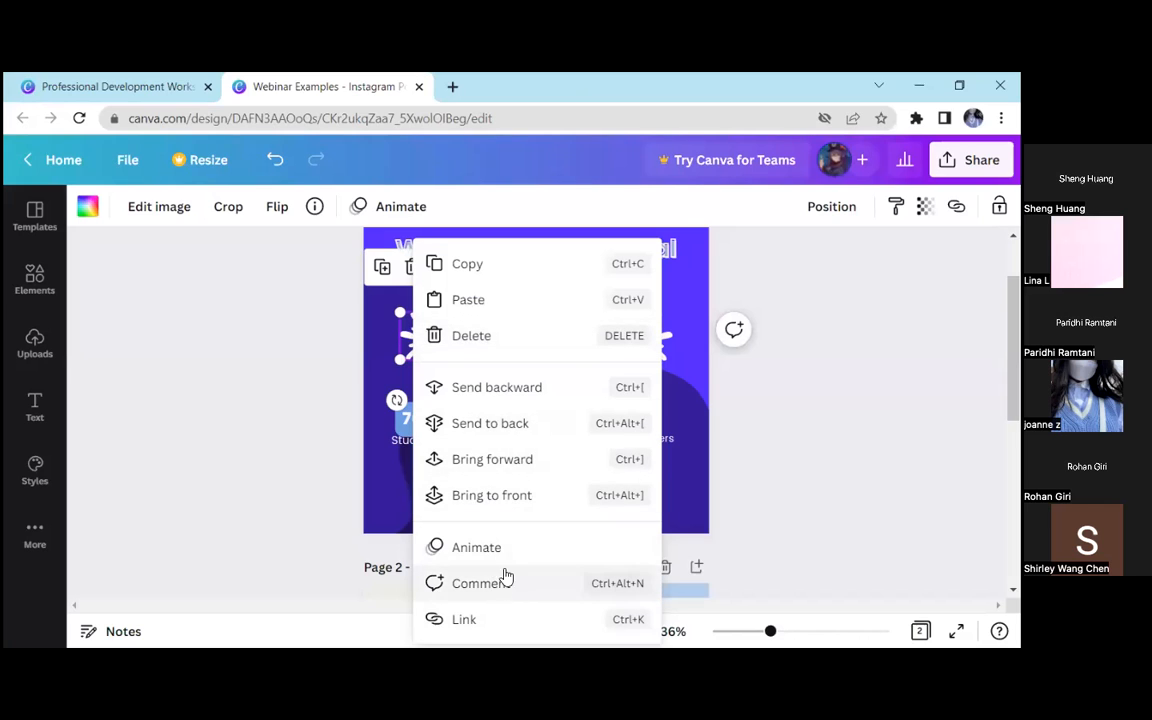
{"action": "left_click", "coordinate": [265, 339]}
{"action": "scroll", "coordinate": [429, 370], "scroll_direction": "up", "scroll_amount": 1}
{"action": "scroll", "coordinate": [475, 371], "scroll_direction": "down", "scroll_amount": 1}
Lock the description text and test whether it can still be selected or moved
{"action": "left_click", "coordinate": [576, 363]}
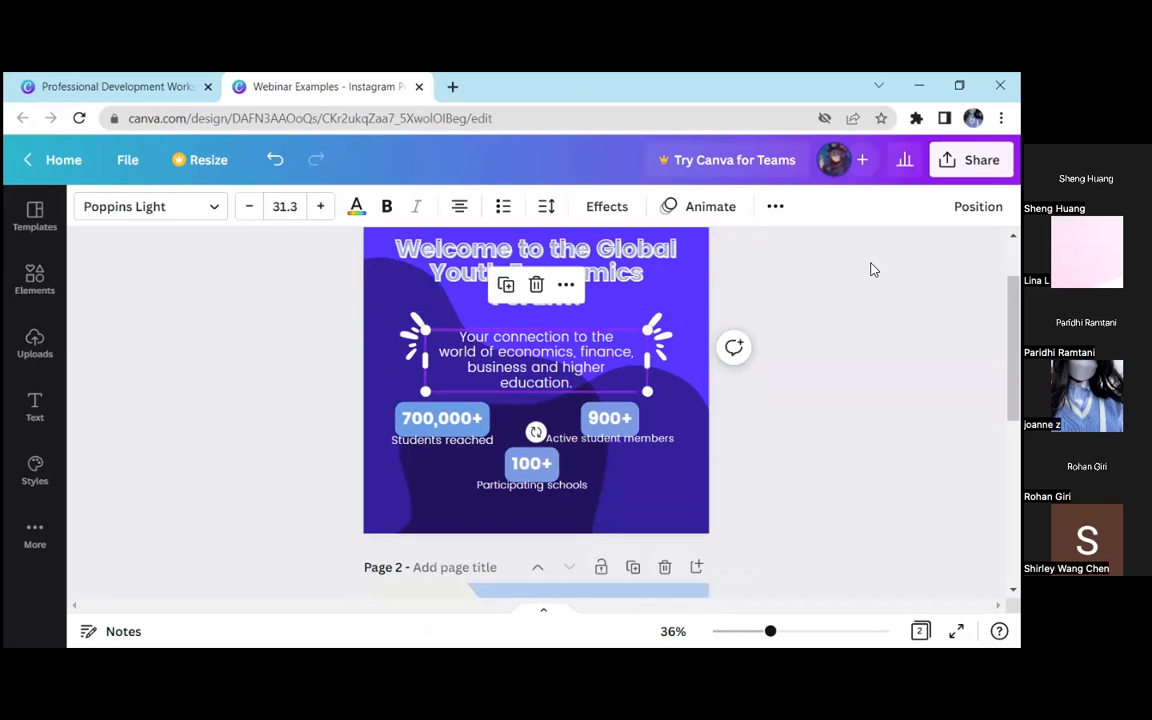
{"action": "left_click", "coordinate": [779, 206]}
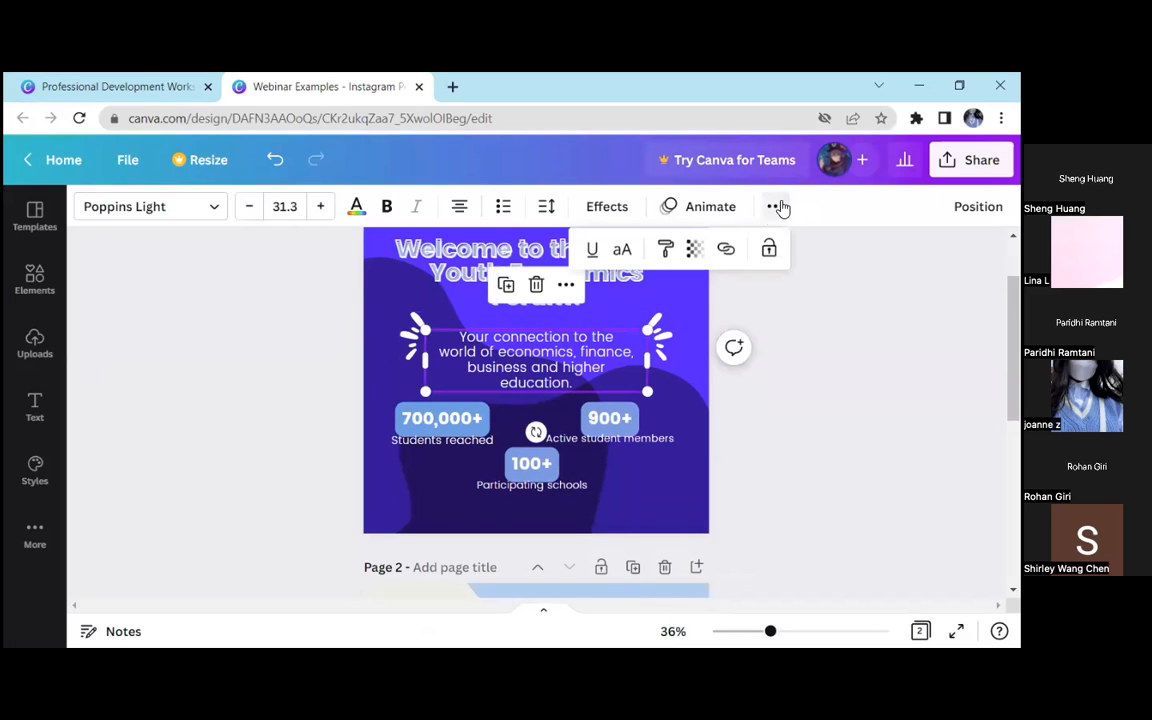
{"action": "left_click", "coordinate": [769, 251]}
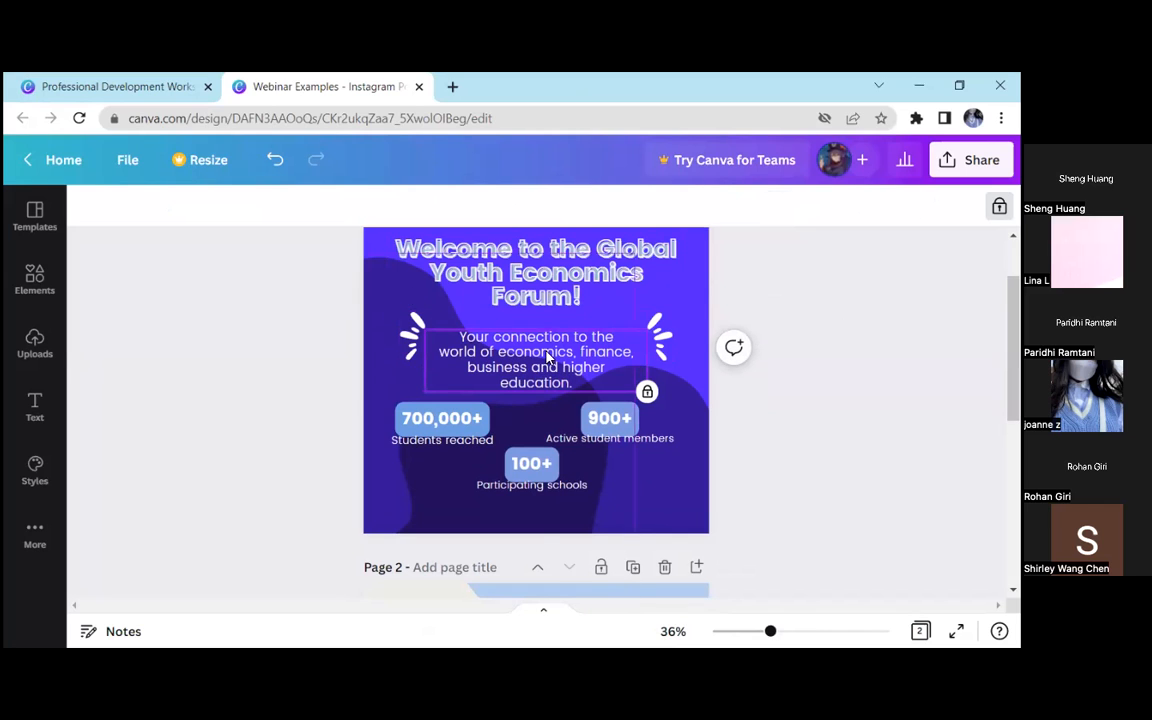
{"action": "left_click", "coordinate": [655, 437]}
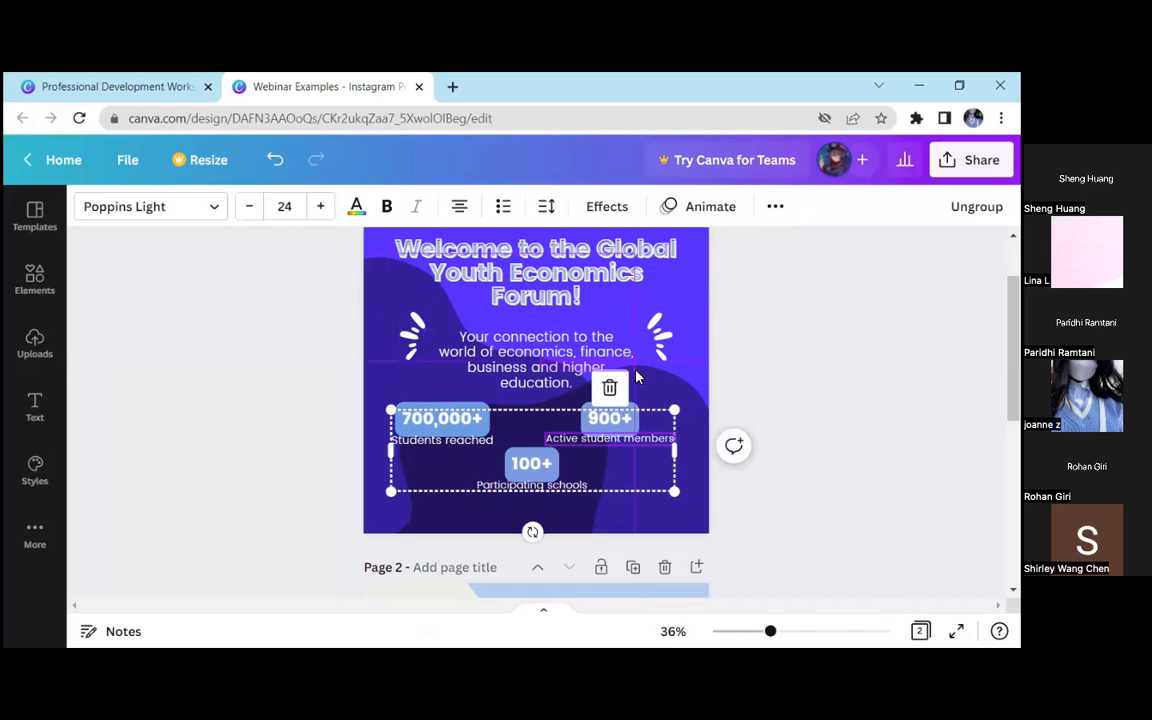
{"action": "left_click", "coordinate": [576, 341]}
{"action": "left_click", "coordinate": [578, 341]}
{"action": "left_click", "coordinate": [563, 361]}
{"action": "left_click", "coordinate": [740, 365]}
{"action": "left_click", "coordinate": [537, 340]}
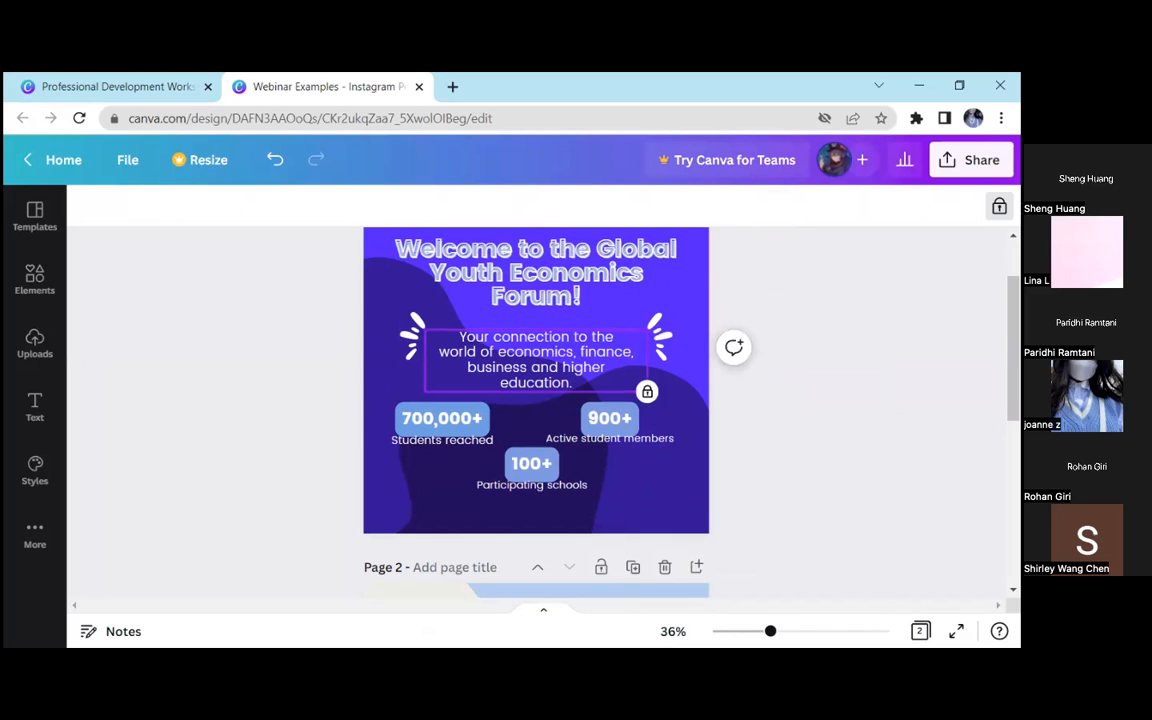
Unlock the description text and nudge it slightly
{"action": "left_click", "coordinate": [1000, 206]}
{"action": "left_click", "coordinate": [866, 302]}
{"action": "left_click_drag", "start_coordinate": [600, 351], "coordinate": [595, 351]}
{"action": "left_click", "coordinate": [777, 210]}
{"action": "left_click", "coordinate": [660, 335]}
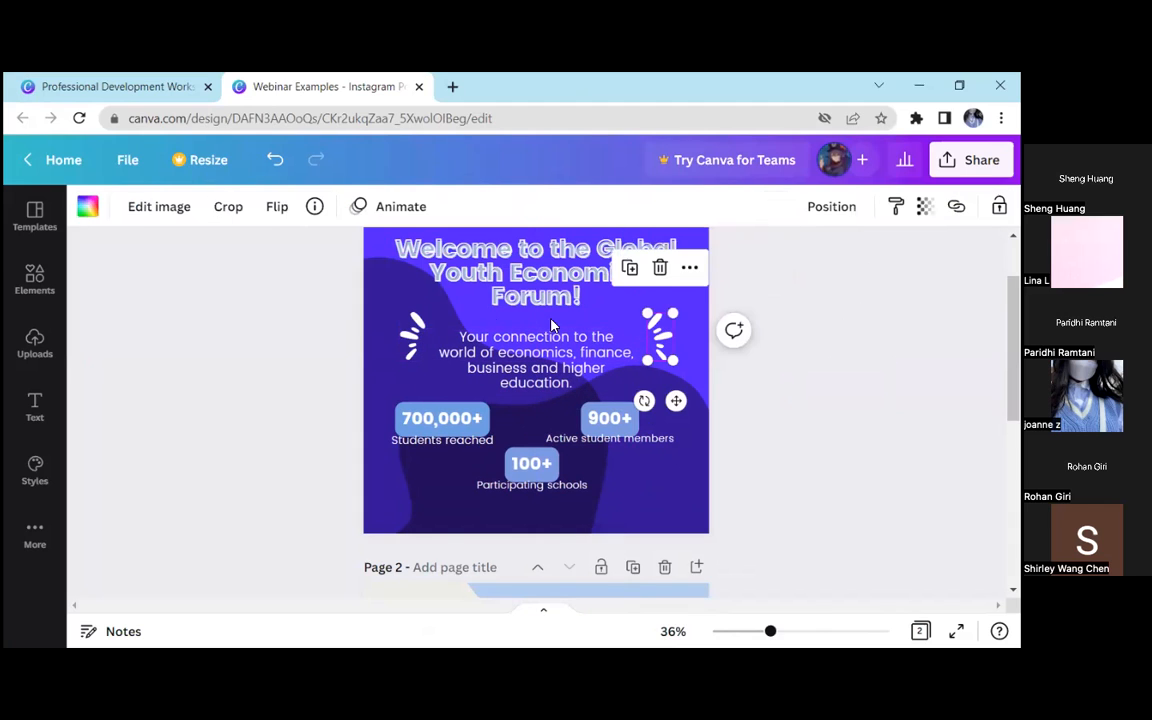
{"action": "left_click", "coordinate": [417, 336]}
Lock the description text and both dark background waves in place
{"action": "left_click", "coordinate": [612, 342]}
{"action": "left_click", "coordinate": [772, 208]}
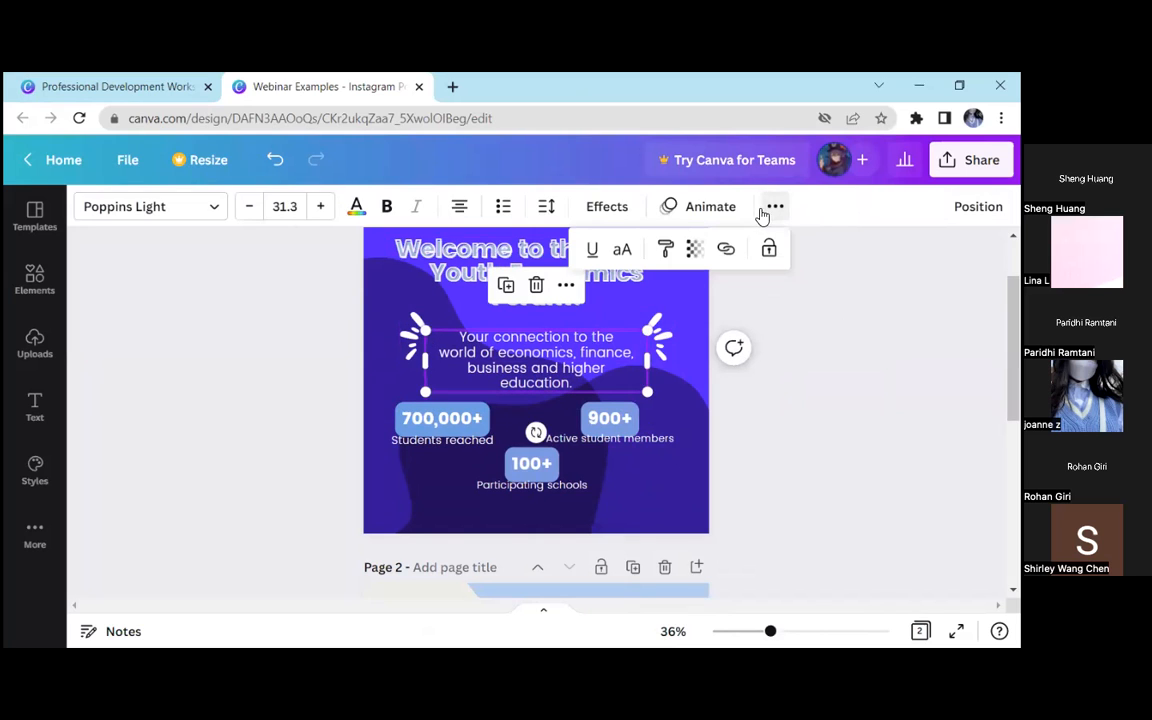
{"action": "left_click", "coordinate": [764, 245]}
{"action": "left_click", "coordinate": [650, 332]}
{"action": "left_click", "coordinate": [999, 206]}
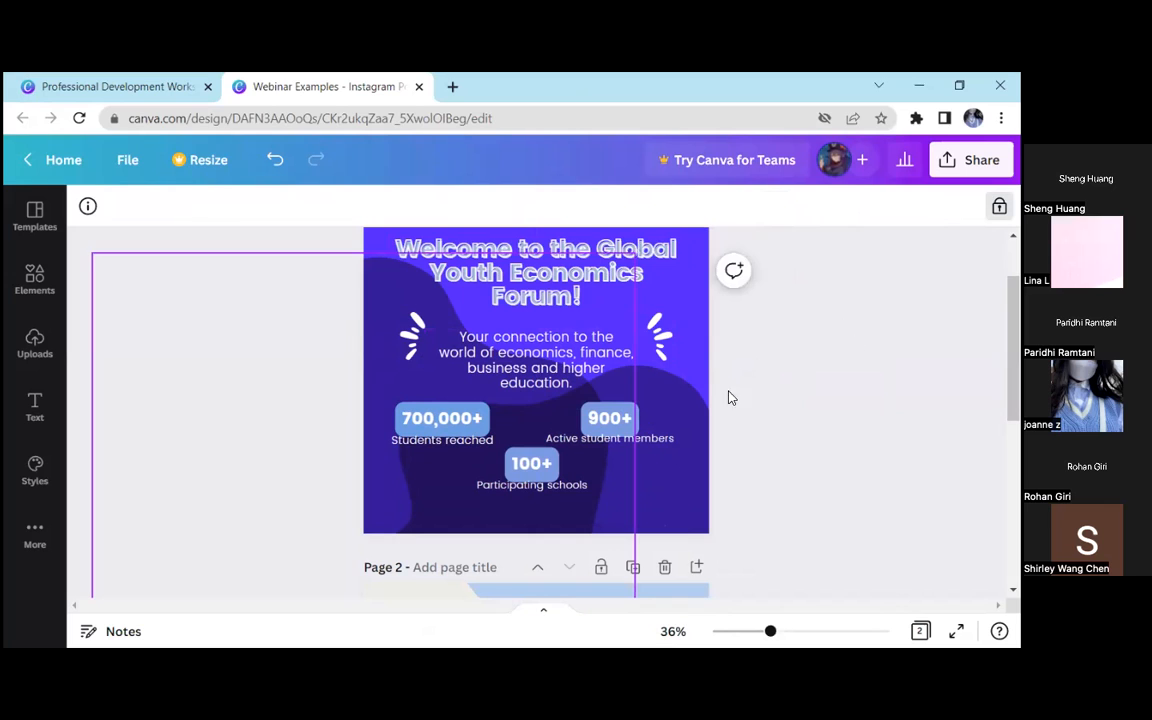
{"action": "left_click", "coordinate": [686, 425]}
{"action": "left_click", "coordinate": [999, 206]}
{"action": "left_click", "coordinate": [836, 330]}
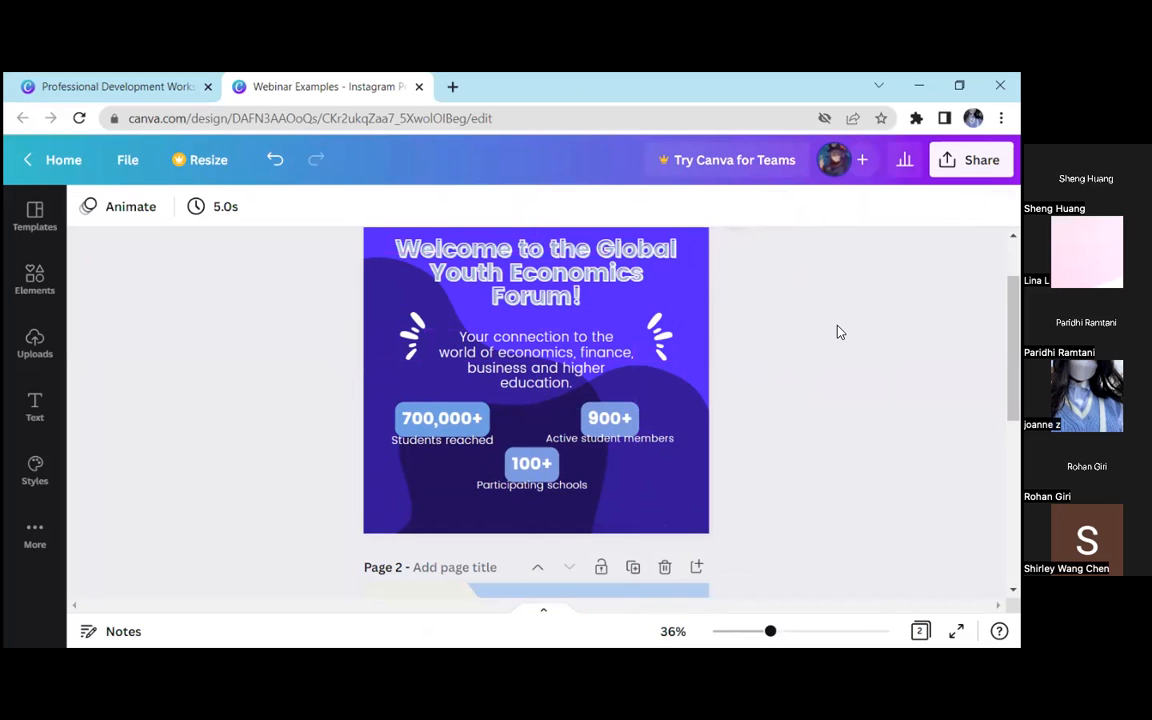
Group the two white burst graphics beside the description and move the group slightly down
{"action": "left_click_drag", "start_coordinate": [689, 334], "coordinate": [414, 349]}
{"action": "left_click", "coordinate": [795, 208]}
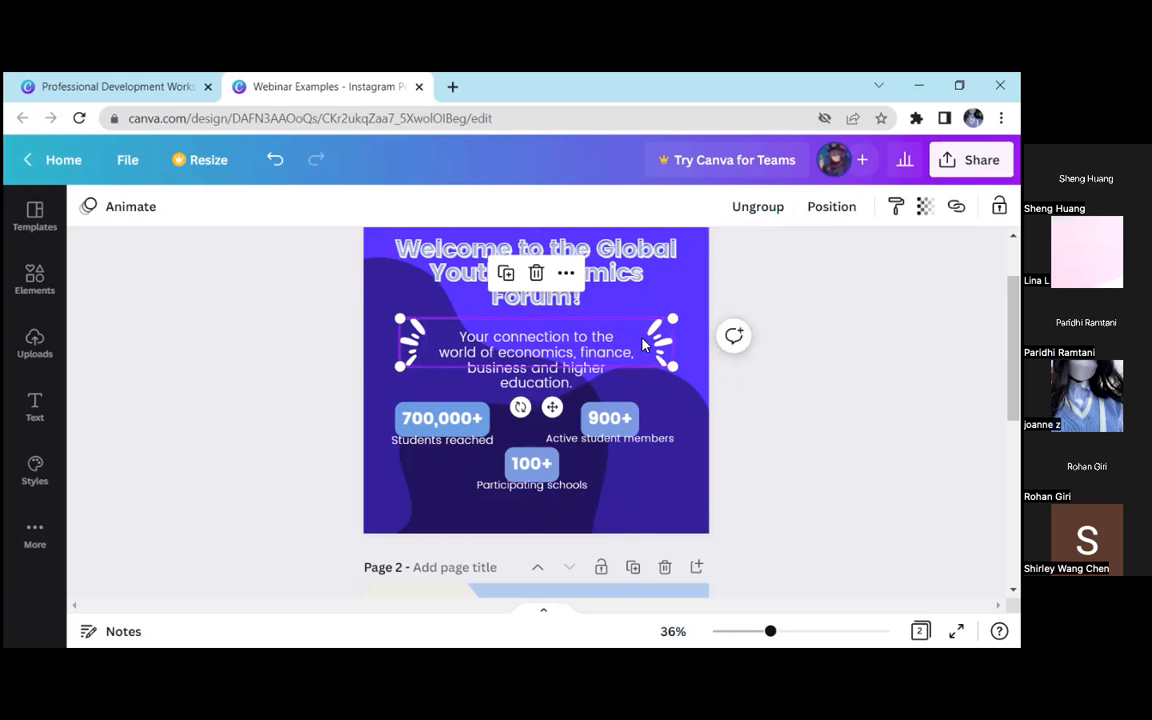
{"action": "left_click_drag", "start_coordinate": [657, 338], "coordinate": [656, 341]}
{"action": "left_click", "coordinate": [772, 347]}
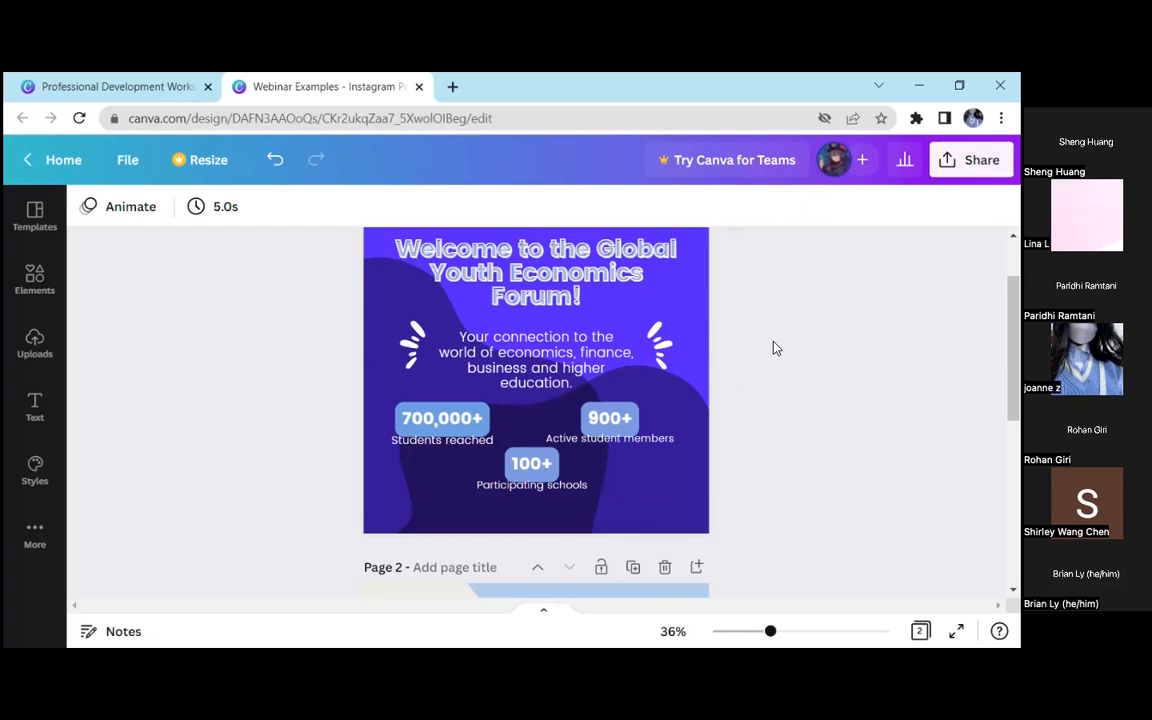
Unlock the dark background waves and move the one behind the headline slightly up
{"action": "left_click", "coordinate": [682, 400]}
{"action": "left_click", "coordinate": [371, 302]}
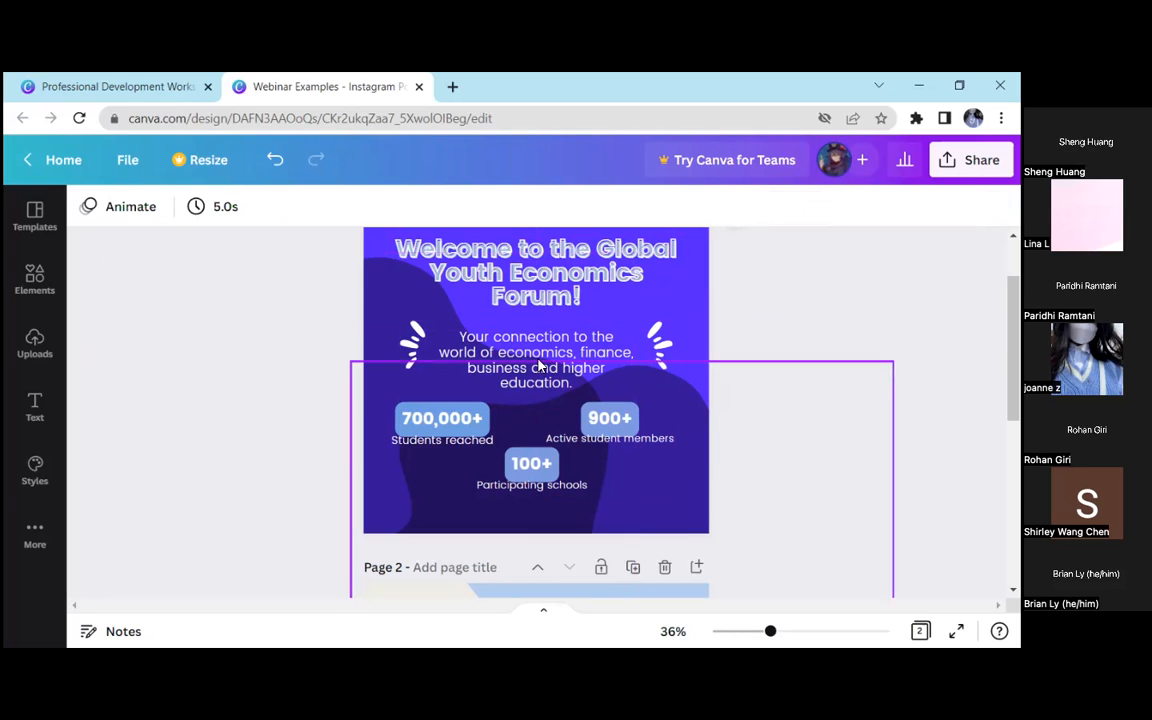
{"action": "left_click_drag", "start_coordinate": [378, 314], "coordinate": [377, 246]}
{"action": "left_click", "coordinate": [797, 411]}
Examine the composition of page 1, including its background waves and the statistics group
{"action": "scroll", "coordinate": [797, 411], "scroll_direction": "up", "scroll_amount": 1}
{"action": "scroll", "coordinate": [311, 365], "scroll_direction": "down", "scroll_amount": 1}
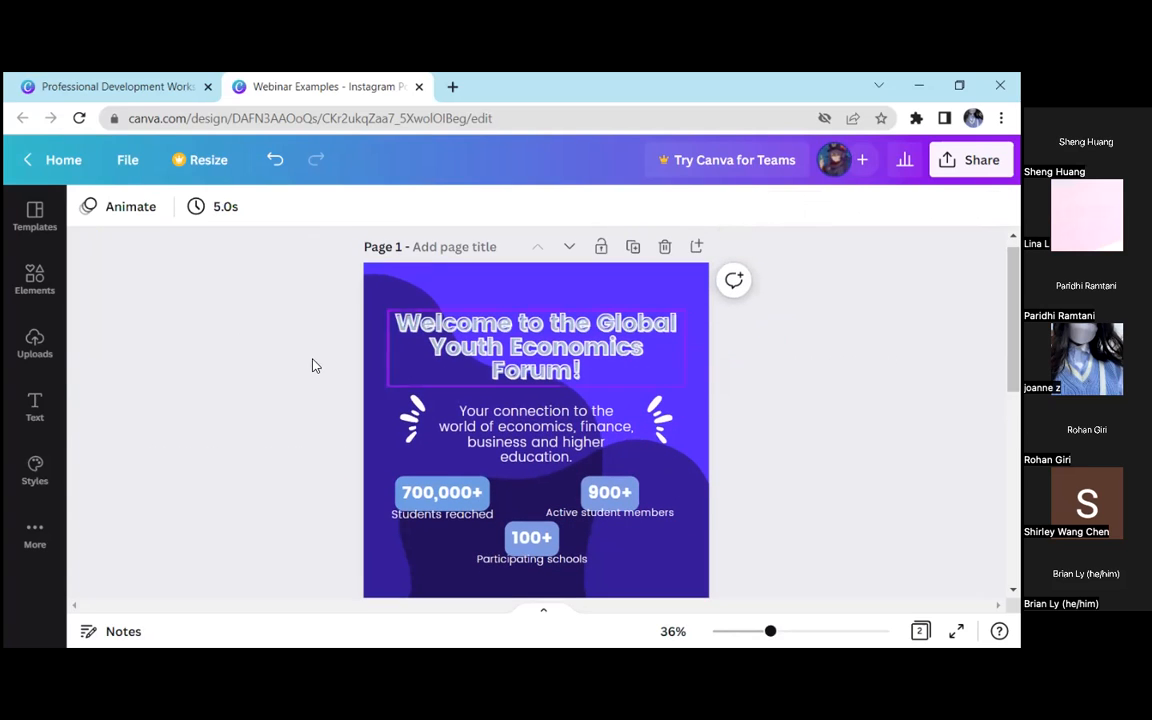
{"action": "left_click", "coordinate": [372, 355]}
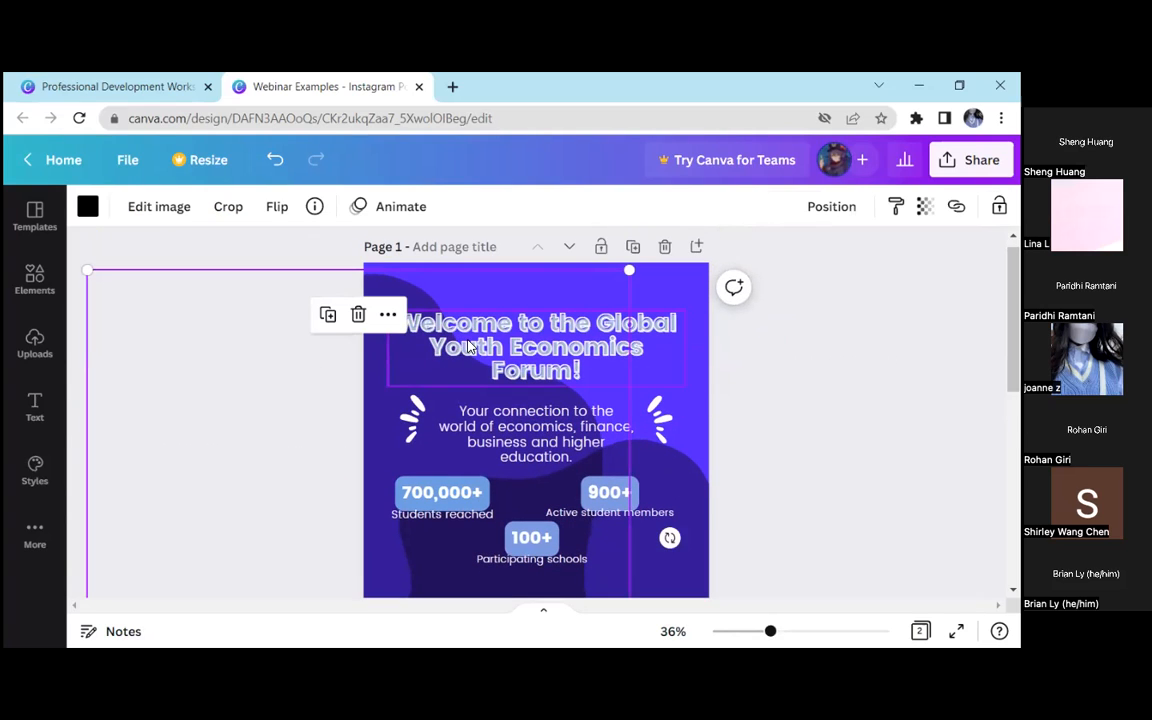
{"action": "left_click", "coordinate": [805, 399]}
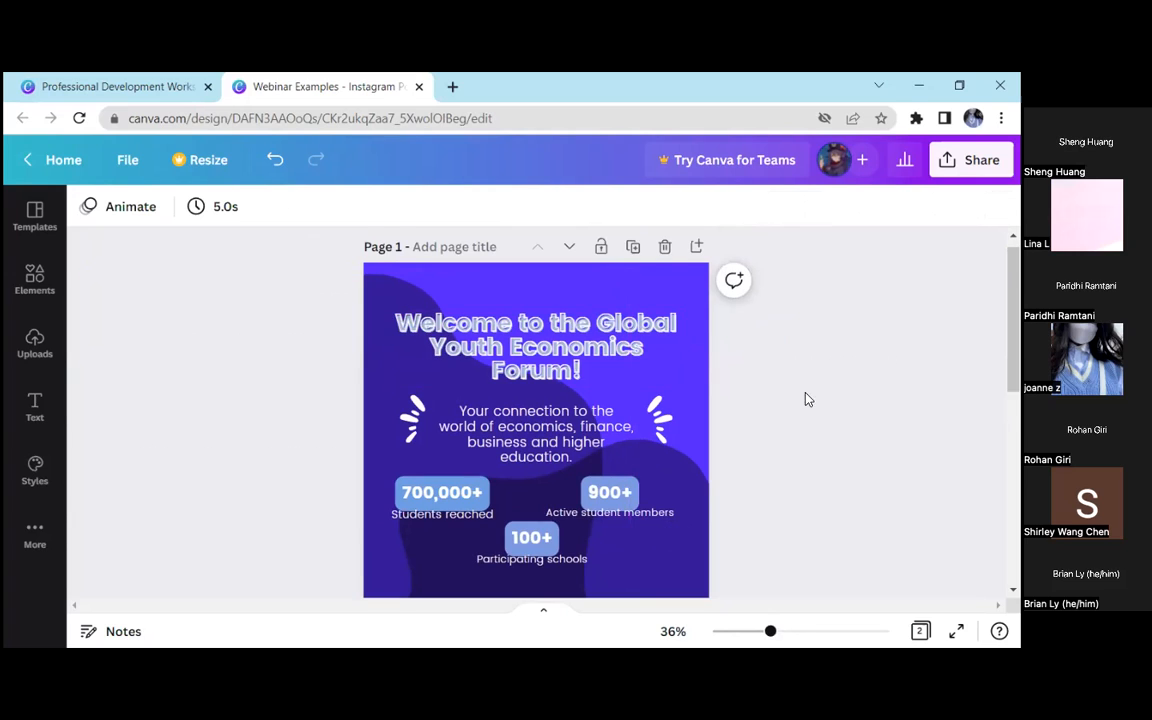
{"action": "scroll", "coordinate": [703, 437], "scroll_direction": "down", "scroll_amount": 1}
{"action": "left_click", "coordinate": [703, 437]}
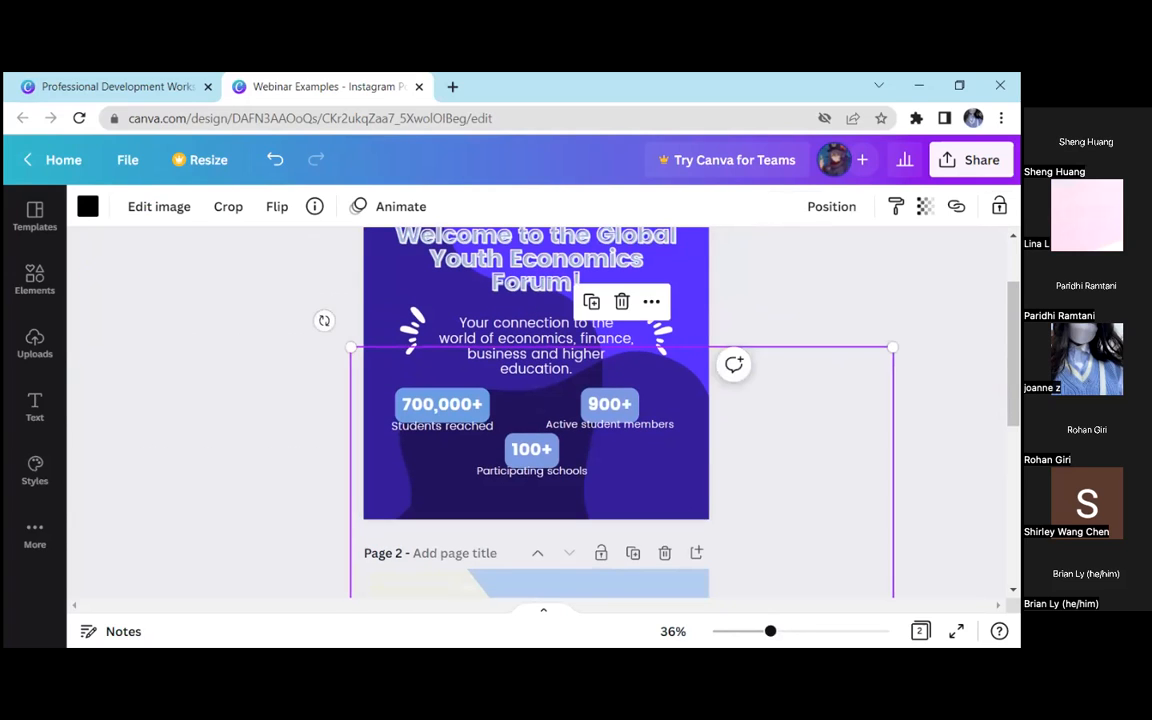
{"action": "left_click", "coordinate": [801, 430]}
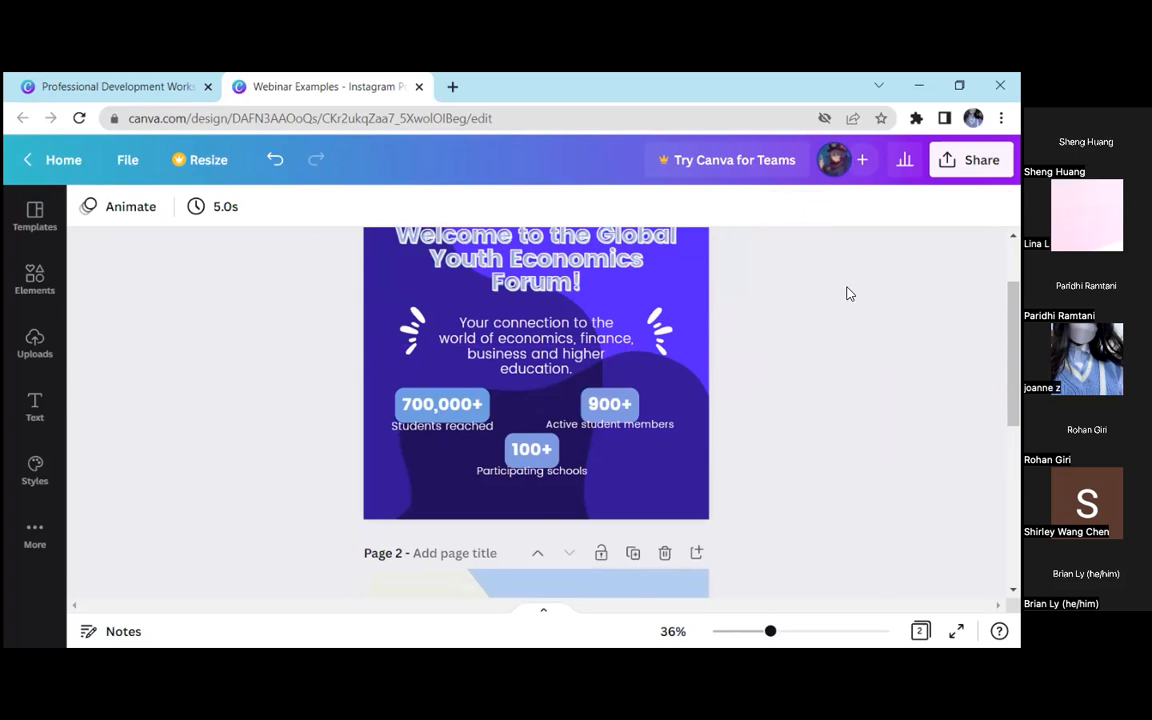
{"action": "left_click", "coordinate": [627, 427]}
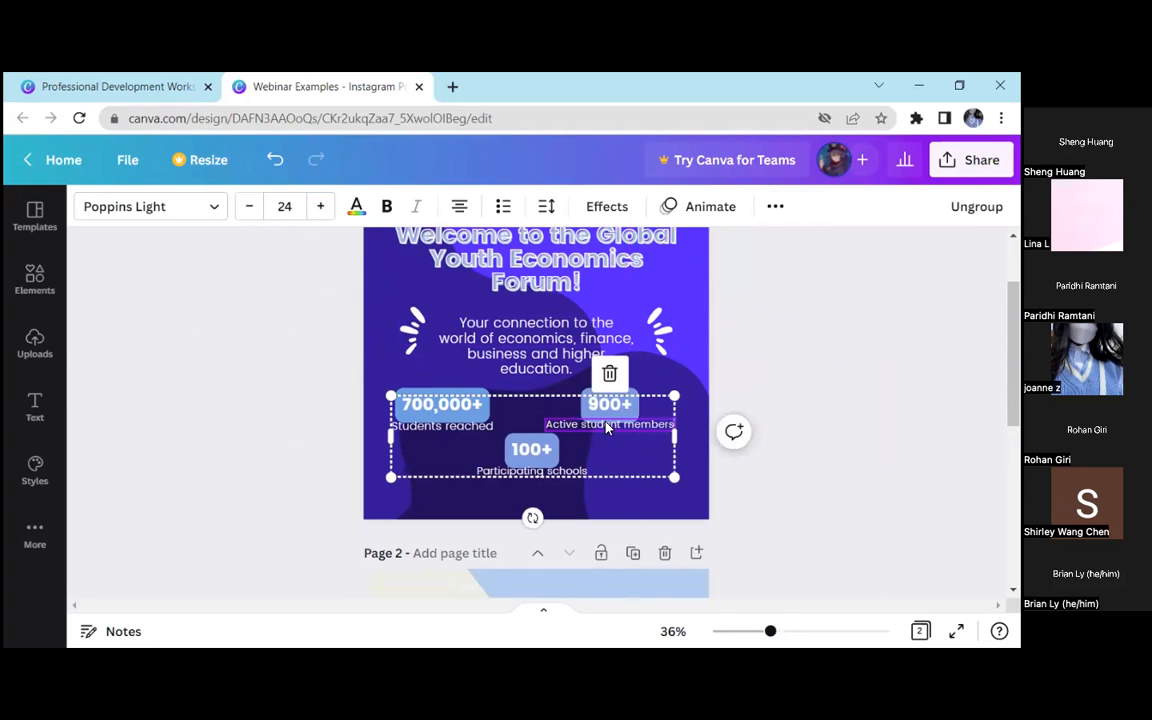
{"action": "left_click", "coordinate": [797, 396]}
{"action": "scroll", "coordinate": [760, 404], "scroll_direction": "up", "scroll_amount": 1}
{"action": "scroll", "coordinate": [754, 404], "scroll_direction": "down", "scroll_amount": 1}
{"action": "scroll", "coordinate": [752, 403], "scroll_direction": "up", "scroll_amount": 1}
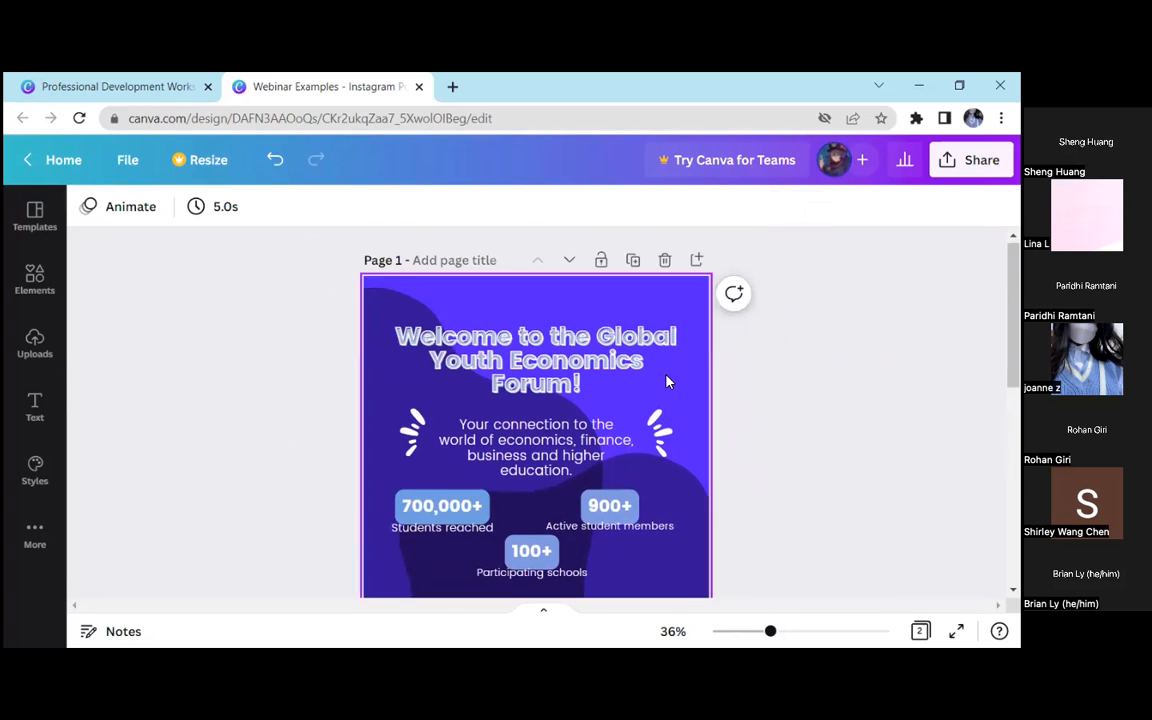
Copy the style of the page 1 headline onto the "A Guide to Mindfulness Meditation" title on page 2
{"action": "left_click", "coordinate": [516, 327]}
{"action": "left_click", "coordinate": [554, 302]}
{"action": "left_click", "coordinate": [645, 338]}
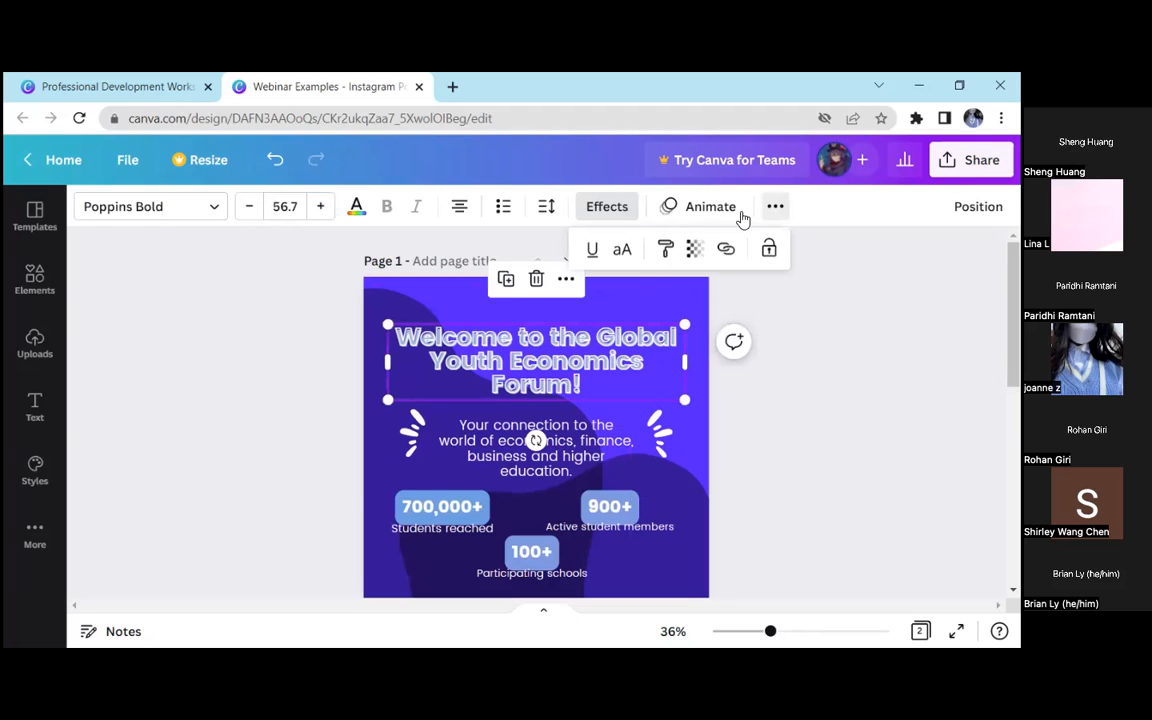
{"action": "left_click", "coordinate": [667, 250]}
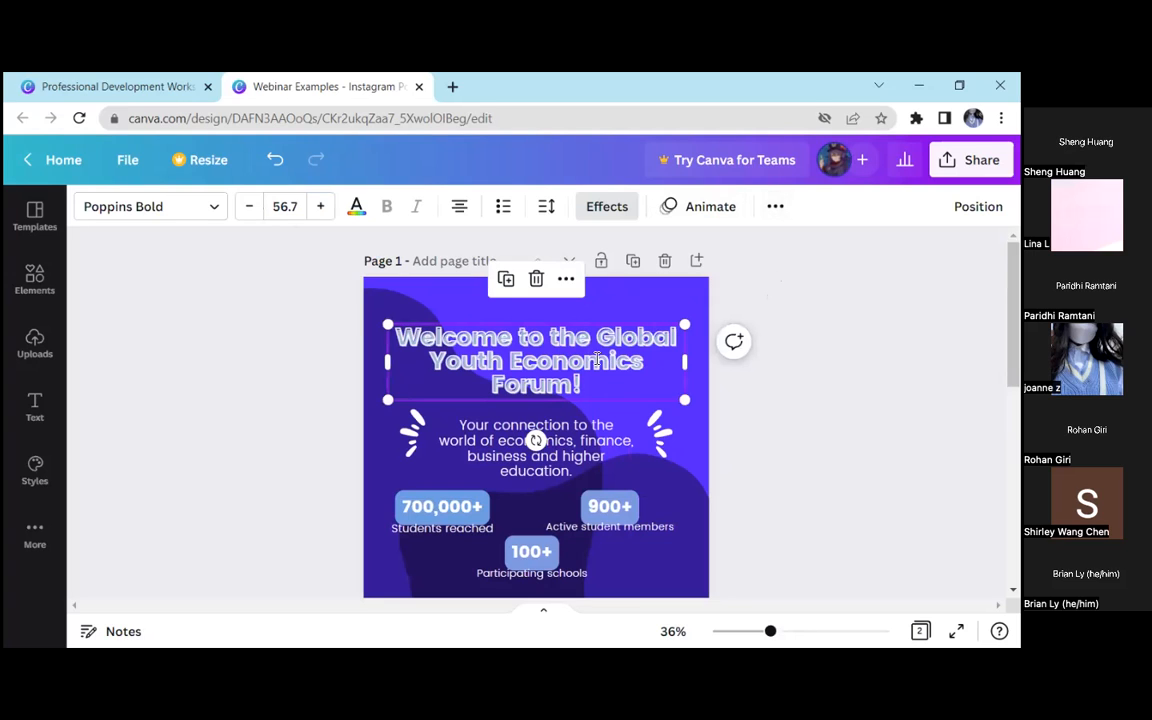
{"action": "scroll", "coordinate": [597, 355], "scroll_direction": "down", "scroll_amount": 5}
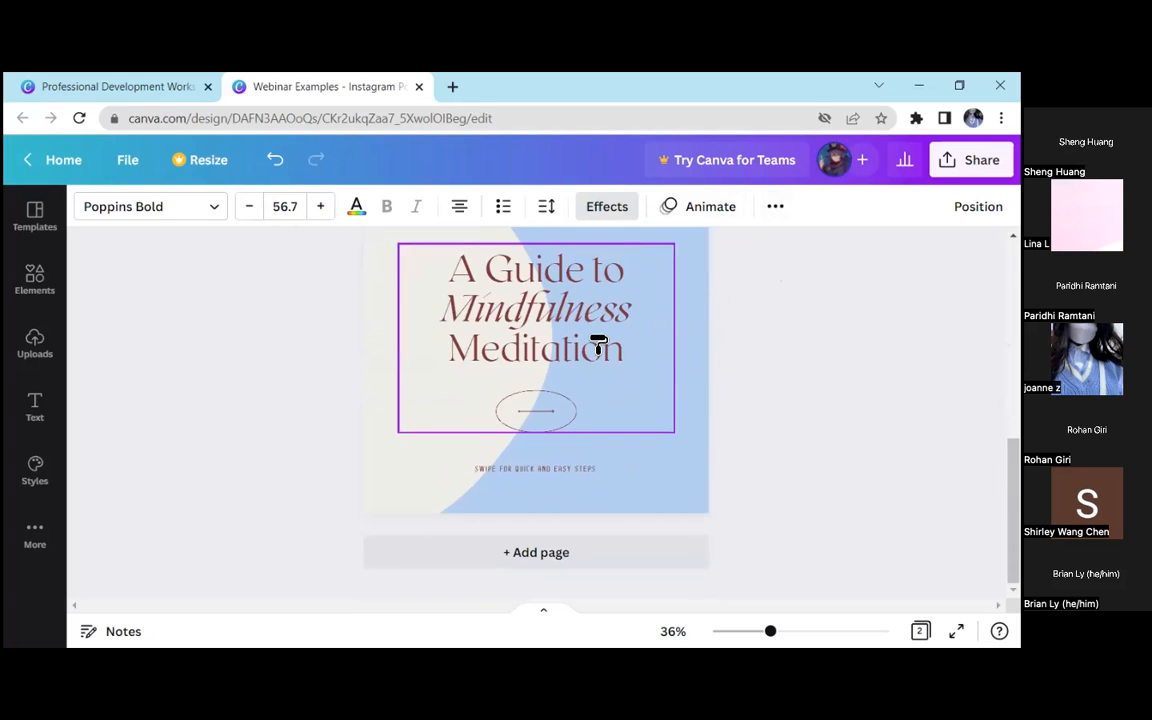
{"action": "left_click", "coordinate": [598, 343]}
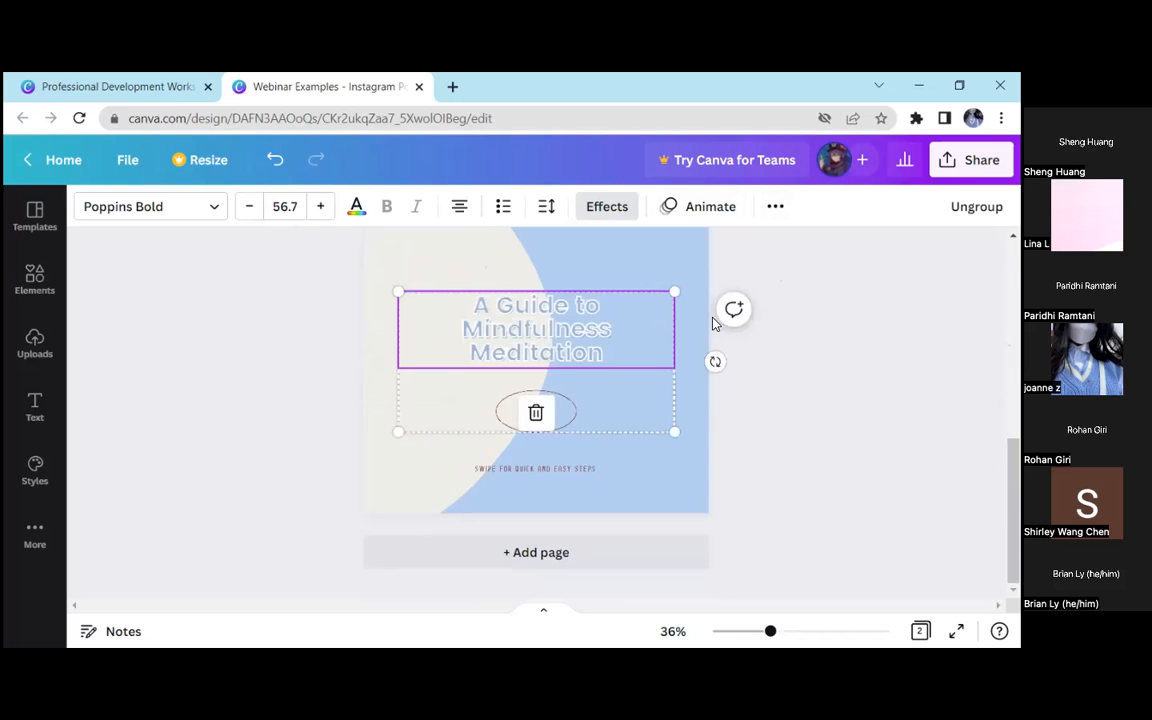
Try to copy the page 2 title's style onto the locked description text on page 1
{"action": "scroll", "coordinate": [770, 349], "scroll_direction": "up", "scroll_amount": 5}
{"action": "left_click", "coordinate": [775, 206]}
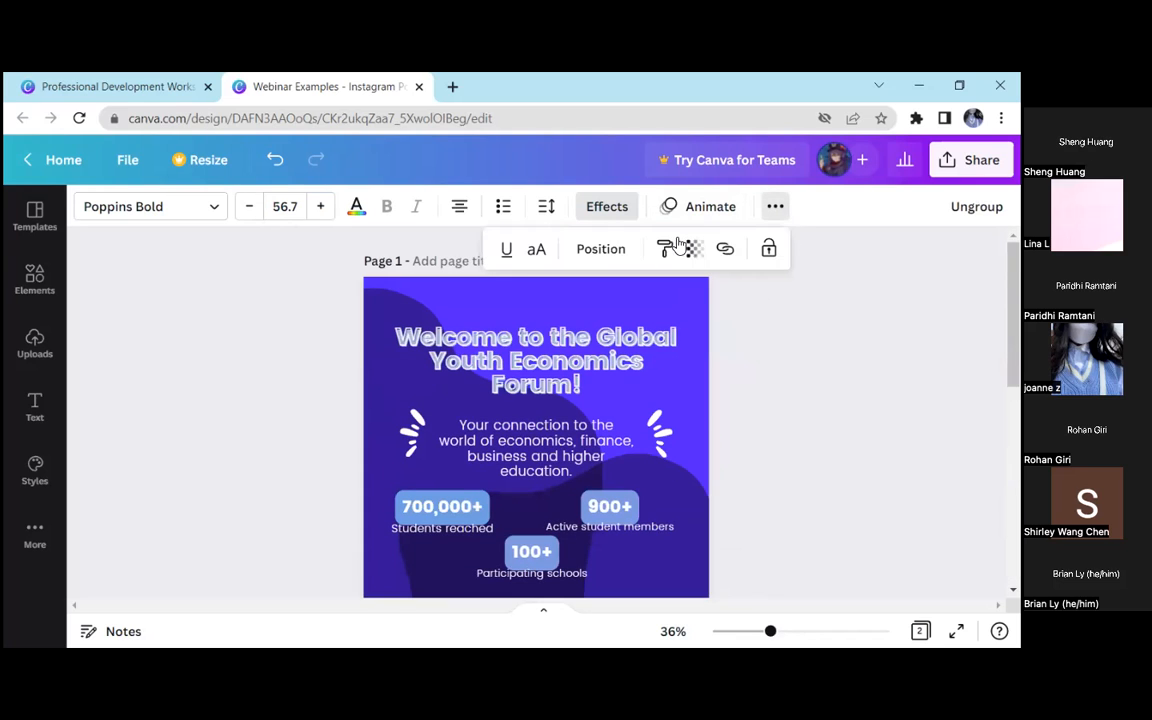
{"action": "left_click", "coordinate": [665, 249]}
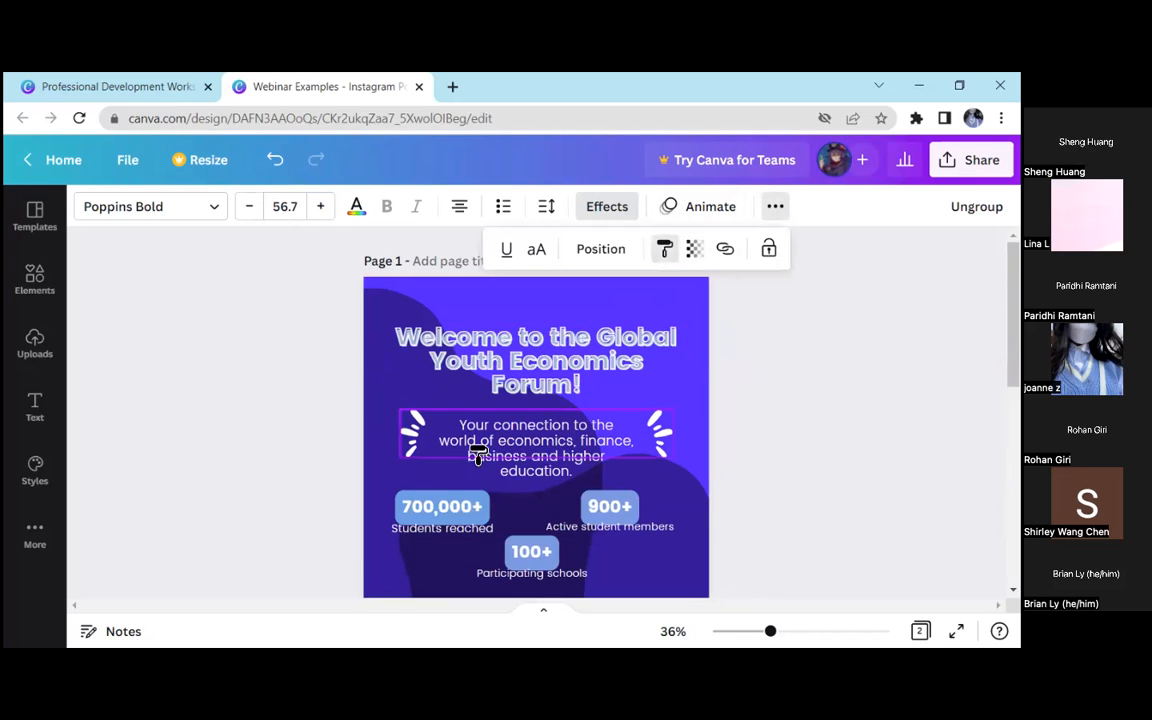
{"action": "left_click", "coordinate": [530, 466]}
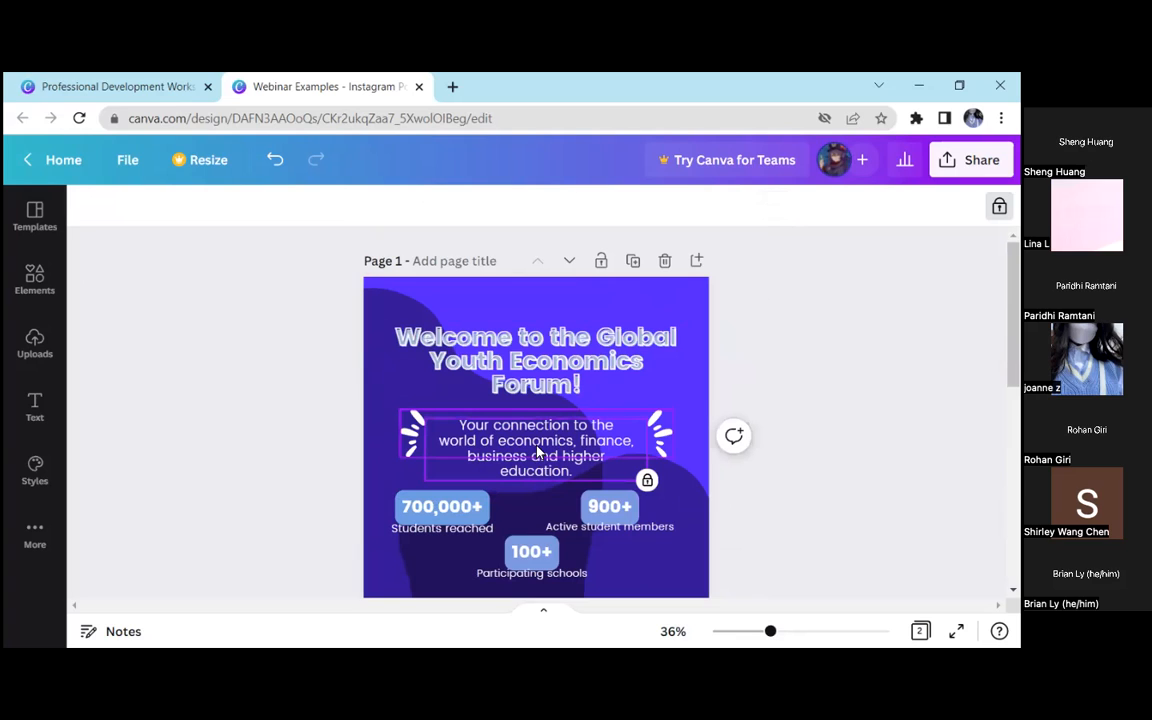
Reselect the page 2 title and try again to apply its copied style to the page 1 description text
{"action": "scroll", "coordinate": [555, 342], "scroll_direction": "down", "scroll_amount": 2}
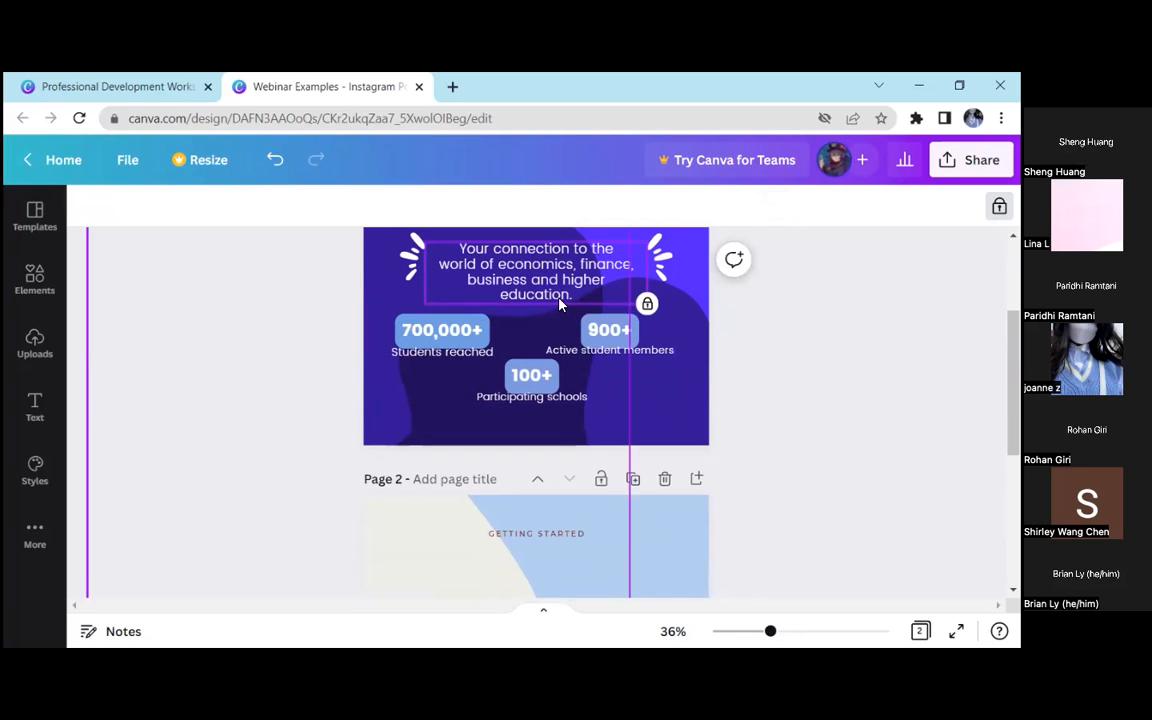
{"action": "scroll", "coordinate": [558, 305], "scroll_direction": "down", "scroll_amount": 3}
{"action": "scroll", "coordinate": [558, 404], "scroll_direction": "down", "scroll_amount": 1}
{"action": "left_click", "coordinate": [558, 404]}
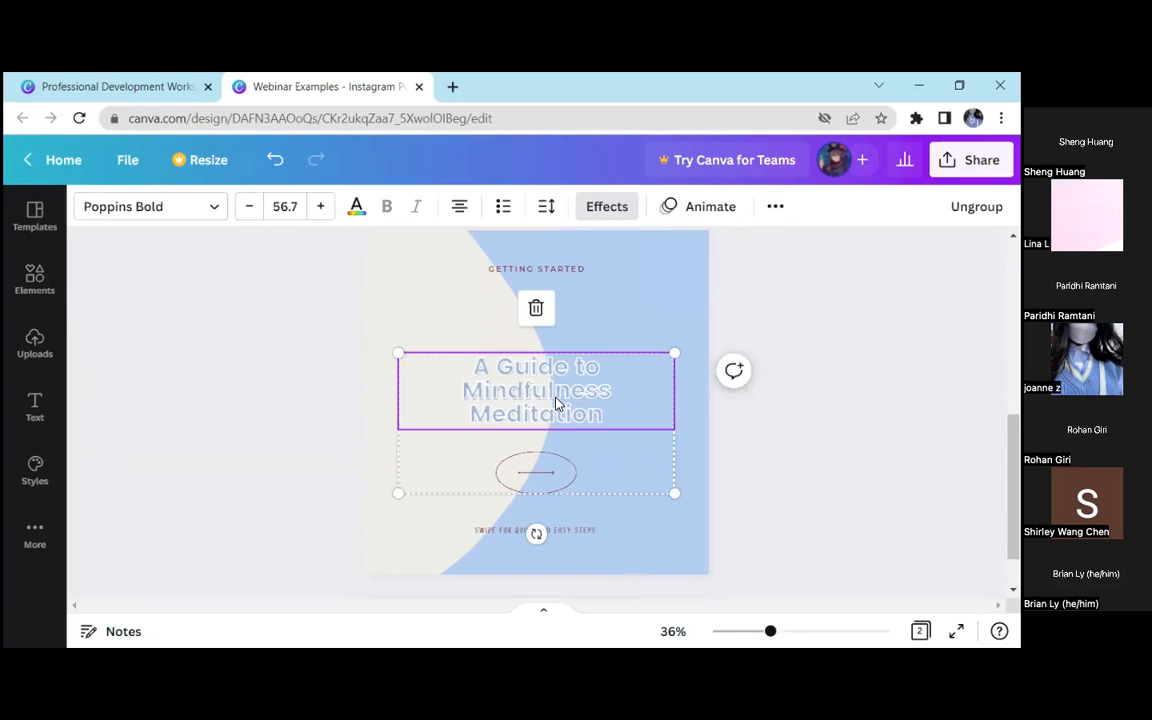
{"action": "left_click", "coordinate": [775, 206]}
{"action": "left_click", "coordinate": [665, 249]}
{"action": "scroll", "coordinate": [681, 347], "scroll_direction": "up", "scroll_amount": 5}
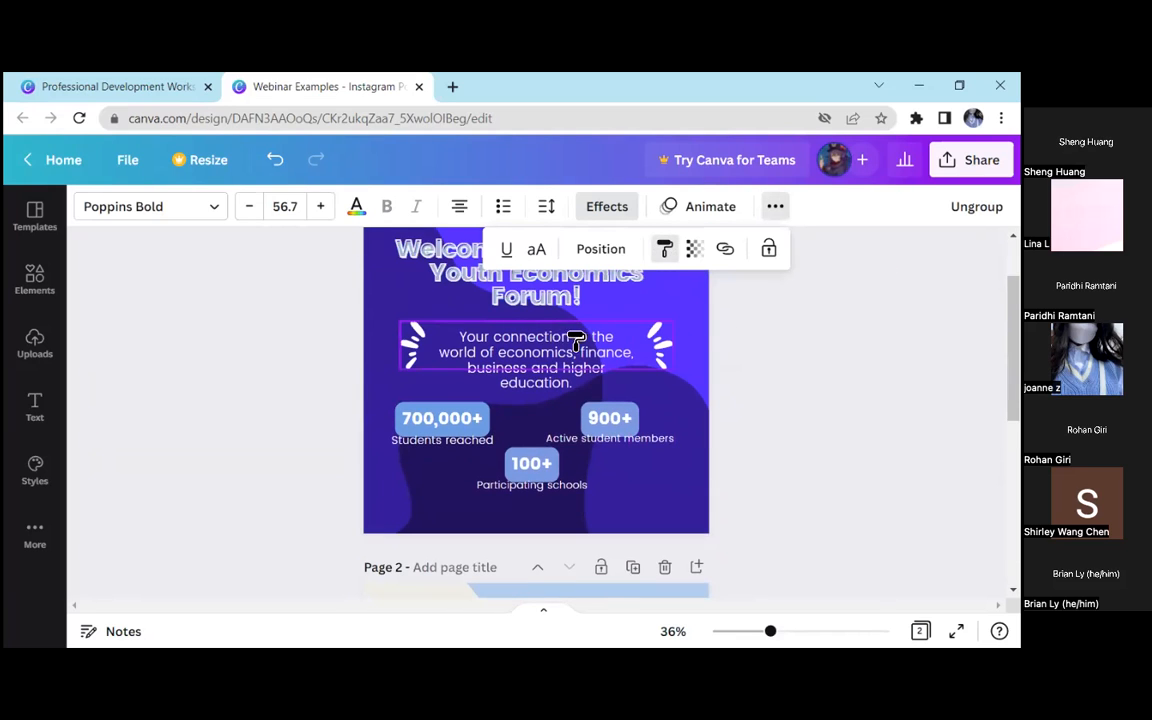
{"action": "left_click", "coordinate": [548, 372]}
{"action": "scroll", "coordinate": [548, 402], "scroll_direction": "down", "scroll_amount": 3}
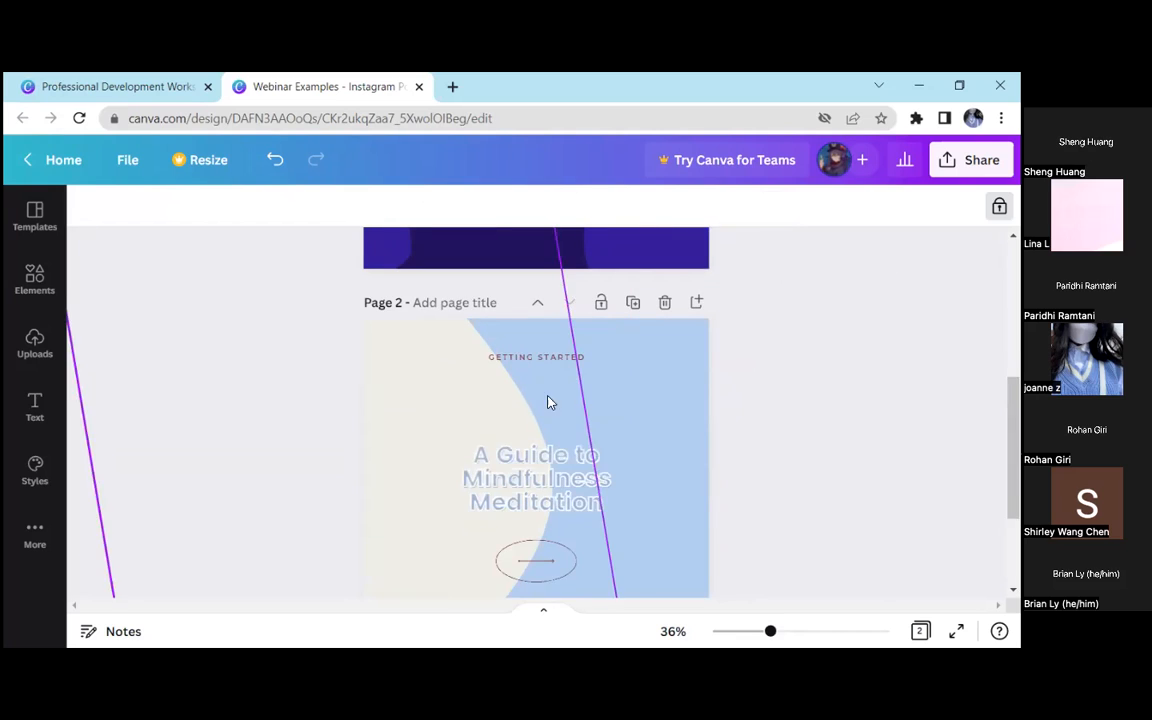
Inspect the additional text formatting options available for the page 1 headline
{"action": "left_click", "coordinate": [536, 467]}
{"action": "left_click", "coordinate": [784, 372]}
{"action": "scroll", "coordinate": [716, 339], "scroll_direction": "up", "scroll_amount": 3}
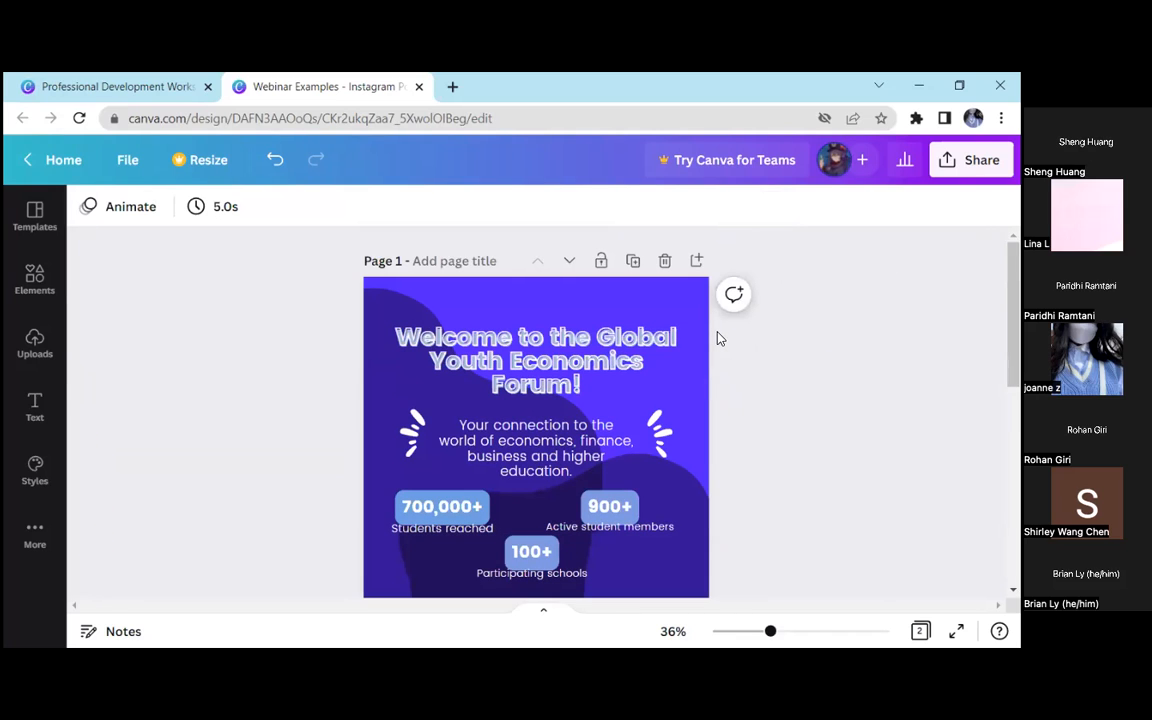
{"action": "left_click", "coordinate": [620, 358]}
{"action": "left_click", "coordinate": [770, 208]}
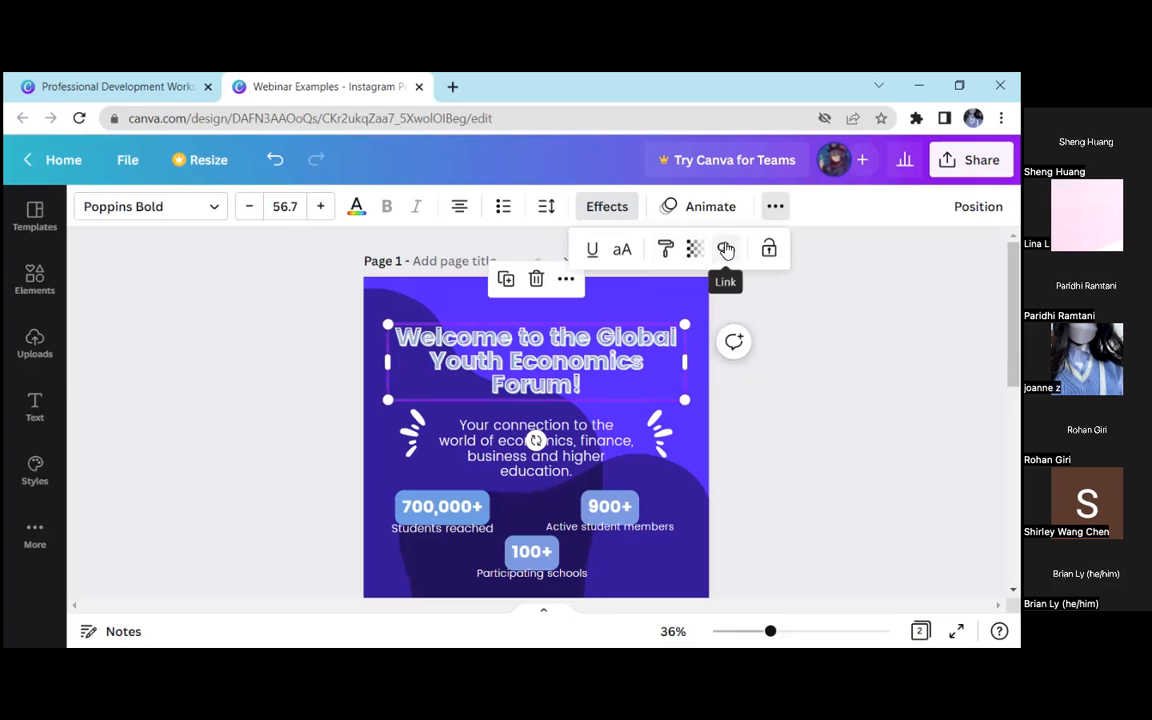
{"action": "left_click_drag", "start_coordinate": [598, 372], "coordinate": [421, 329]}
{"action": "left_click", "coordinate": [808, 308]}
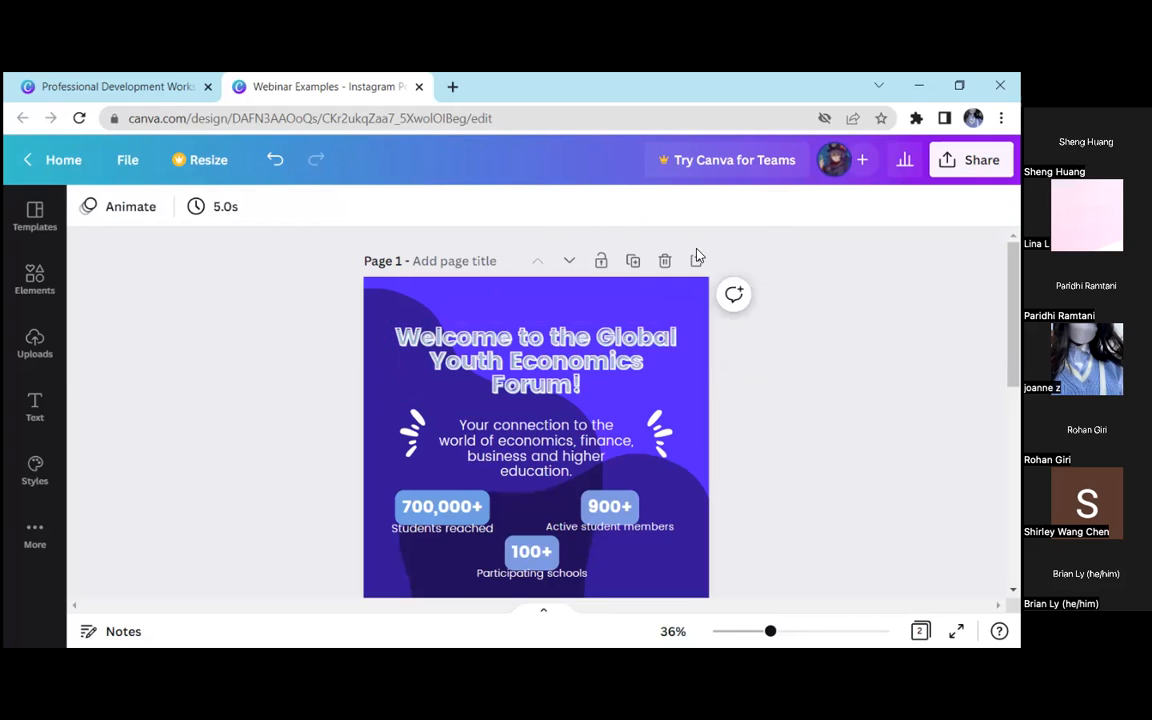
Change the "Welcome to the Global Youth Economics Forum!" headline on page 1 to uppercase
{"action": "left_click", "coordinate": [613, 340]}
{"action": "left_click", "coordinate": [777, 211]}
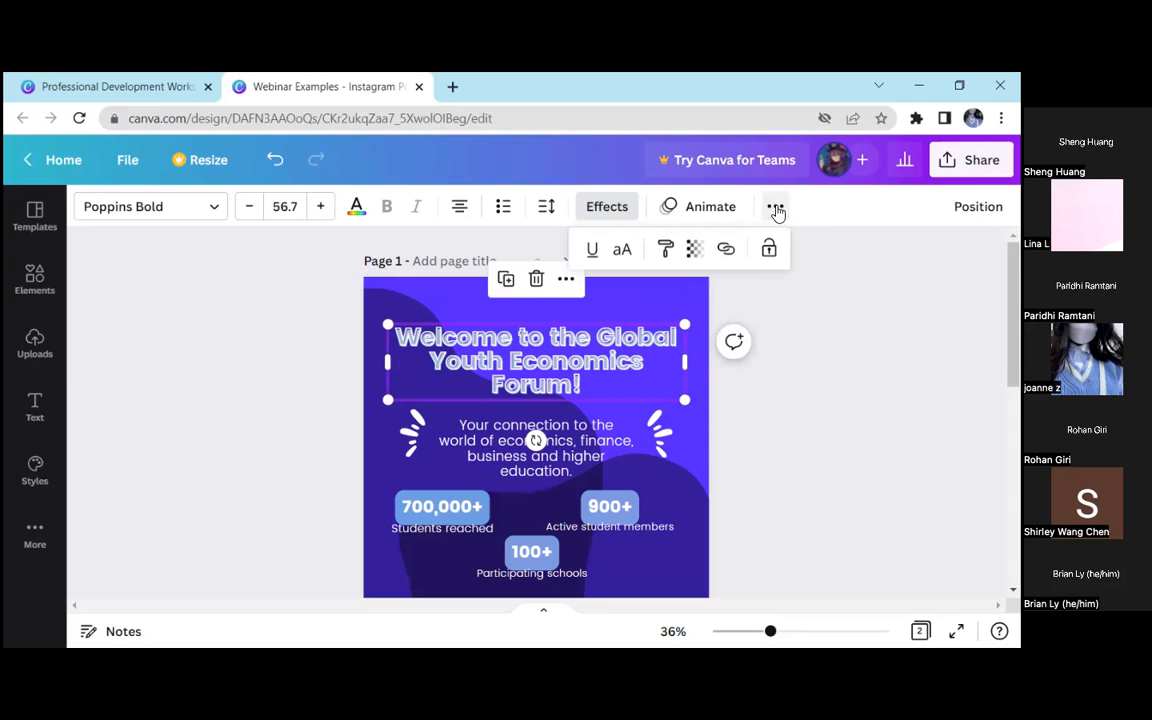
{"action": "left_click", "coordinate": [621, 252]}
{"action": "left_click", "coordinate": [621, 252]}
{"action": "left_click", "coordinate": [621, 252]}
{"action": "left_click", "coordinate": [621, 252]}
{"action": "left_click", "coordinate": [621, 252]}
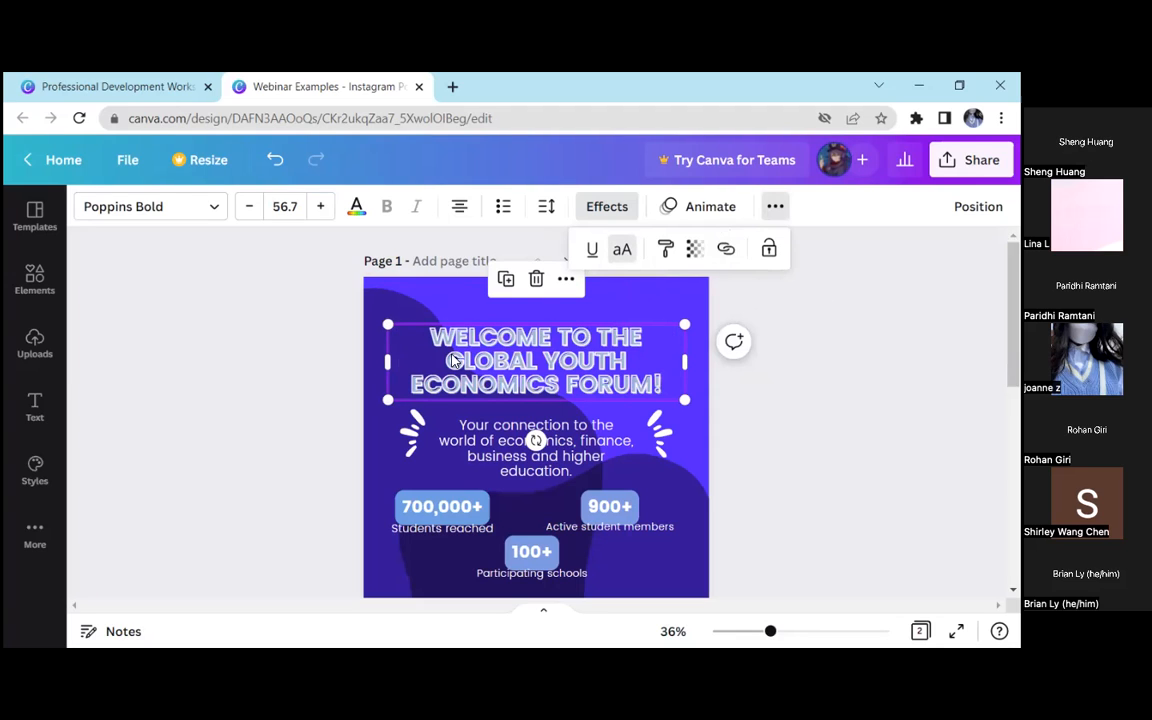
Try underlining the page 1 headline and remove the underline again
{"action": "left_click", "coordinate": [593, 254]}
{"action": "left_click", "coordinate": [594, 255]}
{"action": "left_click", "coordinate": [594, 254]}
{"action": "left_click", "coordinate": [594, 254]}
{"action": "left_click", "coordinate": [594, 254]}
{"action": "left_click", "coordinate": [594, 254]}
{"action": "left_click", "coordinate": [594, 254]}
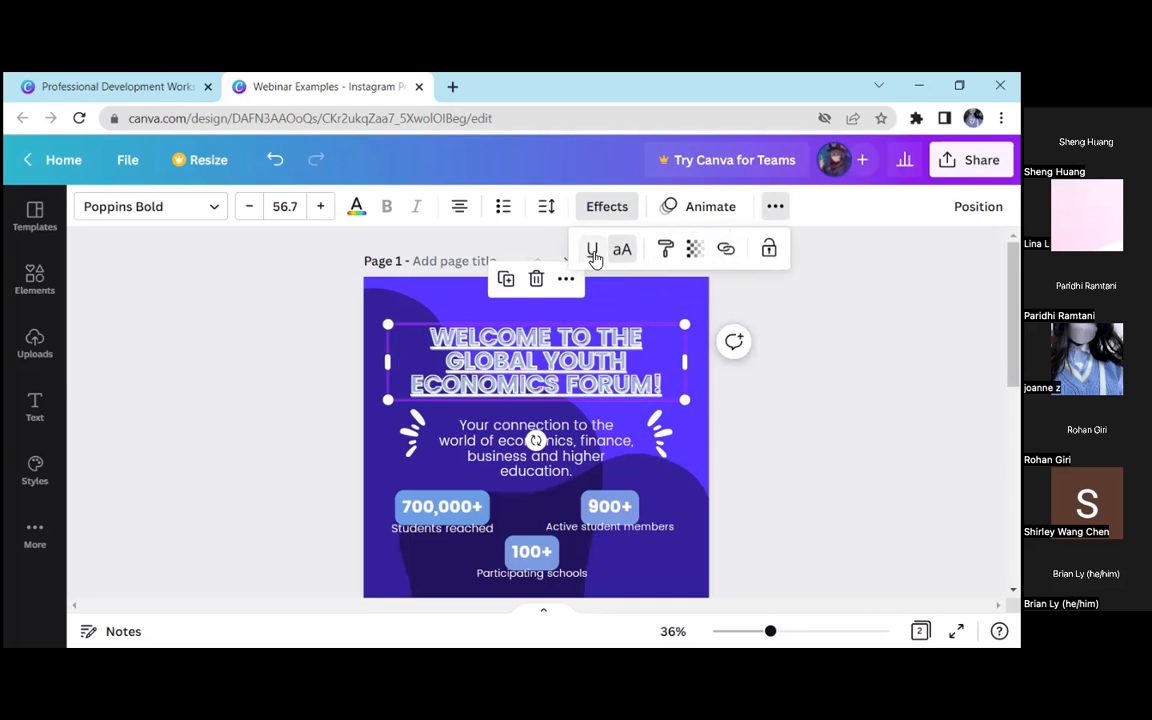
{"action": "left_click", "coordinate": [775, 206]}
{"action": "left_click", "coordinate": [775, 208]}
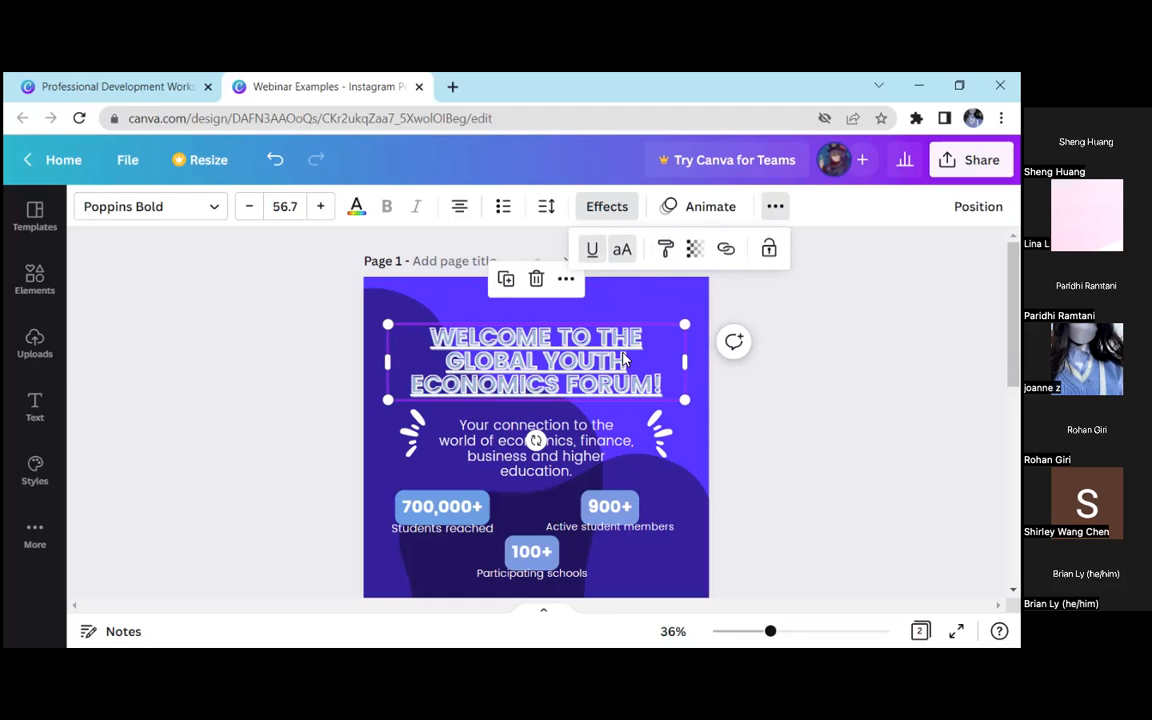
{"action": "left_click", "coordinate": [592, 252]}
{"action": "left_click", "coordinate": [760, 383]}
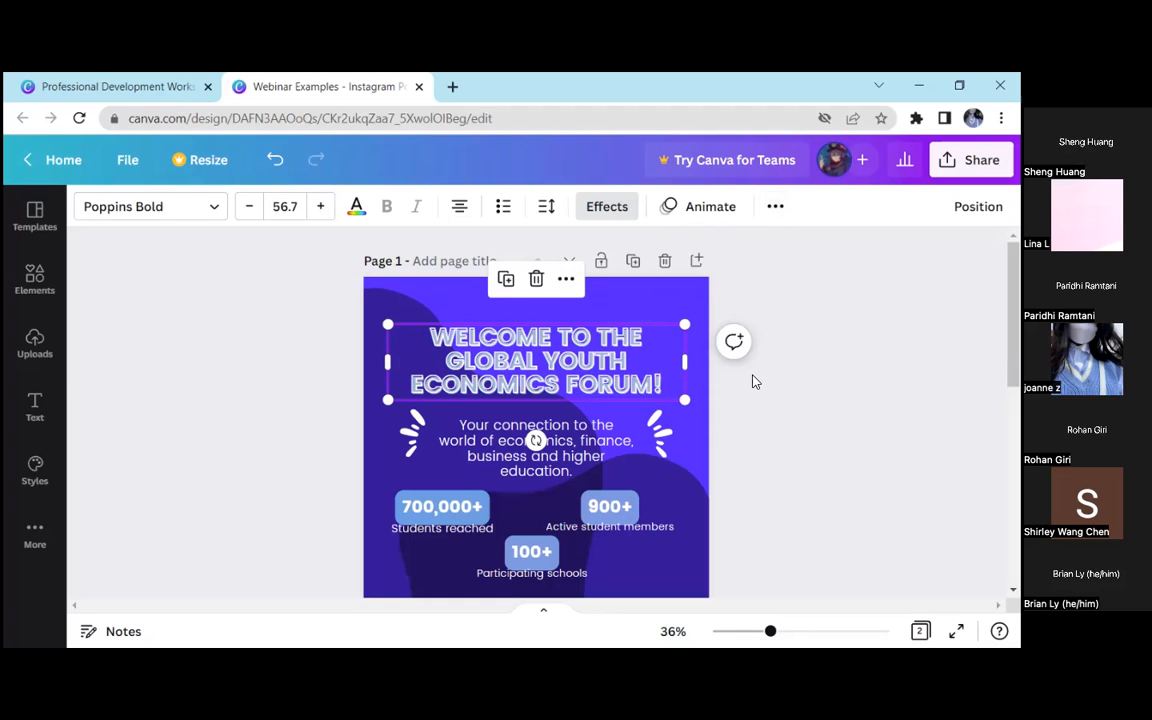
Try formatting the page 1 headline as a bulleted list and turn the bullets off again
{"action": "left_click", "coordinate": [740, 381]}
{"action": "left_click", "coordinate": [617, 383]}
{"action": "left_click", "coordinate": [808, 373]}
{"action": "scroll", "coordinate": [684, 326], "scroll_direction": "down", "scroll_amount": 1}
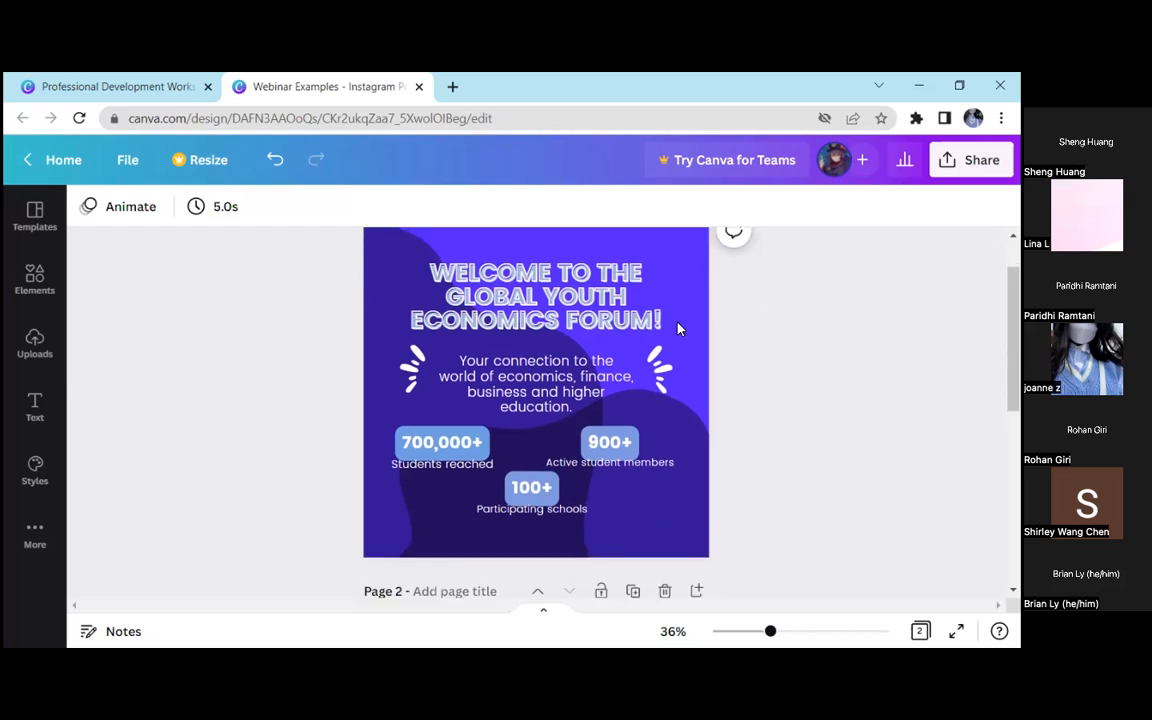
{"action": "left_click", "coordinate": [622, 285]}
{"action": "left_click", "coordinate": [505, 212]}
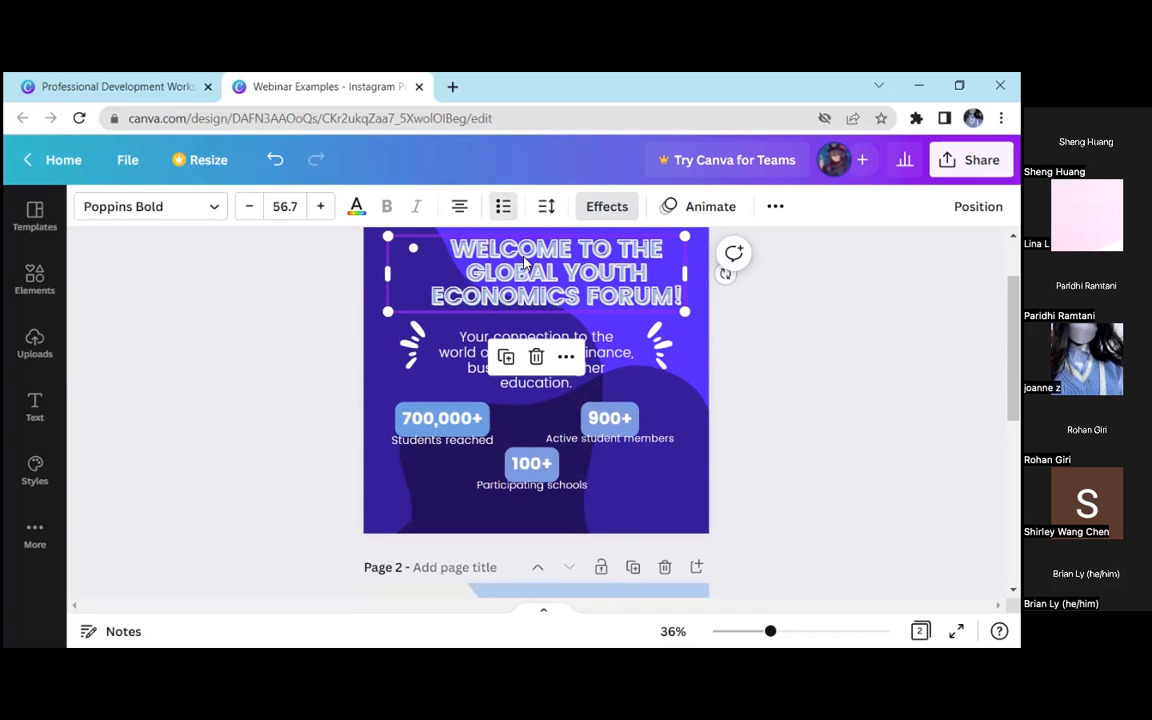
{"action": "scroll", "coordinate": [524, 262], "scroll_direction": "up", "scroll_amount": 1}
{"action": "left_click", "coordinate": [505, 210]}
{"action": "left_click", "coordinate": [507, 211]}
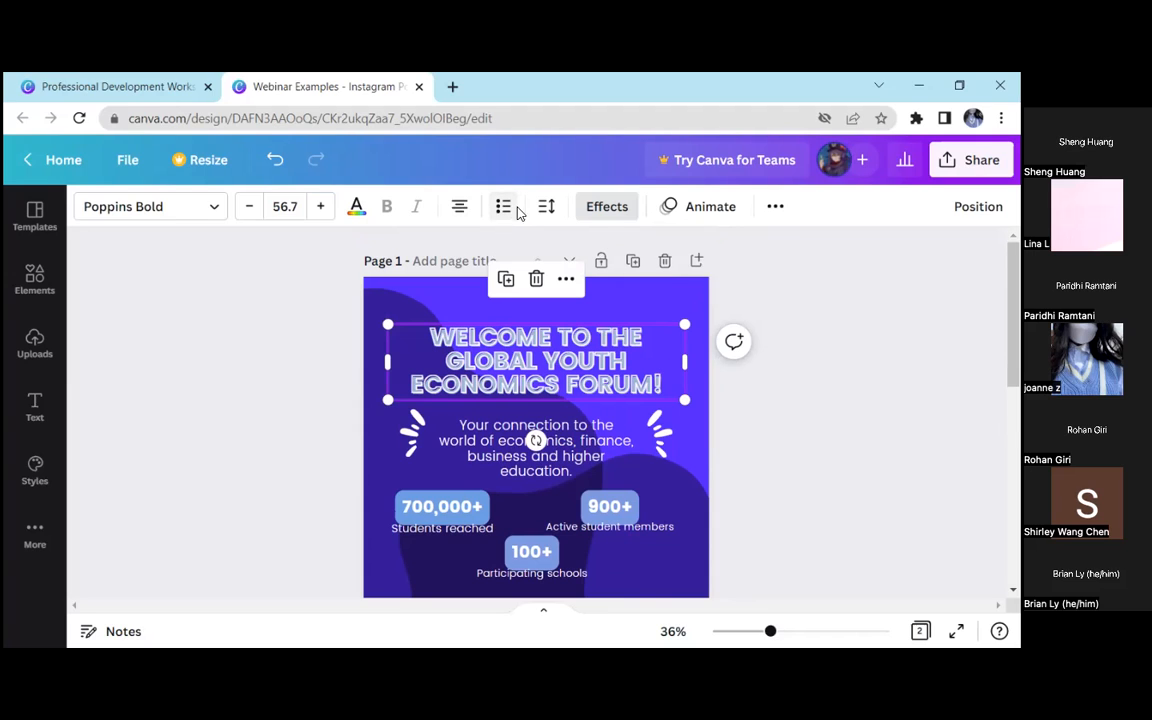
Deselect the headline and add a blank page directly after page 1
{"action": "left_click", "coordinate": [840, 351]}
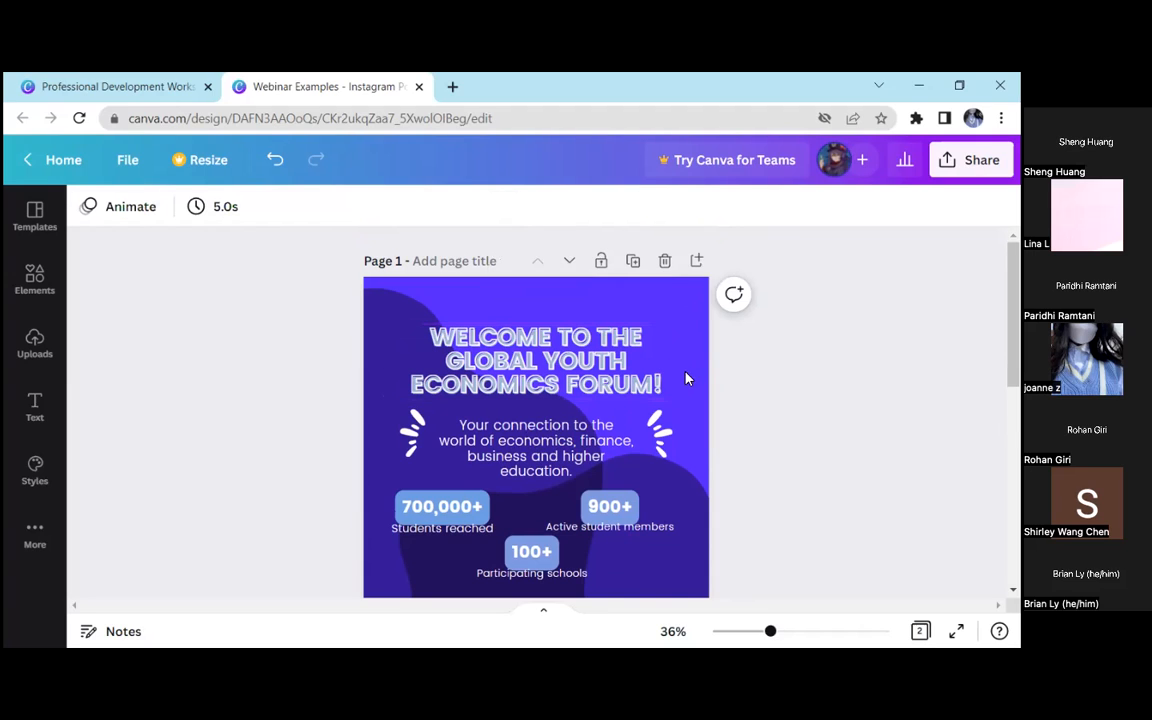
{"action": "left_click", "coordinate": [697, 260]}
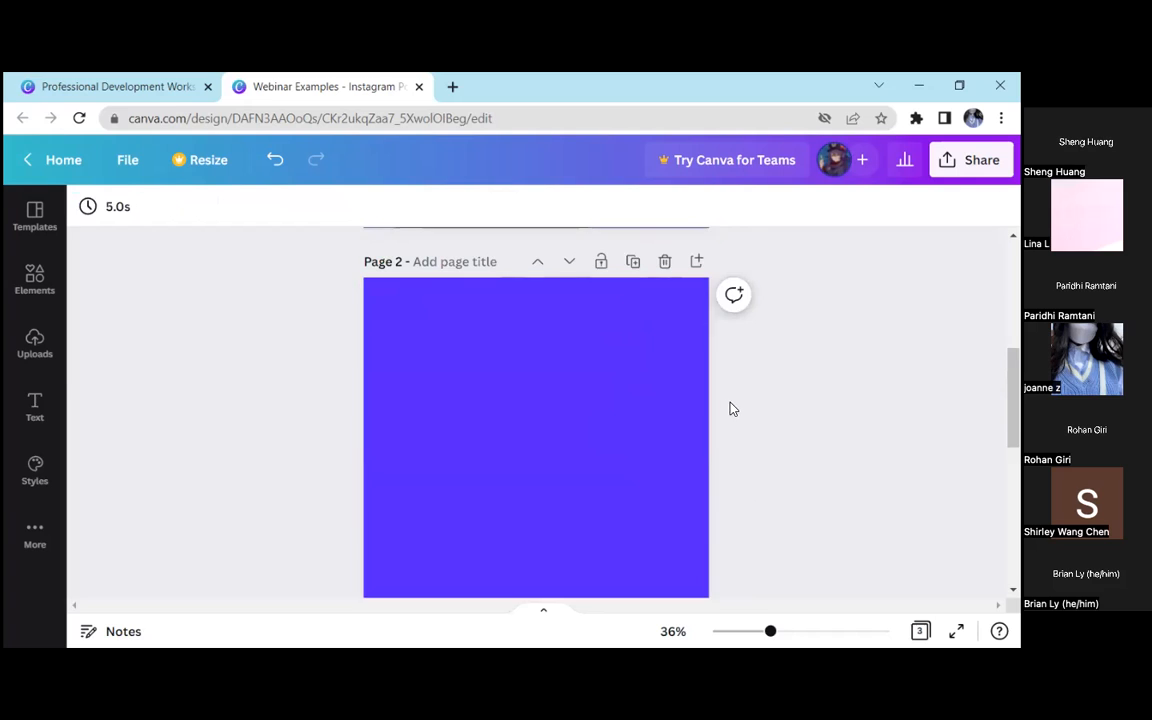
{"action": "left_click", "coordinate": [34, 407]}
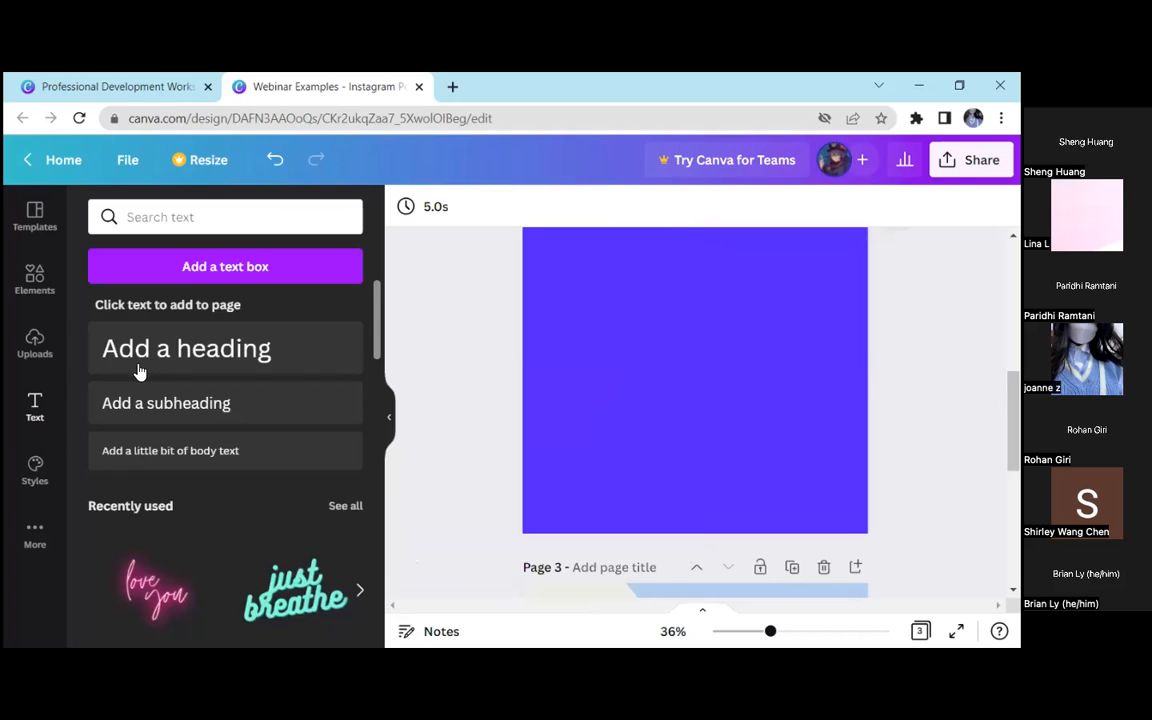
{"action": "left_click", "coordinate": [190, 338]}
{"action": "left_click", "coordinate": [389, 416]}
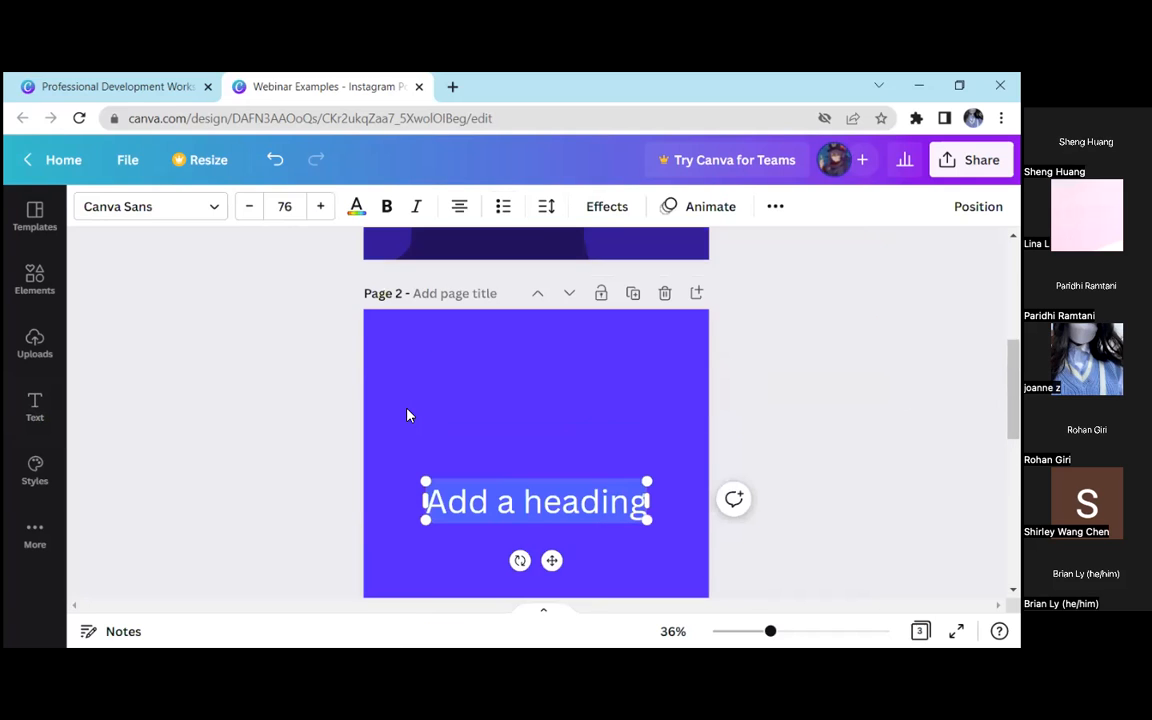
{"action": "scroll", "coordinate": [407, 415], "scroll_direction": "up", "scroll_amount": 1}
{"action": "scroll", "coordinate": [405, 415], "scroll_direction": "down", "scroll_amount": 3}
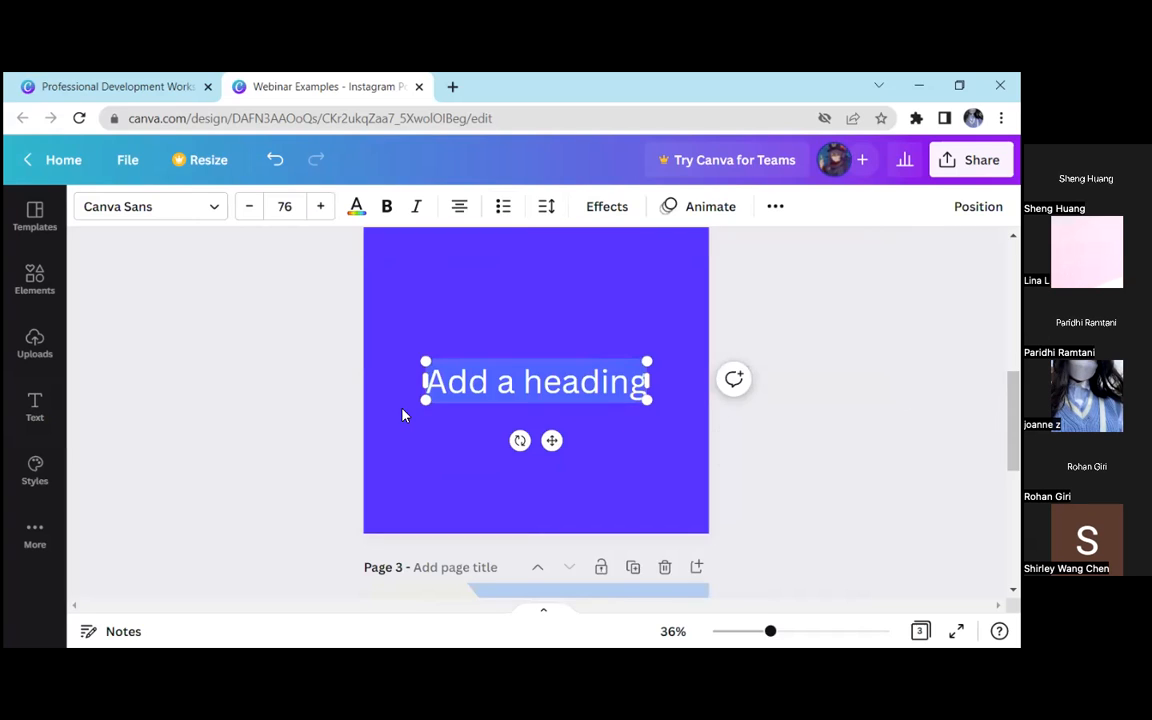
{"action": "key", "text": "Delete"}
{"action": "key", "text": "ctrl+v"}
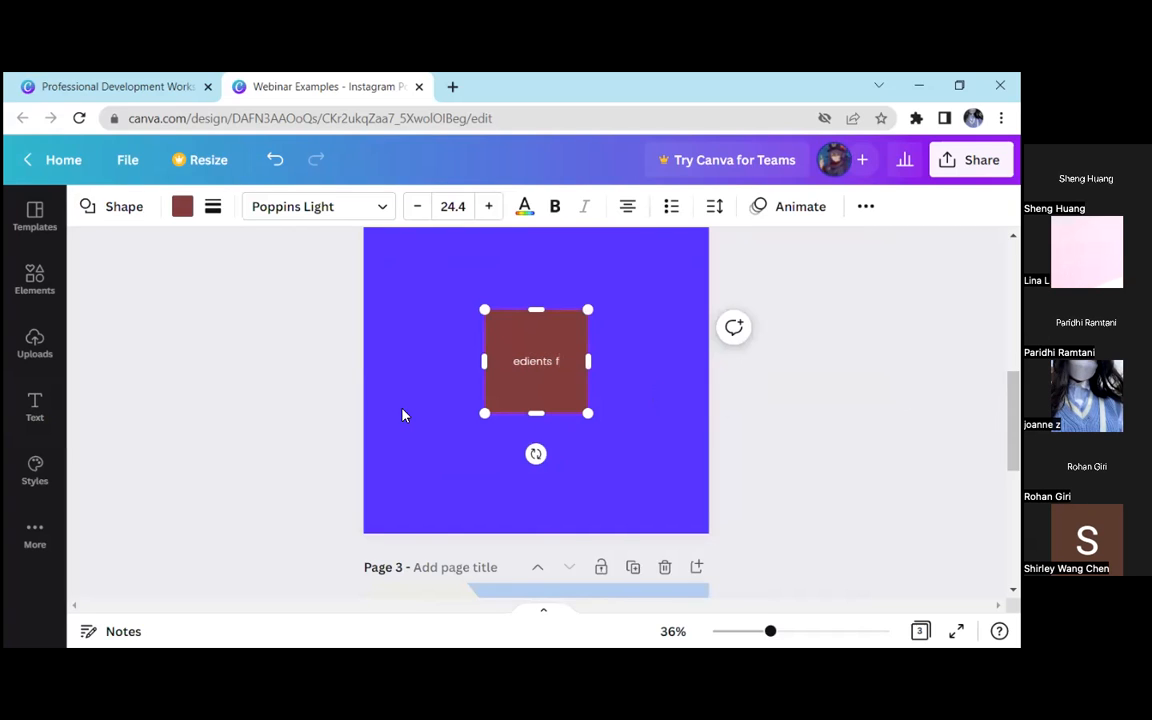
{"action": "key", "text": "Delete"}
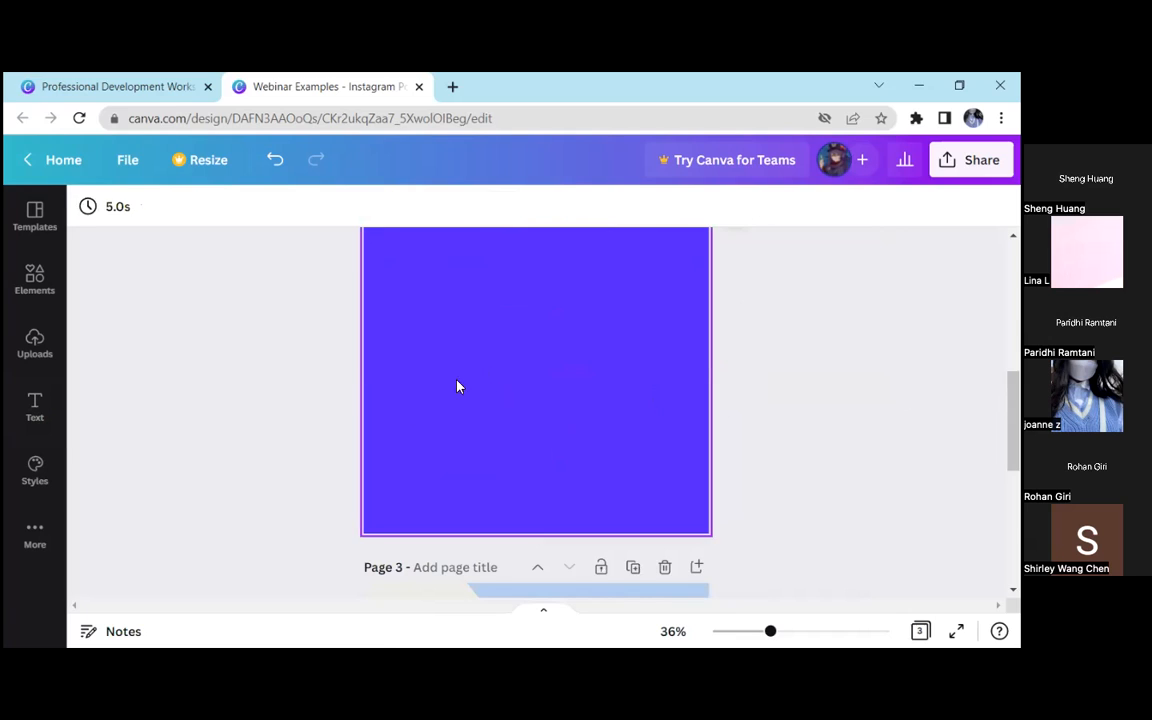
Add a heading reading "ingredients for cake" to the blank page 2
{"action": "left_click", "coordinate": [36, 405]}
{"action": "left_click", "coordinate": [229, 347]}
{"action": "left_click", "coordinate": [390, 398]}
{"action": "left_click", "coordinate": [378, 414]}
{"action": "double_click", "coordinate": [463, 375]}
{"action": "type", "text": "Ing"}
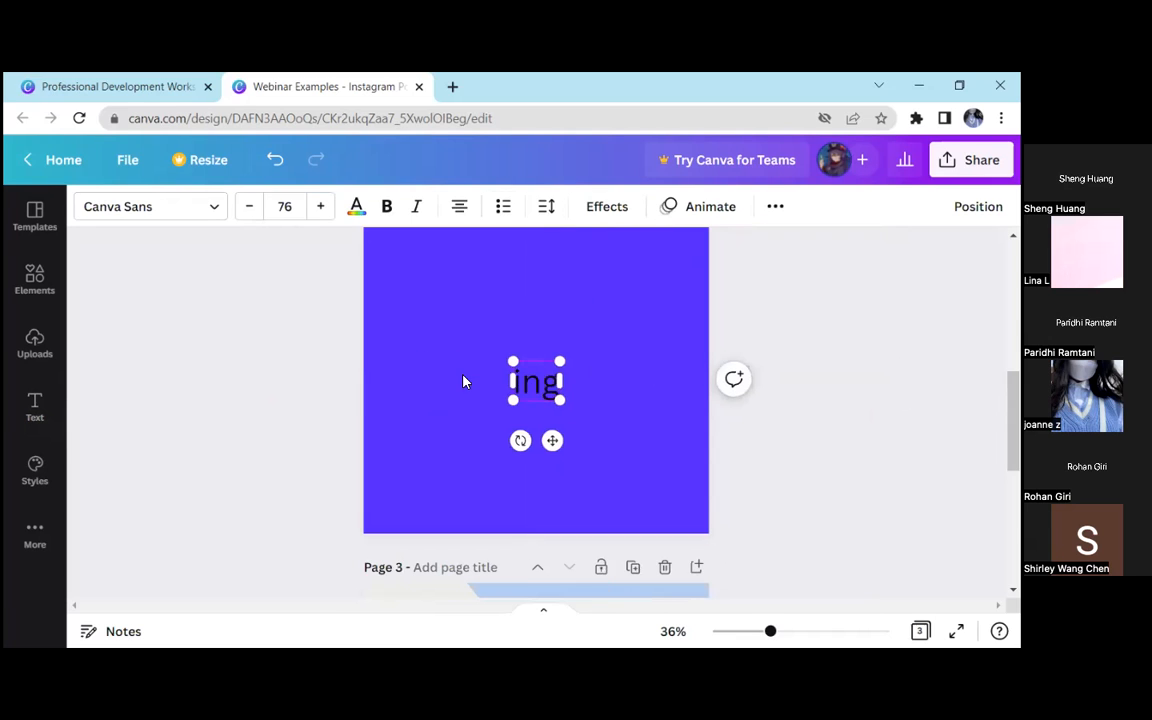
{"action": "type", "text": "redients for cake"}
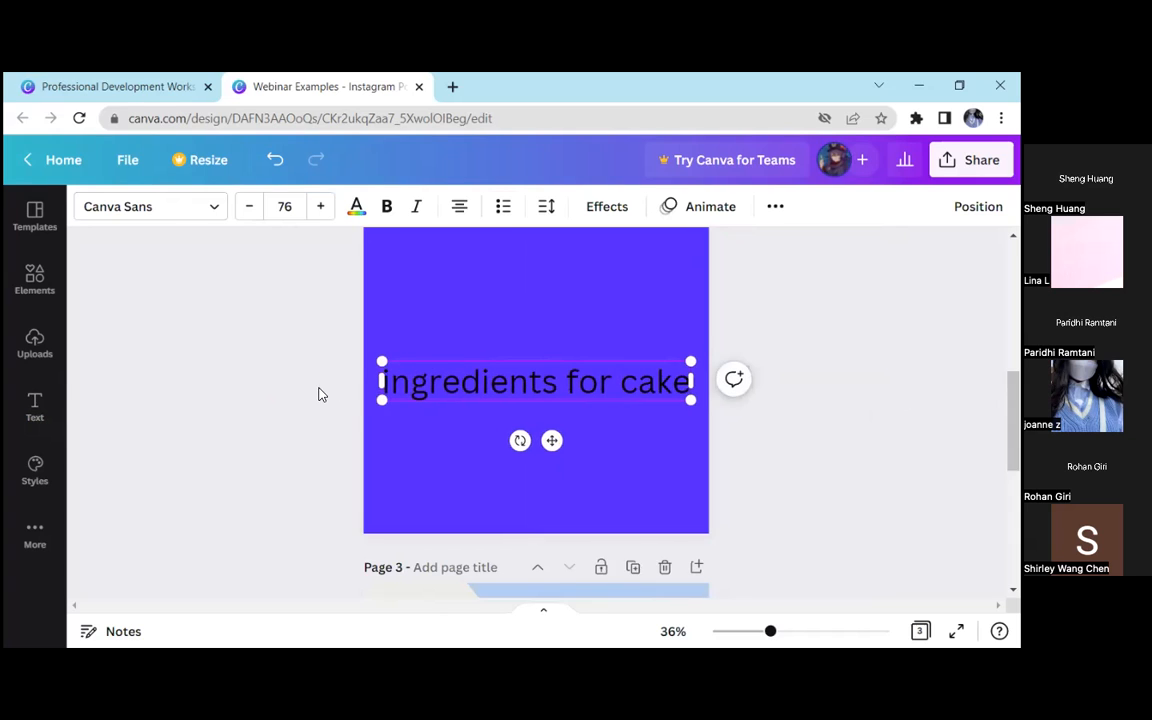
{"action": "left_click", "coordinate": [319, 393]}
{"action": "scroll", "coordinate": [828, 417], "scroll_direction": "up", "scroll_amount": 2}
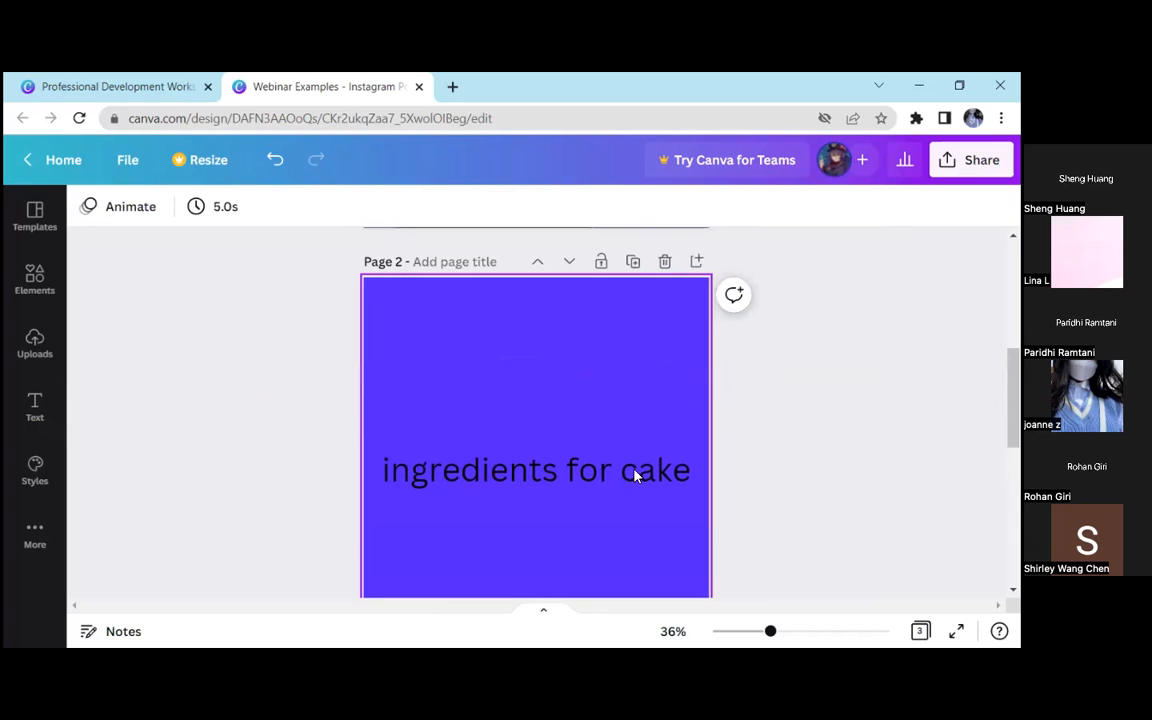
Recolor the "ingredients for cake" heading white using the document colors
{"action": "left_click", "coordinate": [655, 364]}
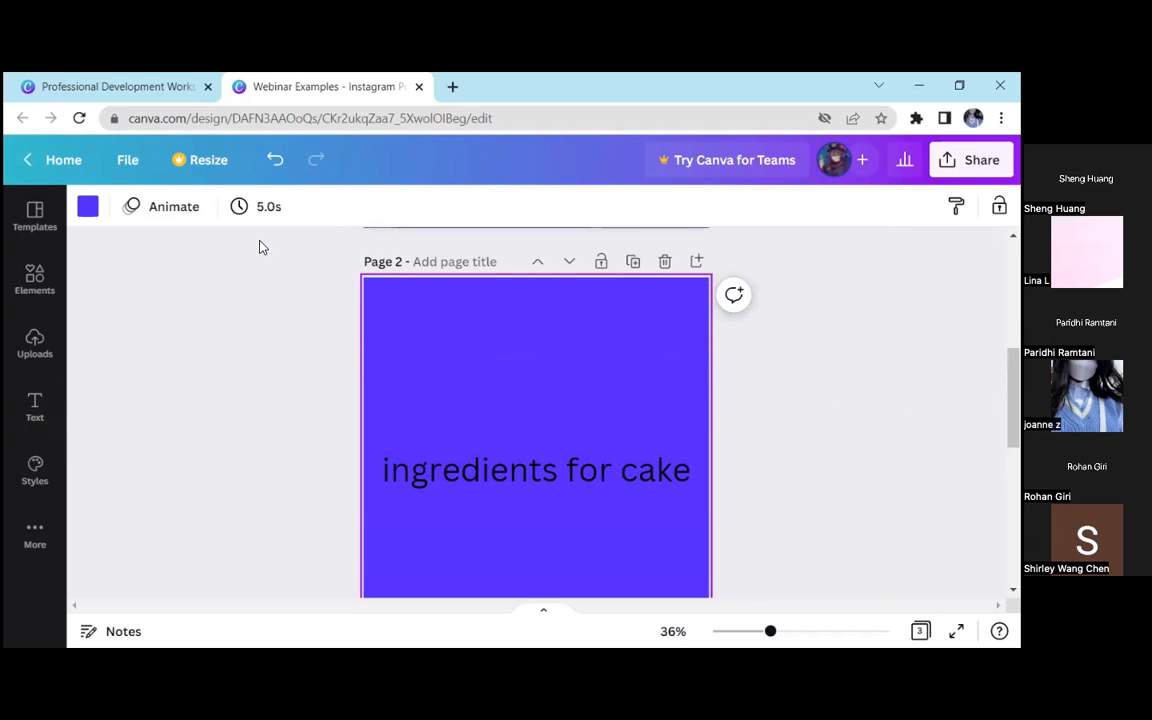
{"action": "left_click", "coordinate": [565, 496]}
{"action": "left_click", "coordinate": [357, 207]}
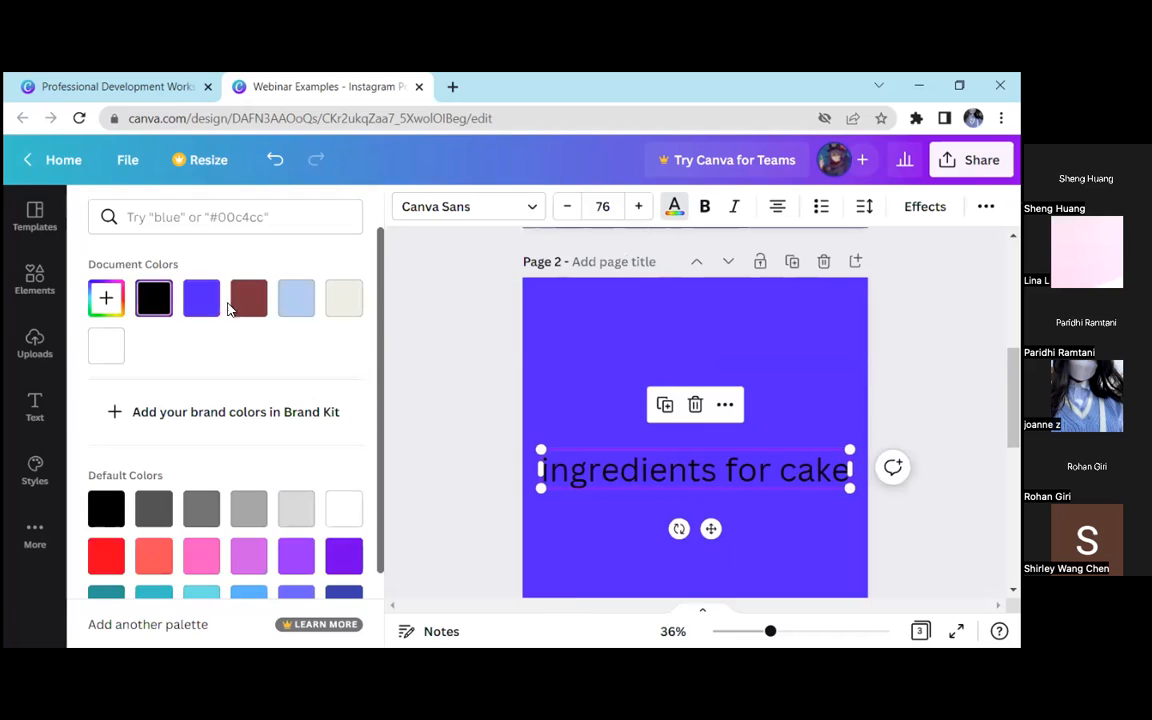
{"action": "left_click", "coordinate": [123, 348]}
{"action": "left_click", "coordinate": [419, 357]}
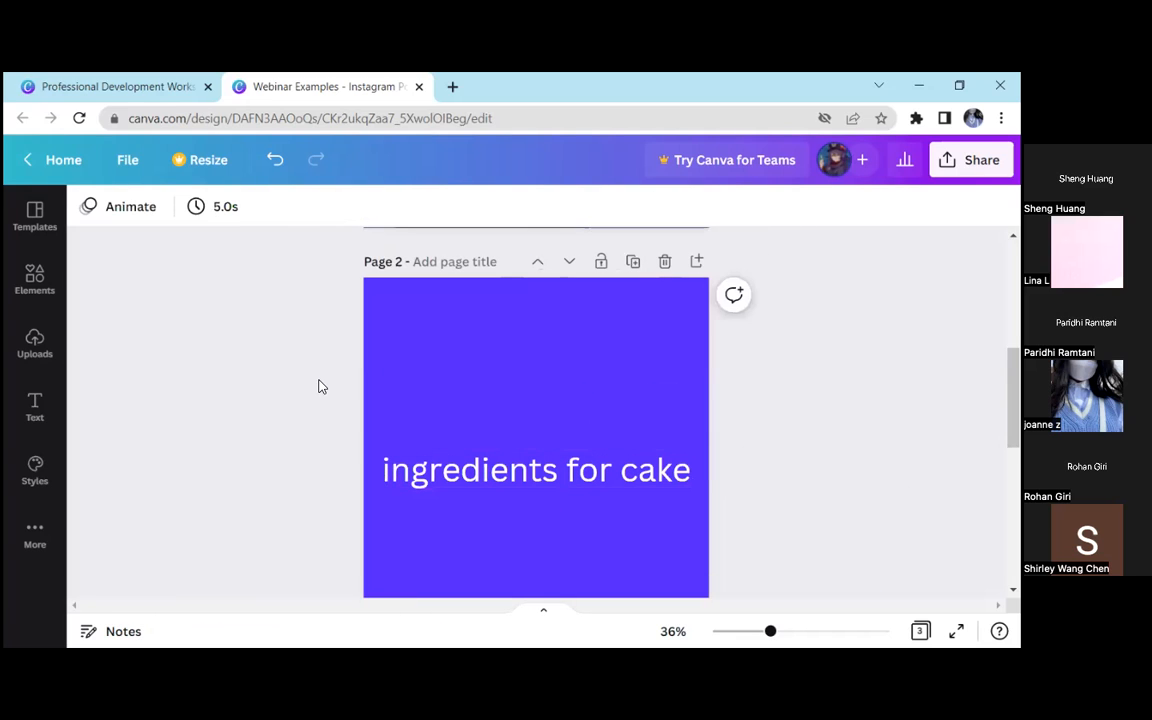
Move the "ingredients for cake" heading near the page's upper edge, shrink it to size 53.8 and center it horizontally
{"action": "left_click_drag", "start_coordinate": [620, 455], "coordinate": [615, 308]}
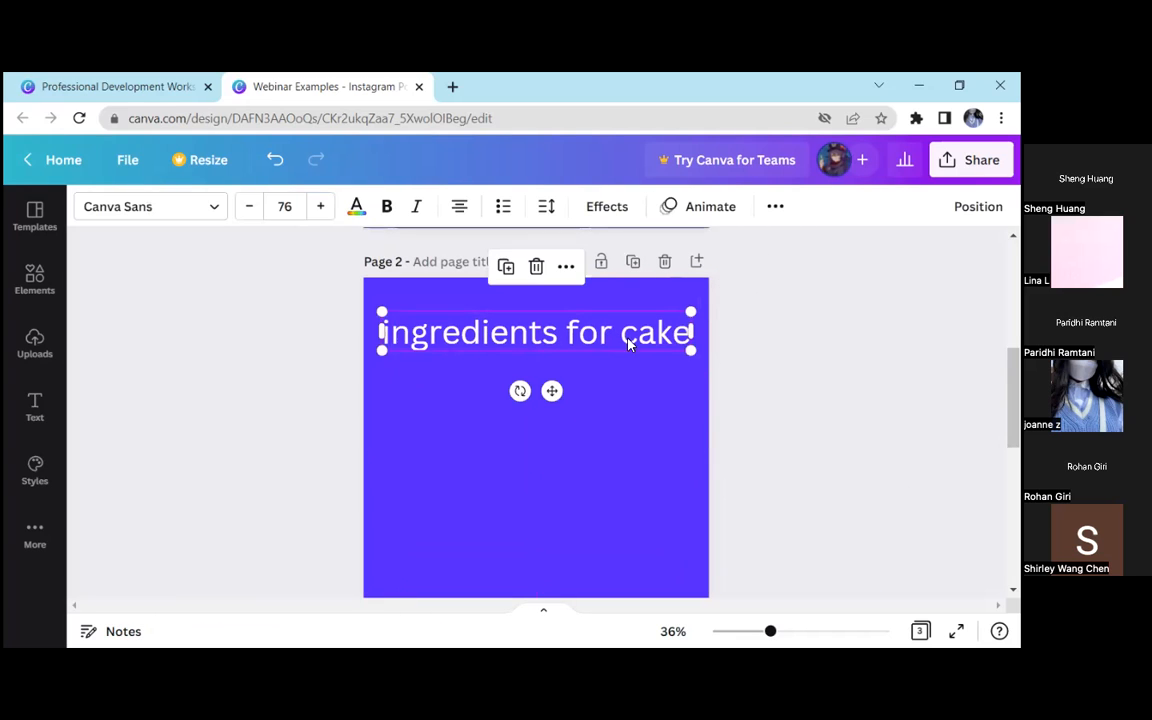
{"action": "left_click_drag", "start_coordinate": [690, 353], "coordinate": [594, 344]}
{"action": "left_click_drag", "start_coordinate": [600, 331], "coordinate": [648, 329]}
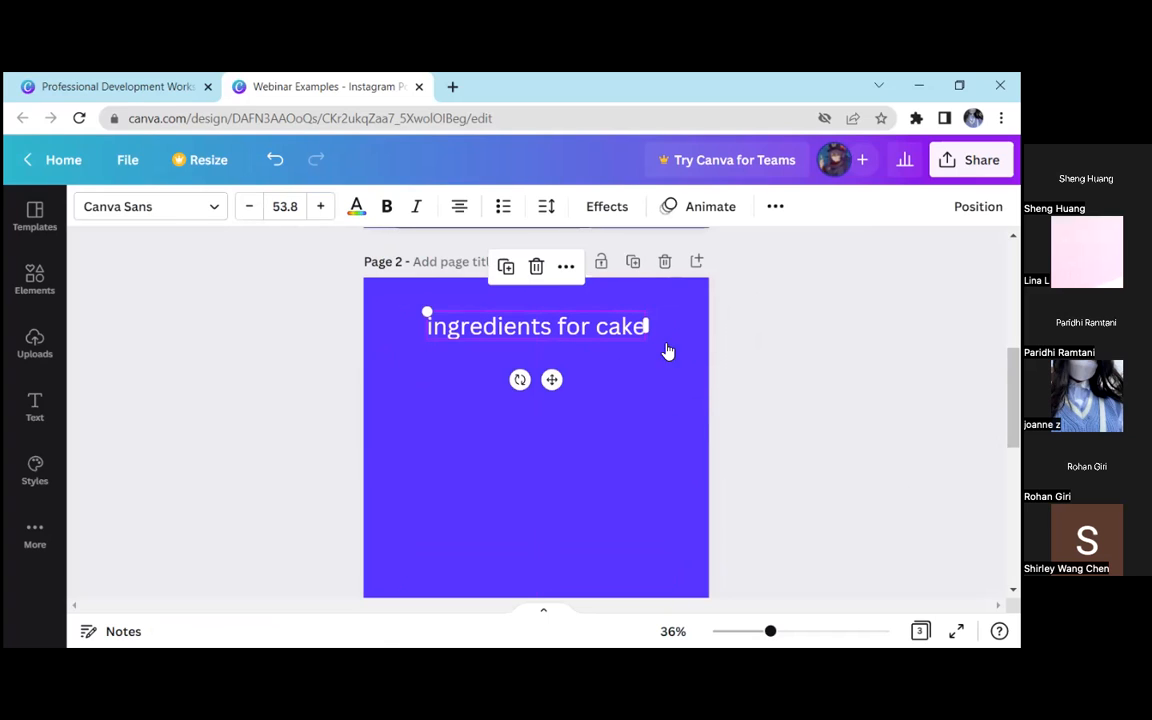
{"action": "left_click", "coordinate": [668, 354]}
{"action": "left_click", "coordinate": [637, 328]}
{"action": "left_click", "coordinate": [262, 352]}
{"action": "left_click", "coordinate": [38, 404]}
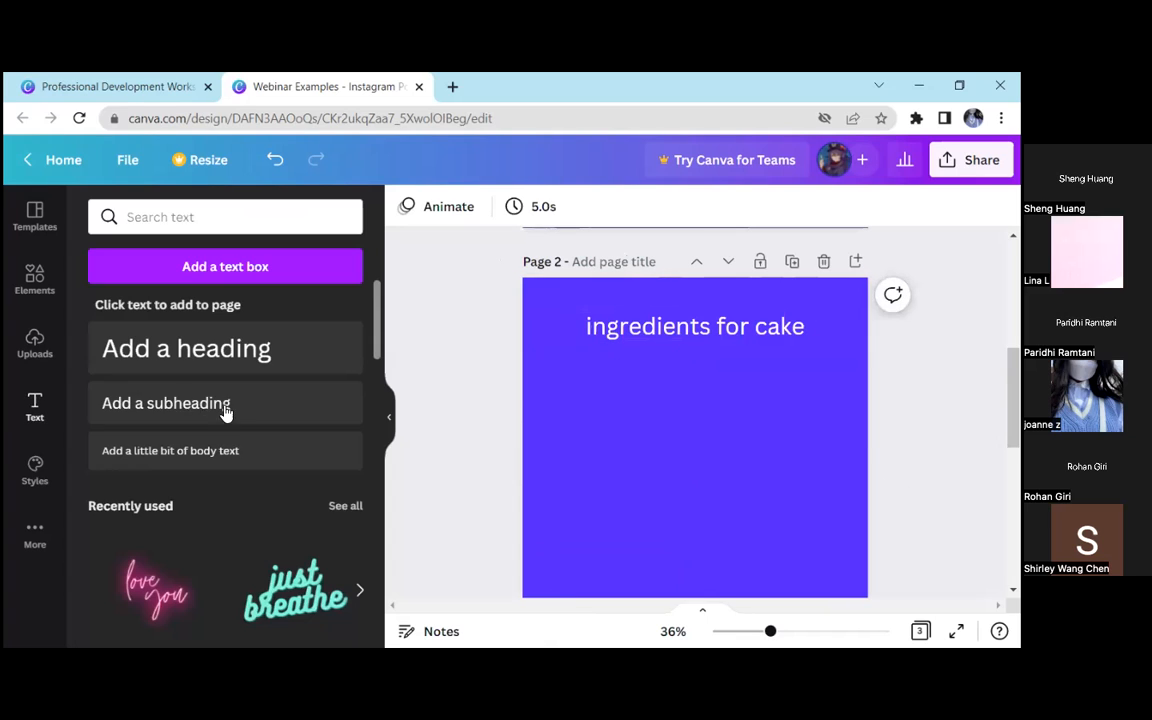
{"action": "left_click", "coordinate": [392, 411]}
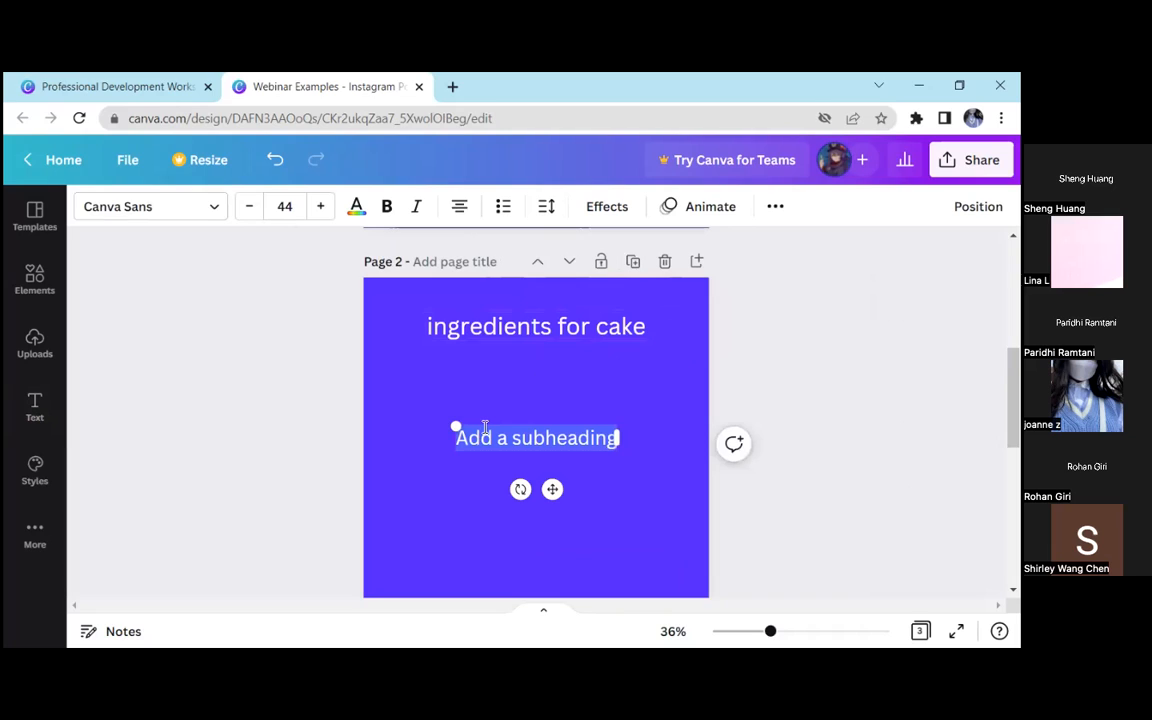
{"action": "key", "text": "ctrl+z"}
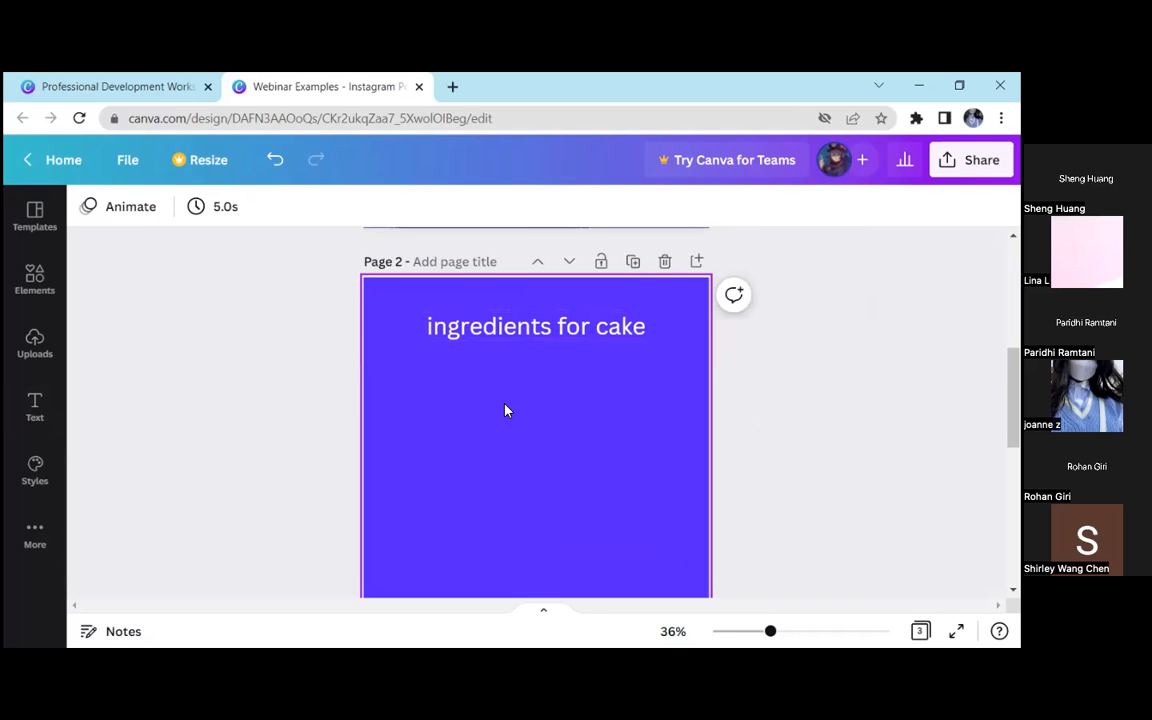
Add a subheading below the page 2 heading and format it as a bulleted list
{"action": "left_click", "coordinate": [35, 405]}
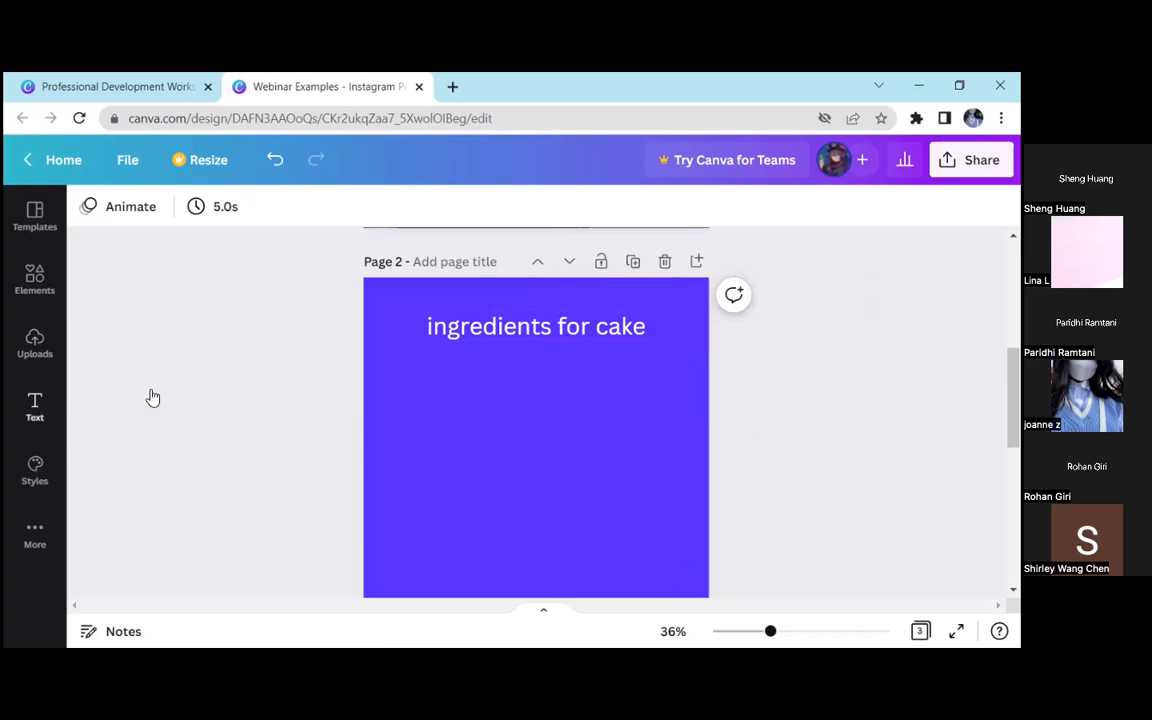
{"action": "left_click", "coordinate": [268, 401]}
{"action": "left_click", "coordinate": [389, 414]}
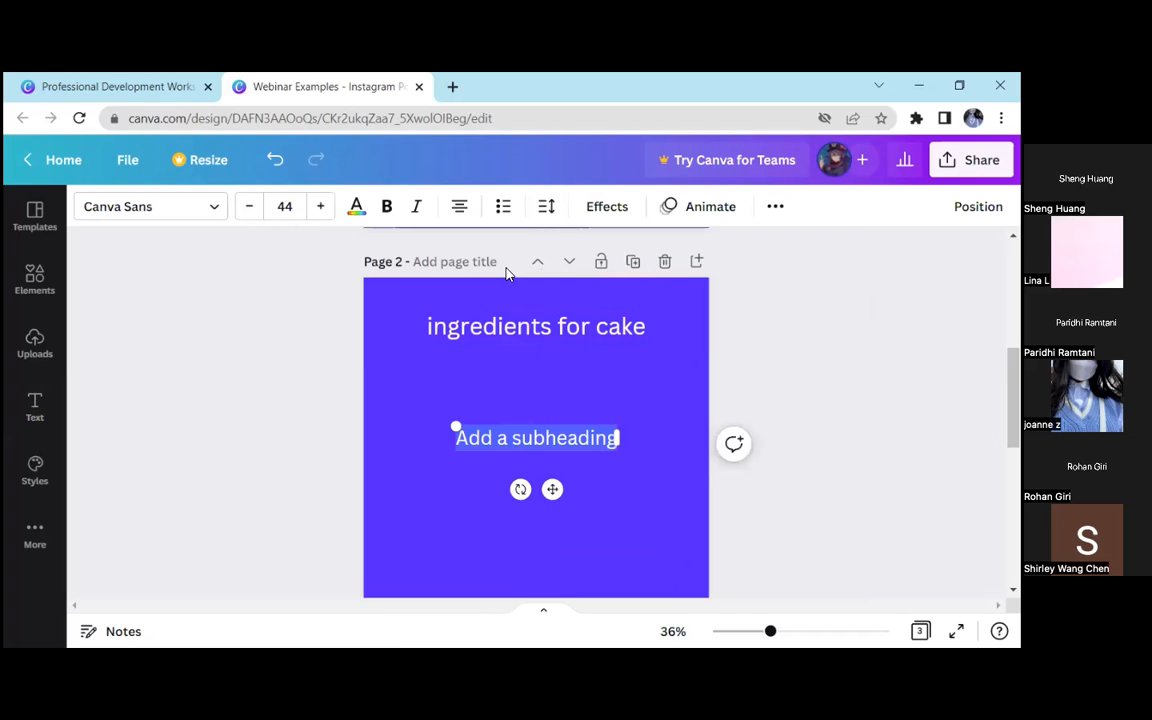
{"action": "left_click", "coordinate": [500, 208]}
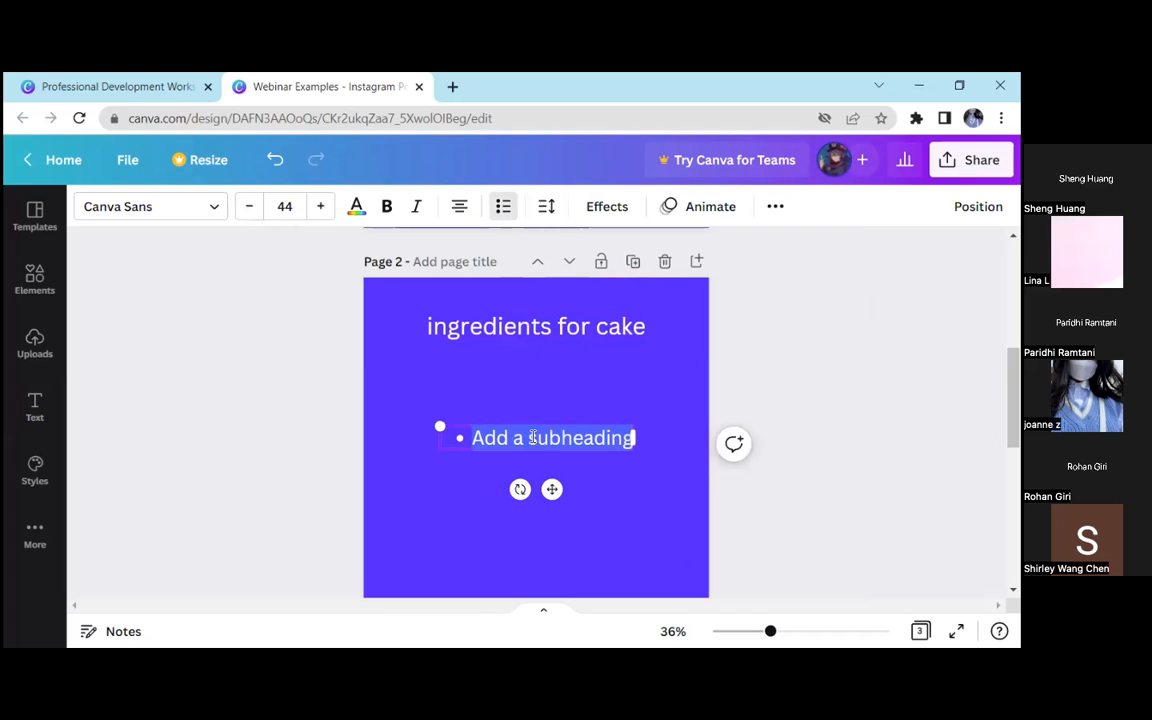
Enter "flour", "eggs" and "milk" as the bullet items and widen the list's text box past the page edge
{"action": "type", "text": "flour"}
{"action": "key", "text": "Return"}
{"action": "type", "text": "eggs"}
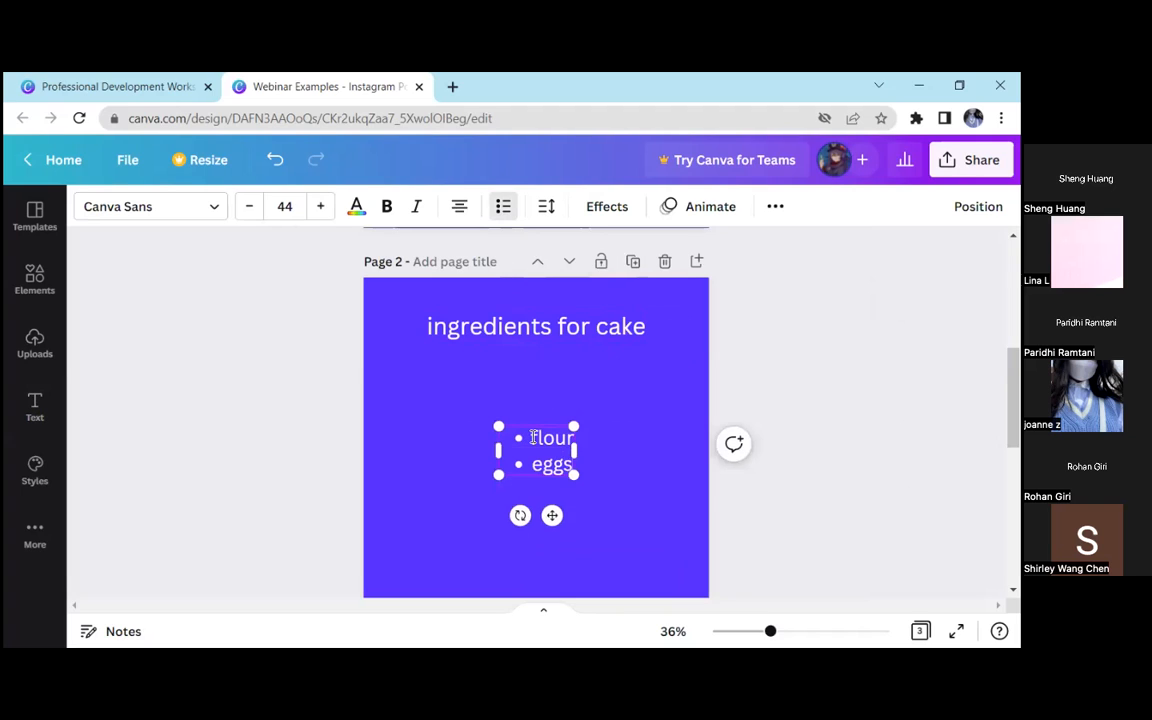
{"action": "key", "text": "Return"}
{"action": "type", "text": "milk"}
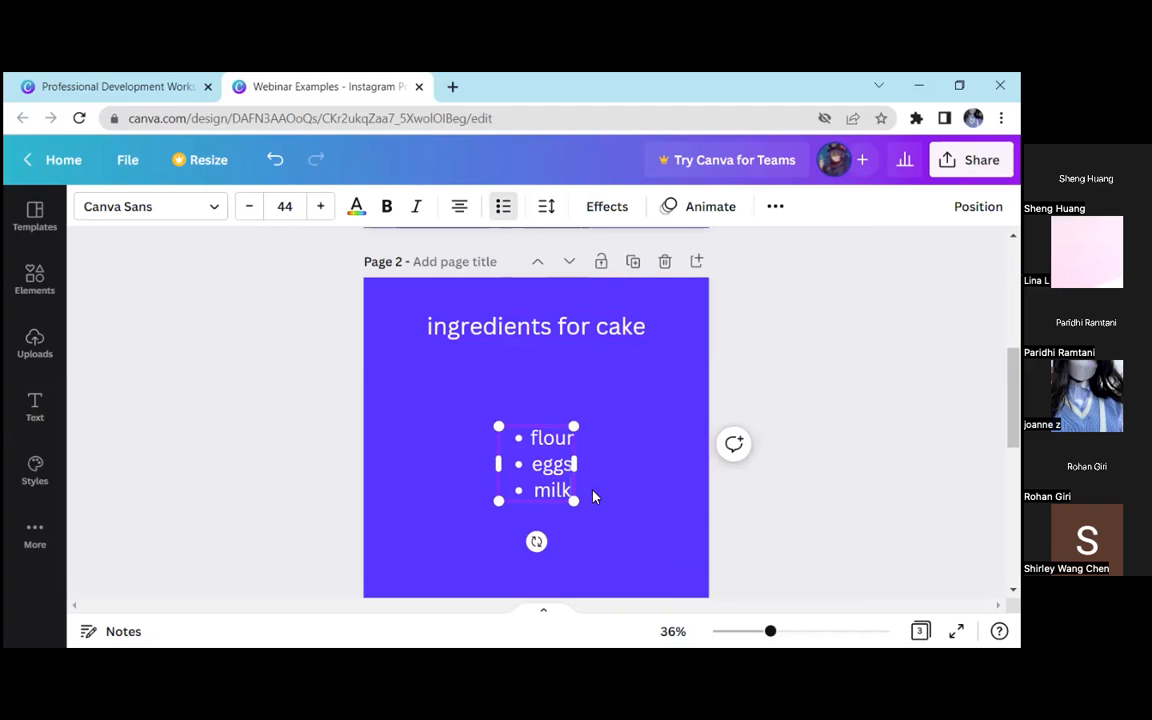
{"action": "left_click_drag", "start_coordinate": [576, 463], "coordinate": [879, 462]}
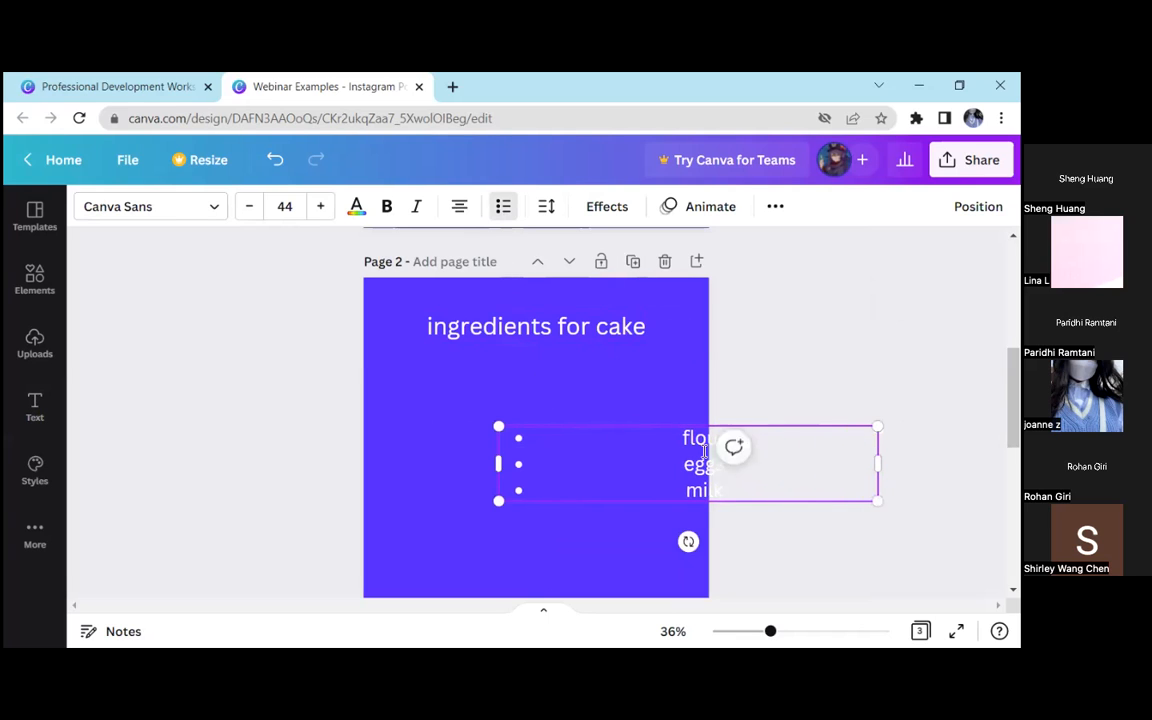
Move the bulleted ingredient list under the heading, narrow its text box to fit inside the page and center it horizontally
{"action": "left_click_drag", "start_coordinate": [676, 470], "coordinate": [546, 414]}
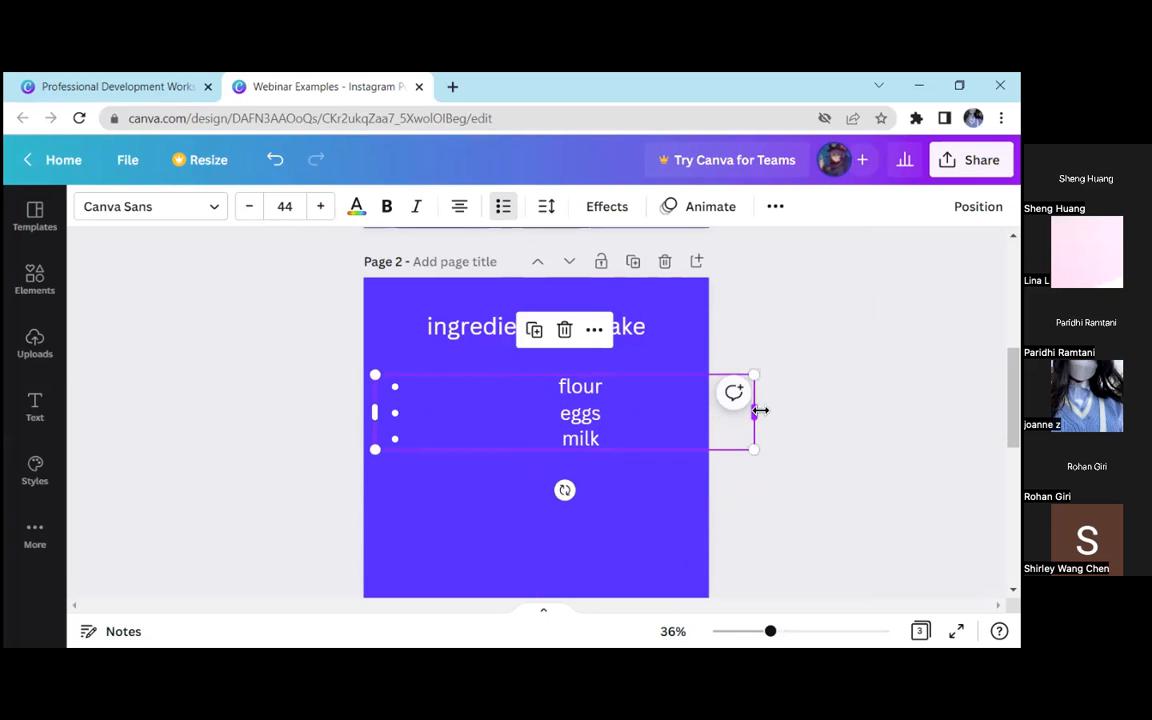
{"action": "left_click_drag", "start_coordinate": [760, 410], "coordinate": [614, 416]}
{"action": "left_click", "coordinate": [779, 378]}
{"action": "left_click_drag", "start_coordinate": [545, 400], "coordinate": [585, 398]}
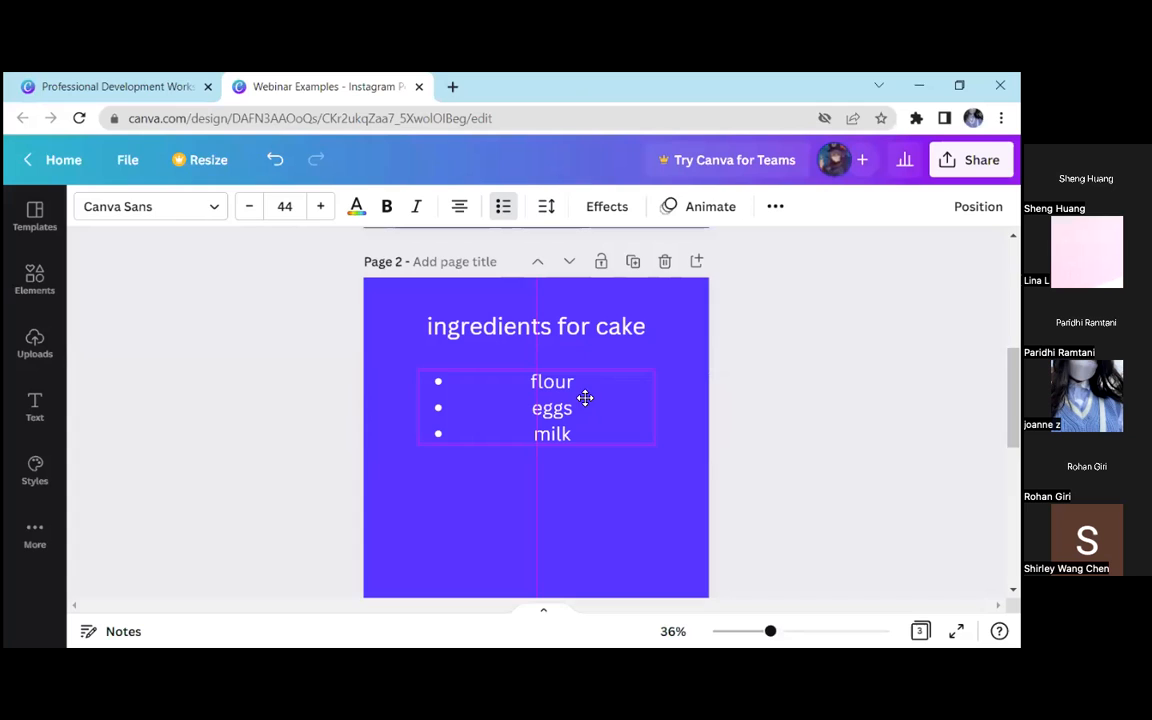
{"action": "left_click", "coordinate": [753, 358]}
Left-align the ingredient list and line its bullets up with the start of the "ingredients for cake" heading
{"action": "left_click", "coordinate": [613, 416]}
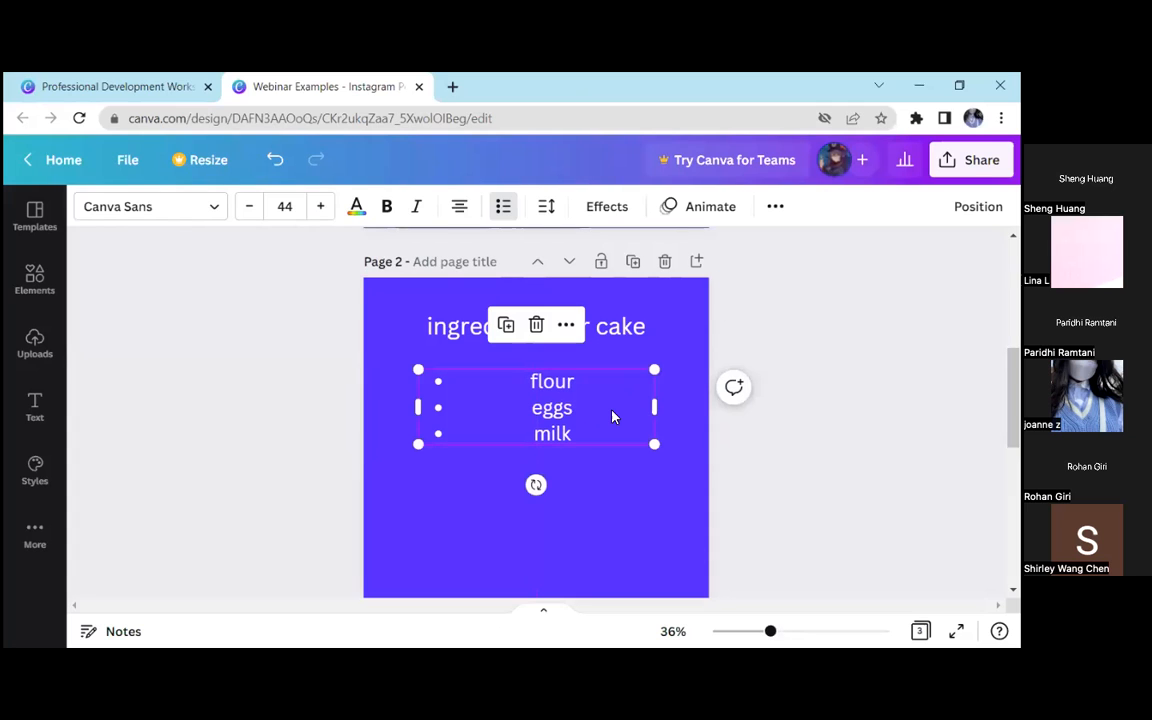
{"action": "left_click", "coordinate": [460, 206]}
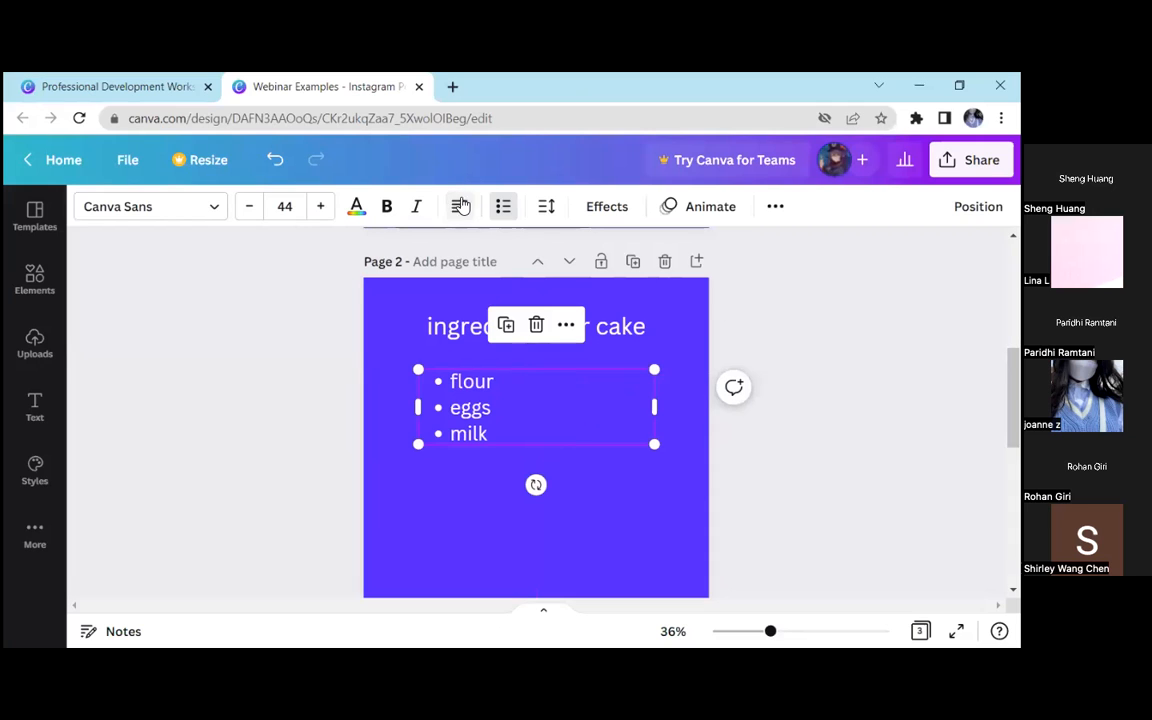
{"action": "left_click", "coordinate": [252, 413]}
{"action": "left_click_drag", "start_coordinate": [473, 411], "coordinate": [504, 386]}
{"action": "left_click", "coordinate": [776, 405]}
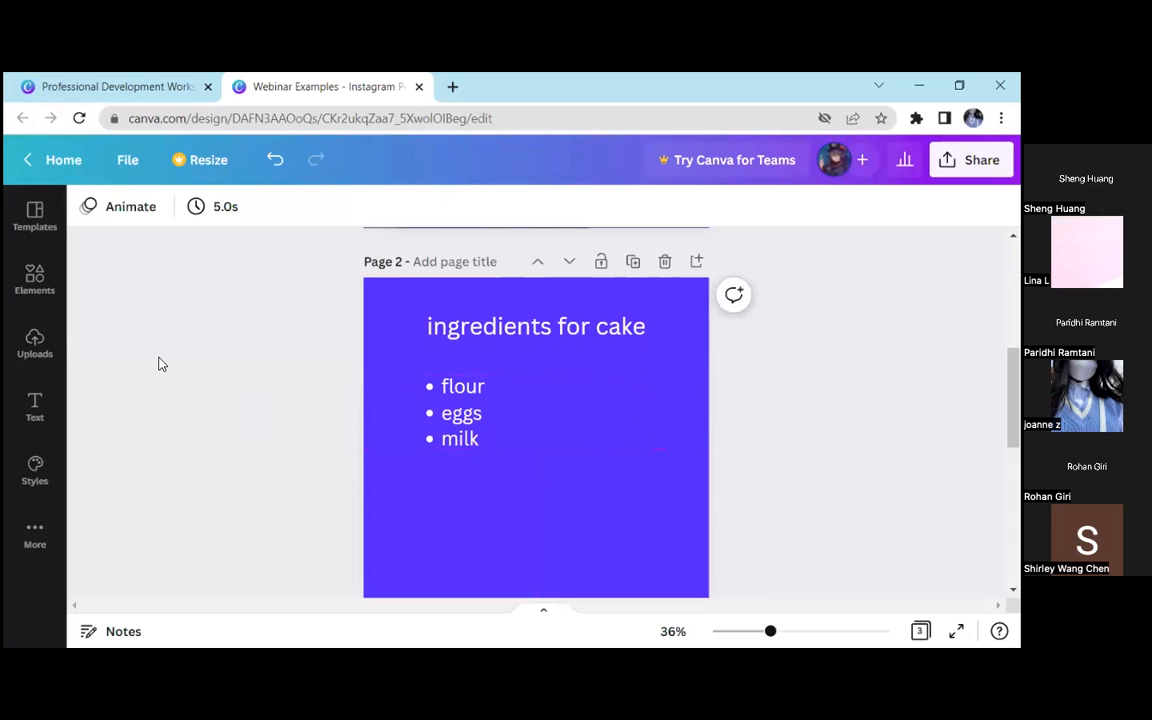
Search the elements for "flour" and add the teal flour bag illustration to page 2
{"action": "left_click", "coordinate": [44, 293]}
{"action": "left_click", "coordinate": [248, 215]}
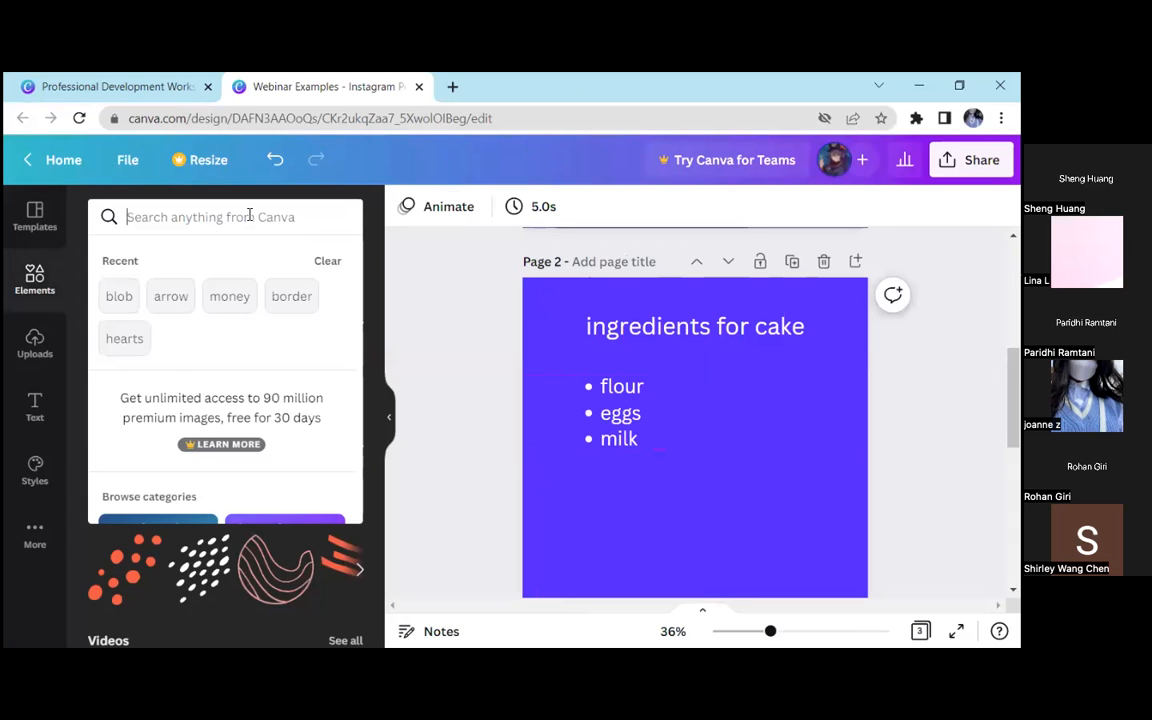
{"action": "type", "text": "flour"}
{"action": "key", "text": "Return"}
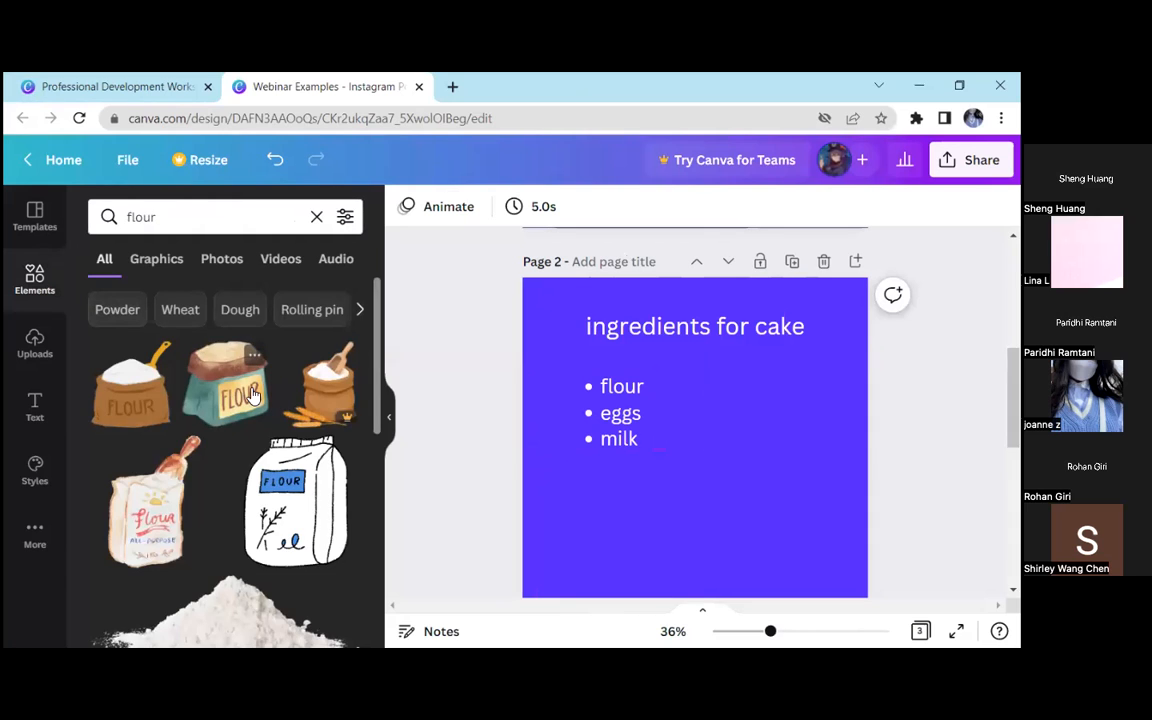
{"action": "left_click", "coordinate": [228, 383]}
Position the flour bag in the lower-right part of page 2, beside and below the ingredient list
{"action": "left_click", "coordinate": [391, 416]}
{"action": "left_click_drag", "start_coordinate": [398, 312], "coordinate": [412, 416]}
{"action": "left_click_drag", "start_coordinate": [620, 508], "coordinate": [646, 527]}
{"action": "left_click", "coordinate": [797, 449]}
{"action": "scroll", "coordinate": [794, 445], "scroll_direction": "down", "scroll_amount": 1}
{"action": "scroll", "coordinate": [784, 419], "scroll_direction": "up", "scroll_amount": 1}
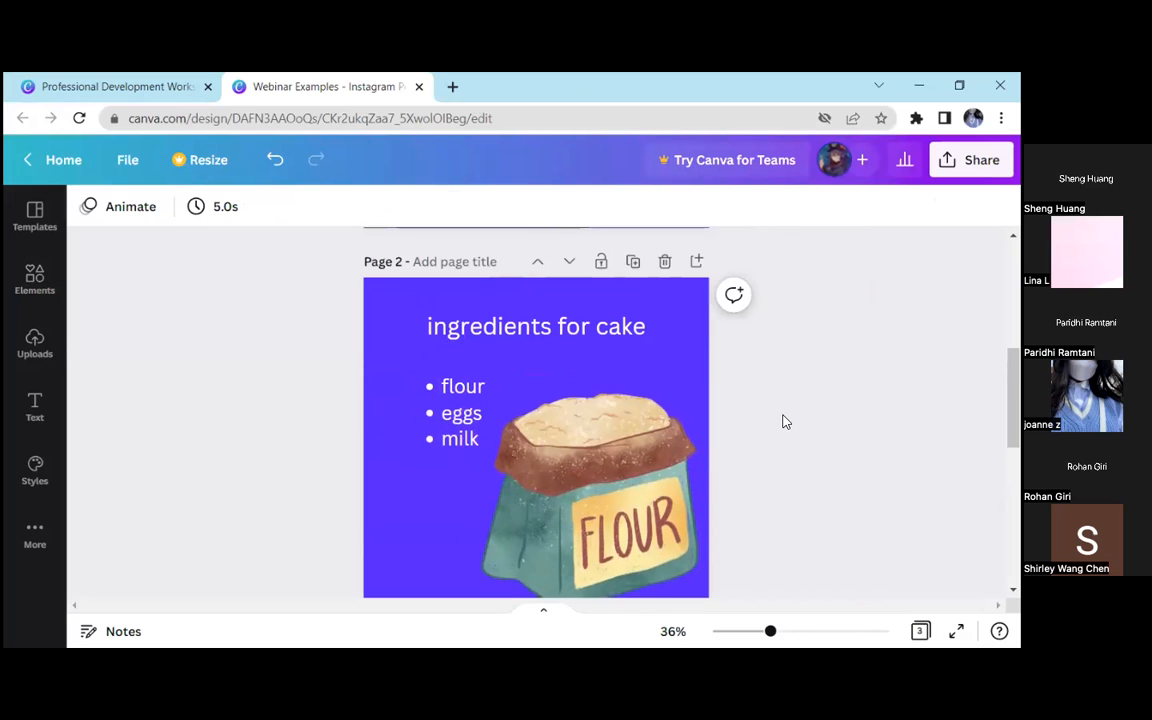
Delete the cake ingredients page and the mindfulness meditation page, then select the welcome heading on the remaining page
{"action": "left_click", "coordinate": [662, 263]}
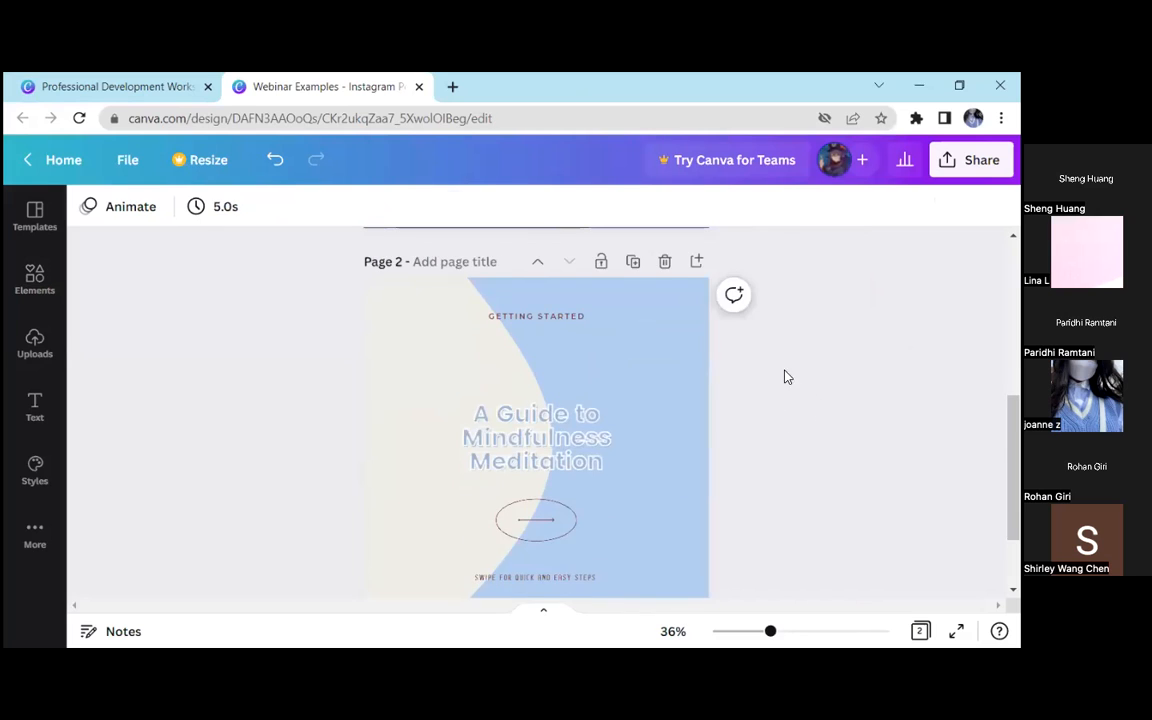
{"action": "left_click", "coordinate": [663, 262]}
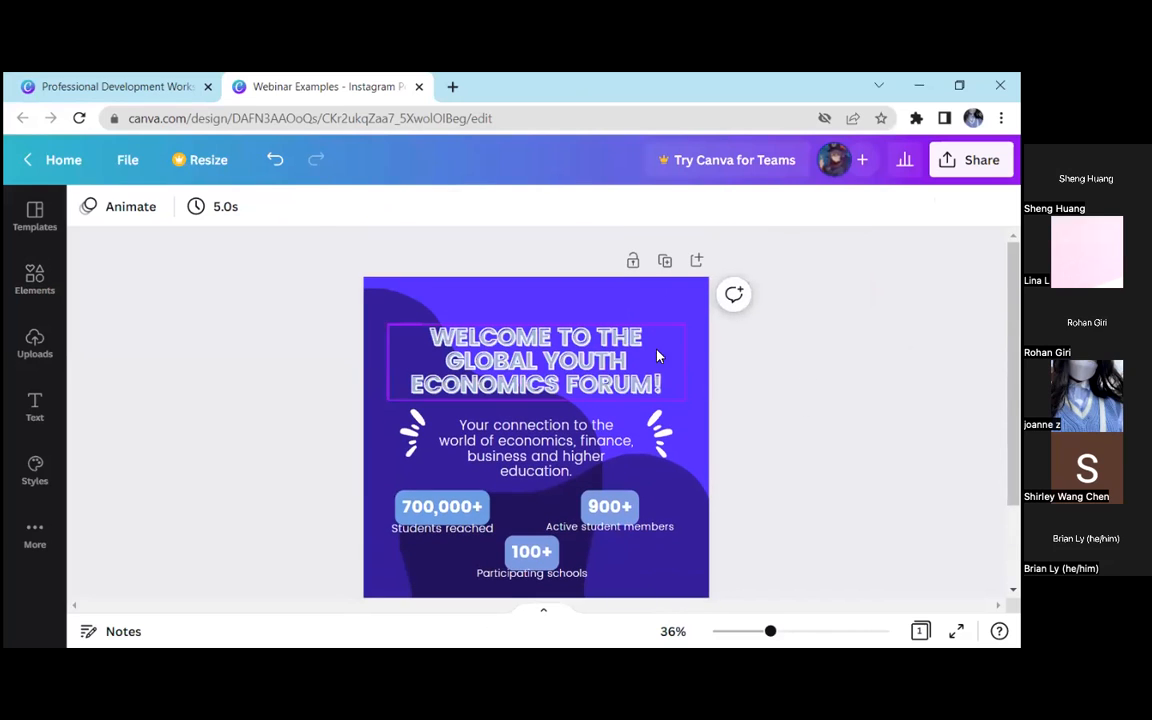
{"action": "left_click", "coordinate": [530, 330]}
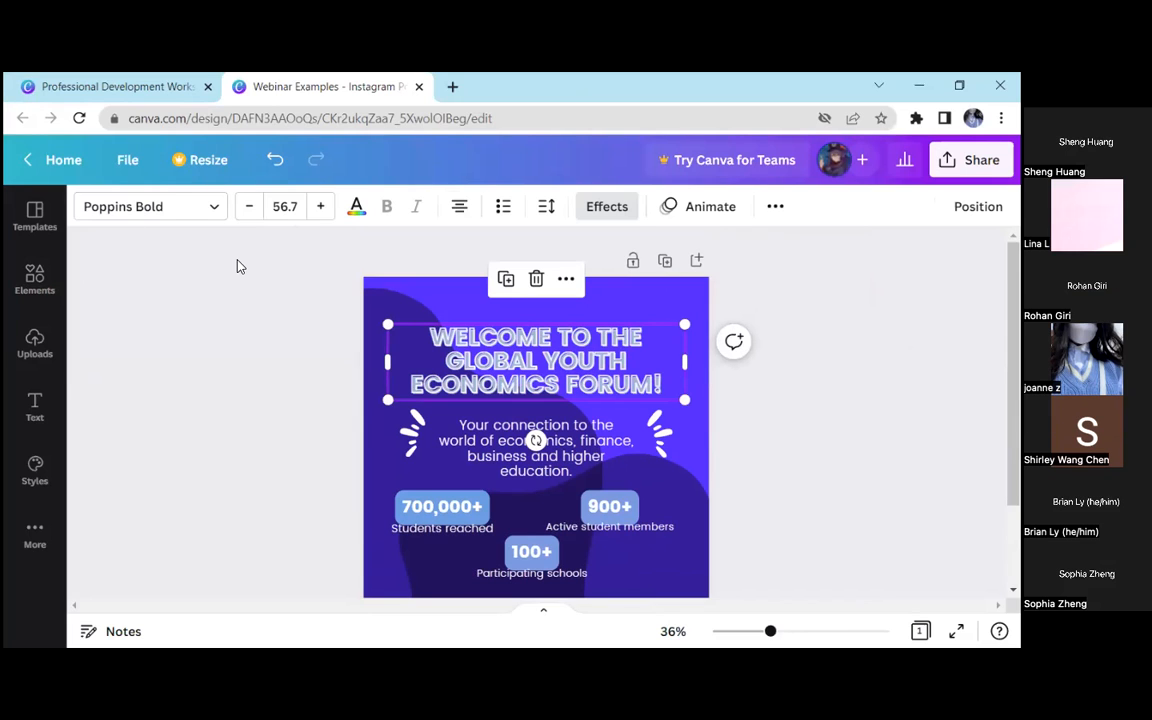
Switch to the Professional Development workshop design and present it full screen in Standard mode from the Google Form questions slide
{"action": "left_click", "coordinate": [105, 87]}
{"action": "scroll", "coordinate": [808, 344], "scroll_direction": "down", "scroll_amount": 8}
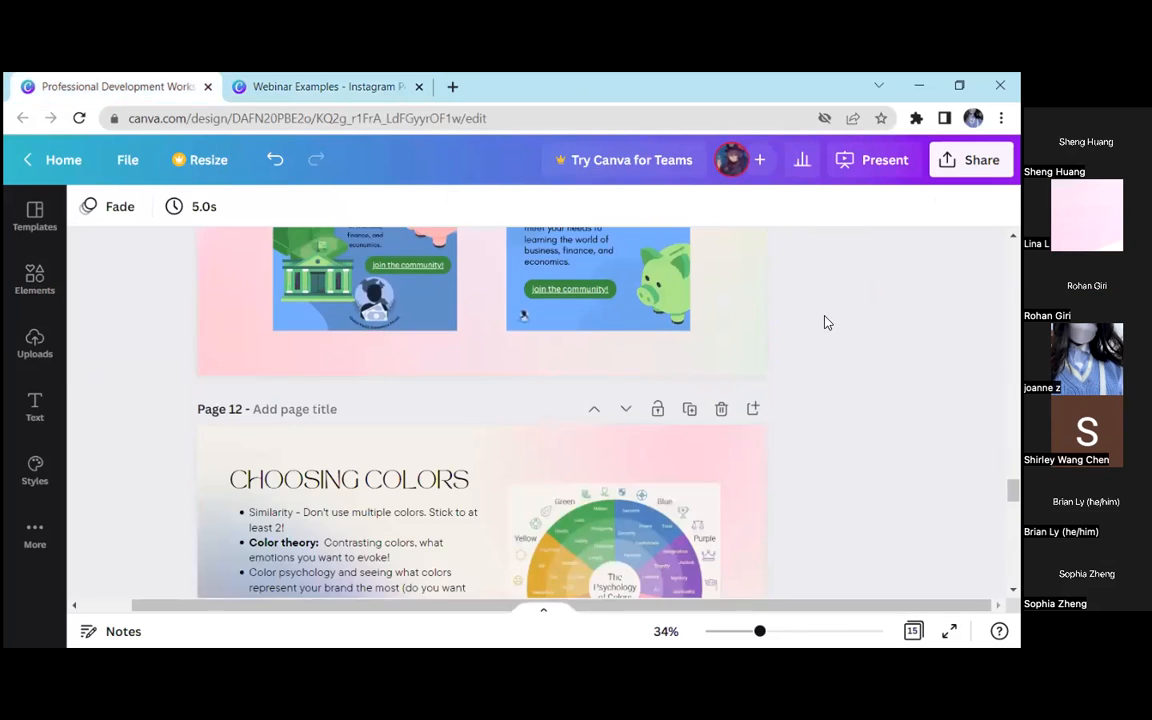
{"action": "scroll", "coordinate": [867, 237], "scroll_direction": "down", "scroll_amount": 5}
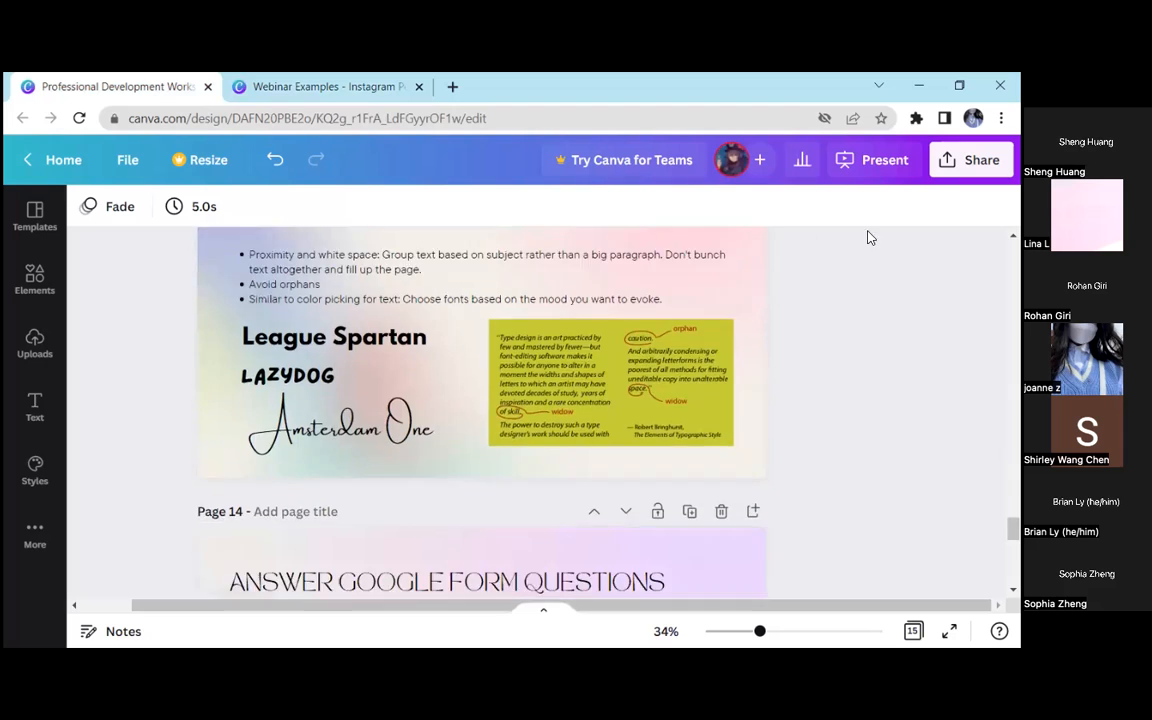
{"action": "left_click", "coordinate": [872, 163]}
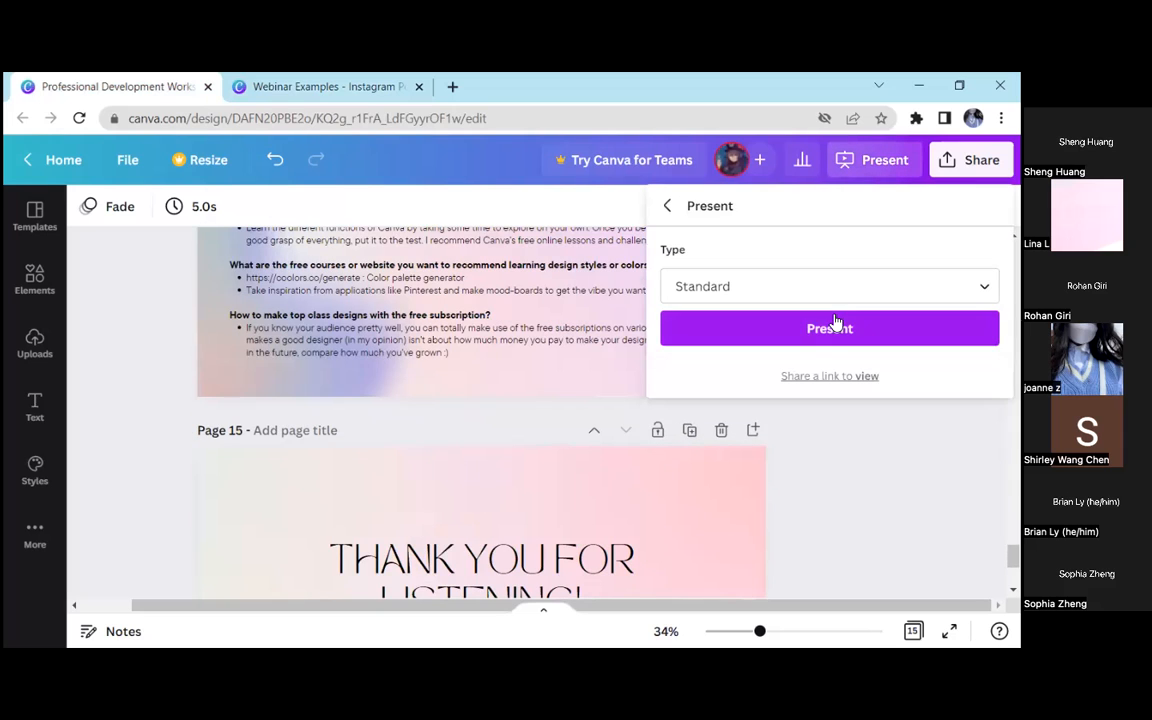
{"action": "left_click", "coordinate": [835, 321]}
{"action": "left_click", "coordinate": [882, 370]}
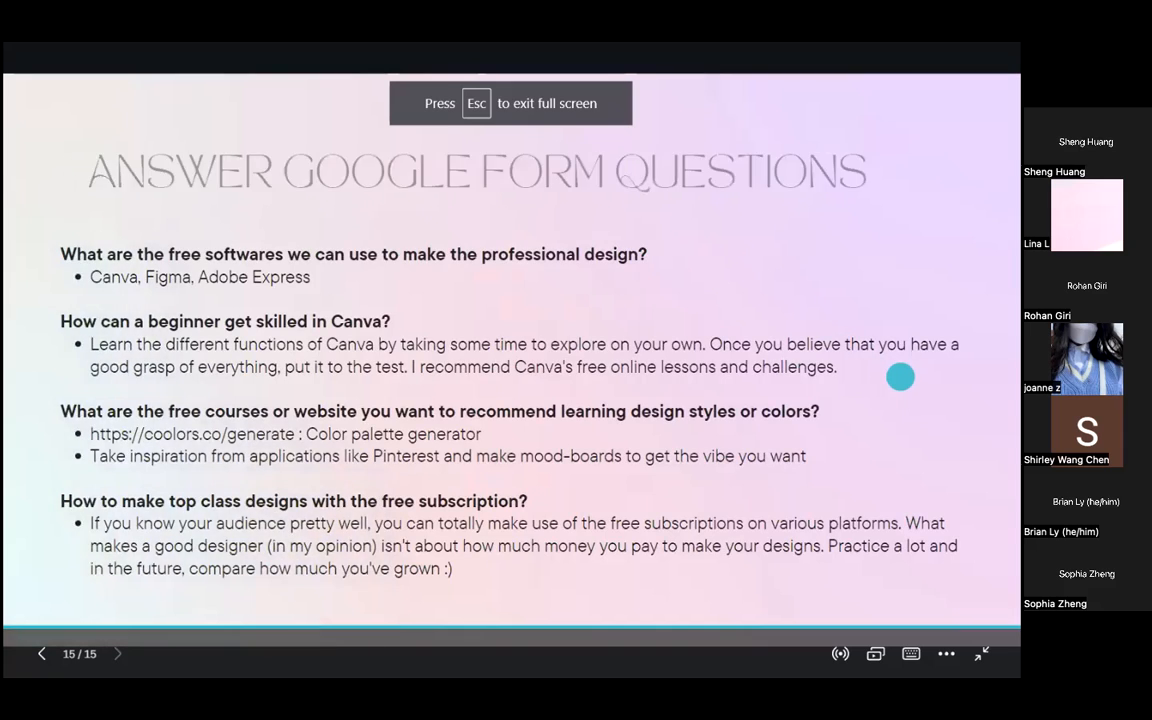